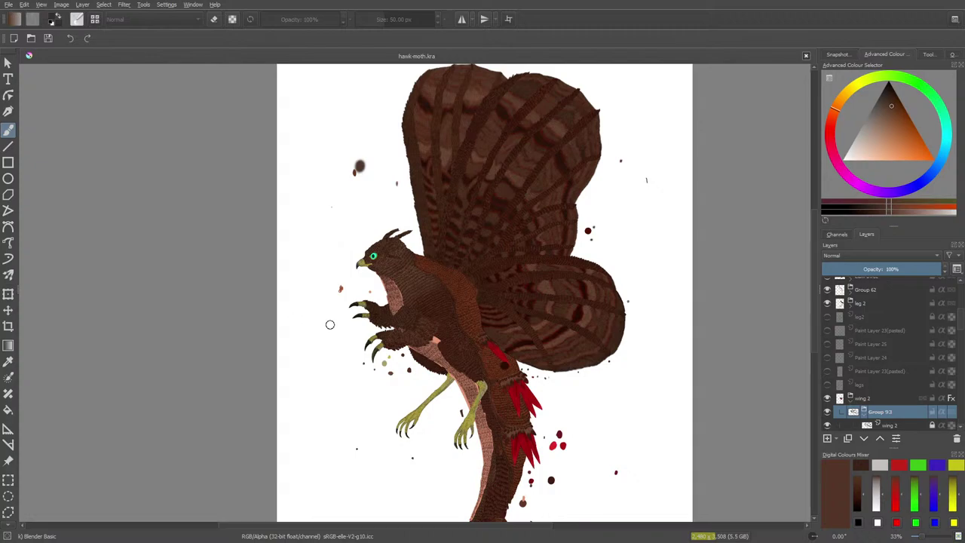
Step: Collapse the wing 2 and leg 2 layer groups and add a new paint layer directly below Group 214
{"action": "scroll", "coordinate": [329, 325], "scroll_direction": "up", "scroll_amount": 8}
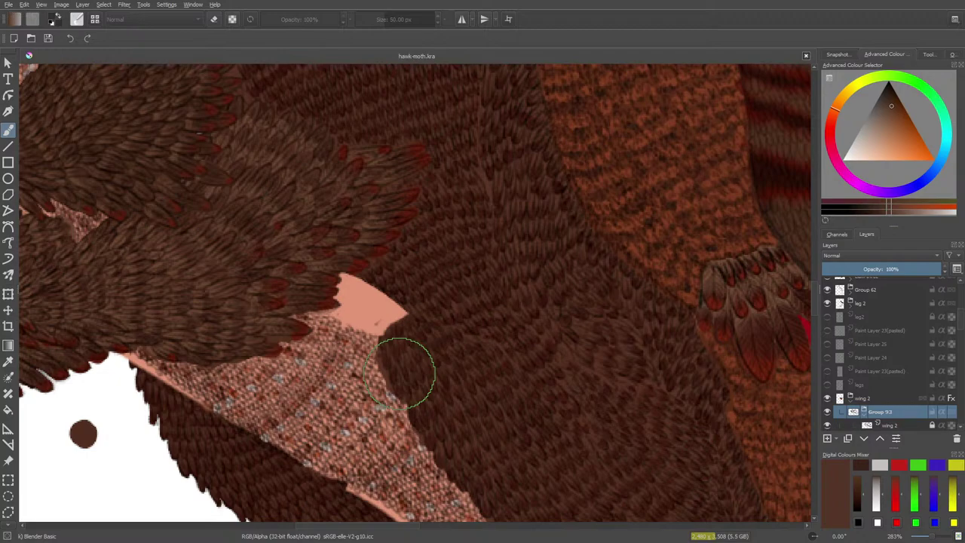
{"action": "left_click", "coordinate": [864, 411]}
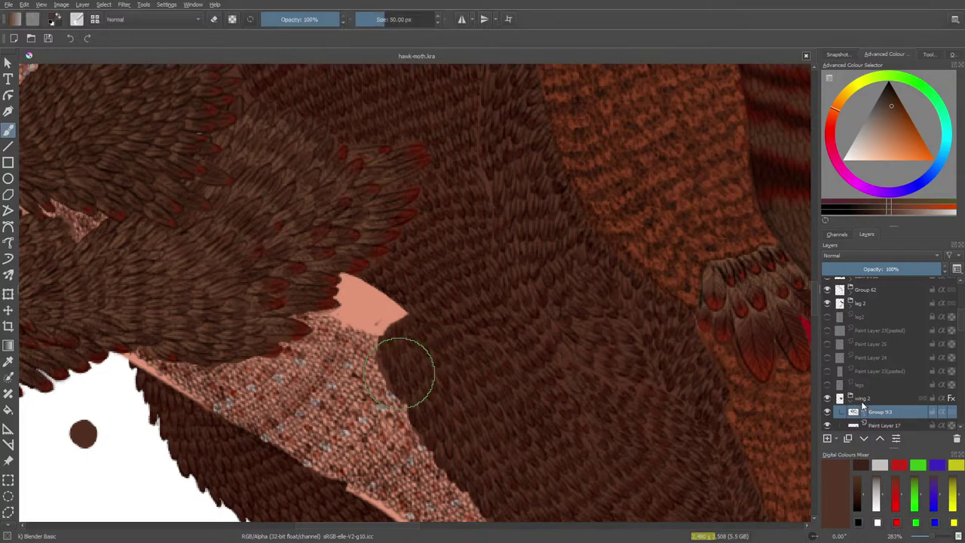
{"action": "left_click", "coordinate": [852, 397]}
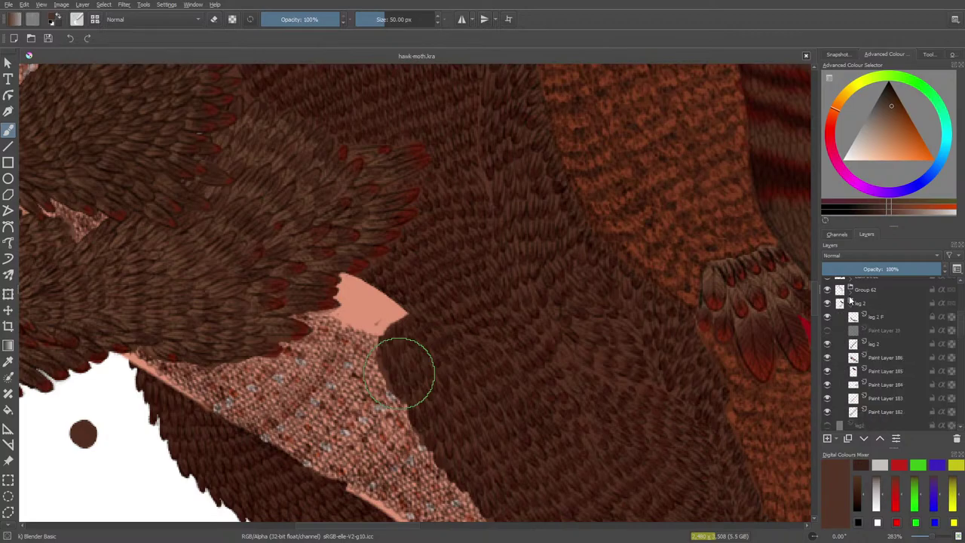
{"action": "mouse_move", "coordinate": [931, 535]}
{"action": "left_mouse_down"}
{"action": "mouse_move", "coordinate": [912, 537]}
{"action": "mouse_move", "coordinate": [925, 536]}
{"action": "left_mouse_up"}
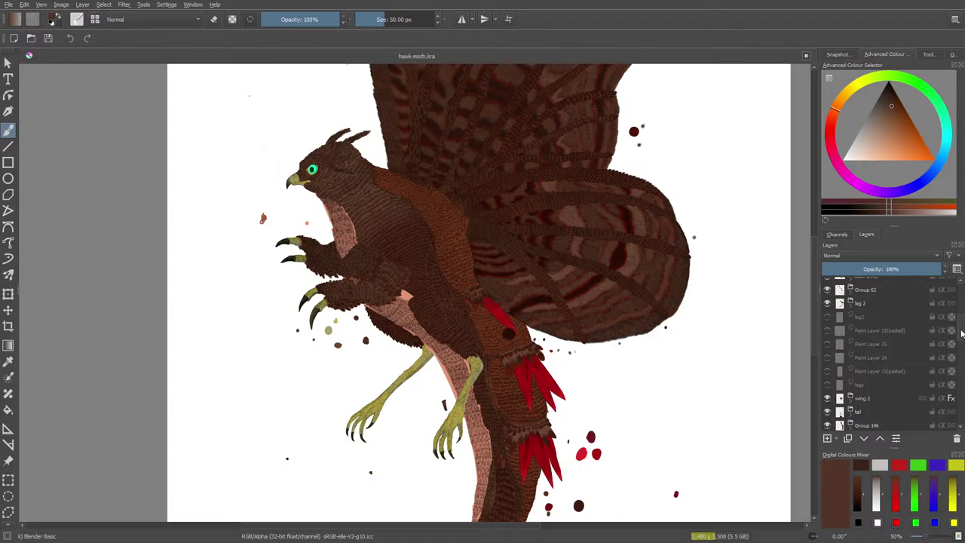
{"action": "left_click_drag", "start_coordinate": [961, 333], "coordinate": [962, 413]}
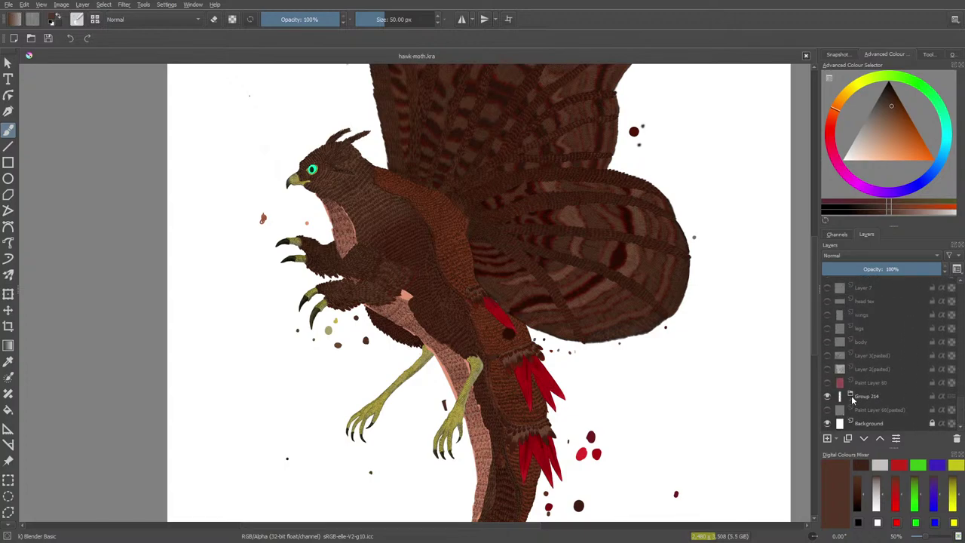
{"action": "left_click", "coordinate": [865, 410]}
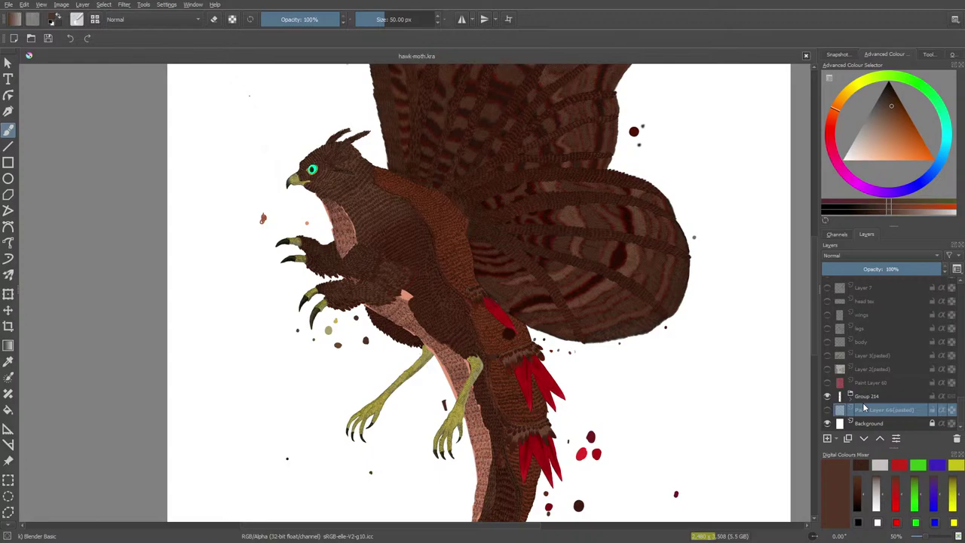
{"action": "left_click", "coordinate": [827, 438]}
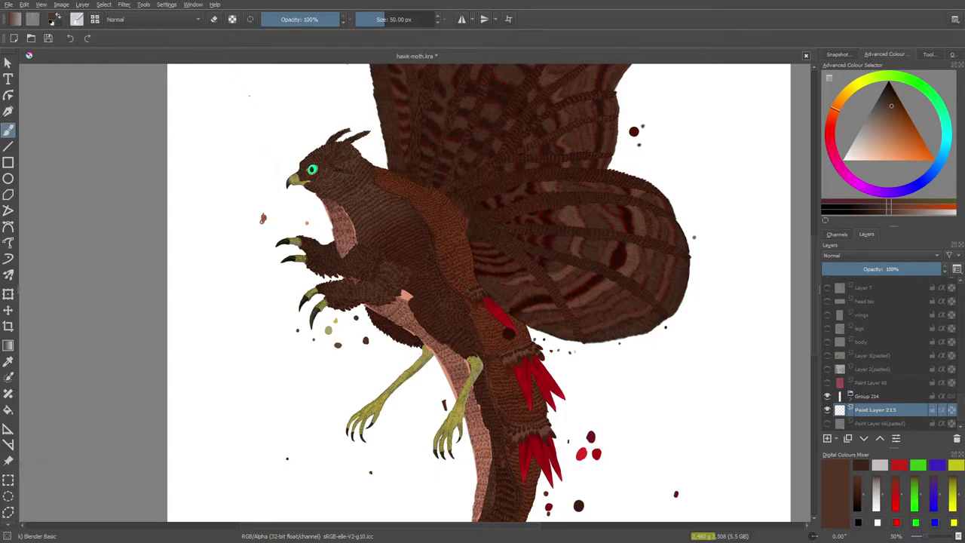
Step: Sample the reddish-brown from the small colour spot beside the large wing as the painting colour
{"action": "scroll", "coordinate": [814, 277], "scroll_direction": "up", "scroll_amount": 5}
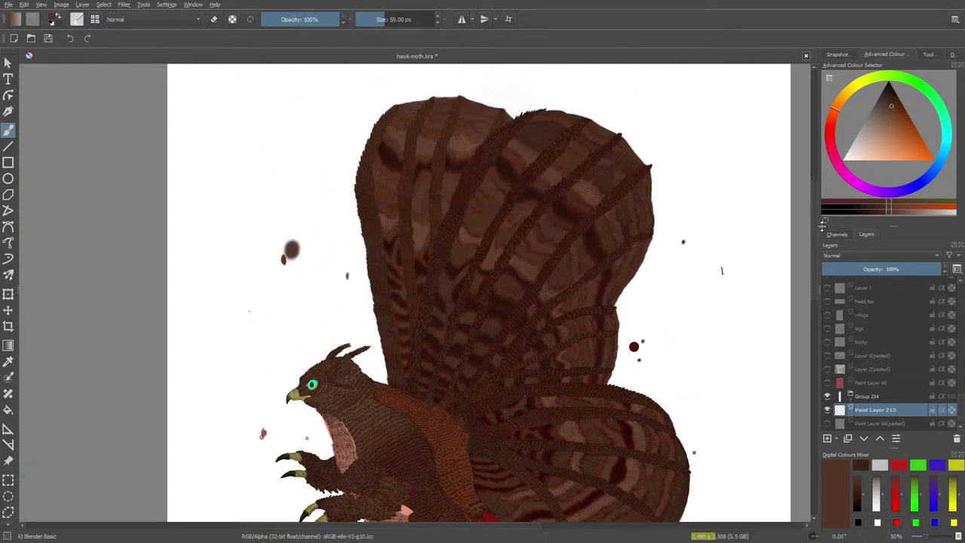
{"action": "scroll", "coordinate": [931, 532], "scroll_direction": "up", "scroll_amount": 3}
{"action": "scroll", "coordinate": [931, 533], "scroll_direction": "down", "scroll_amount": 1}
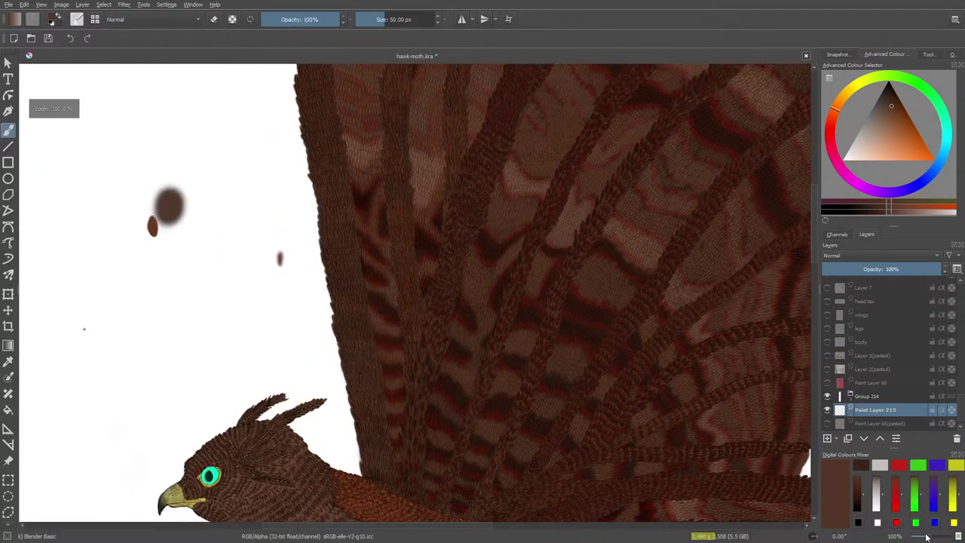
{"action": "left_click", "coordinate": [8, 361]}
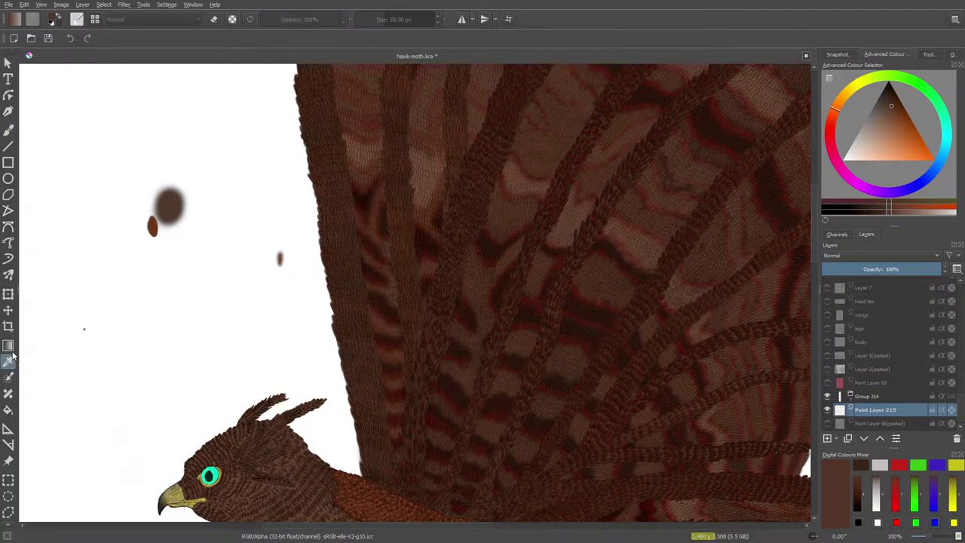
{"action": "left_click", "coordinate": [155, 223]}
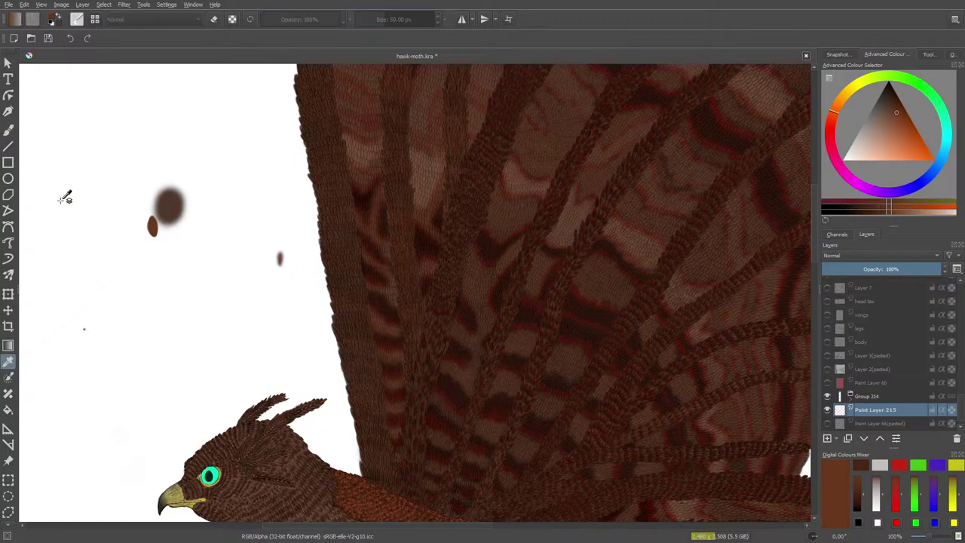
{"action": "left_click", "coordinate": [8, 129]}
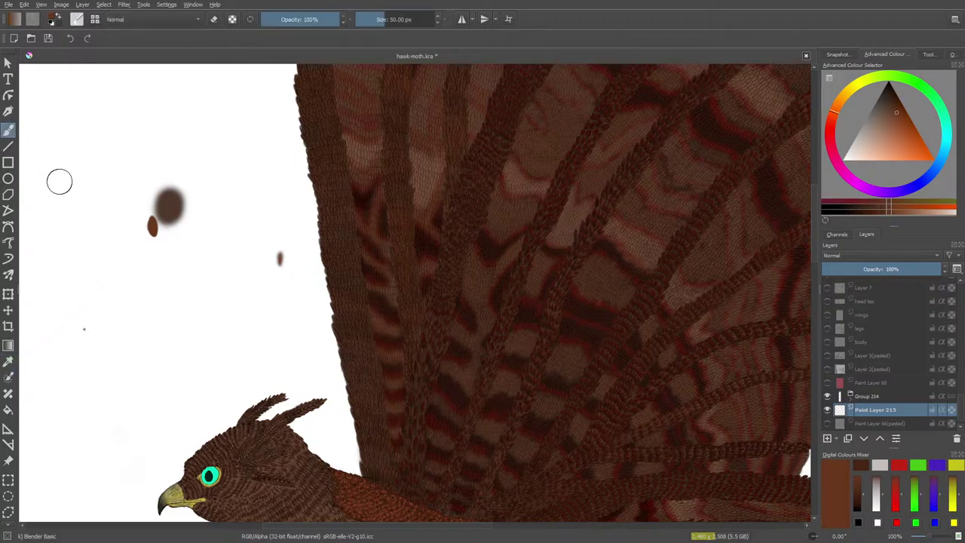
Step: Choose the b) Basic-1 brush preset and paint a round reddish-brown swatch above the old colour spots beside the wing
{"action": "left_click", "coordinate": [76, 19]}
{"action": "left_click", "coordinate": [84, 88]}
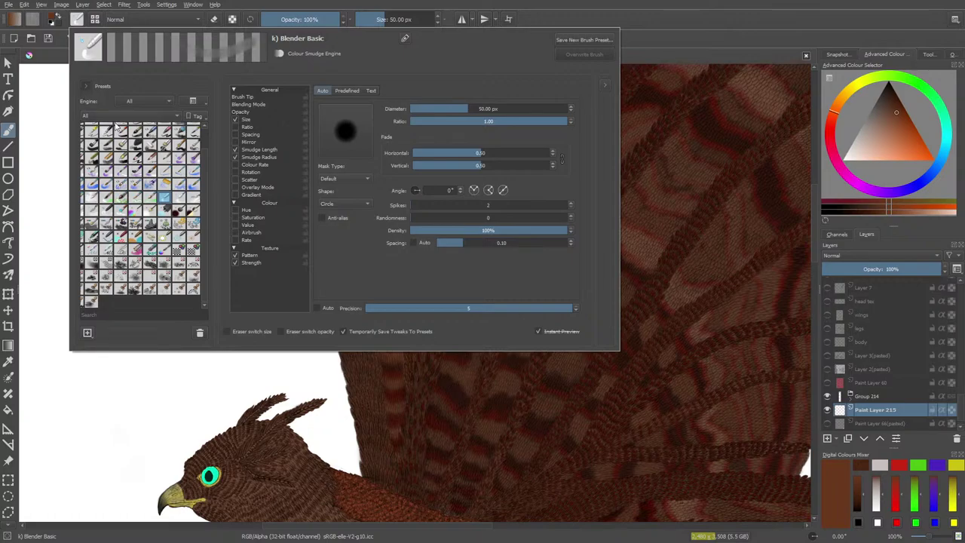
{"action": "scroll", "coordinate": [202, 176], "scroll_direction": "up", "scroll_amount": 1}
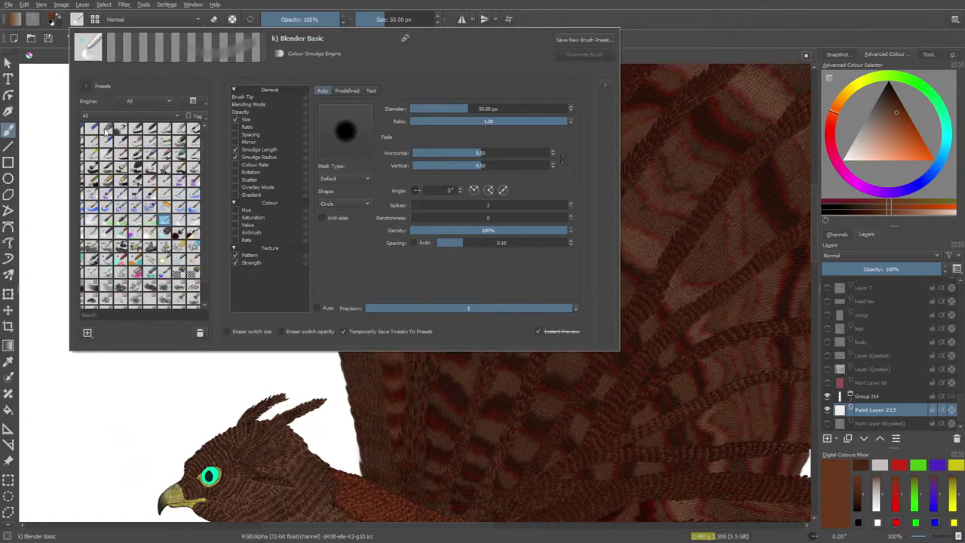
{"action": "left_click", "coordinate": [134, 128]}
{"action": "left_click", "coordinate": [30, 127]}
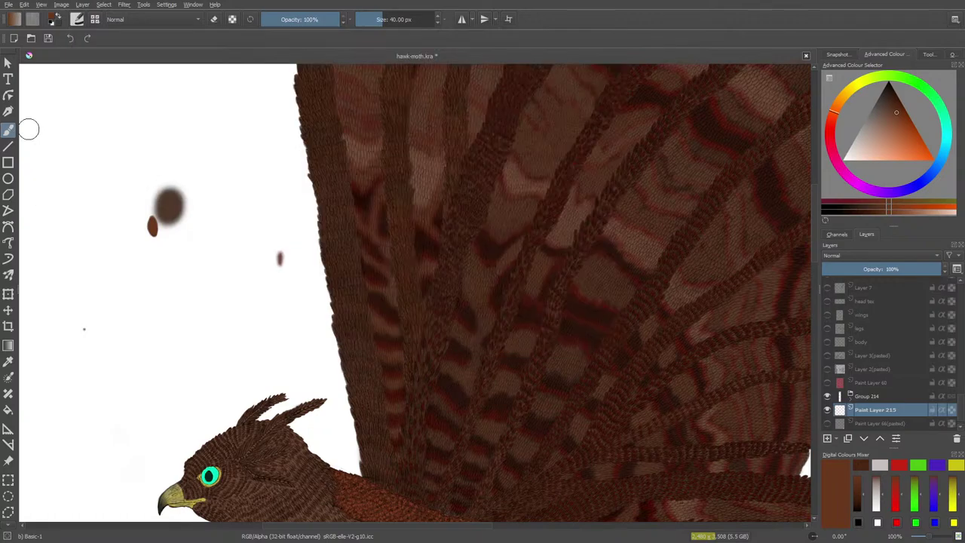
{"action": "left_click", "coordinate": [145, 133]}
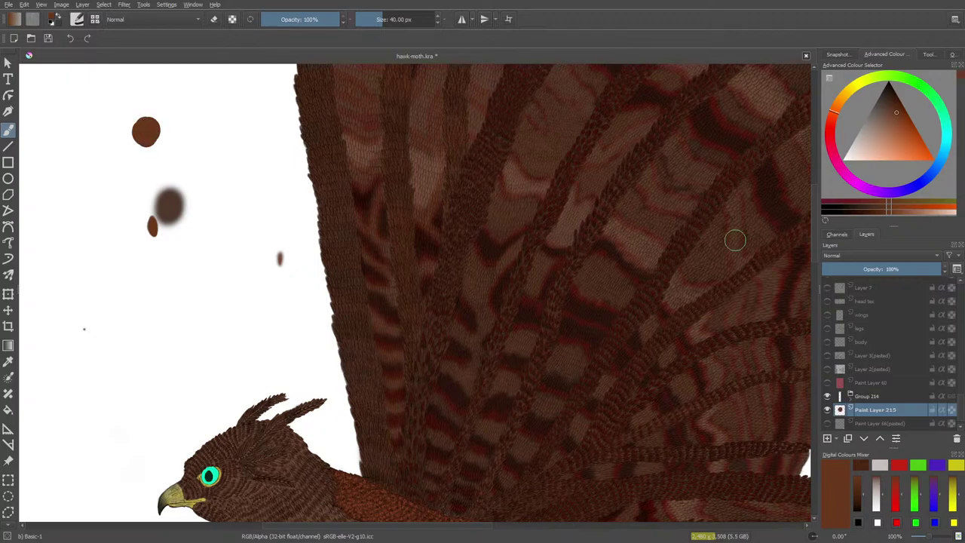
Step: Sample the dark brown from the blurry spot beside the wing and paint a swatch of it next to the reddish-brown one
{"action": "left_click", "coordinate": [7, 361]}
{"action": "left_click", "coordinate": [173, 202]}
{"action": "key", "text": "b"}
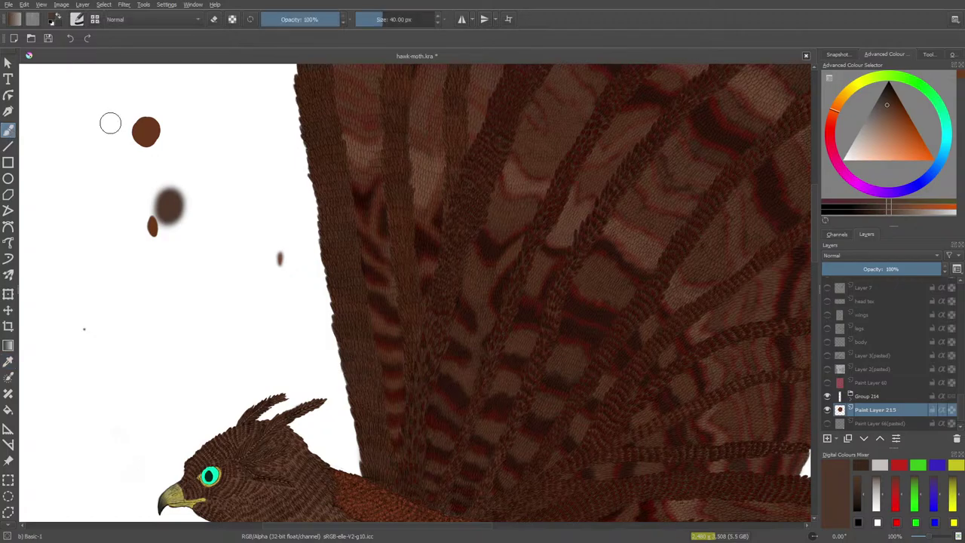
{"action": "left_click", "coordinate": [191, 123]}
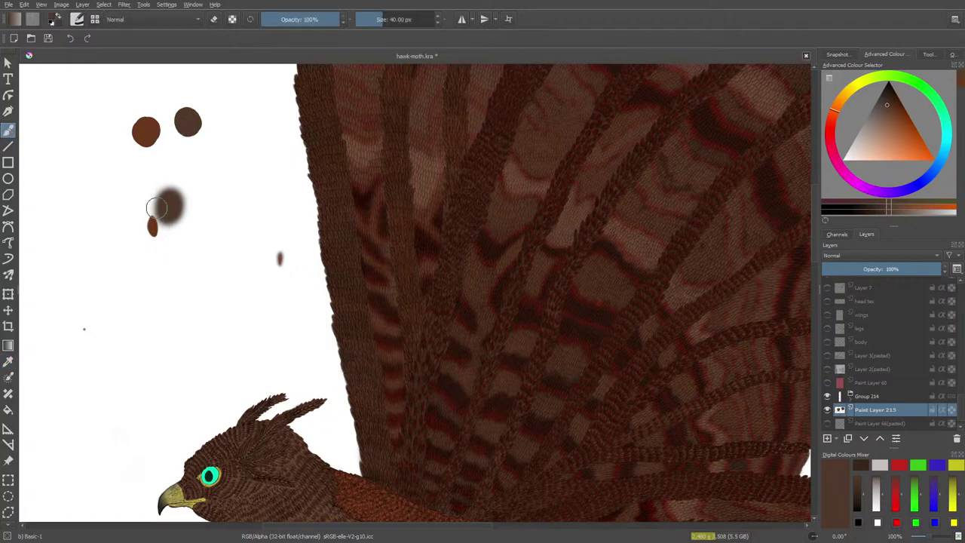
Step: Sample the salmon pink spot in front of the creature's chest and paint a larger swatch of it close by
{"action": "left_click_drag", "start_coordinate": [815, 208], "coordinate": [819, 258]}
{"action": "left_click", "coordinate": [8, 361]}
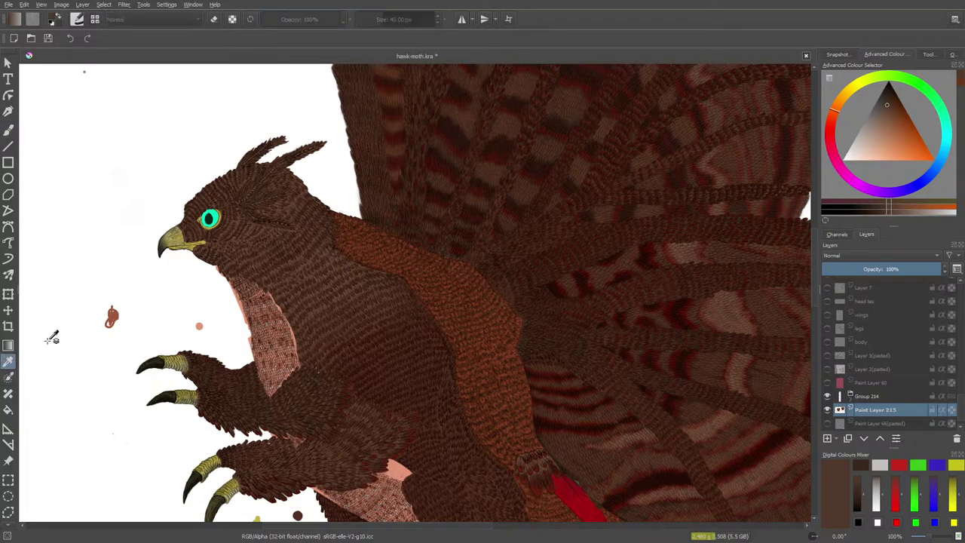
{"action": "left_click", "coordinate": [199, 326]}
{"action": "left_click", "coordinate": [8, 129]}
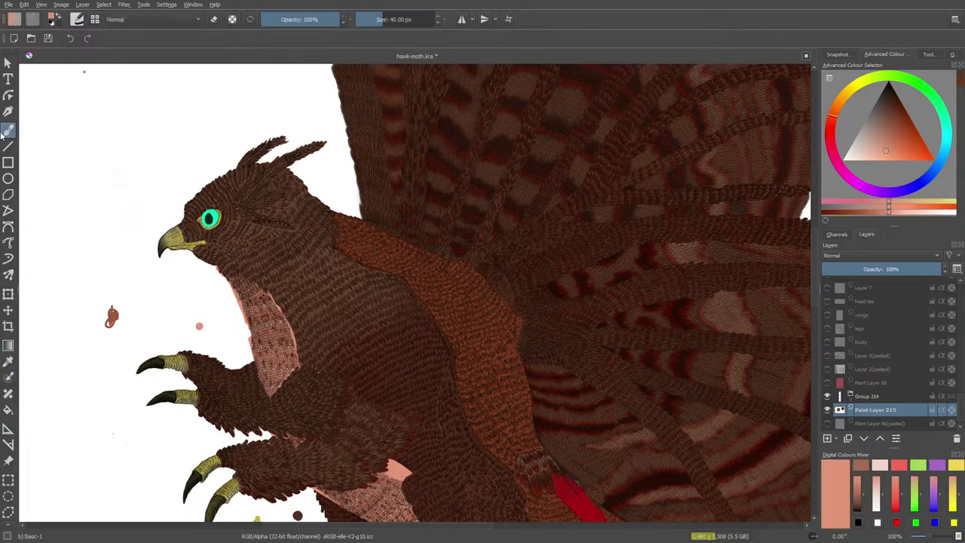
{"action": "left_click_drag", "start_coordinate": [813, 252], "coordinate": [813, 234]}
{"action": "left_click", "coordinate": [175, 405]}
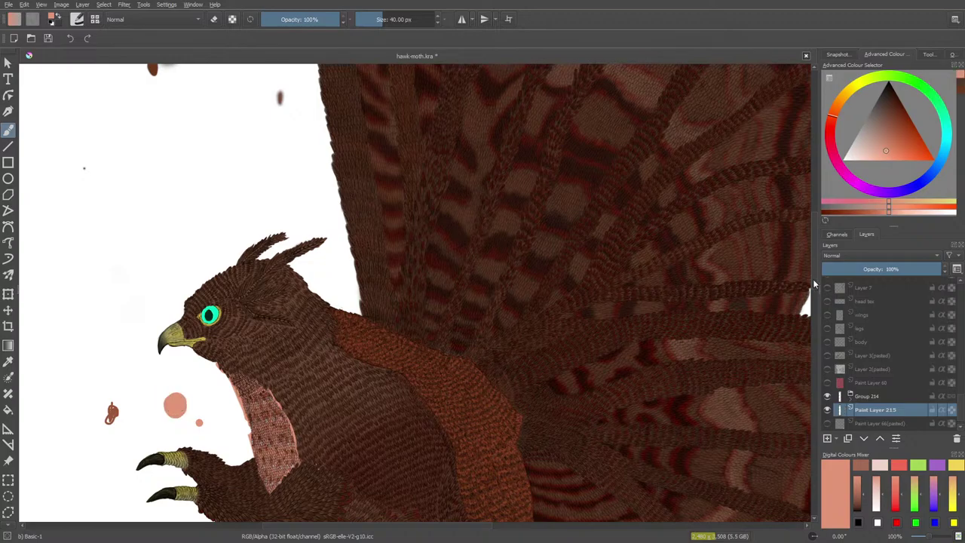
Step: Sample the khaki and yellow spots below the front claws and paint a larger swatch of each on the blank canvas beside them
{"action": "left_click_drag", "start_coordinate": [813, 266], "coordinate": [825, 320]}
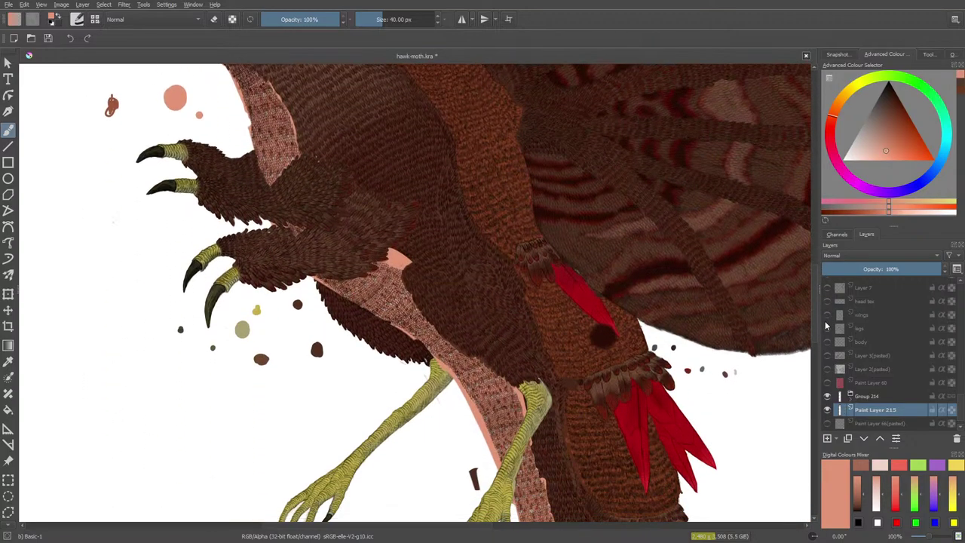
{"action": "left_click", "coordinate": [6, 365]}
{"action": "left_click", "coordinate": [243, 327]}
{"action": "left_click", "coordinate": [9, 130]}
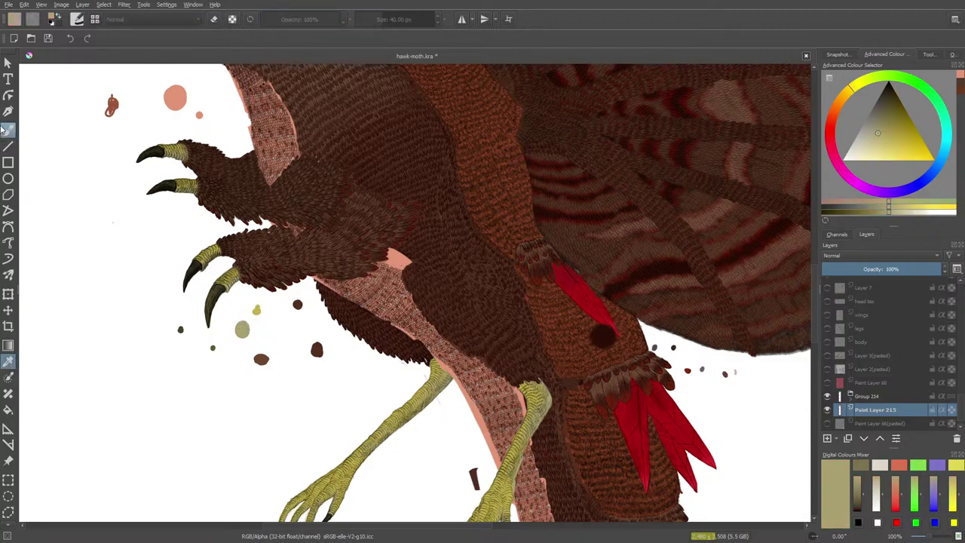
{"action": "left_click", "coordinate": [124, 285]}
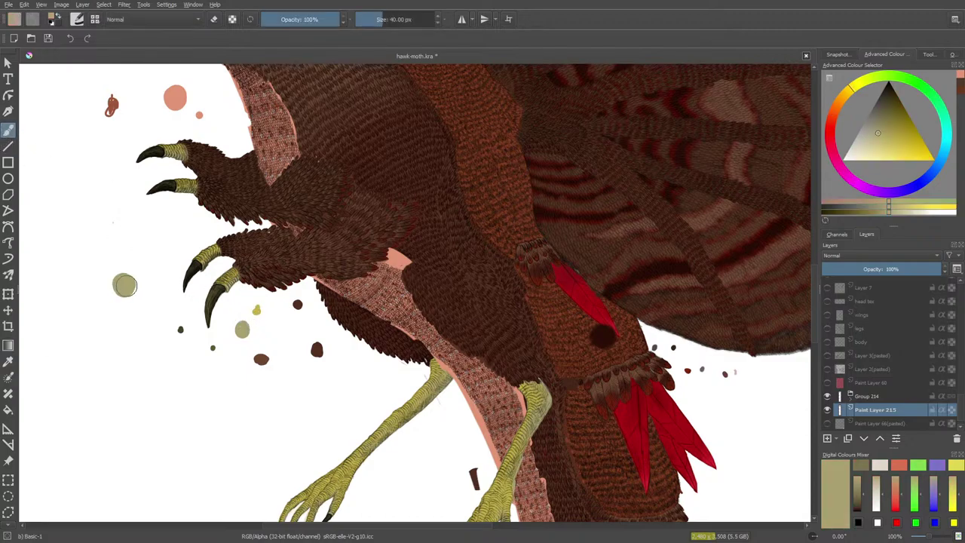
{"action": "left_click", "coordinate": [9, 361]}
{"action": "left_click", "coordinate": [256, 309]}
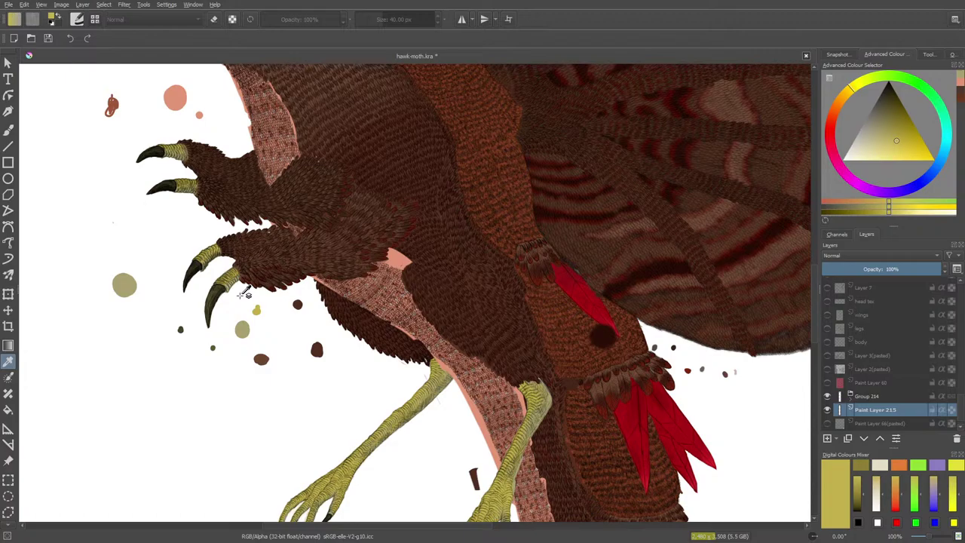
{"action": "left_click", "coordinate": [9, 129]}
{"action": "left_click", "coordinate": [122, 332]}
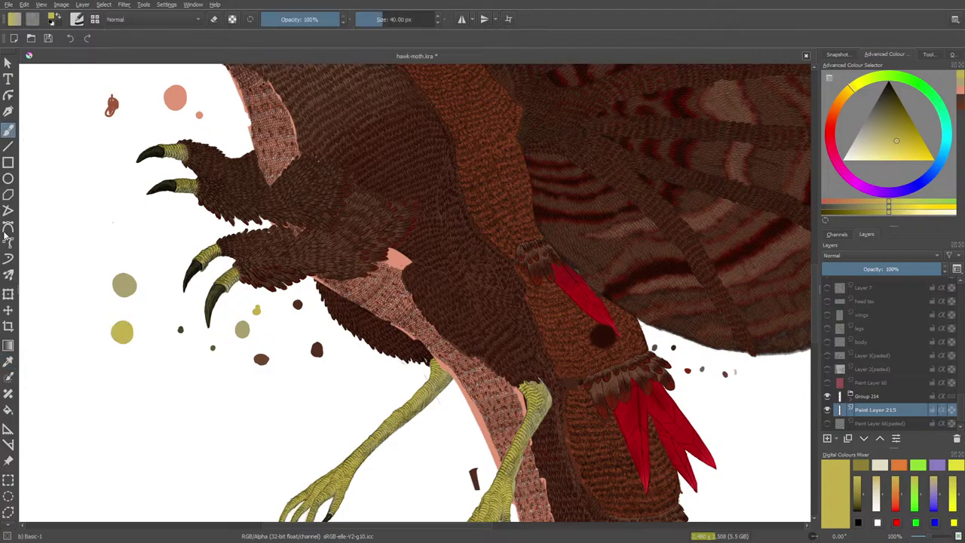
Step: Sample the dark brown and lighter brown spots below the front claws and paint a larger swatch of each beneath the yellow one
{"action": "left_click", "coordinate": [8, 360]}
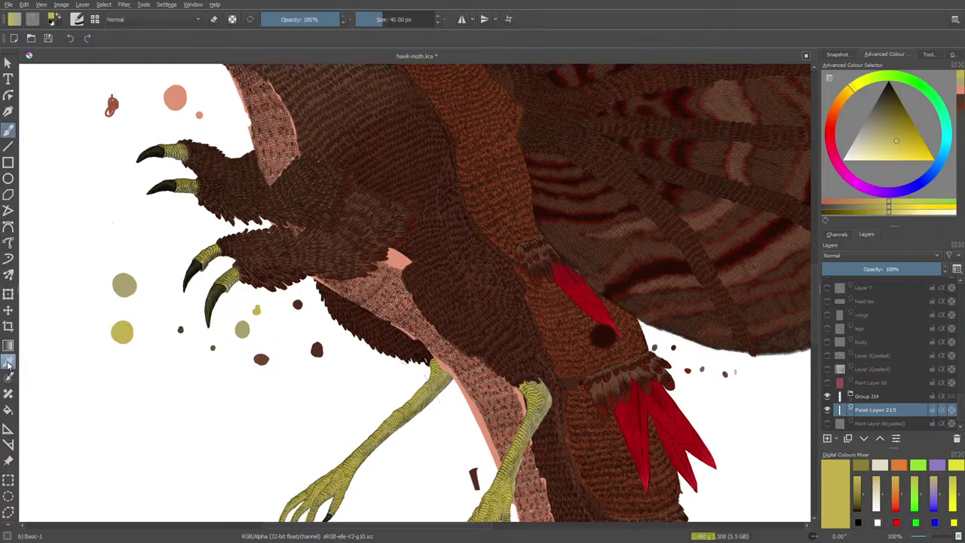
{"action": "left_click", "coordinate": [317, 349]}
{"action": "left_click", "coordinate": [8, 130]}
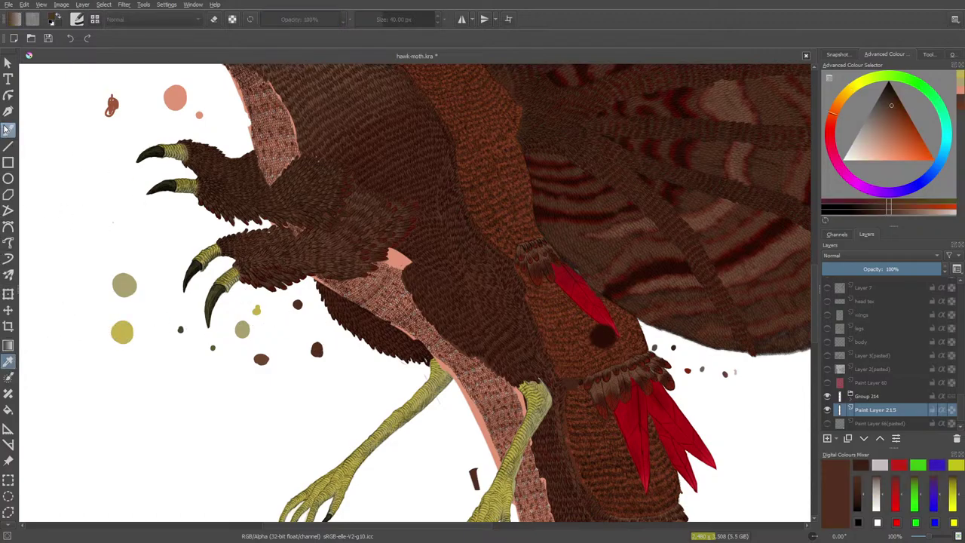
{"action": "left_click", "coordinate": [141, 385]}
{"action": "left_click", "coordinate": [8, 360]}
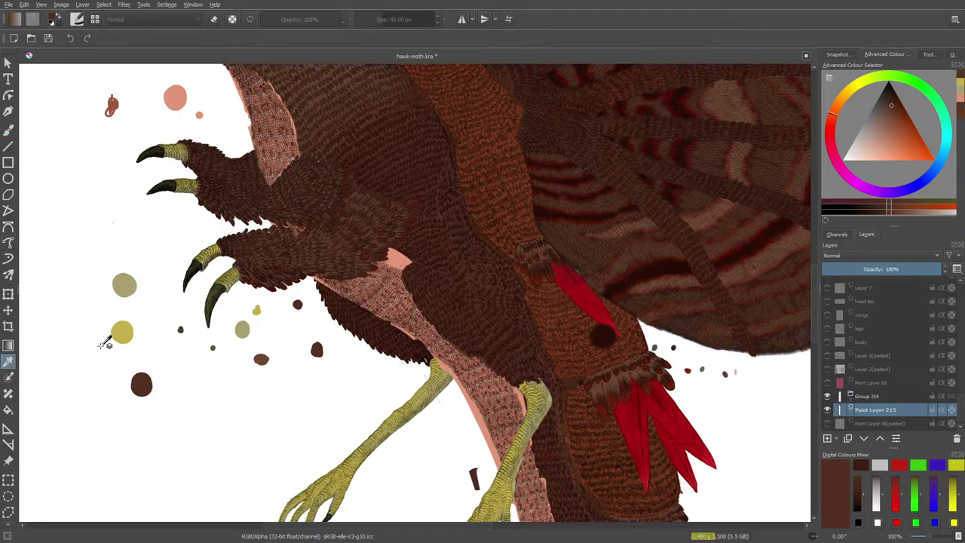
{"action": "left_click", "coordinate": [261, 358]}
{"action": "left_click", "coordinate": [8, 130]}
{"action": "left_click", "coordinate": [176, 397]}
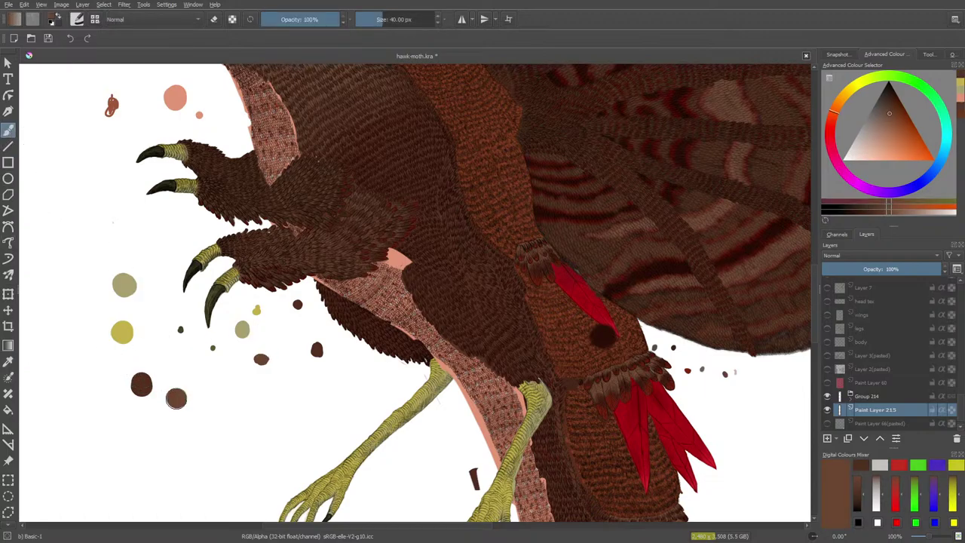
Step: Sample the rust-red scribble in front of the chest and paint a round swatch of it beside the upper claws
{"action": "left_click", "coordinate": [8, 361]}
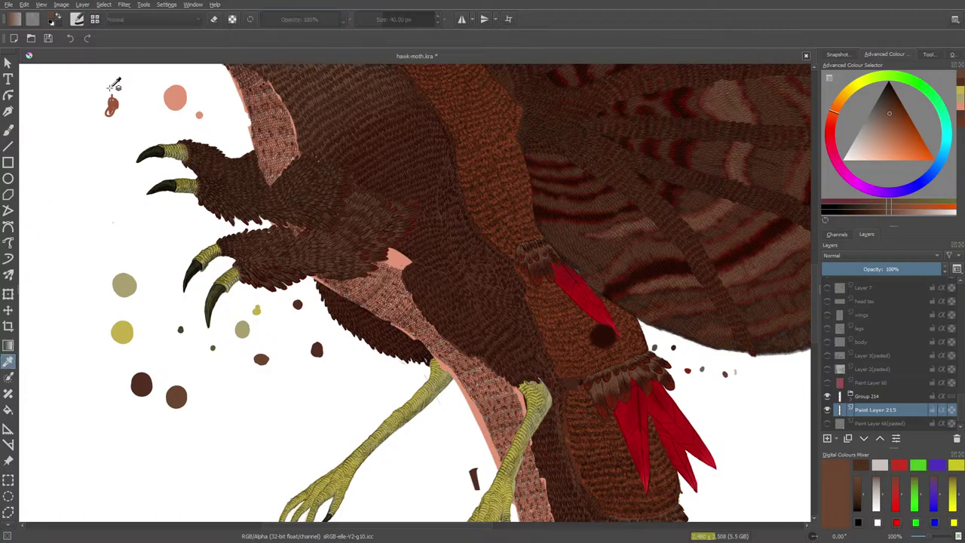
{"action": "left_click", "coordinate": [113, 104]}
{"action": "left_click", "coordinate": [8, 129]}
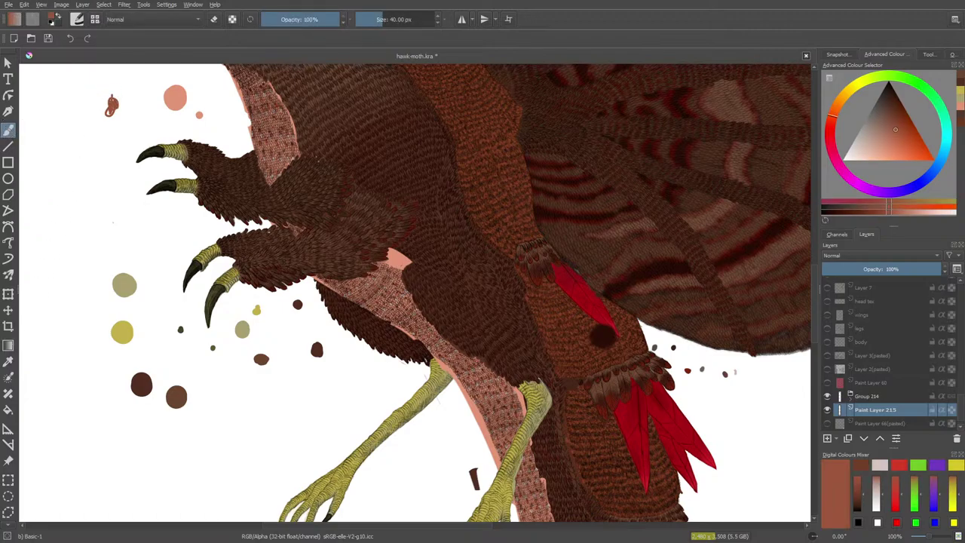
{"action": "left_click", "coordinate": [92, 169]}
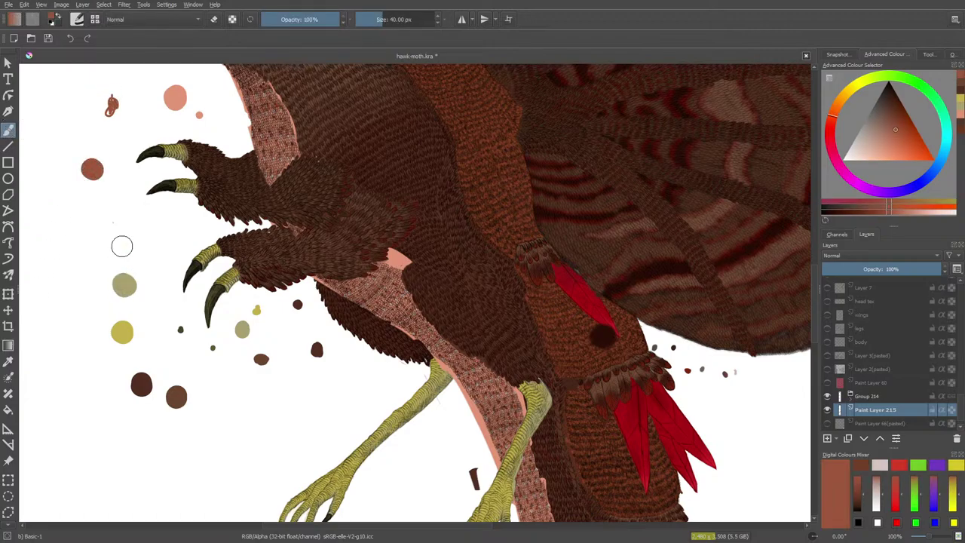
Step: Sample the bright red spot beside the red tail feathers and paint a larger round swatch of it above the spot cluster
{"action": "left_click_drag", "start_coordinate": [815, 283], "coordinate": [818, 347]}
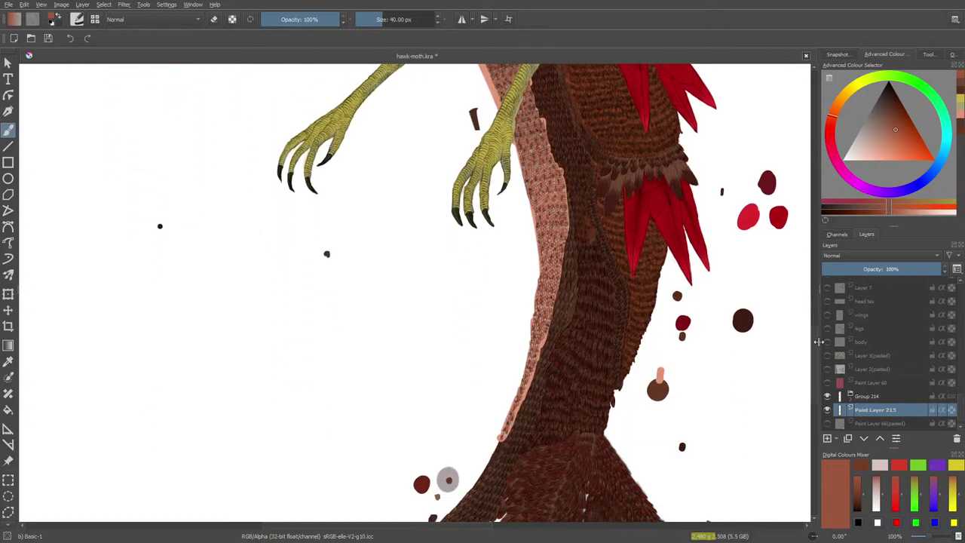
{"action": "left_click", "coordinate": [9, 361]}
{"action": "left_click_drag", "start_coordinate": [352, 530], "coordinate": [426, 529]}
{"action": "left_click", "coordinate": [520, 210]}
{"action": "key", "text": "b"}
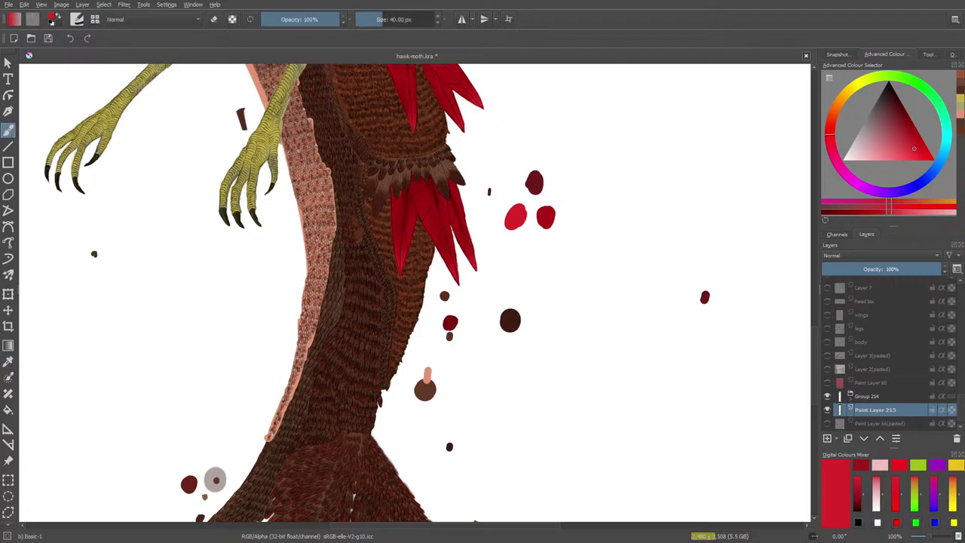
{"action": "left_click", "coordinate": [581, 137]}
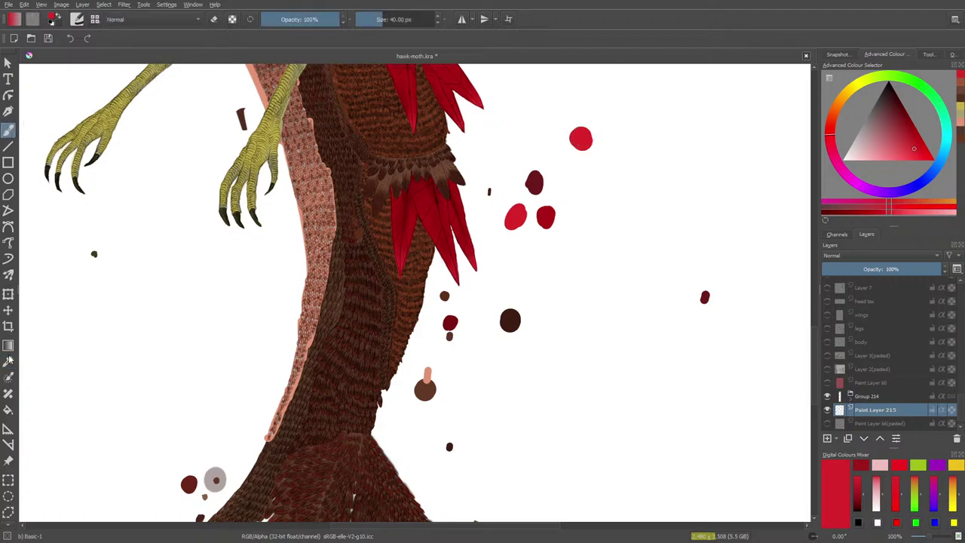
Step: Sample the dark red and maroon spots beside the red feathers and paint a larger swatch of each near the bright red one
{"action": "left_click", "coordinate": [8, 361]}
{"action": "left_click", "coordinate": [548, 213]}
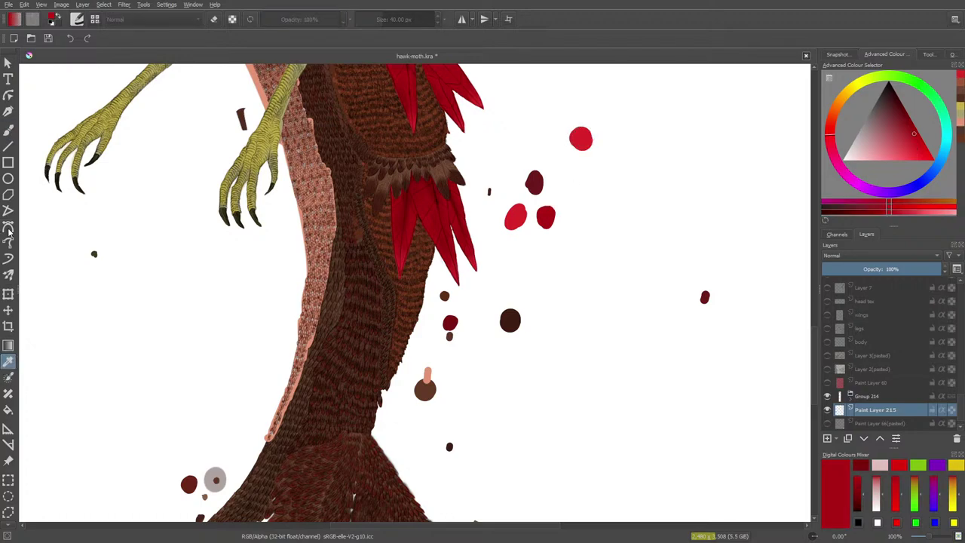
{"action": "left_click", "coordinate": [8, 130]}
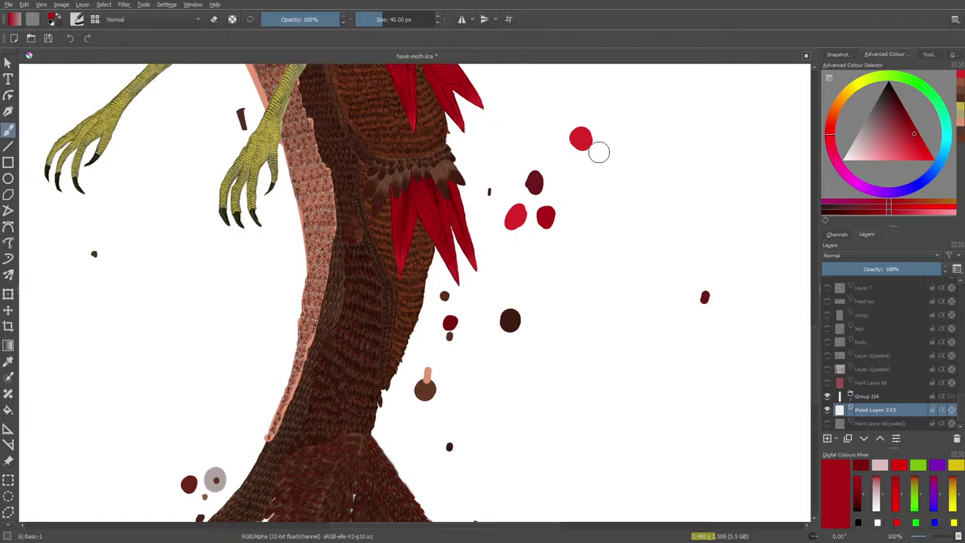
{"action": "left_click", "coordinate": [612, 174]}
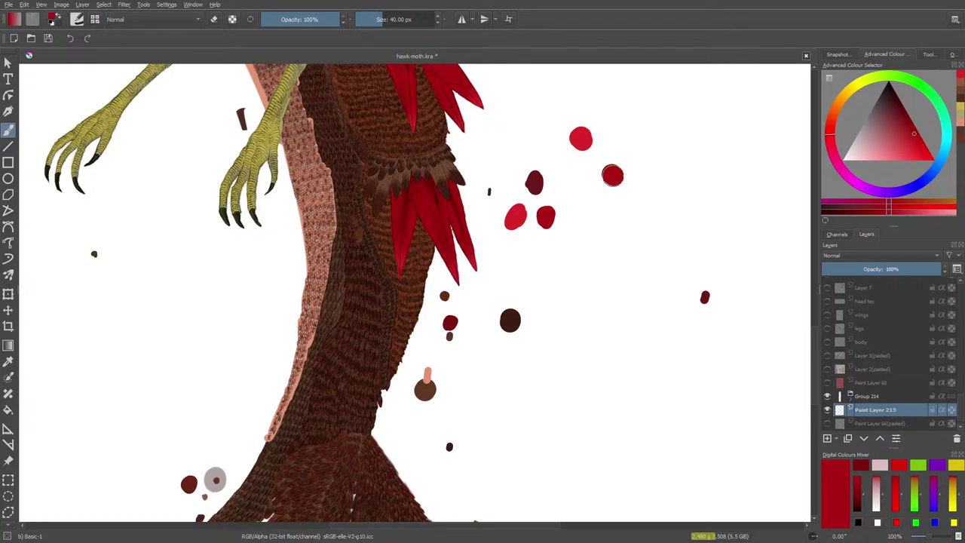
{"action": "left_click", "coordinate": [8, 361]}
{"action": "left_click", "coordinate": [534, 182]}
{"action": "left_click", "coordinate": [8, 129]}
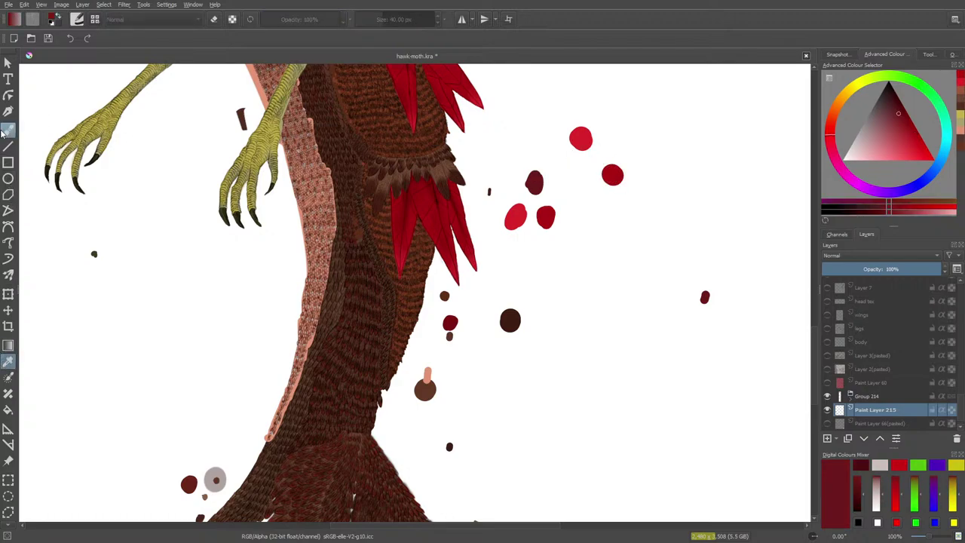
{"action": "left_click", "coordinate": [572, 170]}
{"action": "left_click", "coordinate": [574, 169]}
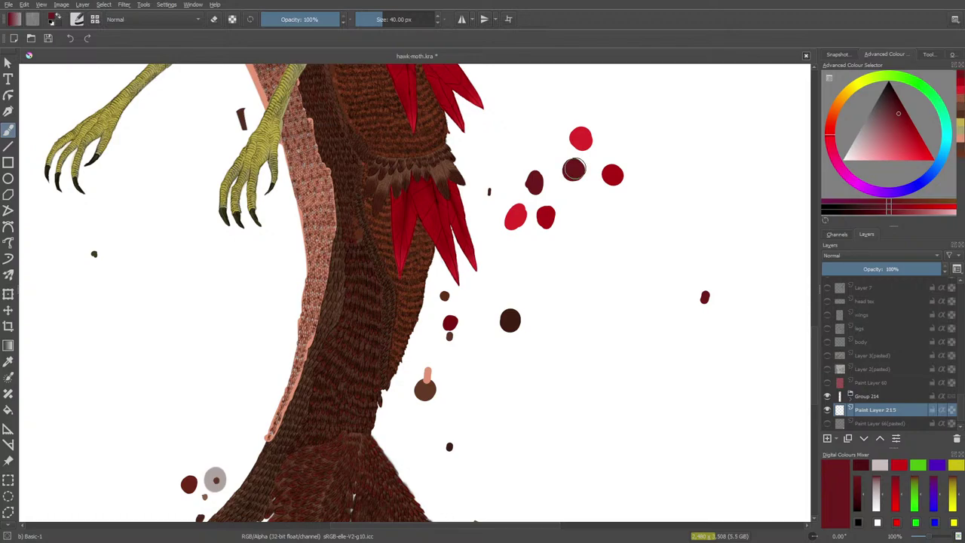
Step: Sample the very dark brown and crimson spots beneath the red feathers and paint a round swatch of each on the blank canvas beside them
{"action": "left_click", "coordinate": [8, 360]}
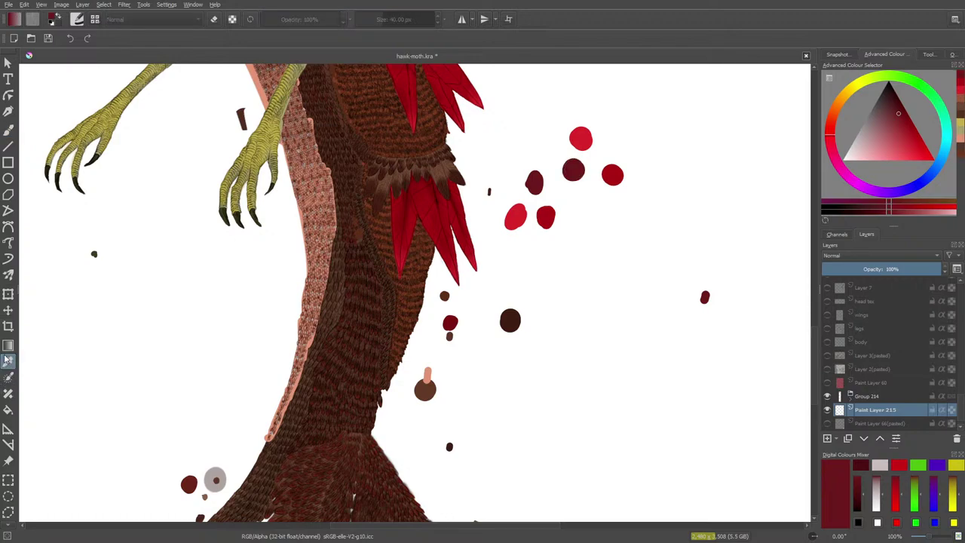
{"action": "left_click", "coordinate": [510, 316]}
{"action": "left_click", "coordinate": [8, 129]}
{"action": "left_click", "coordinate": [558, 354]}
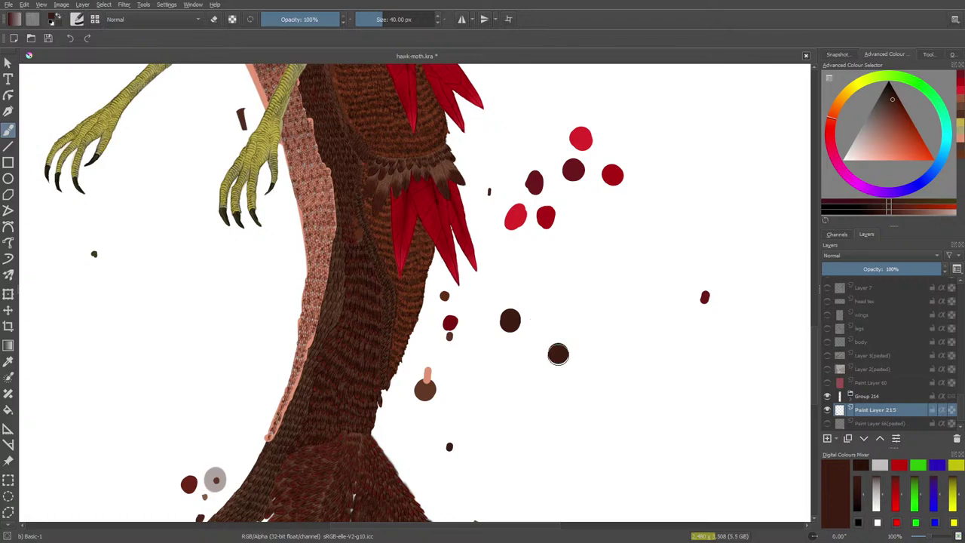
{"action": "left_click", "coordinate": [8, 360]}
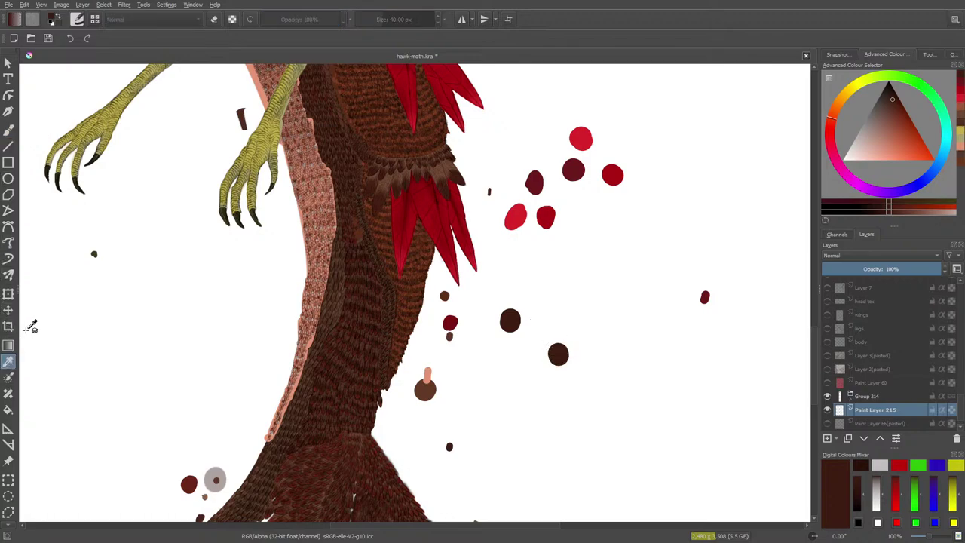
{"action": "left_click", "coordinate": [451, 321]}
{"action": "left_click", "coordinate": [9, 130]}
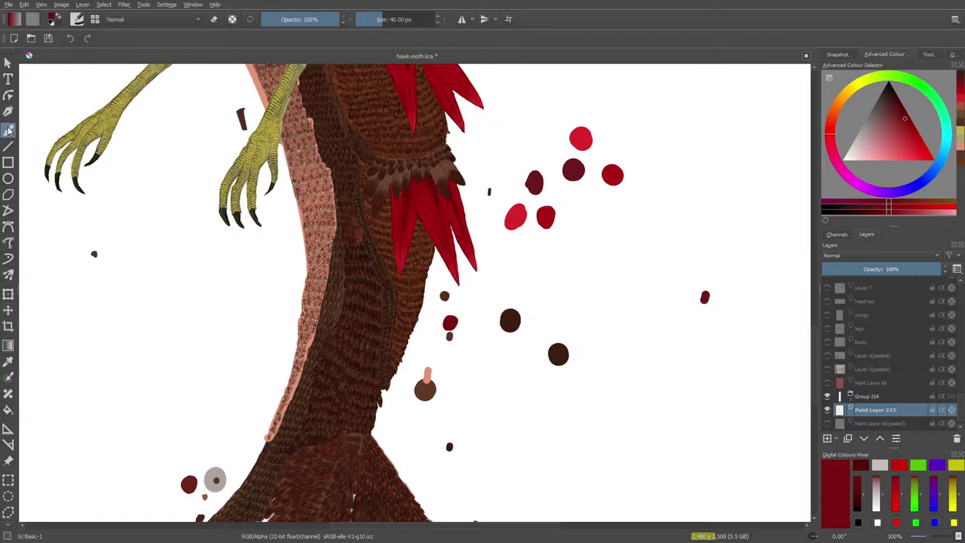
{"action": "left_click", "coordinate": [530, 368]}
Step: Sample the small warm brown spot and the salmon stroke beside the body and paint a round swatch of each beside the crimson one
{"action": "left_click", "coordinate": [9, 361]}
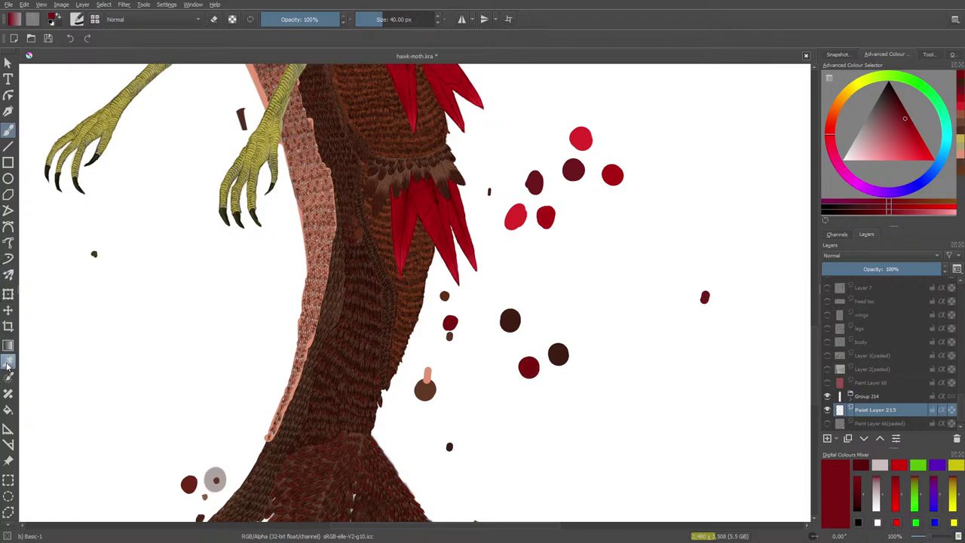
{"action": "left_click", "coordinate": [445, 294]}
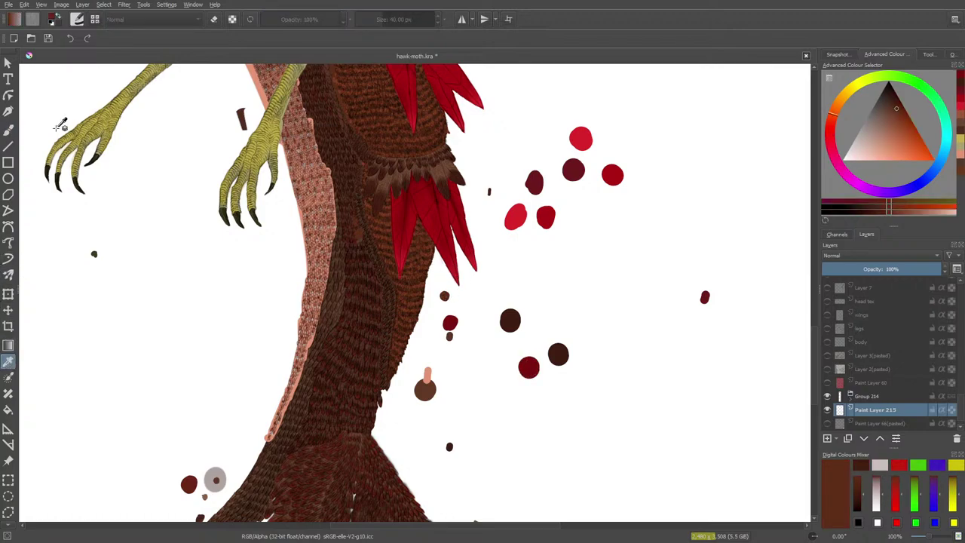
{"action": "left_click", "coordinate": [9, 128]}
{"action": "left_click", "coordinate": [498, 355]}
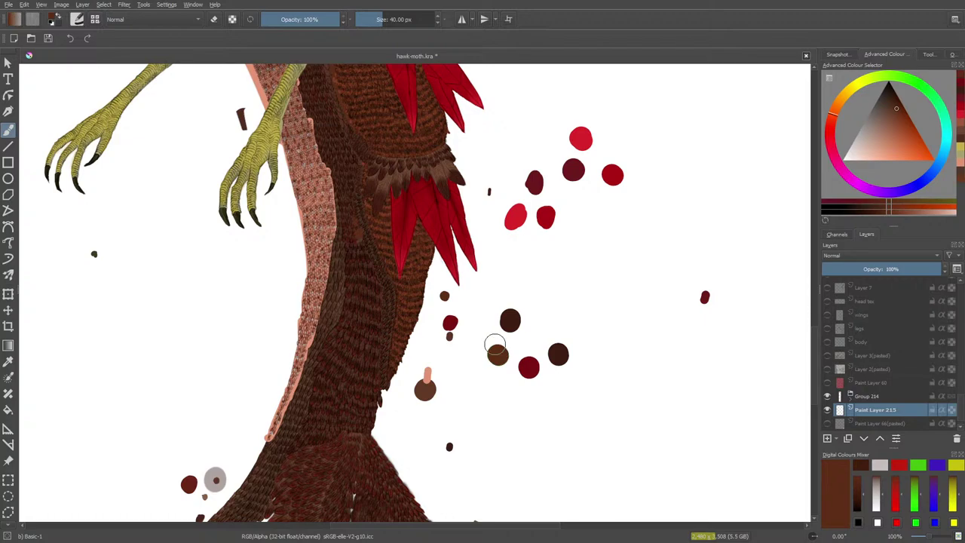
{"action": "left_click", "coordinate": [8, 361]}
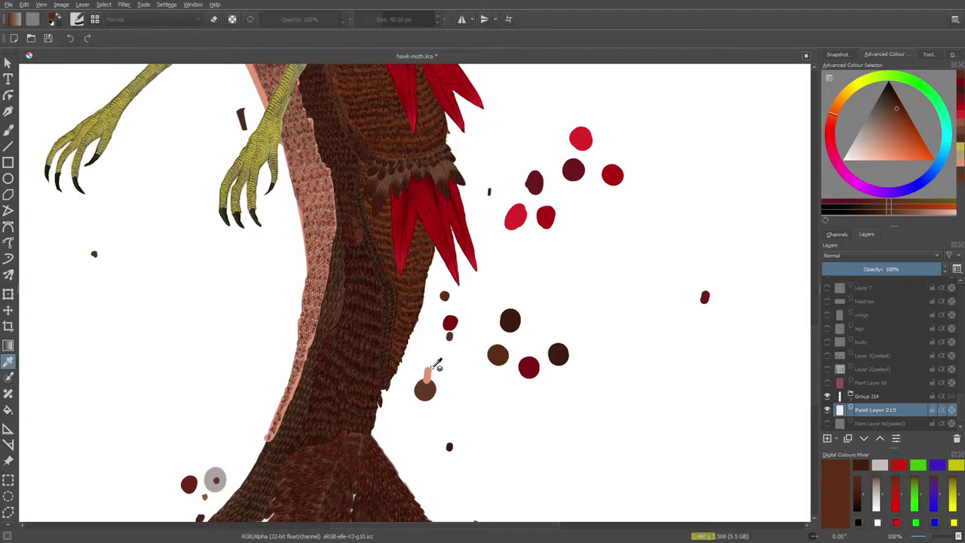
{"action": "left_click", "coordinate": [429, 371]}
{"action": "key", "text": "b"}
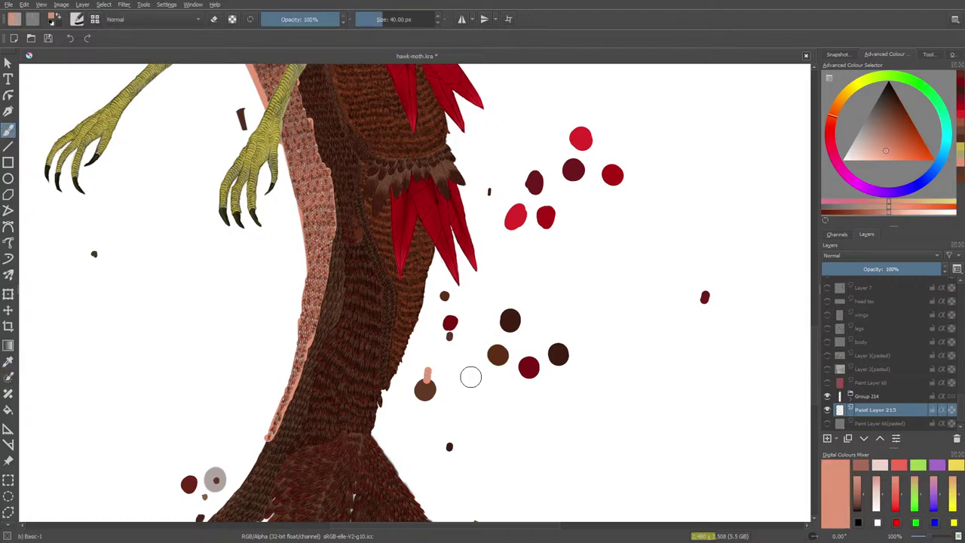
{"action": "left_click", "coordinate": [464, 374]}
Step: Sample the brown spot under the salmon stroke and the isolated maroon spot, painting a round swatch of each around the crimson and dark brown swatches
{"action": "left_click", "coordinate": [9, 361]}
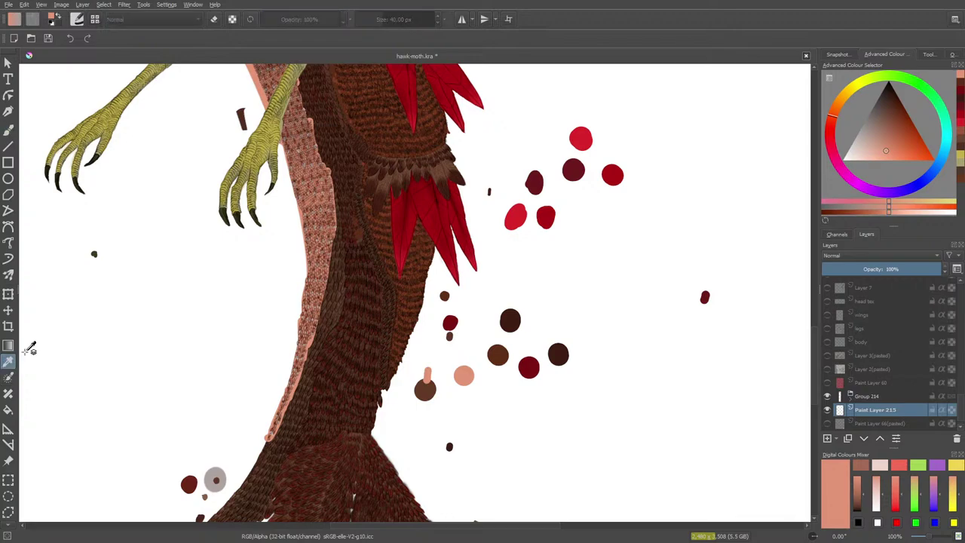
{"action": "left_click", "coordinate": [425, 384]}
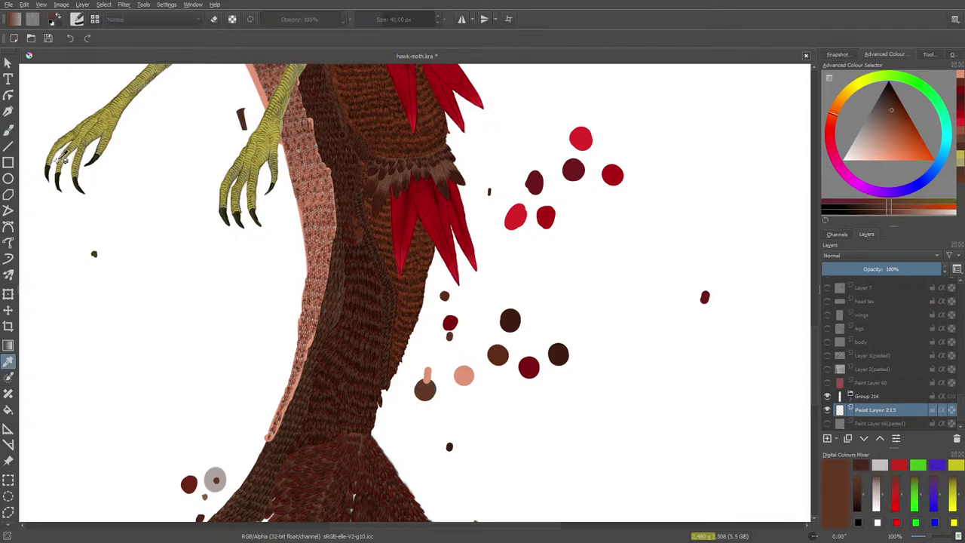
{"action": "left_click", "coordinate": [9, 129]}
{"action": "left_click", "coordinate": [506, 406]}
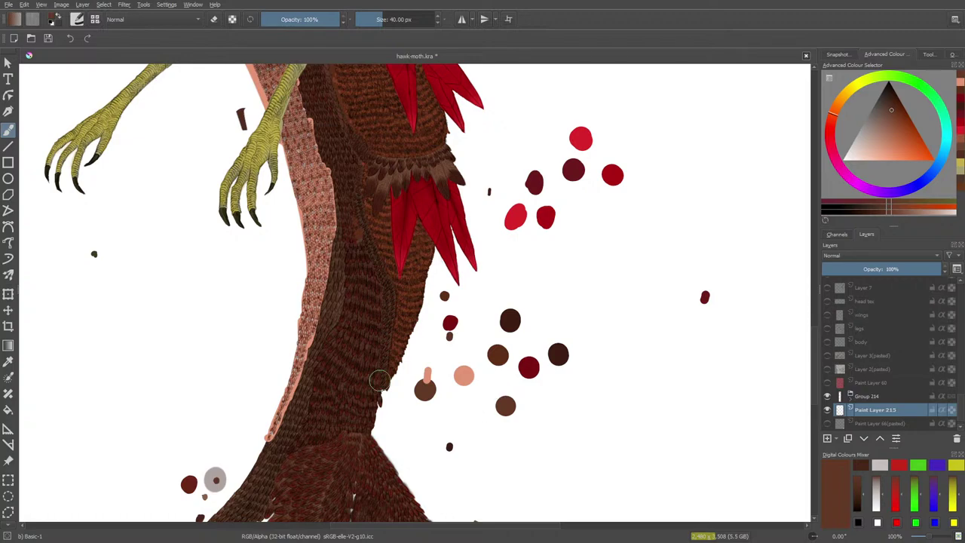
{"action": "left_click", "coordinate": [8, 361]}
{"action": "left_click", "coordinate": [705, 294]}
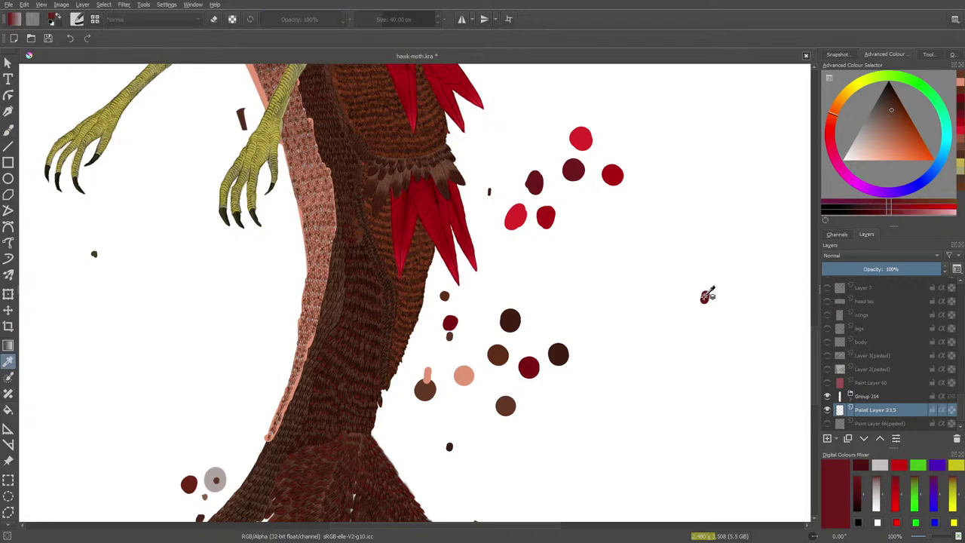
{"action": "left_click", "coordinate": [8, 129]}
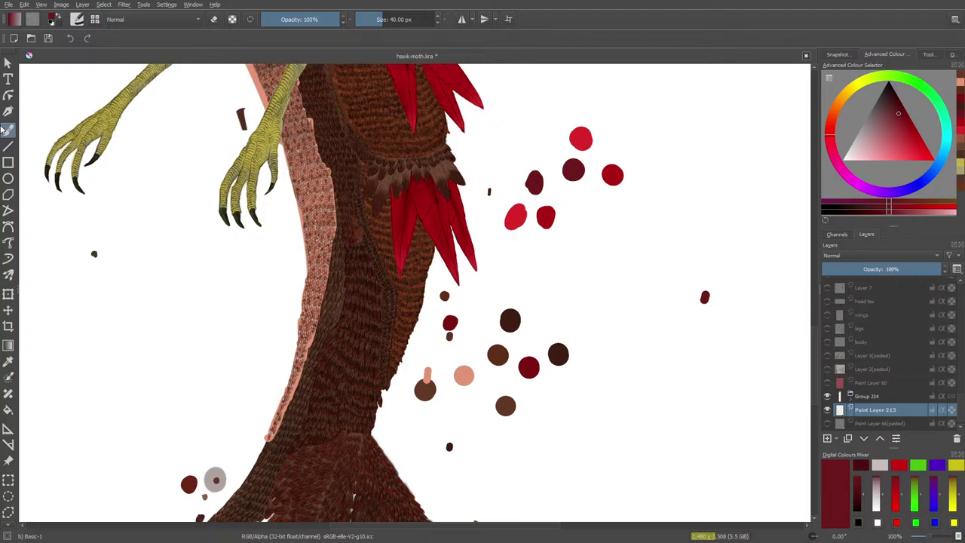
{"action": "left_click", "coordinate": [579, 312]}
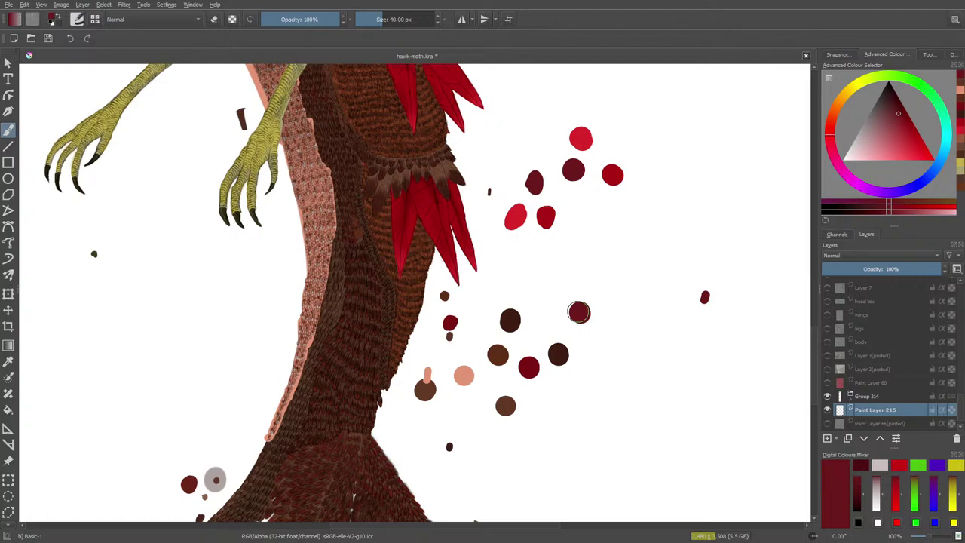
Step: Sample the brown dot inside the grey circle by the pointed body tip and paint a larger swatch of it above
{"action": "scroll", "coordinate": [813, 345], "scroll_direction": "down", "scroll_amount": 4}
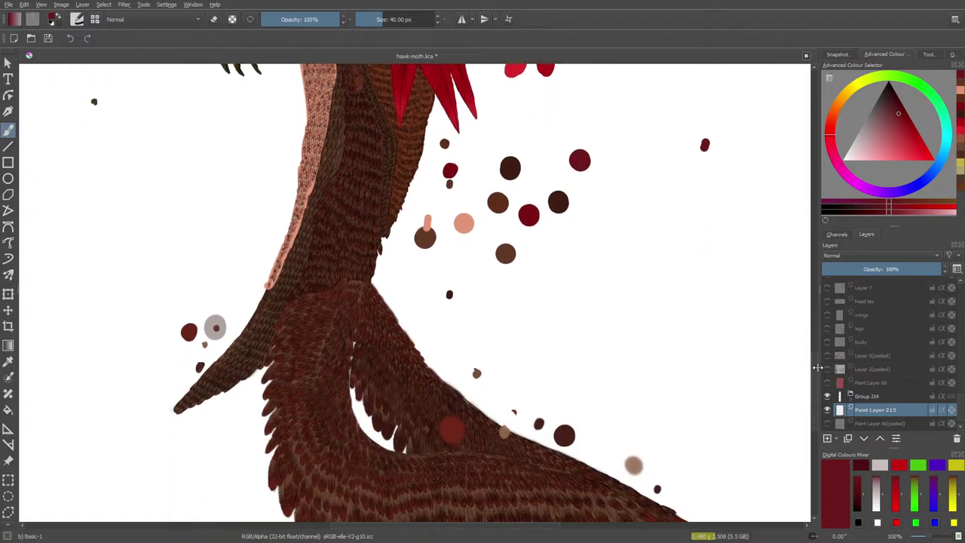
{"action": "left_click", "coordinate": [8, 361]}
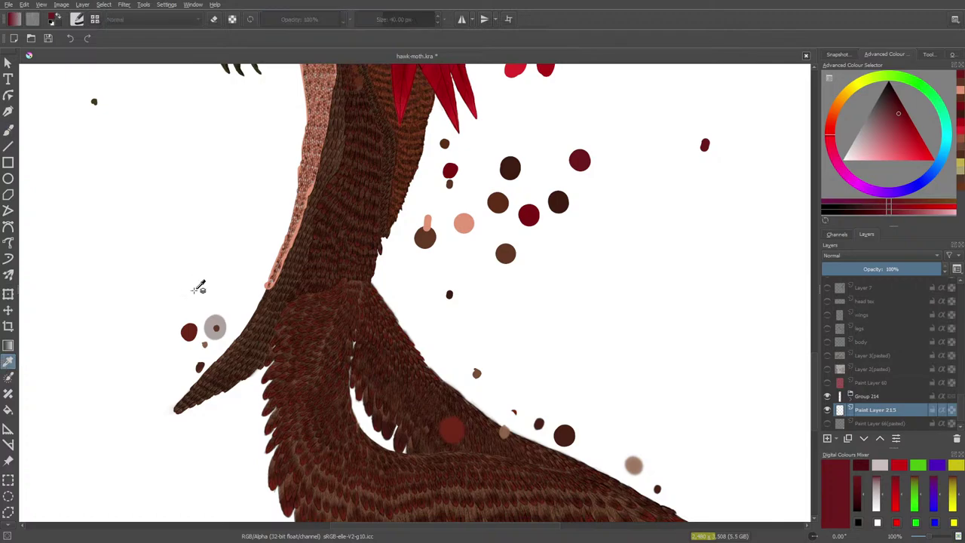
{"action": "left_click", "coordinate": [216, 329]}
{"action": "key", "text": "b"}
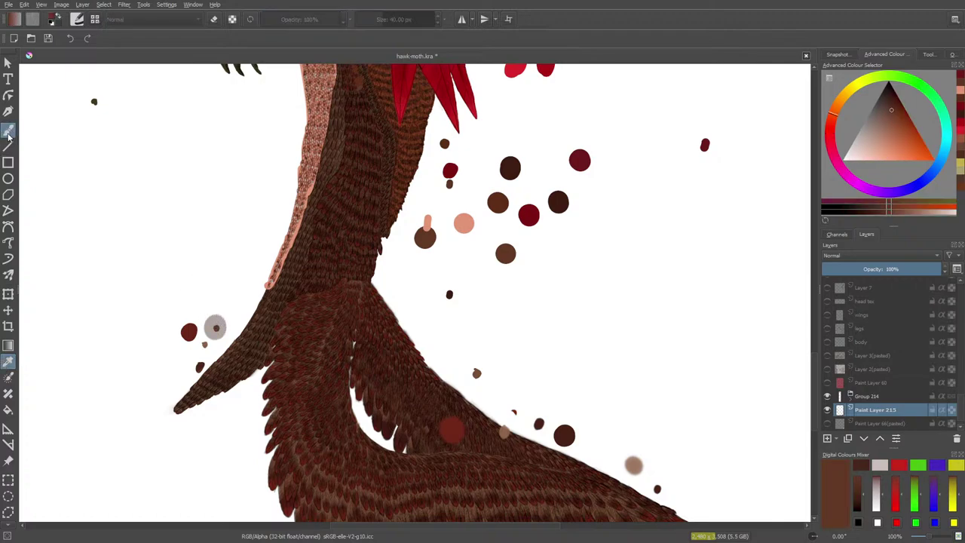
{"action": "left_click", "coordinate": [185, 286]}
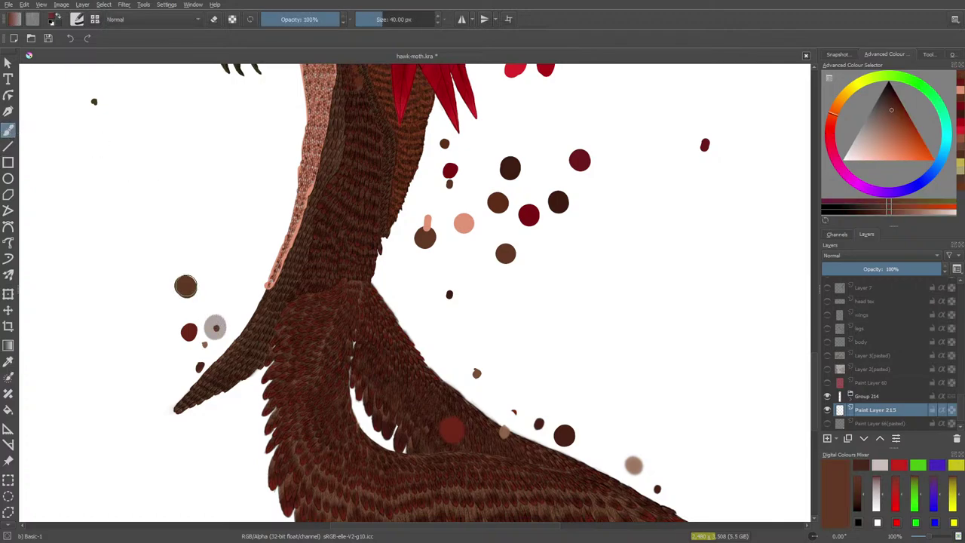
Step: Sample the brick-red and dark brown spots by the pointed body tip and paint a round swatch of each on the blank canvas beside them
{"action": "left_click", "coordinate": [8, 361]}
{"action": "left_click", "coordinate": [189, 332]}
{"action": "left_click", "coordinate": [9, 130]}
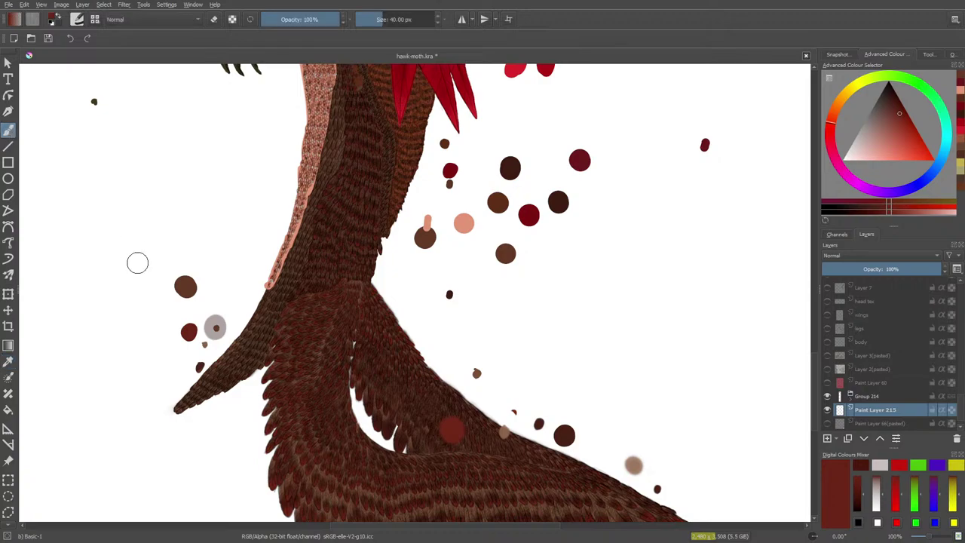
{"action": "left_click", "coordinate": [110, 292]}
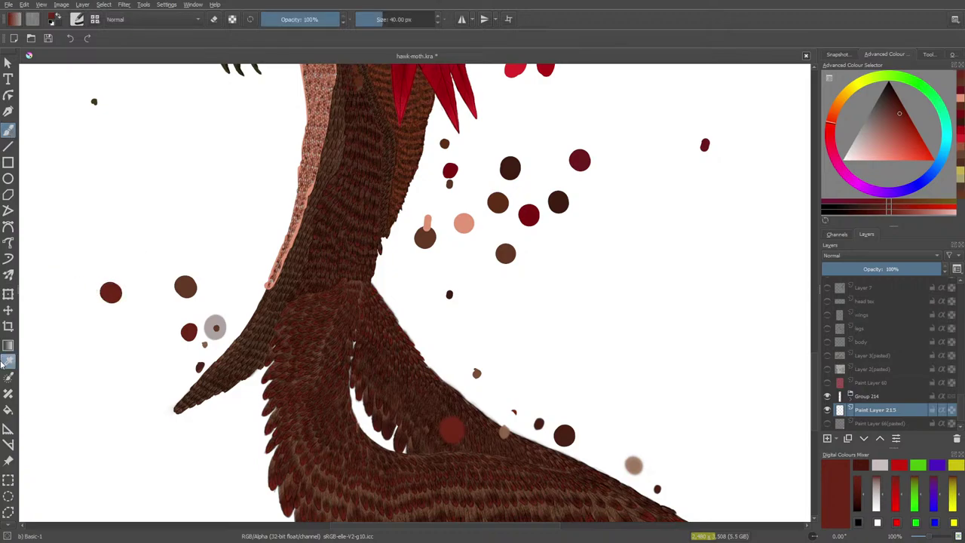
{"action": "left_click", "coordinate": [7, 362]}
{"action": "left_click", "coordinate": [187, 333]}
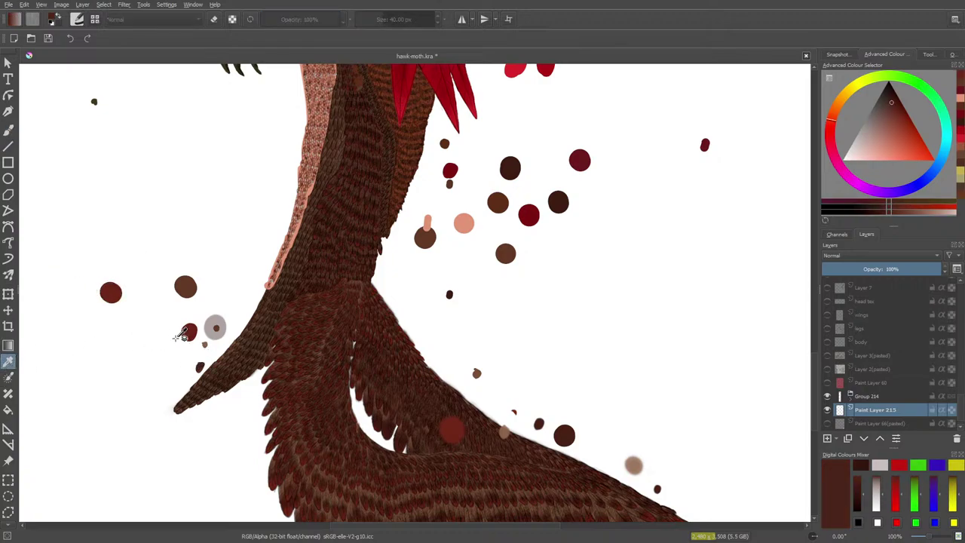
{"action": "left_click", "coordinate": [7, 130]}
{"action": "left_click", "coordinate": [133, 332]}
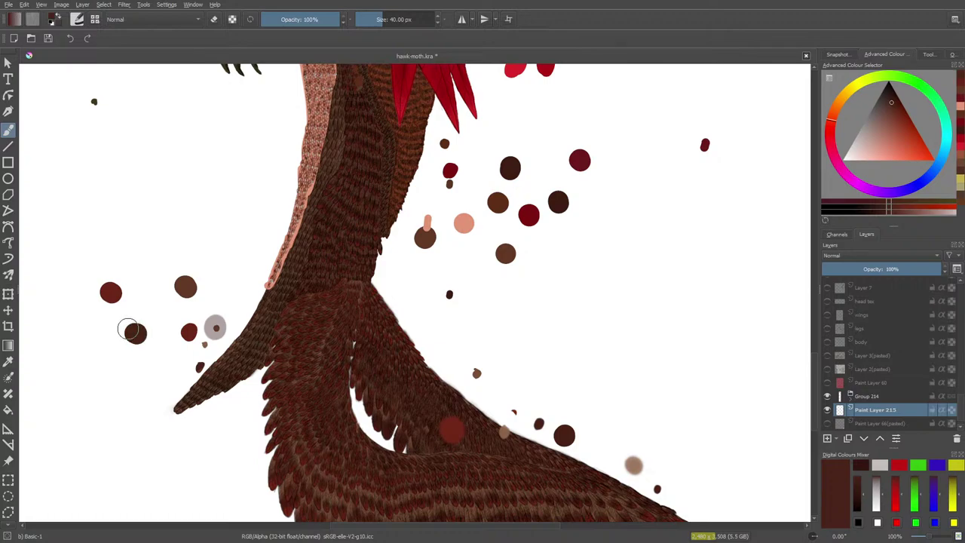
Step: Sample the small dark reddish-brown spot near the lower tail's edge and paint an elongated swatch of it above the blurred tan spot
{"action": "left_click", "coordinate": [7, 362]}
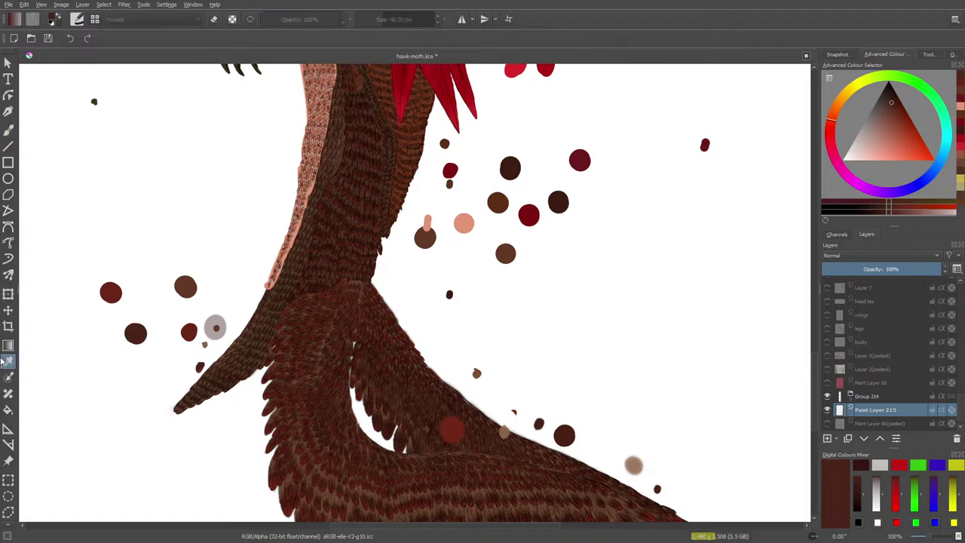
{"action": "left_click", "coordinate": [663, 475]}
{"action": "left_click", "coordinate": [9, 130]}
{"action": "left_click_drag", "start_coordinate": [651, 417], "coordinate": [652, 427]}
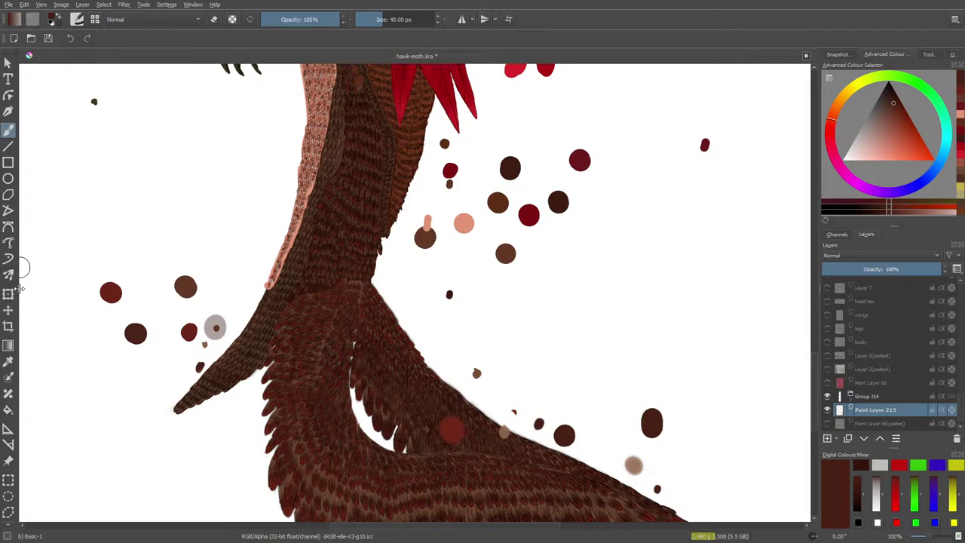
Step: Sample the dark brown spot by the lower tail's upper edge and the blurred tan spot, painting a round swatch of each between them
{"action": "left_click", "coordinate": [8, 362]}
{"action": "left_click", "coordinate": [565, 433]}
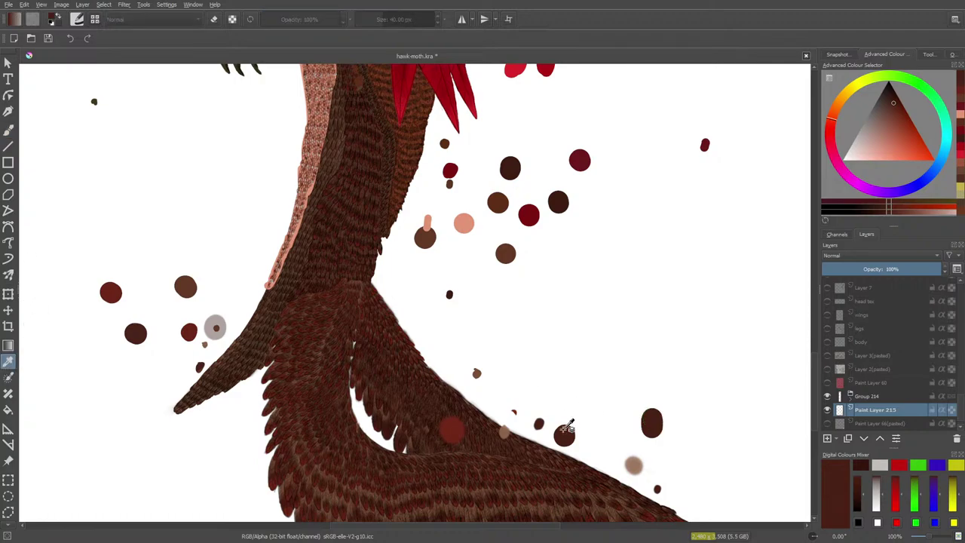
{"action": "left_click", "coordinate": [8, 130]}
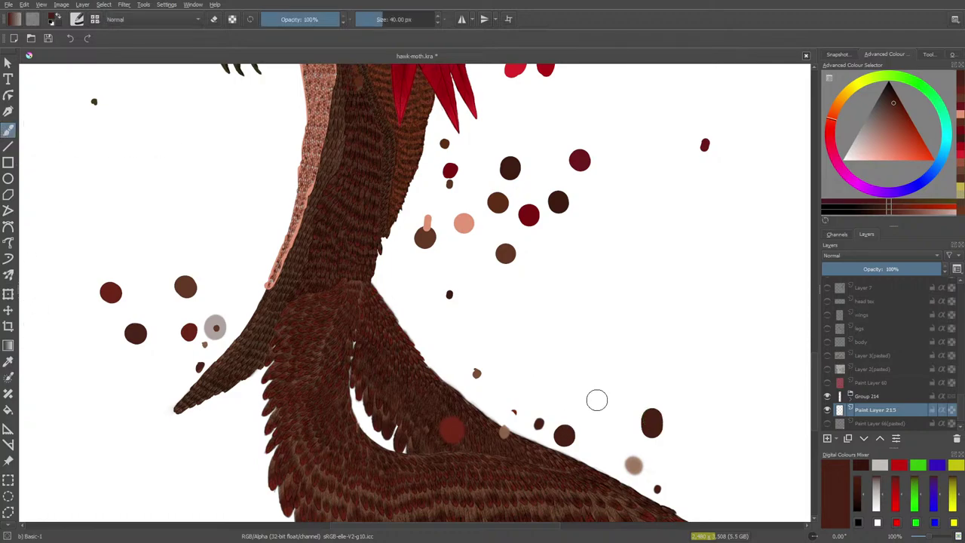
{"action": "left_click", "coordinate": [597, 403]}
{"action": "left_click", "coordinate": [7, 362]}
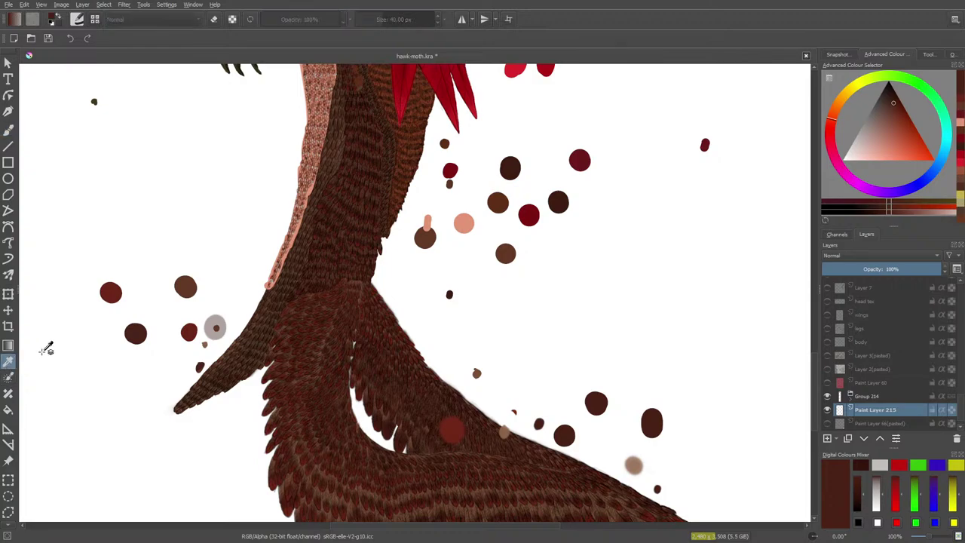
{"action": "left_click", "coordinate": [635, 462]}
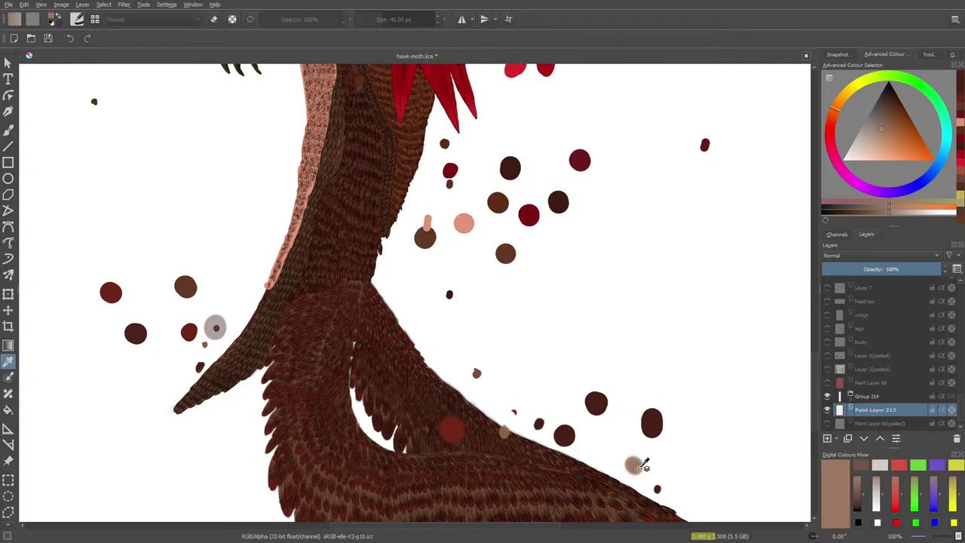
{"action": "left_click", "coordinate": [8, 130]}
{"action": "left_click", "coordinate": [625, 428]}
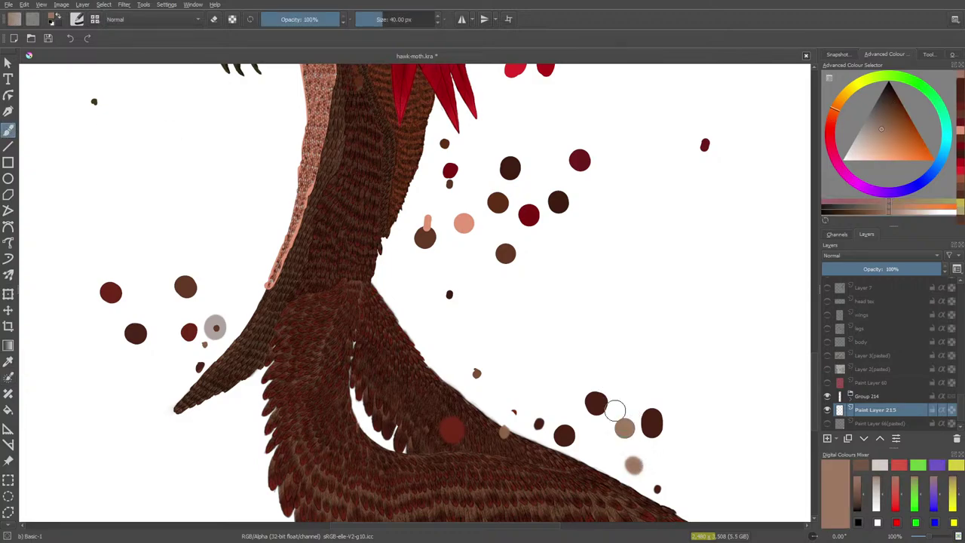
Step: Sample the brick-red spot on the tail feathers and the small brown spot above the tail, painting adjacent round swatches on the blank canvas
{"action": "left_click", "coordinate": [7, 362]}
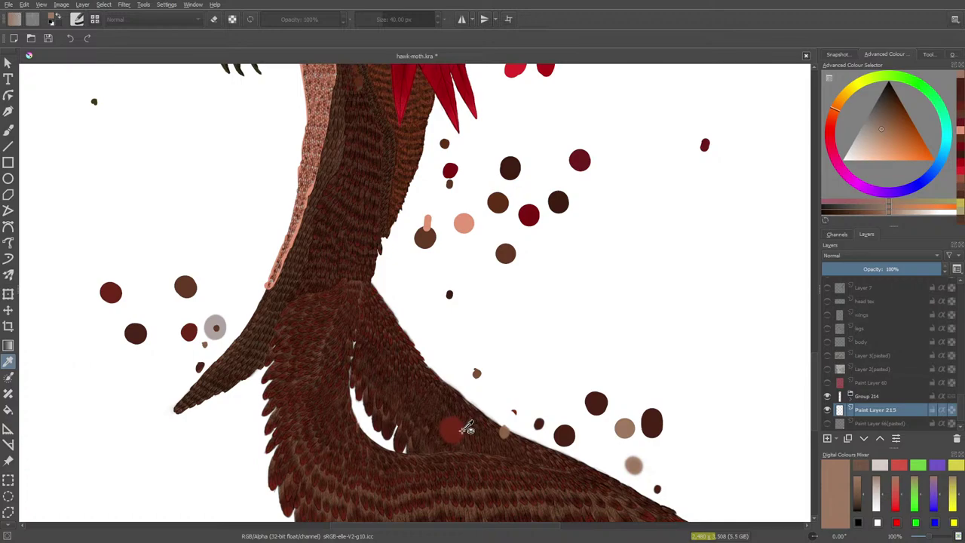
{"action": "left_click", "coordinate": [441, 398]}
{"action": "left_click", "coordinate": [9, 129]}
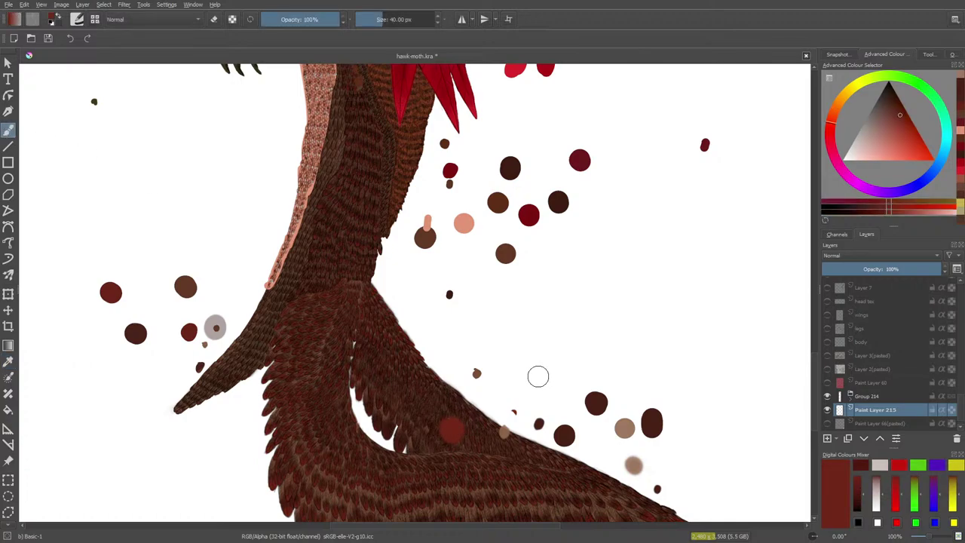
{"action": "left_click", "coordinate": [534, 378]}
{"action": "left_click", "coordinate": [8, 362]}
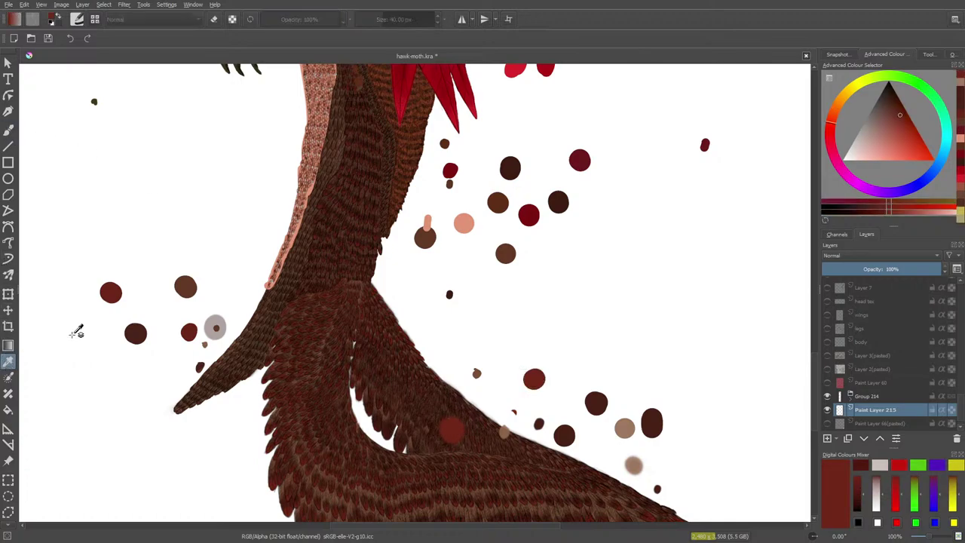
{"action": "left_click", "coordinate": [476, 373]}
{"action": "left_click", "coordinate": [8, 129]}
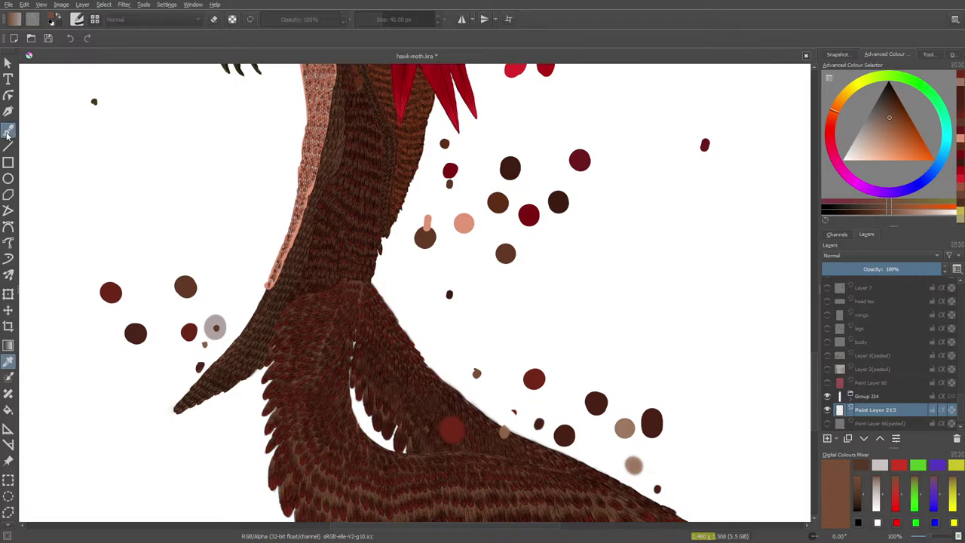
{"action": "left_click", "coordinate": [568, 374]}
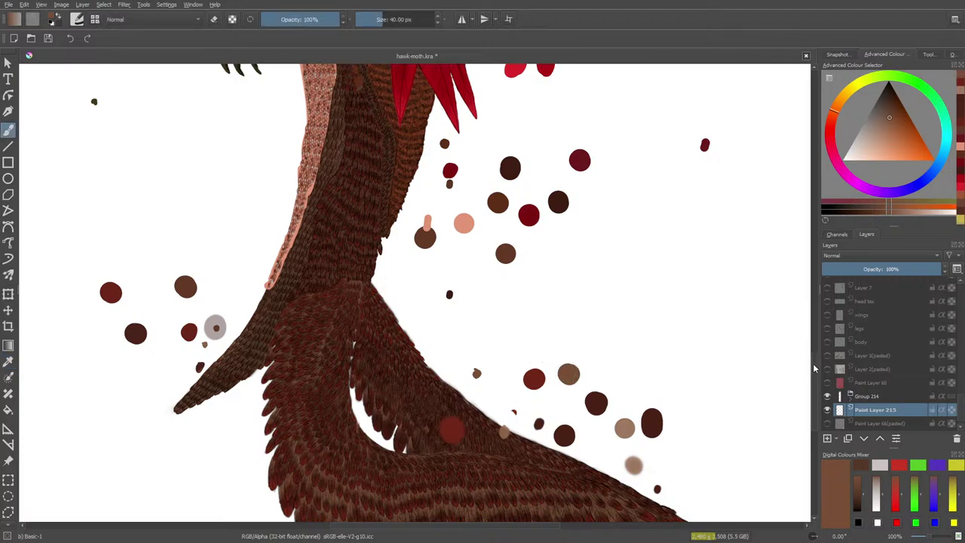
Step: Sample the rust-red spot and the small tan dot at the canvas's bottom edge, painting a round swatch of each side by side beneath the tail feathers
{"action": "scroll", "coordinate": [814, 352], "scroll_direction": "down", "scroll_amount": 5}
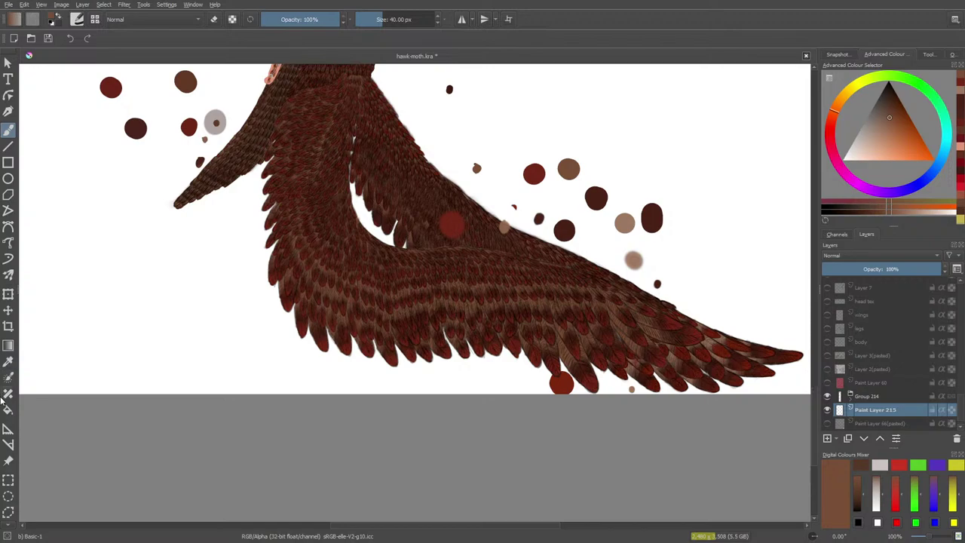
{"action": "left_click", "coordinate": [9, 361]}
{"action": "left_click", "coordinate": [558, 365]}
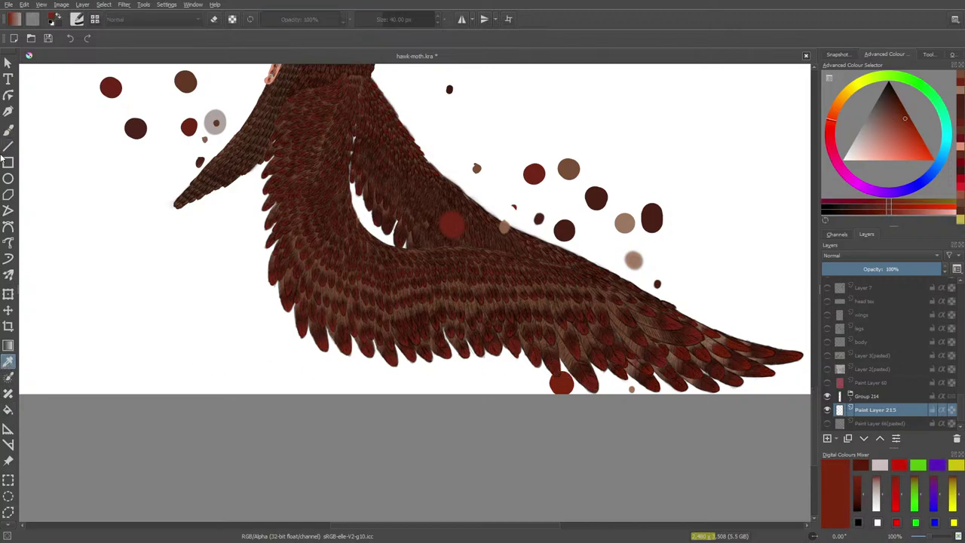
{"action": "left_click", "coordinate": [7, 128]}
{"action": "left_click", "coordinate": [484, 380]}
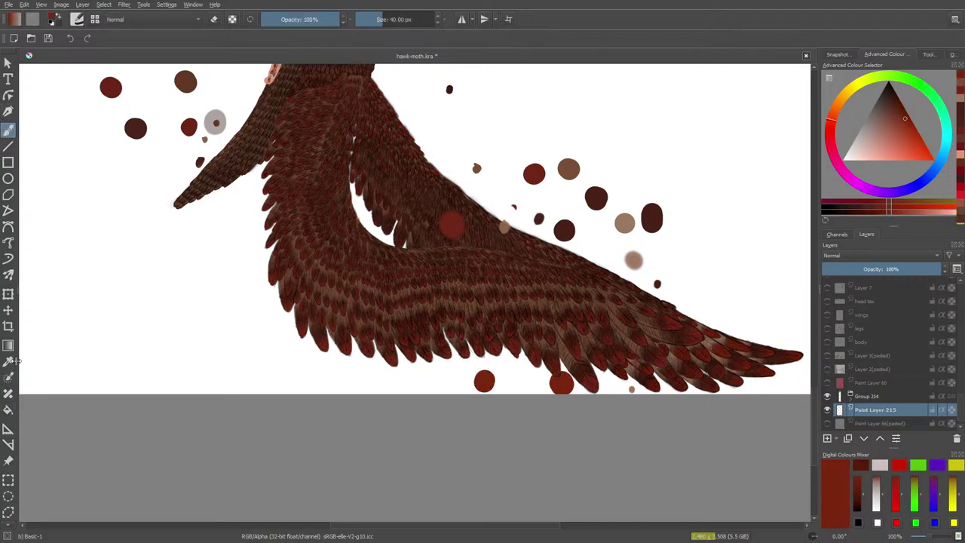
{"action": "left_click", "coordinate": [8, 361]}
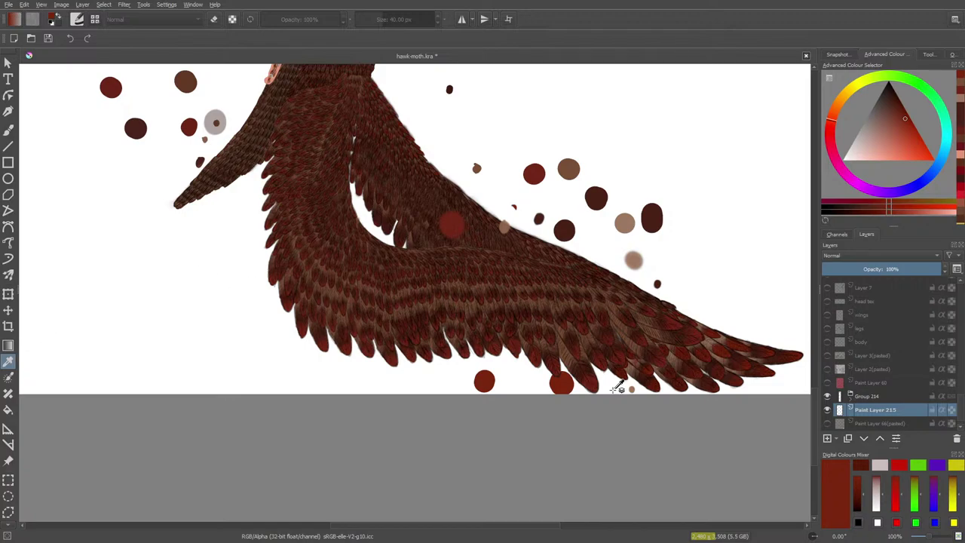
{"action": "left_click", "coordinate": [631, 389]}
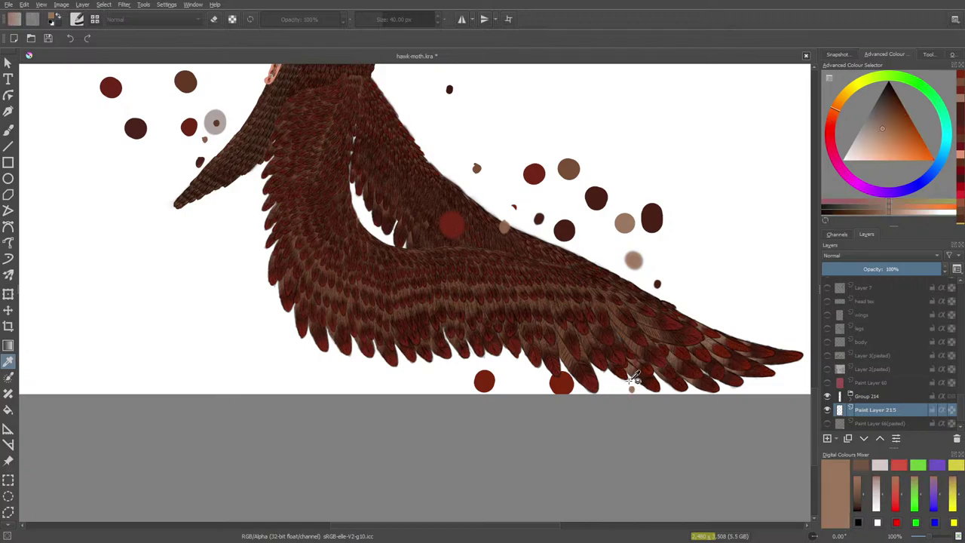
{"action": "left_click", "coordinate": [7, 130]}
{"action": "left_click", "coordinate": [456, 383]}
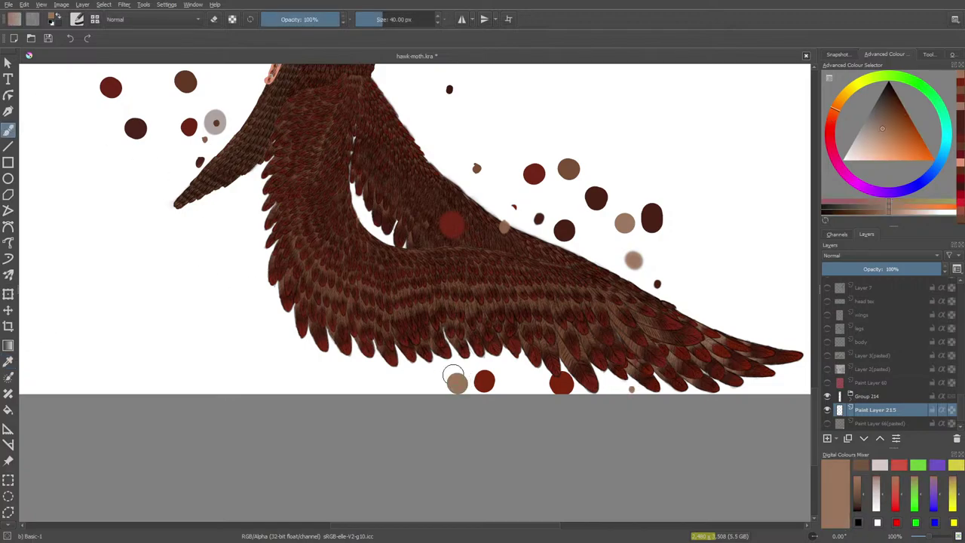
Step: Sample the dark maroon spot and the small grey-brown dot beside the wings, painting a round swatch of each below the maroon spot
{"action": "scroll", "coordinate": [453, 377], "scroll_direction": "up", "scroll_amount": 5}
{"action": "scroll", "coordinate": [527, 301], "scroll_direction": "up", "scroll_amount": 3}
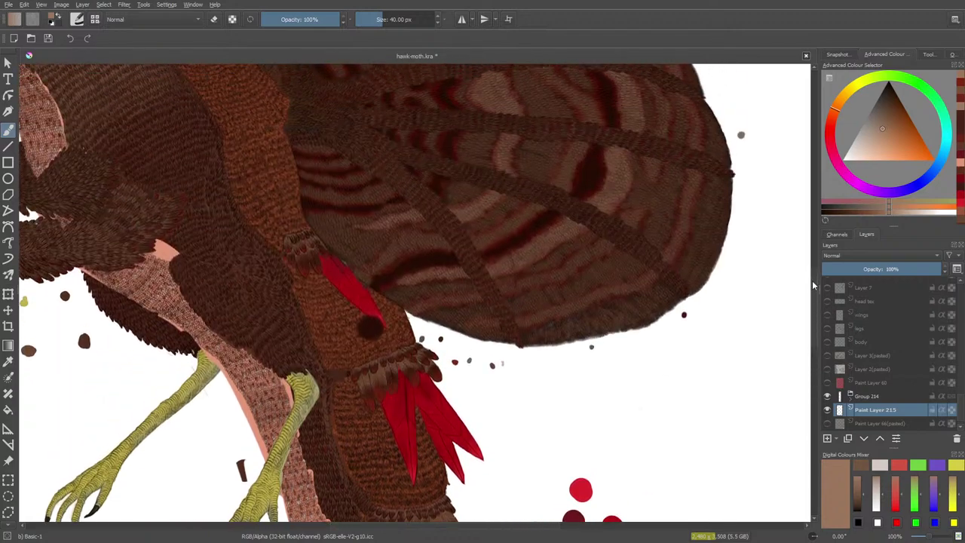
{"action": "scroll", "coordinate": [812, 284], "scroll_direction": "up", "scroll_amount": 5}
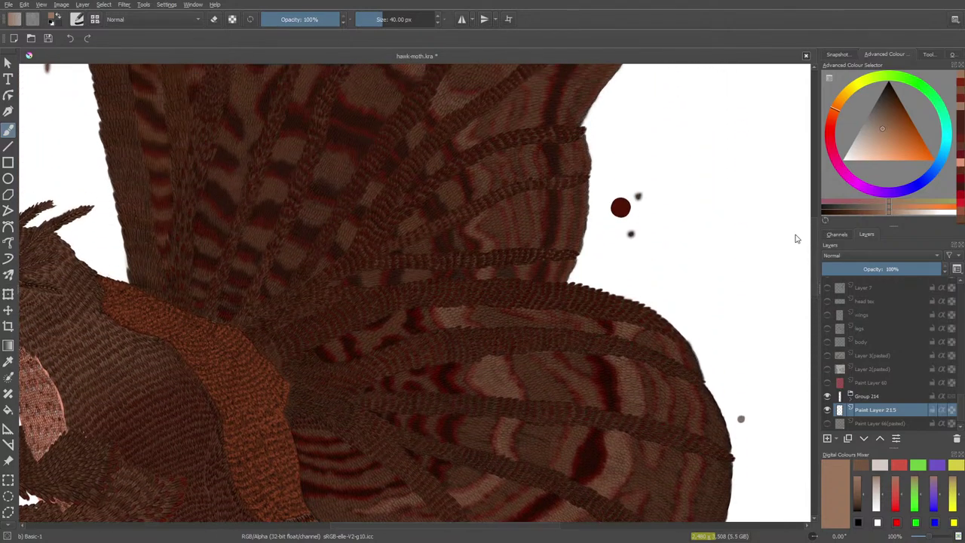
{"action": "left_click", "coordinate": [8, 361]}
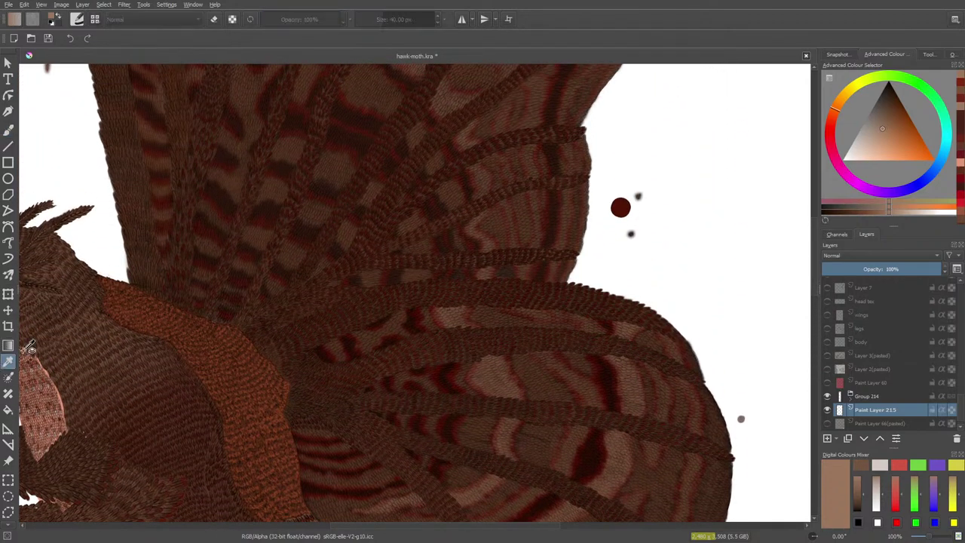
{"action": "left_click", "coordinate": [620, 205]}
{"action": "left_click", "coordinate": [8, 130]}
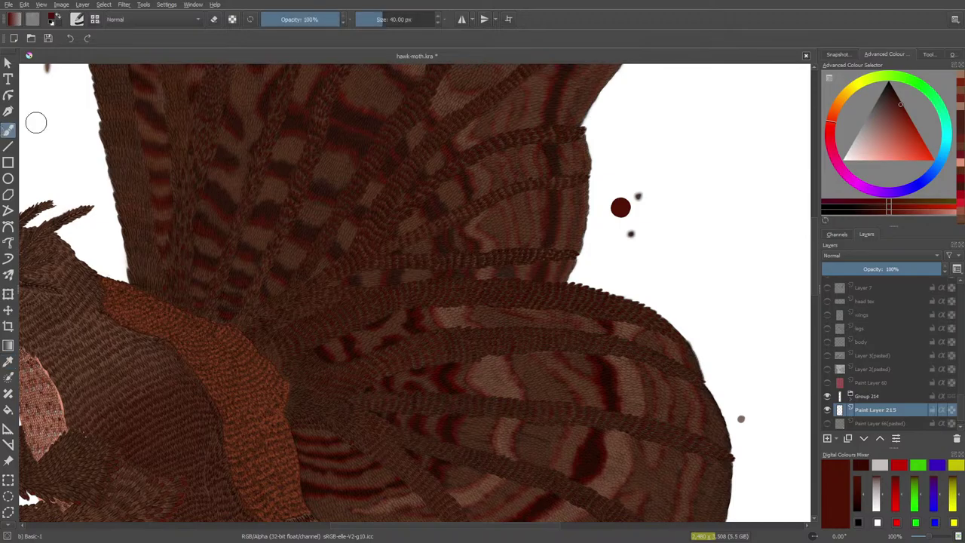
{"action": "left_click", "coordinate": [614, 250]}
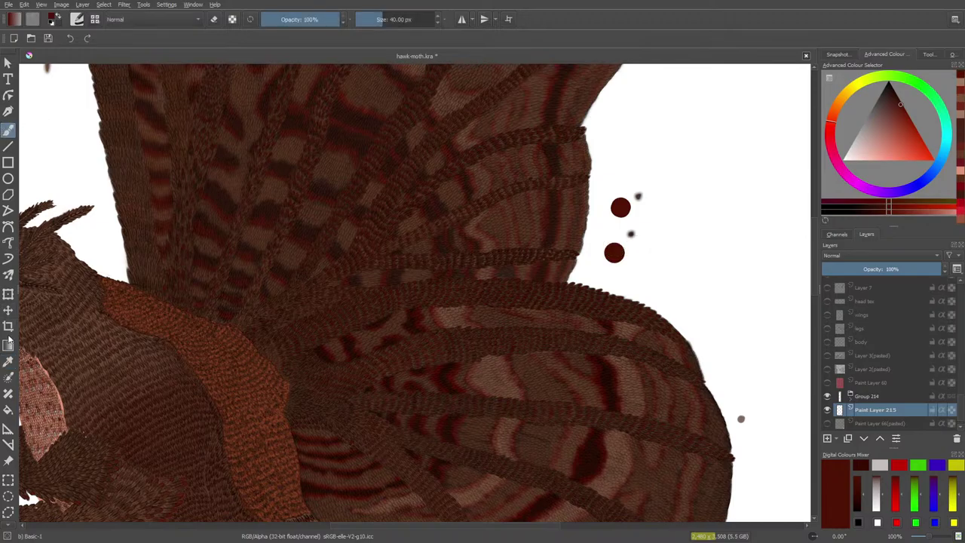
{"action": "left_click", "coordinate": [9, 360]}
{"action": "left_click", "coordinate": [740, 419]}
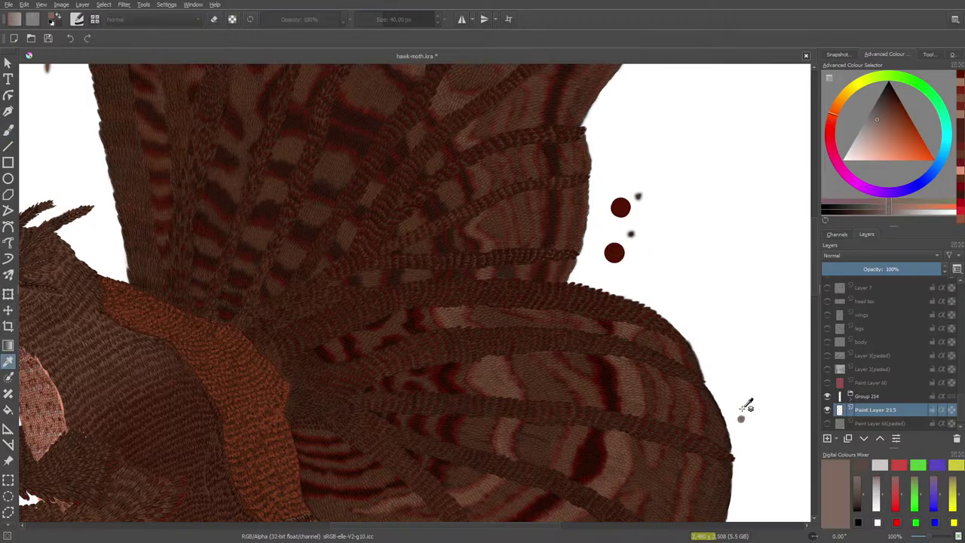
{"action": "left_click", "coordinate": [8, 130]}
{"action": "left_click", "coordinate": [643, 267]}
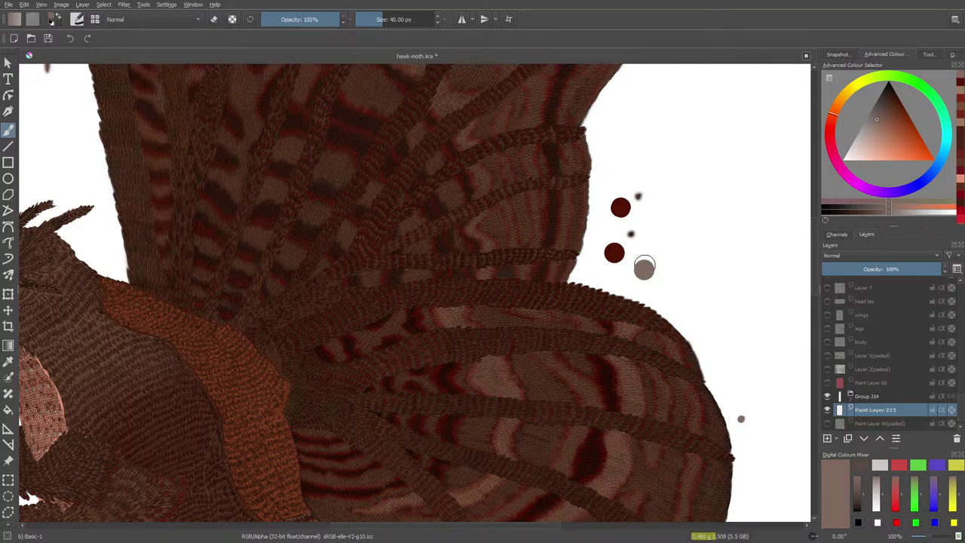
Step: Hide and show Group 214 to check what it contributes around the upper wings
{"action": "scroll", "coordinate": [805, 302], "scroll_direction": "up", "scroll_amount": 5}
{"action": "scroll", "coordinate": [799, 214], "scroll_direction": "up", "scroll_amount": 1}
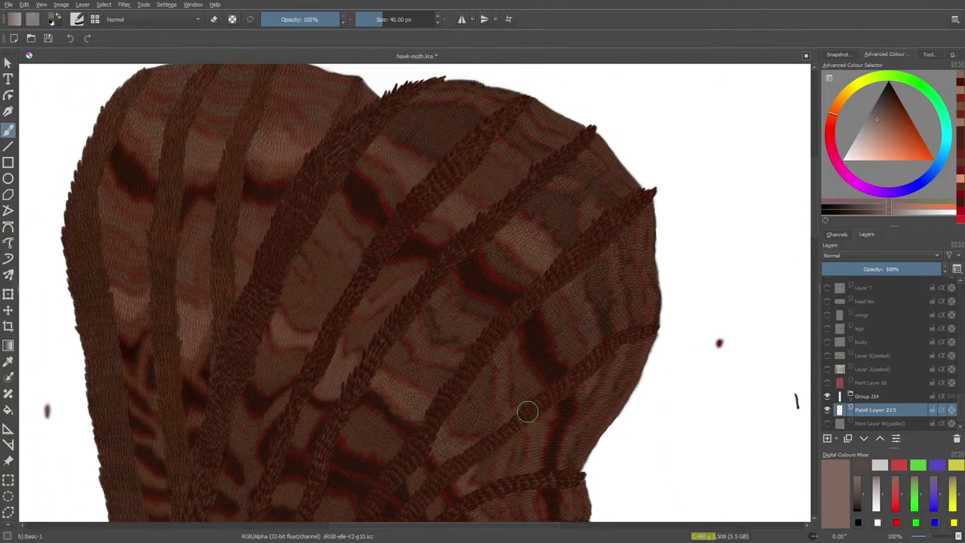
{"action": "left_click", "coordinate": [827, 396]}
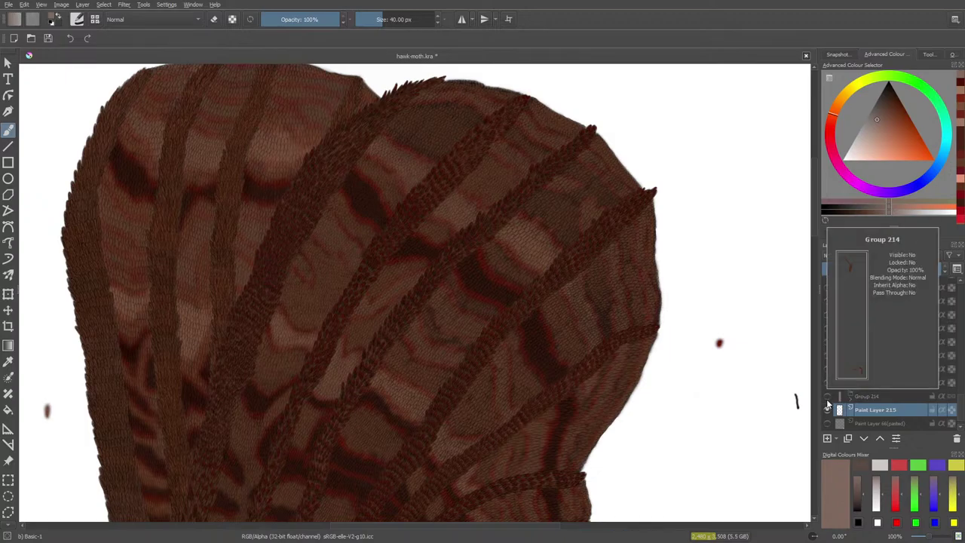
{"action": "left_click", "coordinate": [827, 400]}
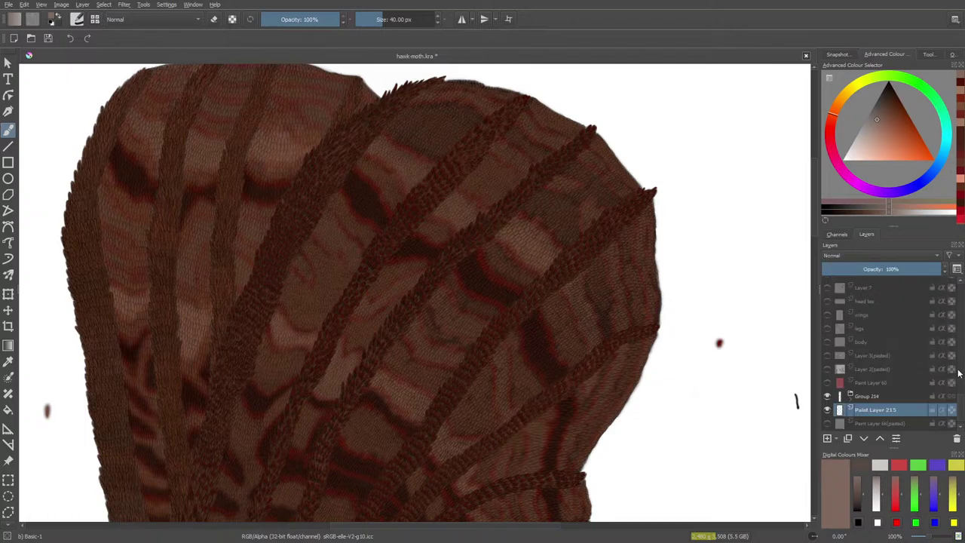
Step: Expand the wing 3 group and toggle its visibility to examine which wing and colour spots it contains
{"action": "scroll", "coordinate": [963, 401], "scroll_direction": "down", "scroll_amount": 5}
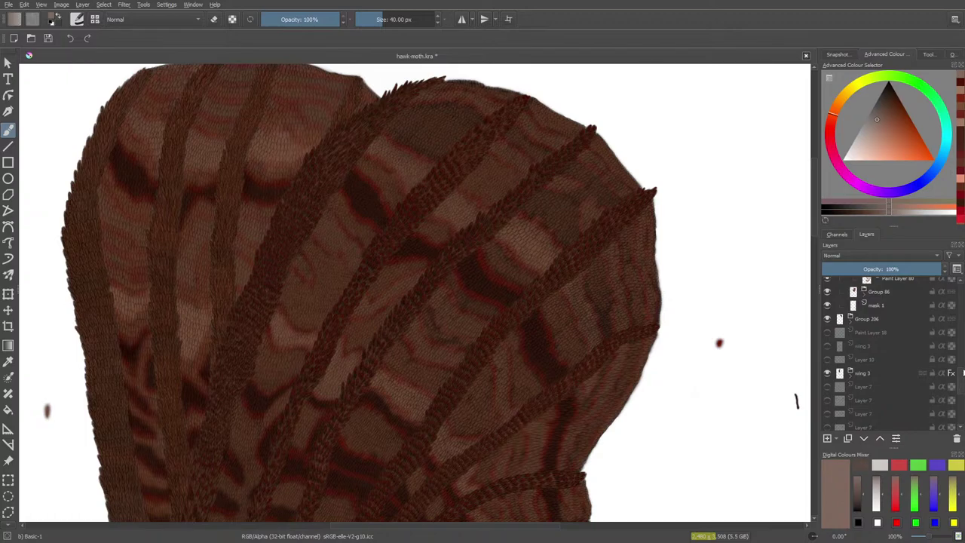
{"action": "left_click", "coordinate": [864, 377]}
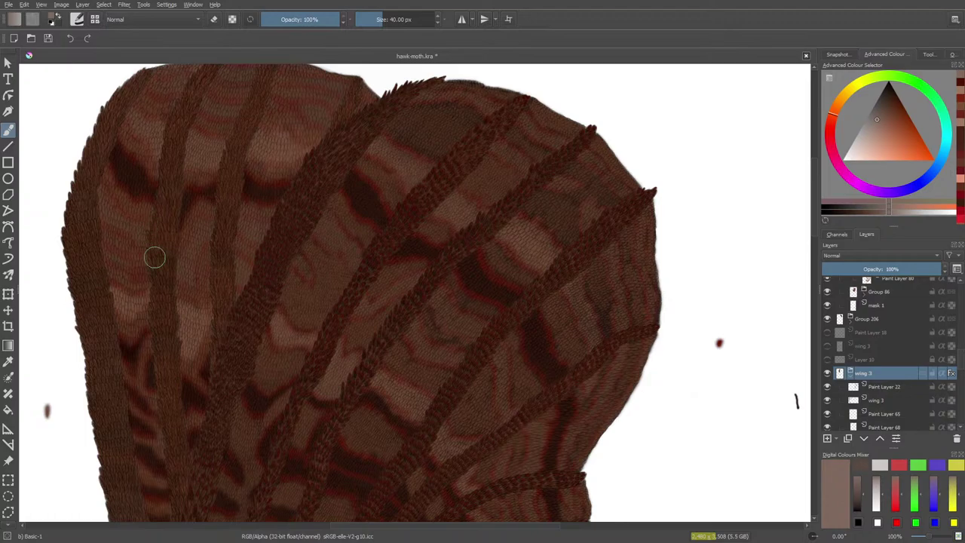
{"action": "left_click", "coordinate": [827, 373]}
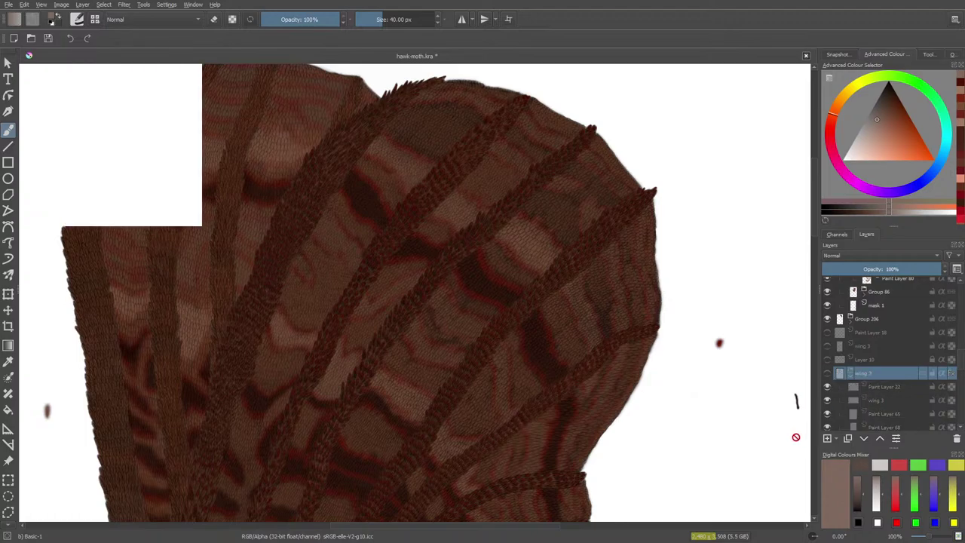
{"action": "left_click", "coordinate": [827, 373]}
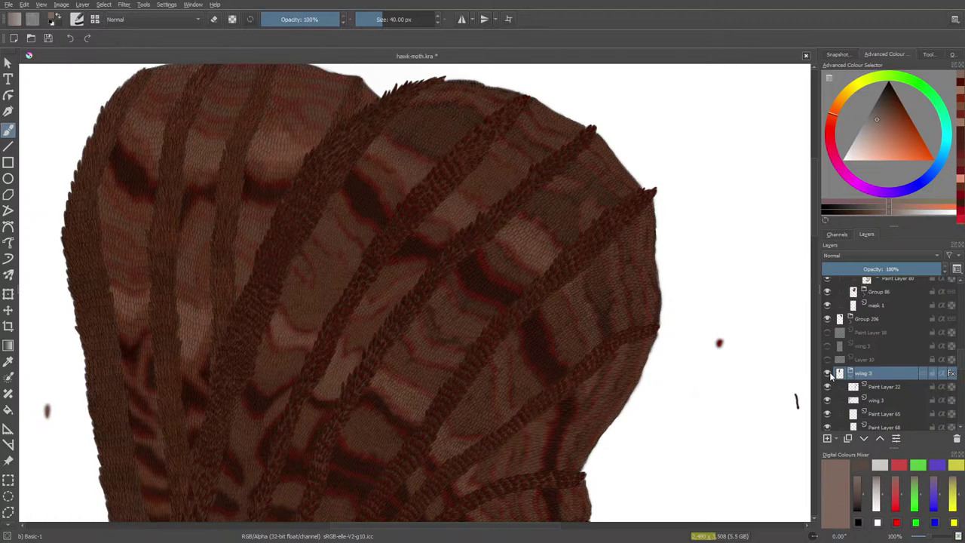
{"action": "left_click_drag", "start_coordinate": [814, 197], "coordinate": [811, 180]}
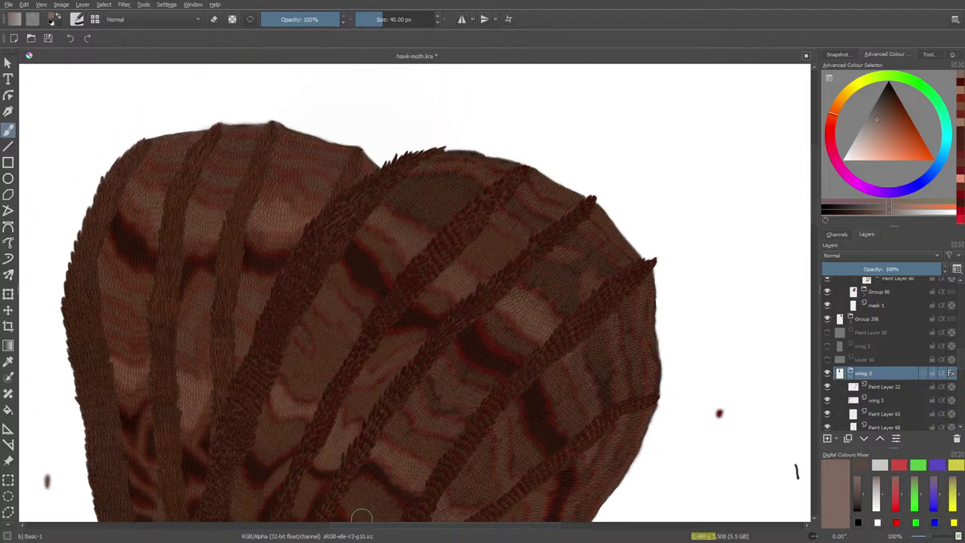
{"action": "left_click_drag", "start_coordinate": [84, 513], "coordinate": [323, 512]}
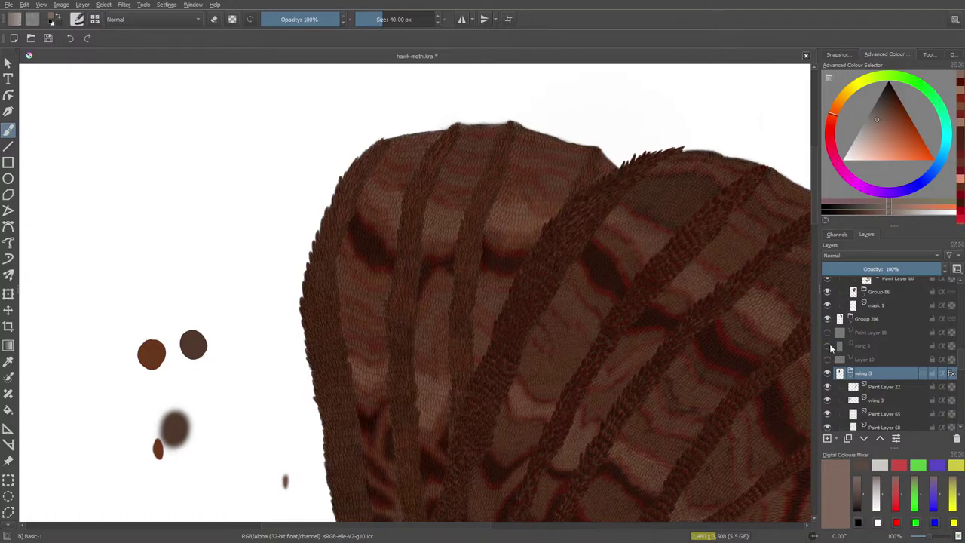
{"action": "left_click", "coordinate": [828, 372]}
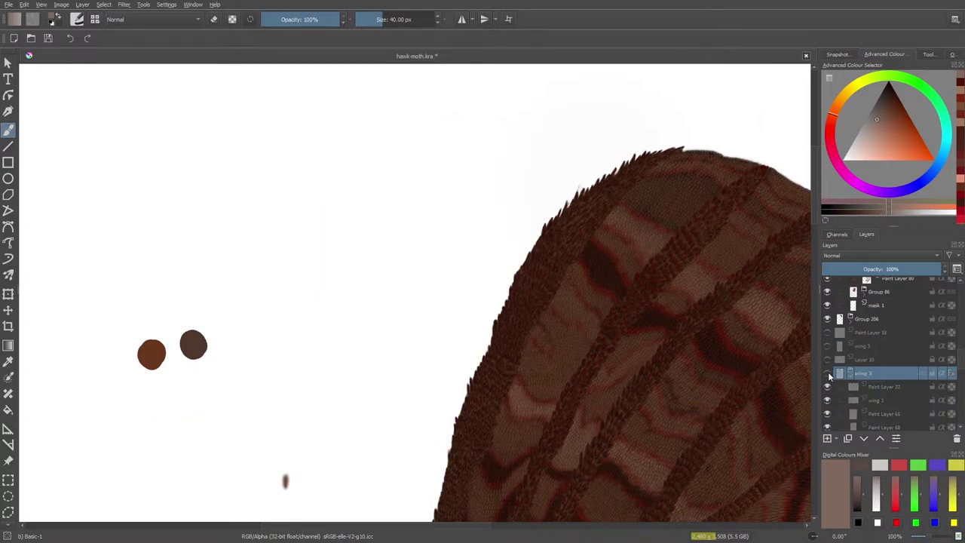
Step: Select Paint Layer 22 in the wing 3 group, toggle the nested wing 3 layer's visibility, and hide Paint Layer 22 to inspect the wing texture
{"action": "left_click", "coordinate": [878, 387]}
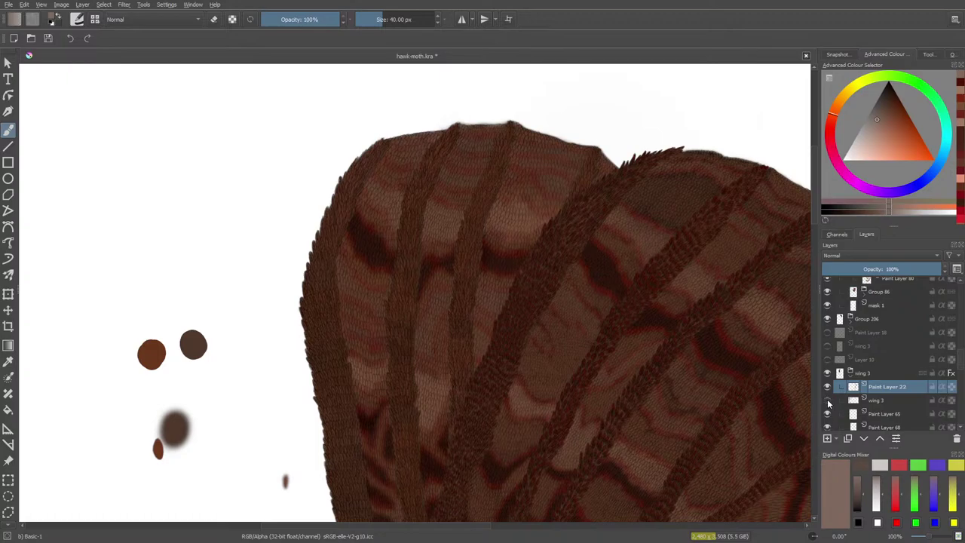
{"action": "left_click", "coordinate": [828, 404]}
{"action": "left_click", "coordinate": [827, 402]}
{"action": "left_click", "coordinate": [827, 388]}
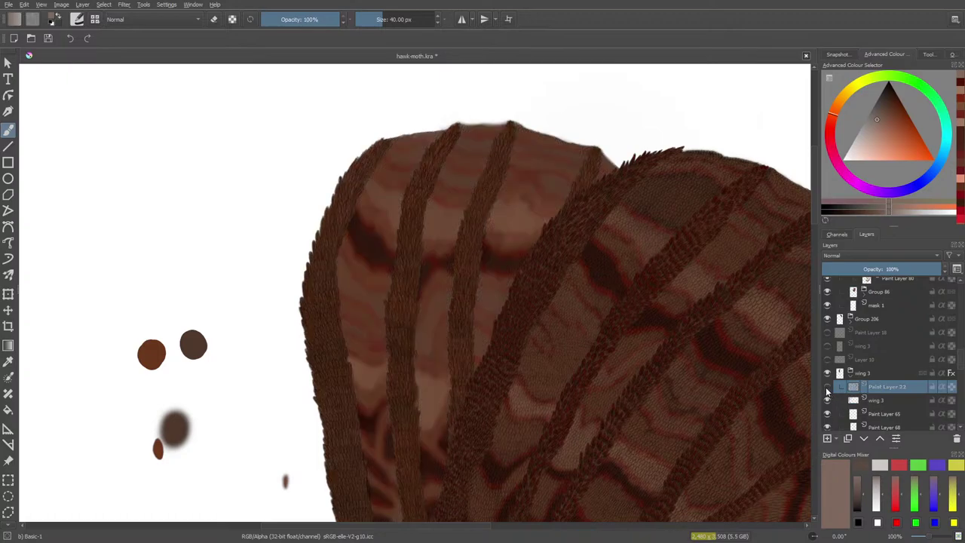
Step: Show Paint Layer 22 again and toggle Paint Layer 65, Paint Layer 68 and Group 78 to find which holds the small rust-brown spot
{"action": "left_click", "coordinate": [827, 387]}
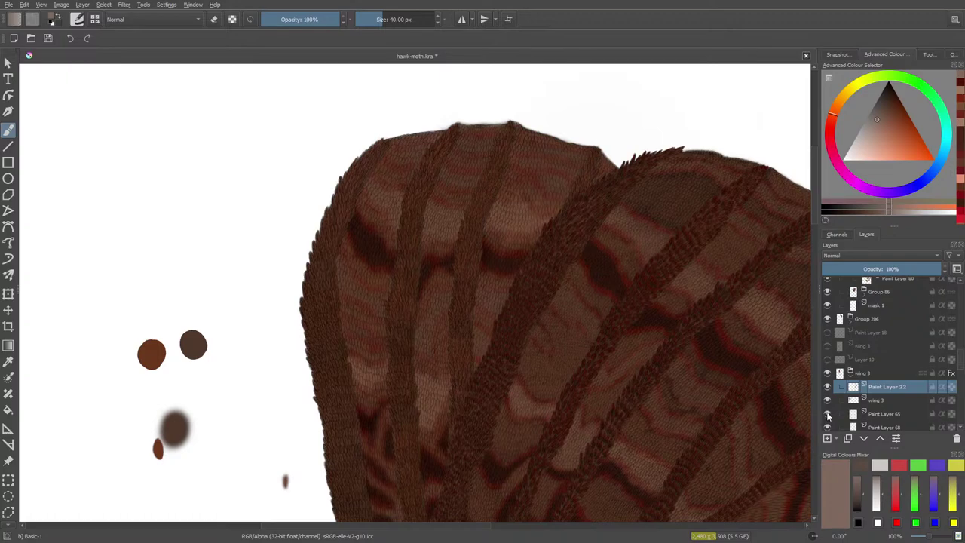
{"action": "left_click", "coordinate": [827, 414]}
{"action": "left_click", "coordinate": [827, 413]}
{"action": "scroll", "coordinate": [812, 208], "scroll_direction": "down", "scroll_amount": 1}
{"action": "scroll", "coordinate": [813, 207], "scroll_direction": "down", "scroll_amount": 5}
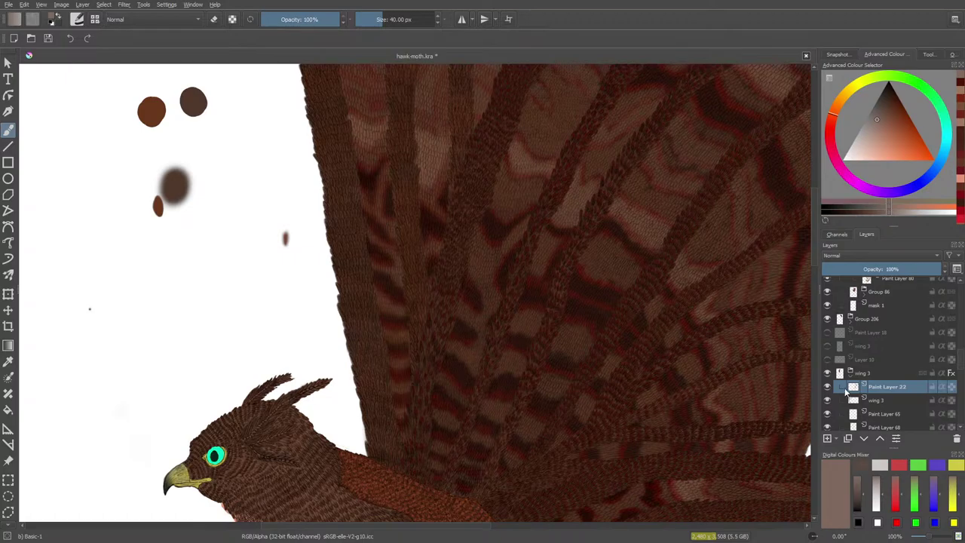
{"action": "scroll", "coordinate": [959, 360], "scroll_direction": "down", "scroll_amount": 2}
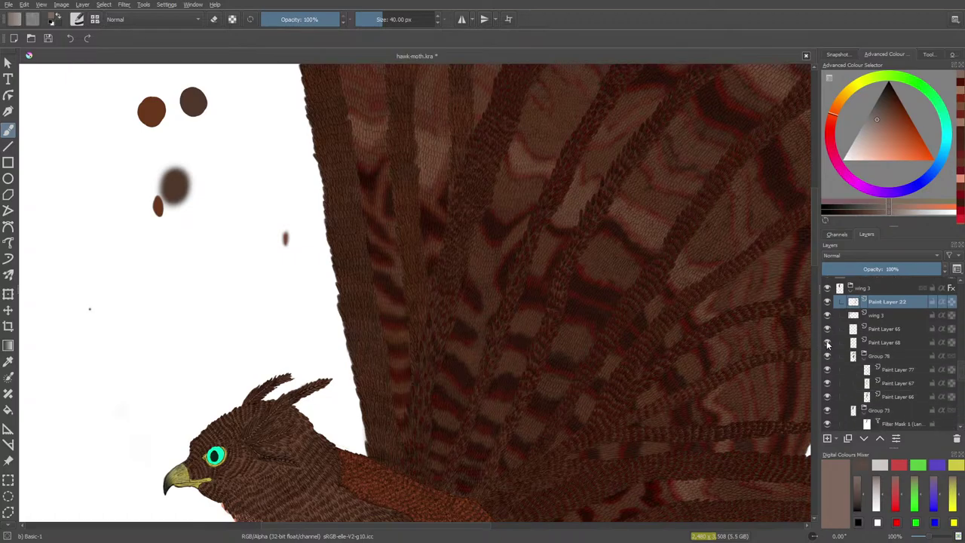
{"action": "left_click", "coordinate": [827, 343]}
{"action": "left_click", "coordinate": [827, 343]}
{"action": "left_click", "coordinate": [827, 330]}
{"action": "left_click", "coordinate": [827, 330]}
{"action": "left_click", "coordinate": [828, 357]}
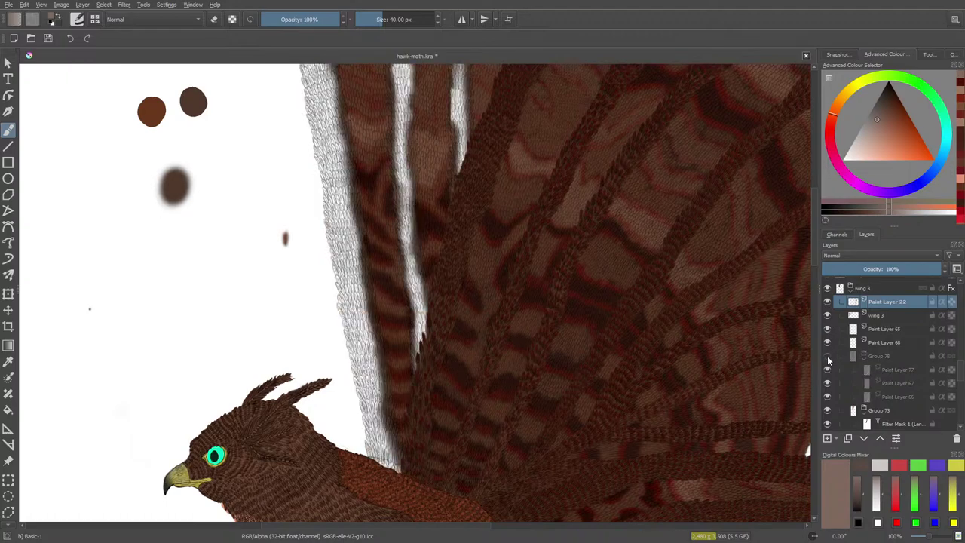
{"action": "left_click", "coordinate": [827, 358]}
Step: Check Paint Layer 77 in Group 78 and erase its small rust-brown spot beside the wing with the 50 px Eraser Circle
{"action": "left_click", "coordinate": [839, 369]}
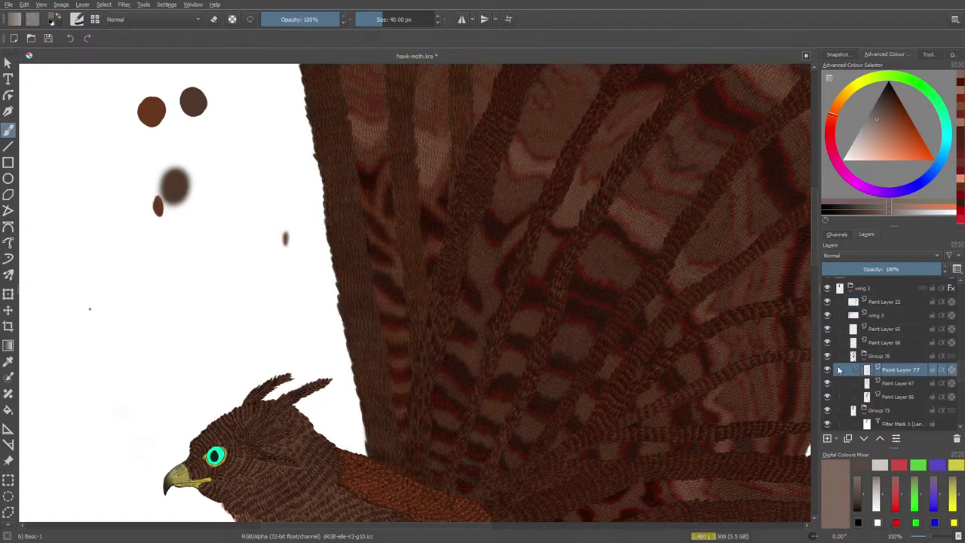
{"action": "left_click", "coordinate": [827, 370]}
{"action": "left_click", "coordinate": [827, 370]}
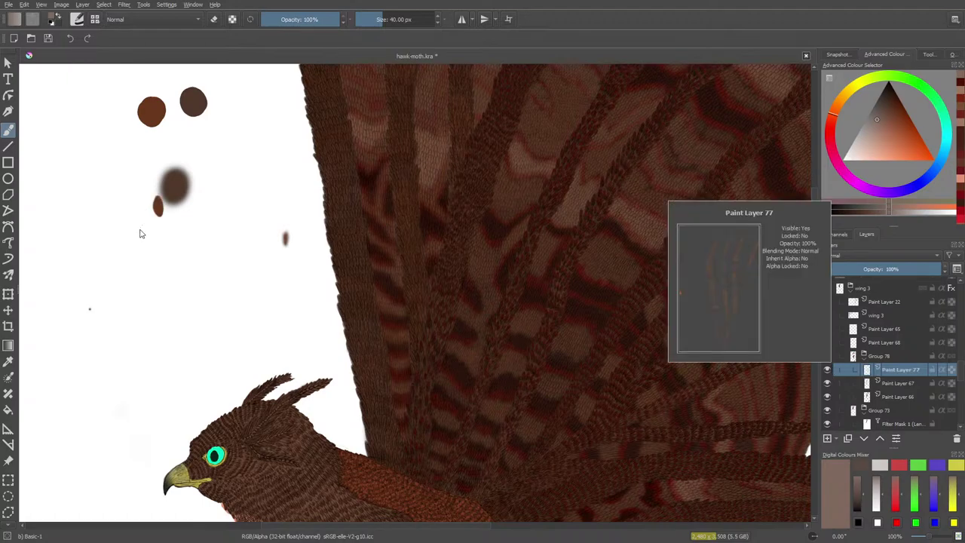
{"action": "key", "text": "e"}
{"action": "left_click_drag", "start_coordinate": [145, 193], "coordinate": [156, 198]}
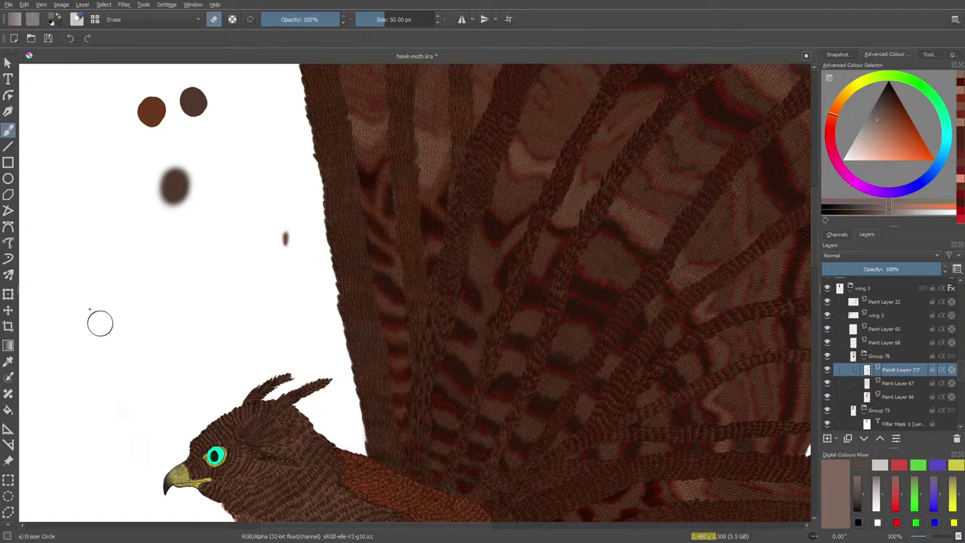
Step: Toggle Paint Layers 67 and 66, then Group 73, to find which contains the blurred dark brown spot beside the wing
{"action": "left_click", "coordinate": [828, 383]}
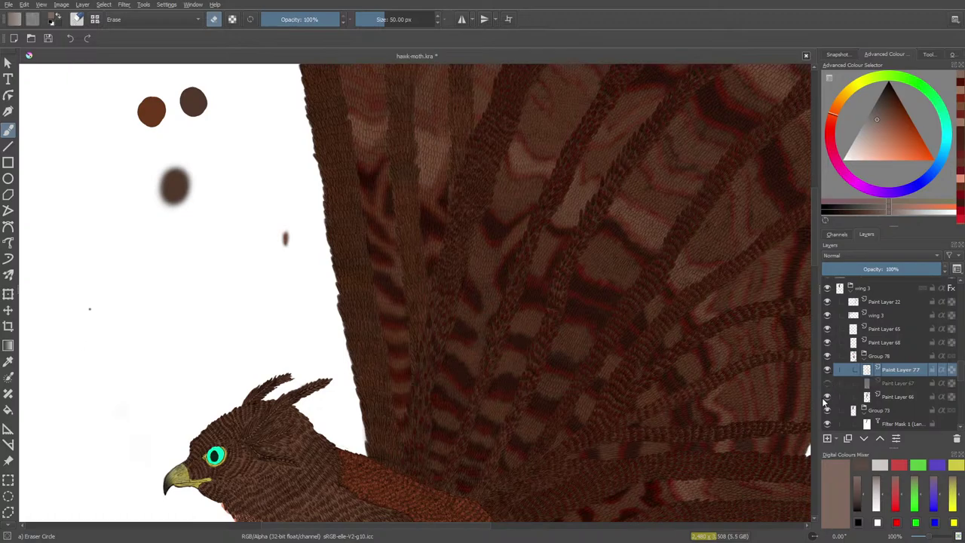
{"action": "left_click", "coordinate": [827, 383]}
{"action": "left_click", "coordinate": [828, 398]}
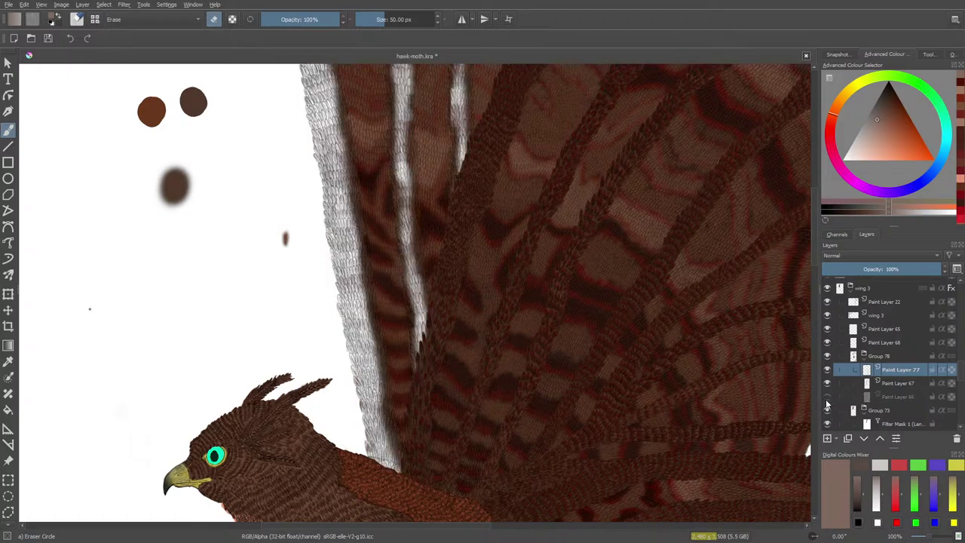
{"action": "left_click", "coordinate": [827, 397]}
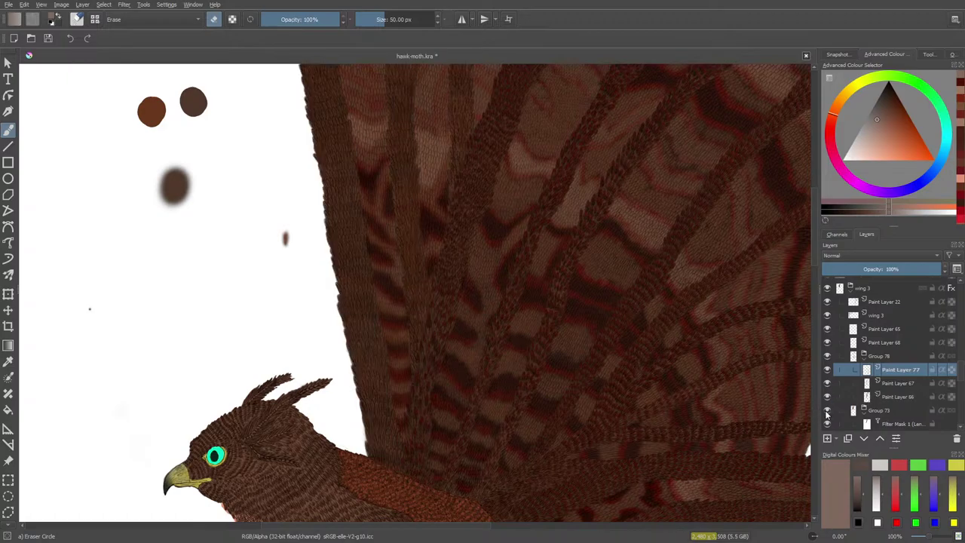
{"action": "left_click", "coordinate": [878, 409]}
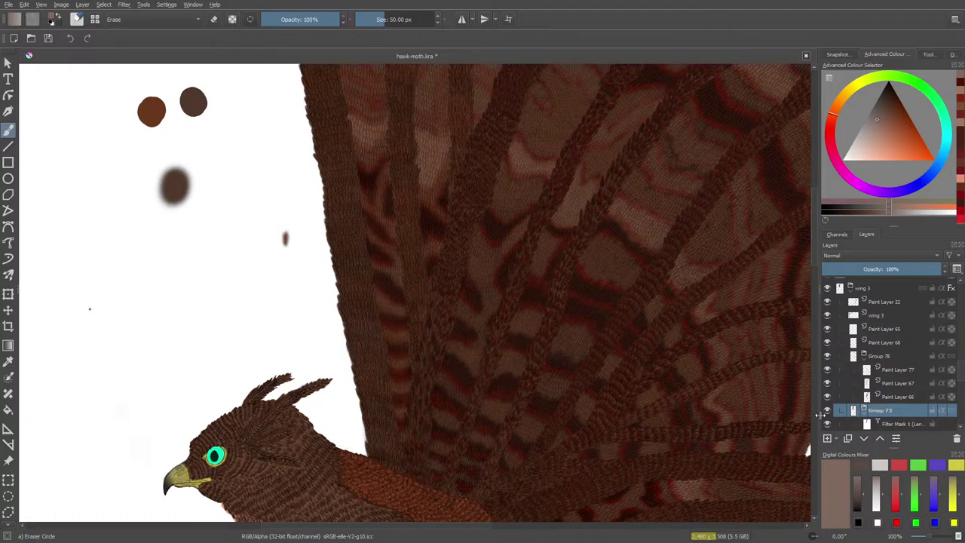
{"action": "left_click", "coordinate": [827, 410]}
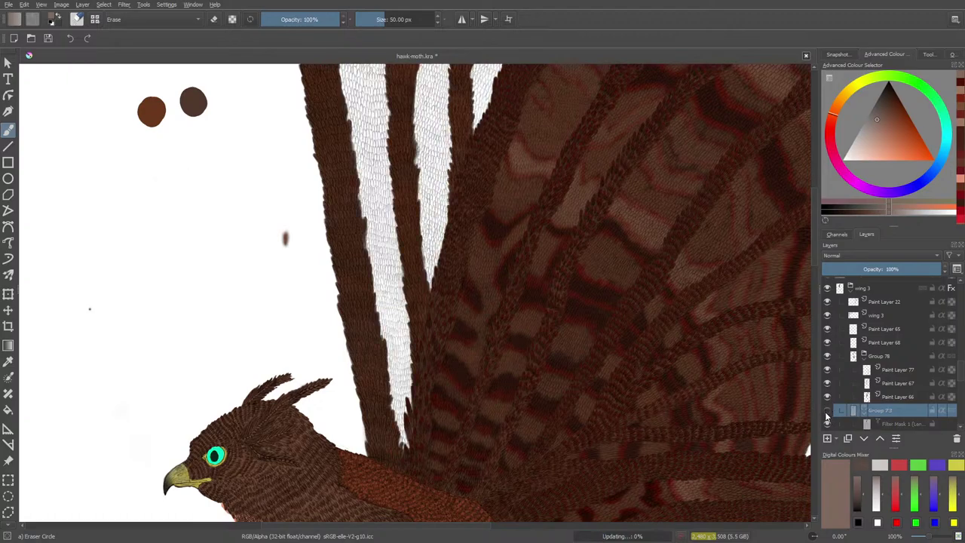
{"action": "left_click", "coordinate": [827, 411]}
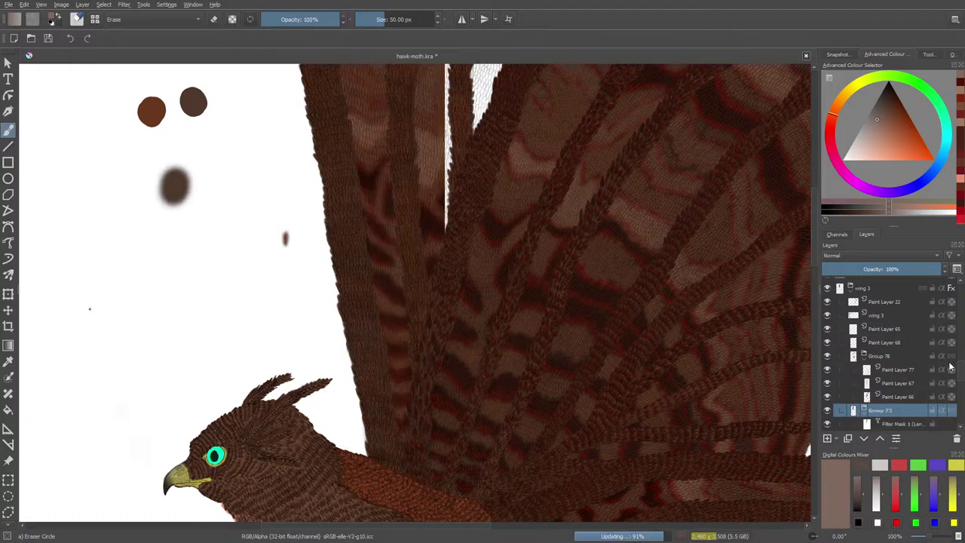
Step: Select Paint Layer 70 in Group 73 and check Paint Layers 70, 71, 74 and 75 for the blurred dark brown spot
{"action": "scroll", "coordinate": [959, 377], "scroll_direction": "down", "scroll_amount": 2}
{"action": "scroll", "coordinate": [961, 379], "scroll_direction": "down", "scroll_amount": 1}
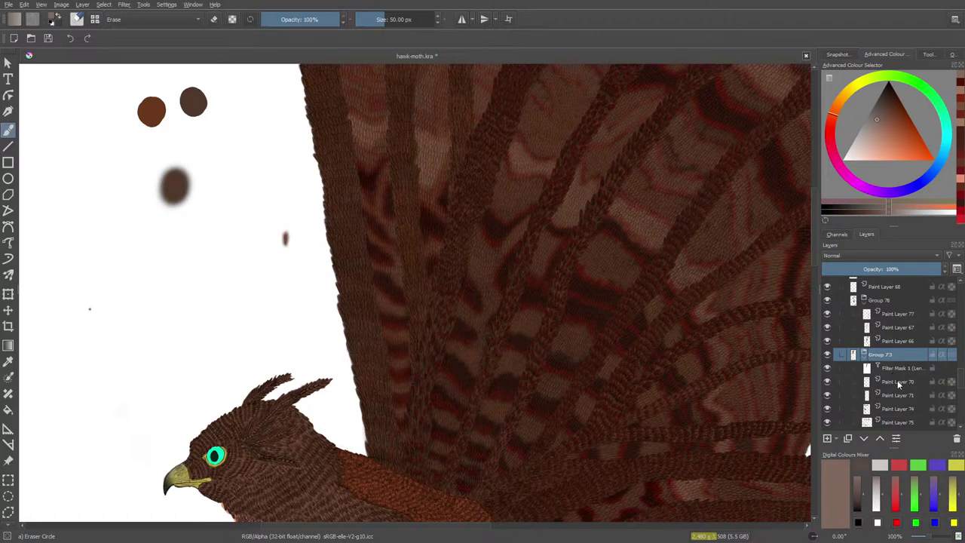
{"action": "left_click", "coordinate": [897, 380]}
{"action": "left_click", "coordinate": [827, 381]}
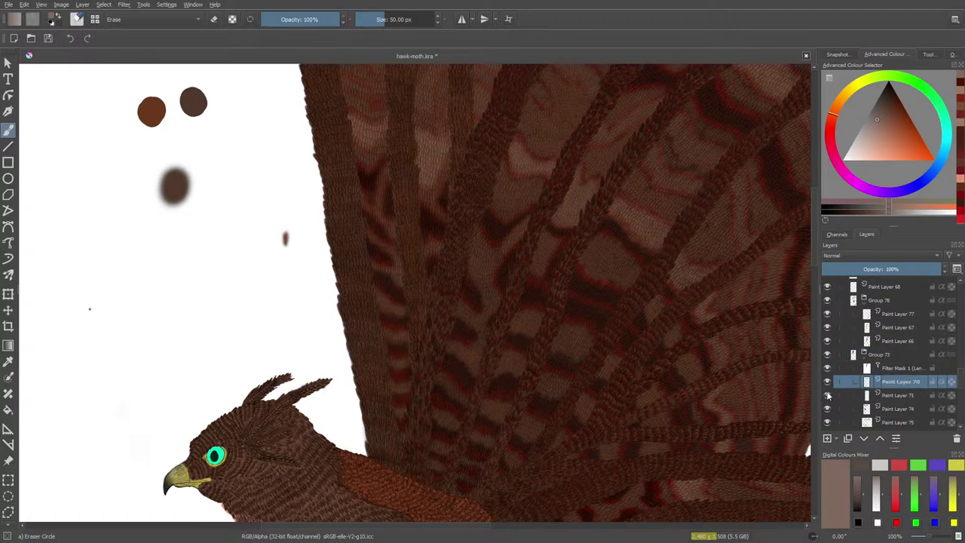
{"action": "left_click", "coordinate": [828, 396]}
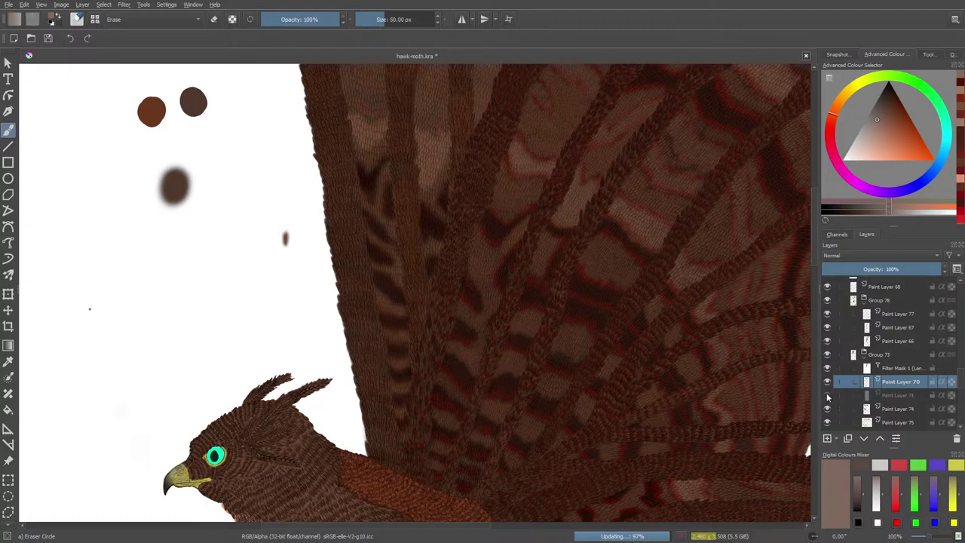
{"action": "left_click", "coordinate": [827, 397]}
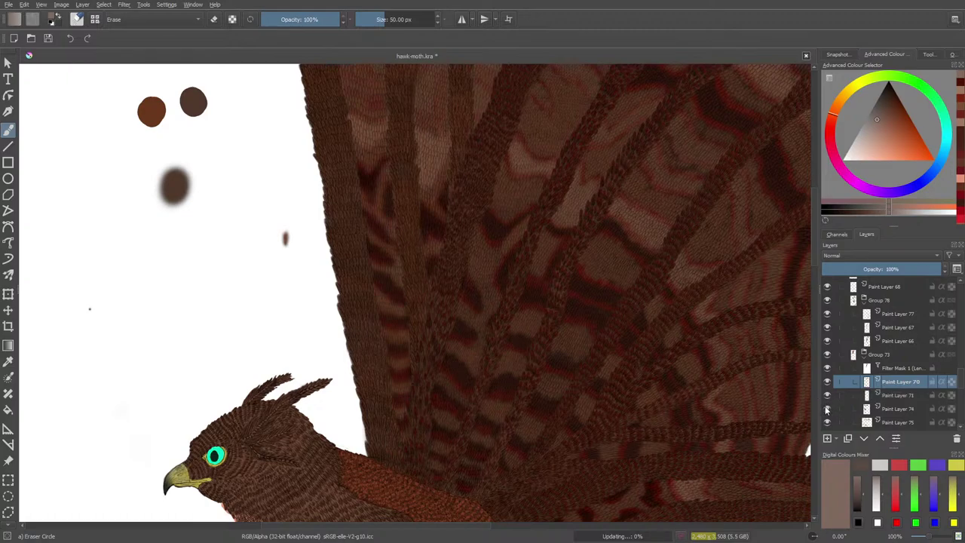
{"action": "left_click", "coordinate": [828, 409]}
{"action": "left_click", "coordinate": [827, 408]}
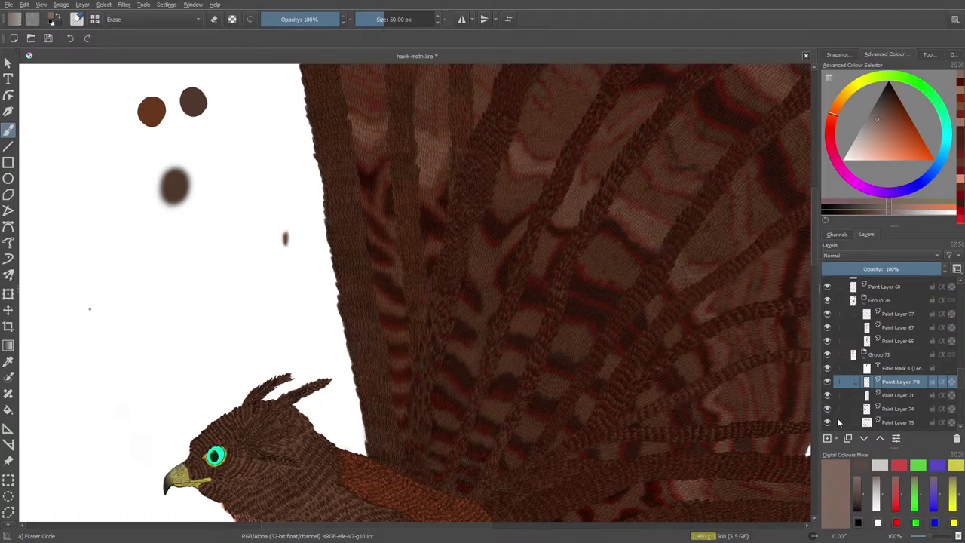
{"action": "left_click", "coordinate": [827, 423]}
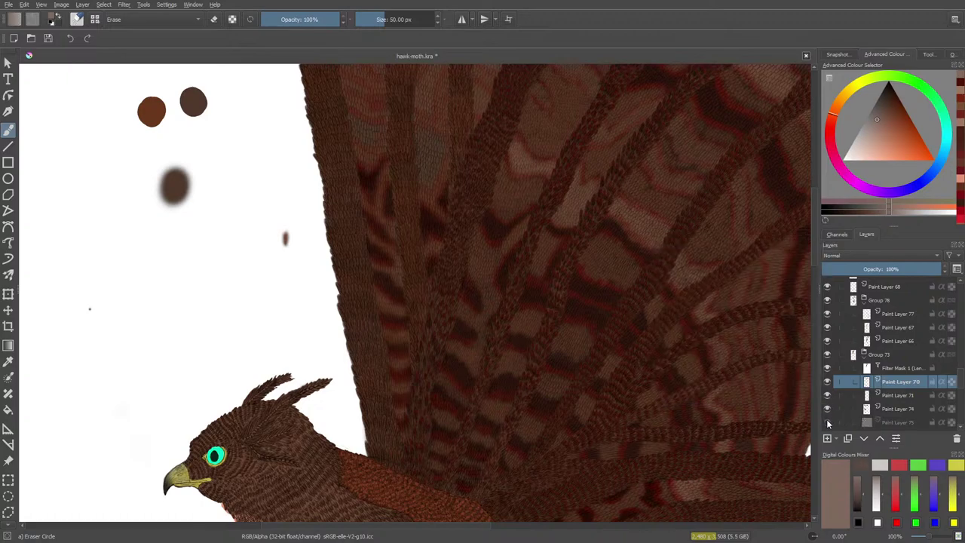
{"action": "left_click", "coordinate": [827, 422]}
Step: Toggle Paint Layers 72 and 69, then erase the blurred dark brown spot beside the wing from Paint Layer 69
{"action": "scroll", "coordinate": [957, 377], "scroll_direction": "down", "scroll_amount": 3}
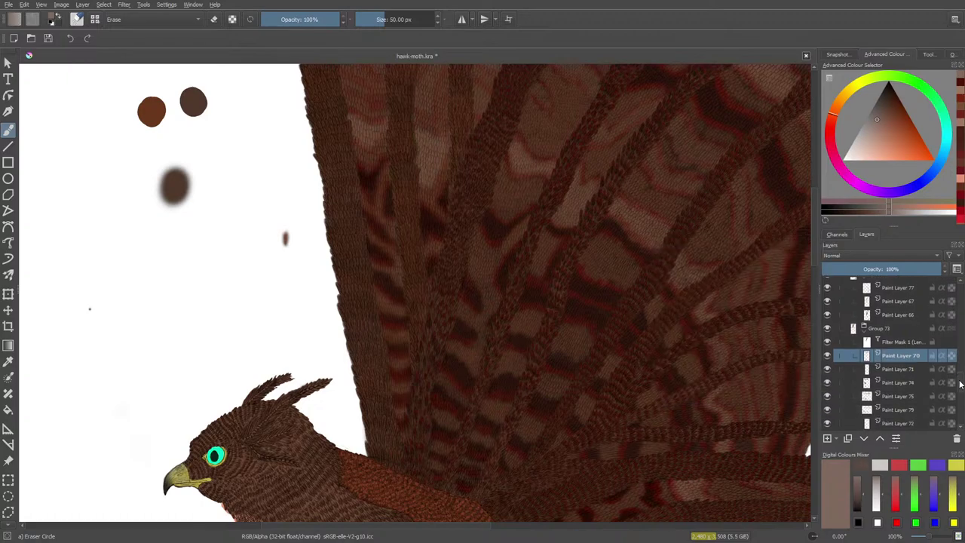
{"action": "left_click", "coordinate": [827, 405]}
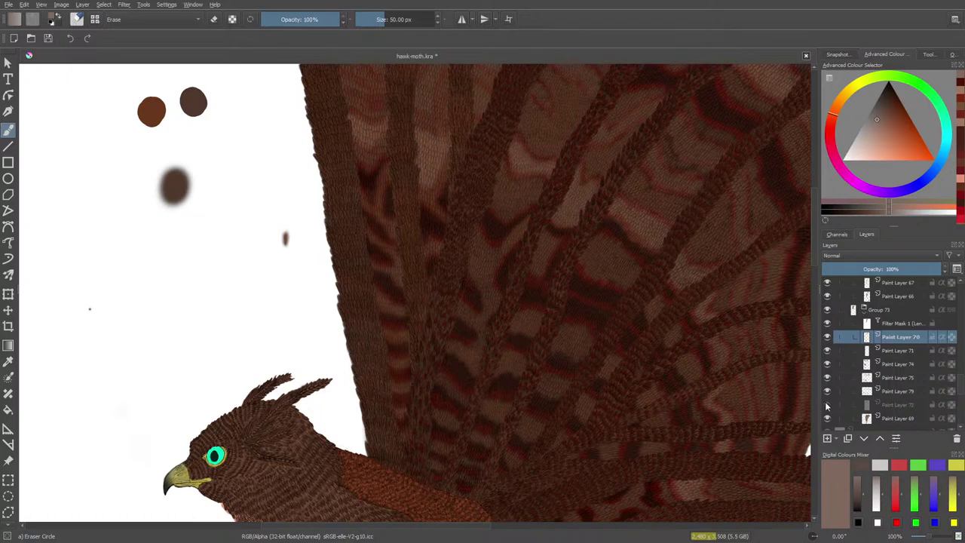
{"action": "left_click", "coordinate": [827, 406]}
{"action": "left_click", "coordinate": [827, 420]}
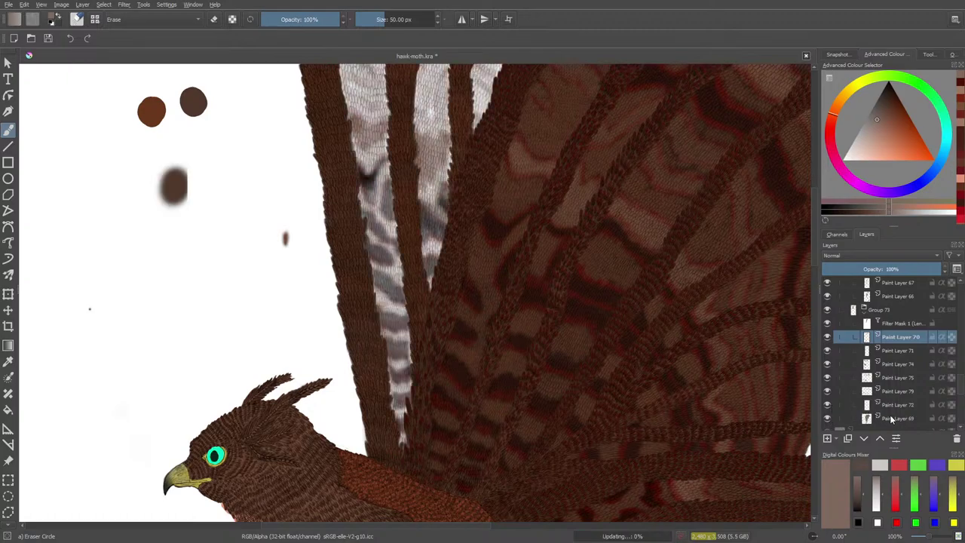
{"action": "left_click", "coordinate": [893, 419]}
{"action": "mouse_move", "coordinate": [151, 188]}
{"action": "left_mouse_down"}
{"action": "mouse_move", "coordinate": [170, 157]}
{"action": "mouse_move", "coordinate": [185, 206]}
{"action": "mouse_move", "coordinate": [194, 156]}
{"action": "left_mouse_up"}
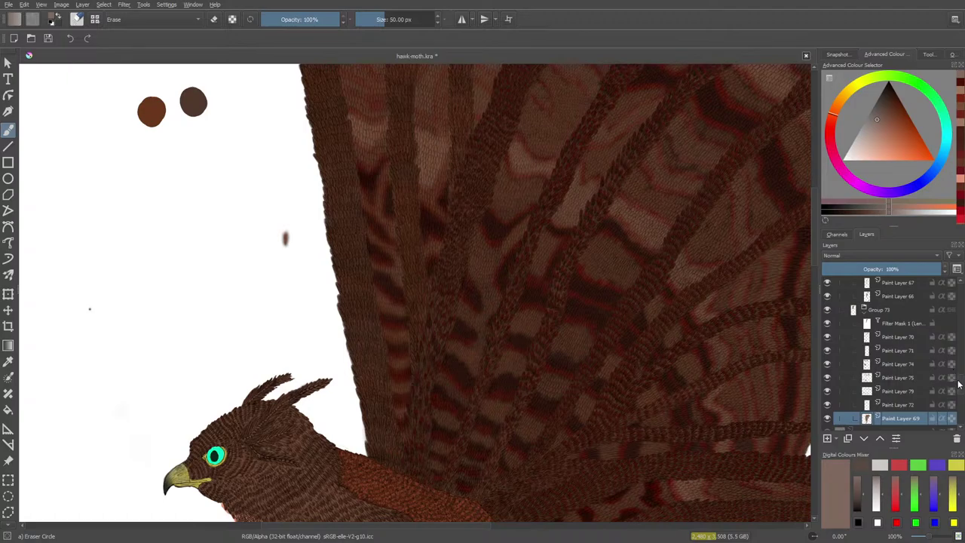
Step: Toggle Group 73 and the whole wing 3 group to check for remaining stray spots, then collapse wing 3
{"action": "scroll", "coordinate": [959, 384], "scroll_direction": "up", "scroll_amount": 1}
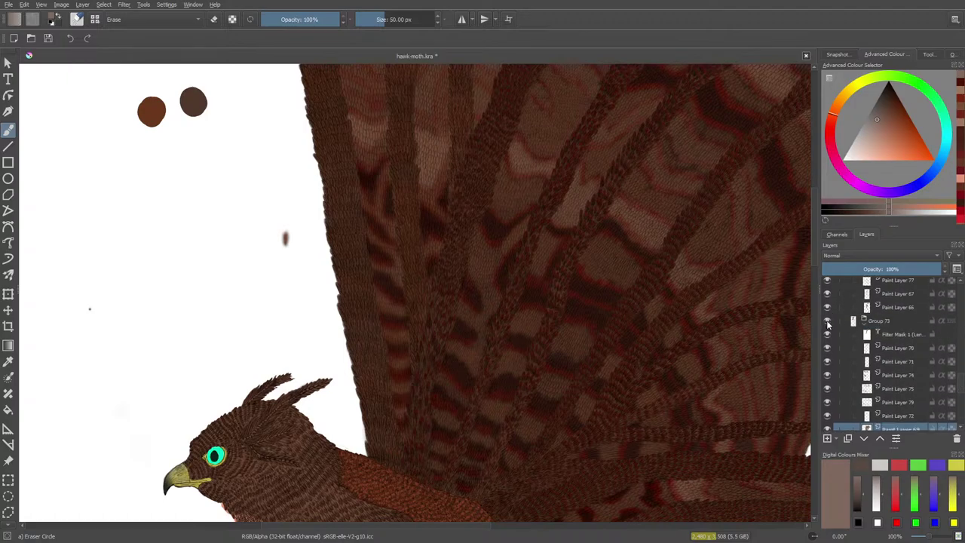
{"action": "left_click", "coordinate": [827, 322]}
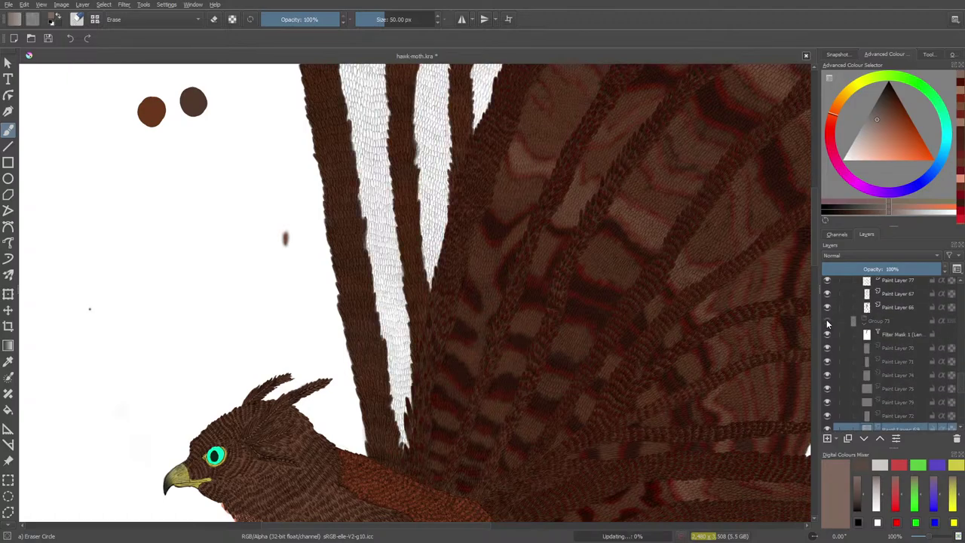
{"action": "scroll", "coordinate": [958, 355], "scroll_direction": "up", "scroll_amount": 3}
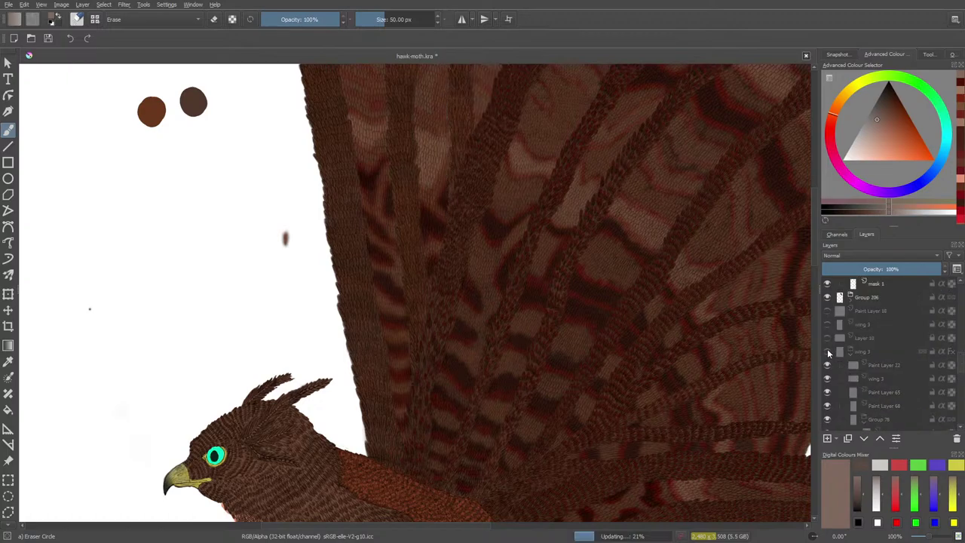
{"action": "left_click", "coordinate": [828, 351]}
{"action": "left_click", "coordinate": [828, 362]}
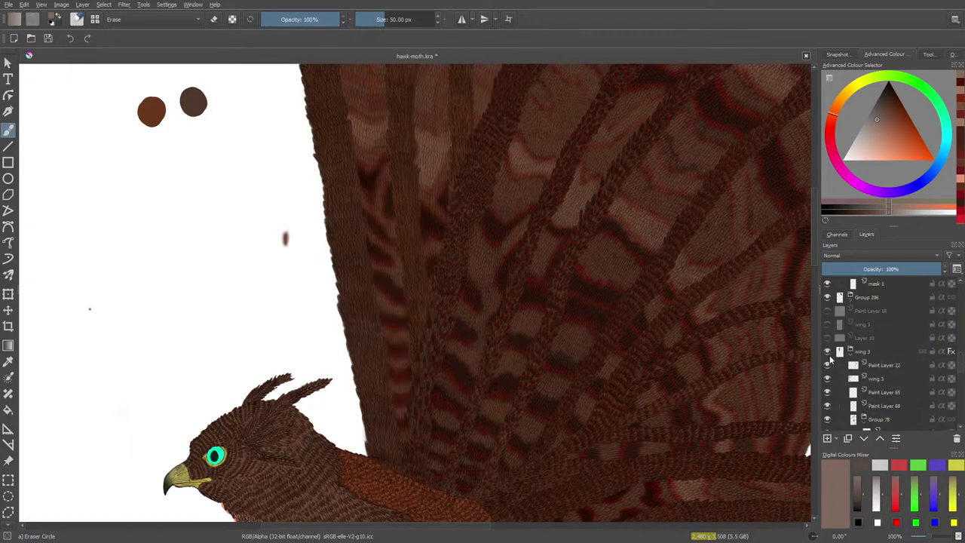
{"action": "left_click", "coordinate": [851, 351]}
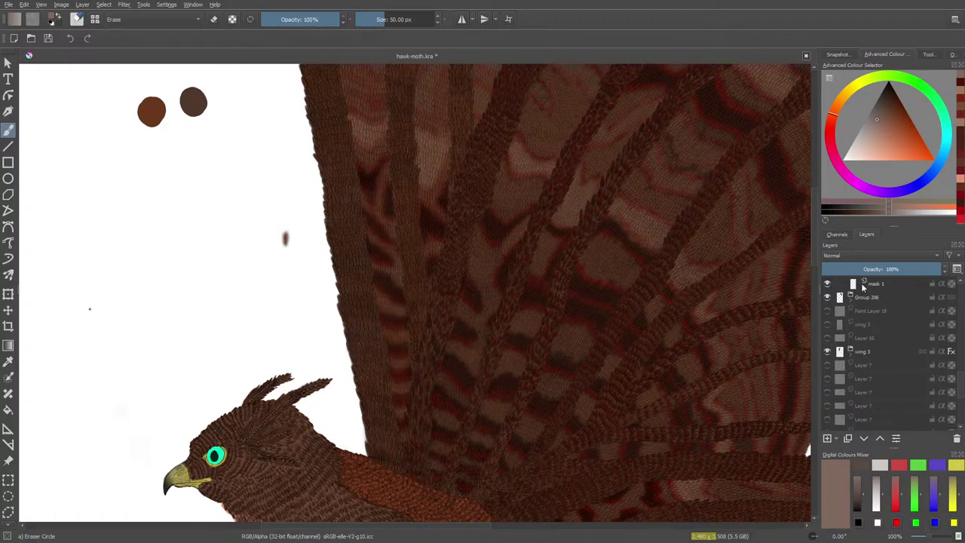
Step: Hide and show Group 206 with the whole creature in view to examine which body parts and colour spots it contains
{"action": "left_click", "coordinate": [828, 297]}
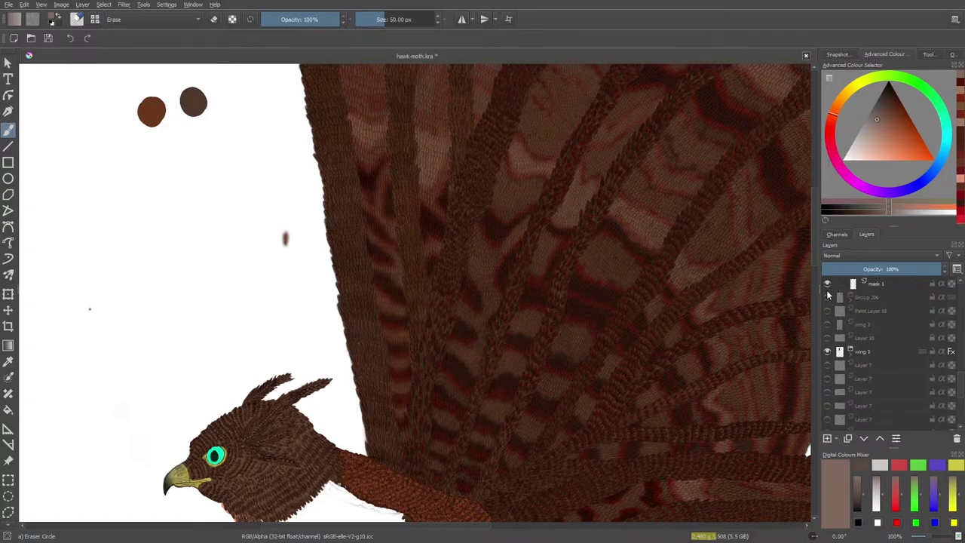
{"action": "left_click", "coordinate": [828, 297]}
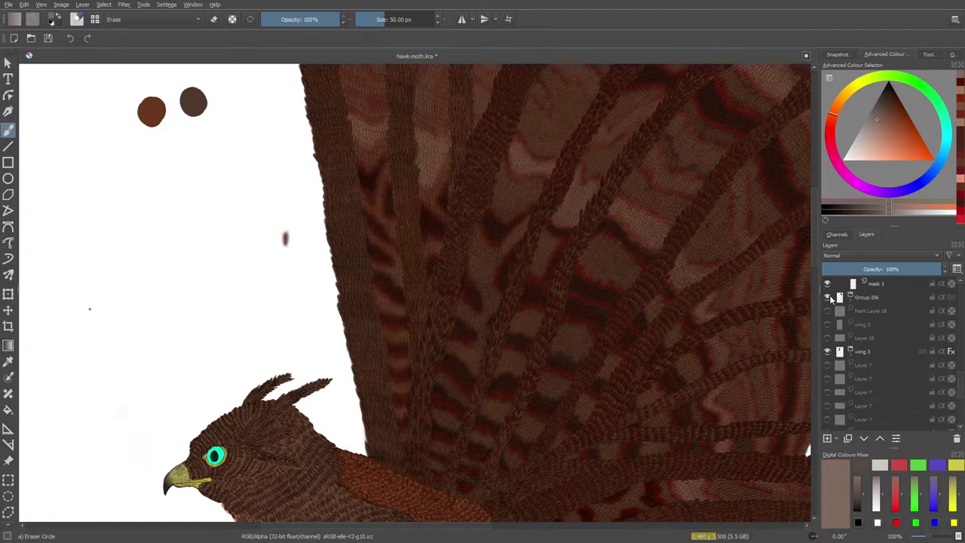
{"action": "mouse_move", "coordinate": [934, 537]}
{"action": "left_mouse_down"}
{"action": "mouse_move", "coordinate": [917, 537]}
{"action": "mouse_move", "coordinate": [926, 537]}
{"action": "left_mouse_up"}
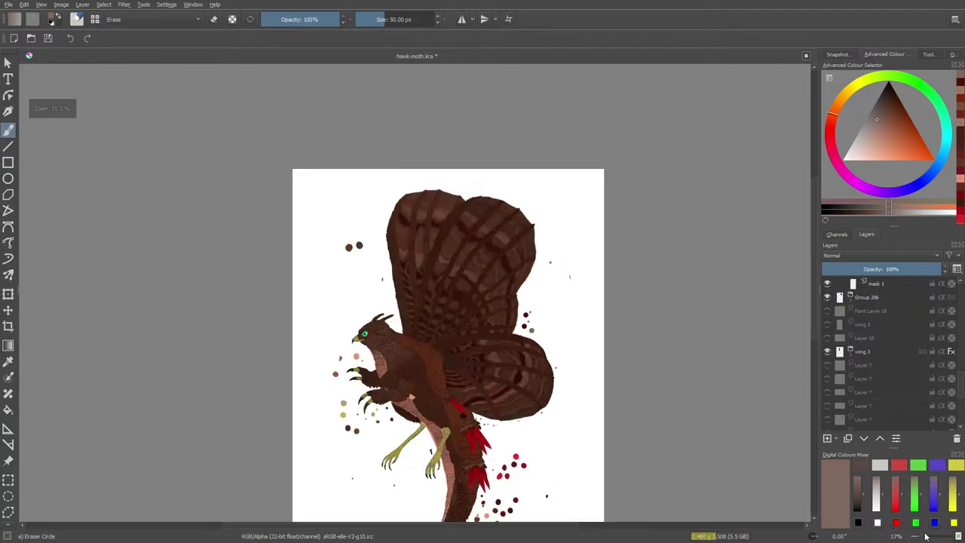
{"action": "left_click_drag", "start_coordinate": [814, 279], "coordinate": [815, 301]}
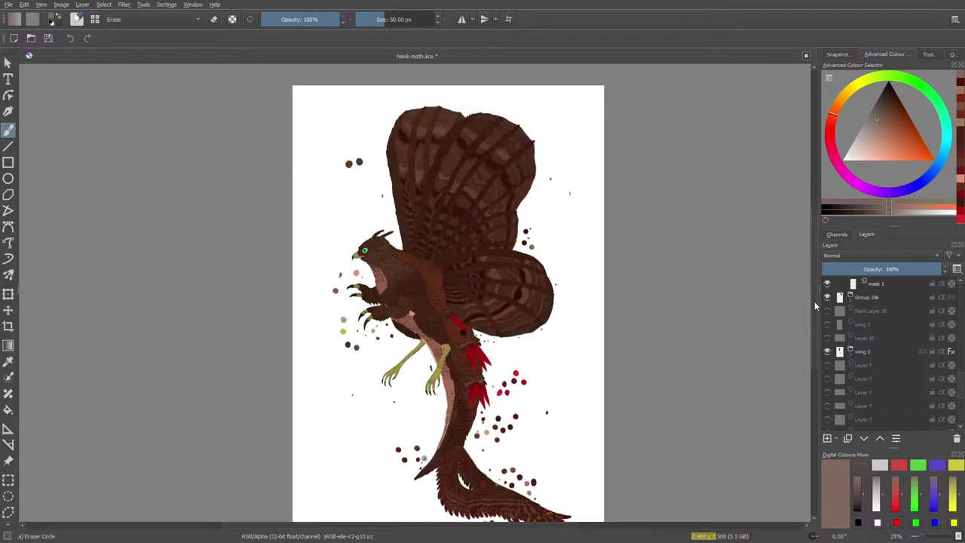
{"action": "left_click", "coordinate": [828, 297]}
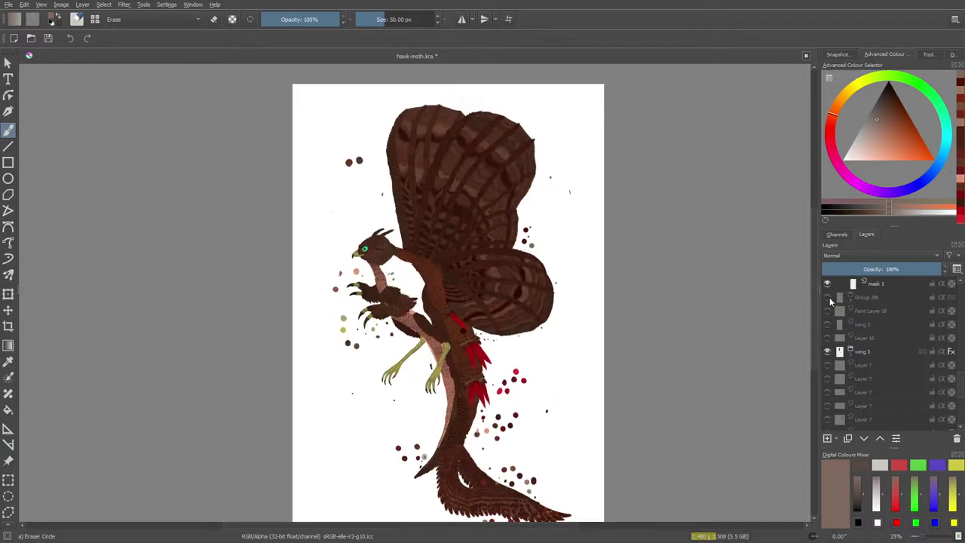
{"action": "left_click", "coordinate": [828, 297]}
{"action": "mouse_move", "coordinate": [829, 298]}
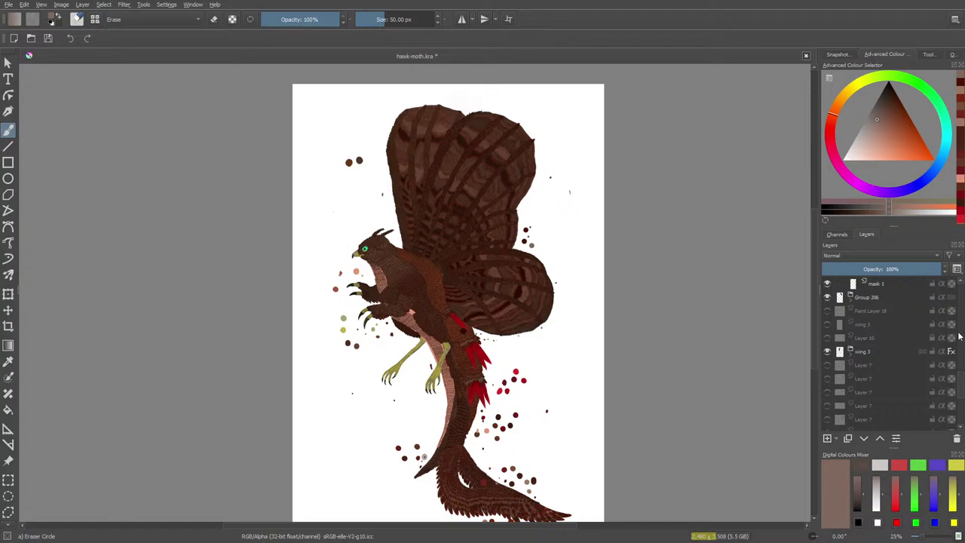
{"action": "left_click_drag", "start_coordinate": [961, 386], "coordinate": [963, 363]}
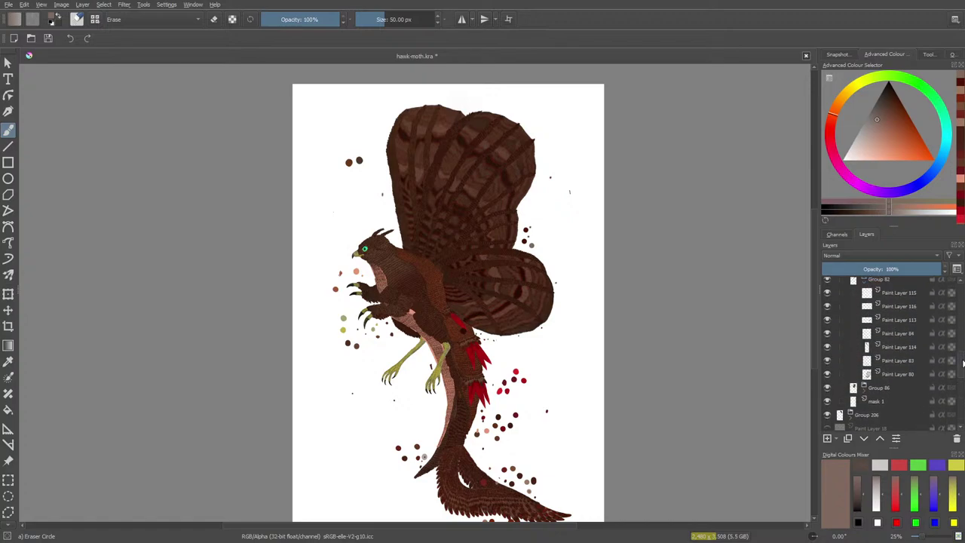
Step: Hide and show Group 82 and the whole wing 1 group to identify which stray colour spots they contain
{"action": "left_click", "coordinate": [828, 281]}
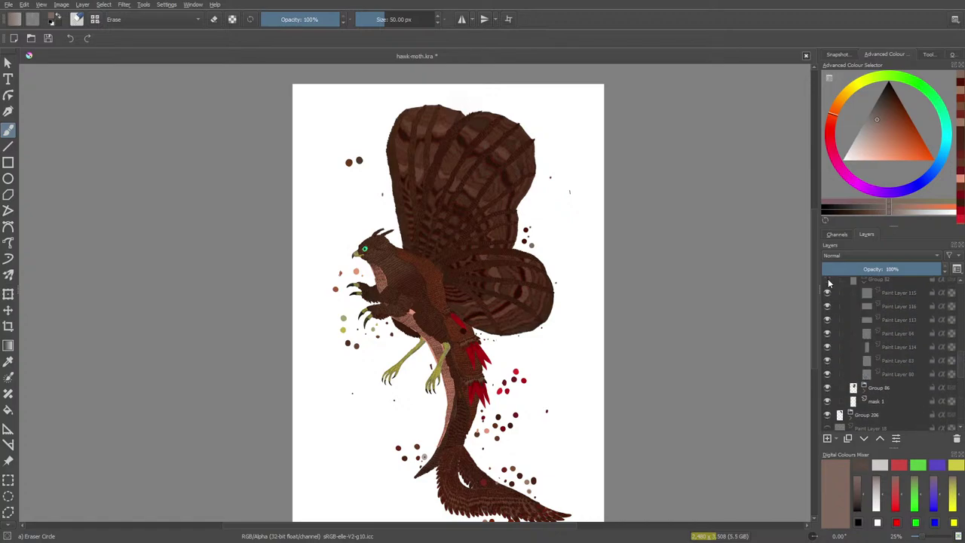
{"action": "left_click", "coordinate": [828, 281]}
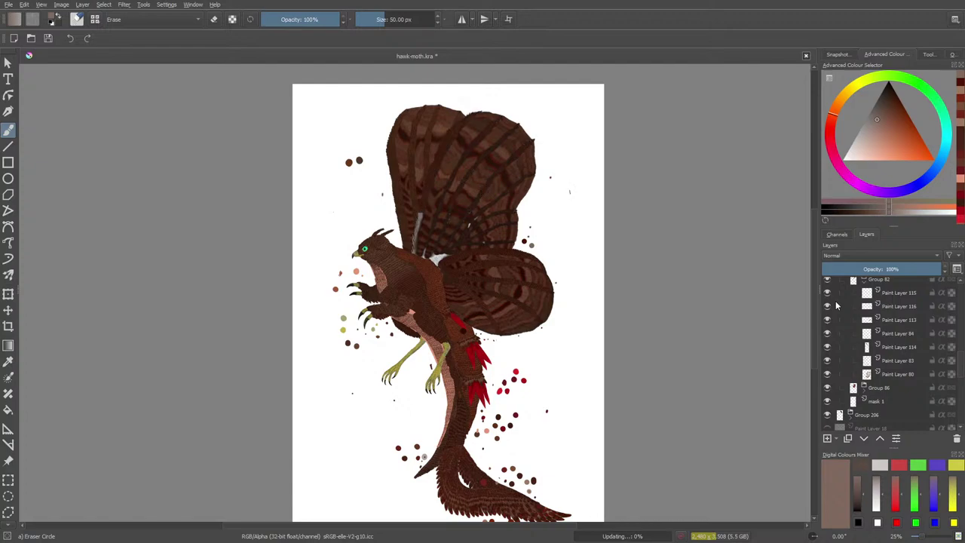
{"action": "scroll", "coordinate": [958, 359], "scroll_direction": "up", "scroll_amount": 2}
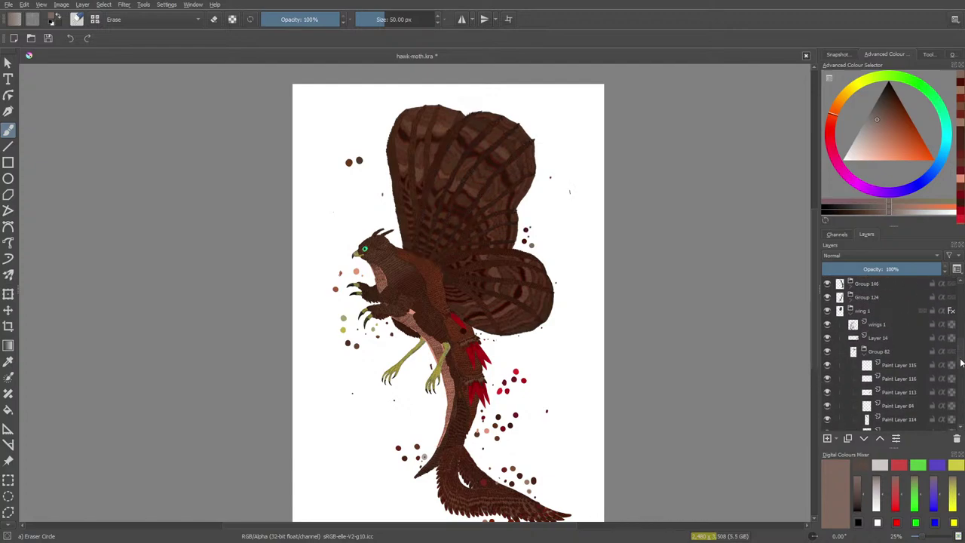
{"action": "left_click", "coordinate": [867, 312]}
{"action": "left_click", "coordinate": [828, 312]}
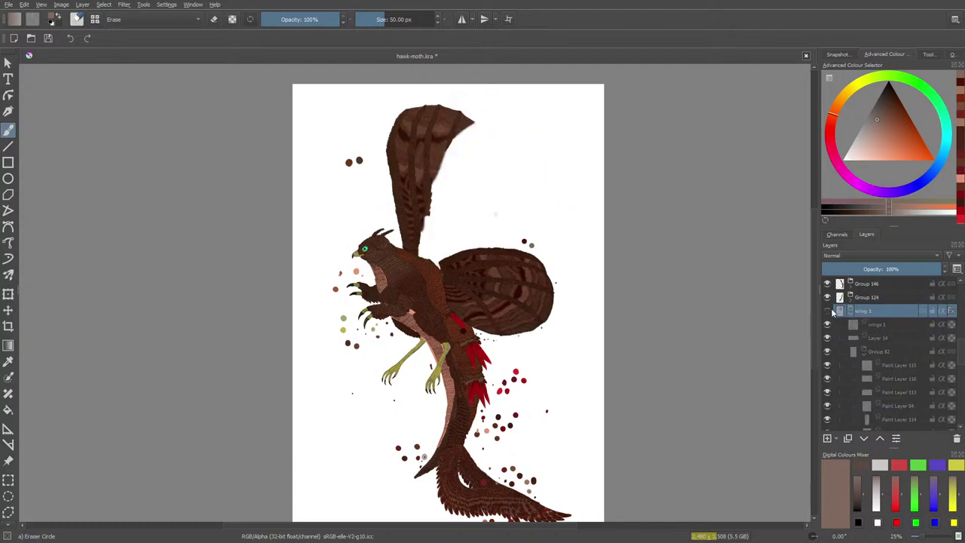
{"action": "left_click", "coordinate": [829, 311]}
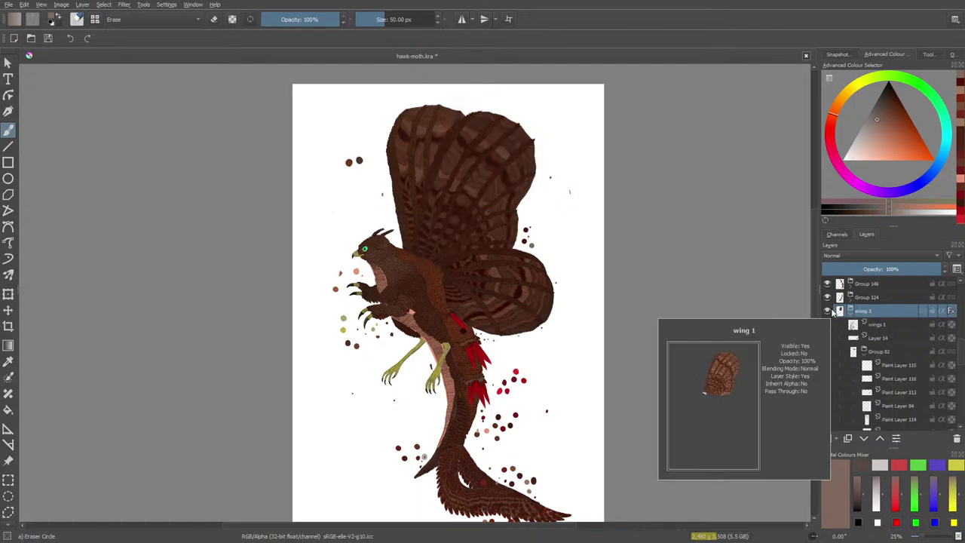
Step: Toggle the wings 1 layer and Layer 14 inside wing 1 to check them for stray spots
{"action": "left_click", "coordinate": [873, 326]}
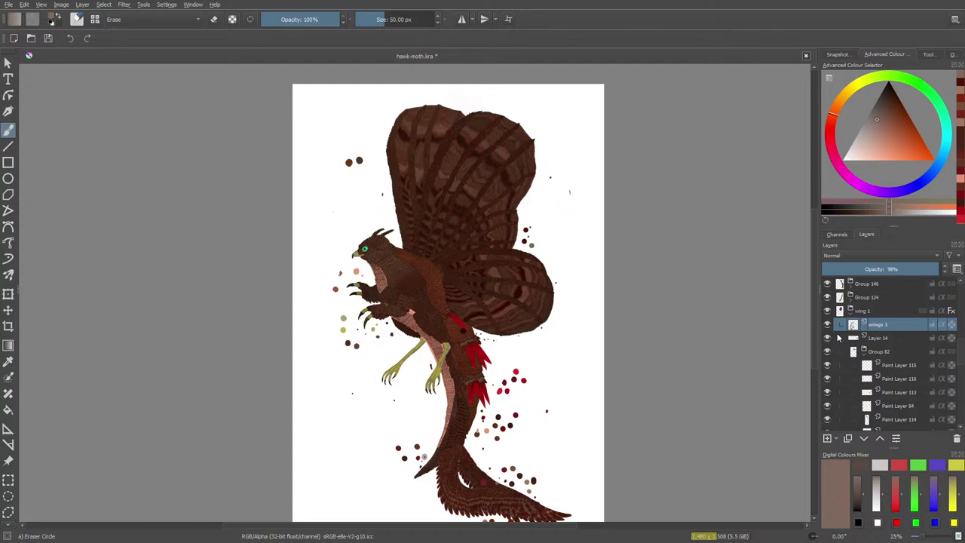
{"action": "left_click", "coordinate": [827, 324]}
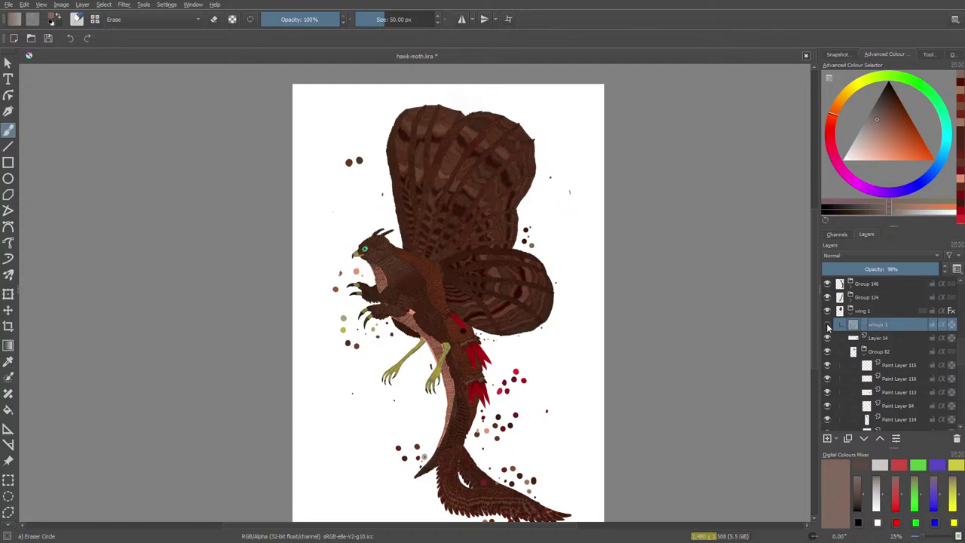
{"action": "left_click", "coordinate": [827, 327]}
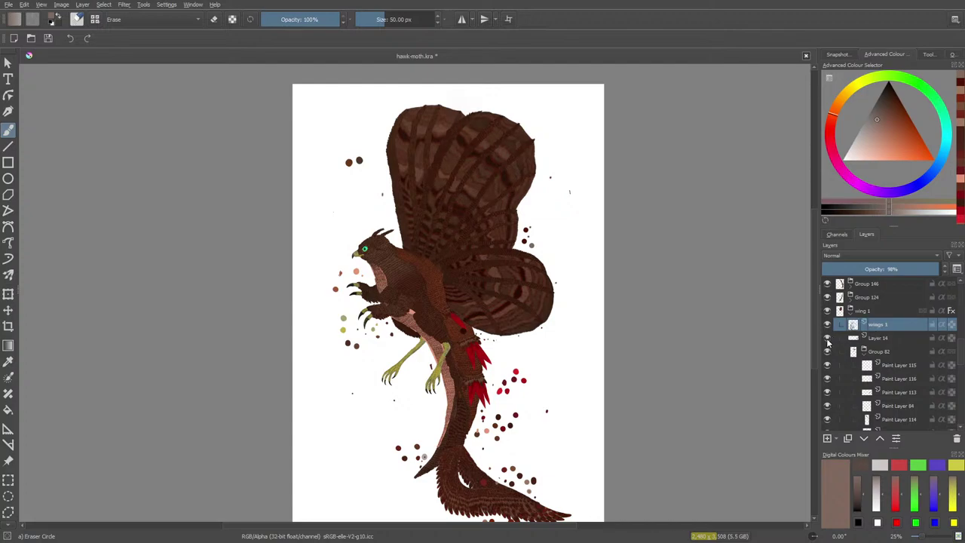
{"action": "left_click", "coordinate": [827, 339]}
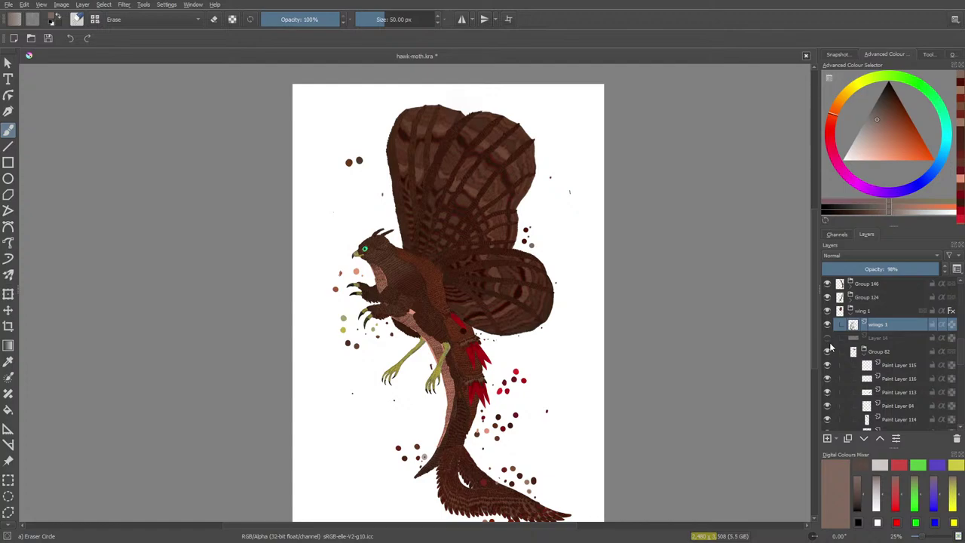
{"action": "left_click", "coordinate": [827, 338]}
Step: Select Group 82 and hide and show it twice to compare the spots around the upper wing
{"action": "left_click", "coordinate": [831, 351]}
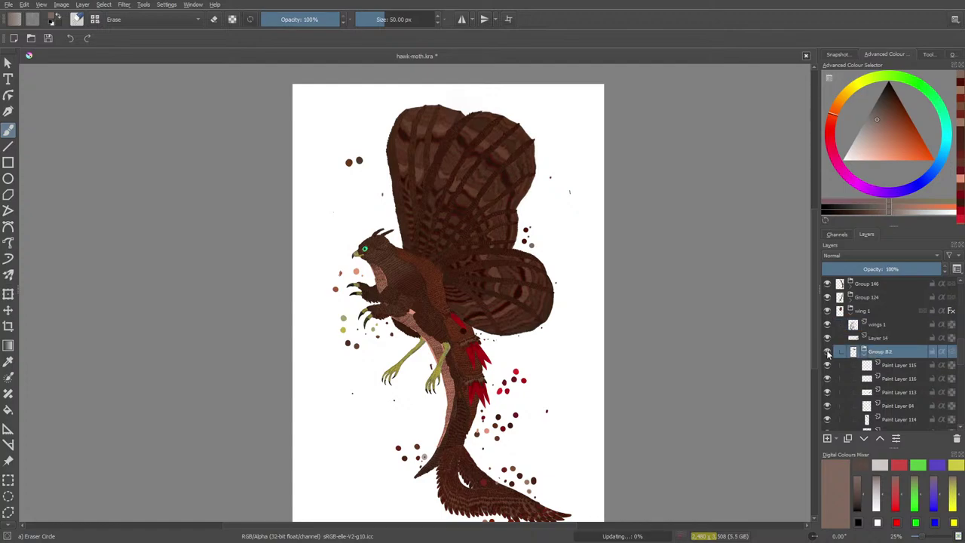
{"action": "left_click", "coordinate": [827, 352]}
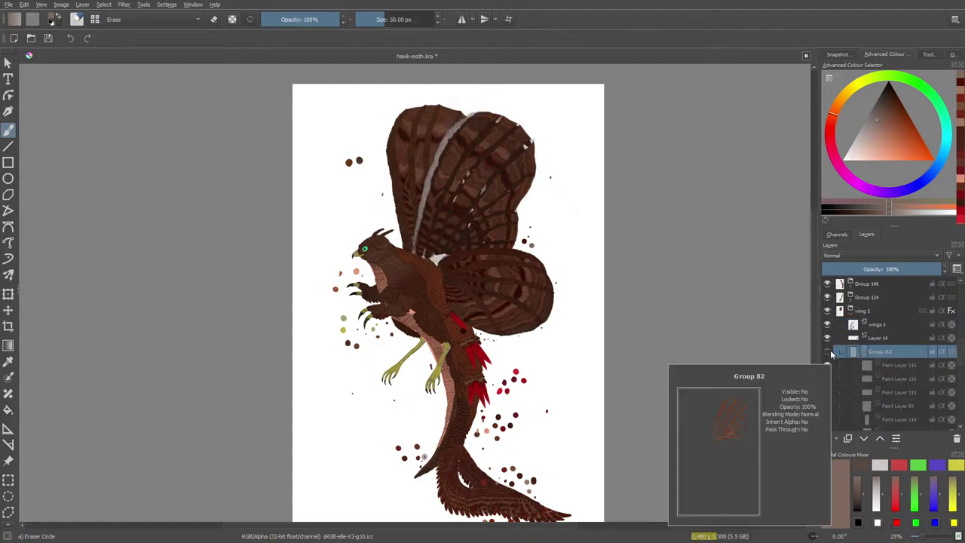
{"action": "left_click", "coordinate": [827, 352]}
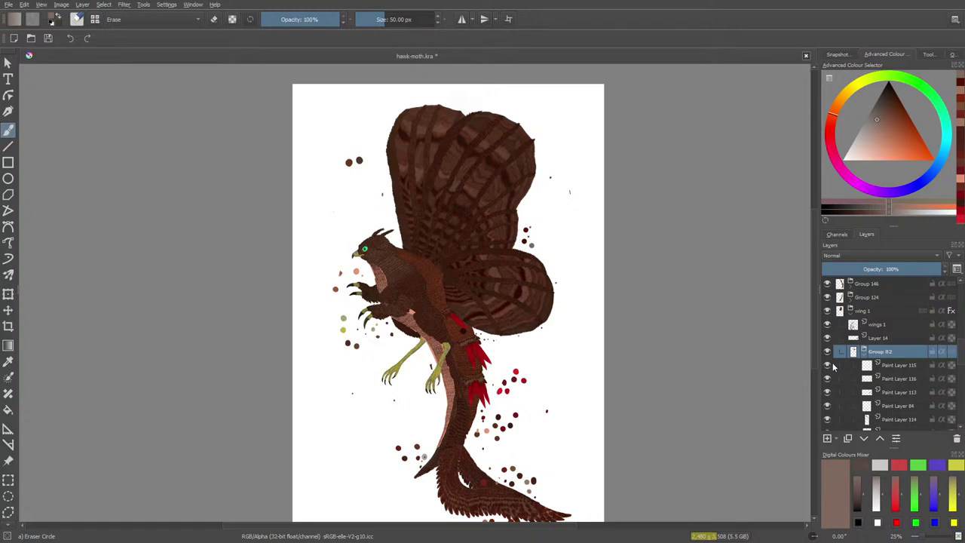
{"action": "left_click", "coordinate": [827, 352]}
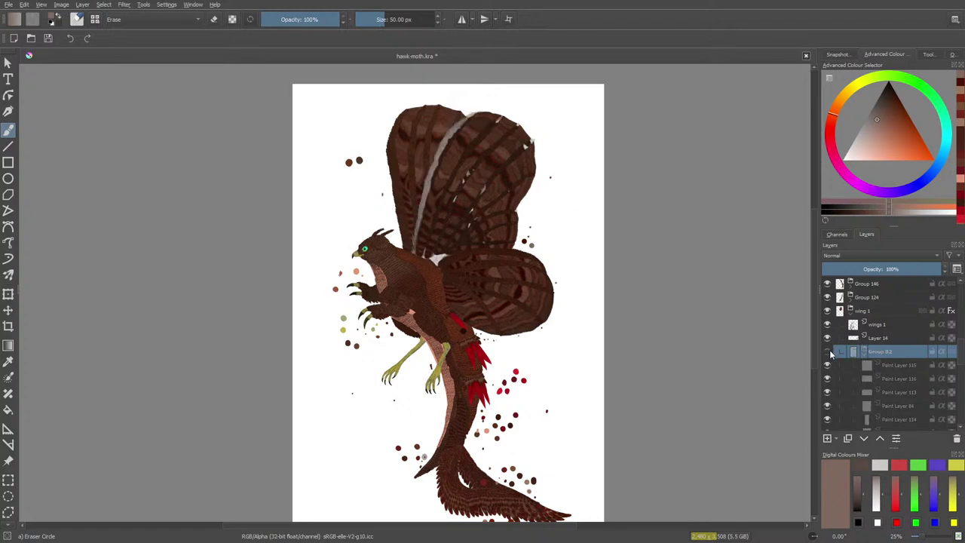
{"action": "left_click", "coordinate": [829, 353]}
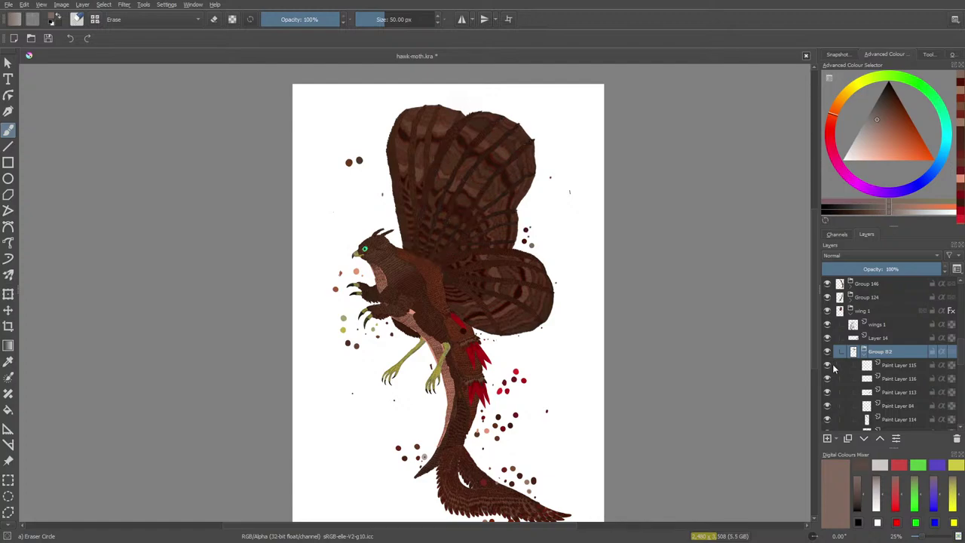
Step: Select Paint Layer 115 and toggle Paint Layers 116 and 113 to find the layer holding the dark red spot
{"action": "left_click", "coordinate": [901, 365]}
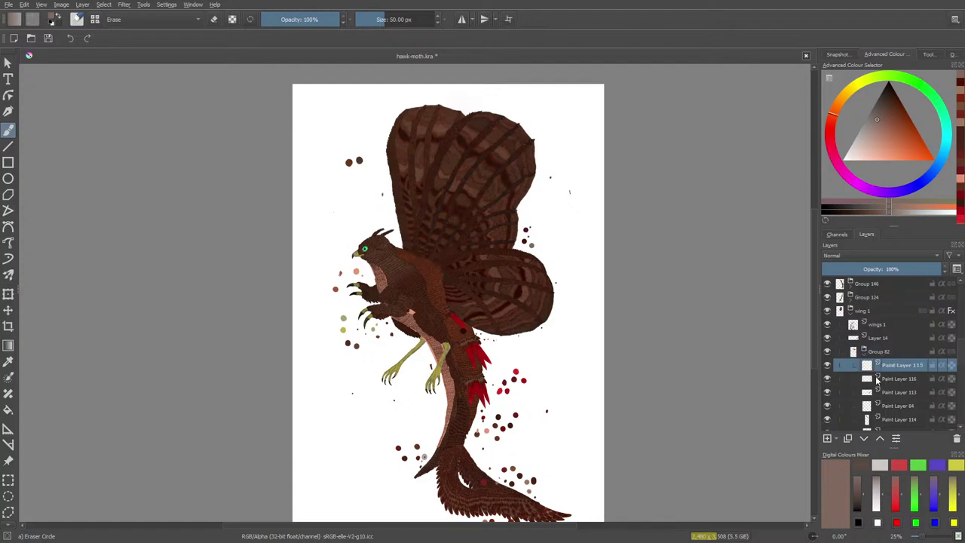
{"action": "left_click", "coordinate": [829, 379]}
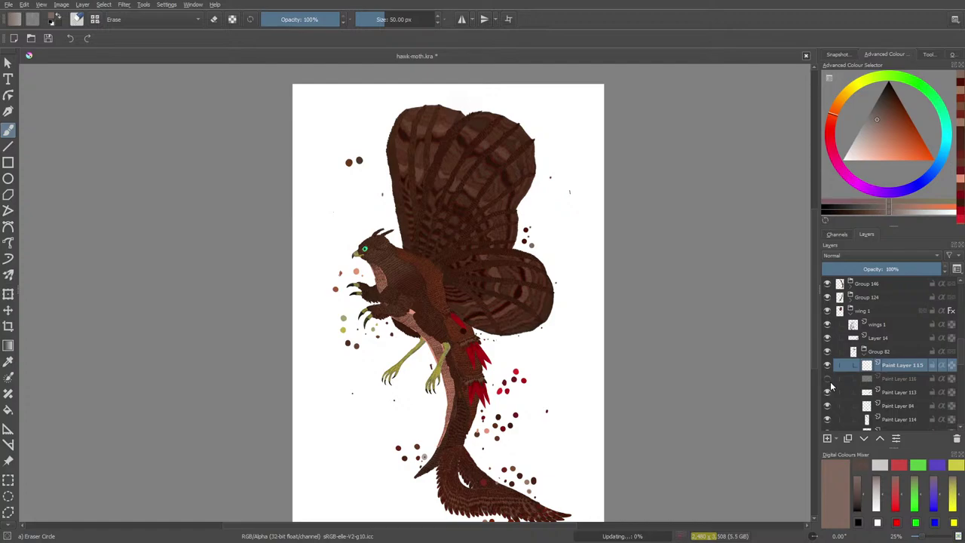
{"action": "left_click", "coordinate": [829, 381]}
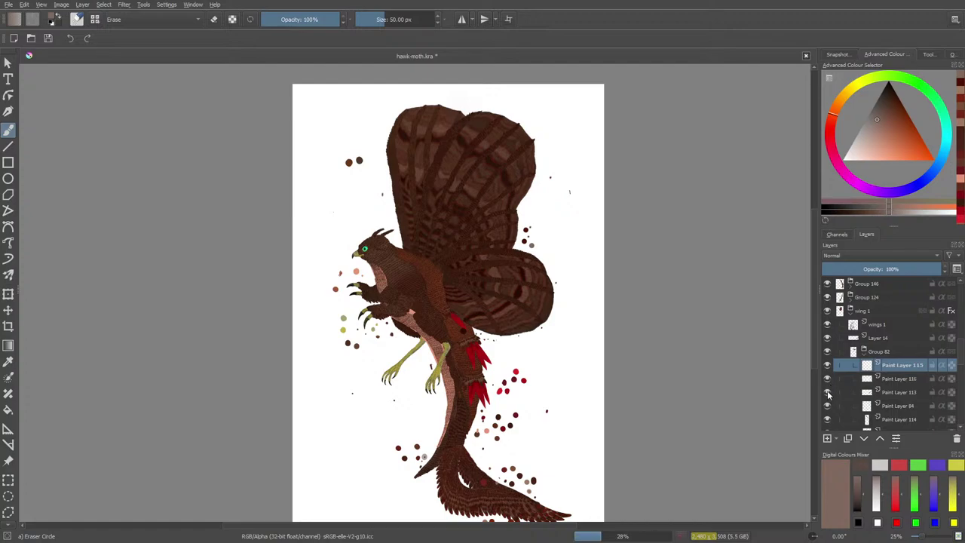
{"action": "left_click", "coordinate": [828, 392]}
{"action": "left_click", "coordinate": [828, 392]}
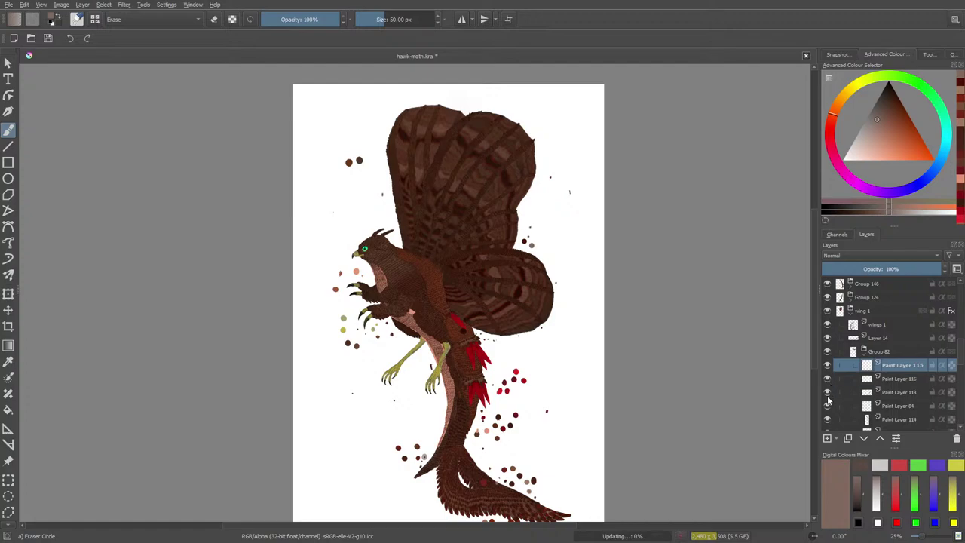
Step: Erase the upper dark red spot in the gap beside the two wings from Paint Layer 113
{"action": "left_click", "coordinate": [892, 392]}
{"action": "mouse_move", "coordinate": [886, 392]}
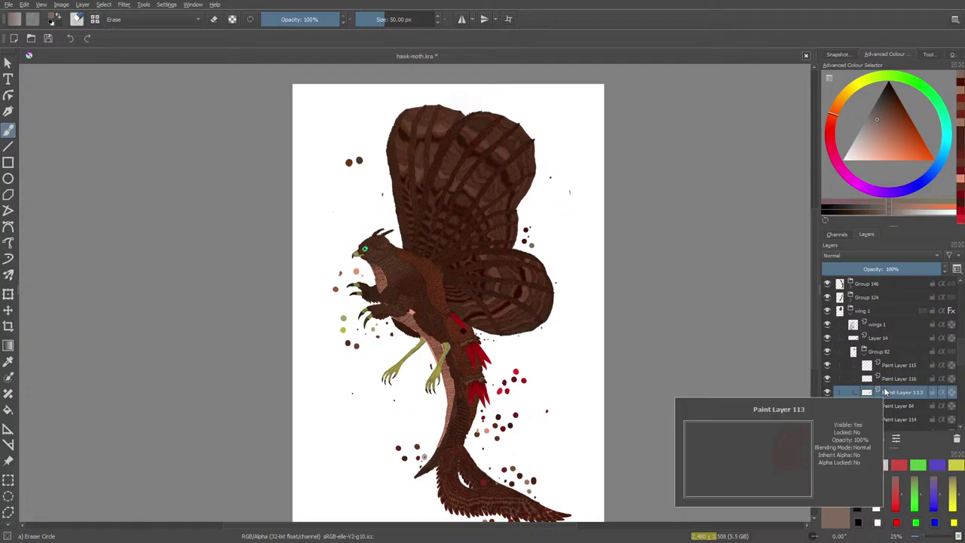
{"action": "left_click_drag", "start_coordinate": [919, 536], "coordinate": [926, 535]}
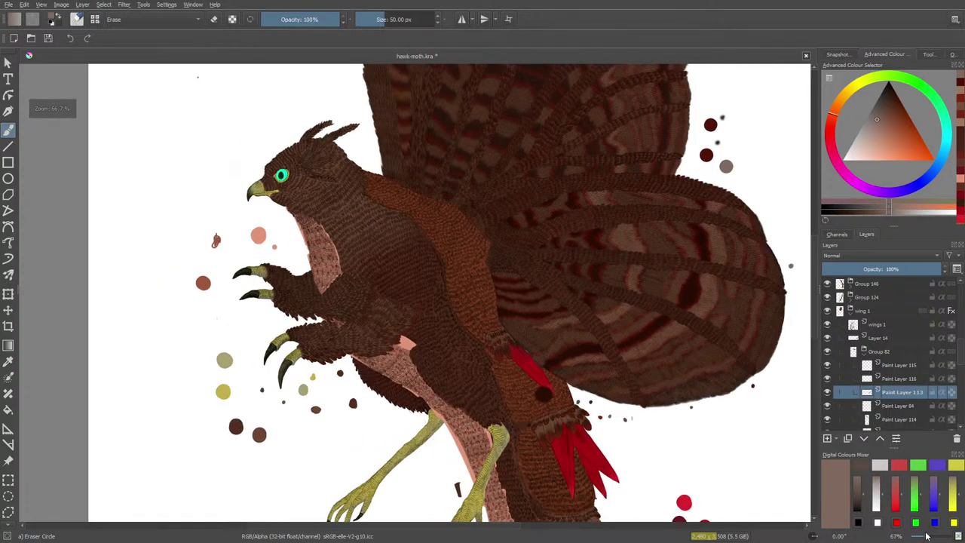
{"action": "left_click", "coordinate": [710, 124]}
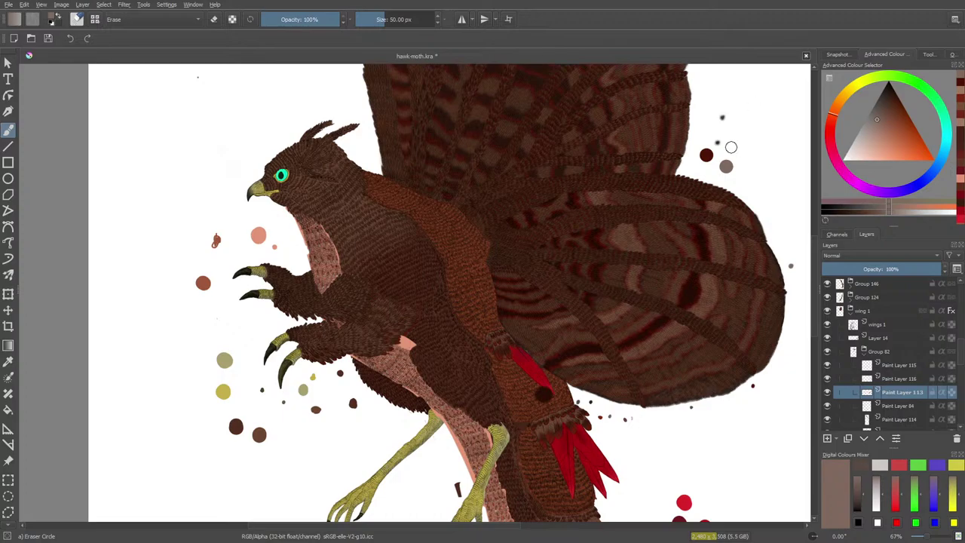
Step: Toggle Paint Layers 84 and 114, then erase the thin dark mark beyond the upper wing's outer edge from Paint Layer 114
{"action": "scroll", "coordinate": [814, 185], "scroll_direction": "up", "scroll_amount": 5}
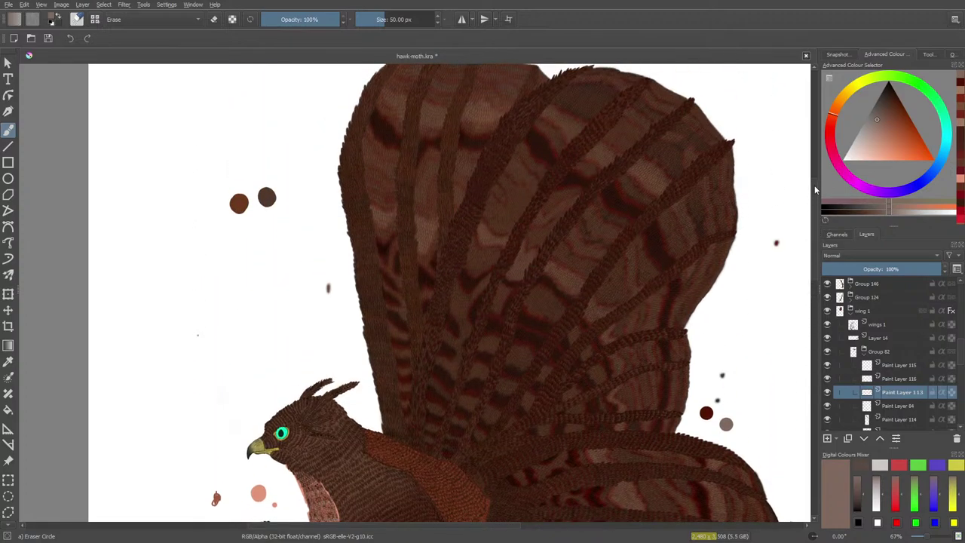
{"action": "scroll", "coordinate": [490, 515], "scroll_direction": "right", "scroll_amount": 3}
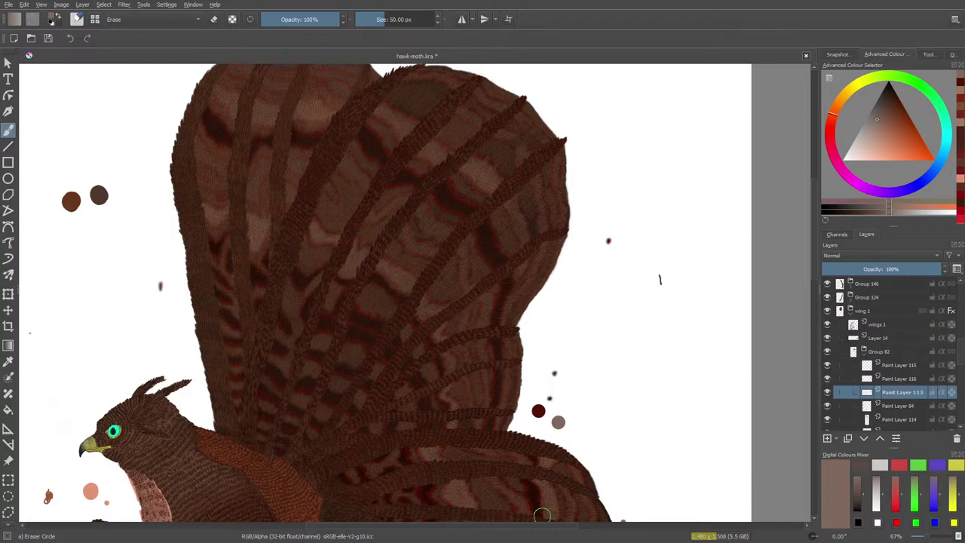
{"action": "left_click", "coordinate": [899, 406]}
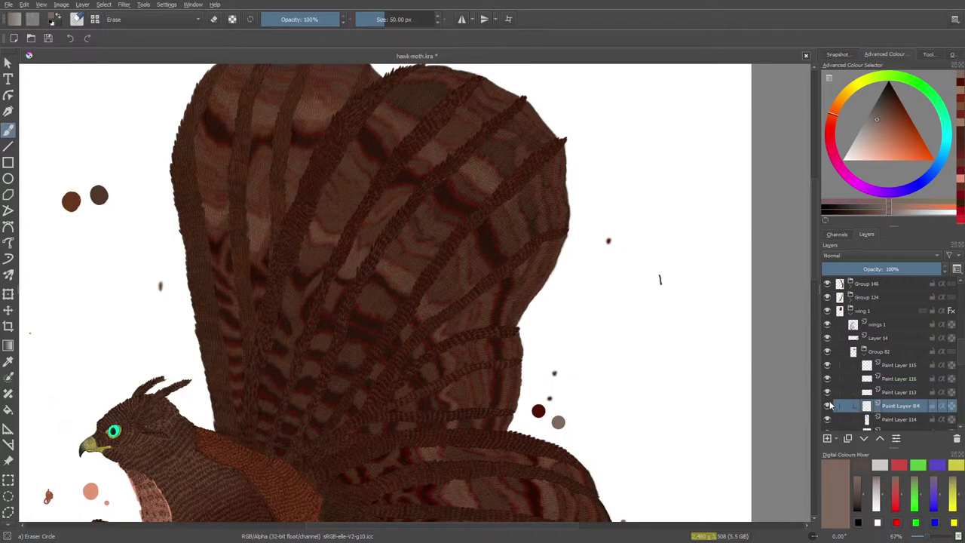
{"action": "left_click", "coordinate": [828, 404]}
{"action": "left_click", "coordinate": [828, 405]}
{"action": "left_click", "coordinate": [827, 419]}
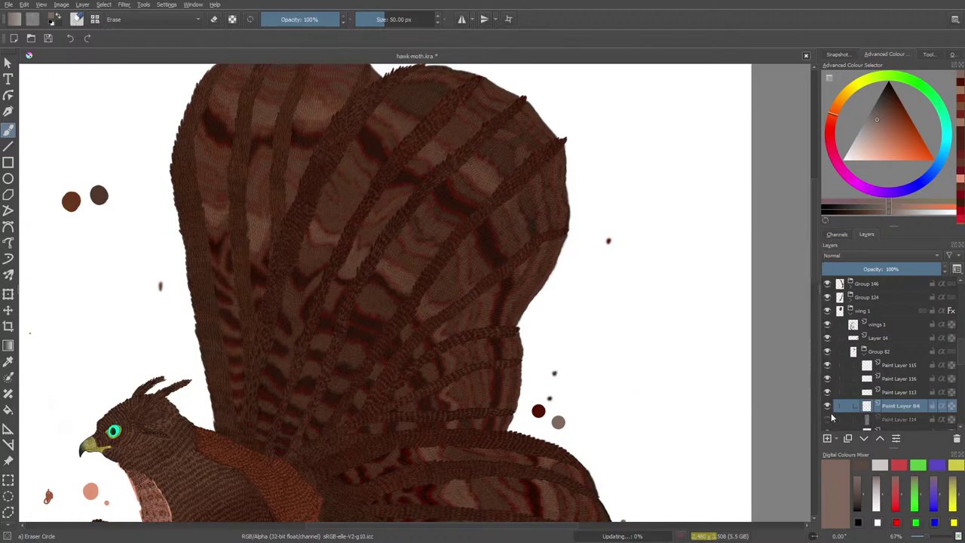
{"action": "left_click", "coordinate": [828, 419]}
{"action": "left_click", "coordinate": [899, 420]}
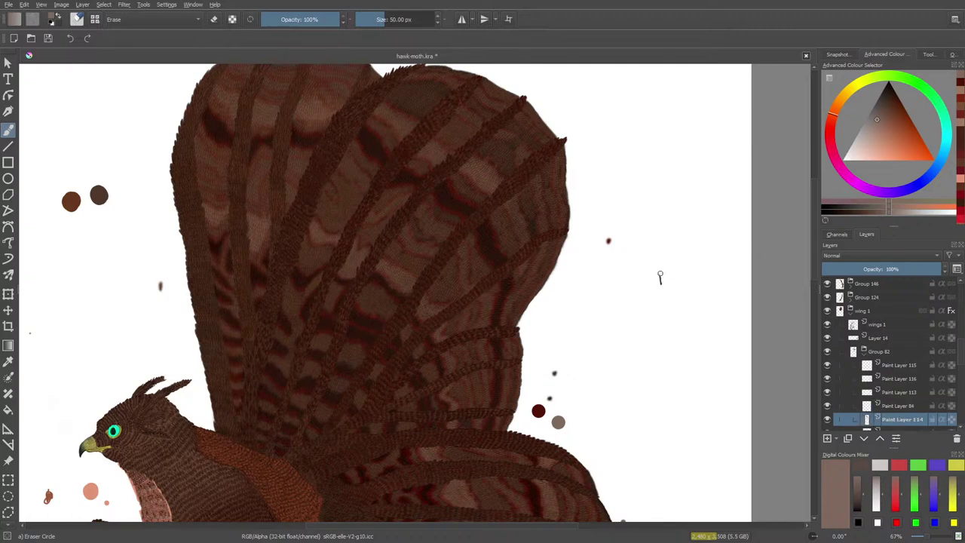
{"action": "left_click", "coordinate": [661, 279]}
Step: Toggle the wing 1 group and its Paint Layers 83 and 80 to check for the remaining small blurred spots
{"action": "left_click", "coordinate": [828, 311]}
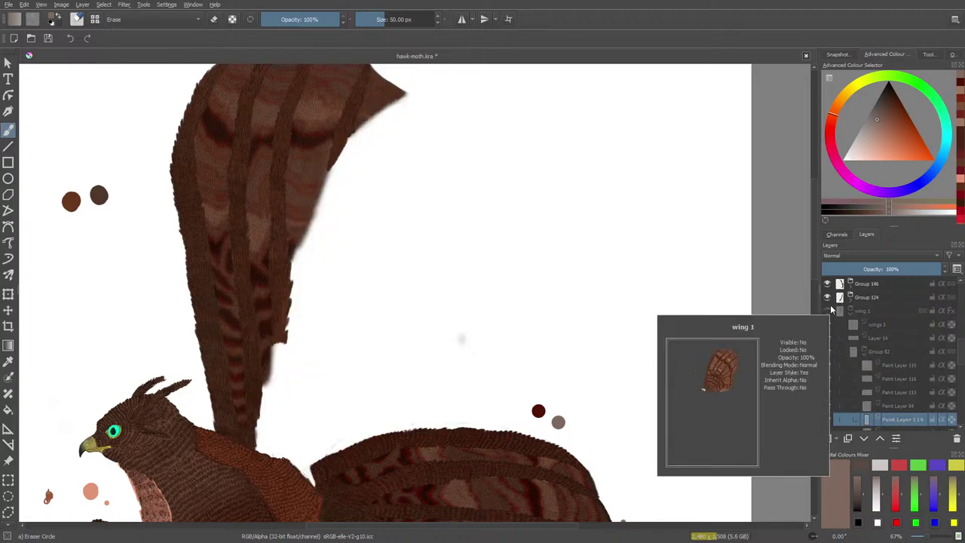
{"action": "left_click", "coordinate": [828, 311]}
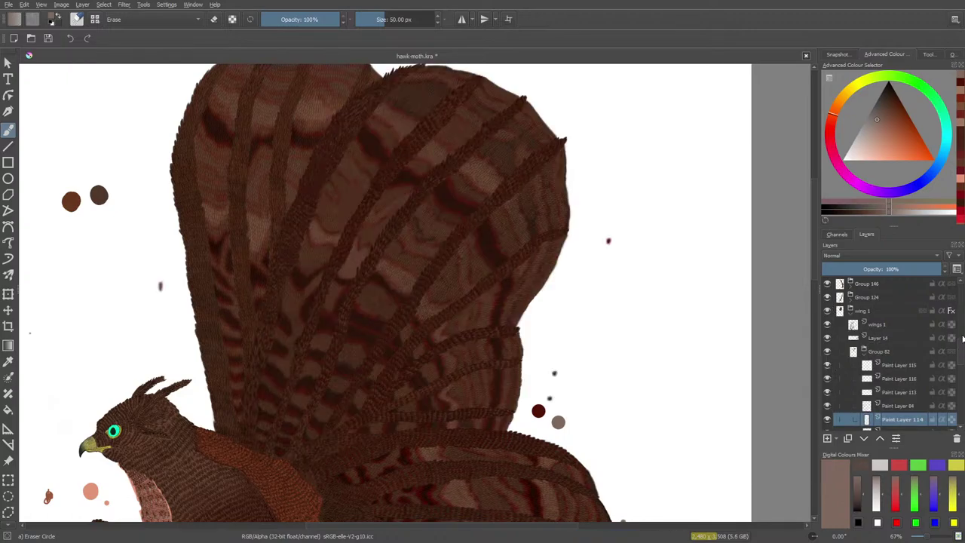
{"action": "scroll", "coordinate": [962, 344], "scroll_direction": "down", "scroll_amount": 2}
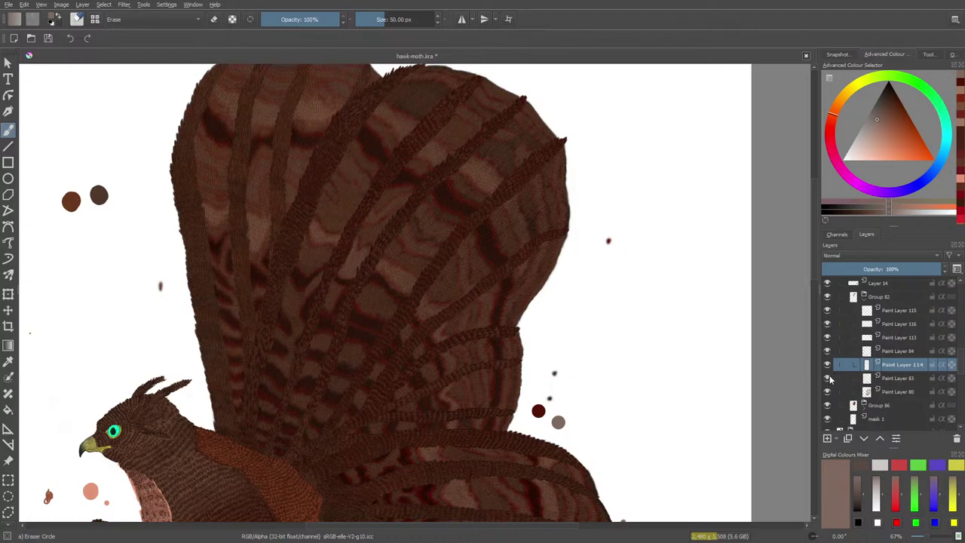
{"action": "left_click", "coordinate": [829, 378]}
{"action": "key", "text": "ctrl+z"}
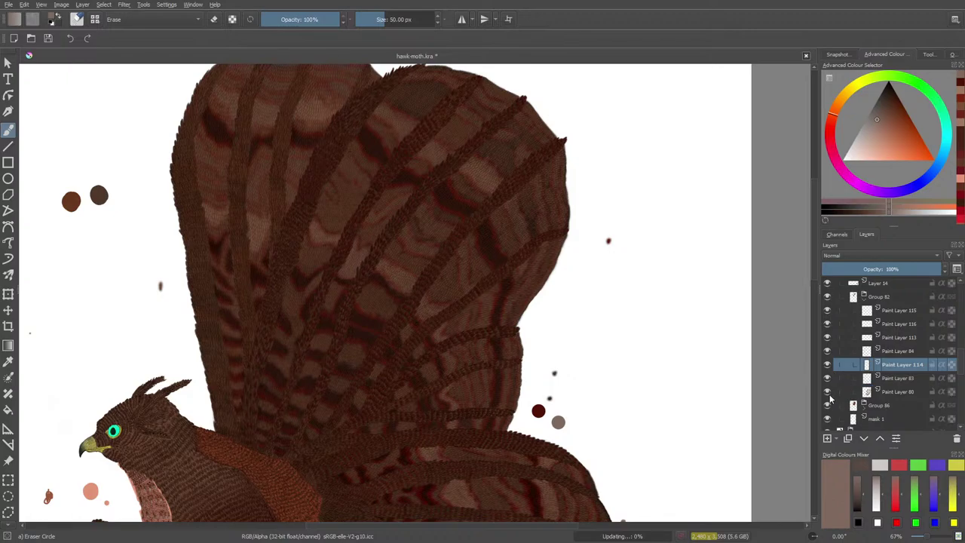
{"action": "left_click", "coordinate": [828, 393]}
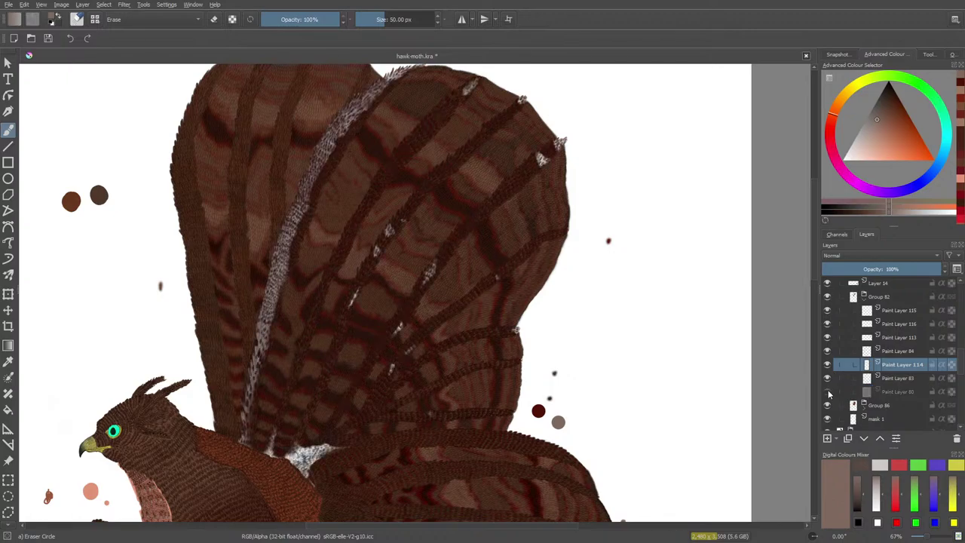
{"action": "left_click", "coordinate": [828, 392]}
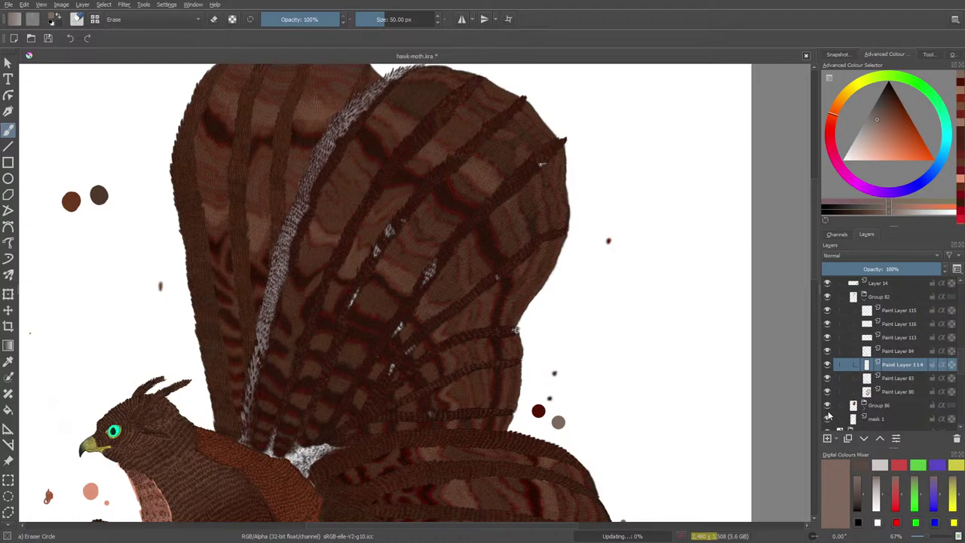
Step: Toggle Group 82 and Group 86 to find the group holding the remaining small spots around the upper wing
{"action": "left_click", "coordinate": [828, 297]}
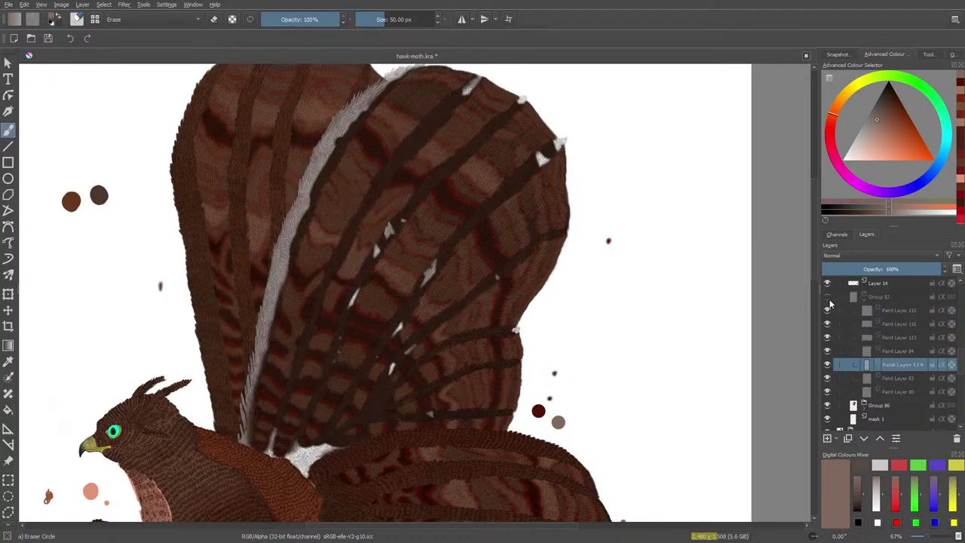
{"action": "left_click", "coordinate": [828, 297]}
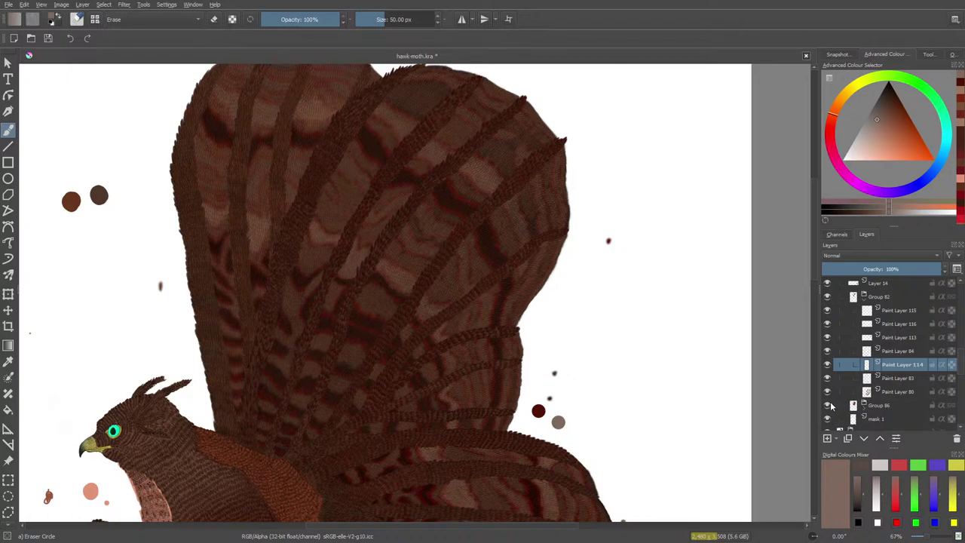
{"action": "left_click", "coordinate": [829, 407]}
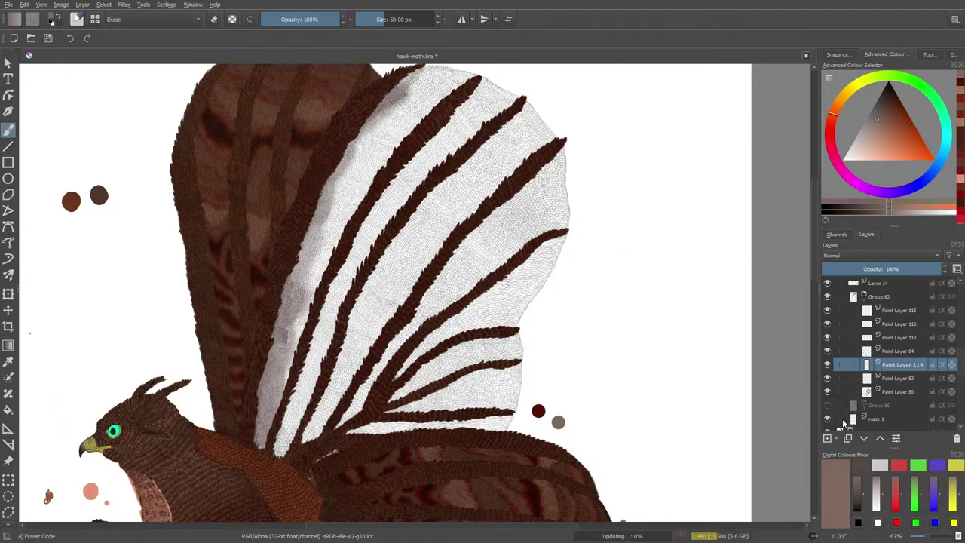
{"action": "left_click", "coordinate": [829, 407]}
Step: Expand Group 86, toggle Paint Layers 91 and 90, and erase the dark red spot beyond the wing's outer edge from Paint Layer 90
{"action": "left_click", "coordinate": [864, 409]}
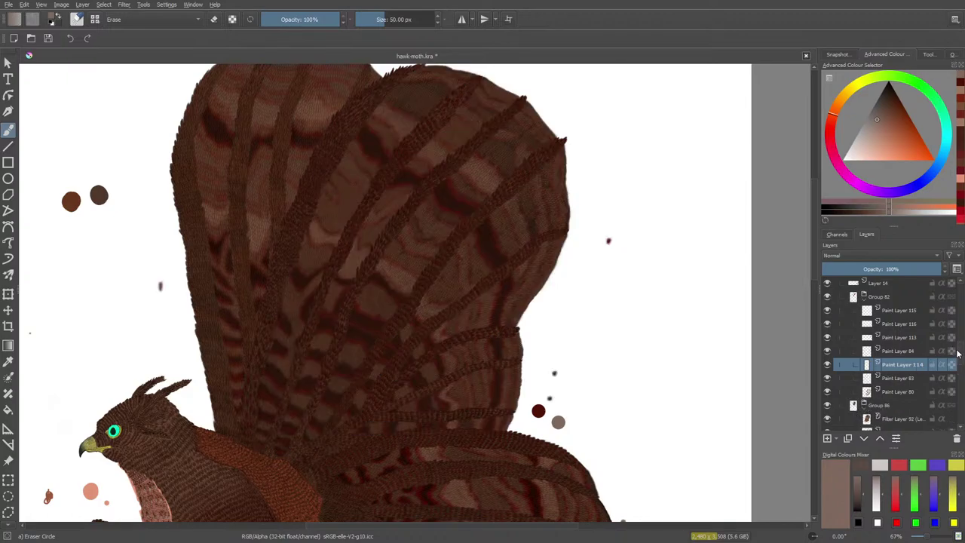
{"action": "left_click", "coordinate": [956, 352]}
{"action": "scroll", "coordinate": [962, 353], "scroll_direction": "down", "scroll_amount": 2}
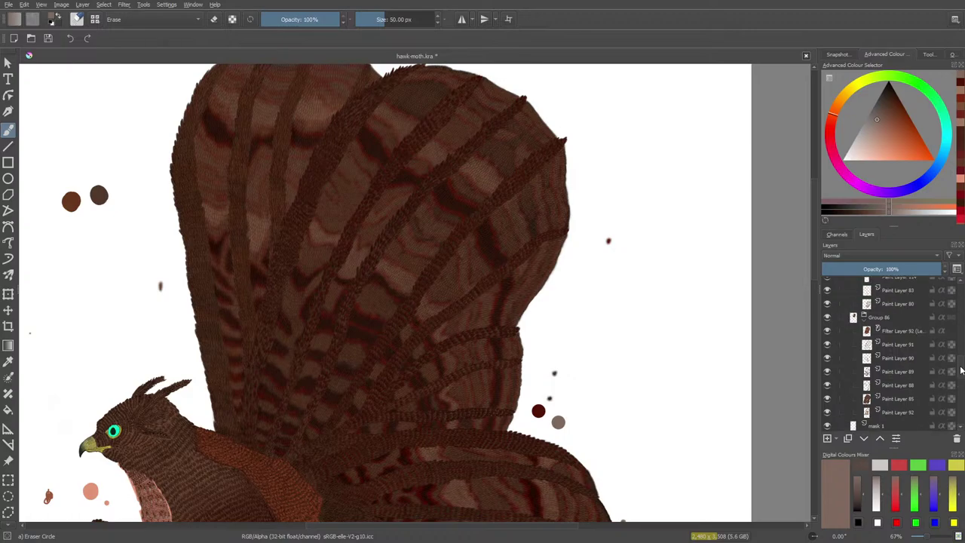
{"action": "left_click", "coordinate": [891, 345]}
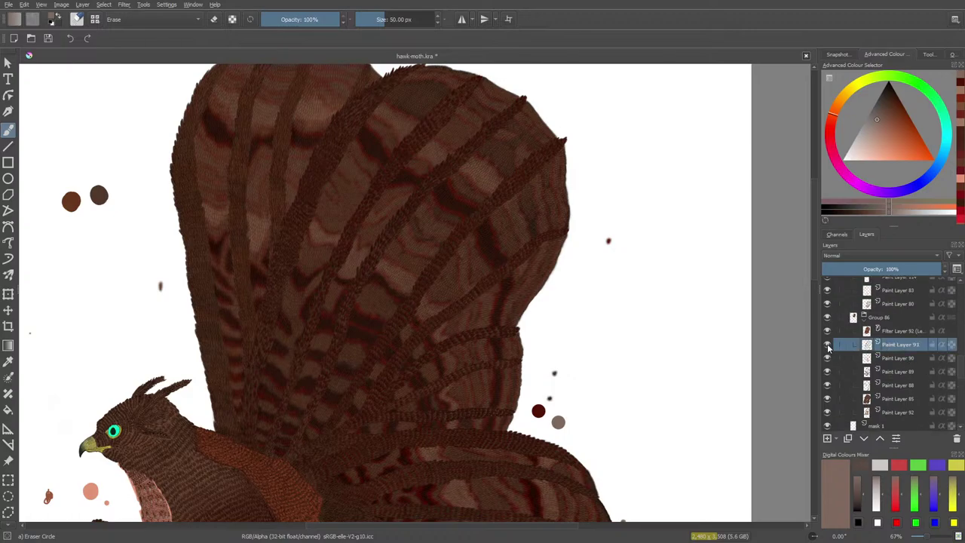
{"action": "left_click", "coordinate": [827, 345]}
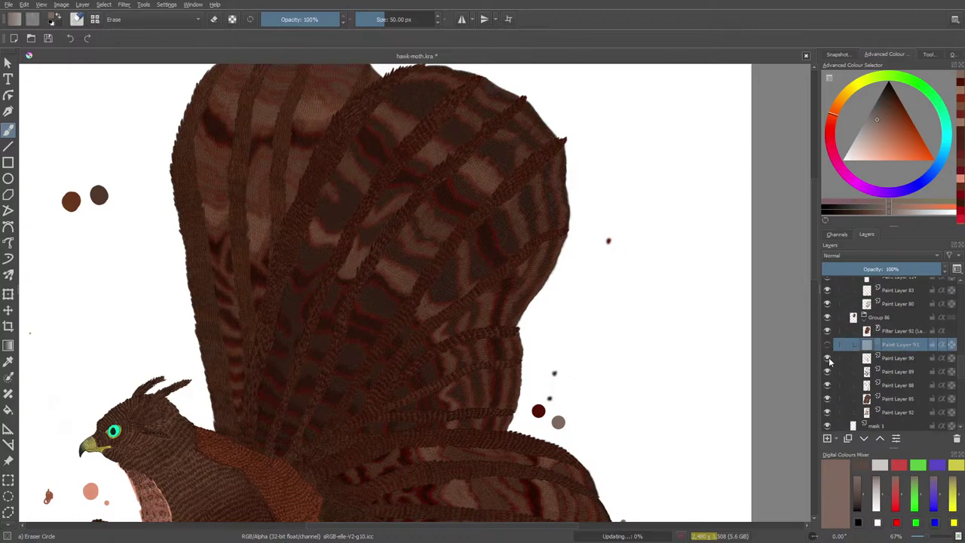
{"action": "left_click", "coordinate": [828, 359]}
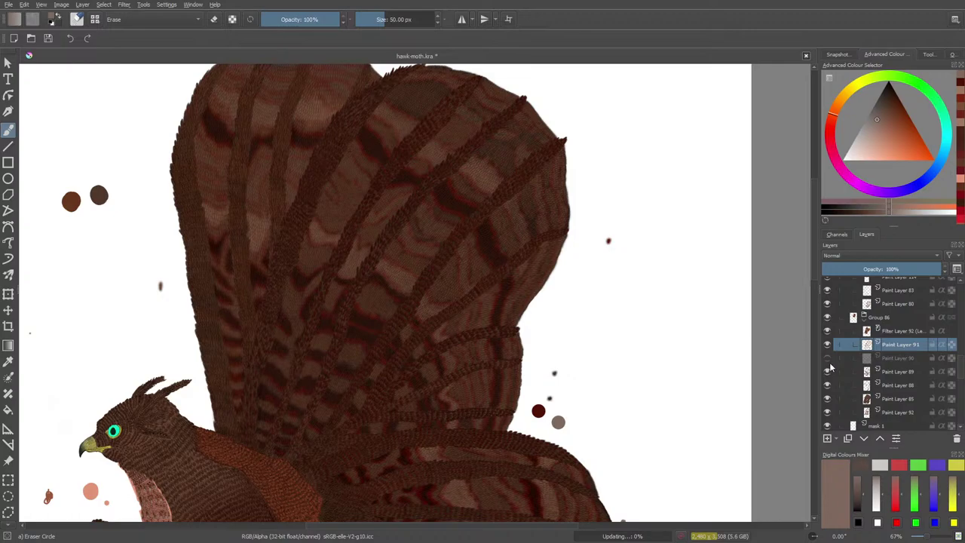
{"action": "key", "text": "ctrl+z"}
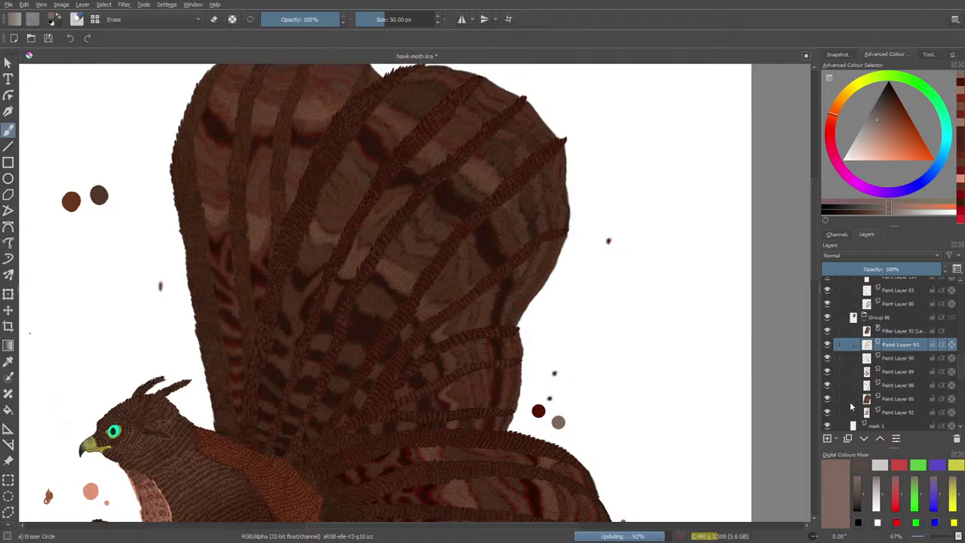
{"action": "left_click", "coordinate": [891, 358]}
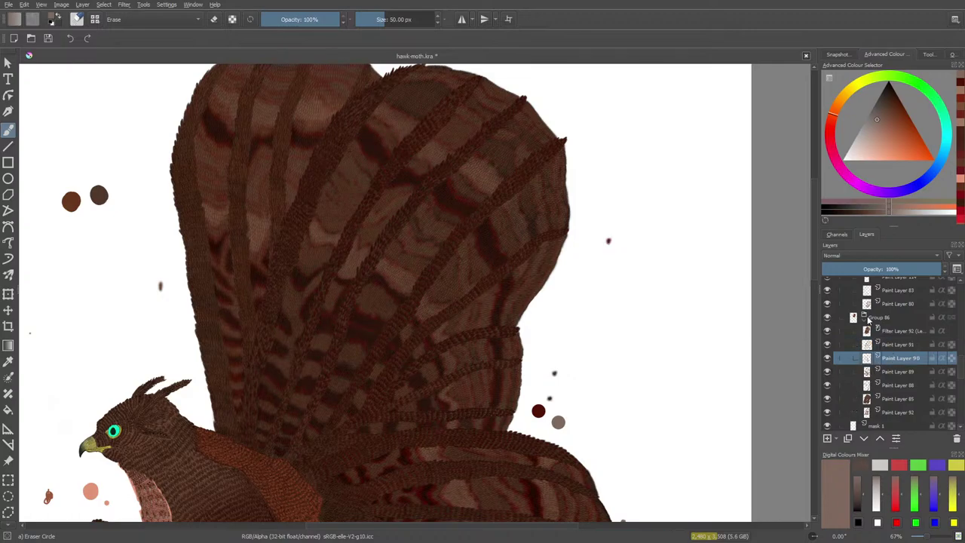
{"action": "left_click", "coordinate": [607, 247]}
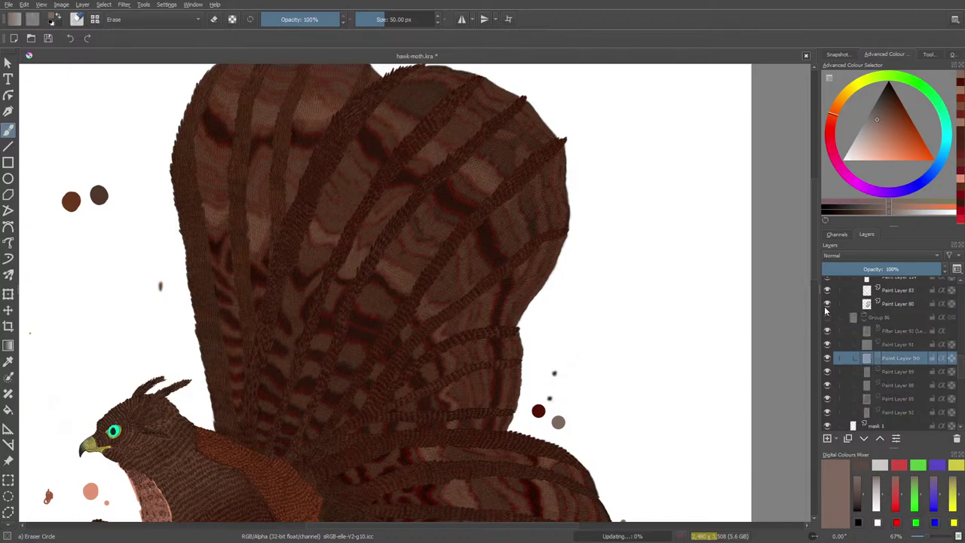
Step: Toggle Group 86 and its Paint Layers 89 and 88 to look for the remaining dark spots beside the wing
{"action": "left_click", "coordinate": [826, 311]}
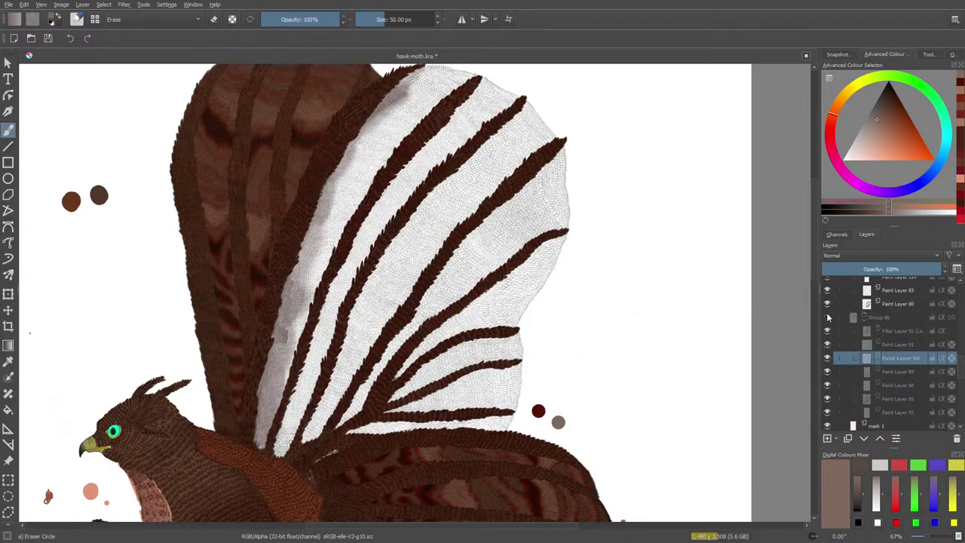
{"action": "left_click", "coordinate": [827, 318]}
{"action": "left_click", "coordinate": [848, 371]}
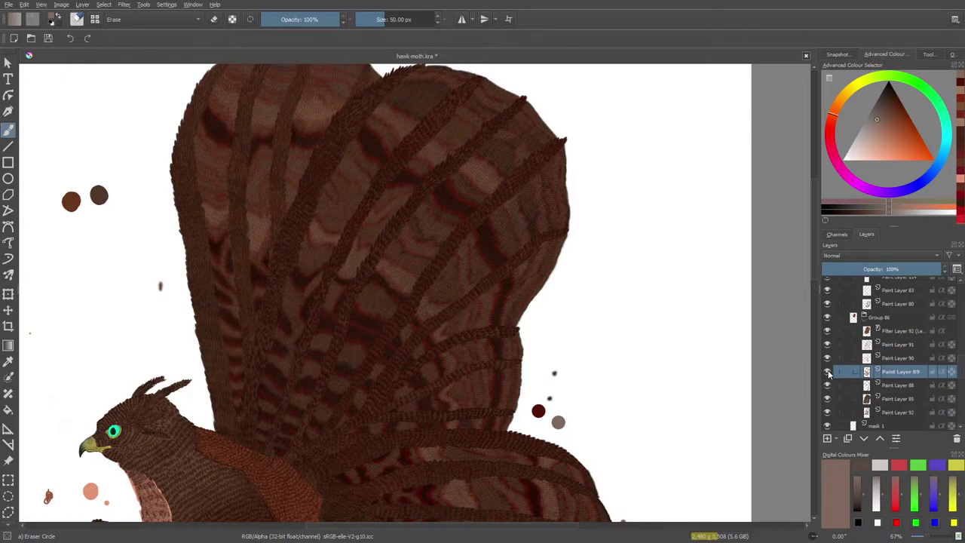
{"action": "left_click", "coordinate": [827, 372]}
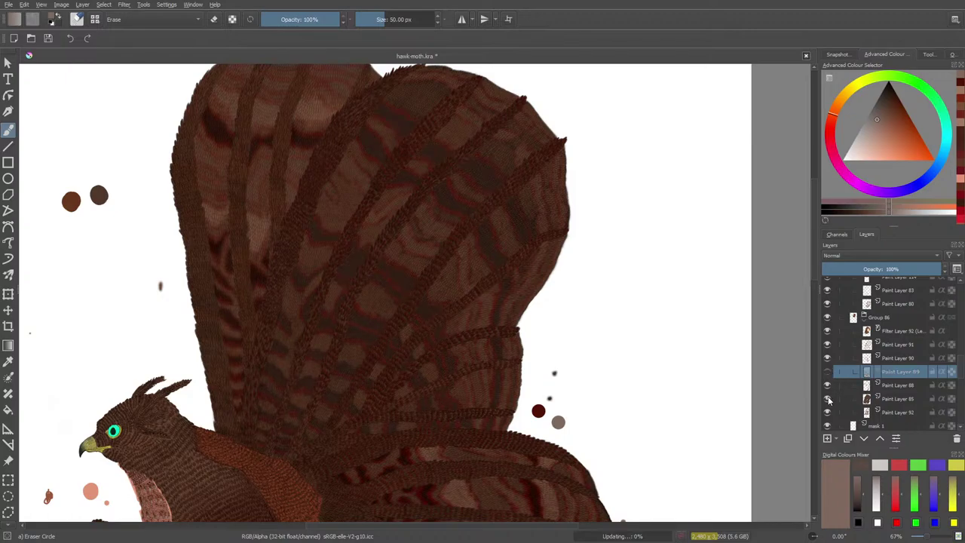
{"action": "left_click", "coordinate": [827, 385]}
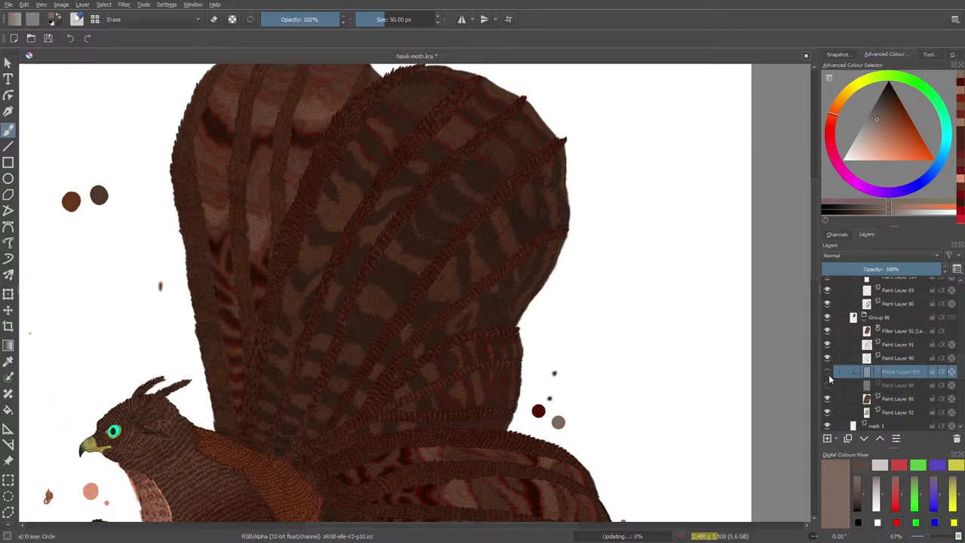
{"action": "left_click", "coordinate": [827, 371]}
{"action": "left_click", "coordinate": [828, 386]}
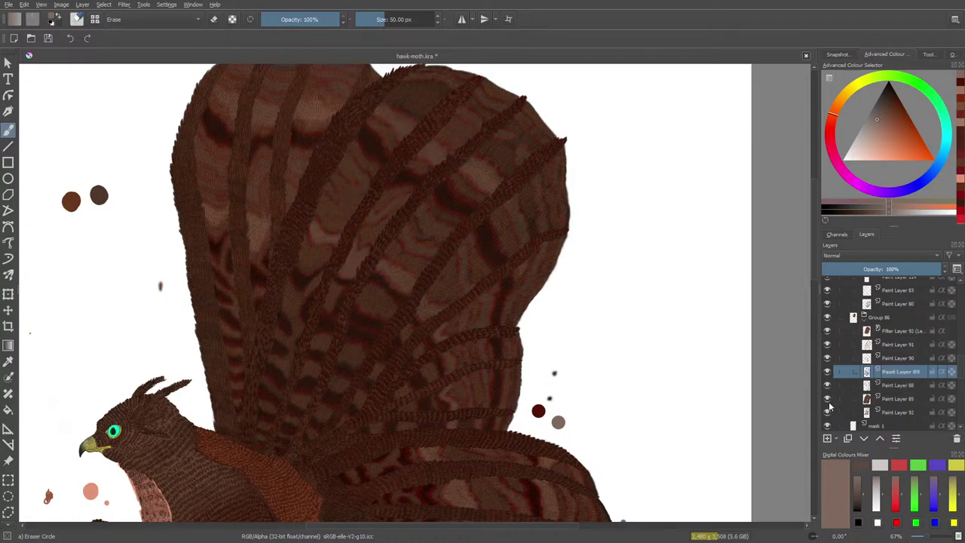
Step: Toggle Paint Layer 85, erase the two small dark spots beyond the wing's lower outer edge from it, and collapse Group 86
{"action": "left_click", "coordinate": [828, 401]}
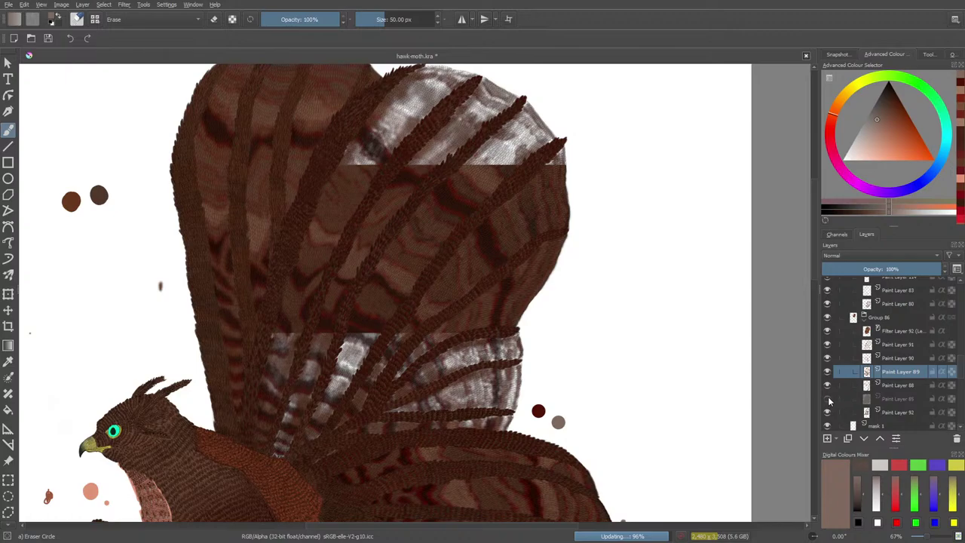
{"action": "left_click", "coordinate": [828, 398]}
{"action": "left_click", "coordinate": [897, 399]}
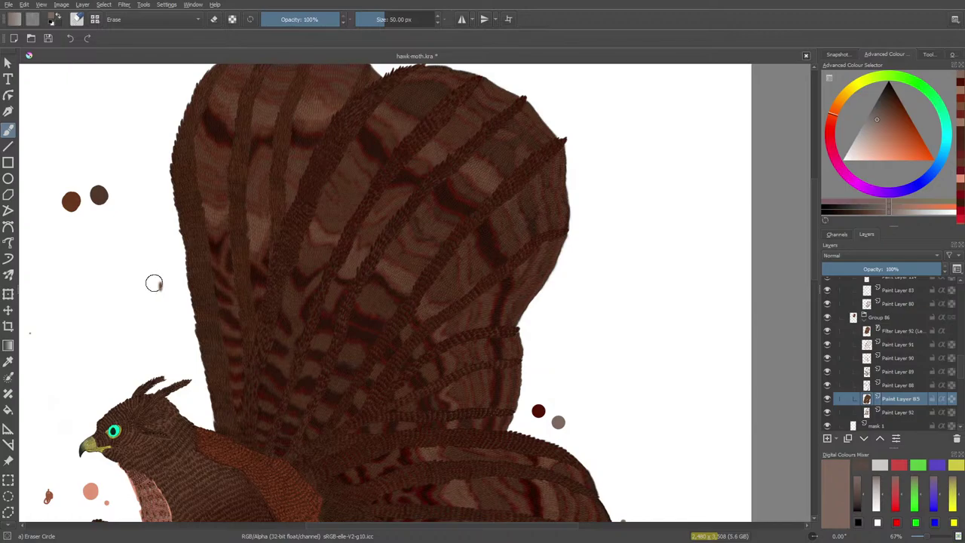
{"action": "left_click", "coordinate": [855, 317]}
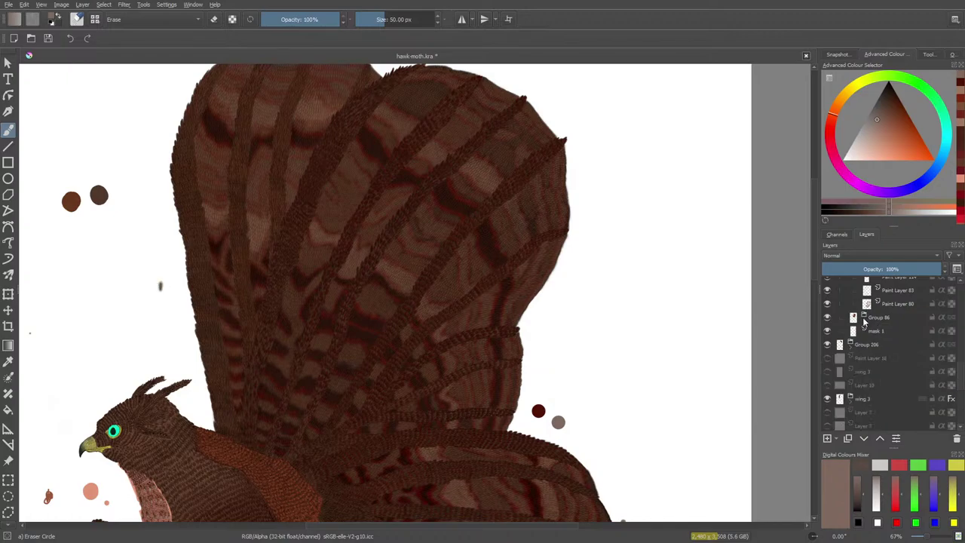
Step: Toggle Group 124 and Group 146 to check which group holds the spots around the lower body and tail
{"action": "scroll", "coordinate": [960, 363], "scroll_direction": "up", "scroll_amount": 3}
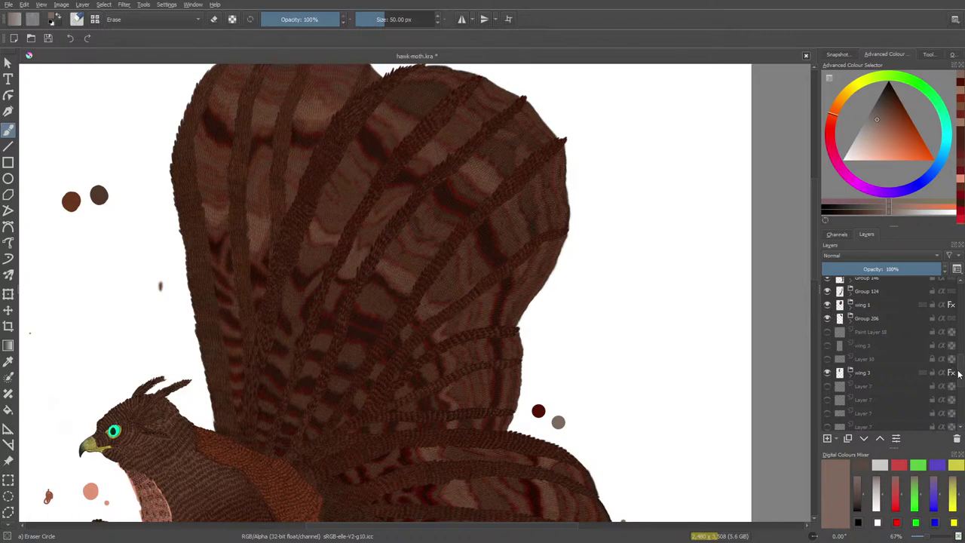
{"action": "scroll", "coordinate": [959, 370], "scroll_direction": "up", "scroll_amount": 2}
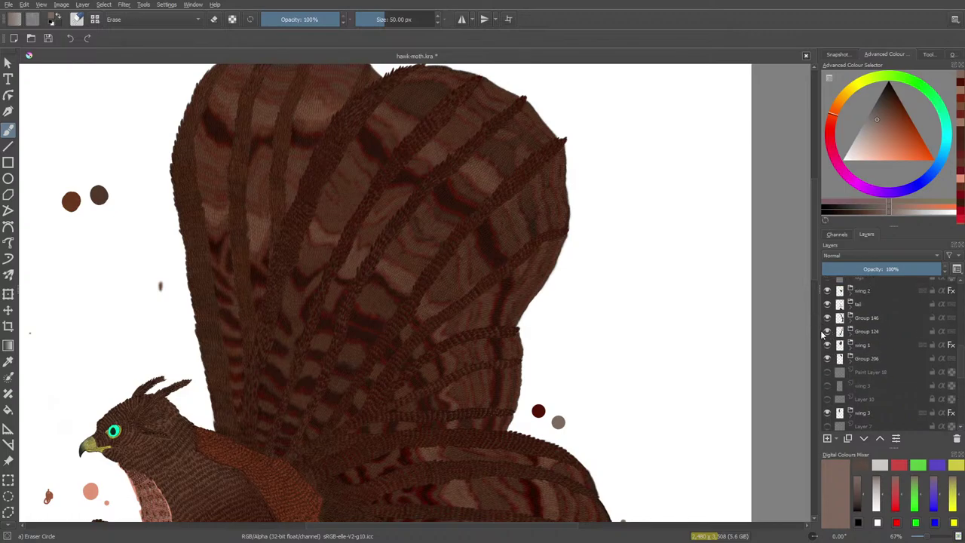
{"action": "left_click", "coordinate": [827, 332]}
{"action": "left_click_drag", "start_coordinate": [816, 258], "coordinate": [818, 405]}
{"action": "left_click", "coordinate": [827, 332]}
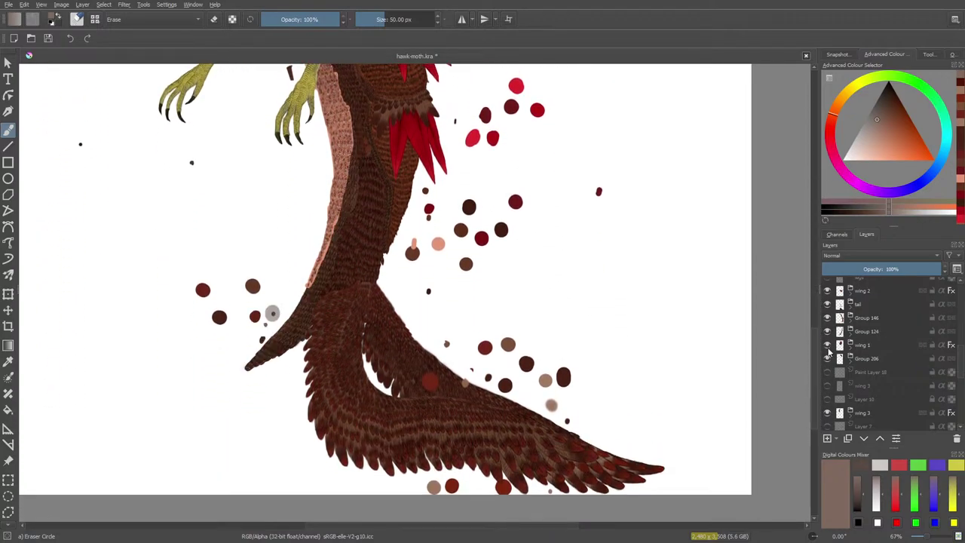
{"action": "left_click", "coordinate": [852, 332]}
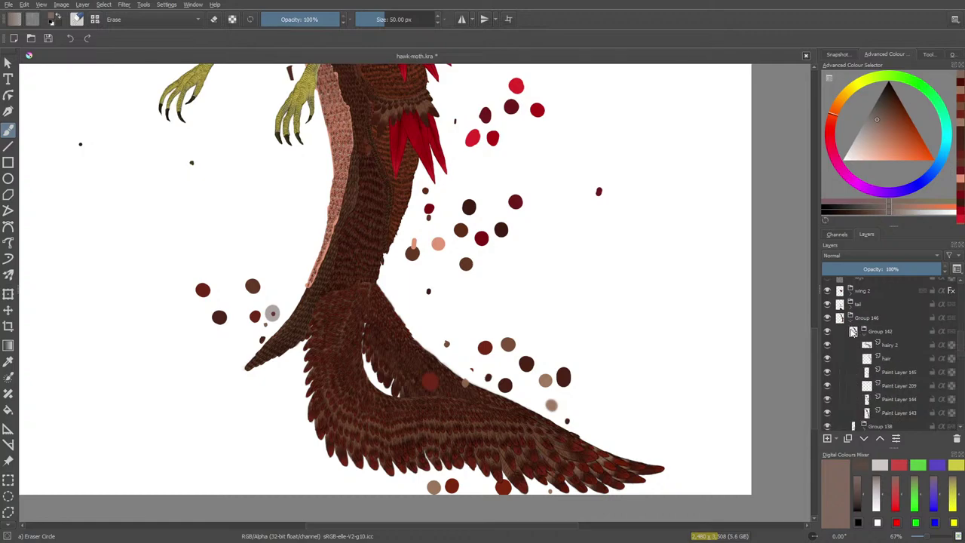
{"action": "left_click", "coordinate": [830, 318]}
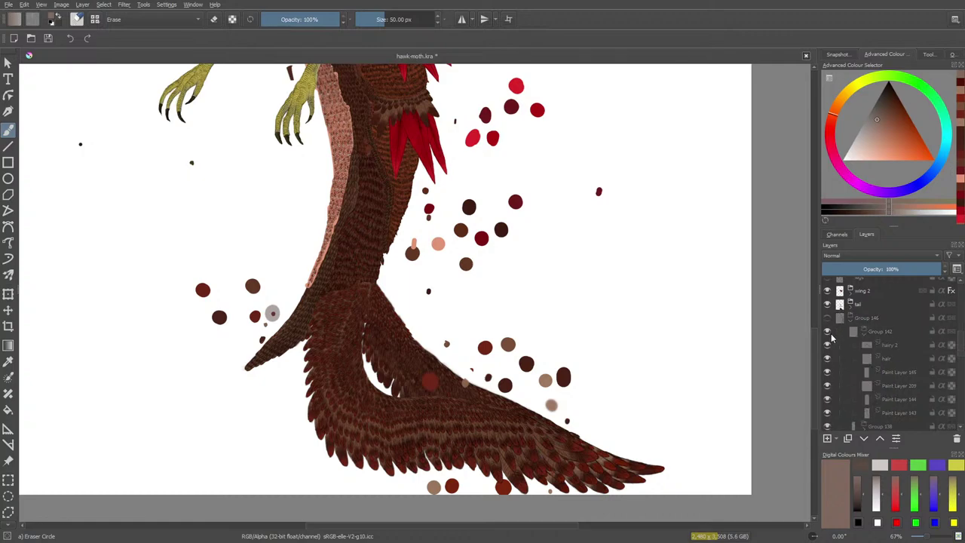
{"action": "left_click", "coordinate": [829, 319]}
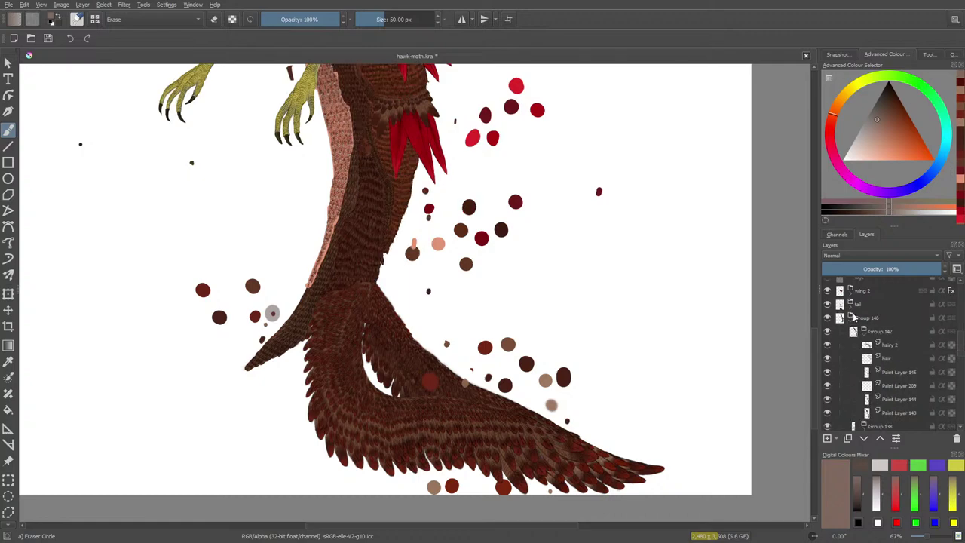
{"action": "left_click", "coordinate": [854, 318]}
{"action": "left_click", "coordinate": [850, 318]}
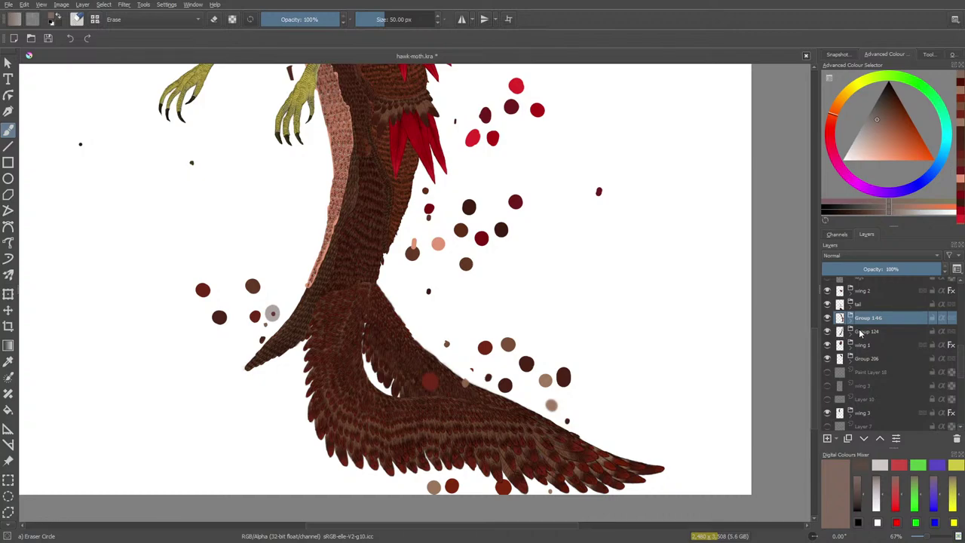
Step: Expand Group 124, toggle Paint Layers 54, 129 and 126, and erase the tiny spot above the pointed body tip from Paint Layer 126
{"action": "left_click", "coordinate": [860, 332]}
{"action": "left_click", "coordinate": [850, 332]}
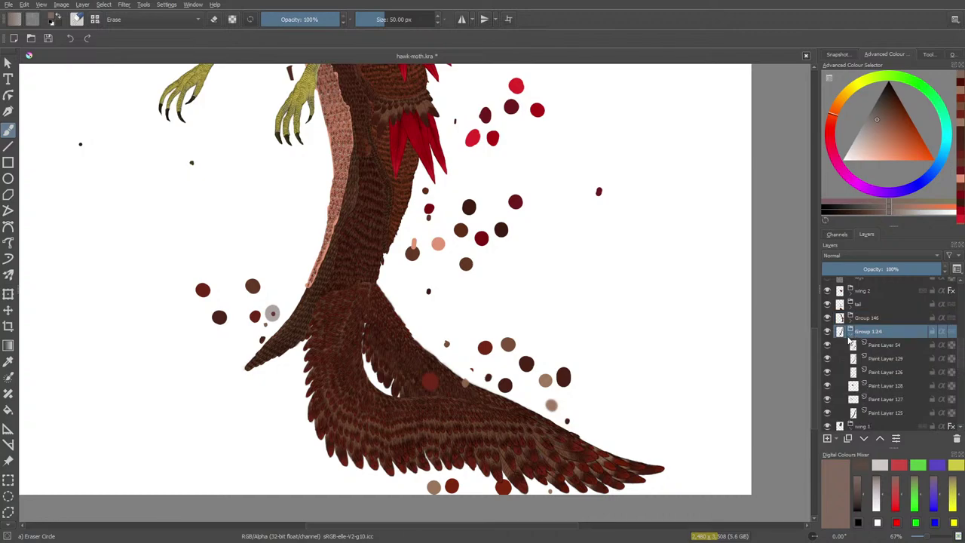
{"action": "left_click", "coordinate": [829, 345]}
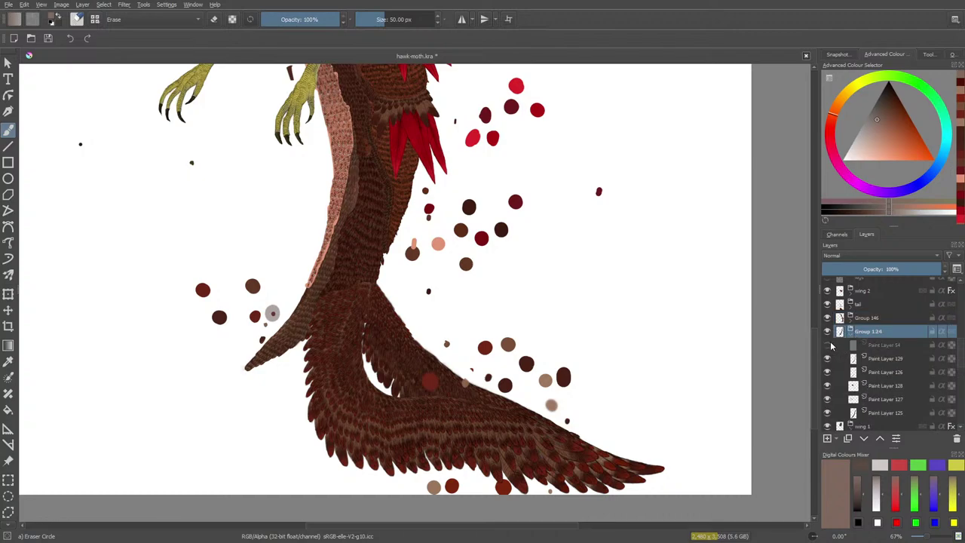
{"action": "left_click", "coordinate": [828, 346]}
{"action": "left_click", "coordinate": [828, 359]}
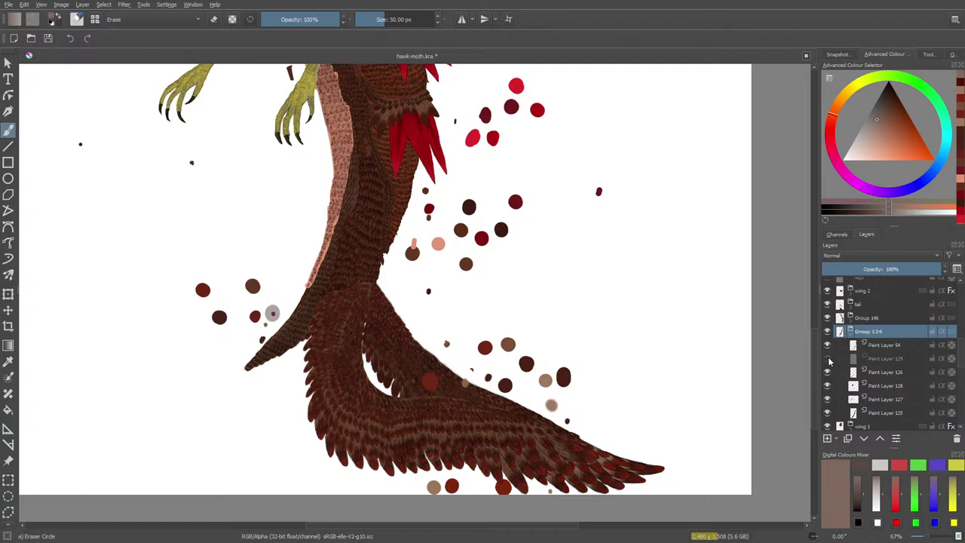
{"action": "left_click", "coordinate": [828, 359]}
{"action": "left_click", "coordinate": [828, 373]}
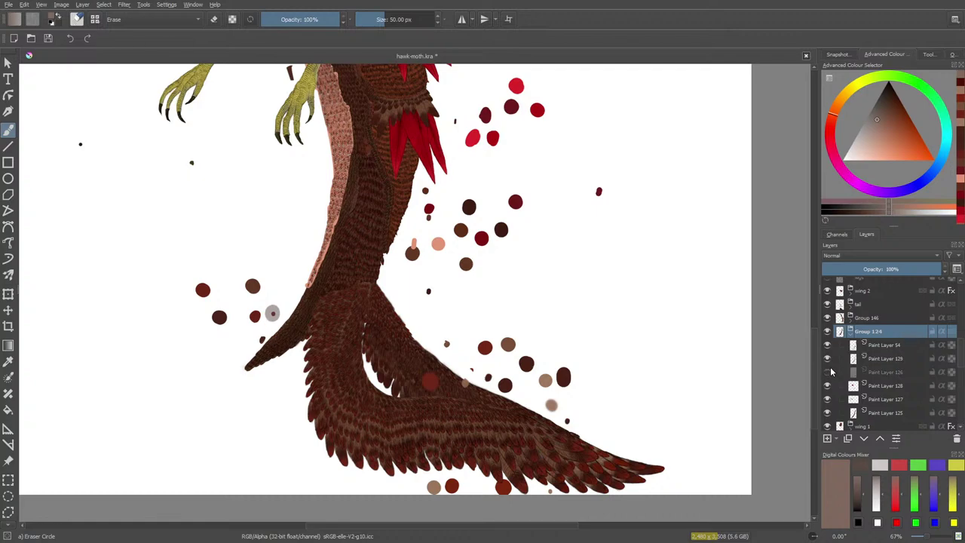
{"action": "left_click", "coordinate": [828, 373]}
{"action": "left_click", "coordinate": [843, 371]}
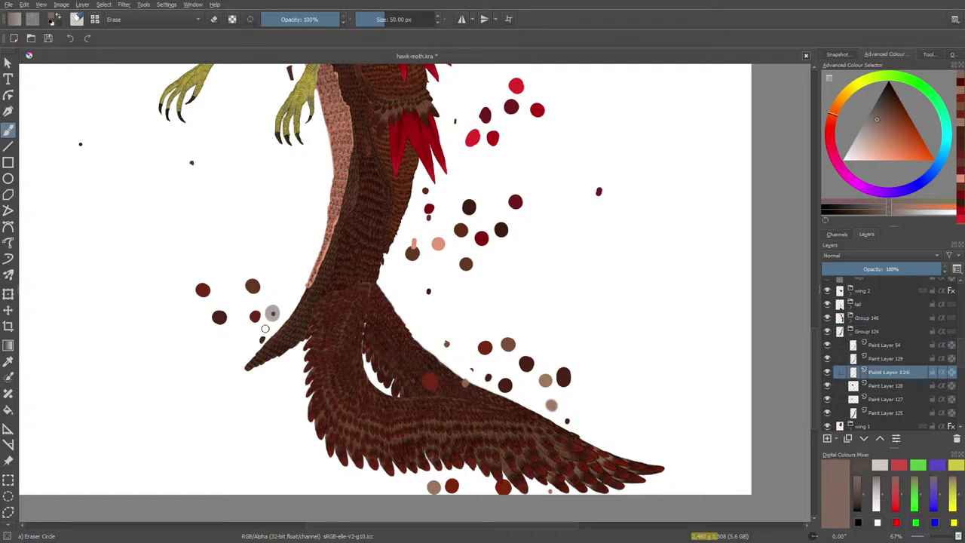
Step: Toggle Paint Layer 128 and erase the small dark red spot beside the grey one from that layer
{"action": "left_click", "coordinate": [828, 387]}
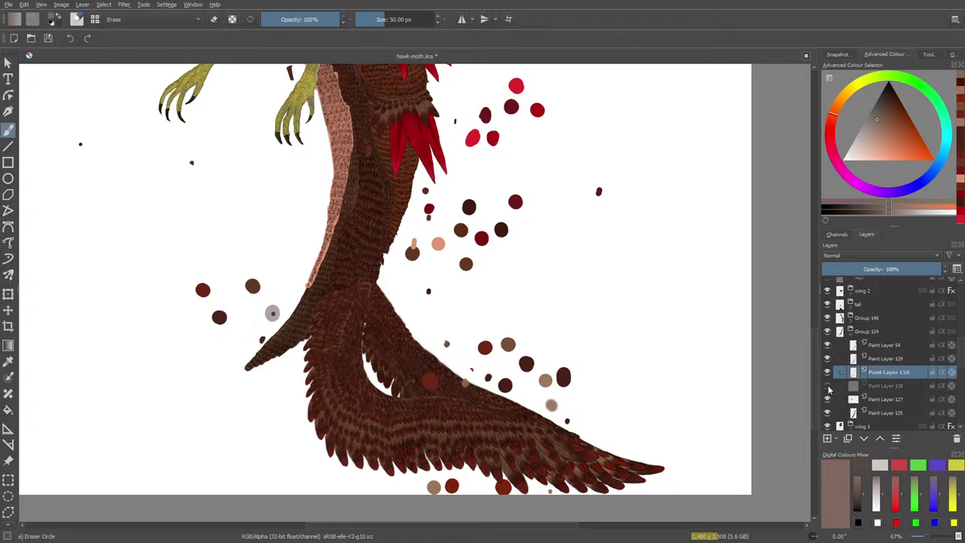
{"action": "left_click", "coordinate": [828, 386]}
{"action": "left_click", "coordinate": [879, 386]}
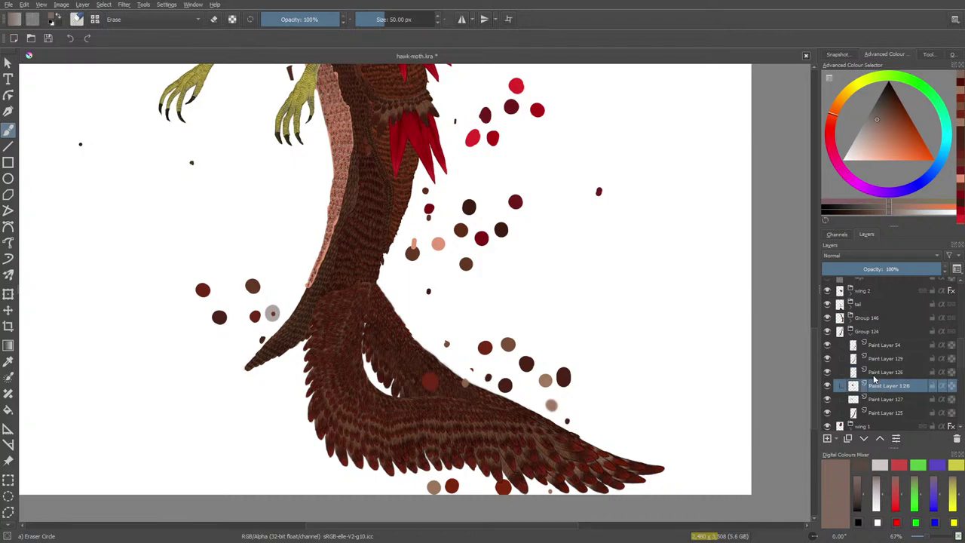
{"action": "left_click", "coordinate": [255, 315]}
Step: Check Paint Layers 127 and 125, then erase the grey spot and the small dark spot near the body's pointed tip from Paint Layer 125
{"action": "left_click", "coordinate": [829, 399]}
{"action": "left_click", "coordinate": [828, 413]}
{"action": "left_click", "coordinate": [828, 414]}
{"action": "left_click", "coordinate": [877, 414]}
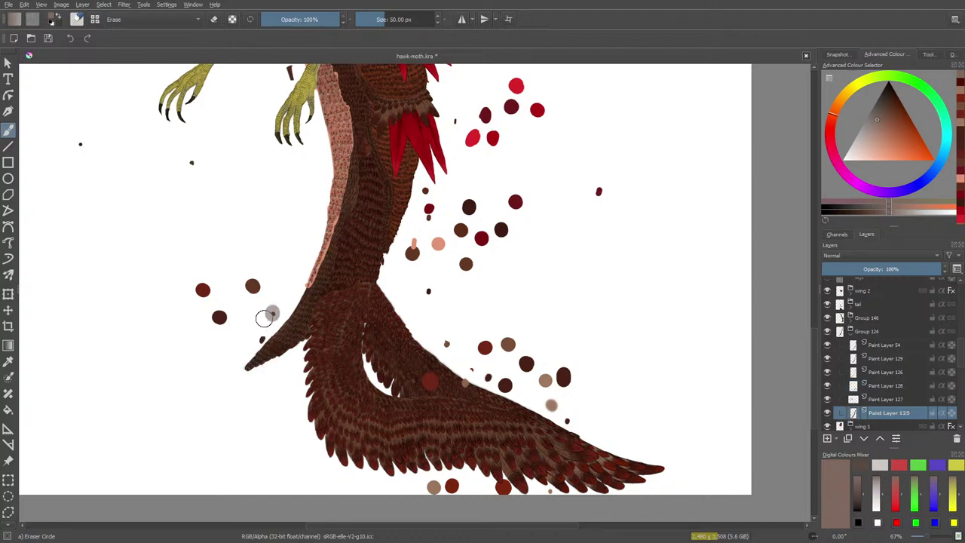
{"action": "mouse_move", "coordinate": [267, 316]}
{"action": "left_mouse_down"}
{"action": "mouse_move", "coordinate": [276, 309]}
{"action": "mouse_move", "coordinate": [252, 340]}
{"action": "mouse_move", "coordinate": [264, 332]}
{"action": "left_mouse_up"}
{"action": "scroll", "coordinate": [829, 368], "scroll_direction": "down", "scroll_amount": 3}
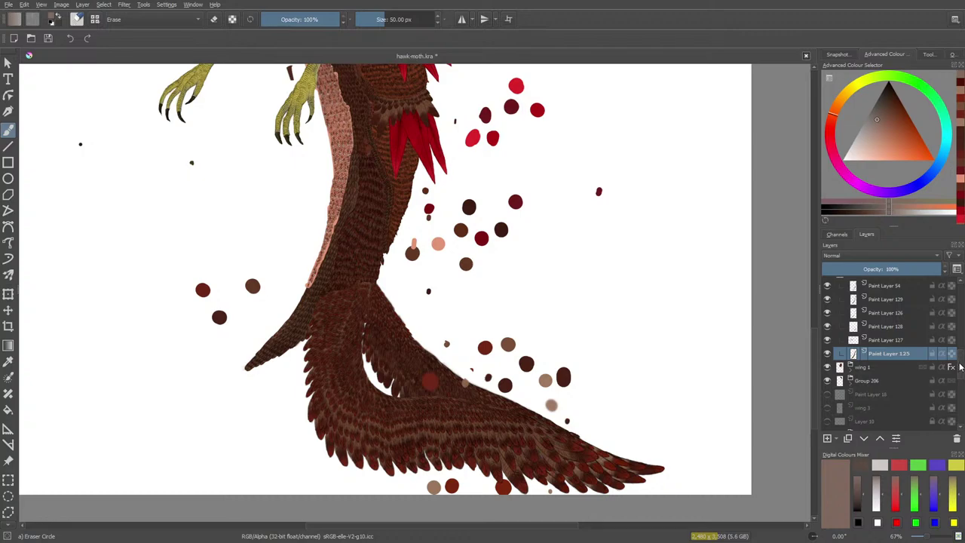
Step: Collapse Group 124, toggle Group 146 to check which spots it holds, and expand that group
{"action": "left_click_drag", "start_coordinate": [960, 363], "coordinate": [959, 342]}
{"action": "left_click", "coordinate": [850, 408]}
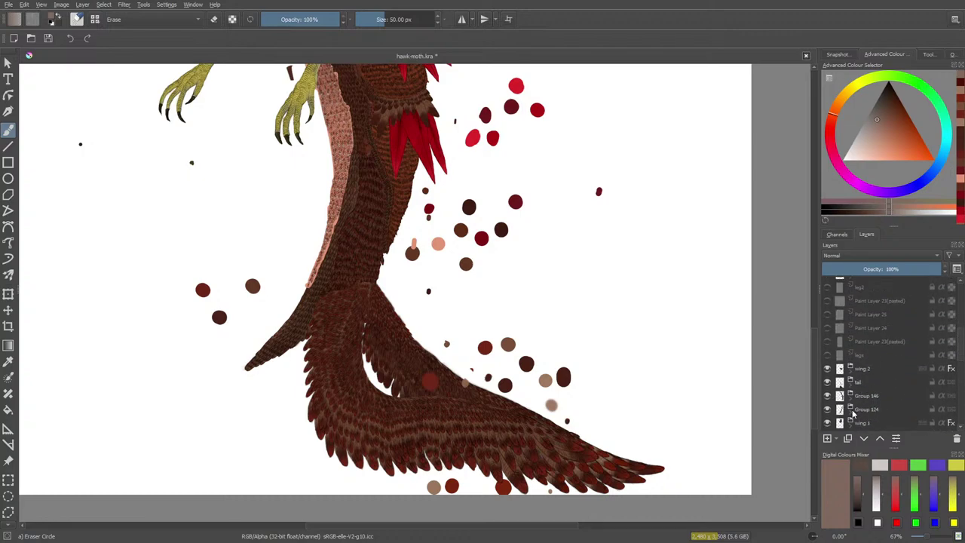
{"action": "left_click", "coordinate": [828, 396]}
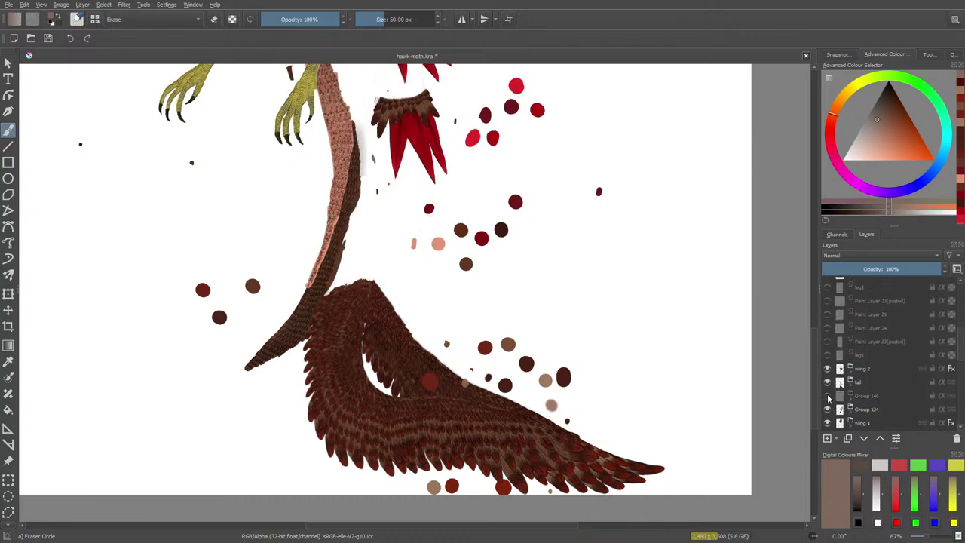
{"action": "left_click", "coordinate": [829, 396]}
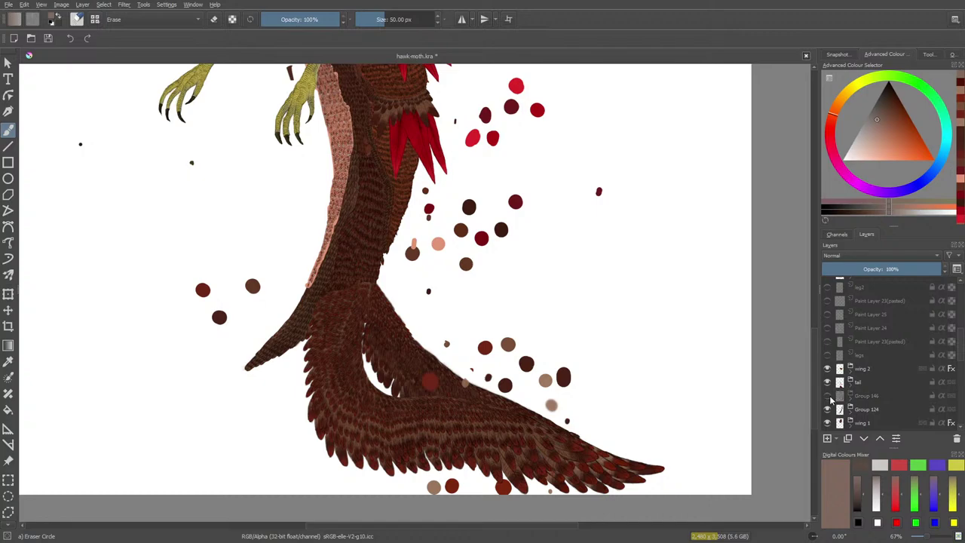
{"action": "left_click", "coordinate": [830, 399]}
{"action": "left_click", "coordinate": [829, 397]}
{"action": "left_click", "coordinate": [850, 395]}
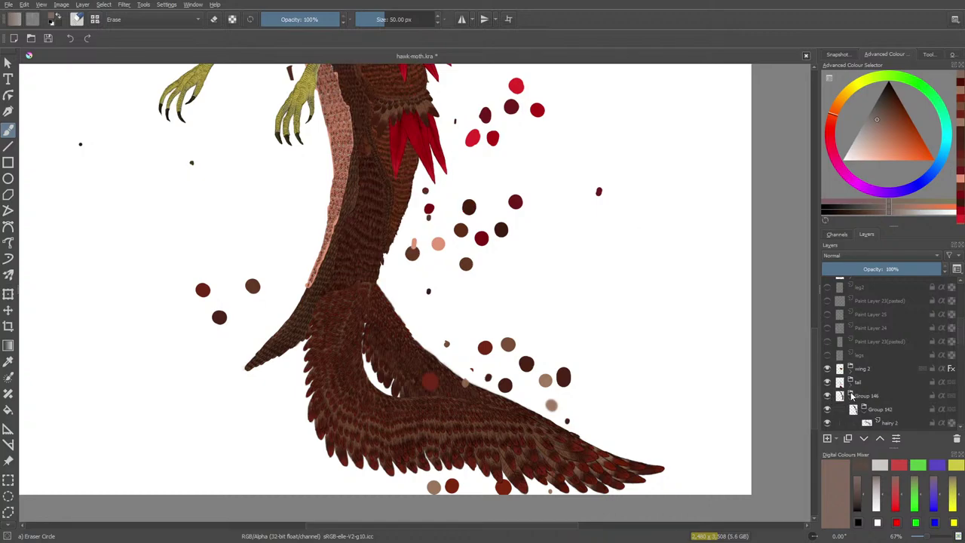
{"action": "scroll", "coordinate": [952, 360], "scroll_direction": "down", "scroll_amount": 2}
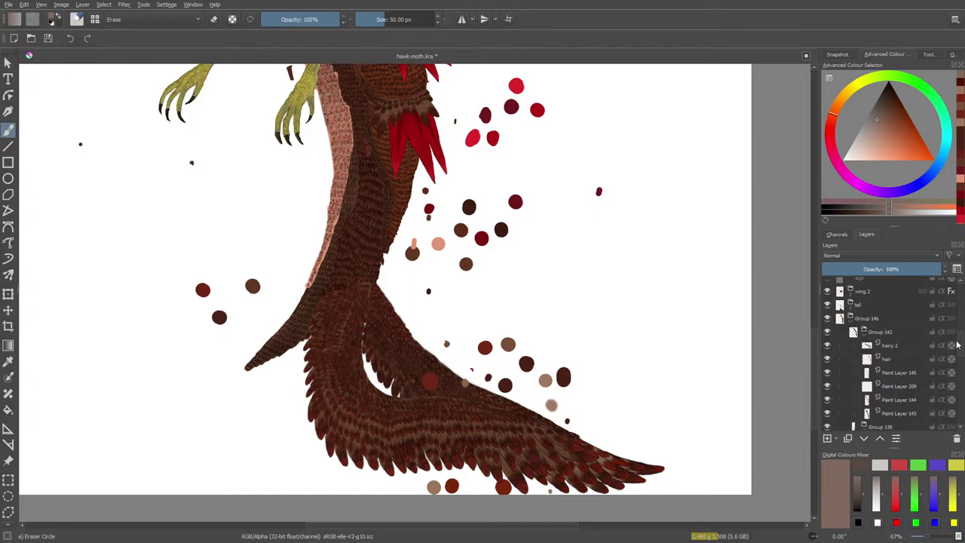
Step: Toggle the hairy 2, hair and Paint Layer 145 layers in Group 142 to check them for stray colour spots
{"action": "scroll", "coordinate": [816, 351], "scroll_direction": "up", "scroll_amount": 5}
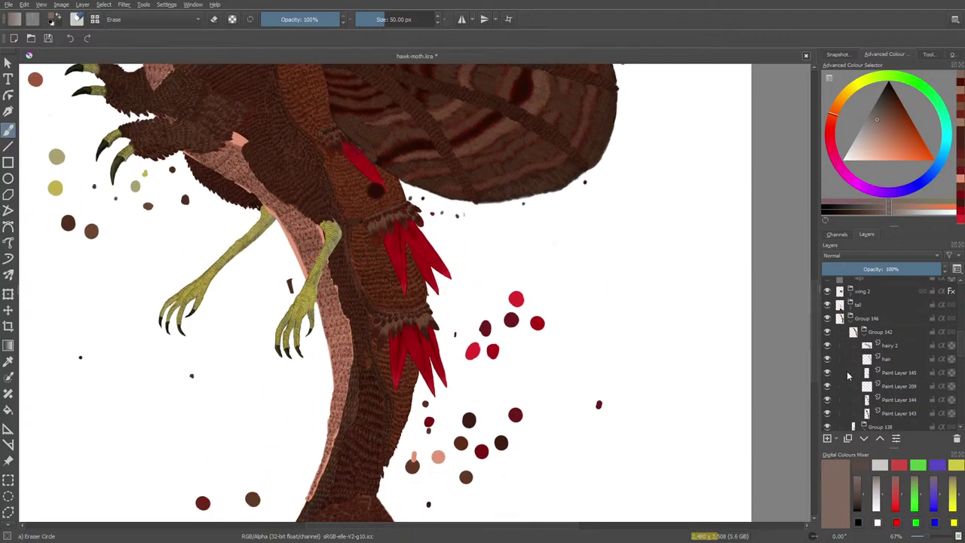
{"action": "left_click", "coordinate": [832, 346]}
{"action": "left_click", "coordinate": [832, 347]}
{"action": "left_click", "coordinate": [830, 360]}
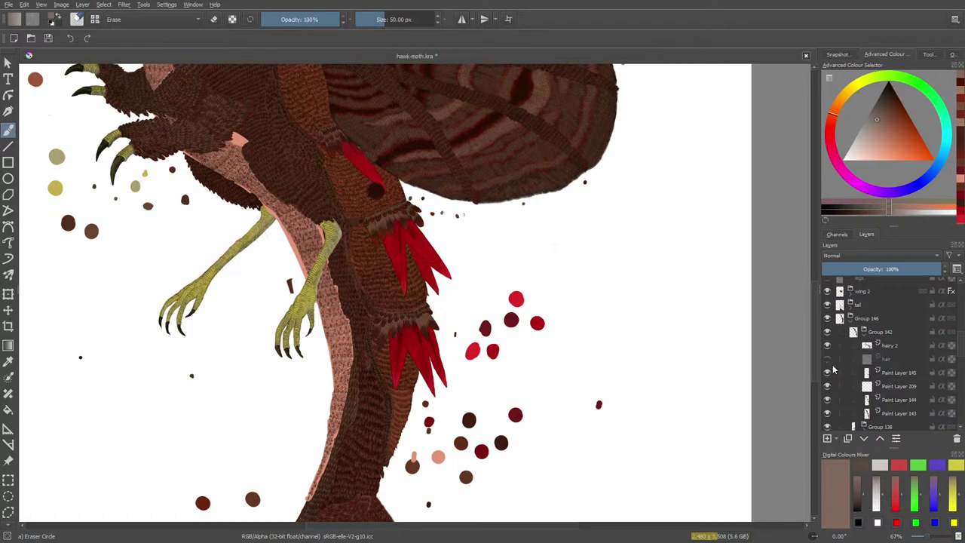
{"action": "left_click", "coordinate": [829, 360]}
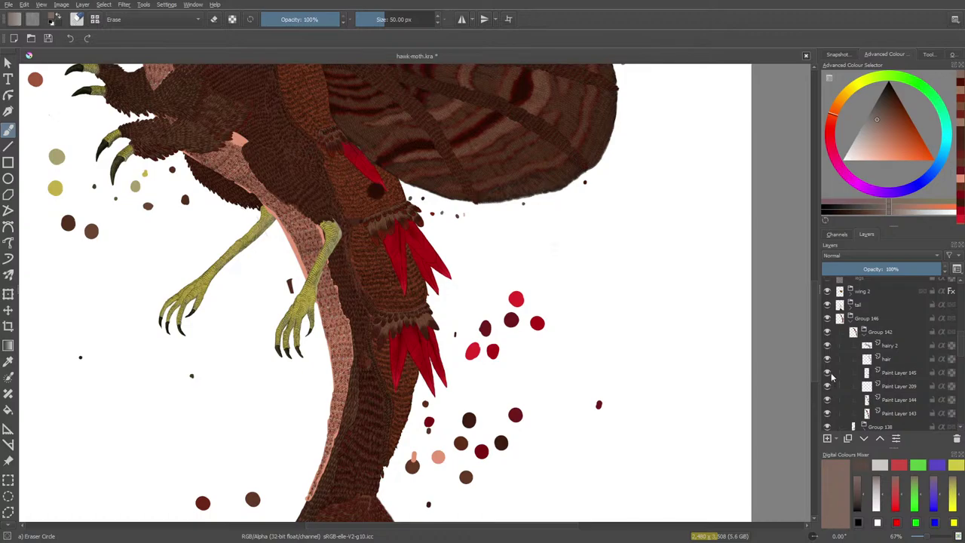
{"action": "left_click", "coordinate": [829, 373]}
{"action": "left_click", "coordinate": [829, 372]}
{"action": "left_click", "coordinate": [829, 372]}
{"action": "left_click", "coordinate": [829, 372]}
Step: Toggle Paint Layers 209 and 144 in Group 142 to check whether they hold any of the spots beside the body
{"action": "left_click", "coordinate": [892, 373]}
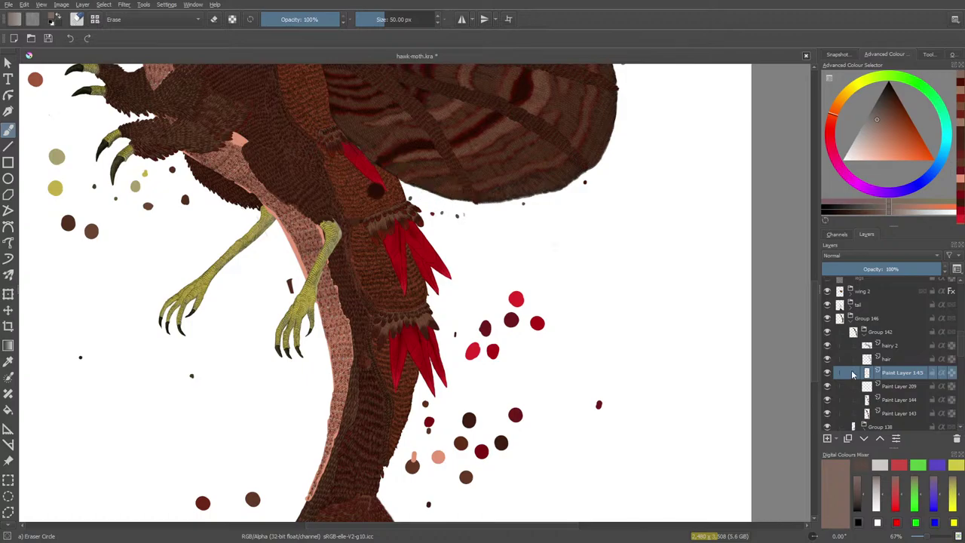
{"action": "left_click", "coordinate": [881, 386]}
{"action": "left_click", "coordinate": [828, 387]}
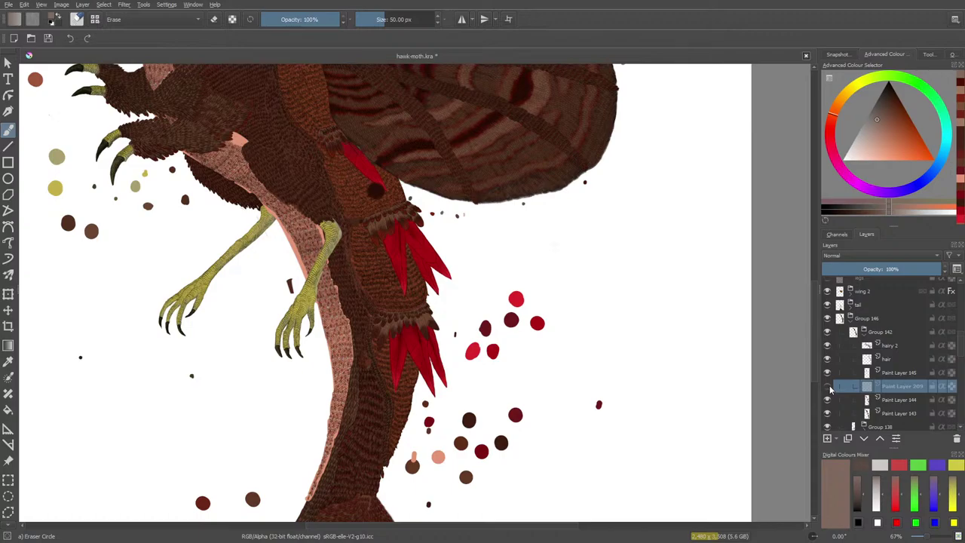
{"action": "left_click", "coordinate": [829, 388]}
{"action": "left_click", "coordinate": [828, 400]}
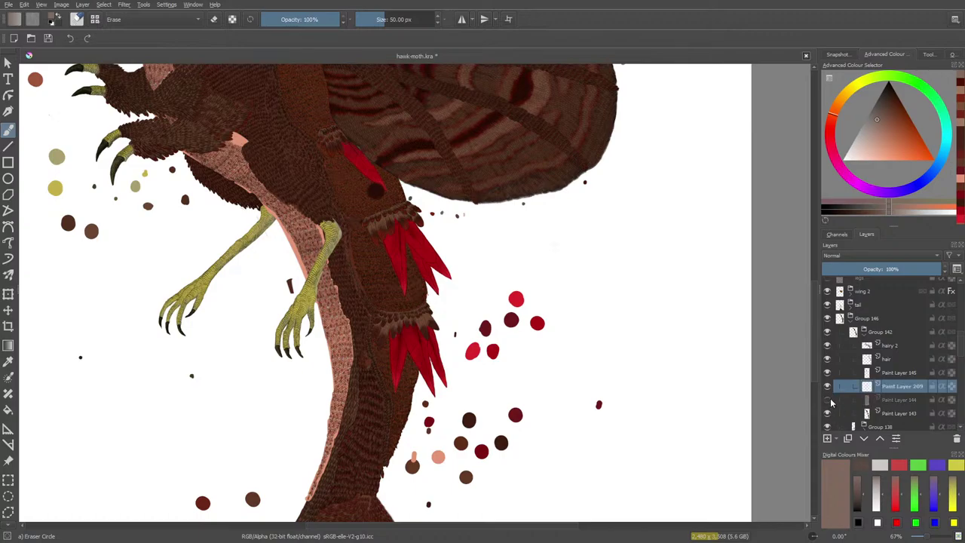
{"action": "left_click", "coordinate": [829, 401]}
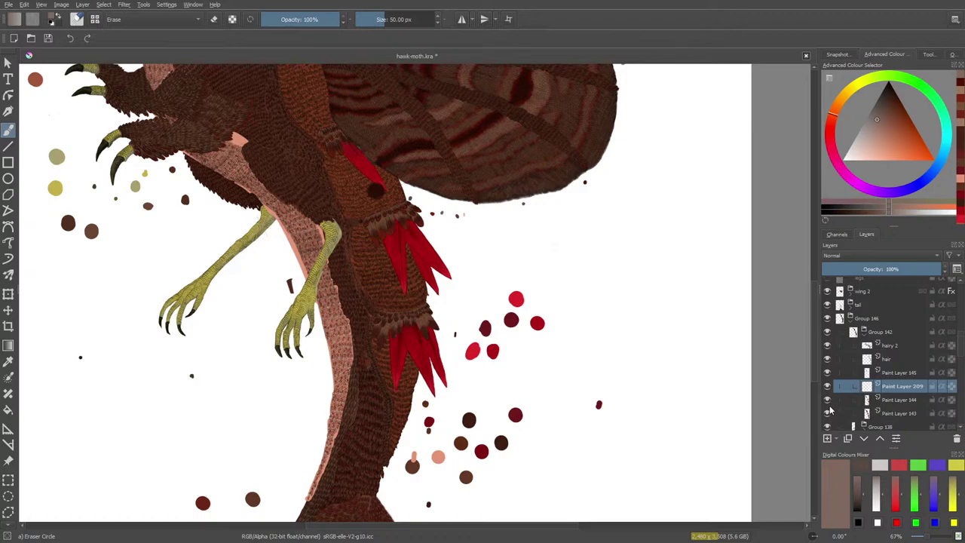
{"action": "left_click", "coordinate": [829, 400]}
{"action": "left_click", "coordinate": [829, 400]}
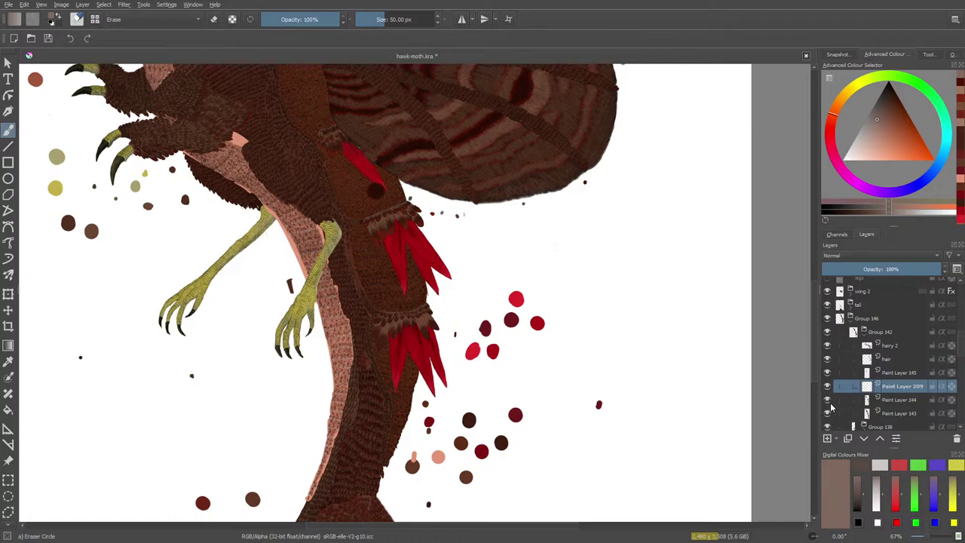
Step: Toggle Paint Layer 143 and erase the small dark spot just below the lowest red feathers from that layer
{"action": "left_click", "coordinate": [830, 414]}
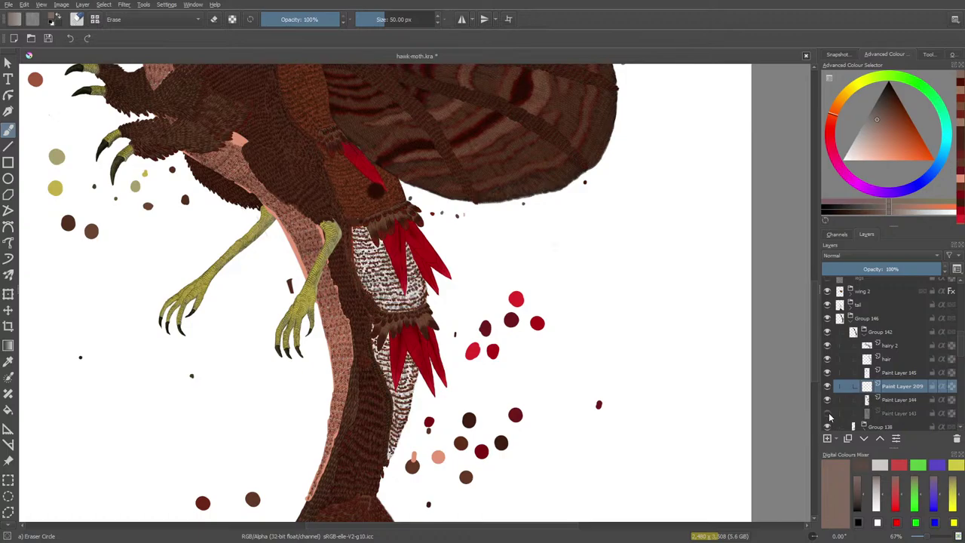
{"action": "left_click", "coordinate": [830, 414]}
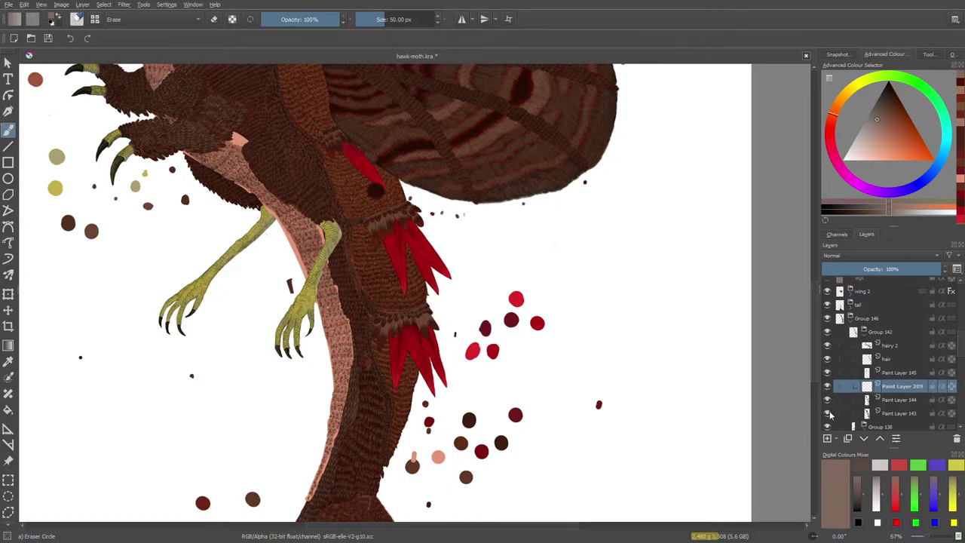
{"action": "left_click", "coordinate": [882, 414]}
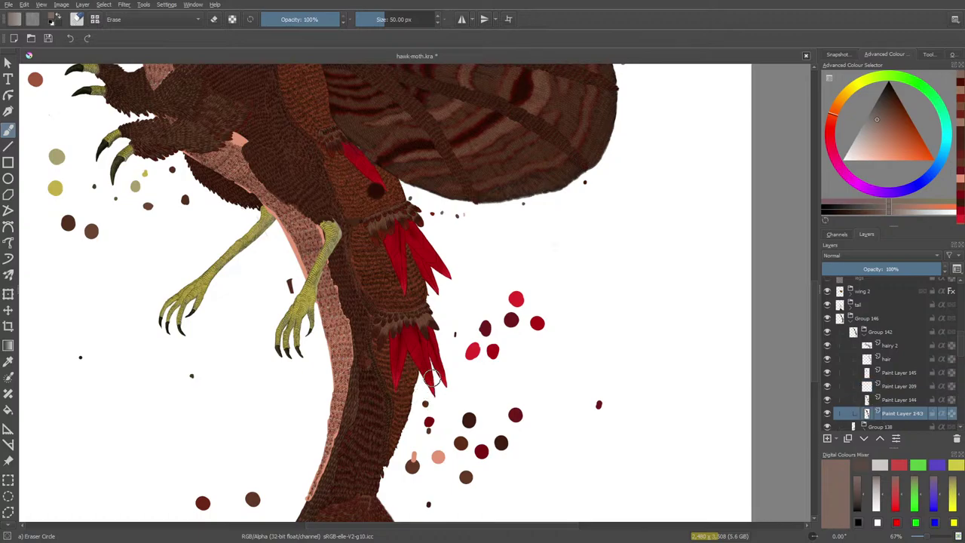
{"action": "left_click", "coordinate": [425, 404]}
{"action": "left_click", "coordinate": [831, 415]}
{"action": "left_click", "coordinate": [831, 415]}
Step: Toggle Group 146 again and recheck Paint Layers 143, 144, 209, 145 and hair for its remaining spots
{"action": "left_click", "coordinate": [829, 317]}
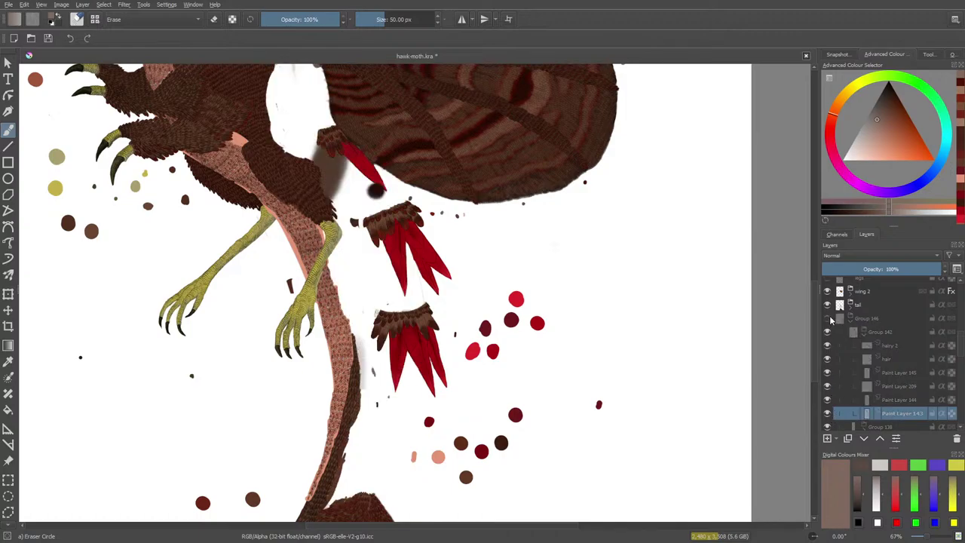
{"action": "left_click", "coordinate": [830, 317]}
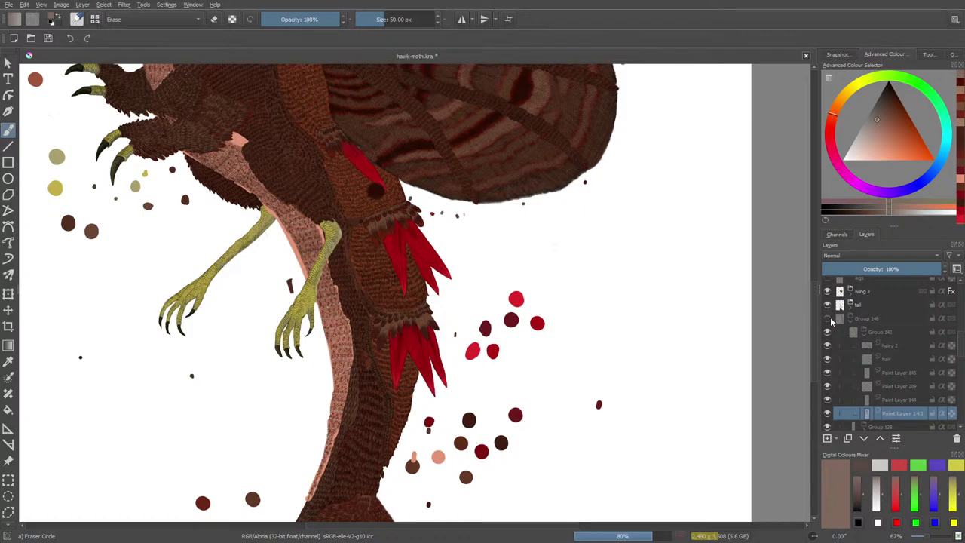
{"action": "left_click", "coordinate": [830, 317]}
{"action": "left_click", "coordinate": [831, 319]}
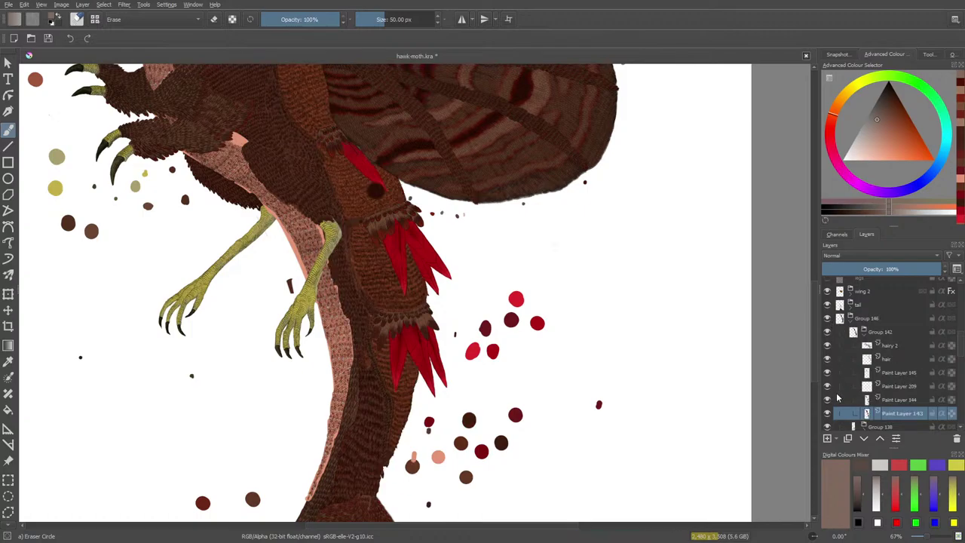
{"action": "left_click", "coordinate": [829, 414]}
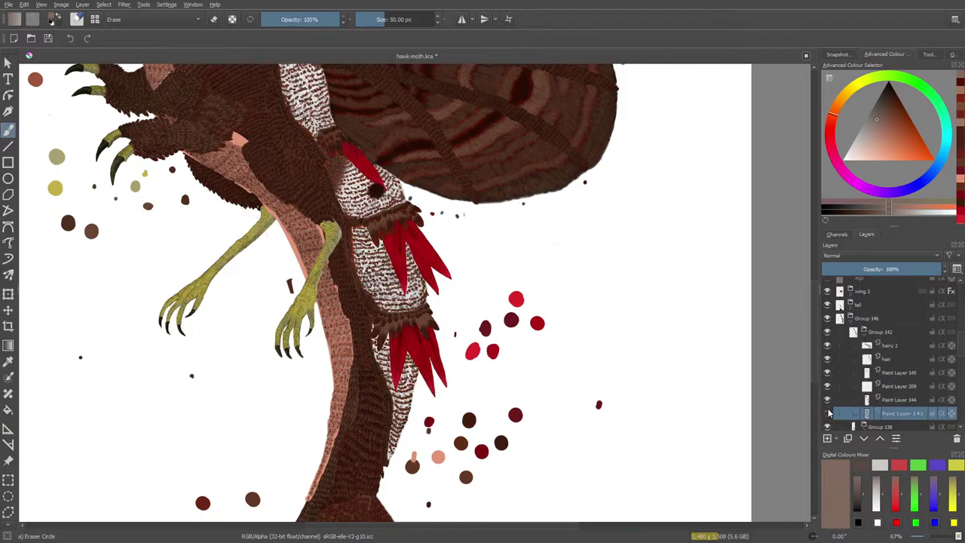
{"action": "left_click", "coordinate": [829, 414]}
{"action": "left_click", "coordinate": [828, 399]}
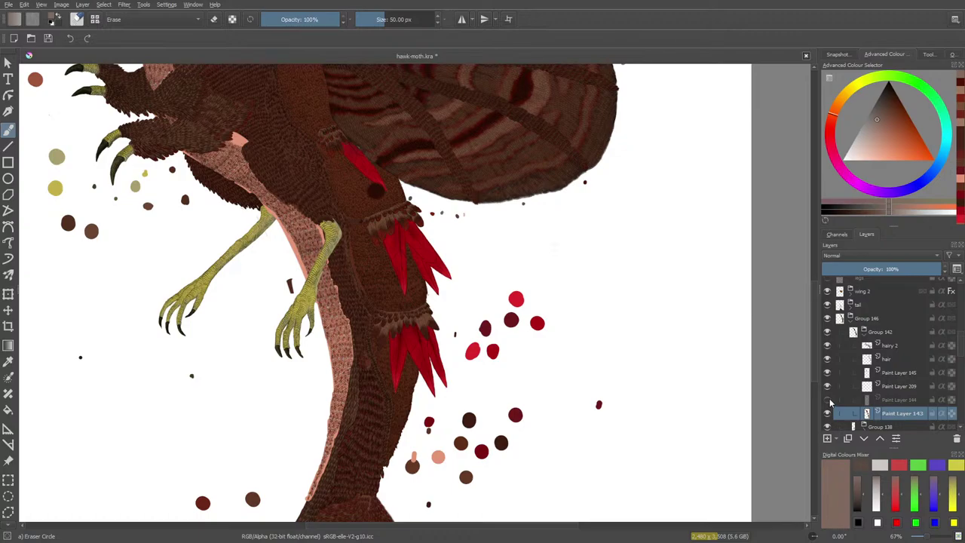
{"action": "left_click", "coordinate": [829, 399]}
{"action": "left_click", "coordinate": [829, 386]}
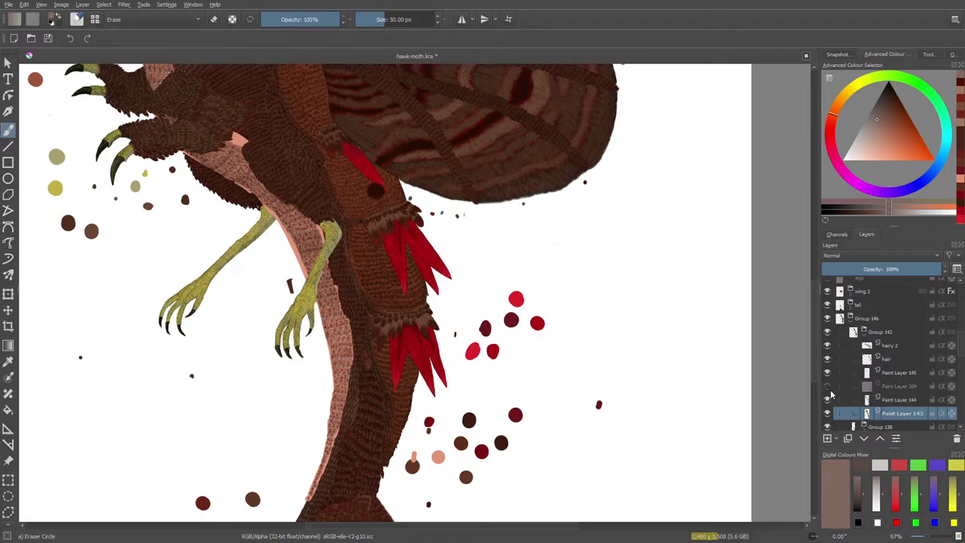
{"action": "left_click", "coordinate": [829, 386]}
{"action": "left_click", "coordinate": [829, 386]}
{"action": "left_click", "coordinate": [830, 383]}
{"action": "left_click", "coordinate": [828, 374]}
{"action": "left_click", "coordinate": [829, 372]}
{"action": "left_click", "coordinate": [828, 359]}
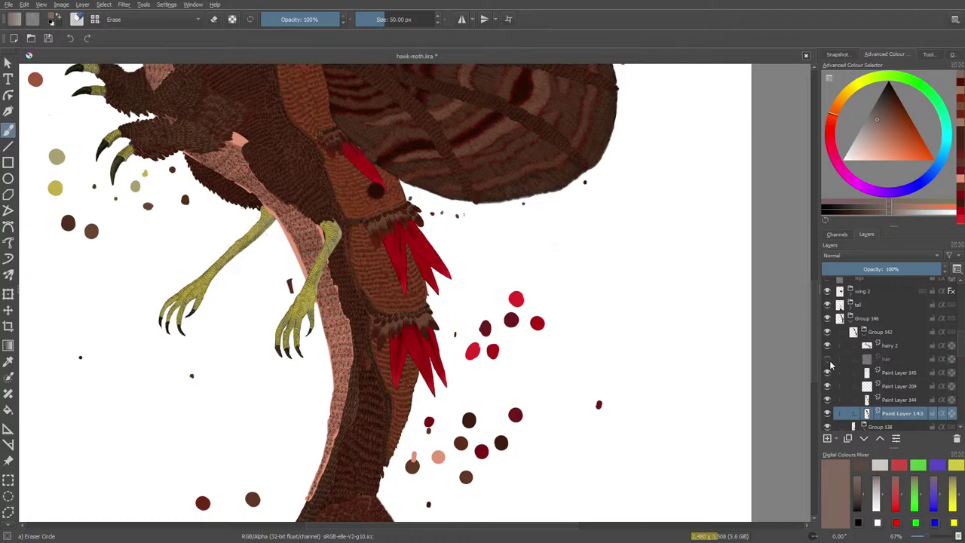
Step: Toggle Group 138 and Group 134 to check them for the spots beside the lower body, and expand Group 134
{"action": "scroll", "coordinate": [956, 354], "scroll_direction": "down", "scroll_amount": 3}
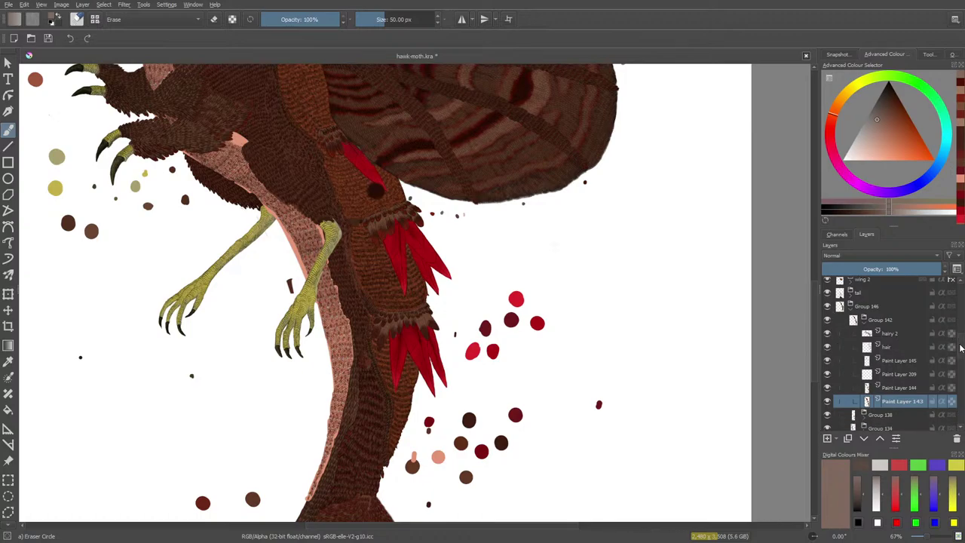
{"action": "scroll", "coordinate": [959, 360], "scroll_direction": "up", "scroll_amount": 1}
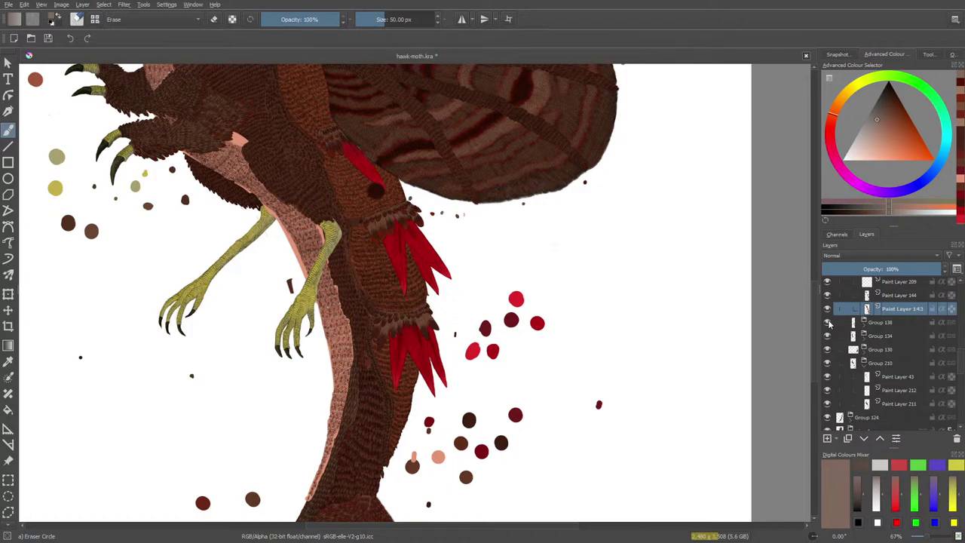
{"action": "left_click", "coordinate": [829, 323]}
{"action": "left_click", "coordinate": [829, 323]}
{"action": "left_click", "coordinate": [828, 336]}
{"action": "left_click", "coordinate": [828, 336]}
{"action": "left_click", "coordinate": [862, 336]}
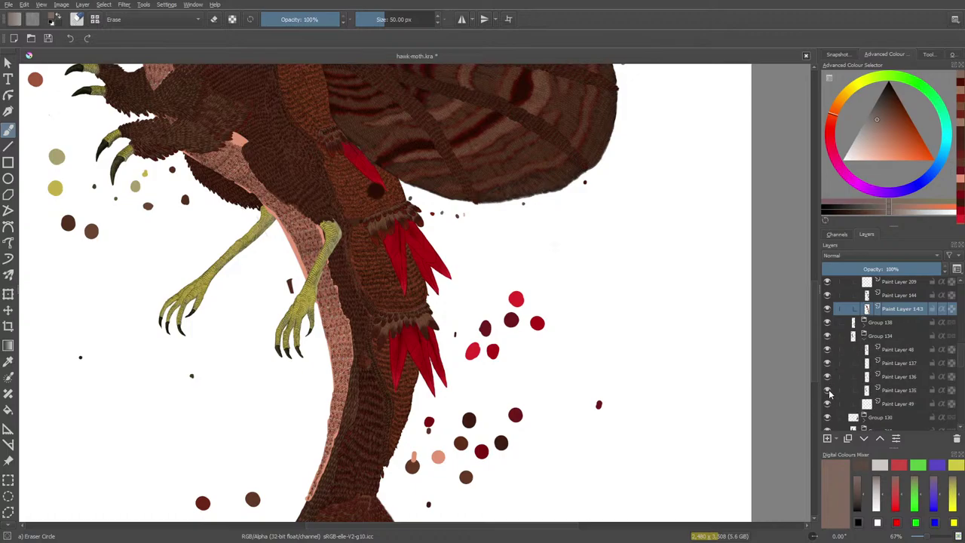
Step: Toggle Paint Layer 135 and erase its dark spots beside the lower body from that layer
{"action": "left_click", "coordinate": [829, 391]}
{"action": "left_click", "coordinate": [829, 390]}
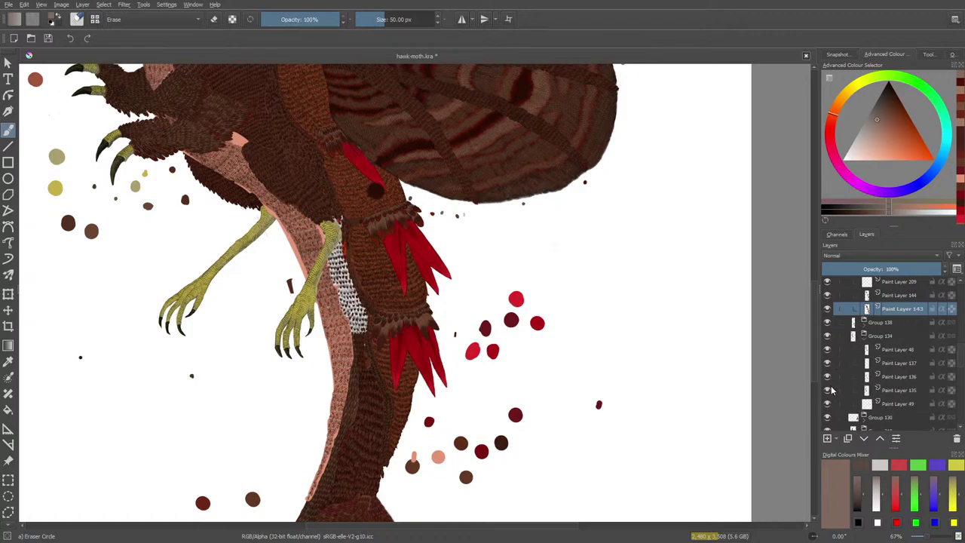
{"action": "left_click", "coordinate": [880, 389]}
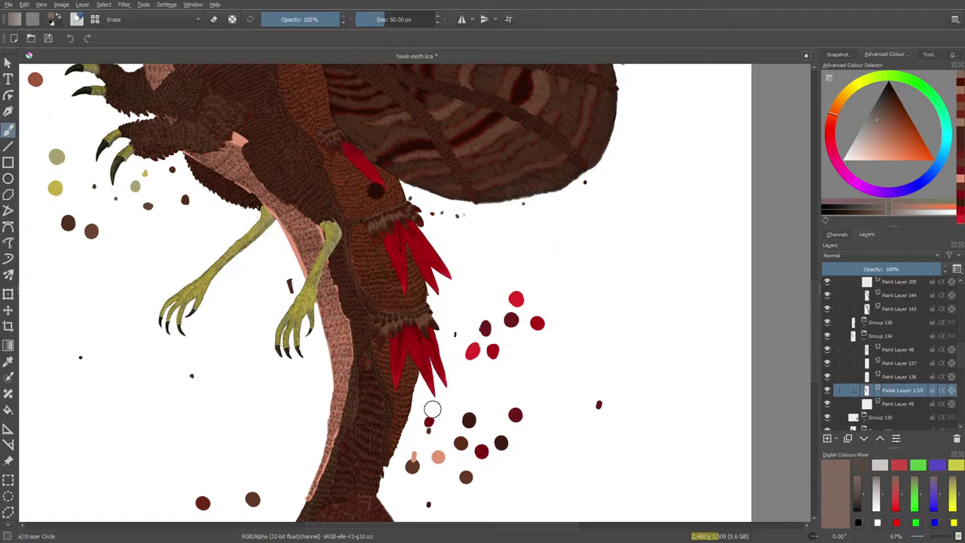
{"action": "left_click", "coordinate": [468, 420]}
{"action": "left_click", "coordinate": [828, 390]}
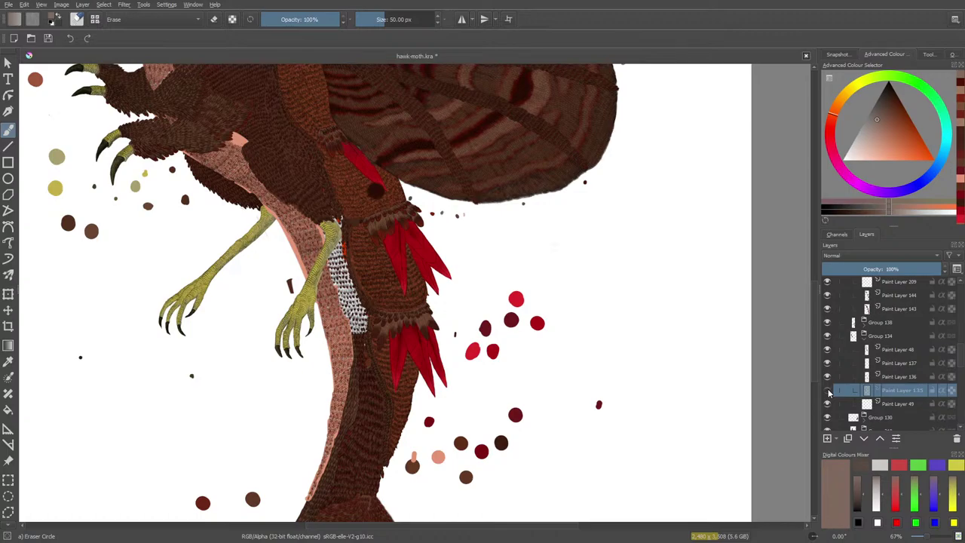
{"action": "left_click", "coordinate": [828, 391]}
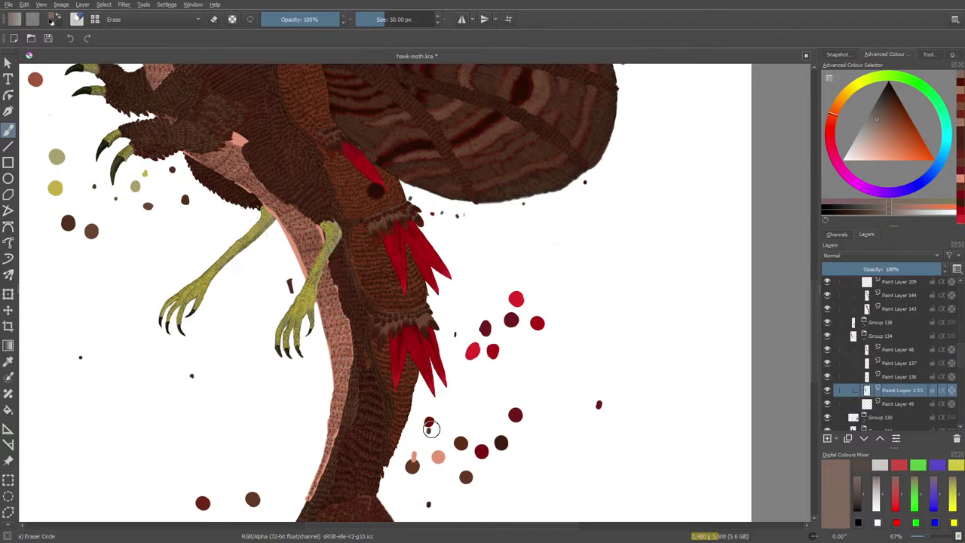
{"action": "left_click", "coordinate": [429, 503]}
Step: Lower the opacity of the swatch layer, Paint Layer 215, to 51%
{"action": "left_click_drag", "start_coordinate": [959, 356], "coordinate": [961, 420]}
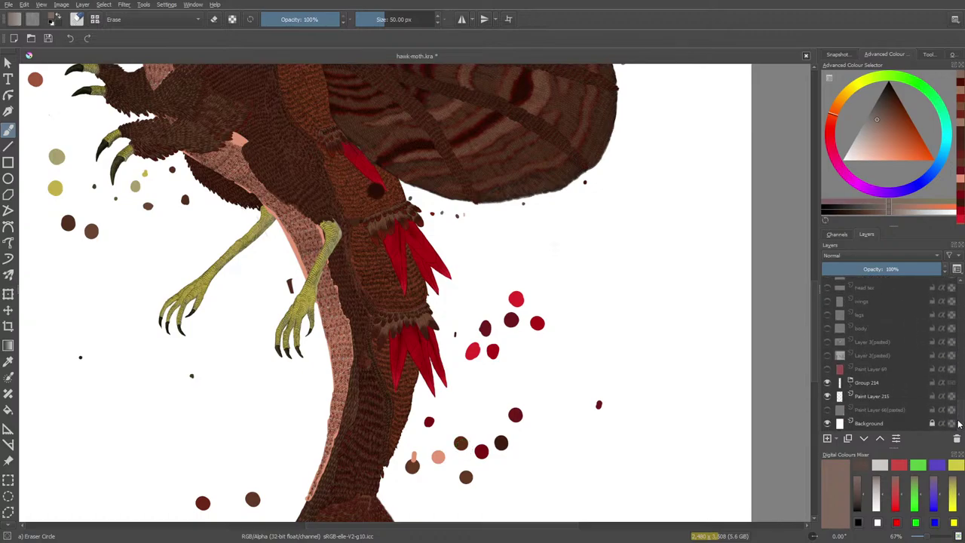
{"action": "left_click", "coordinate": [873, 396]}
{"action": "left_click_drag", "start_coordinate": [887, 264], "coordinate": [882, 269]}
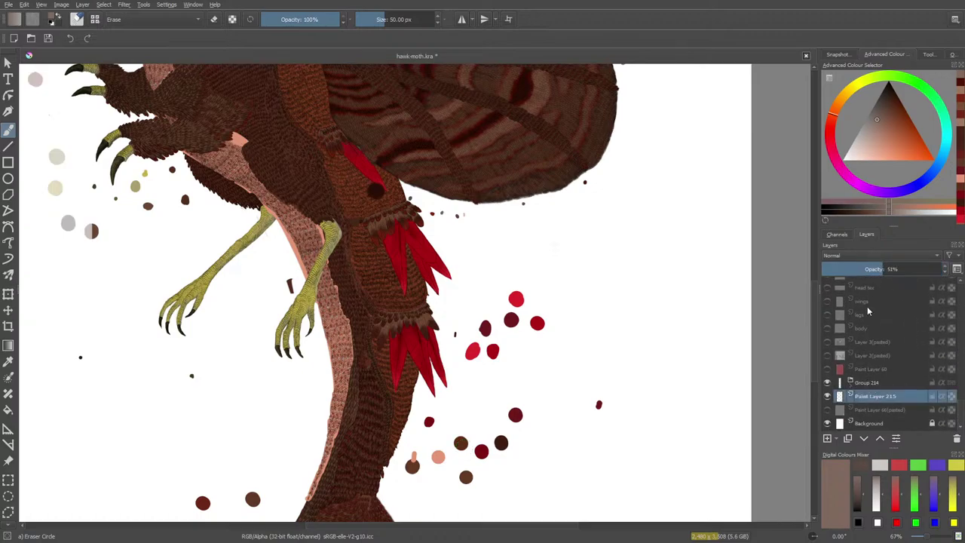
{"action": "mouse_move", "coordinate": [867, 306]}
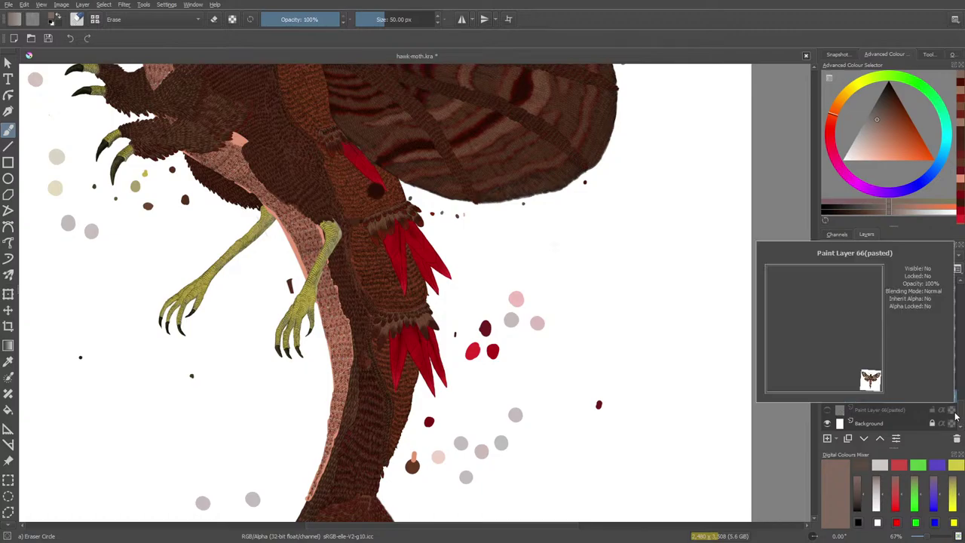
Step: Toggle Paint Layers 211, 212 and 43 and their Group 210 to check them for stray spots, and collapse the group
{"action": "left_click_drag", "start_coordinate": [960, 416], "coordinate": [949, 335]}
{"action": "scroll", "coordinate": [905, 354], "scroll_direction": "down", "scroll_amount": 5}
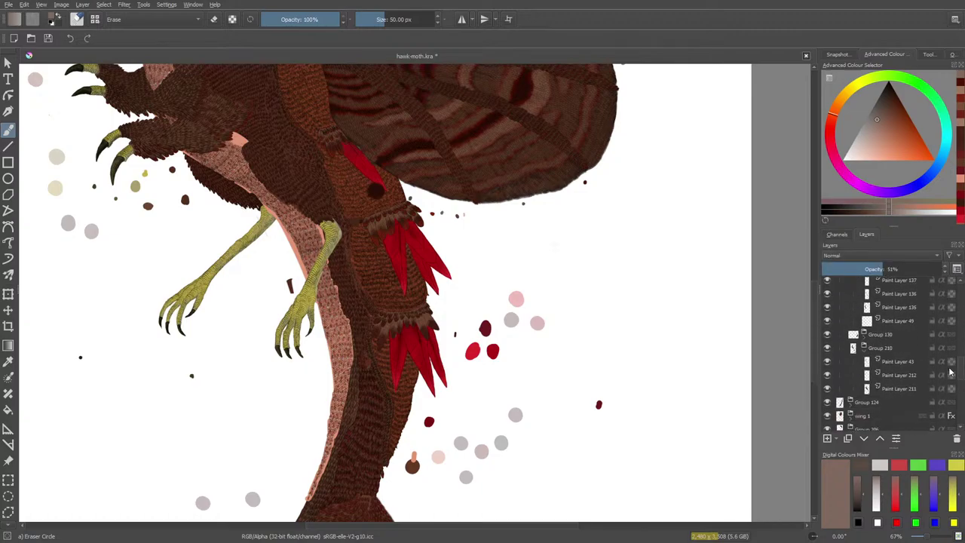
{"action": "left_click", "coordinate": [899, 389]}
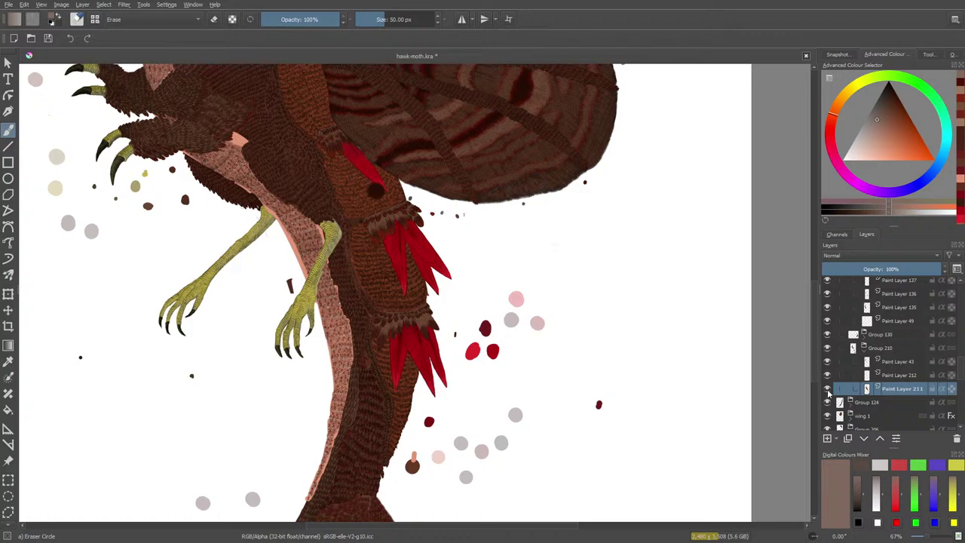
{"action": "left_click", "coordinate": [827, 390]}
{"action": "left_click", "coordinate": [828, 389]}
{"action": "left_click", "coordinate": [828, 375]}
{"action": "left_click", "coordinate": [828, 374]}
{"action": "left_click", "coordinate": [827, 362]}
{"action": "left_click", "coordinate": [827, 361]}
{"action": "left_click", "coordinate": [828, 349]}
{"action": "left_click", "coordinate": [828, 349]}
{"action": "left_click", "coordinate": [864, 348]}
{"action": "left_click", "coordinate": [835, 353]}
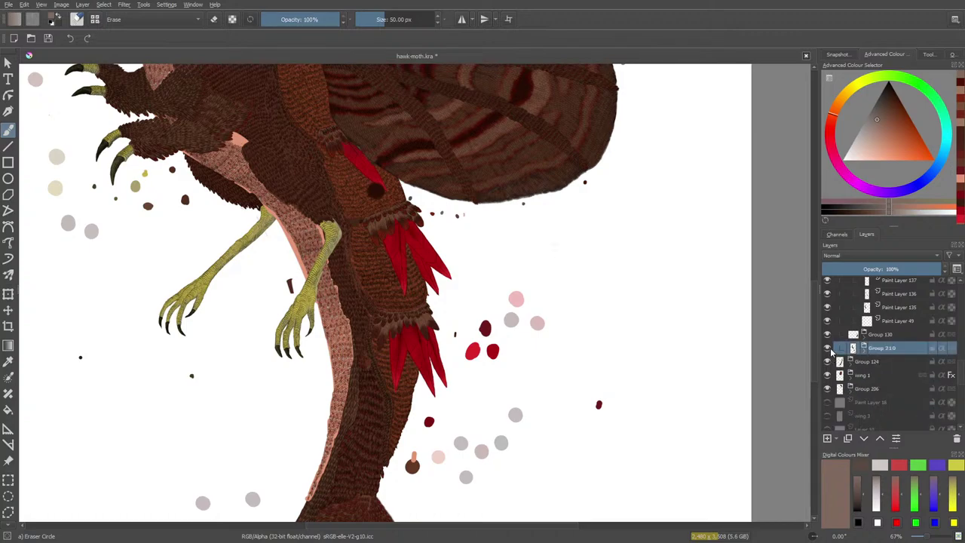
Step: Toggle Group 134 to recheck it for remaining spots beside the lower body, and collapse it
{"action": "left_click_drag", "start_coordinate": [958, 375], "coordinate": [956, 350]}
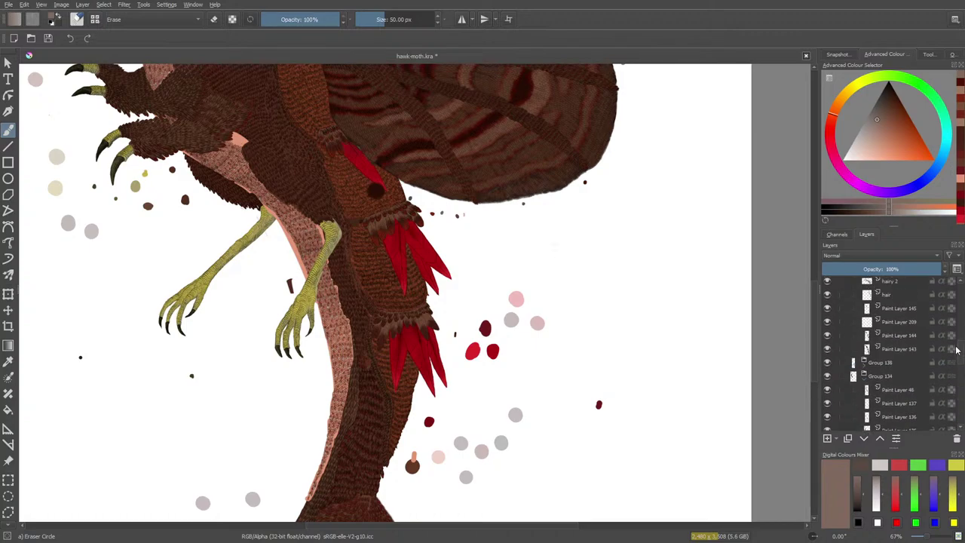
{"action": "left_click", "coordinate": [827, 376]}
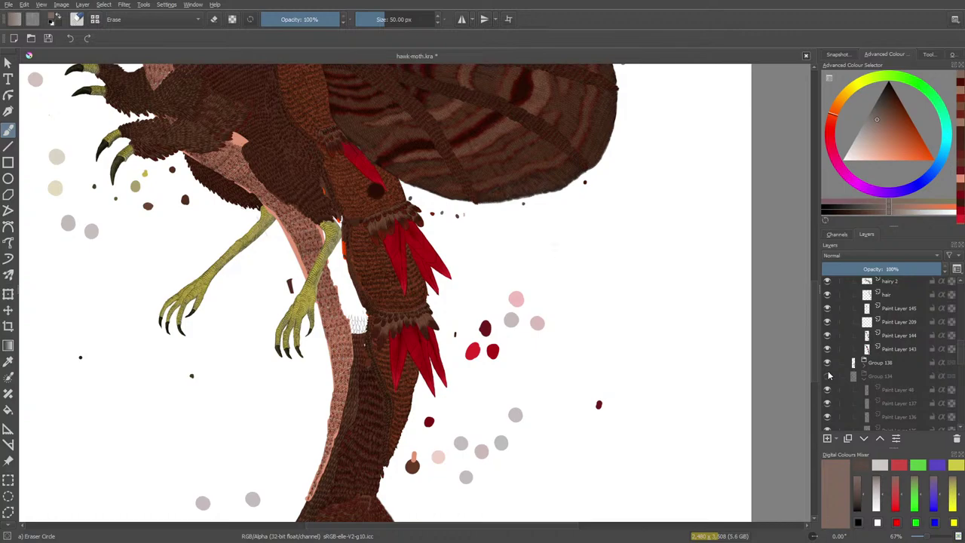
{"action": "left_click", "coordinate": [827, 376]}
{"action": "left_click", "coordinate": [862, 375]}
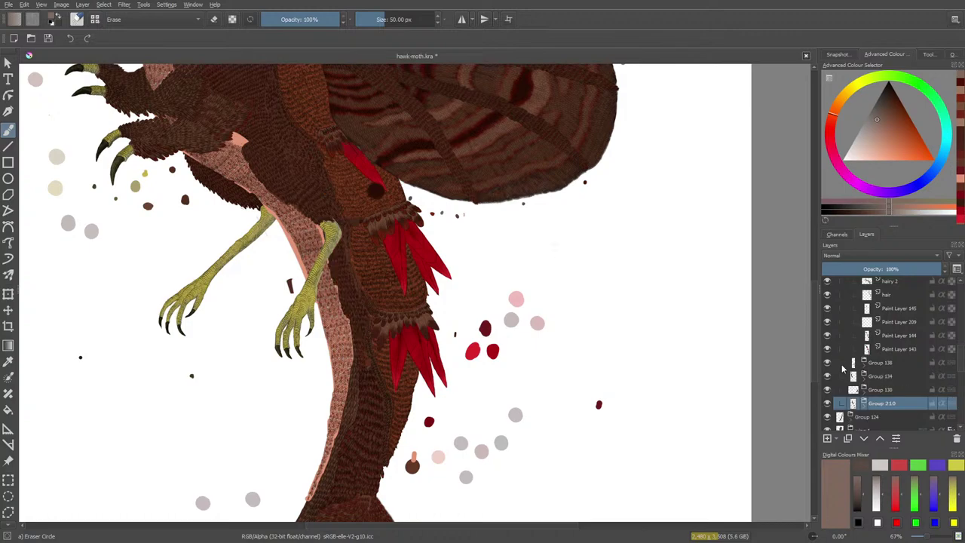
{"action": "left_click", "coordinate": [828, 377]}
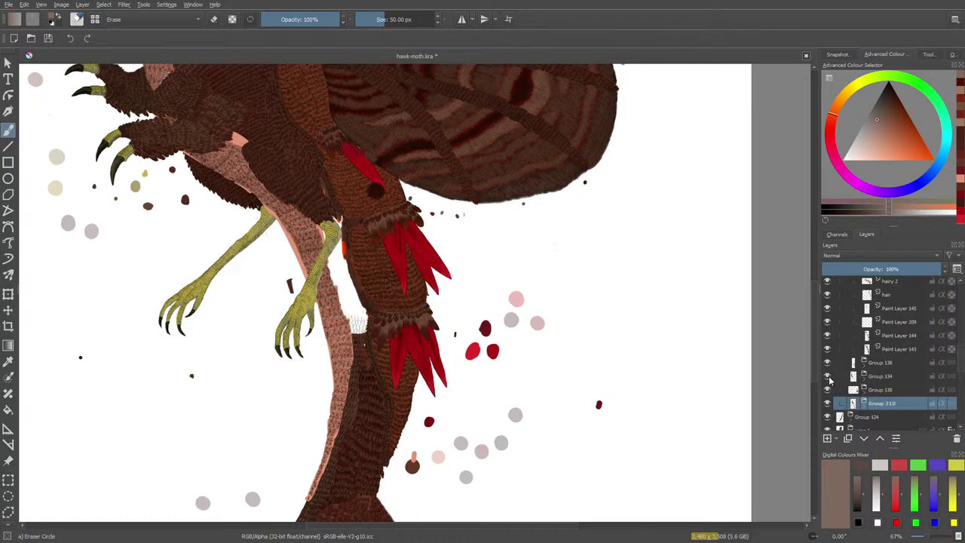
{"action": "left_click", "coordinate": [828, 377]}
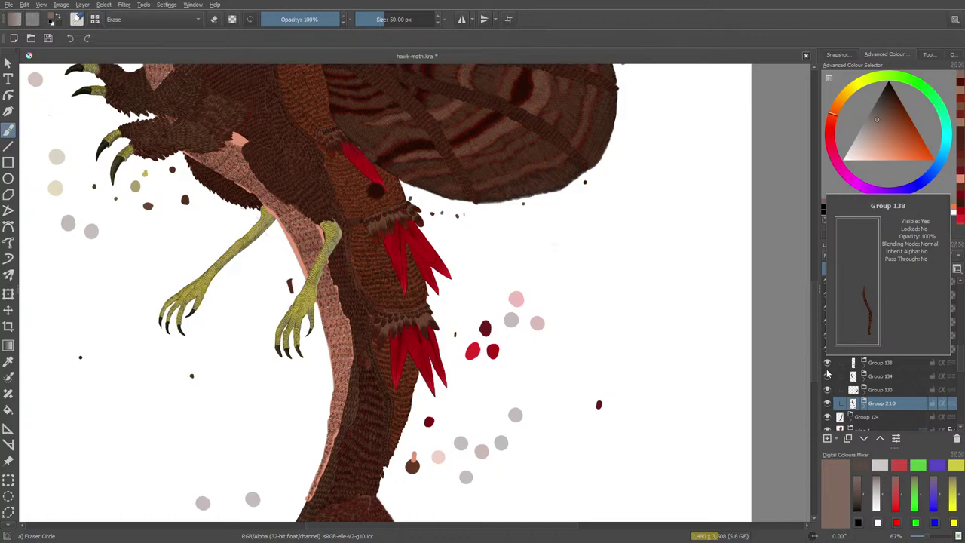
Step: Toggle Group 130 to check it for the brown spot beside the lower body, and expand the group
{"action": "left_click", "coordinate": [877, 390]}
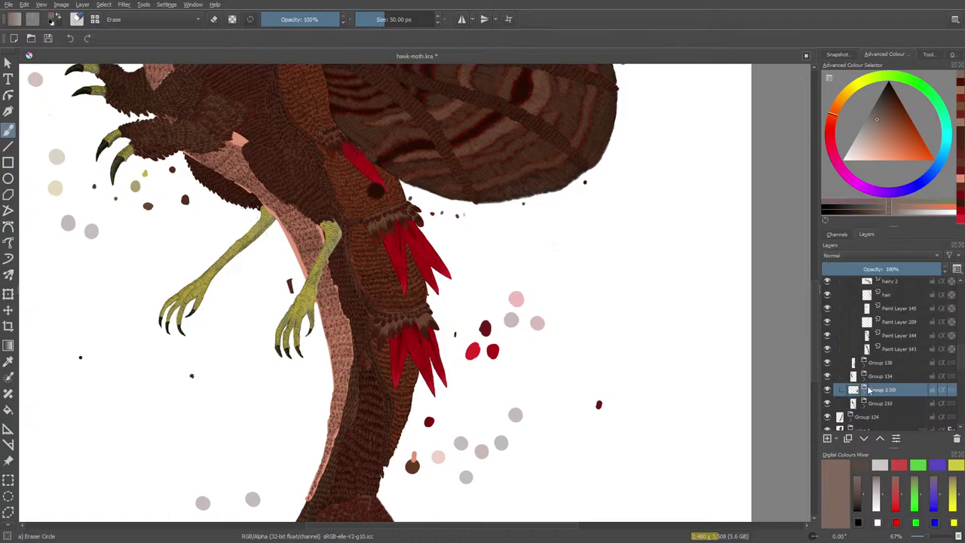
{"action": "left_click", "coordinate": [827, 390]}
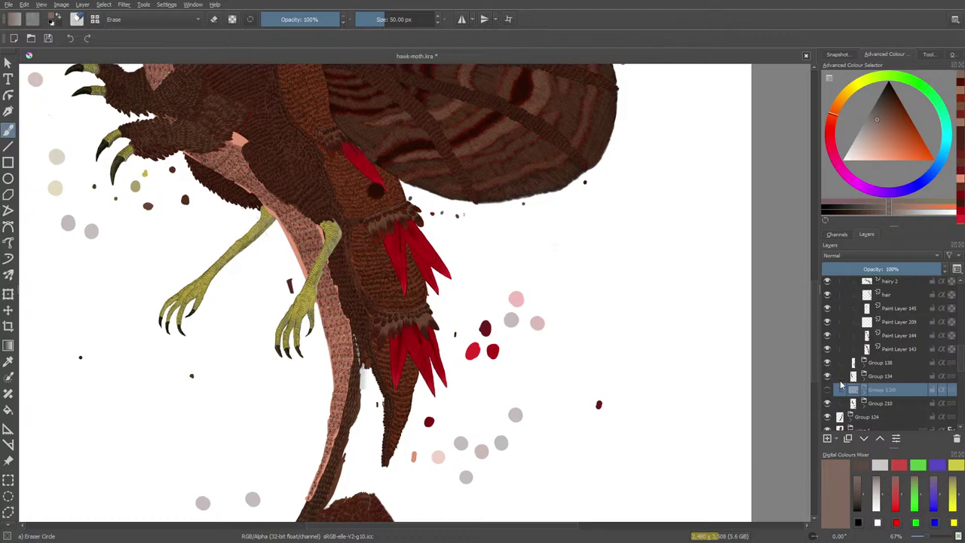
{"action": "left_click", "coordinate": [828, 390]}
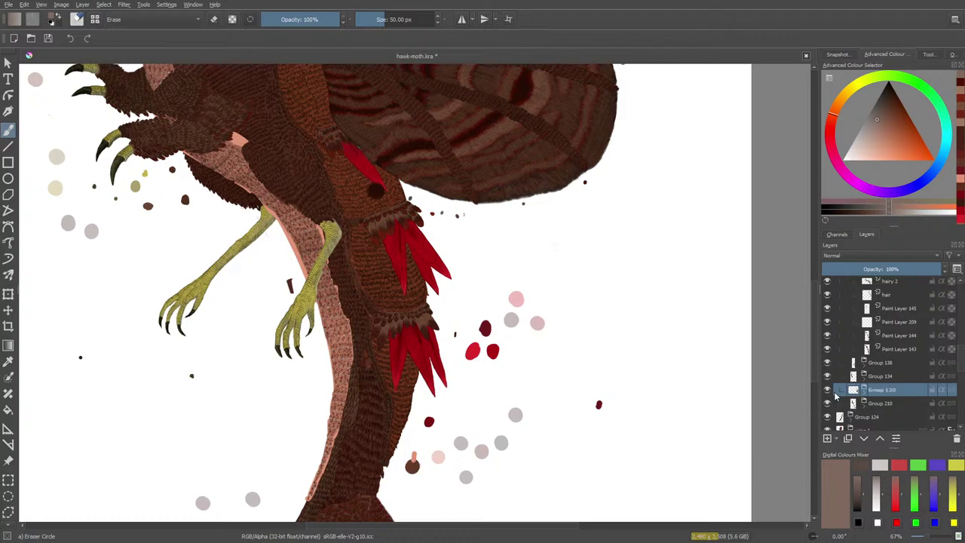
{"action": "left_click", "coordinate": [830, 391]}
{"action": "left_click", "coordinate": [829, 390]}
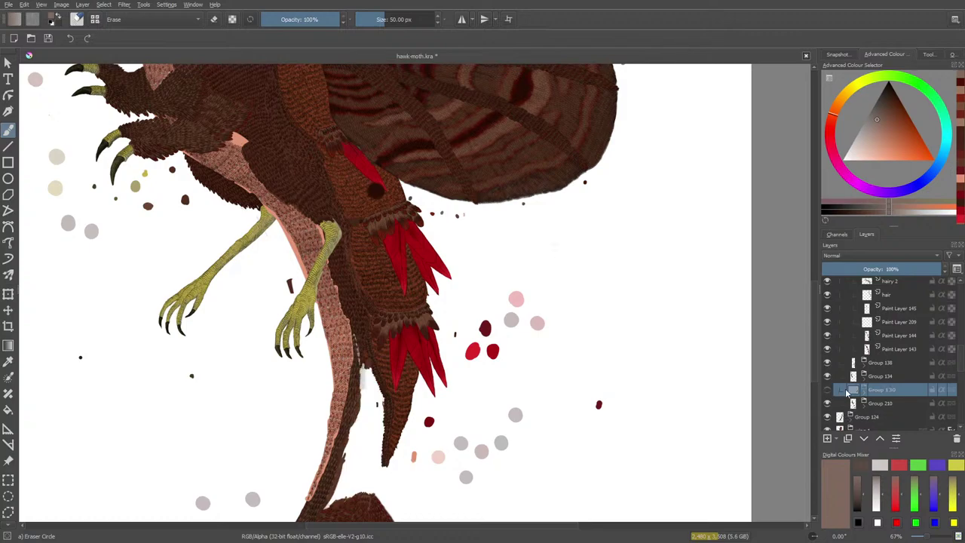
{"action": "left_click", "coordinate": [864, 390]}
{"action": "scroll", "coordinate": [954, 348], "scroll_direction": "down", "scroll_amount": 1}
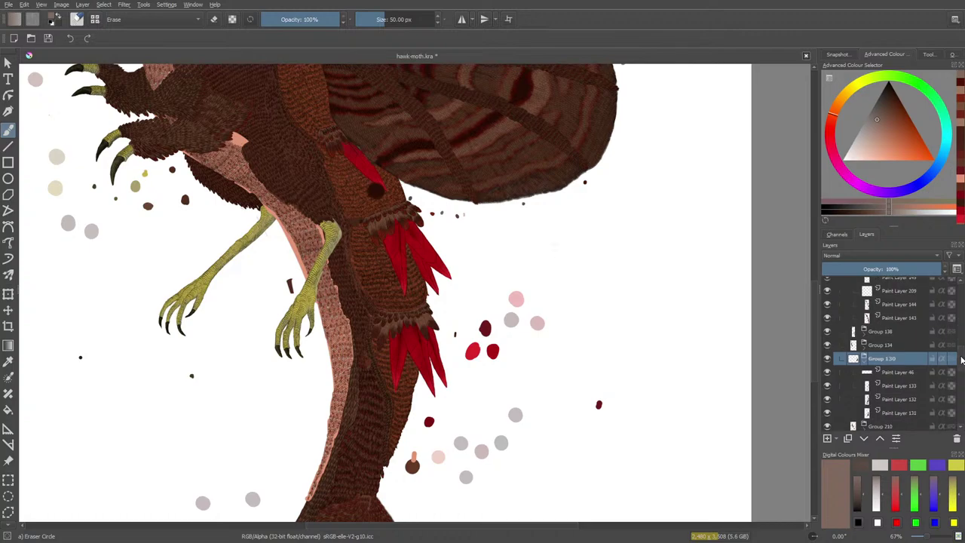
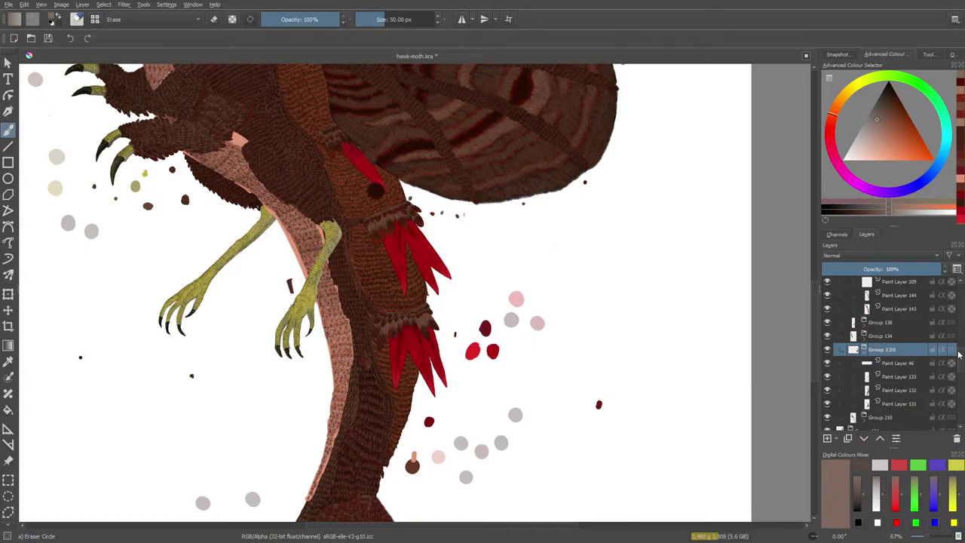
Step: Toggle Paint Layers 133, 132 and 131 one by one to find which holds the brown spot
{"action": "left_click", "coordinate": [827, 377]}
{"action": "left_click", "coordinate": [827, 377]}
{"action": "left_click", "coordinate": [828, 389]}
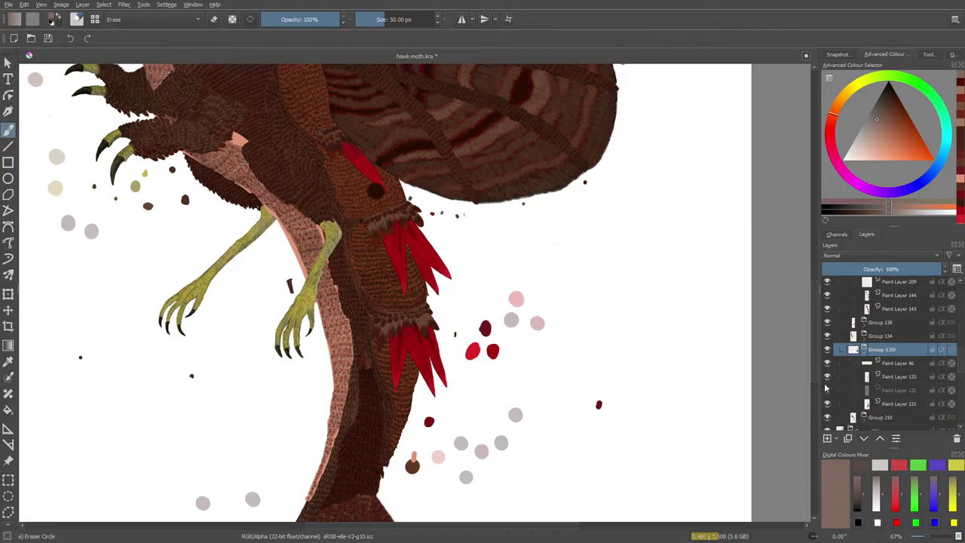
{"action": "left_click", "coordinate": [827, 390]}
{"action": "left_click", "coordinate": [828, 404]}
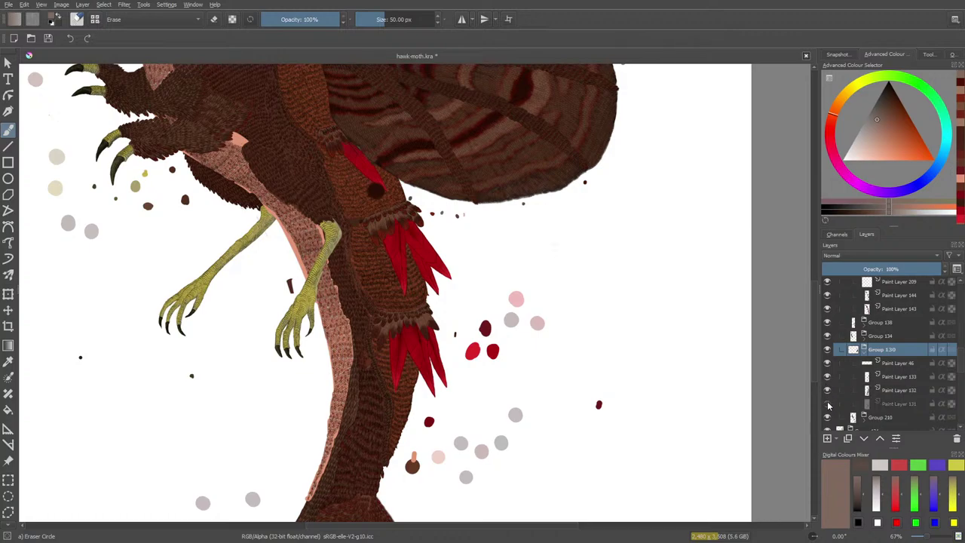
{"action": "left_click", "coordinate": [828, 406]}
Step: Erase the round brown spot beside the lower body from Paint Layer 131, and collapse Group 130
{"action": "left_click", "coordinate": [894, 403]}
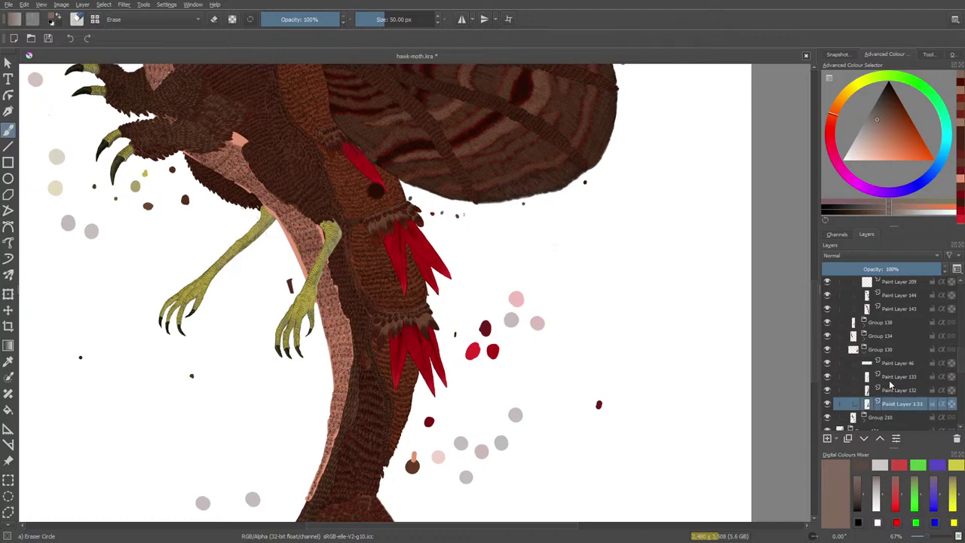
{"action": "left_click", "coordinate": [412, 465]}
{"action": "left_click_drag", "start_coordinate": [407, 464], "coordinate": [420, 469]}
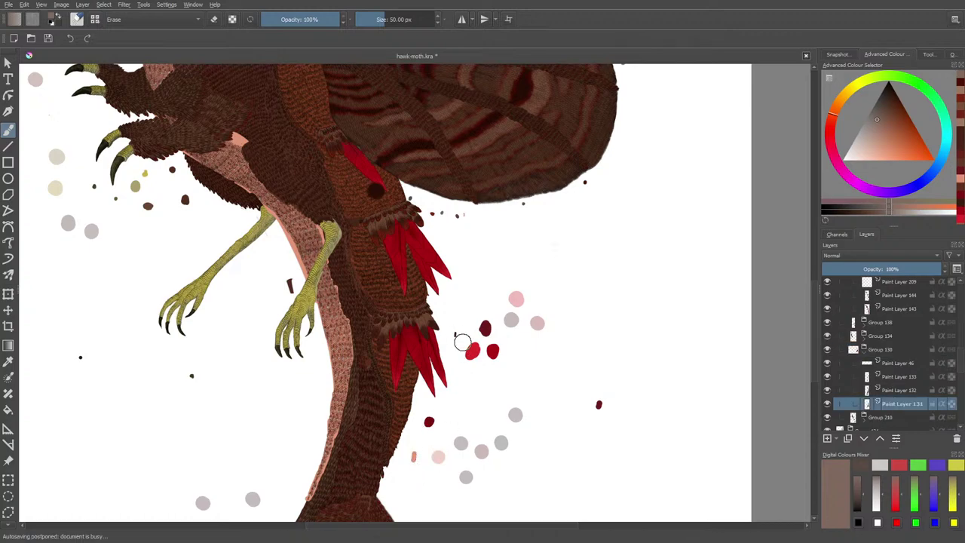
{"action": "left_click", "coordinate": [864, 350]}
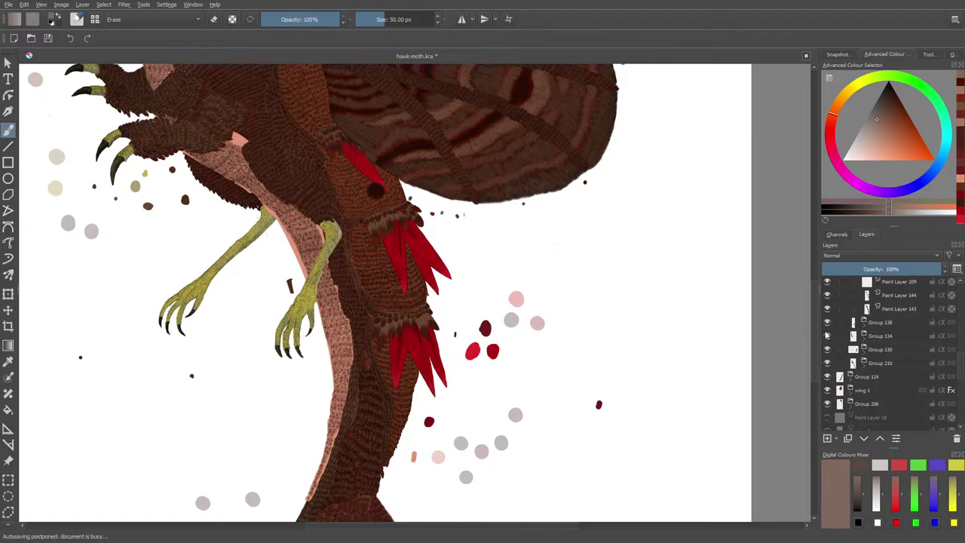
Step: Toggle Groups 134, 130 and 138 to recheck them for leftover spots around the lower body
{"action": "left_click", "coordinate": [827, 337]}
{"action": "left_click", "coordinate": [828, 336]}
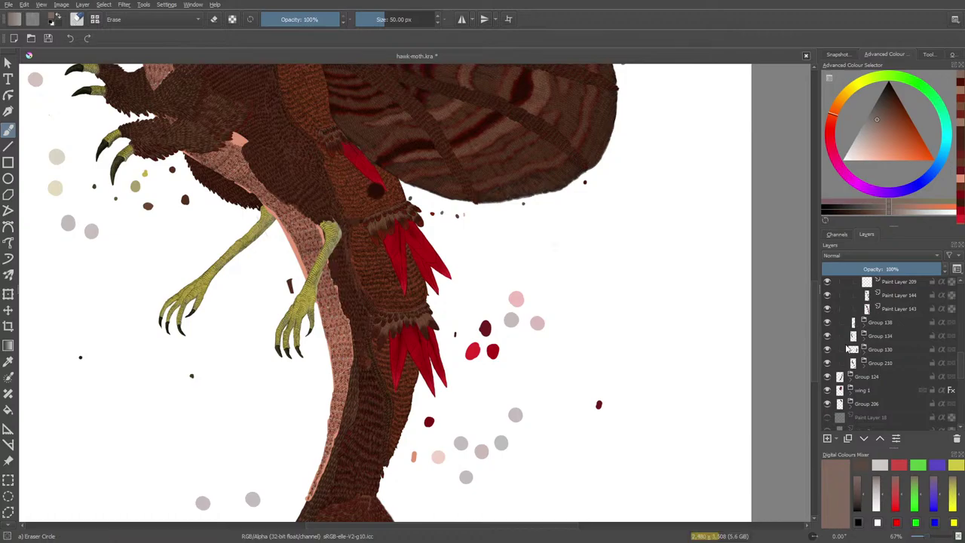
{"action": "left_click", "coordinate": [827, 350]}
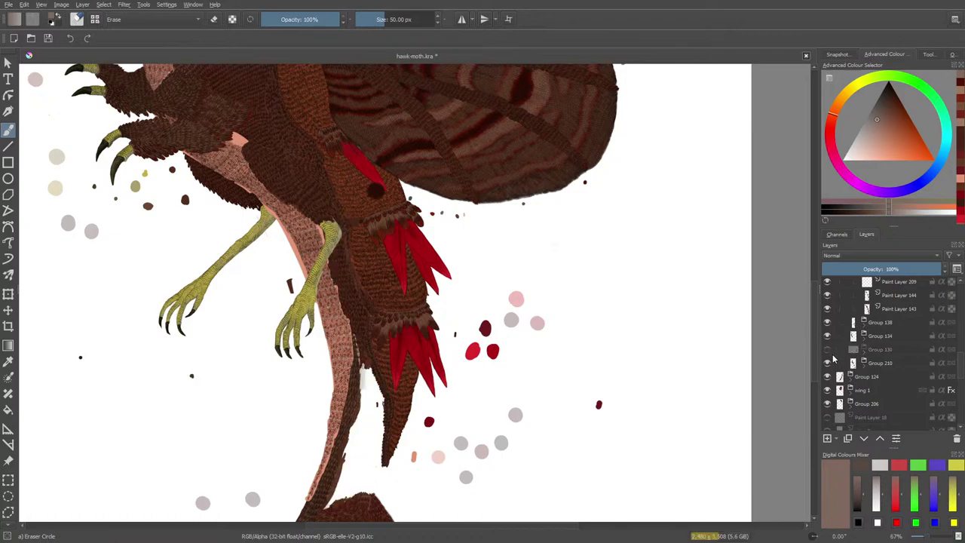
{"action": "left_click", "coordinate": [828, 350]}
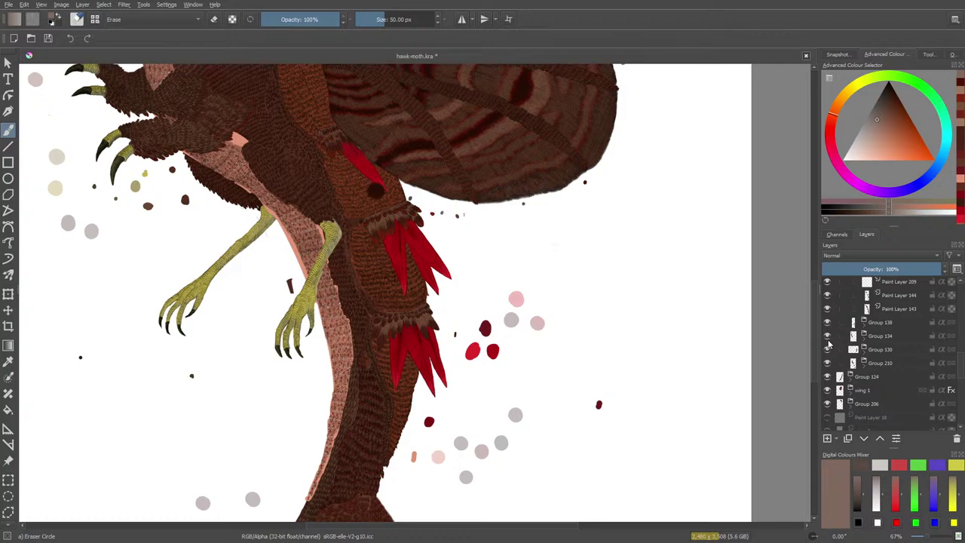
{"action": "left_click", "coordinate": [827, 336]}
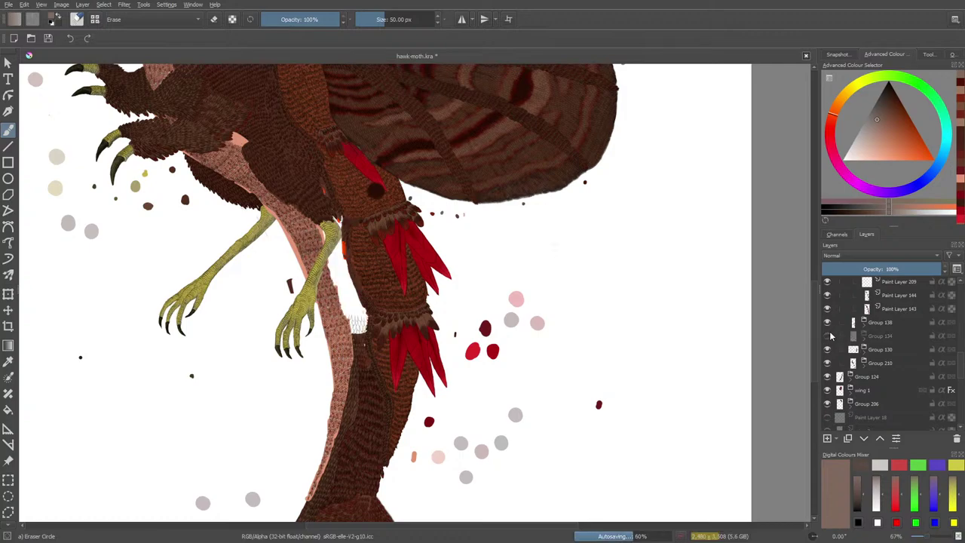
{"action": "left_click", "coordinate": [828, 336]}
{"action": "left_click", "coordinate": [827, 336]}
{"action": "left_click", "coordinate": [827, 337]}
{"action": "left_click", "coordinate": [828, 323]}
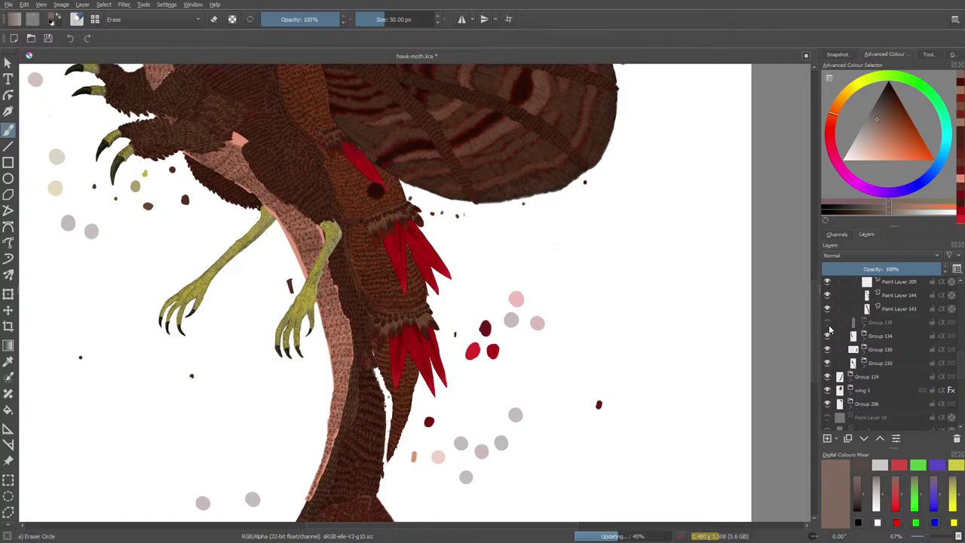
{"action": "left_click", "coordinate": [828, 323]}
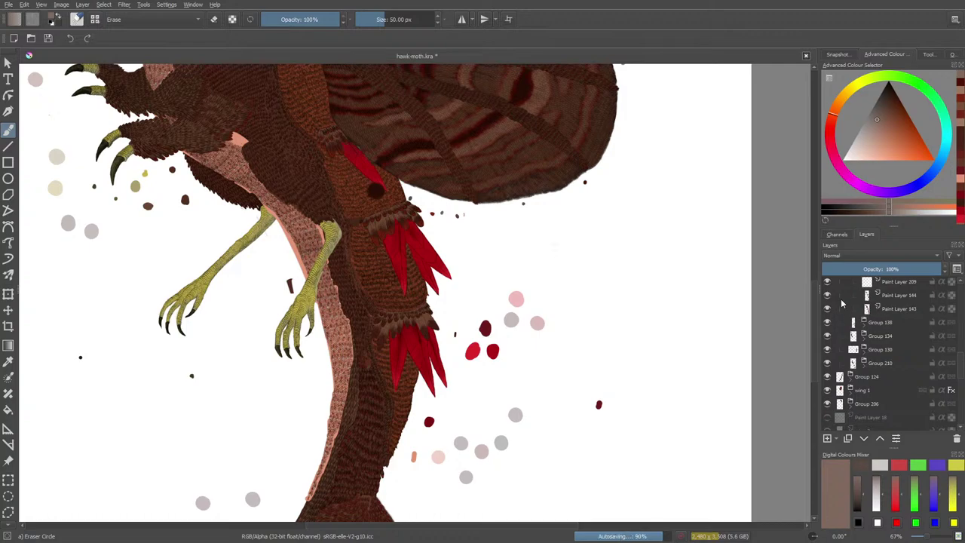
Step: Collapse Group 146 and toggle it to check for any spots still belonging to it
{"action": "scroll", "coordinate": [960, 362], "scroll_direction": "up", "scroll_amount": 3}
{"action": "left_click", "coordinate": [845, 299]}
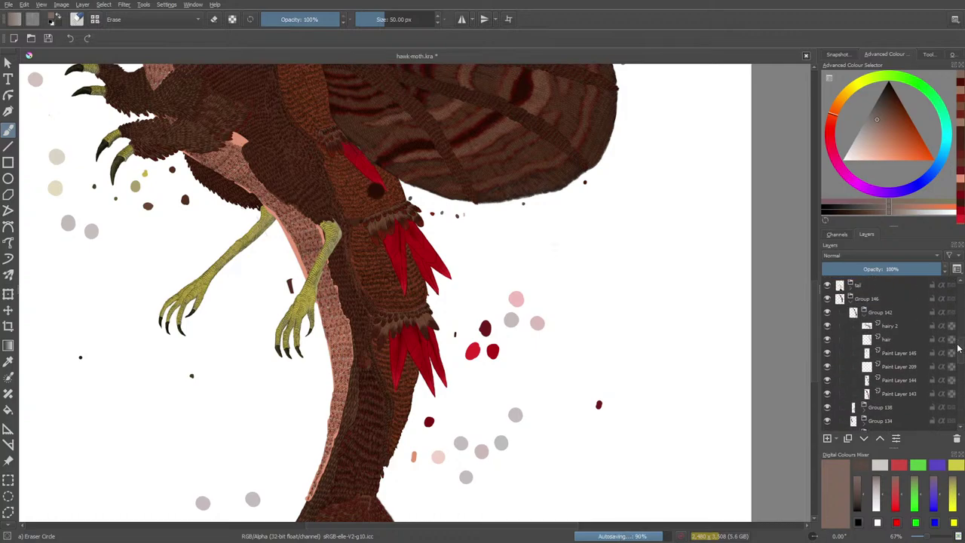
{"action": "left_click", "coordinate": [828, 299]}
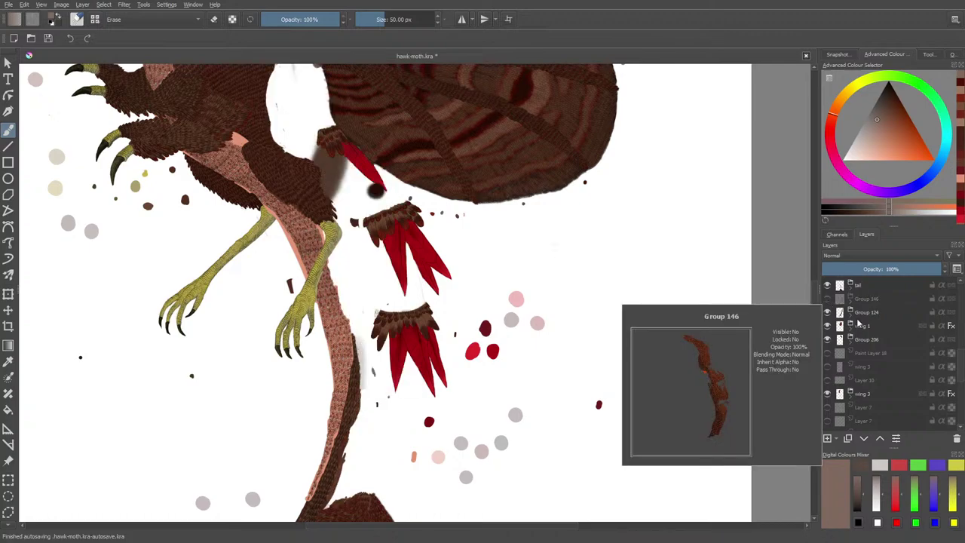
{"action": "left_click", "coordinate": [829, 300]}
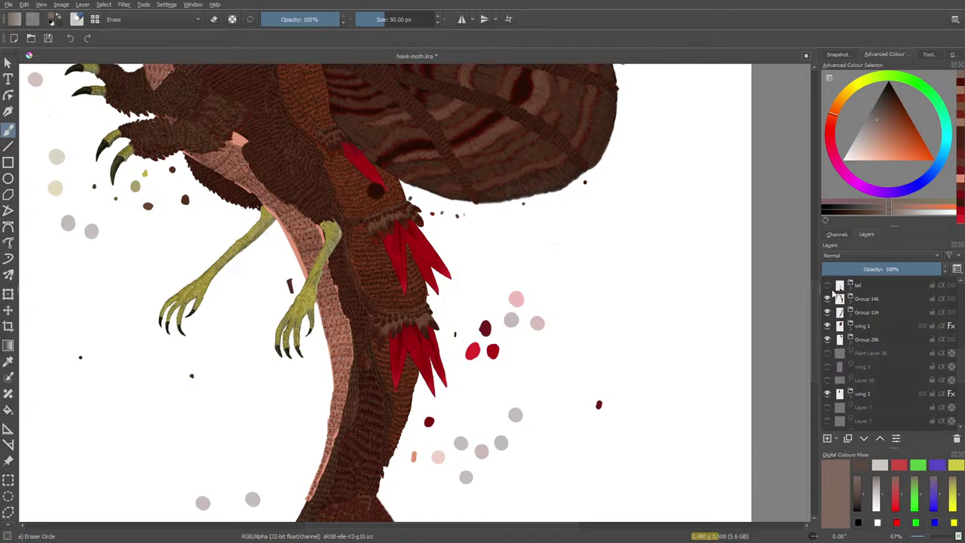
Step: Toggle the tail group to check it for the red and dark spots beside the body, and expand it
{"action": "left_click", "coordinate": [829, 285]}
{"action": "left_click", "coordinate": [828, 285]}
{"action": "left_click", "coordinate": [829, 286]}
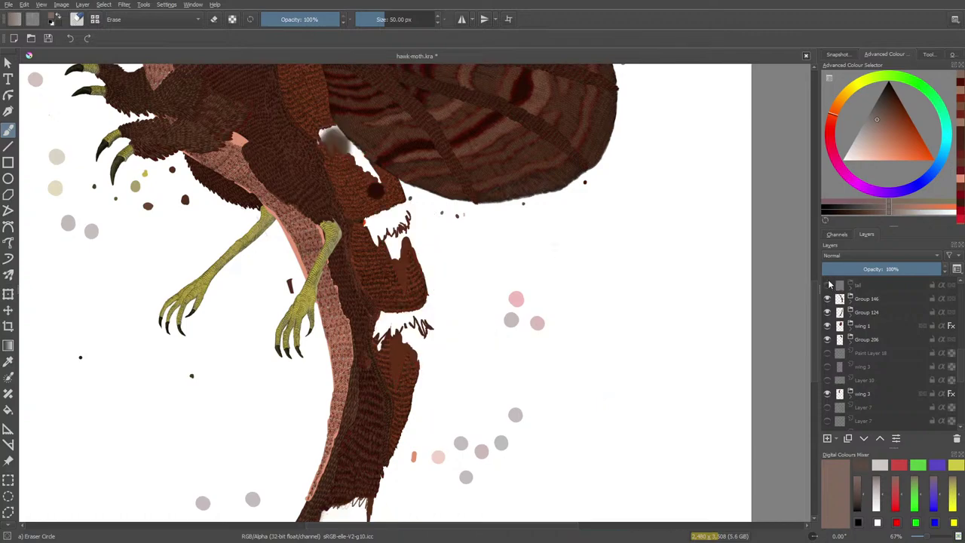
{"action": "left_click", "coordinate": [829, 286]}
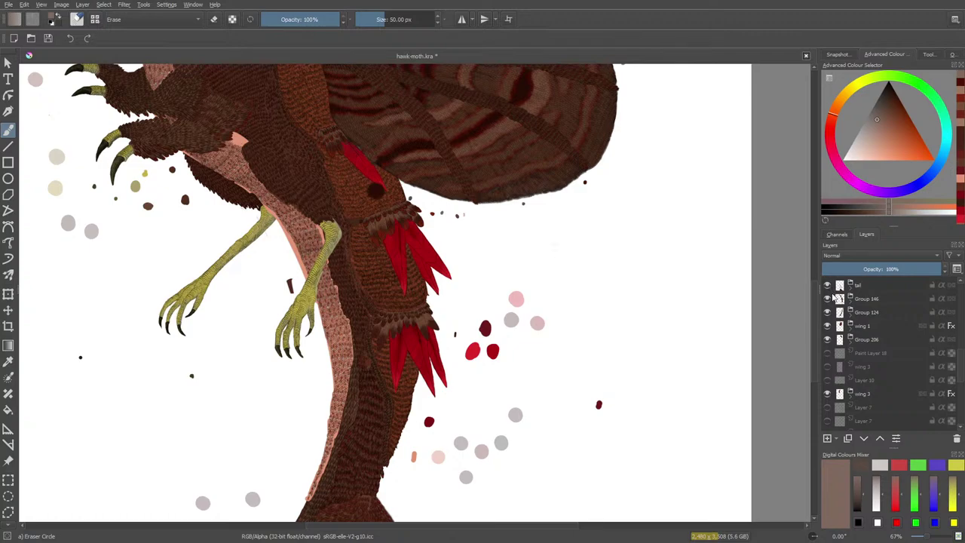
{"action": "left_click", "coordinate": [829, 286]}
{"action": "left_click", "coordinate": [829, 286]}
{"action": "left_click", "coordinate": [852, 290]}
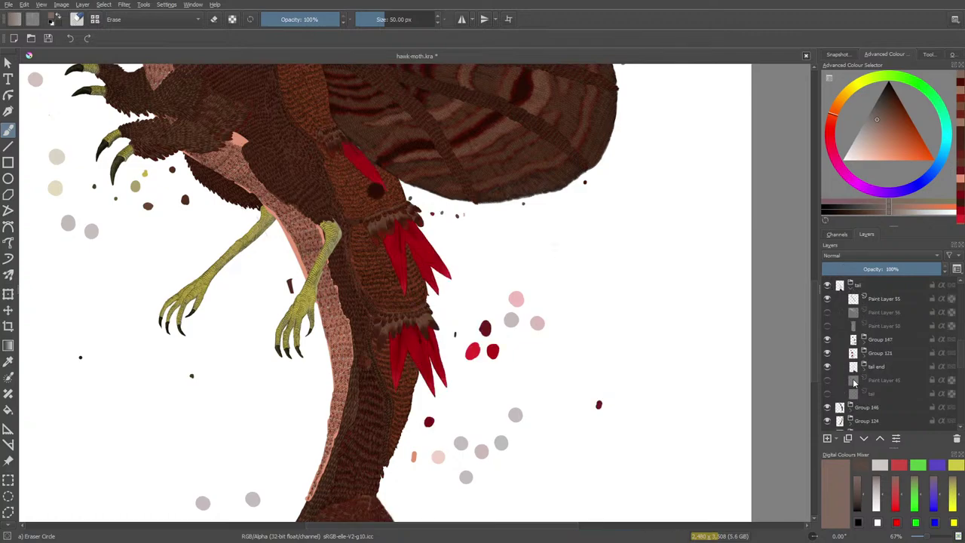
Step: Toggle Paint Layer 55 and Group 147 to check them for spots, expand Group 147 and select Paint Layer 41
{"action": "left_click", "coordinate": [872, 298]}
{"action": "left_click", "coordinate": [827, 300]}
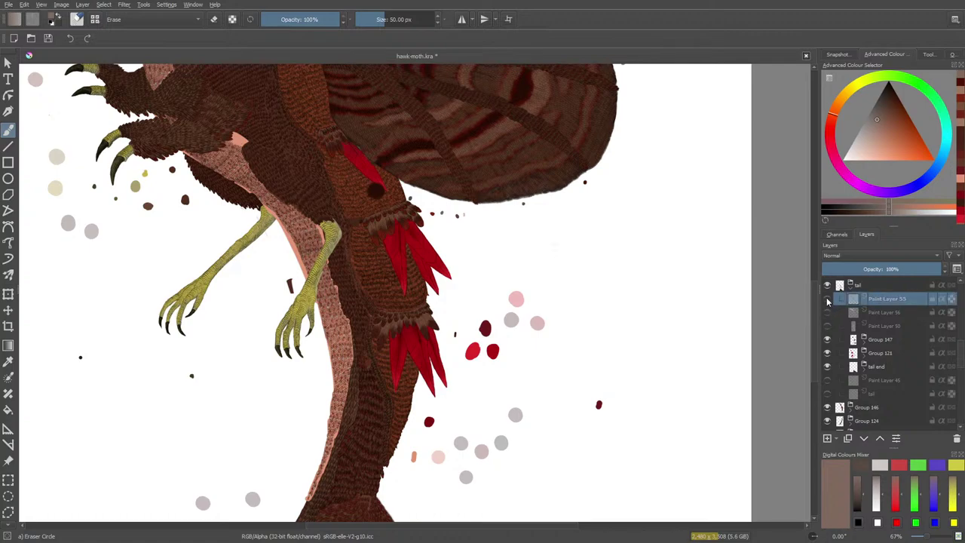
{"action": "left_click", "coordinate": [827, 340]}
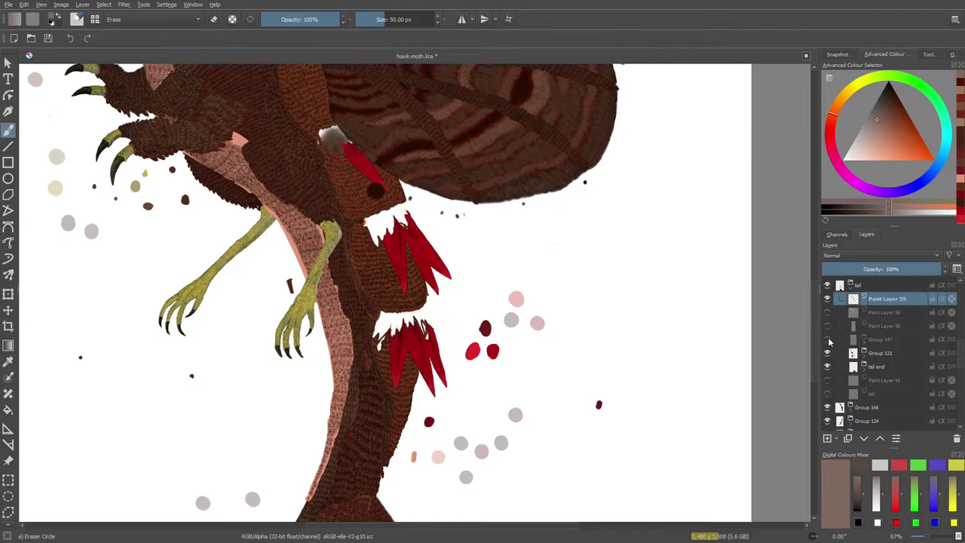
{"action": "left_click", "coordinate": [827, 340]}
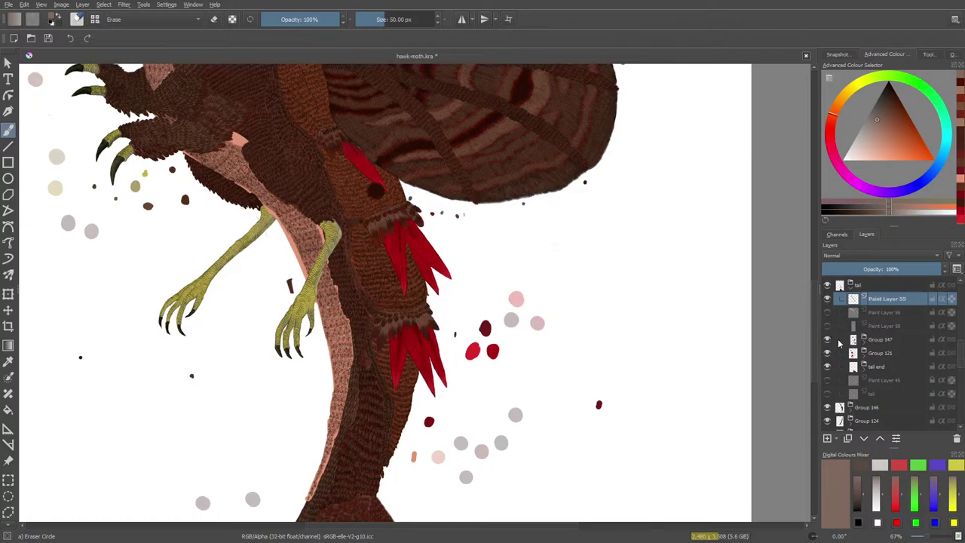
{"action": "left_click", "coordinate": [845, 340]}
{"action": "left_click", "coordinate": [870, 354]}
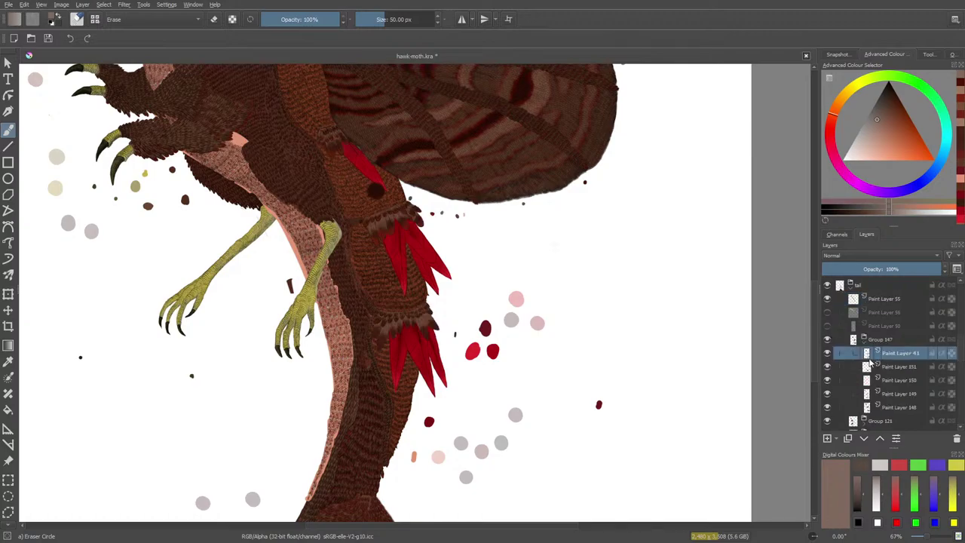
Step: Toggle Paint Layers 41, 150 and 151 in Group 147 to check them for spots, and select Paint Layer 151
{"action": "left_click", "coordinate": [827, 354]}
{"action": "left_click", "coordinate": [827, 354]}
{"action": "left_click", "coordinate": [827, 380]}
{"action": "left_click", "coordinate": [828, 380]}
{"action": "left_click", "coordinate": [827, 367]}
{"action": "left_click", "coordinate": [827, 368]}
{"action": "left_click", "coordinate": [828, 368]}
{"action": "left_click", "coordinate": [827, 367]}
{"action": "left_click", "coordinate": [884, 367]}
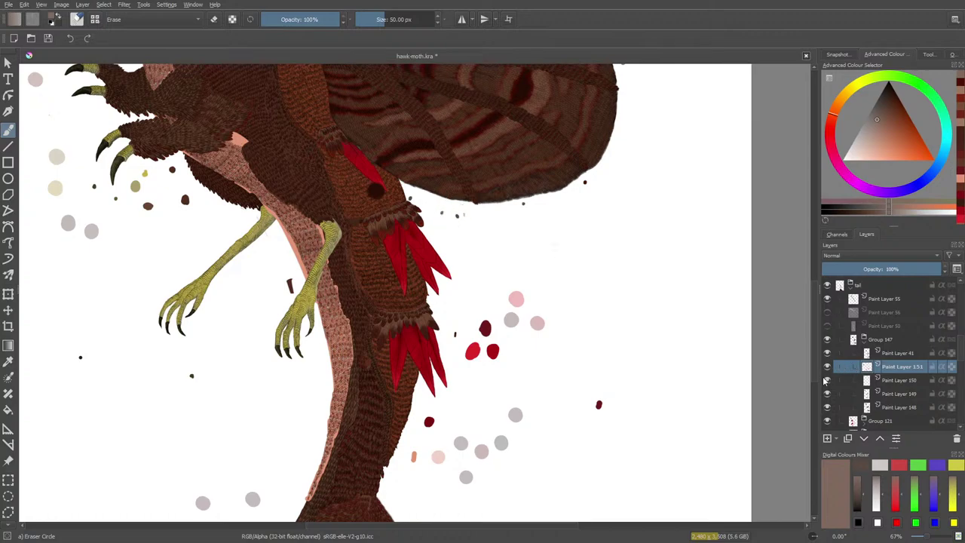
Step: Toggle Paint Layers 150, 149 and 148 to check them for leftover spots, selecting Paint Layer 149
{"action": "left_click", "coordinate": [827, 380]}
{"action": "left_click", "coordinate": [827, 381]}
{"action": "left_click", "coordinate": [828, 395]}
{"action": "left_click", "coordinate": [829, 394]}
{"action": "left_click", "coordinate": [893, 395]}
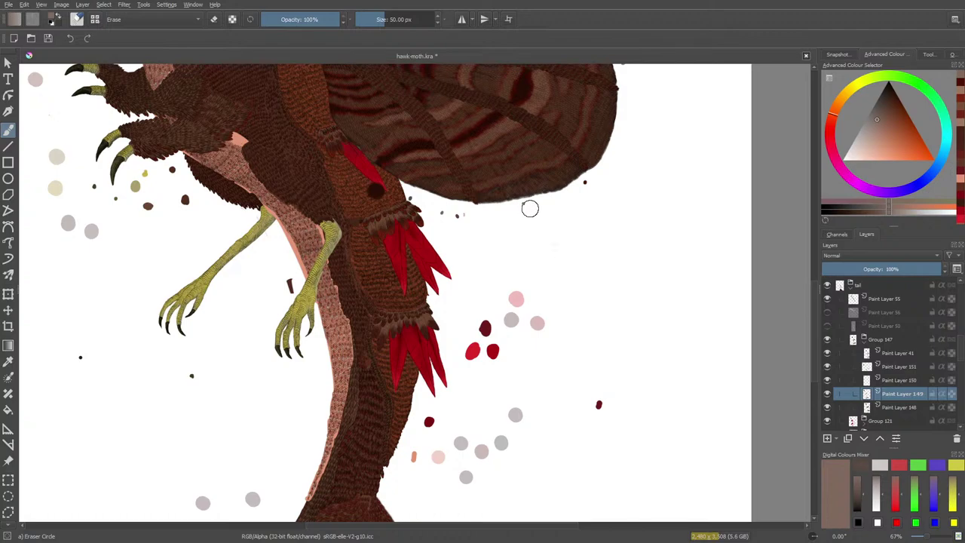
{"action": "left_click", "coordinate": [827, 407]}
{"action": "left_click", "coordinate": [827, 407]}
{"action": "left_click", "coordinate": [827, 408]}
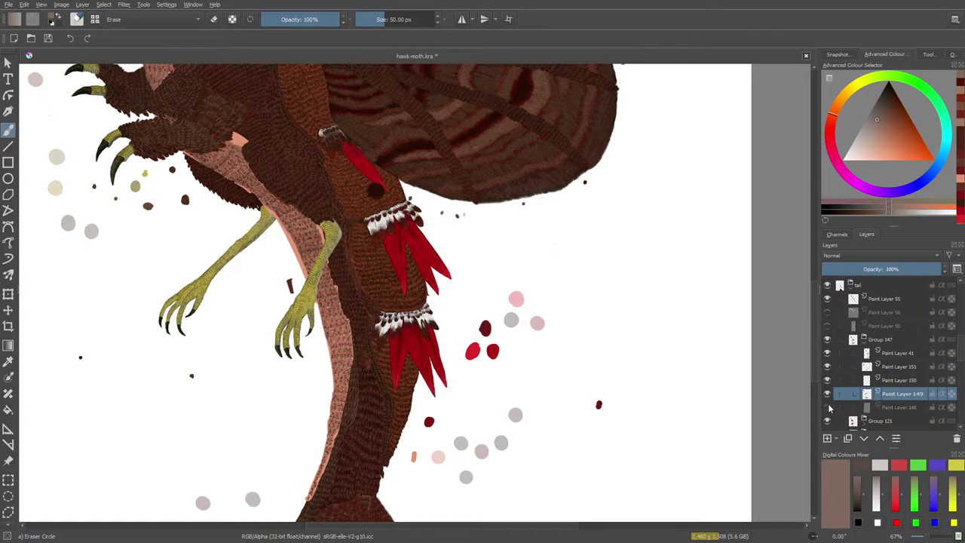
{"action": "left_click", "coordinate": [827, 407]}
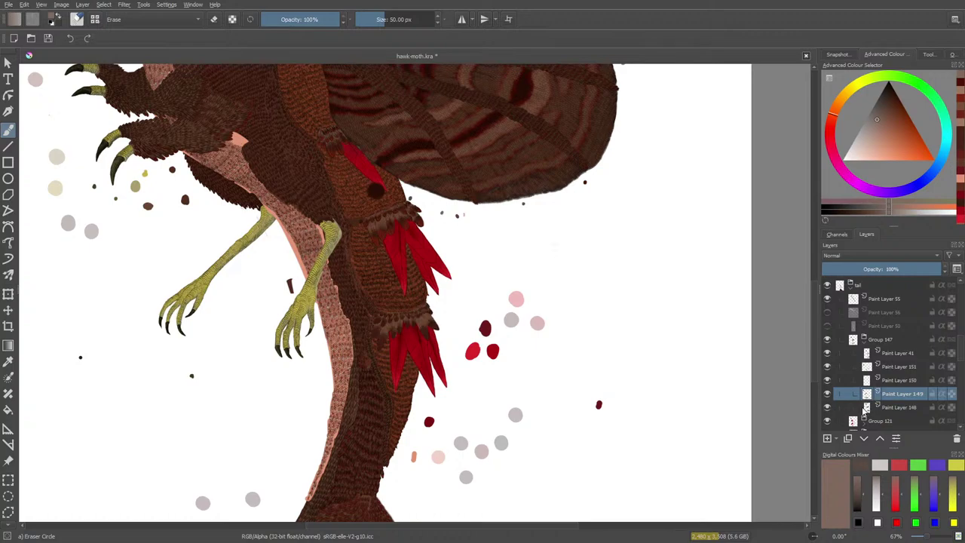
Step: Toggle Group 121 to check it for the red spots beside the tail crystals, and expand the group
{"action": "scroll", "coordinate": [960, 352], "scroll_direction": "down", "scroll_amount": 3}
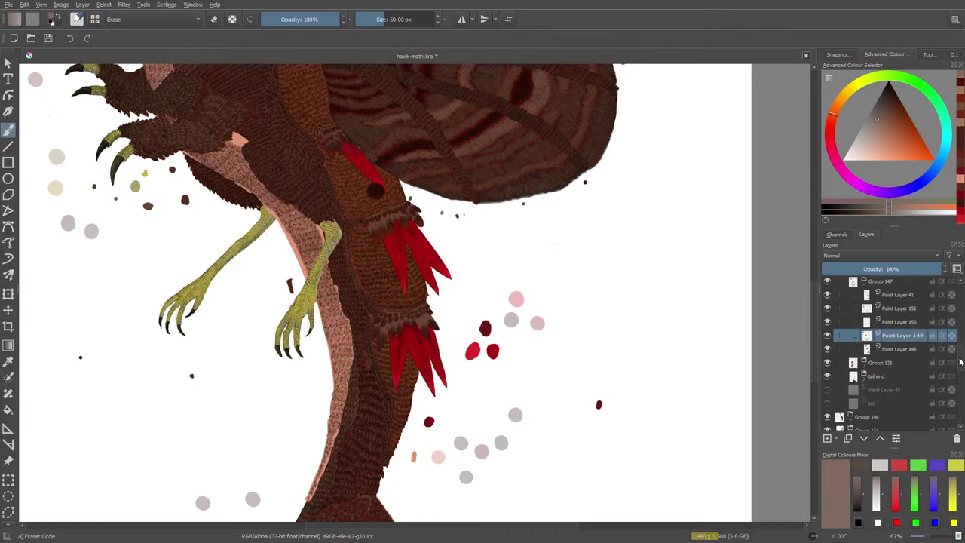
{"action": "left_click", "coordinate": [828, 363]}
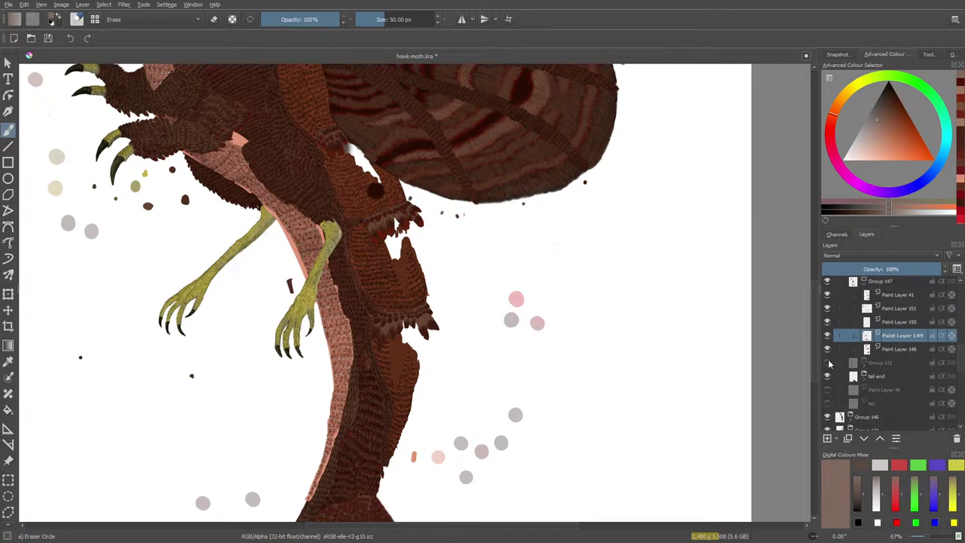
{"action": "left_click", "coordinate": [828, 364]}
{"action": "left_click", "coordinate": [828, 364]}
{"action": "left_click", "coordinate": [829, 364]}
{"action": "left_click", "coordinate": [864, 363]}
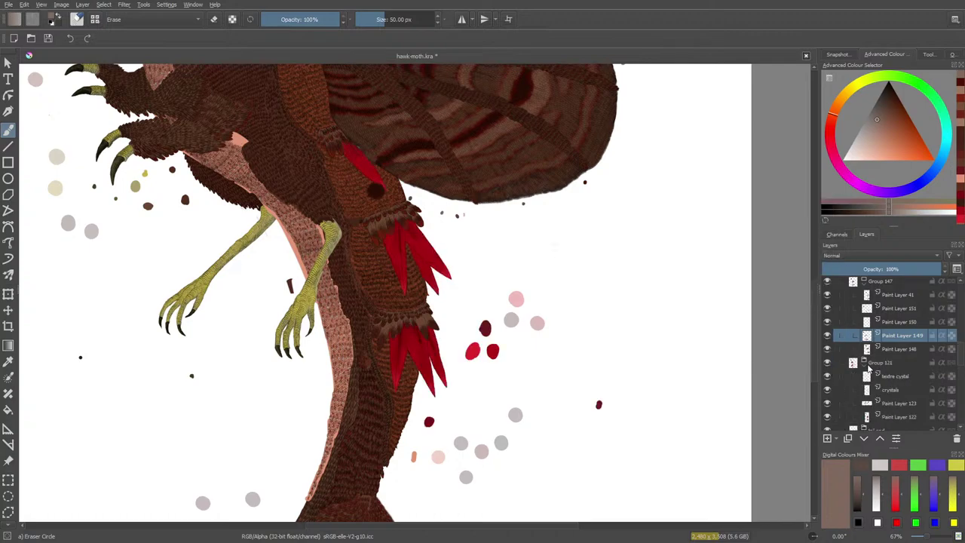
Step: Find the red spots beside the tail crystals on Paint Layer 123 and erase them from that layer
{"action": "left_click", "coordinate": [897, 376]}
{"action": "left_click", "coordinate": [891, 392]}
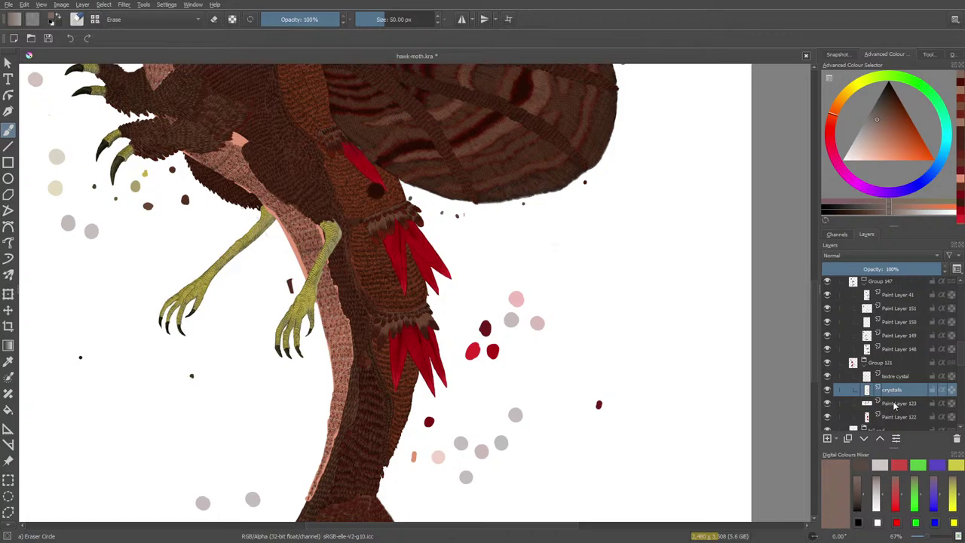
{"action": "left_click", "coordinate": [892, 406]}
{"action": "left_click", "coordinate": [828, 403]}
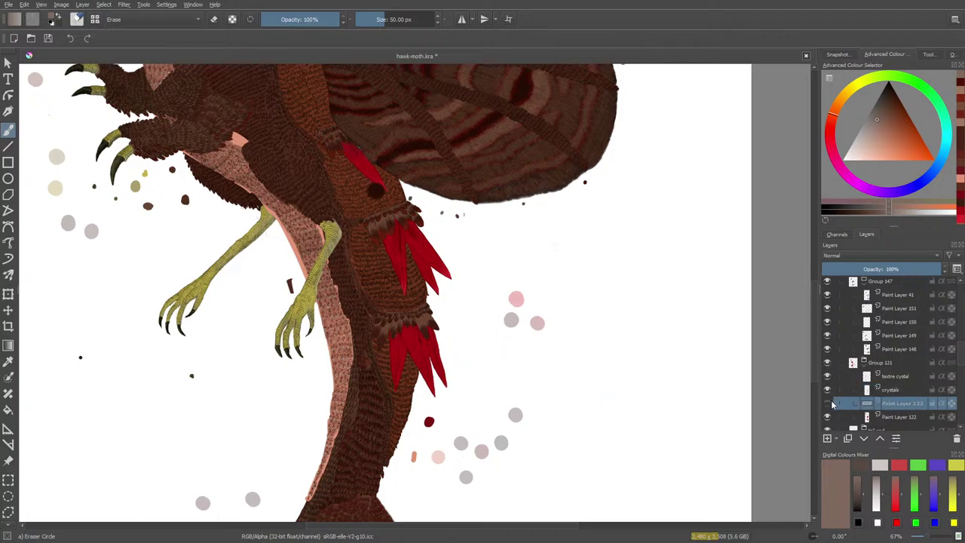
{"action": "left_click", "coordinate": [828, 403]}
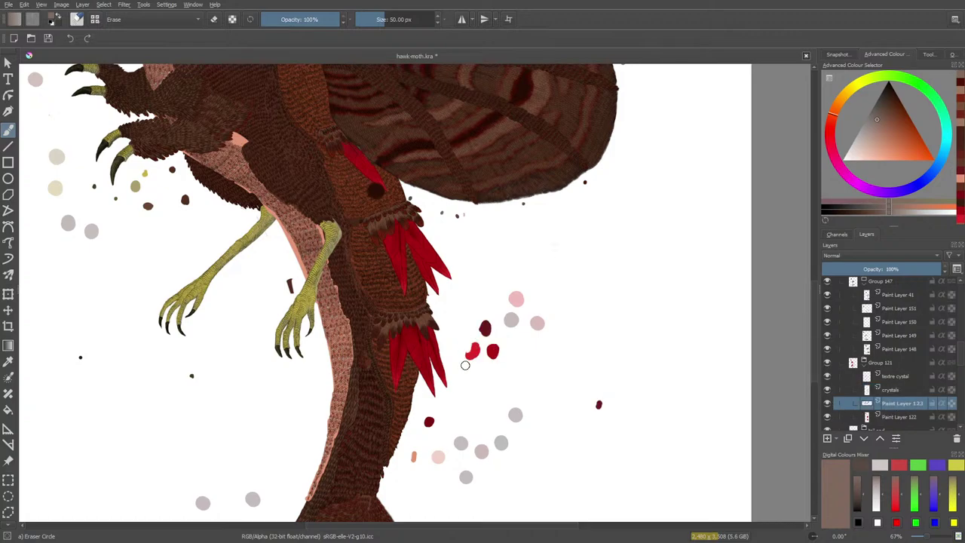
{"action": "mouse_move", "coordinate": [466, 365]}
{"action": "left_mouse_down"}
{"action": "mouse_move", "coordinate": [482, 310]}
{"action": "mouse_move", "coordinate": [495, 368]}
{"action": "mouse_move", "coordinate": [534, 324]}
{"action": "mouse_move", "coordinate": [586, 394]}
{"action": "mouse_move", "coordinate": [596, 433]}
{"action": "mouse_move", "coordinate": [608, 353]}
{"action": "left_mouse_up"}
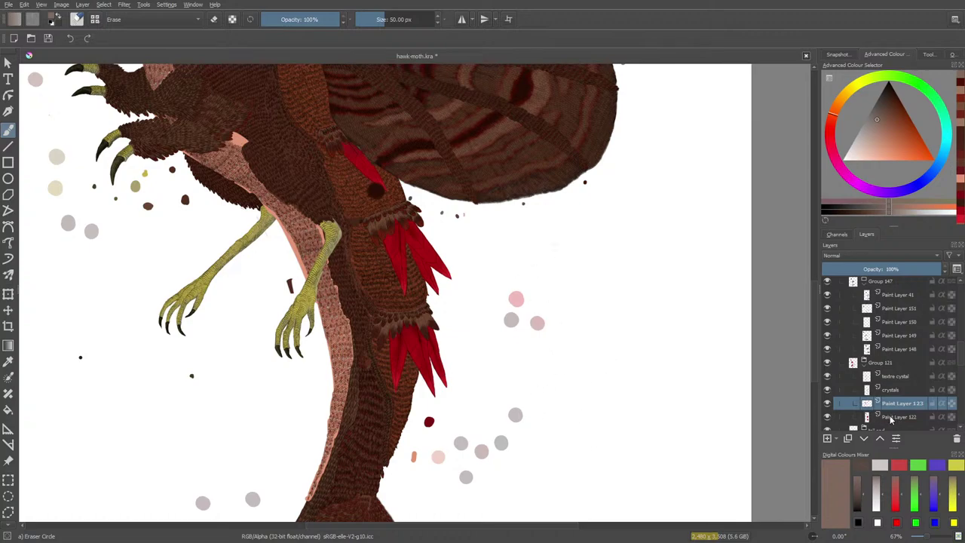
Step: Erase the dark red spot below the lower crystals from Paint Layer 122, and recheck Paint Layers 122 and 123
{"action": "left_click", "coordinate": [892, 419]}
{"action": "left_click", "coordinate": [827, 419]}
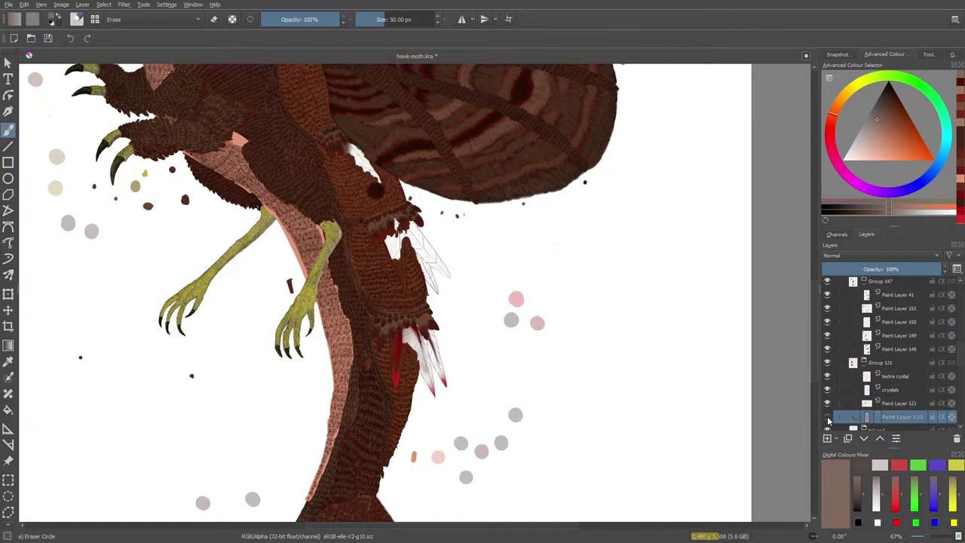
{"action": "left_click", "coordinate": [828, 419]}
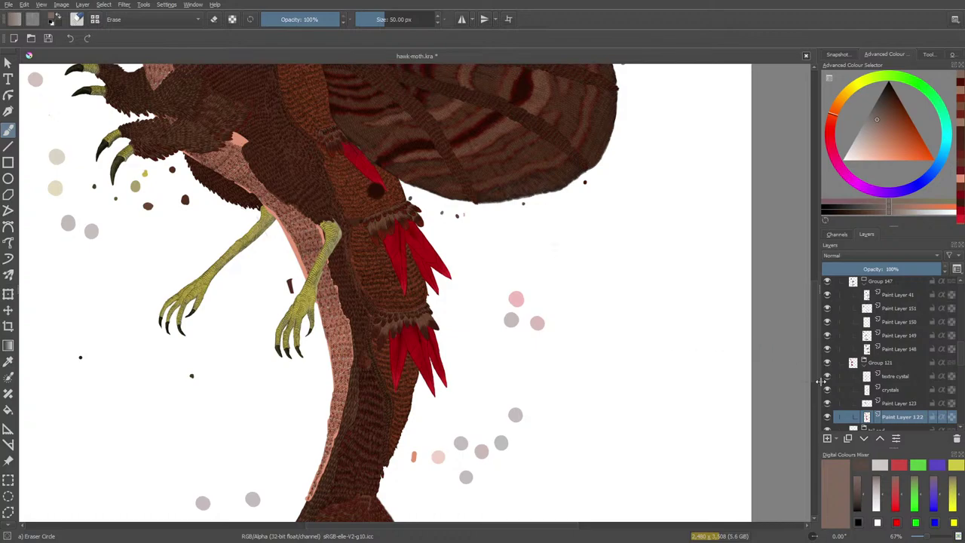
{"action": "left_click", "coordinate": [828, 419]}
{"action": "left_click", "coordinate": [828, 419]}
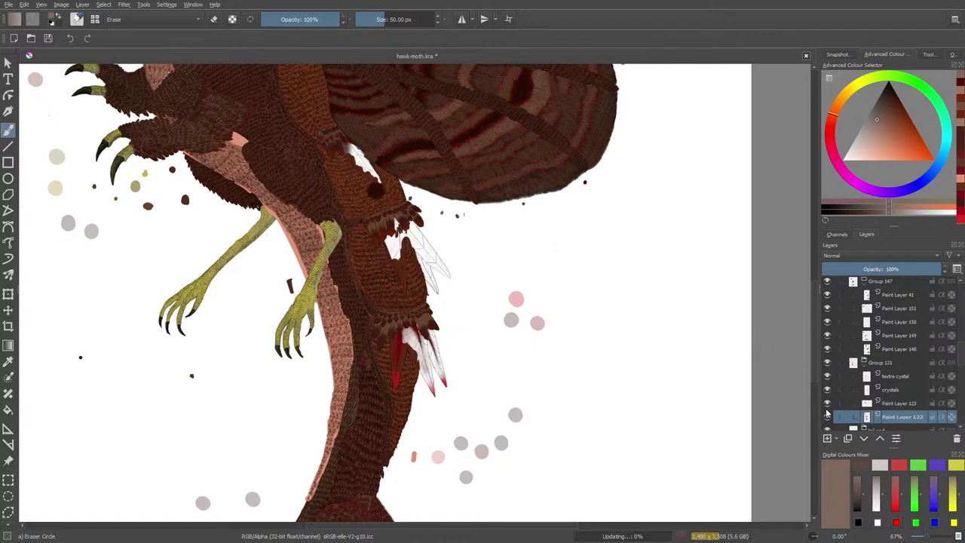
{"action": "left_click", "coordinate": [826, 403]}
{"action": "left_click", "coordinate": [826, 404]}
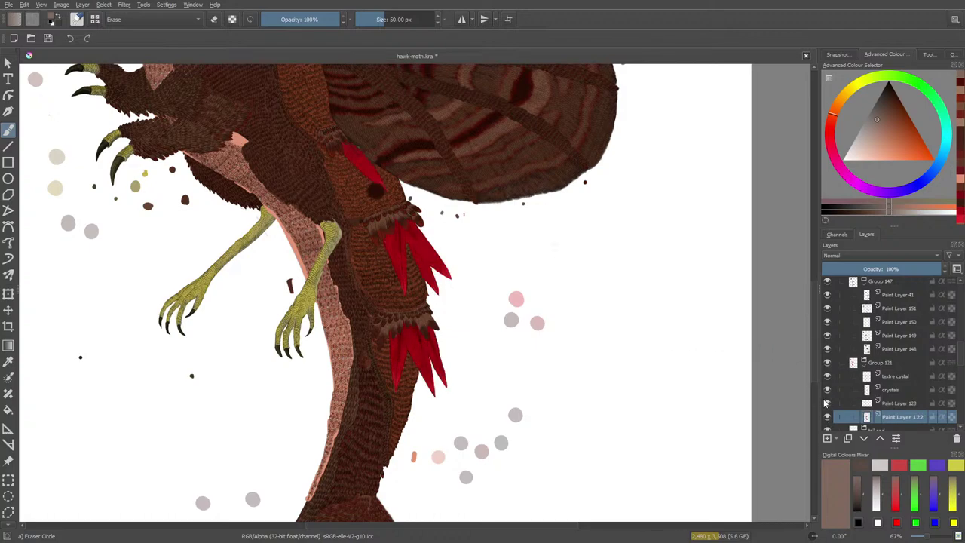
Step: Select Paint Layer 148 in Group 147 and save the document
{"action": "left_click_drag", "start_coordinate": [952, 352], "coordinate": [941, 324]}
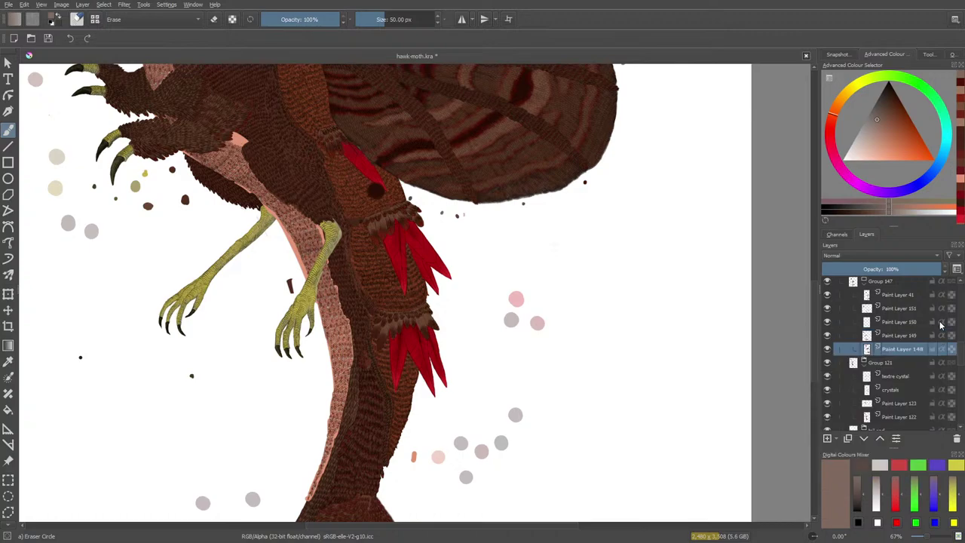
{"action": "left_click_drag", "start_coordinate": [959, 354], "coordinate": [961, 343]}
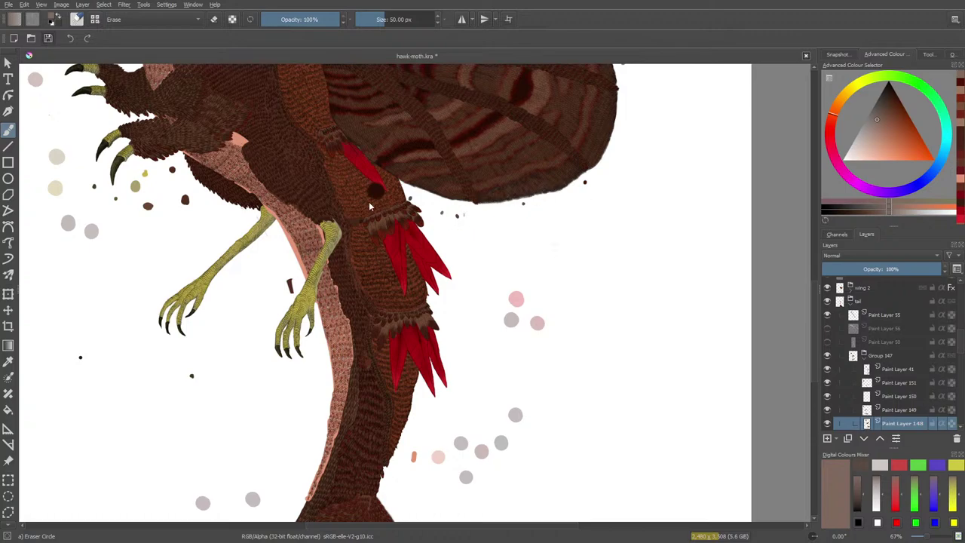
{"action": "key", "text": "ctrl+s"}
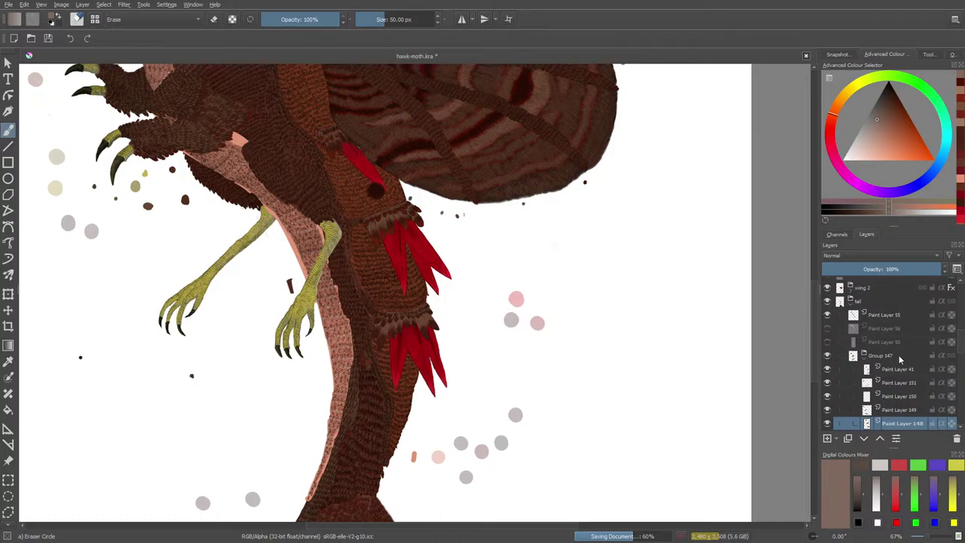
Step: Collapse Group 147 and the tail group in the layer stack
{"action": "left_click", "coordinate": [919, 536]}
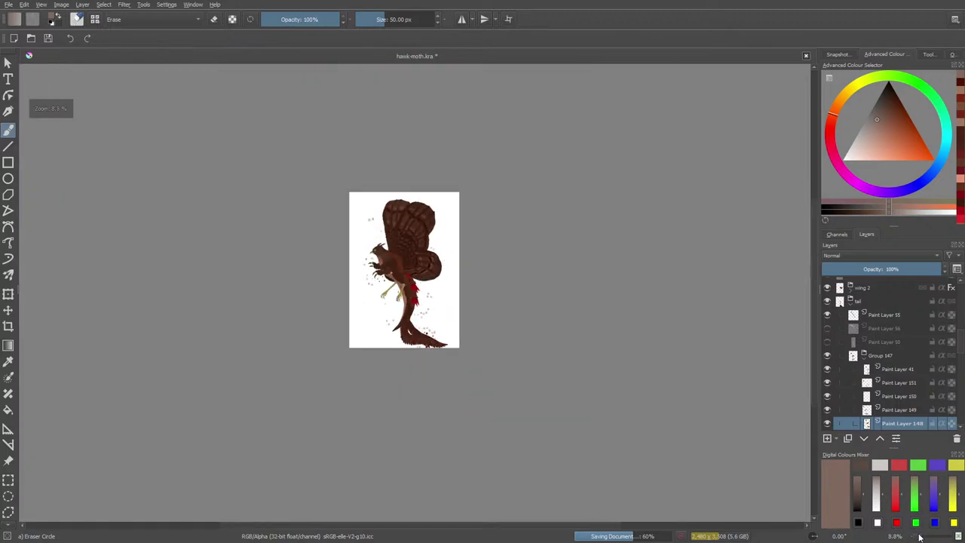
{"action": "left_click_drag", "start_coordinate": [920, 537], "coordinate": [935, 535]}
{"action": "left_click", "coordinate": [863, 355]}
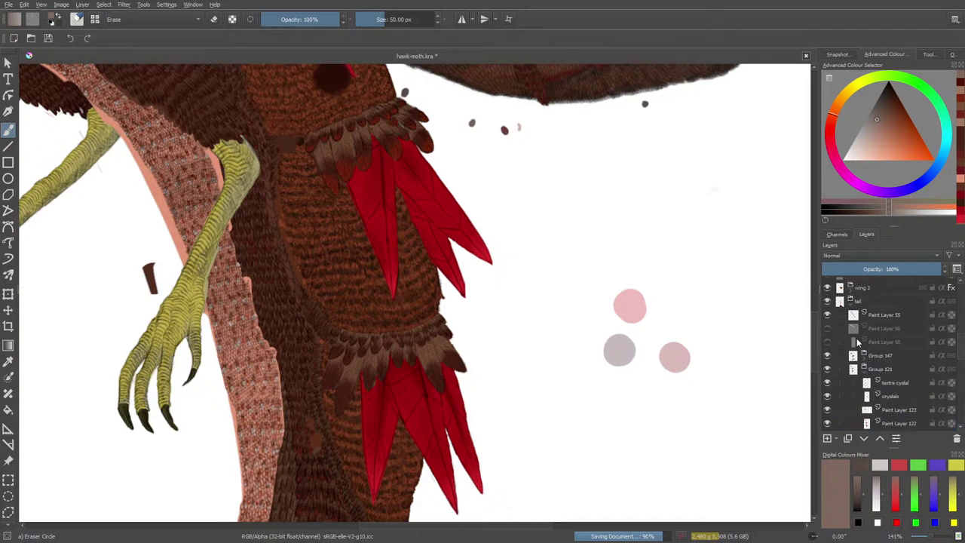
{"action": "left_click", "coordinate": [851, 301]}
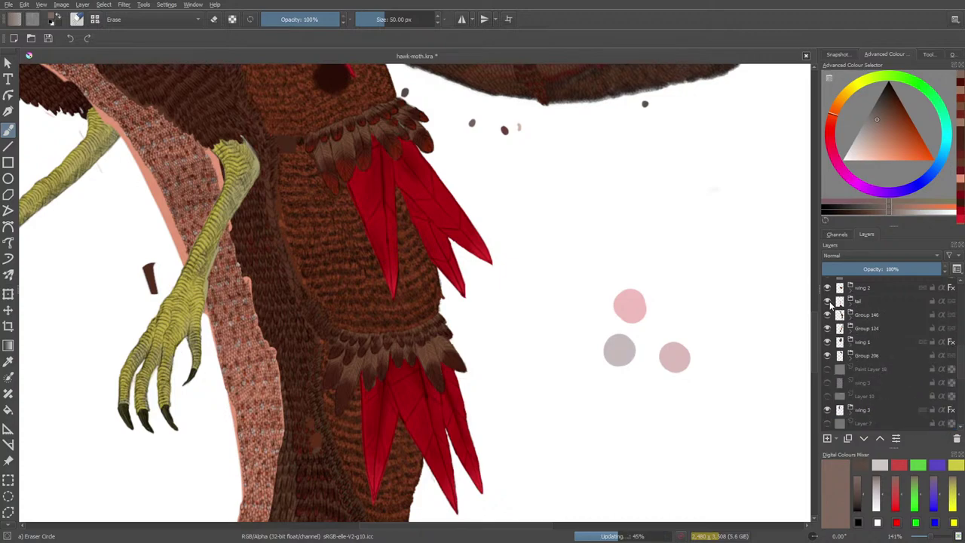
Step: Toggle the whole tail group to check which spots around the lower body and tail still belong to it
{"action": "left_click", "coordinate": [828, 300]}
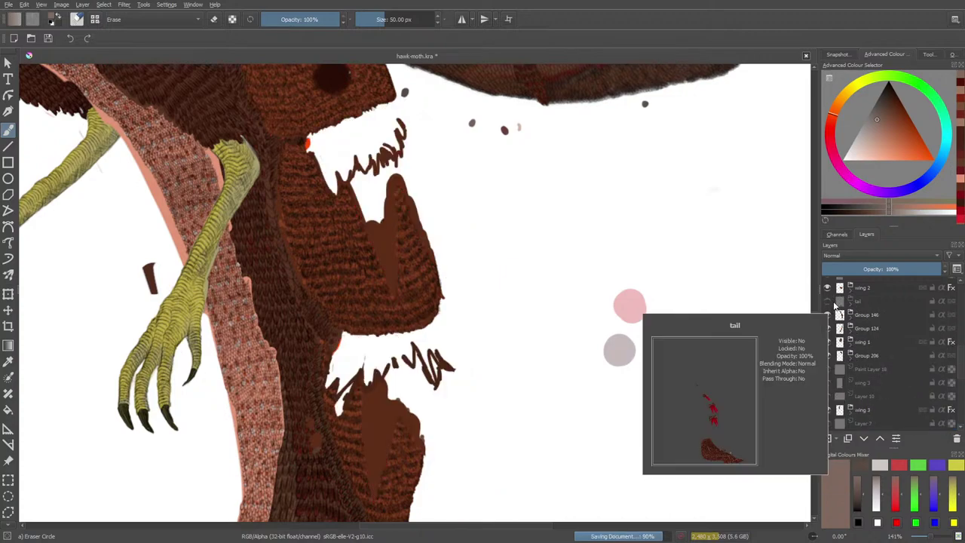
{"action": "left_click", "coordinate": [829, 301]}
{"action": "left_click", "coordinate": [828, 301]}
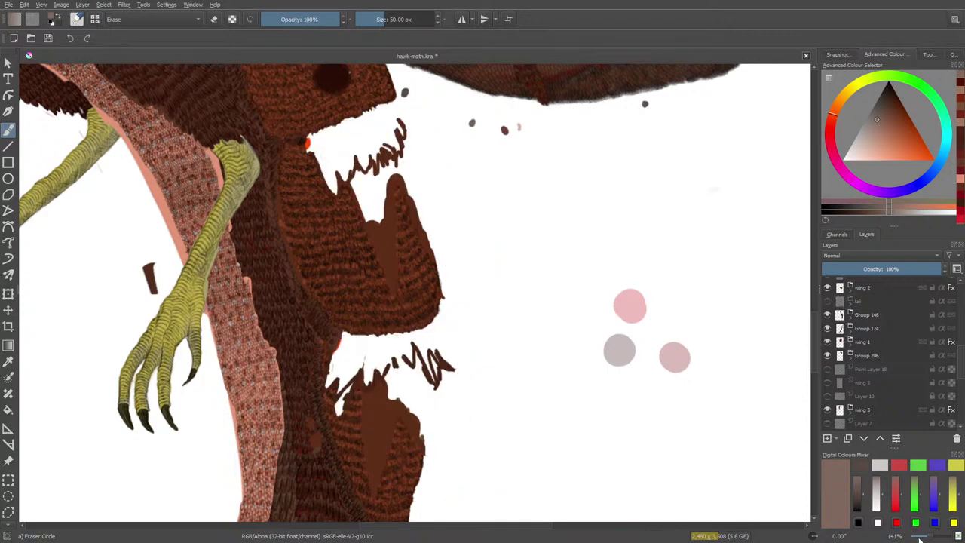
{"action": "mouse_move", "coordinate": [931, 536]}
{"action": "left_mouse_down"}
{"action": "mouse_move", "coordinate": [909, 536]}
{"action": "mouse_move", "coordinate": [918, 536]}
{"action": "left_mouse_up"}
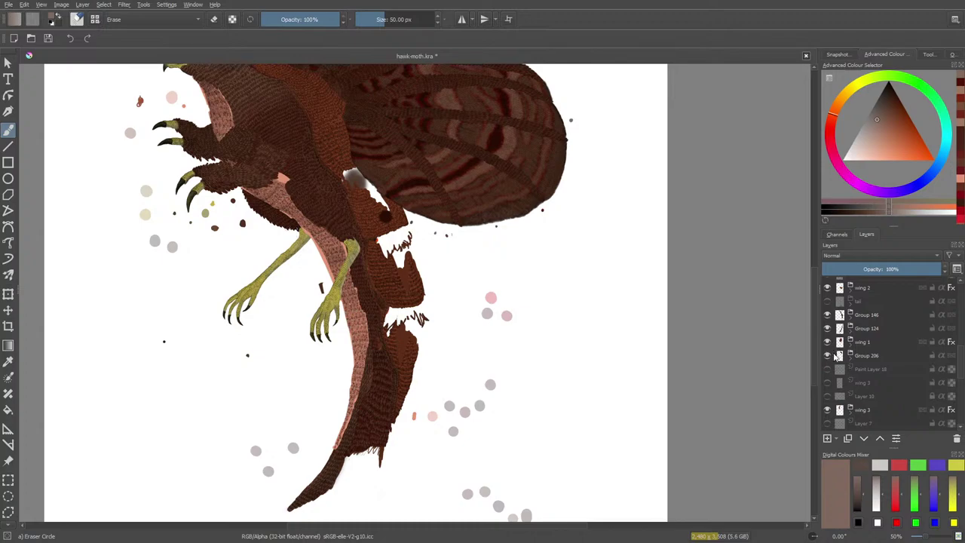
{"action": "left_click", "coordinate": [828, 300]}
{"action": "left_click", "coordinate": [828, 301]}
Step: Reopen the tail group, collapse Group 121 and expand the tail end group
{"action": "left_click", "coordinate": [850, 301]}
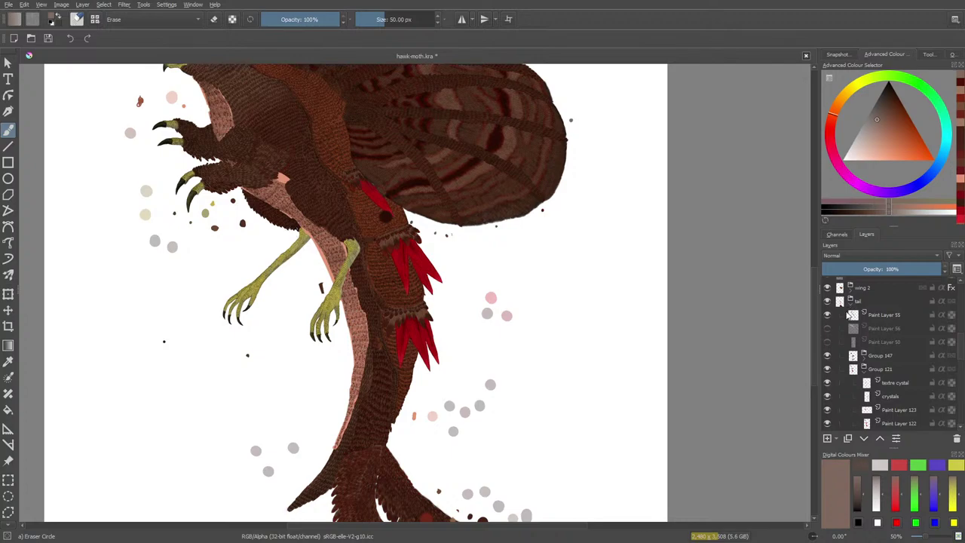
{"action": "left_click", "coordinate": [852, 370]}
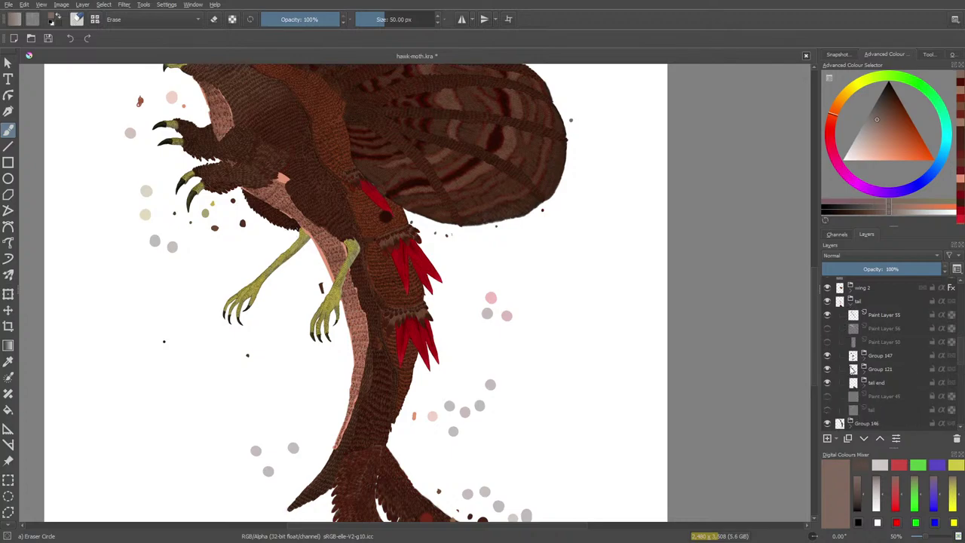
{"action": "left_click", "coordinate": [863, 383]}
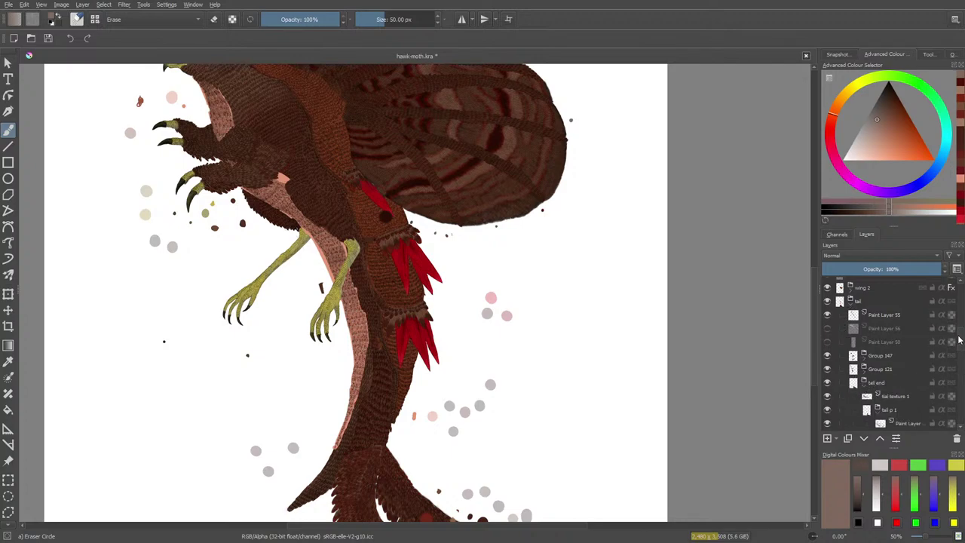
Step: Hide the uppermost paint layer in the tail p 1 group and the group itself to check for spots around the tail feathers
{"action": "scroll", "coordinate": [960, 341], "scroll_direction": "down", "scroll_amount": 2}
{"action": "scroll", "coordinate": [814, 301], "scroll_direction": "down", "scroll_amount": 5}
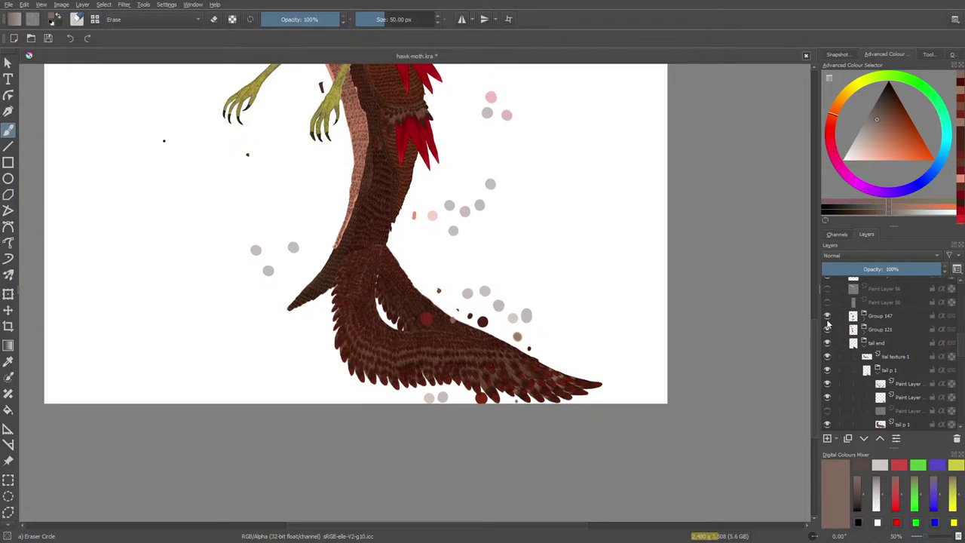
{"action": "left_click", "coordinate": [827, 383]}
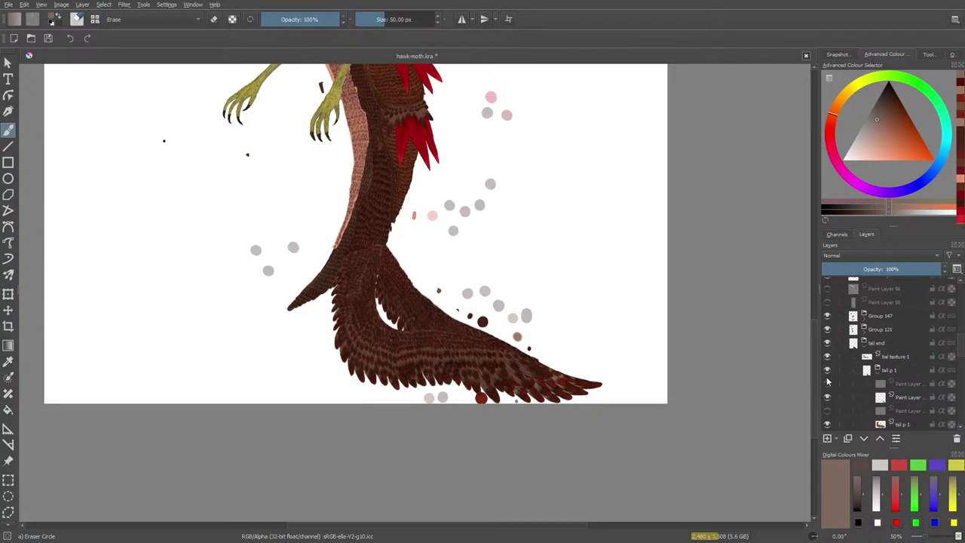
{"action": "left_click", "coordinate": [827, 370]}
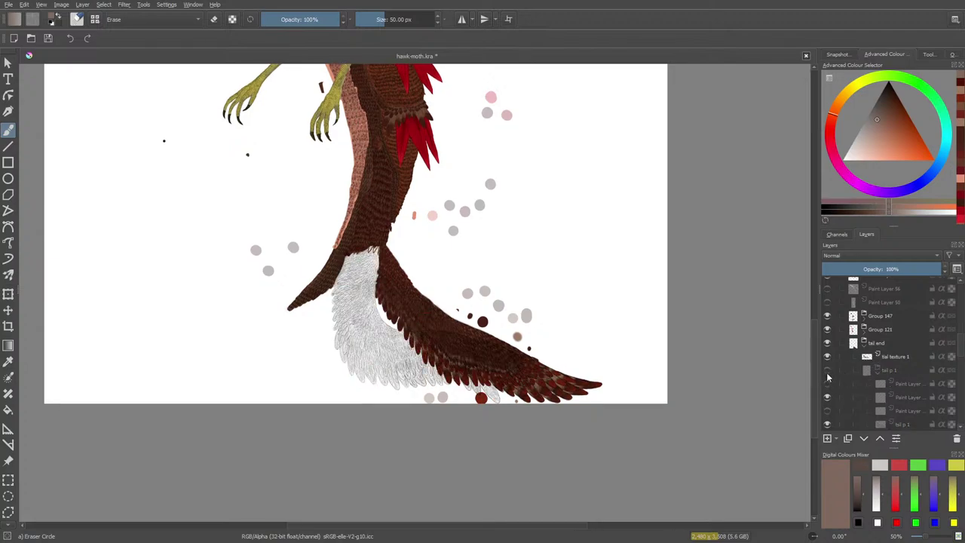
Step: Show the tail p 1 layer group and check its base layer by hiding and showing it
{"action": "left_click", "coordinate": [829, 371]}
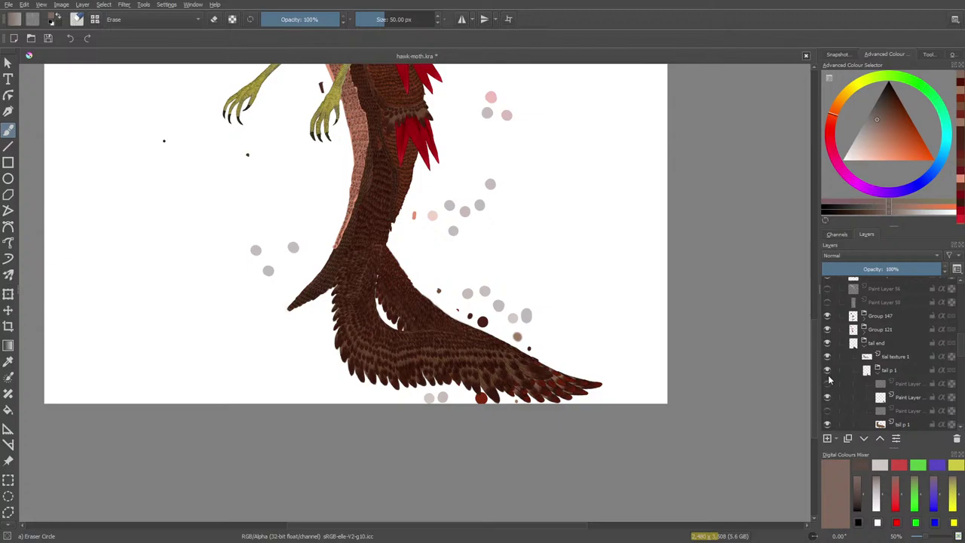
{"action": "left_click", "coordinate": [828, 371]}
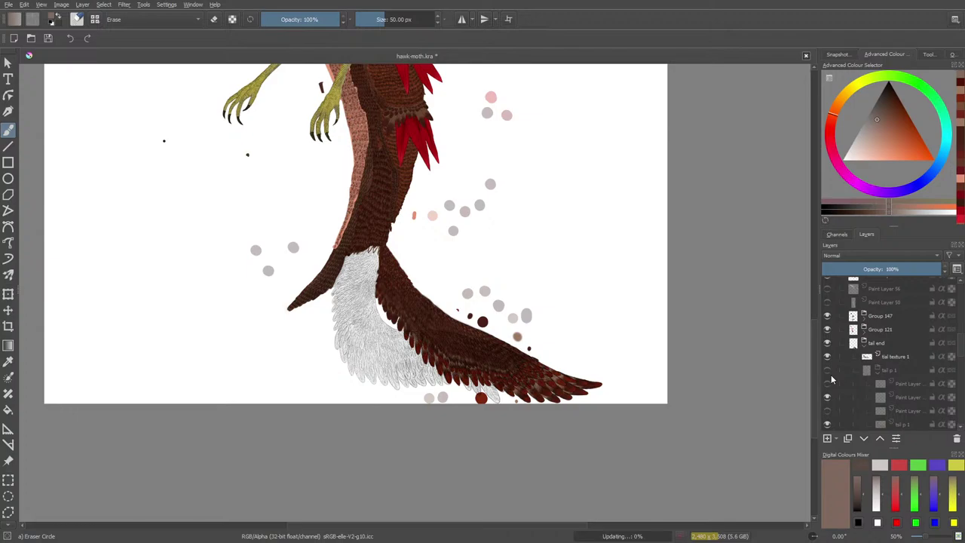
{"action": "left_click", "coordinate": [831, 375]}
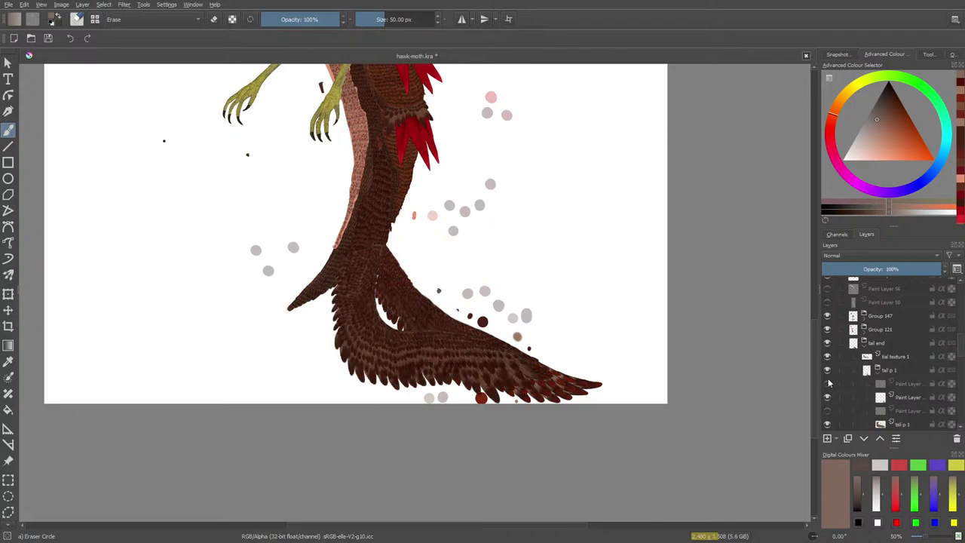
{"action": "left_click", "coordinate": [828, 423]}
{"action": "left_click", "coordinate": [827, 424]}
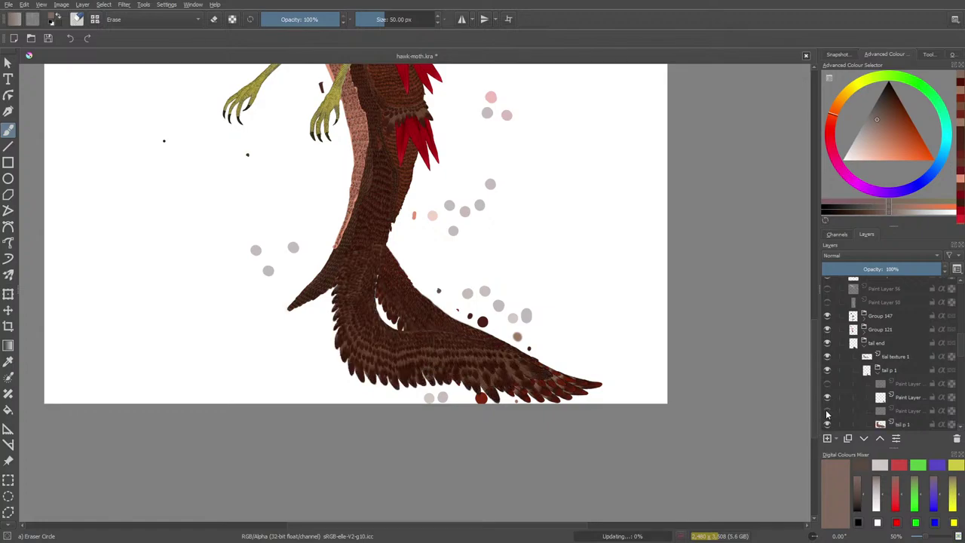
Step: Show the two hidden paint layers in the tail p 1 group, switching each off and on to compare
{"action": "left_click", "coordinate": [827, 411]}
{"action": "left_click", "coordinate": [827, 412]}
{"action": "left_click", "coordinate": [827, 412]}
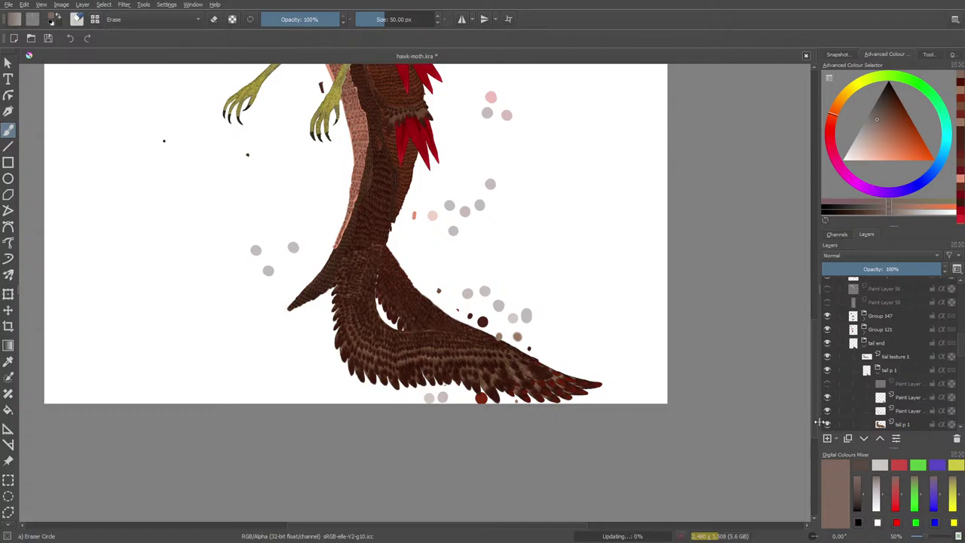
{"action": "left_click", "coordinate": [827, 384]}
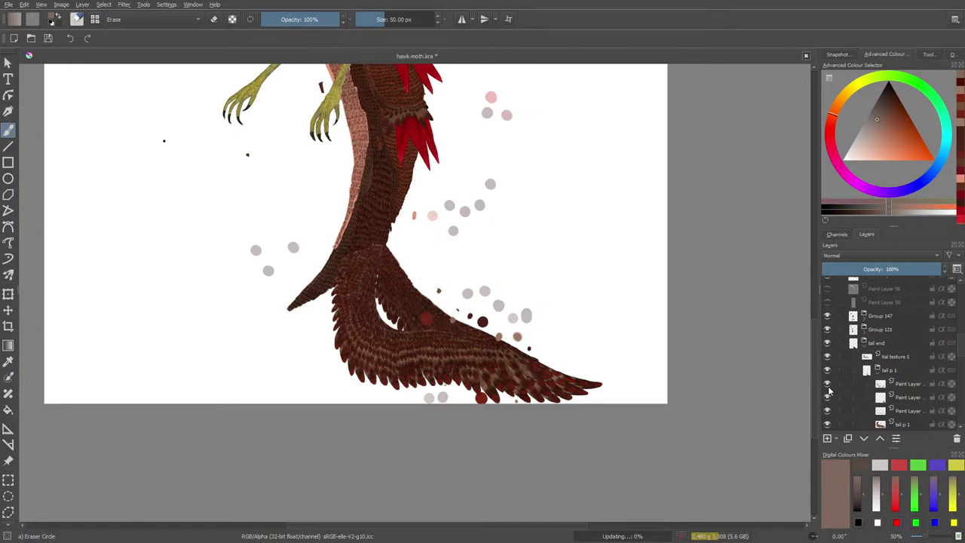
{"action": "left_click", "coordinate": [827, 386]}
{"action": "left_click", "coordinate": [827, 386]}
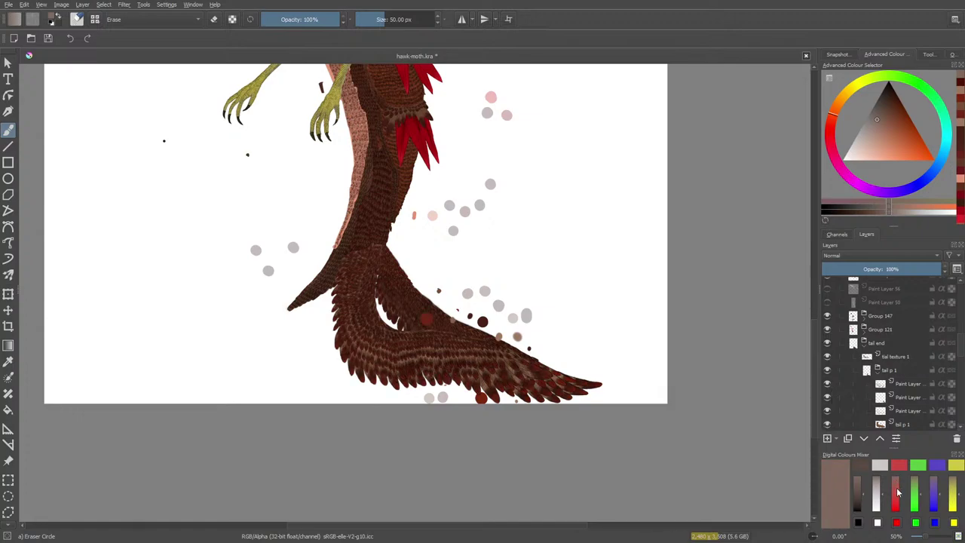
Step: Erase the red colour test spot above the tail curve from the topmost paint layer of tail p 1, working at 100% zoom
{"action": "left_click", "coordinate": [923, 537]}
{"action": "left_click", "coordinate": [925, 537]}
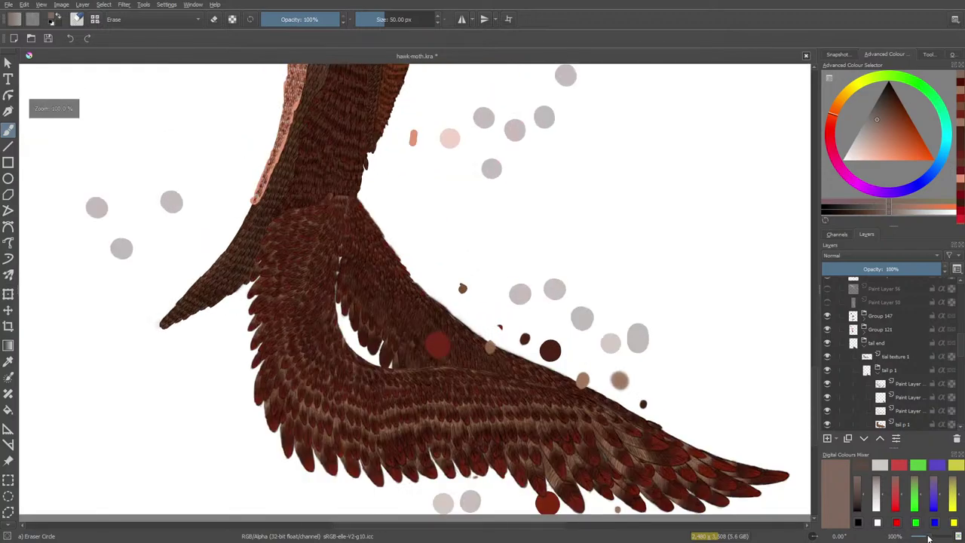
{"action": "left_click", "coordinate": [929, 537]}
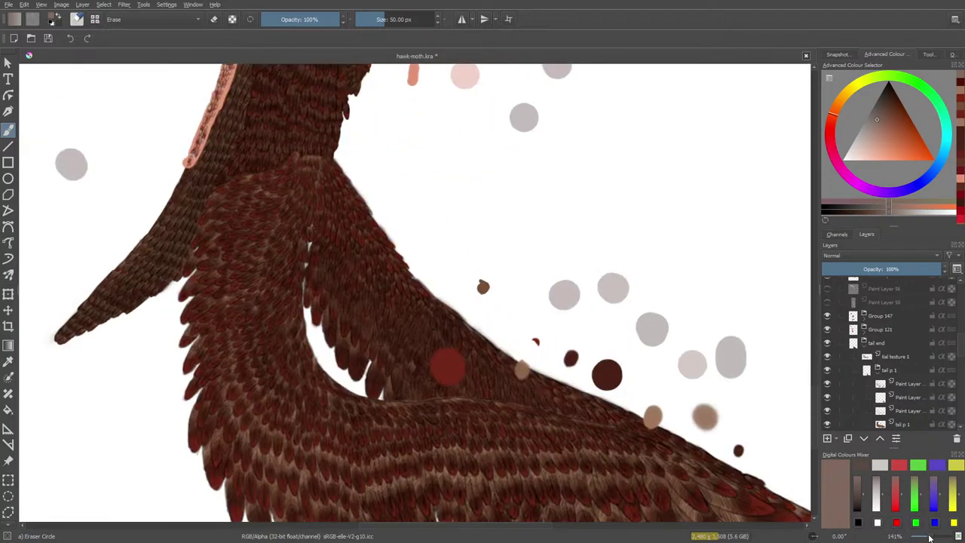
{"action": "left_click", "coordinate": [926, 537]}
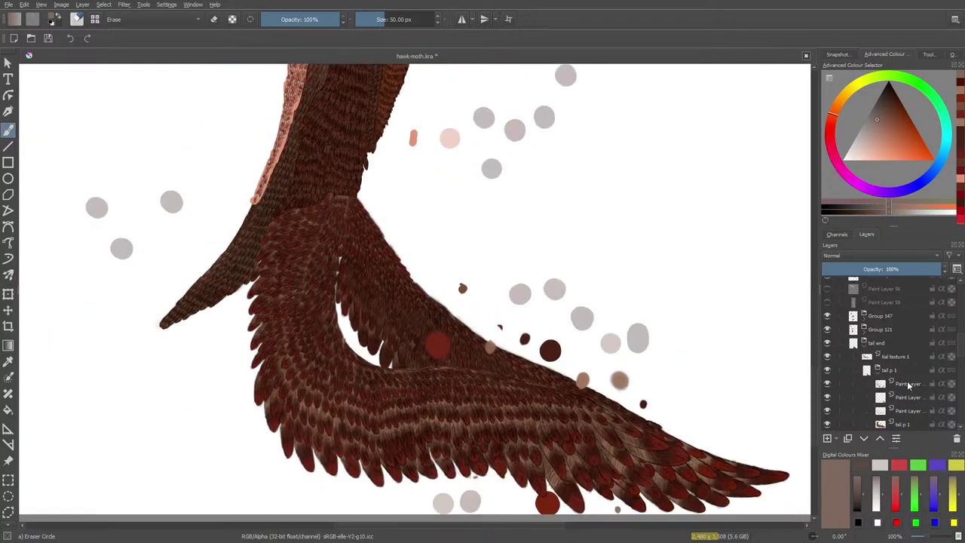
{"action": "left_click", "coordinate": [909, 384]}
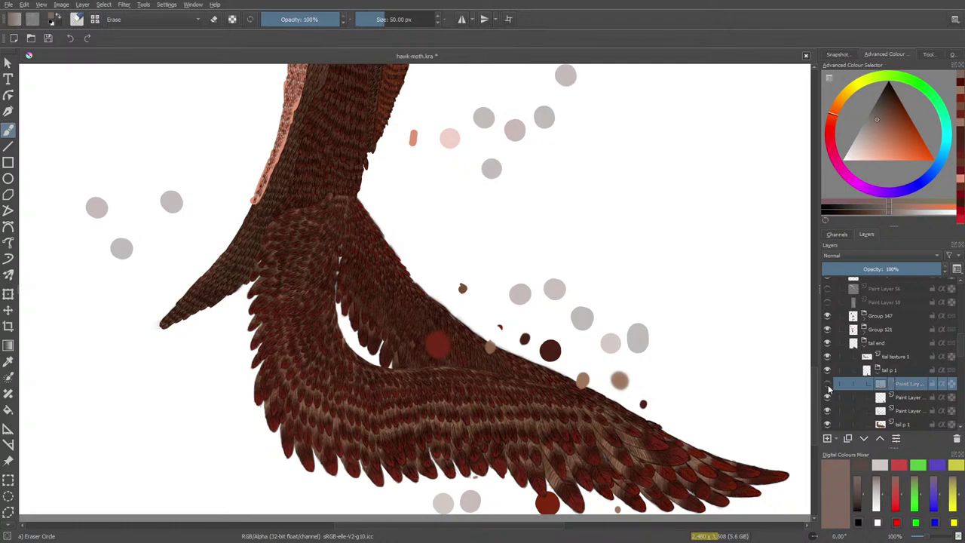
{"action": "left_click", "coordinate": [828, 385]}
{"action": "left_click", "coordinate": [830, 387]}
{"action": "left_click_drag", "start_coordinate": [425, 340], "coordinate": [455, 334]}
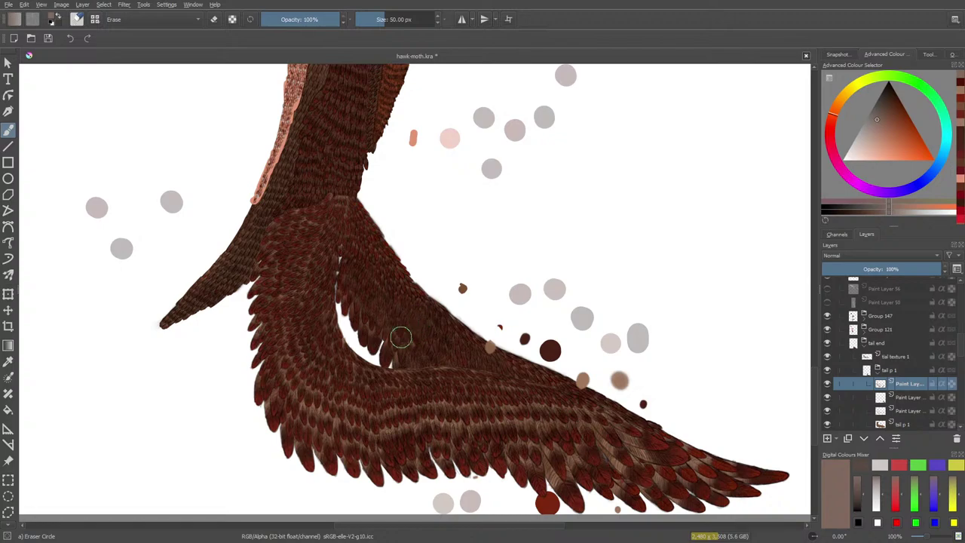
Step: Compare the tail with each of the three upper paint layers of tail p 1 hidden and shown in turn
{"action": "left_click", "coordinate": [829, 384]}
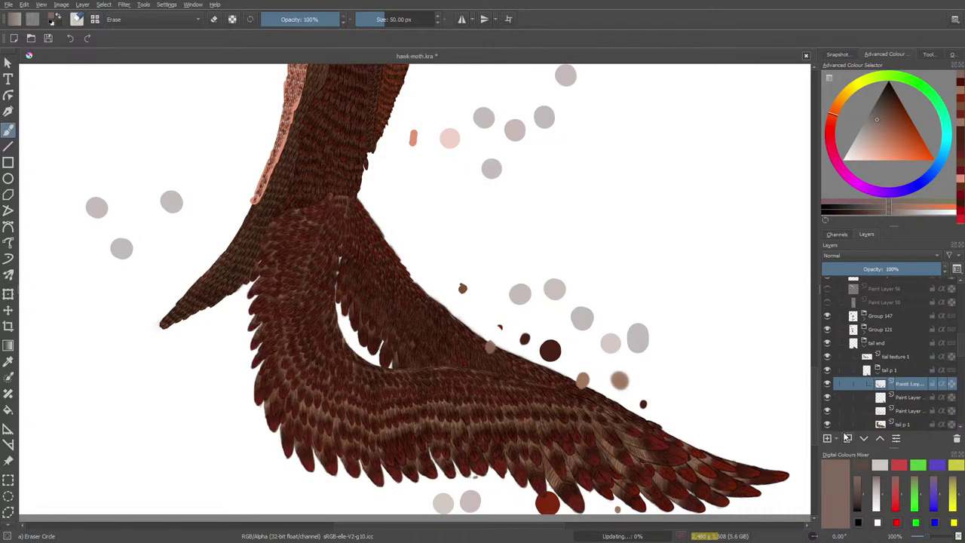
{"action": "left_click", "coordinate": [827, 398]}
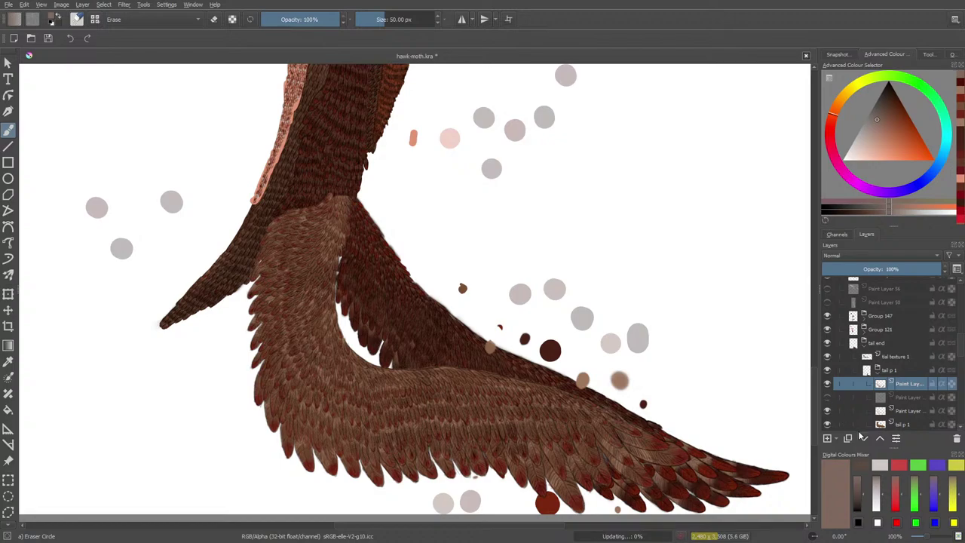
{"action": "key", "text": "ctrl+z"}
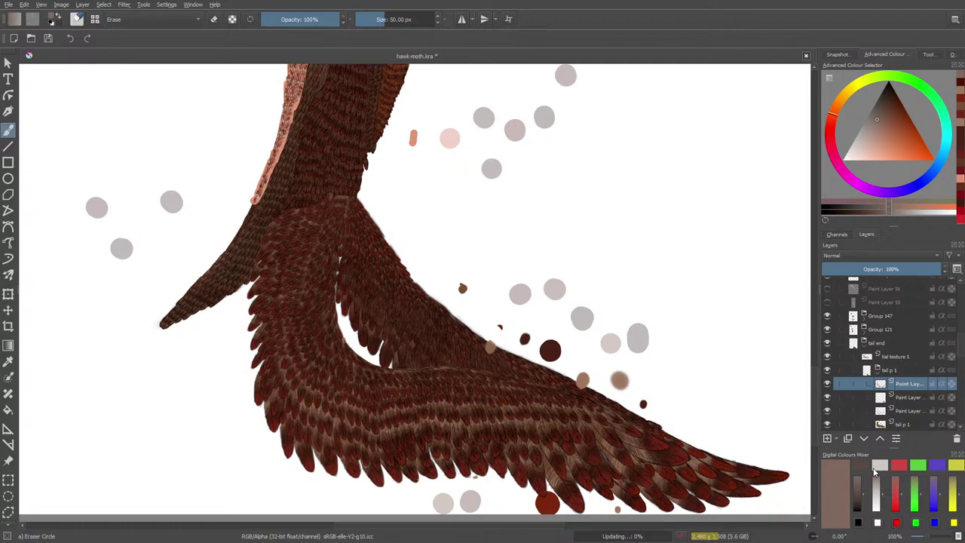
{"action": "key", "text": "ctrl+shift+z"}
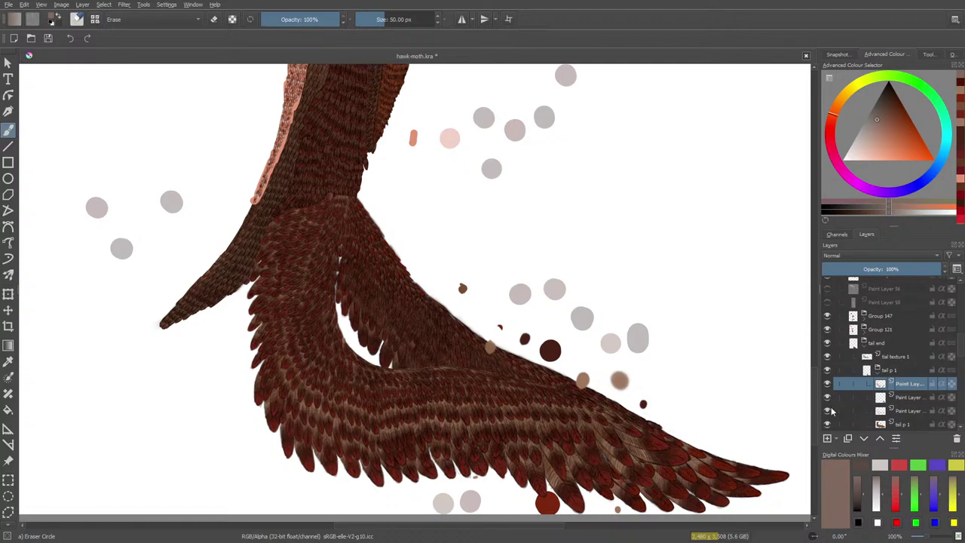
{"action": "key", "text": "ctrl+z"}
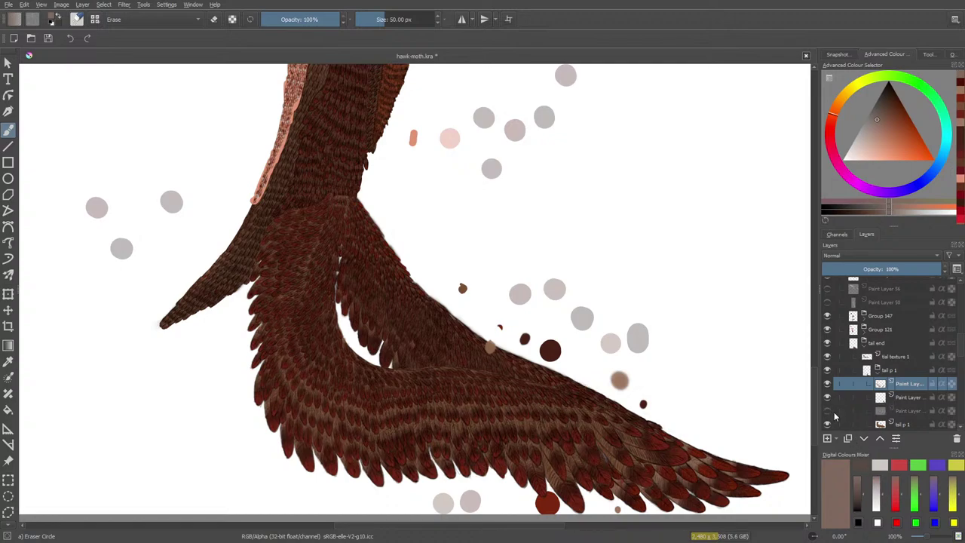
{"action": "key", "text": "ctrl+shift+z"}
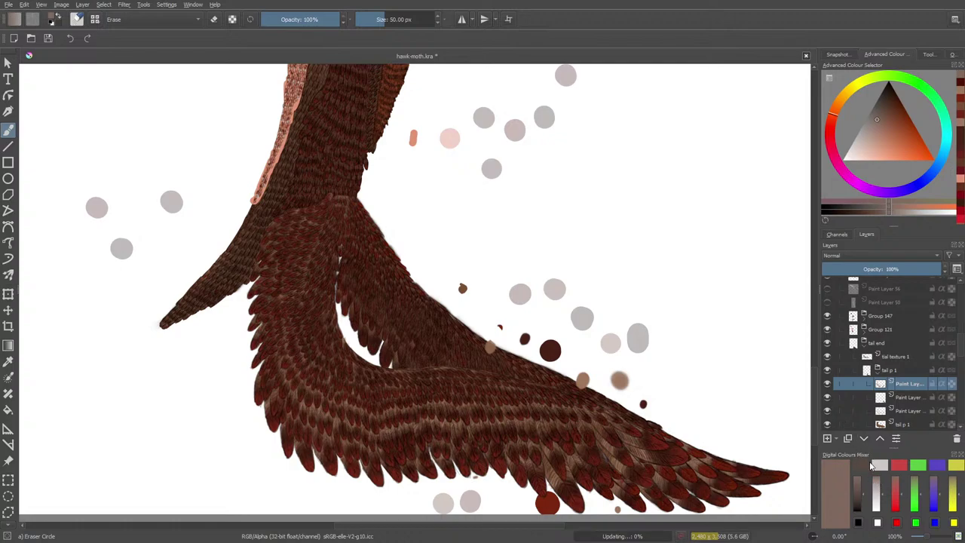
{"action": "key", "text": "ctrl+z"}
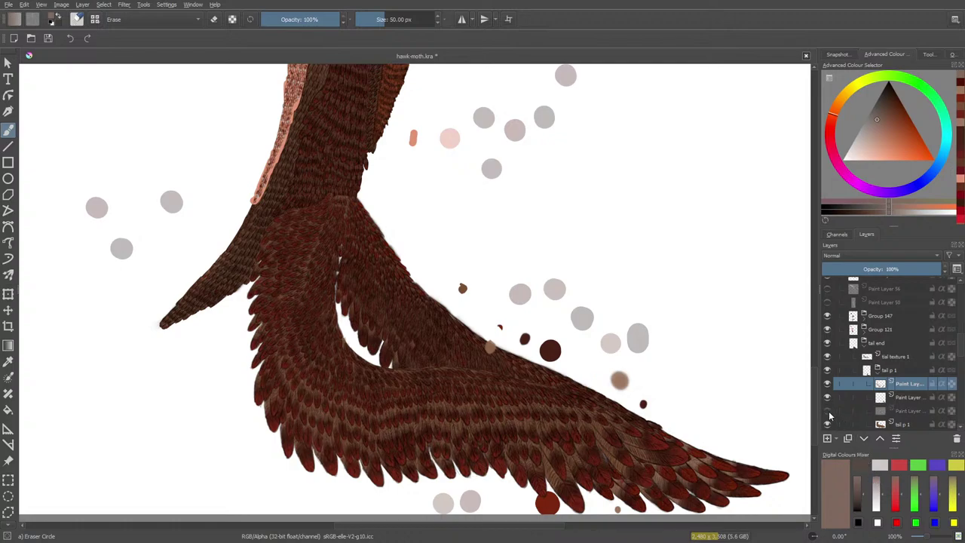
{"action": "key", "text": "ctrl+shift+z"}
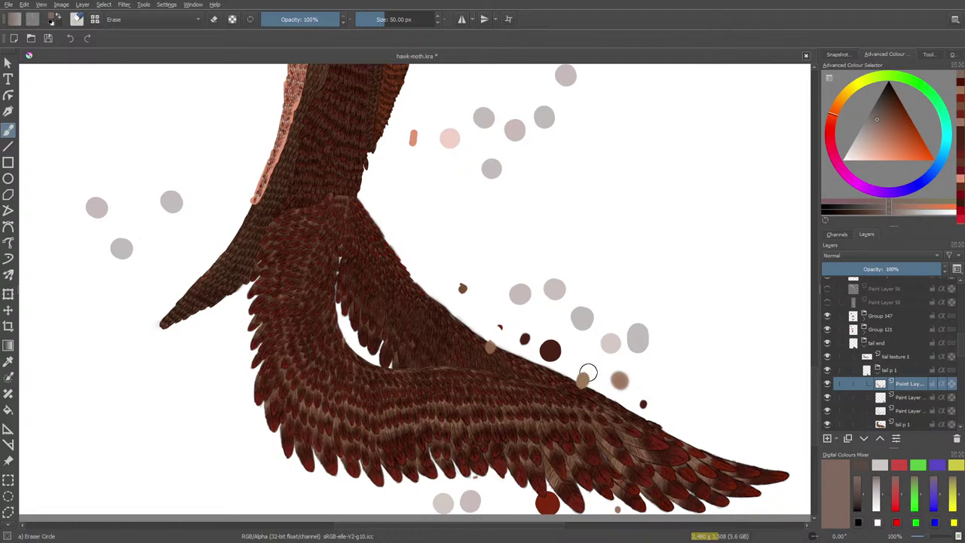
Step: Erase the brown test spot on the tail's upper edge from the third paint layer of tail p 1, and check by toggling that layer
{"action": "left_click", "coordinate": [908, 410]}
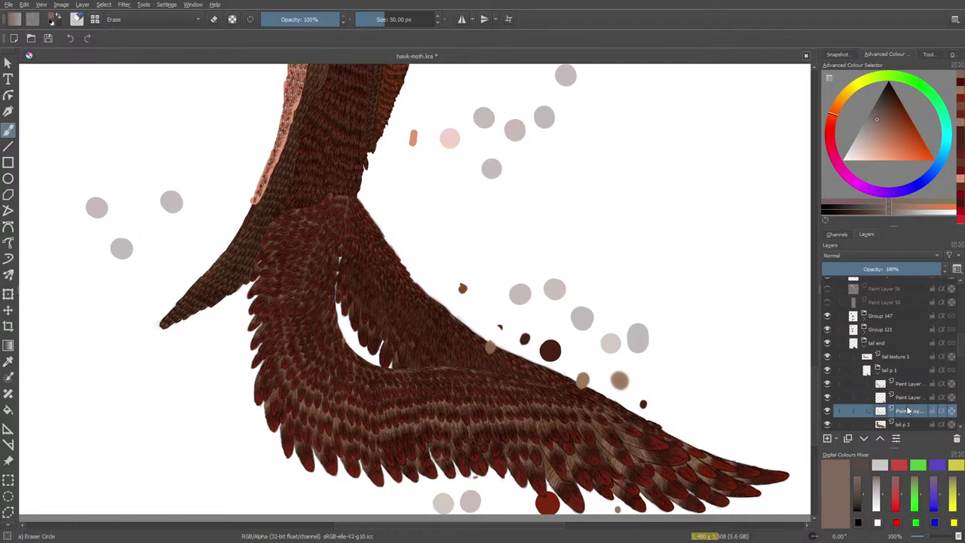
{"action": "left_click", "coordinate": [582, 378]}
{"action": "left_click", "coordinate": [827, 410]}
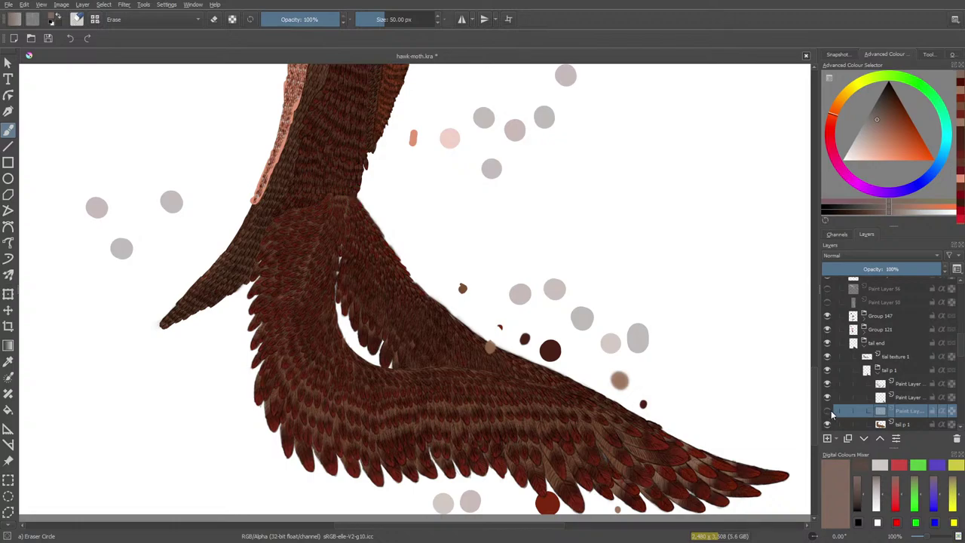
{"action": "mouse_move", "coordinate": [826, 405]}
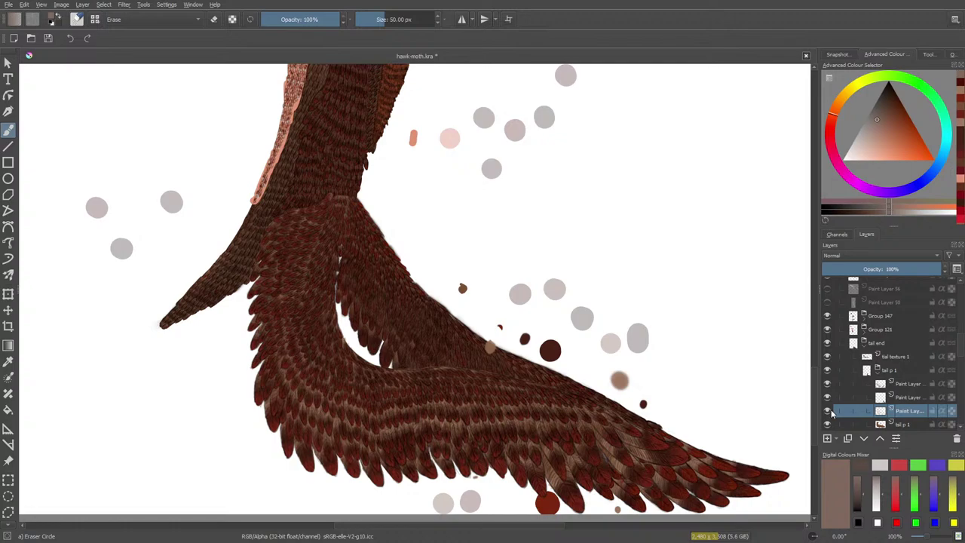
{"action": "left_click", "coordinate": [829, 411]}
Step: Erase the small brown test spot in the white area above the tail from the tail p 1 base layer, and check by toggling the group
{"action": "left_click", "coordinate": [905, 425]}
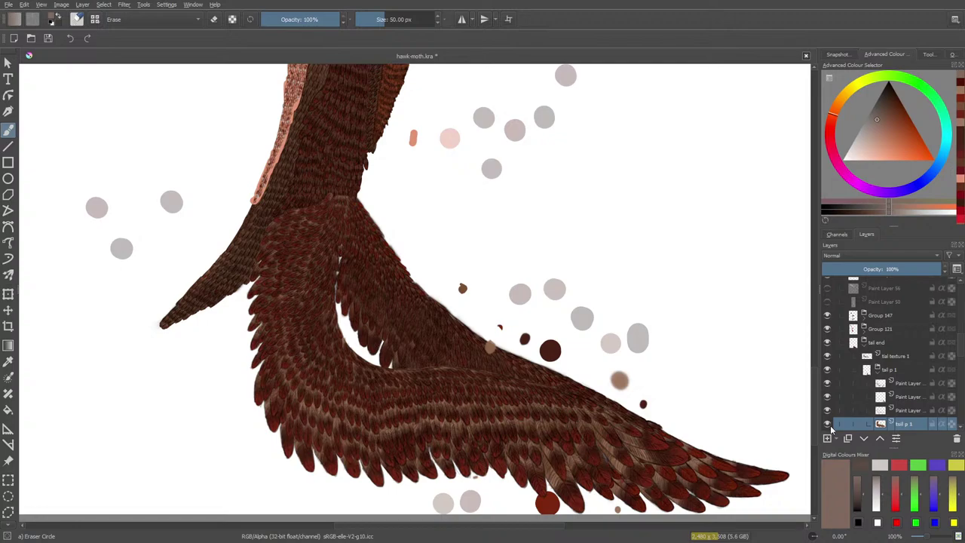
{"action": "left_click", "coordinate": [828, 425]}
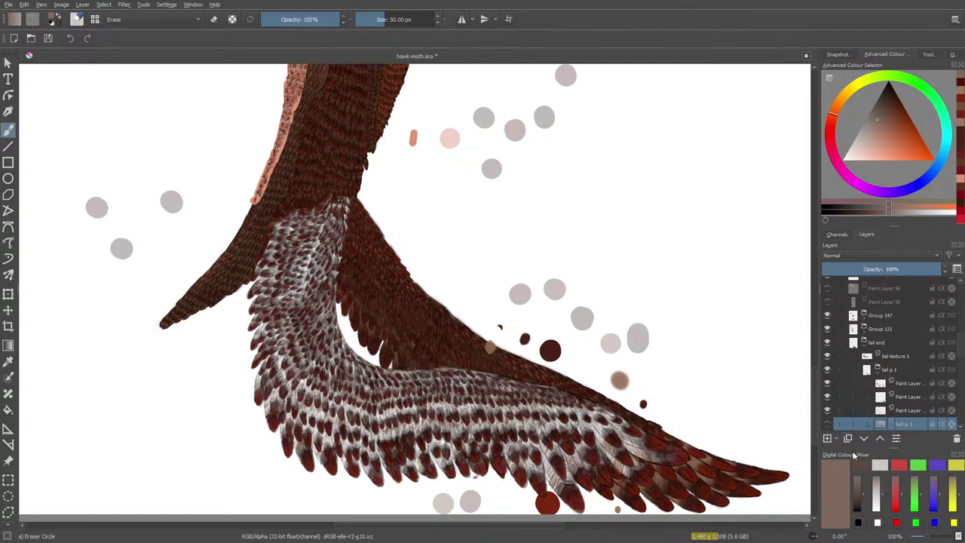
{"action": "left_click", "coordinate": [827, 425]}
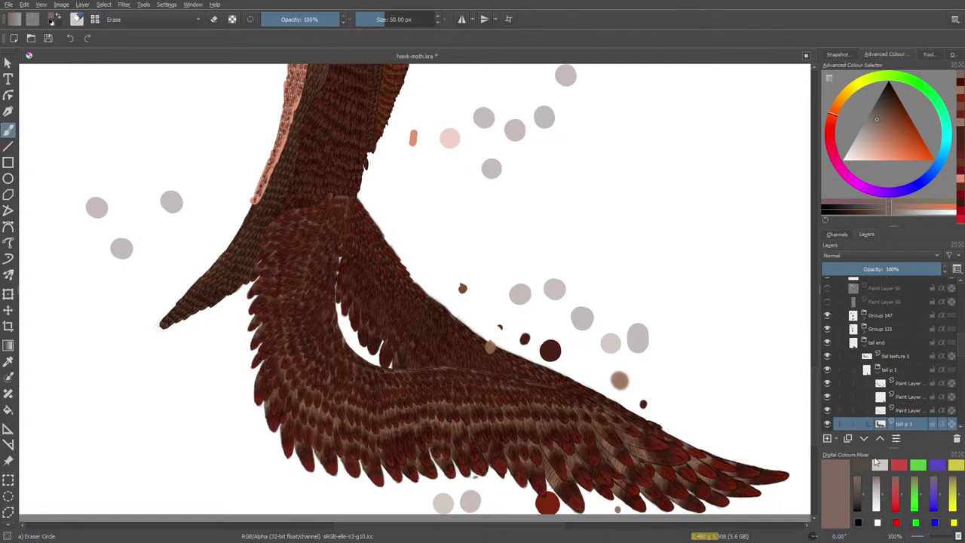
{"action": "middle_click", "coordinate": [447, 270]}
{"action": "left_click", "coordinate": [455, 279]}
{"action": "mouse_move", "coordinate": [842, 392]}
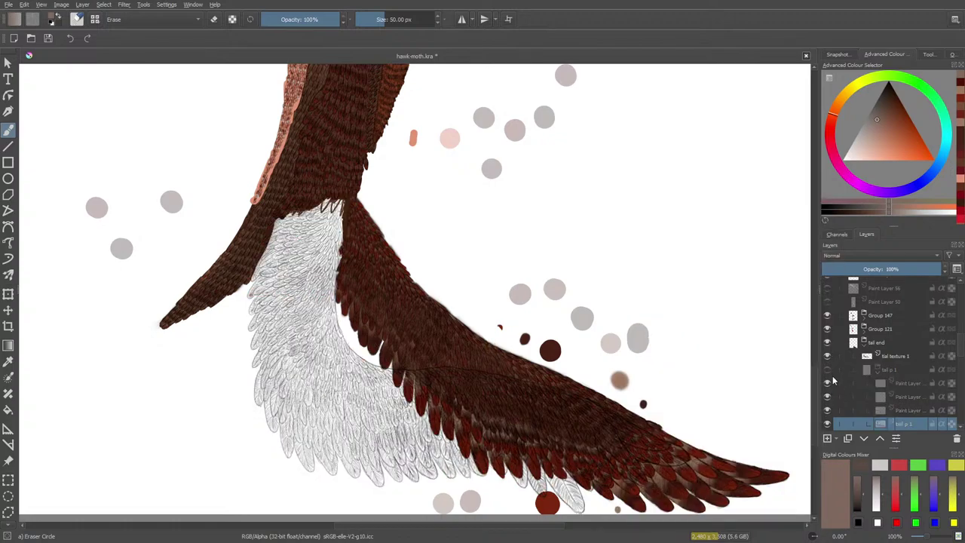
{"action": "left_click", "coordinate": [827, 369]}
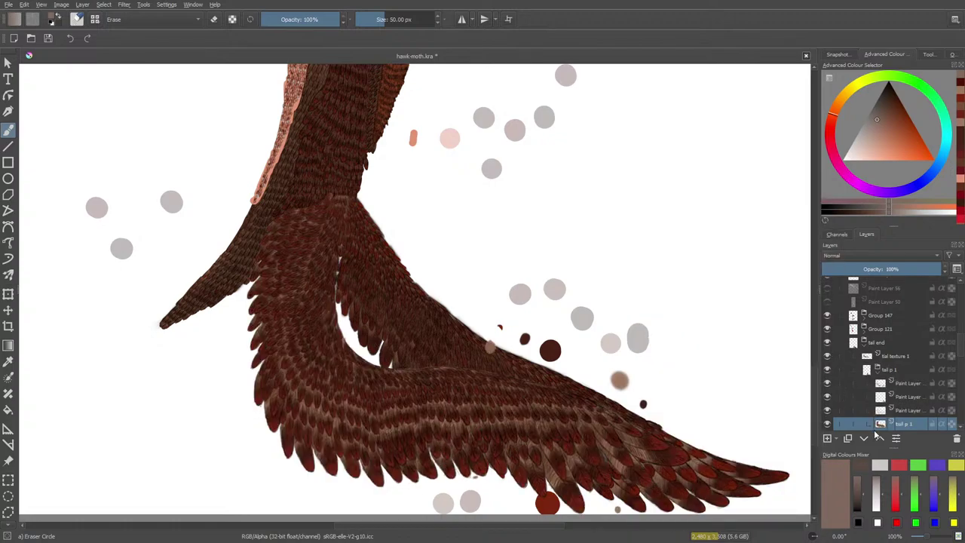
Step: Check what Paint Layer 44 and the tail p 1 group contribute to the tail by hiding and showing each
{"action": "left_click", "coordinate": [957, 347]}
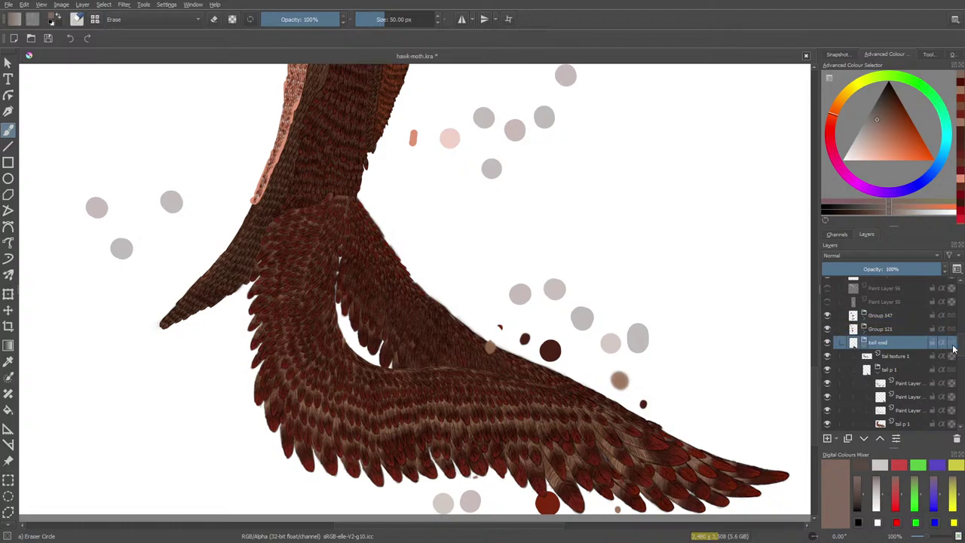
{"action": "scroll", "coordinate": [913, 385], "scroll_direction": "down", "scroll_amount": 2}
{"action": "left_click", "coordinate": [912, 384]}
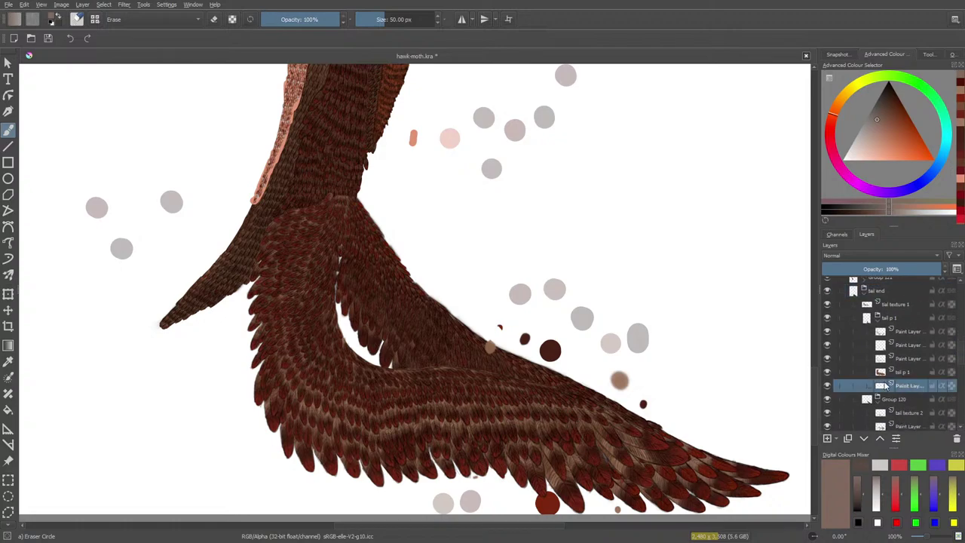
{"action": "left_click", "coordinate": [827, 385]}
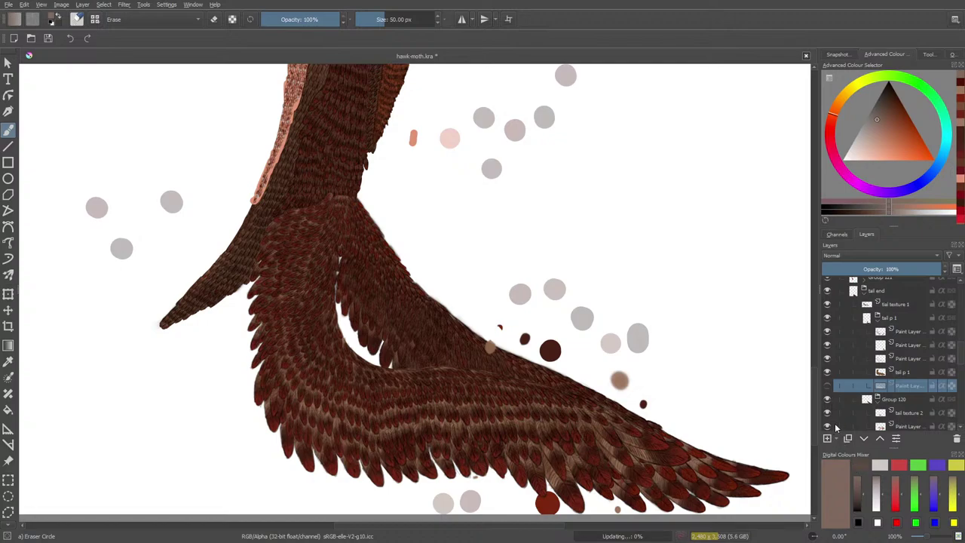
{"action": "left_click", "coordinate": [827, 385]}
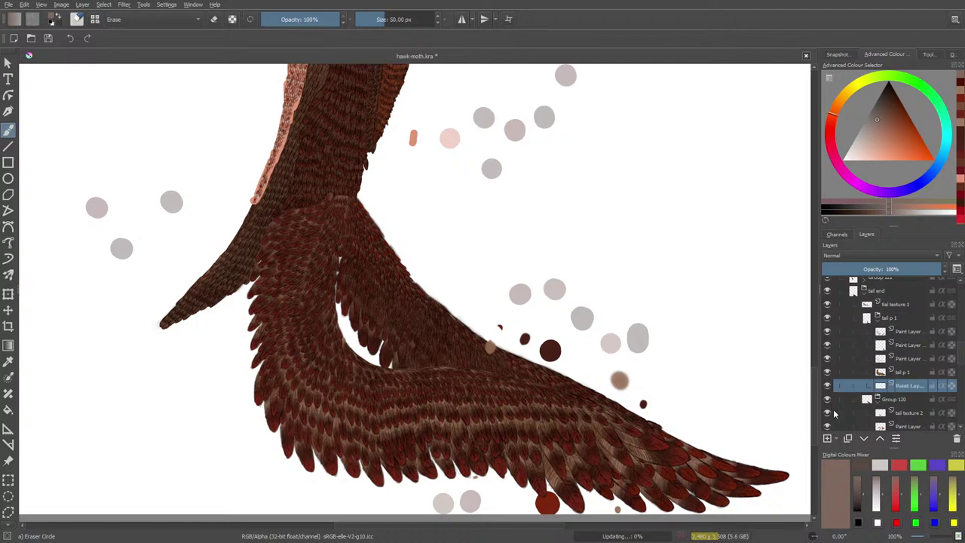
{"action": "left_click", "coordinate": [836, 323]}
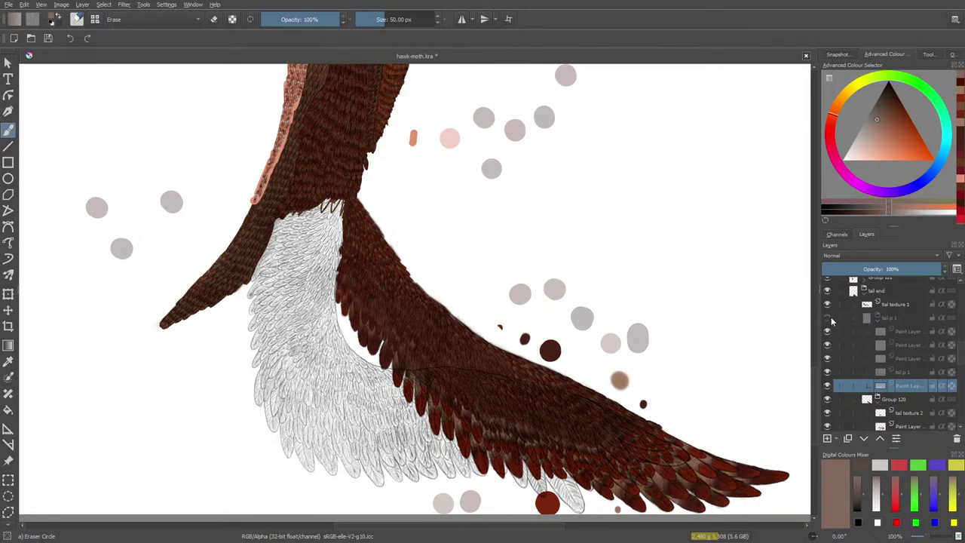
{"action": "left_click", "coordinate": [831, 318]}
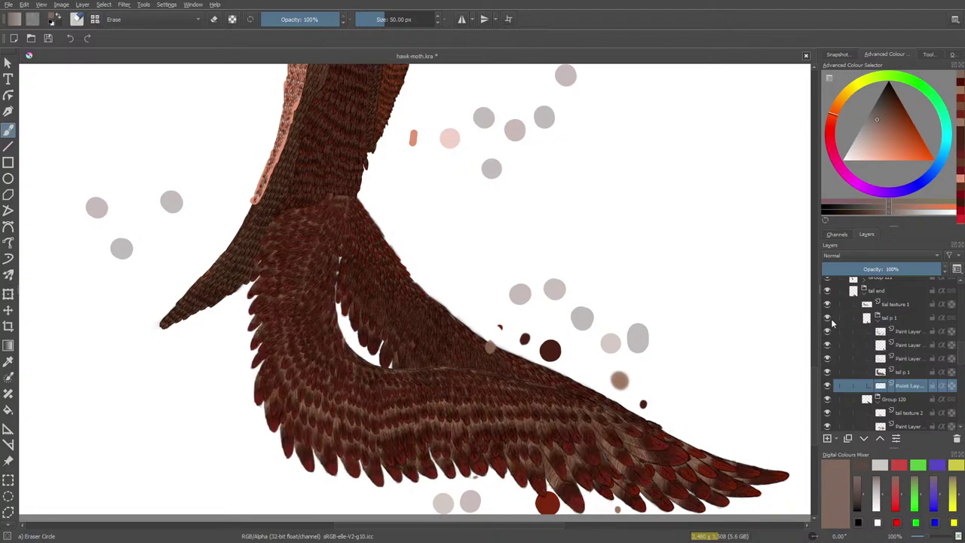
Step: Compare the tail with the tail p 1 base layer and the two paint layers directly above it hidden and shown in turn
{"action": "left_click", "coordinate": [828, 373]}
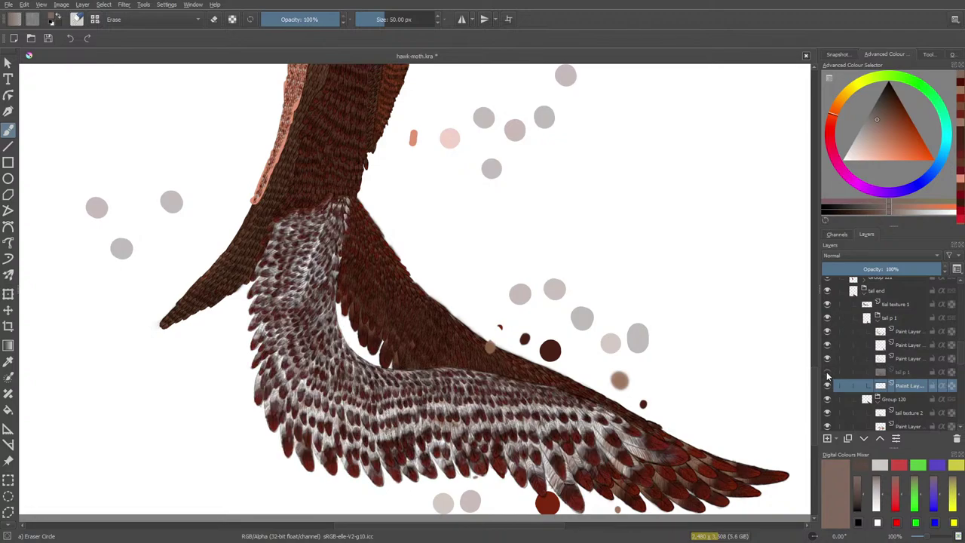
{"action": "left_click", "coordinate": [827, 367]}
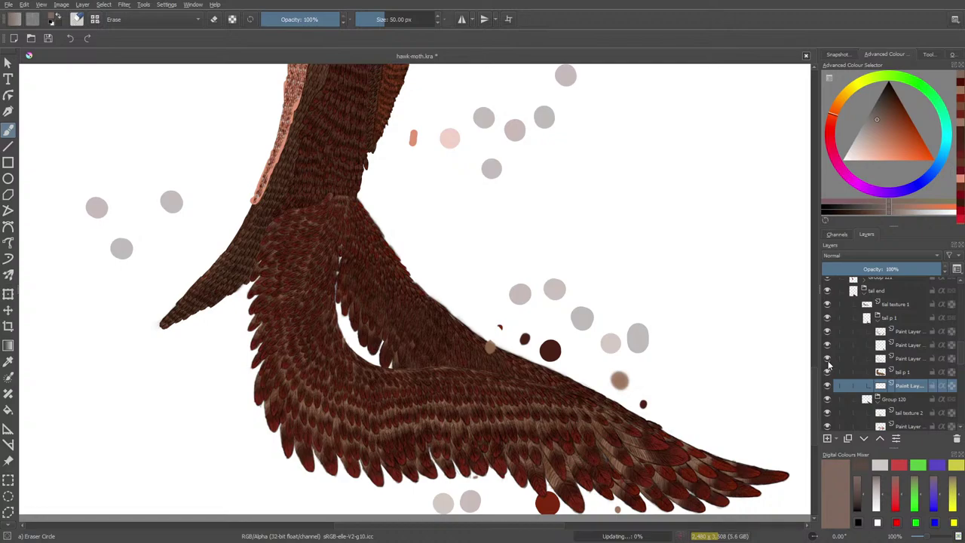
{"action": "left_click", "coordinate": [827, 360]}
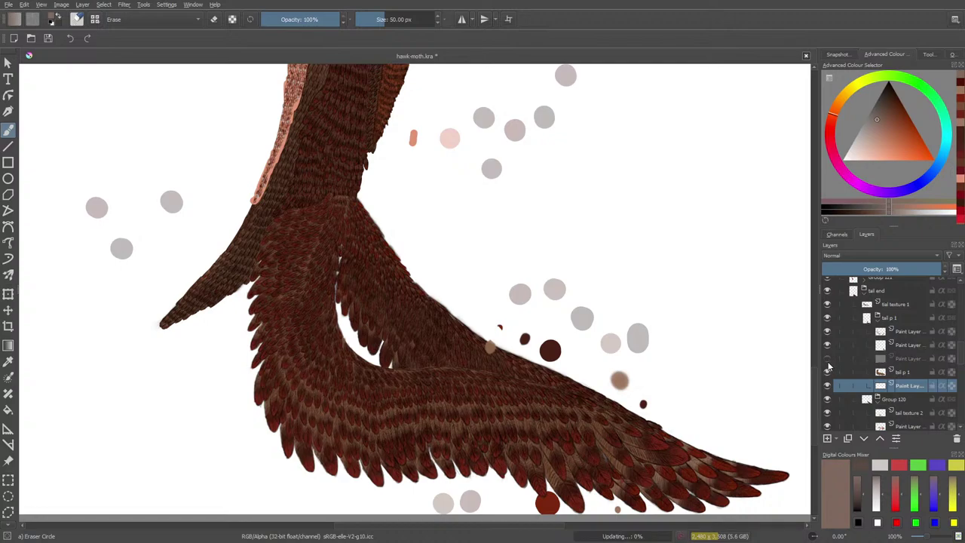
{"action": "left_click", "coordinate": [827, 358]}
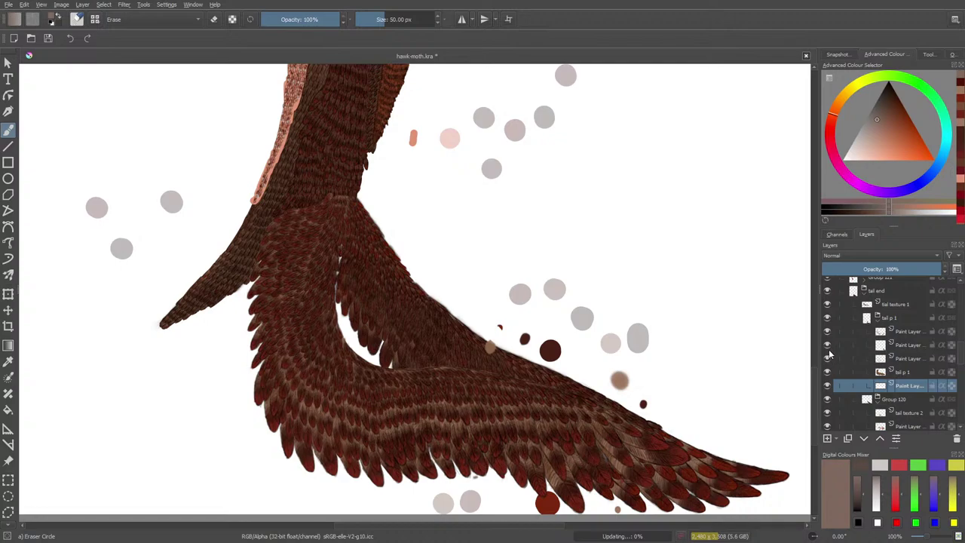
{"action": "left_click", "coordinate": [828, 346]}
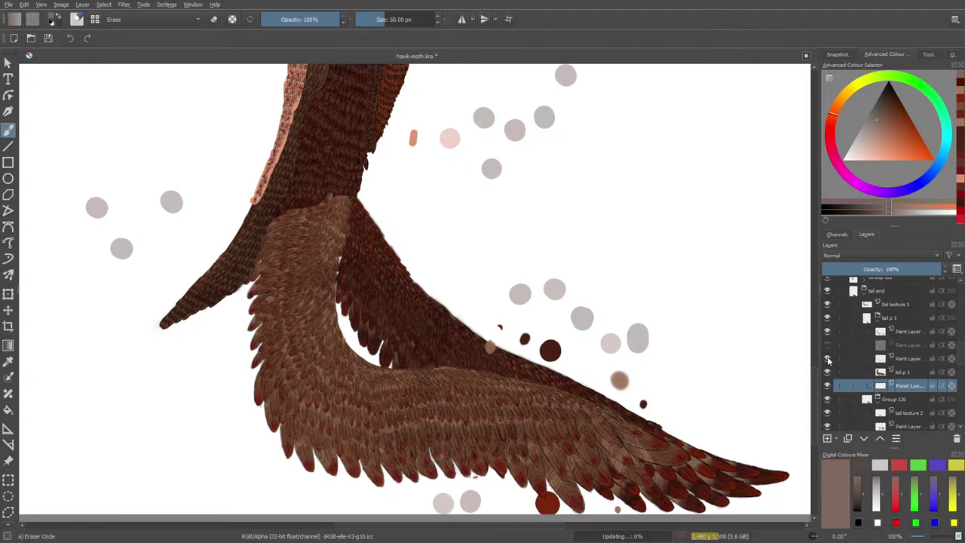
{"action": "left_click", "coordinate": [827, 344]}
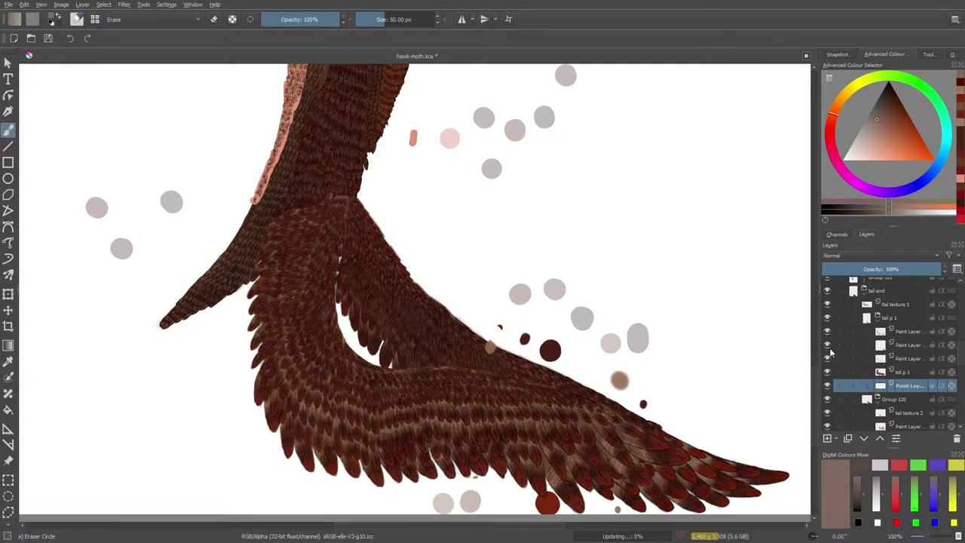
Step: Check the topmost paint layer of tail p 1 by toggling it, and erase its brown test spot on the tail's upper edge
{"action": "left_click", "coordinate": [827, 331]}
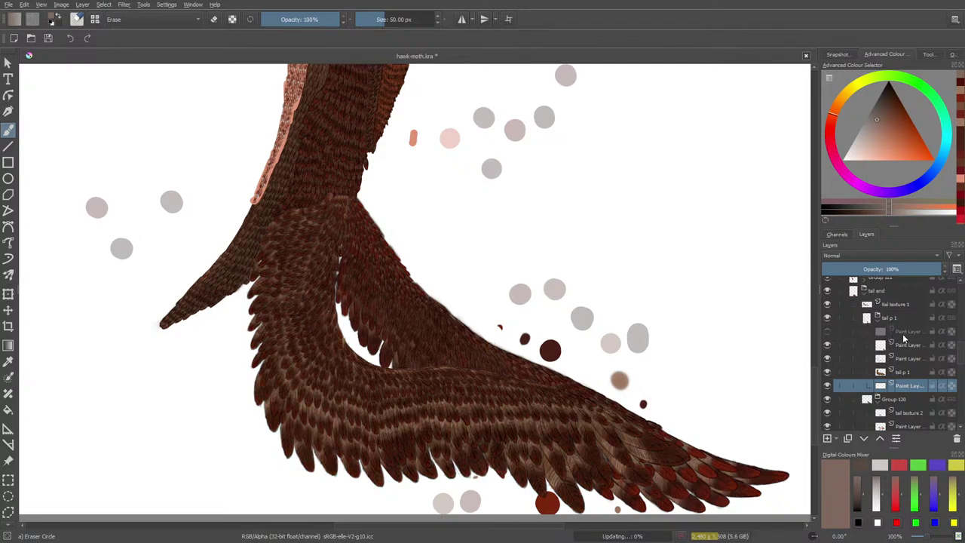
{"action": "left_click", "coordinate": [912, 332]}
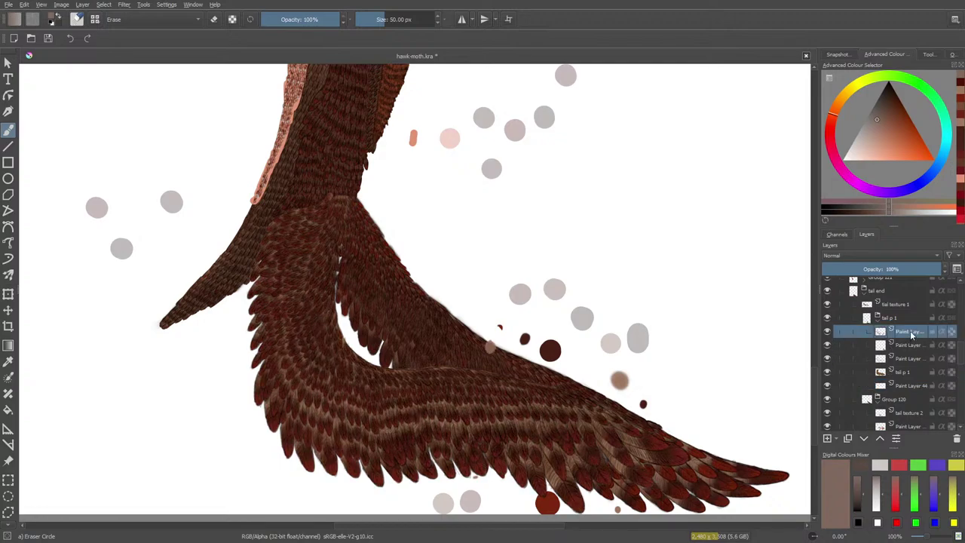
{"action": "left_click", "coordinate": [489, 354]}
Step: Select Group 120 and hide and show it to see which tail feathers and test spots it holds
{"action": "scroll", "coordinate": [947, 366], "scroll_direction": "down", "scroll_amount": 3}
{"action": "left_click", "coordinate": [895, 331]}
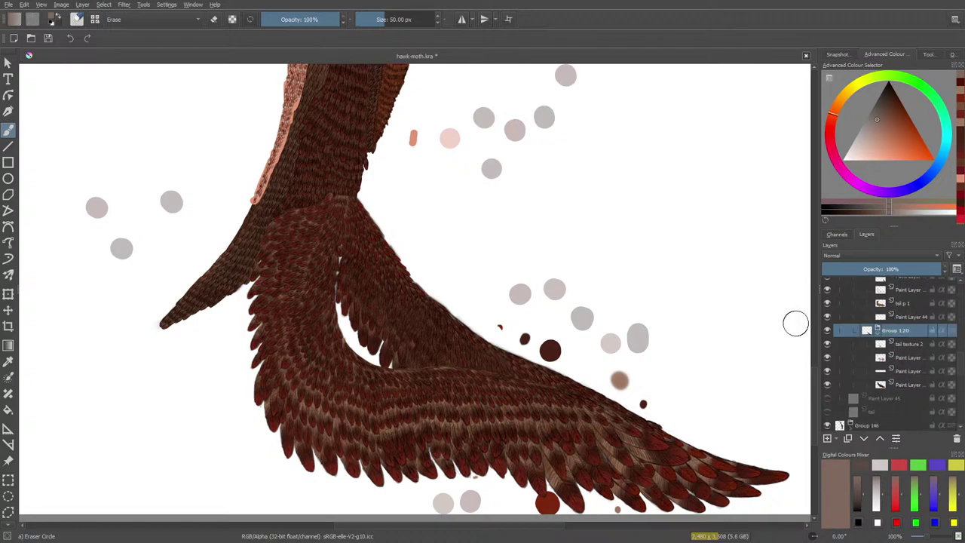
{"action": "left_click", "coordinate": [831, 331]}
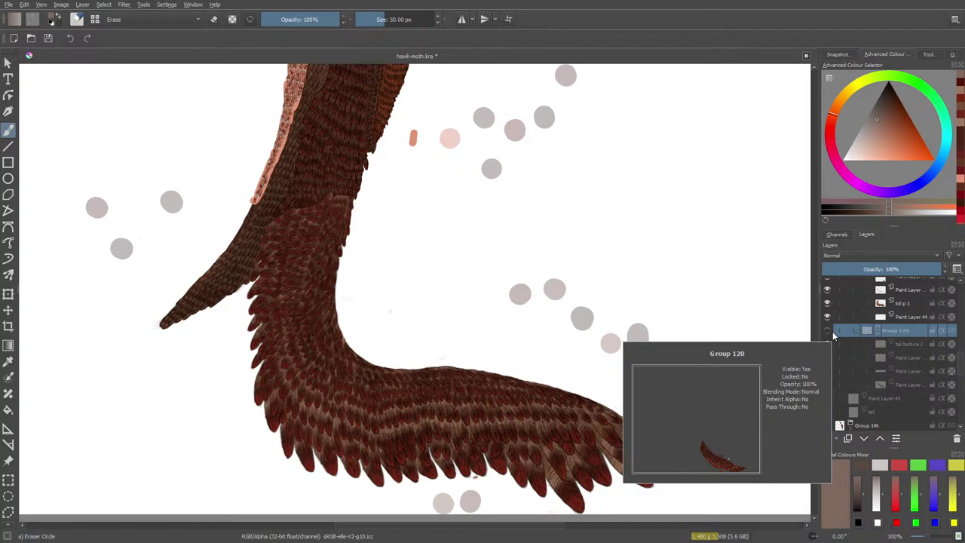
{"action": "left_click", "coordinate": [831, 332]}
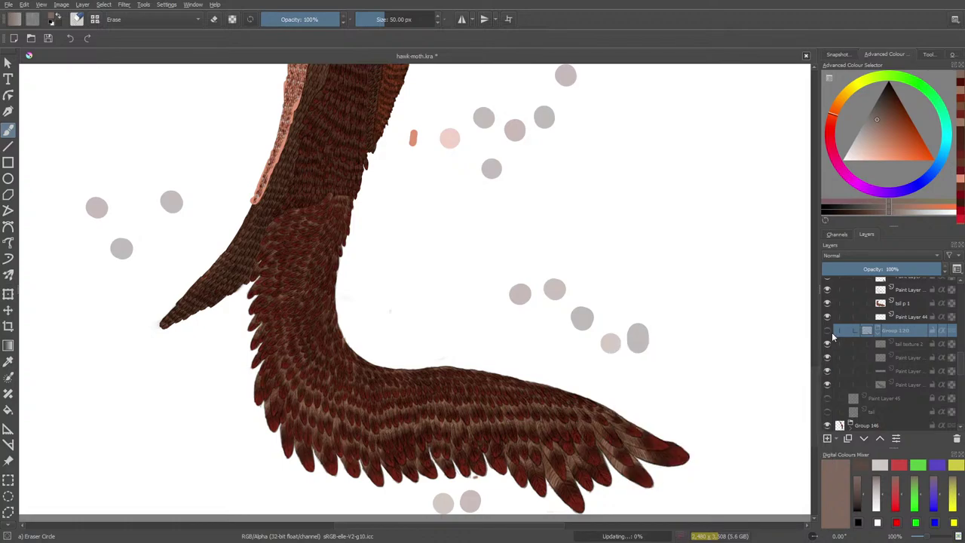
Step: Toggle the middle paint layer of Group 120 to check it, and erase its soft brown test spot above the tail
{"action": "left_click", "coordinate": [896, 372]}
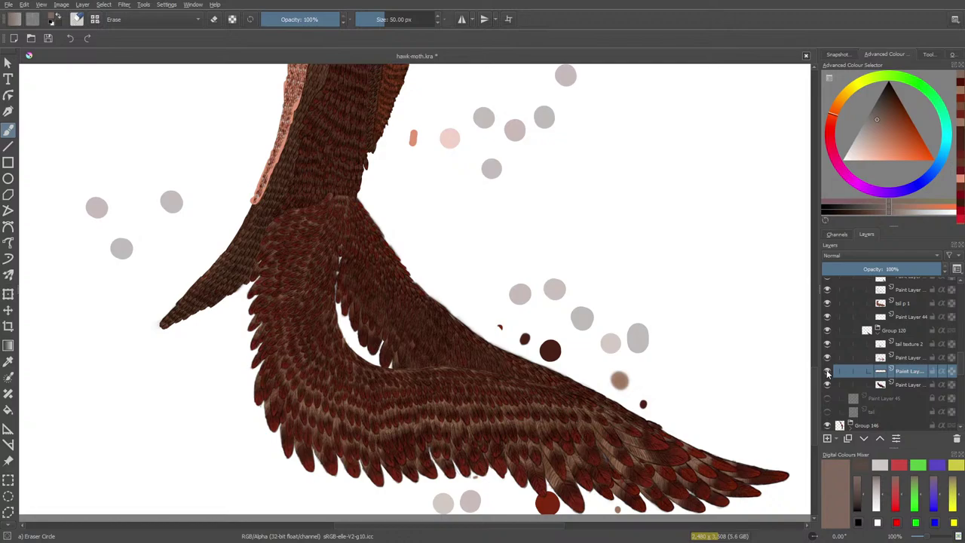
{"action": "left_click", "coordinate": [827, 372]}
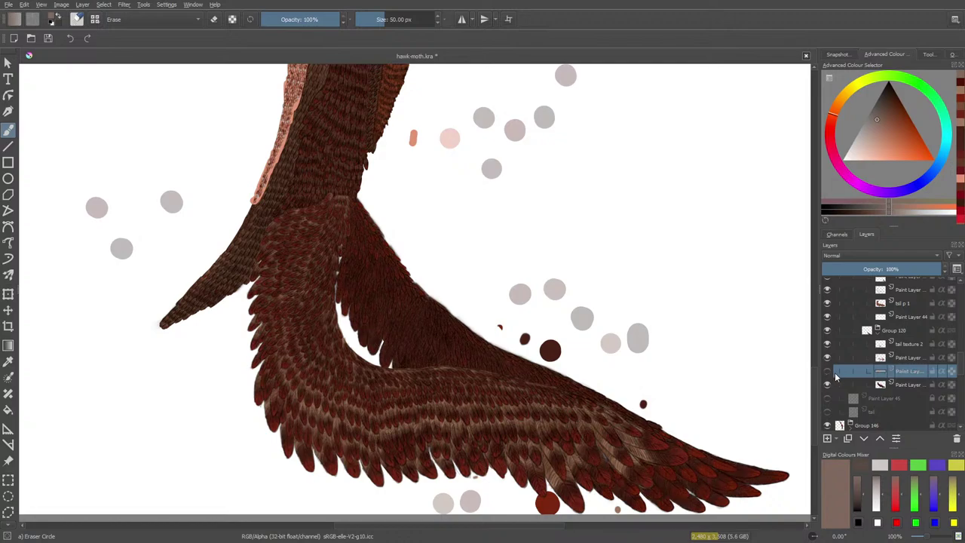
{"action": "left_click", "coordinate": [828, 373]}
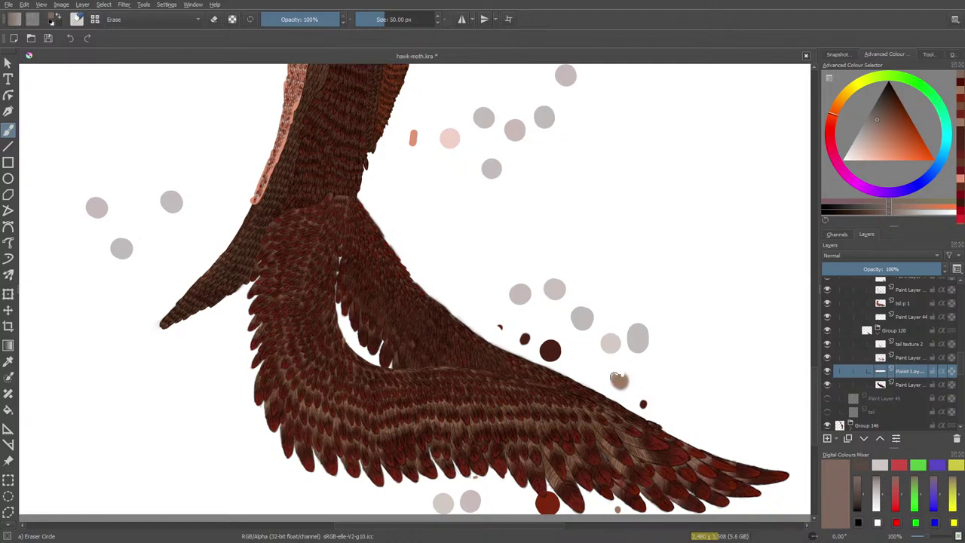
{"action": "left_click", "coordinate": [619, 380]}
Step: Toggle the bottom paint layer of Group 120 to check it, and erase its large dark red test spot above the tail
{"action": "left_click", "coordinate": [911, 385]}
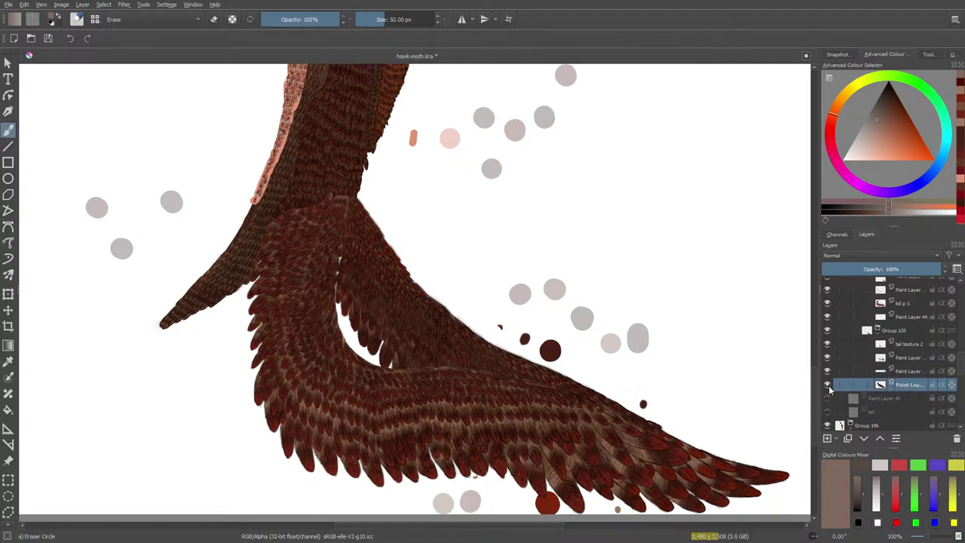
{"action": "left_click", "coordinate": [827, 386]}
{"action": "left_click", "coordinate": [827, 387]}
{"action": "left_click_drag", "start_coordinate": [551, 348], "coordinate": [571, 352]}
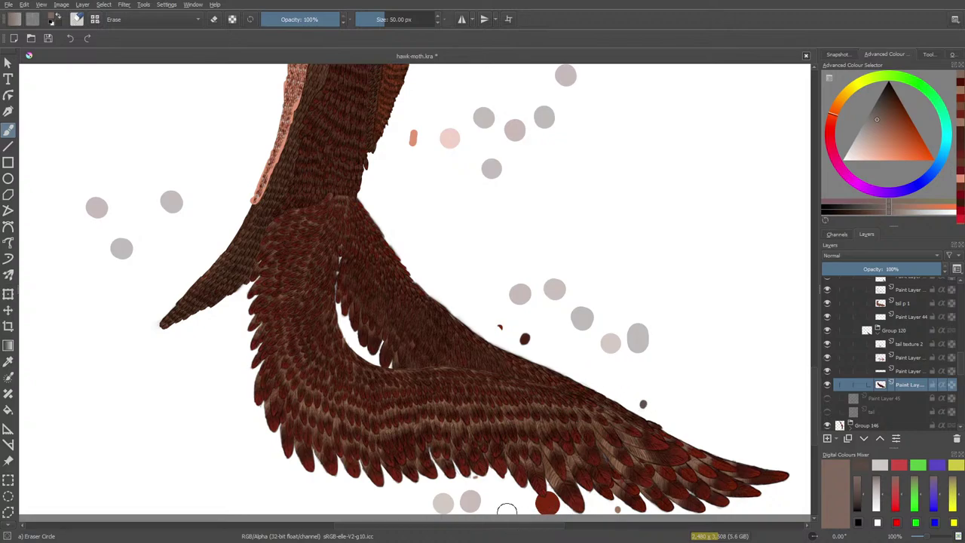
Step: Compare the tail with Group 120, its tail texture 2 layer and its two upper paint layers hidden and shown in turn
{"action": "left_click", "coordinate": [828, 371]}
{"action": "left_click", "coordinate": [828, 371]}
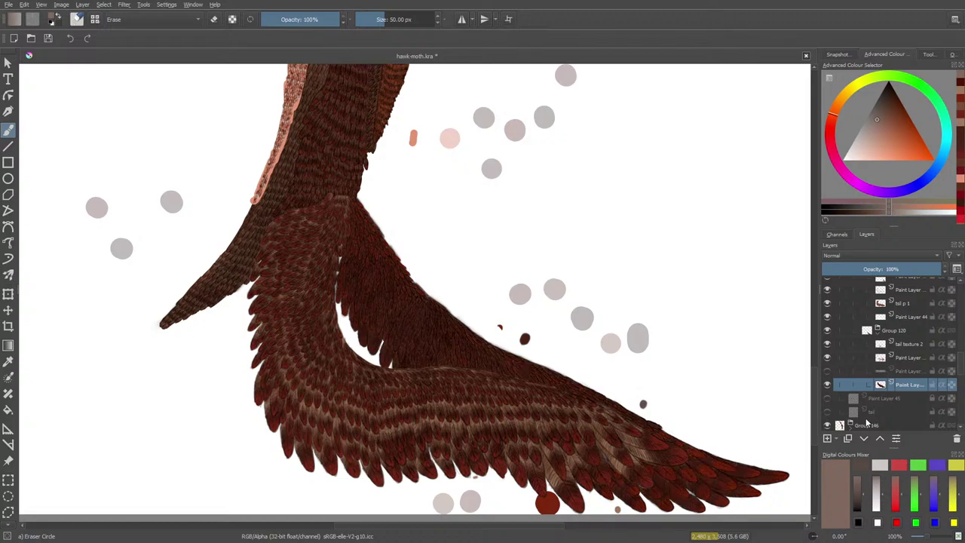
{"action": "left_click", "coordinate": [829, 371]}
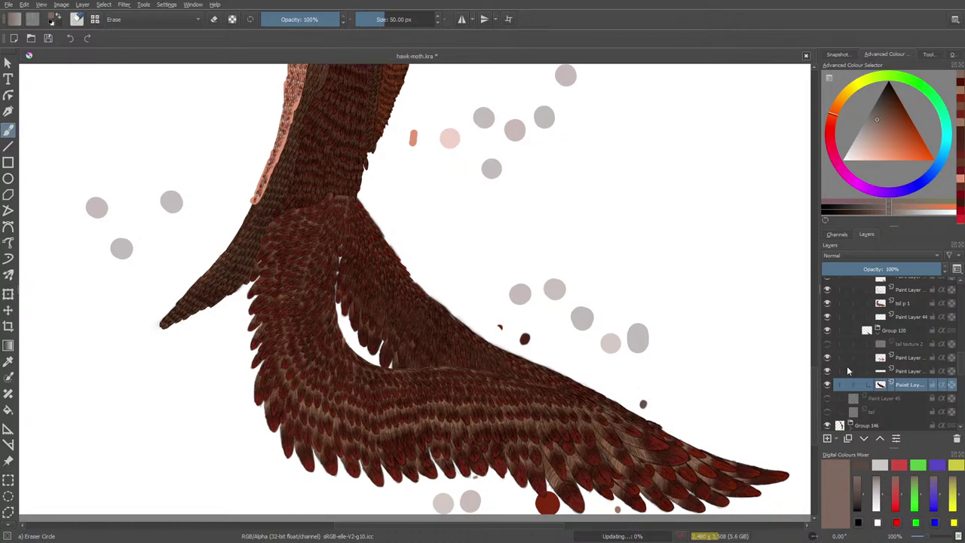
{"action": "left_click", "coordinate": [827, 343]}
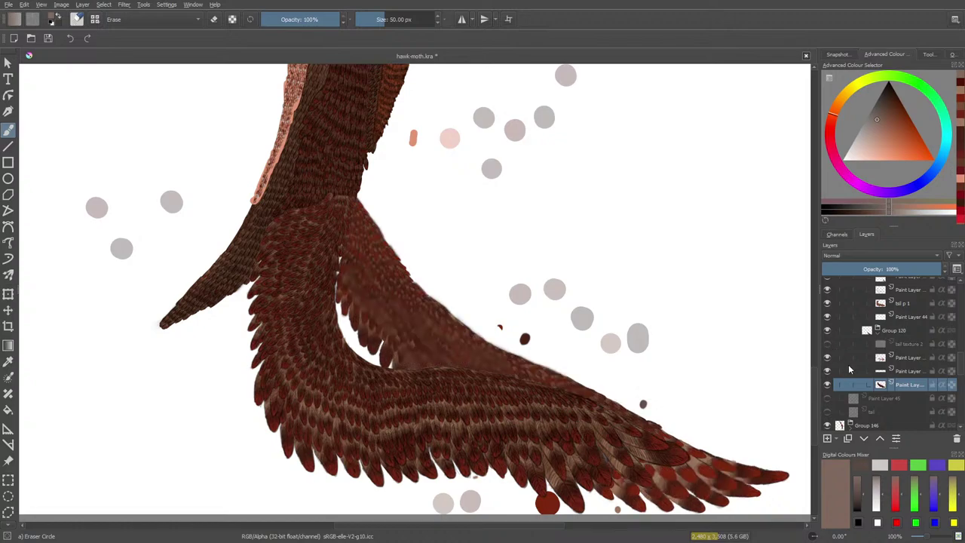
{"action": "key", "text": "ctrl+z"}
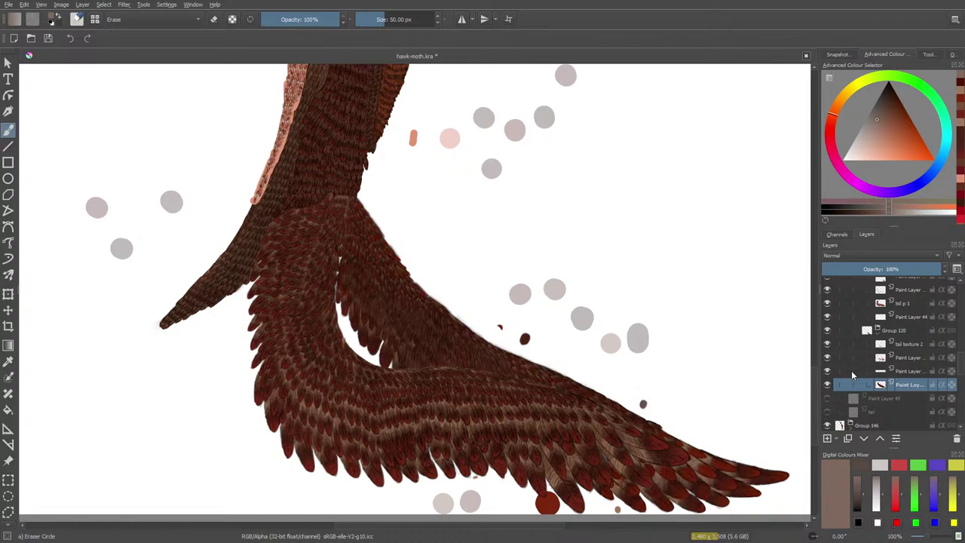
{"action": "left_click", "coordinate": [827, 331]}
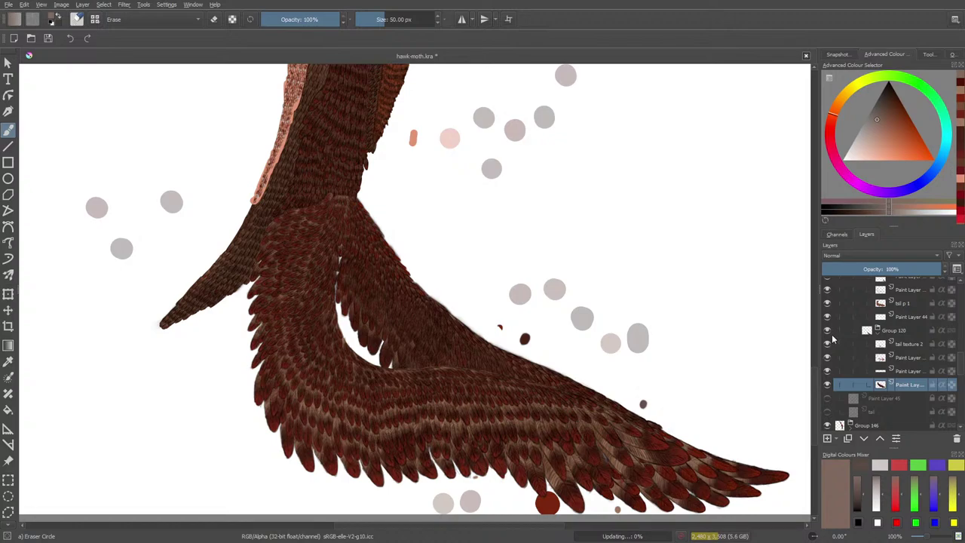
{"action": "left_click", "coordinate": [827, 332]}
{"action": "left_click", "coordinate": [830, 359]}
{"action": "left_click", "coordinate": [828, 359]}
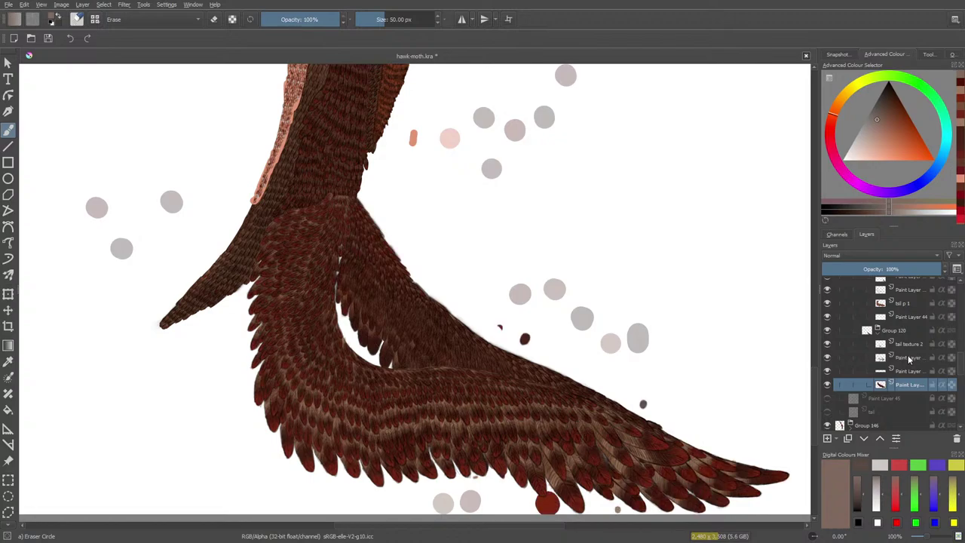
Step: Erase the three small dark test spots above the tail and the small one below it from the topmost paint layer of Group 120
{"action": "left_click", "coordinate": [905, 359]}
{"action": "left_click_drag", "start_coordinate": [524, 339], "coordinate": [504, 325]}
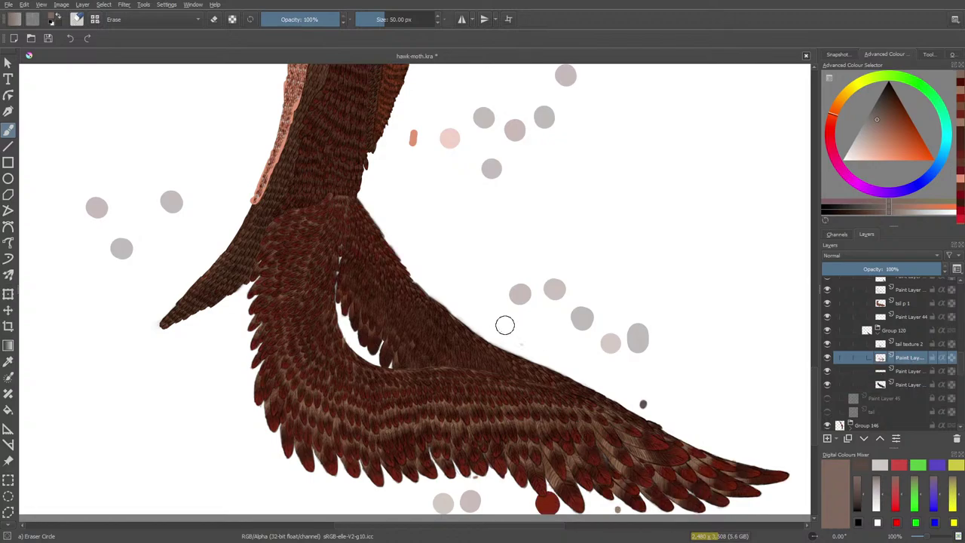
{"action": "left_click", "coordinate": [639, 401]}
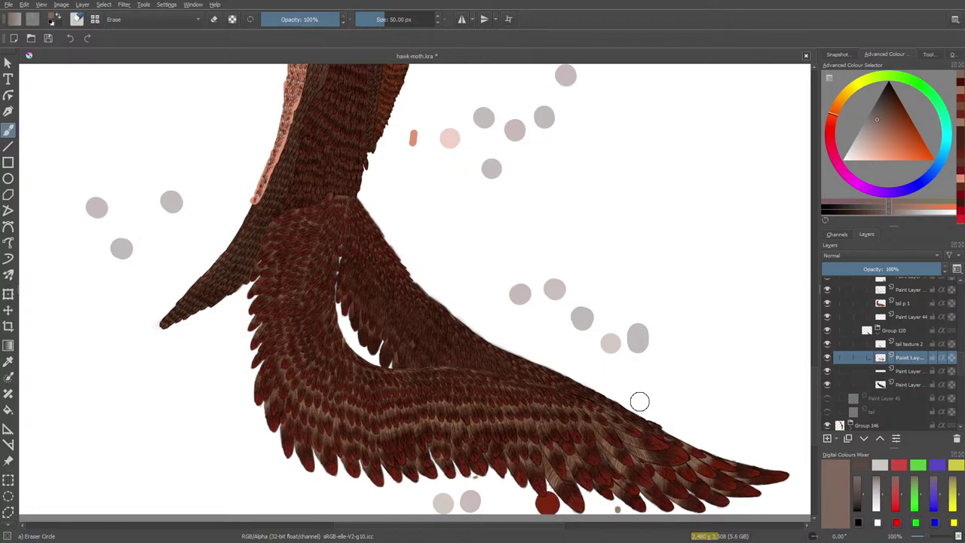
{"action": "left_click", "coordinate": [616, 512]}
Step: Erase the dark red smudges around the feather tip below the tail from the topmost paint layer of Group 120, refining with a 4.12 px eraser
{"action": "mouse_move", "coordinate": [545, 505]}
{"action": "left_mouse_down"}
{"action": "mouse_move", "coordinate": [531, 509]}
{"action": "mouse_move", "coordinate": [547, 512]}
{"action": "left_mouse_up"}
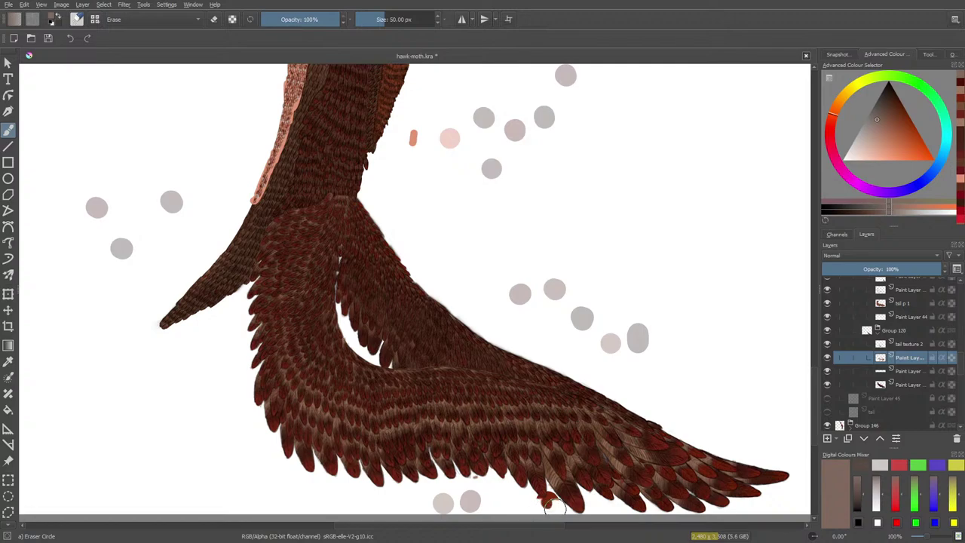
{"action": "left_click", "coordinate": [932, 536]}
{"action": "left_click", "coordinate": [931, 536]}
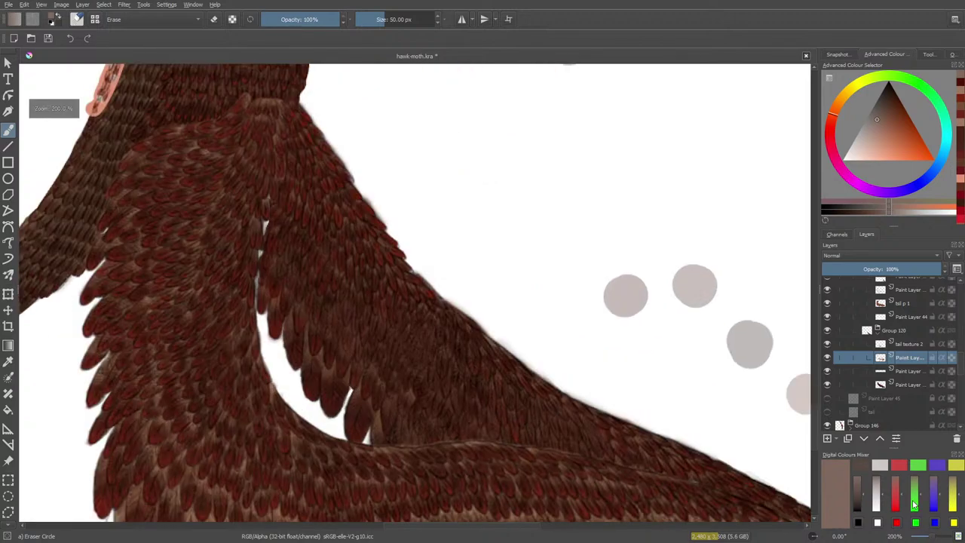
{"action": "scroll", "coordinate": [814, 429], "scroll_direction": "down", "scroll_amount": 1}
{"action": "scroll", "coordinate": [819, 438], "scroll_direction": "down", "scroll_amount": 5}
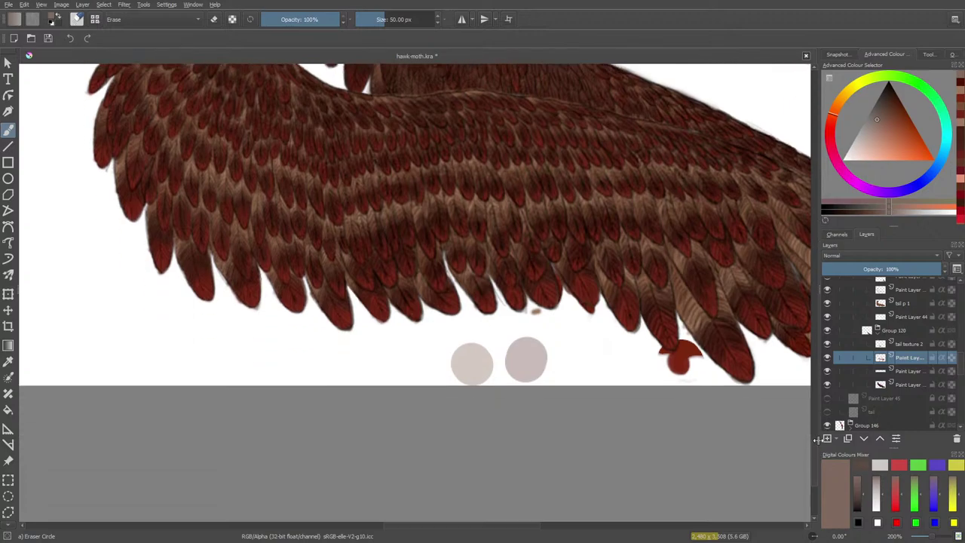
{"action": "left_click", "coordinate": [931, 537]}
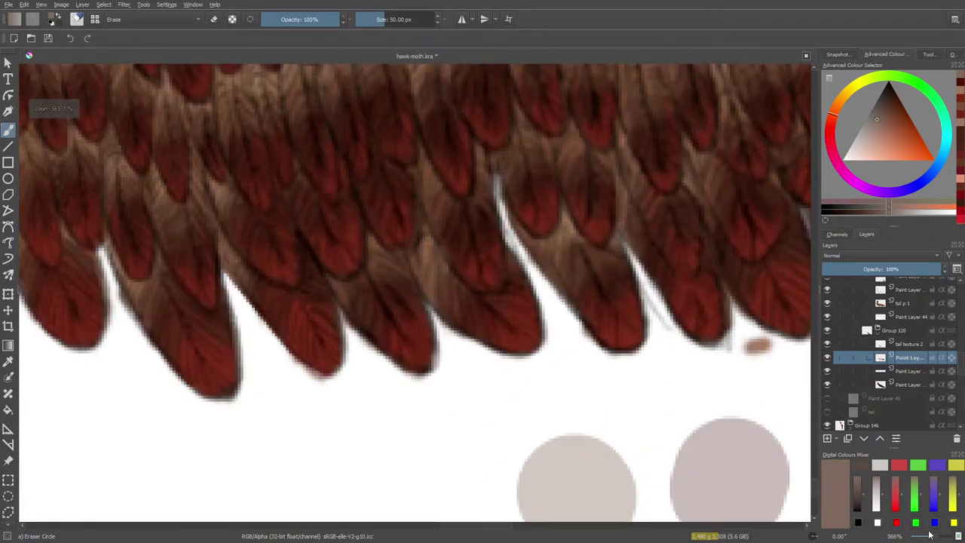
{"action": "left_click_drag", "start_coordinate": [478, 528], "coordinate": [533, 536]}
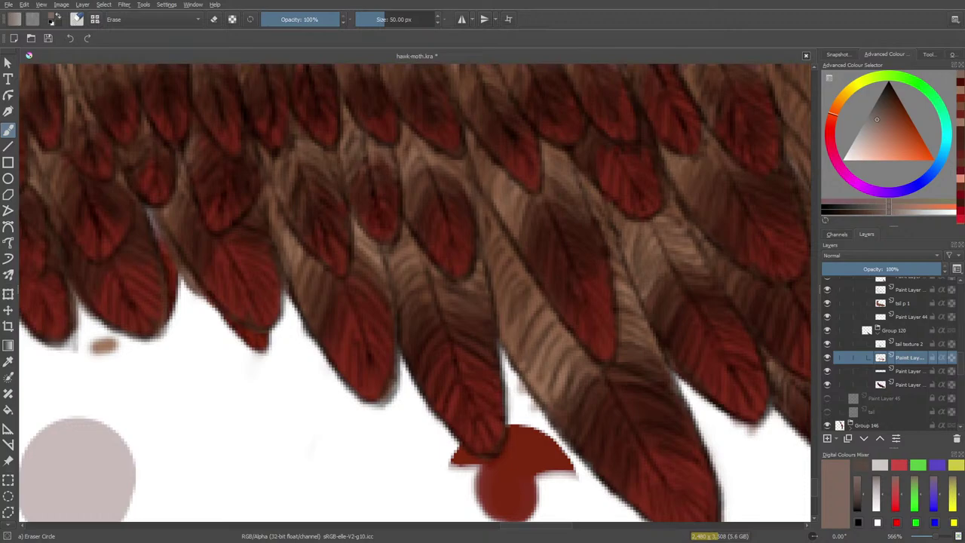
{"action": "left_click", "coordinate": [368, 18]}
{"action": "mouse_move", "coordinate": [523, 422]}
{"action": "left_mouse_down"}
{"action": "mouse_move", "coordinate": [543, 455]}
{"action": "mouse_move", "coordinate": [564, 455]}
{"action": "mouse_move", "coordinate": [532, 438]}
{"action": "mouse_move", "coordinate": [534, 466]}
{"action": "mouse_move", "coordinate": [558, 469]}
{"action": "left_mouse_up"}
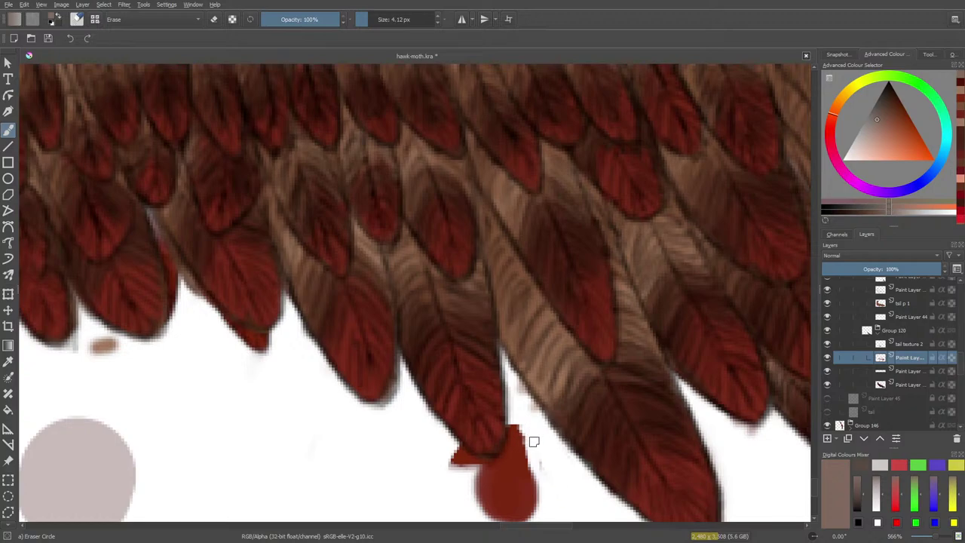
{"action": "mouse_move", "coordinate": [521, 420]}
{"action": "left_mouse_down"}
{"action": "mouse_move", "coordinate": [511, 470]}
{"action": "mouse_move", "coordinate": [505, 448]}
{"action": "mouse_move", "coordinate": [482, 467]}
{"action": "mouse_move", "coordinate": [494, 460]}
{"action": "mouse_move", "coordinate": [444, 466]}
{"action": "mouse_move", "coordinate": [436, 442]}
{"action": "mouse_move", "coordinate": [465, 463]}
{"action": "mouse_move", "coordinate": [457, 450]}
{"action": "mouse_move", "coordinate": [477, 470]}
{"action": "left_mouse_up"}
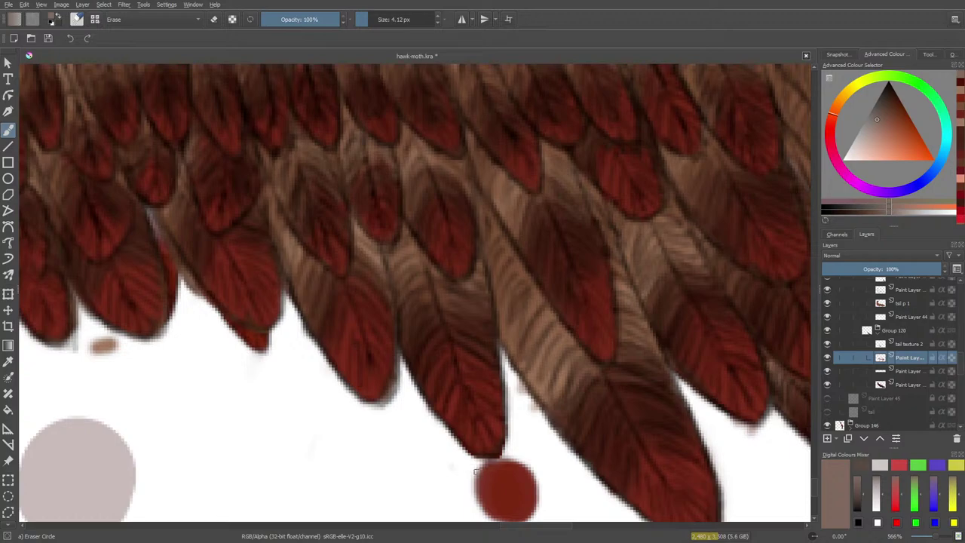
Step: Toggle the middle paint layer of Group 120 to check it, and erase its round dark red spot below the feather tip
{"action": "left_click", "coordinate": [829, 373]}
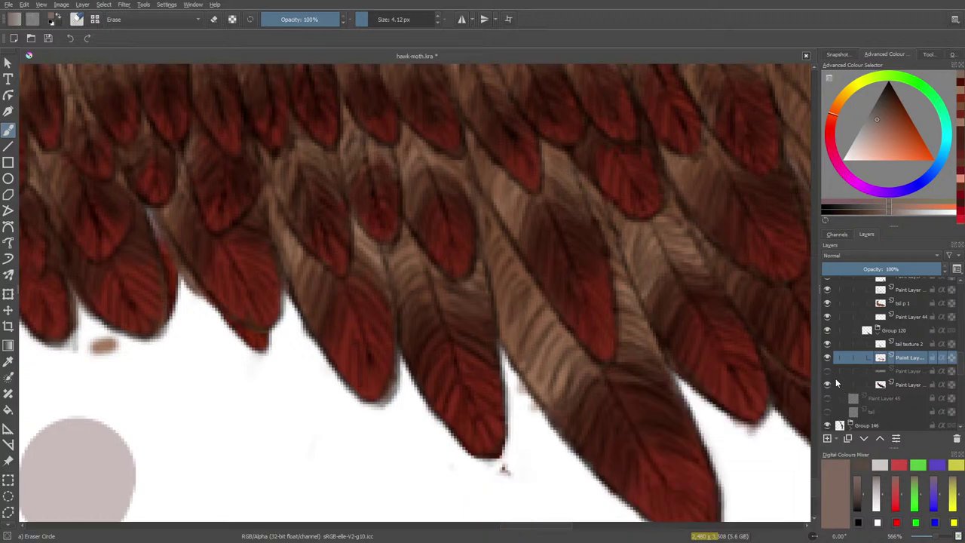
{"action": "left_click", "coordinate": [828, 373]}
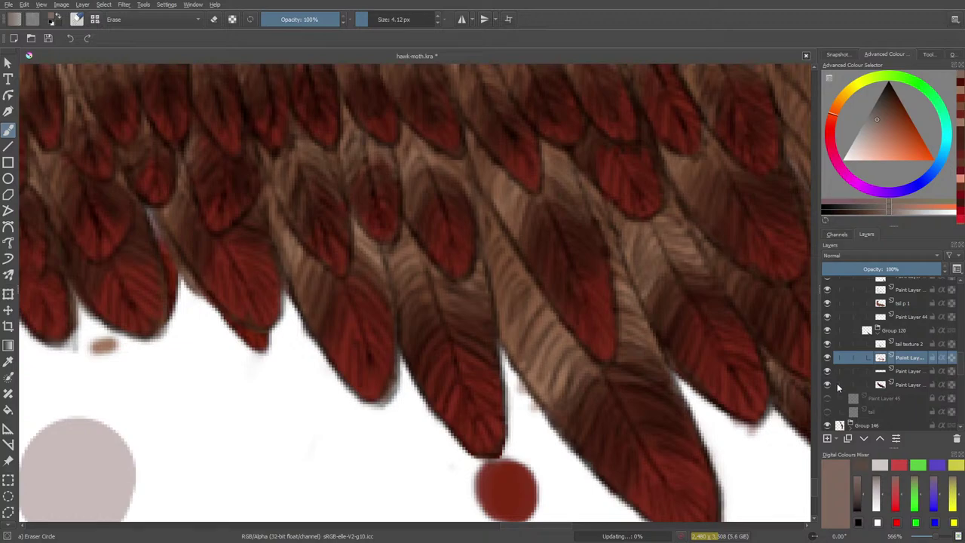
{"action": "left_click", "coordinate": [829, 371]}
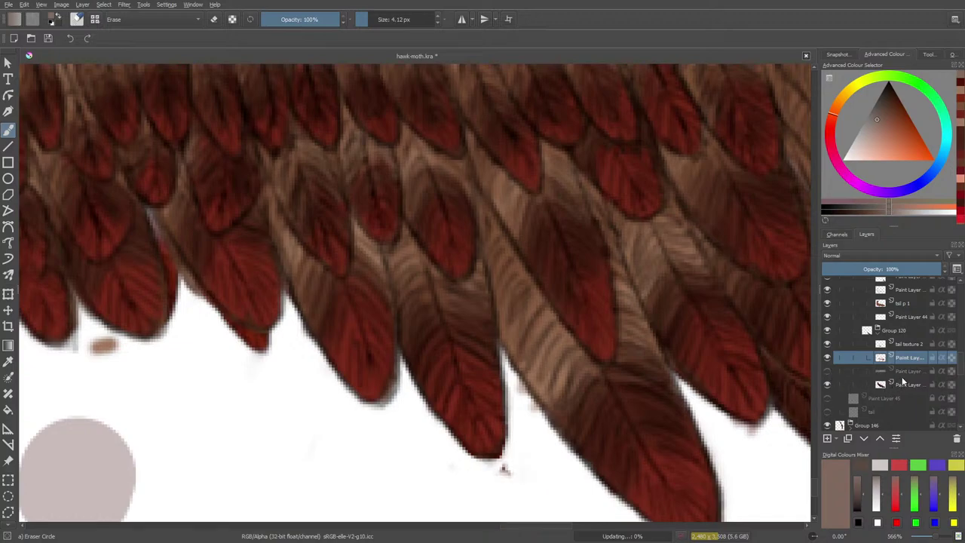
{"action": "left_click", "coordinate": [827, 371]}
{"action": "left_click", "coordinate": [907, 372]}
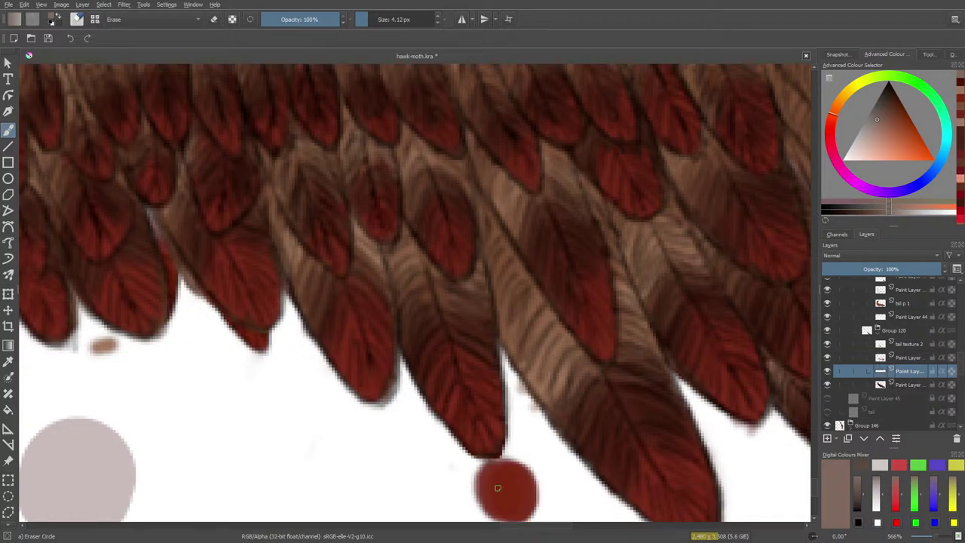
{"action": "mouse_move", "coordinate": [477, 491]}
{"action": "left_mouse_down"}
{"action": "mouse_move", "coordinate": [525, 466]}
{"action": "mouse_move", "coordinate": [475, 487]}
{"action": "mouse_move", "coordinate": [493, 471]}
{"action": "mouse_move", "coordinate": [478, 466]}
{"action": "mouse_move", "coordinate": [516, 460]}
{"action": "mouse_move", "coordinate": [477, 467]}
{"action": "mouse_move", "coordinate": [514, 458]}
{"action": "mouse_move", "coordinate": [465, 490]}
{"action": "mouse_move", "coordinate": [529, 452]}
{"action": "mouse_move", "coordinate": [469, 518]}
{"action": "mouse_move", "coordinate": [537, 469]}
{"action": "mouse_move", "coordinate": [493, 517]}
{"action": "mouse_move", "coordinate": [547, 487]}
{"action": "mouse_move", "coordinate": [537, 509]}
{"action": "left_mouse_up"}
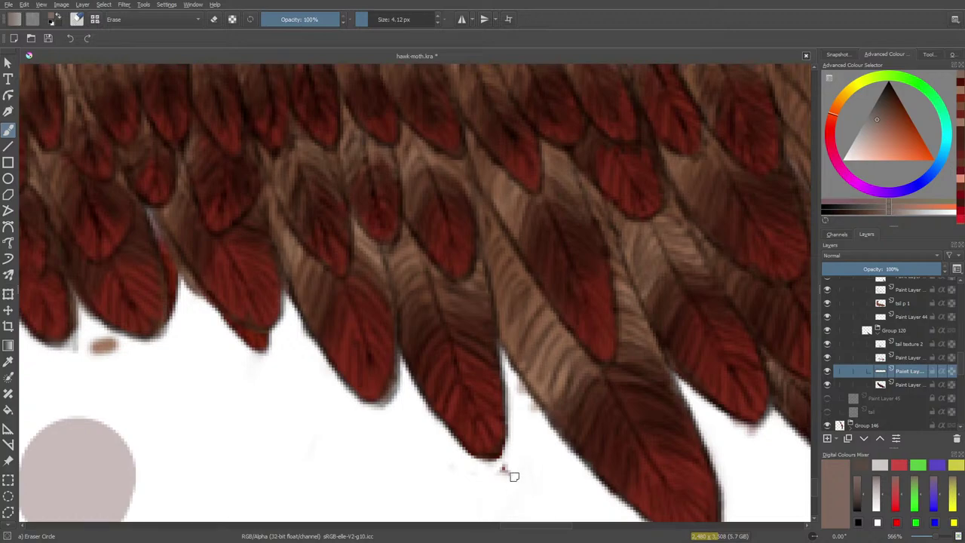
Step: Enlarge the eraser to 19.52 px and clear the leftover flecks below the feather tip from the topmost paint layer of Group 120
{"action": "key", "text": "bracketright"}
{"action": "key", "text": "bracketright"}
{"action": "key", "text": "bracketright"}
{"action": "key", "text": "bracketright"}
{"action": "left_click", "coordinate": [901, 358]}
{"action": "mouse_move", "coordinate": [504, 486]}
{"action": "left_mouse_down"}
{"action": "mouse_move", "coordinate": [491, 489]}
{"action": "mouse_move", "coordinate": [527, 468]}
{"action": "mouse_move", "coordinate": [467, 499]}
{"action": "left_mouse_up"}
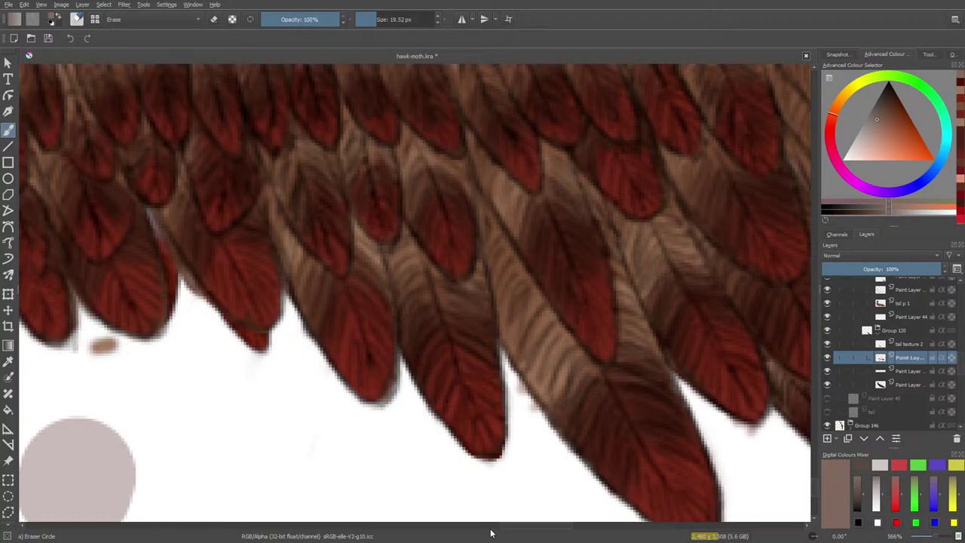
Step: Hide and show the three paint layers of Group 120 in turn to check the feather edges for remaining marks
{"action": "left_click", "coordinate": [828, 357]}
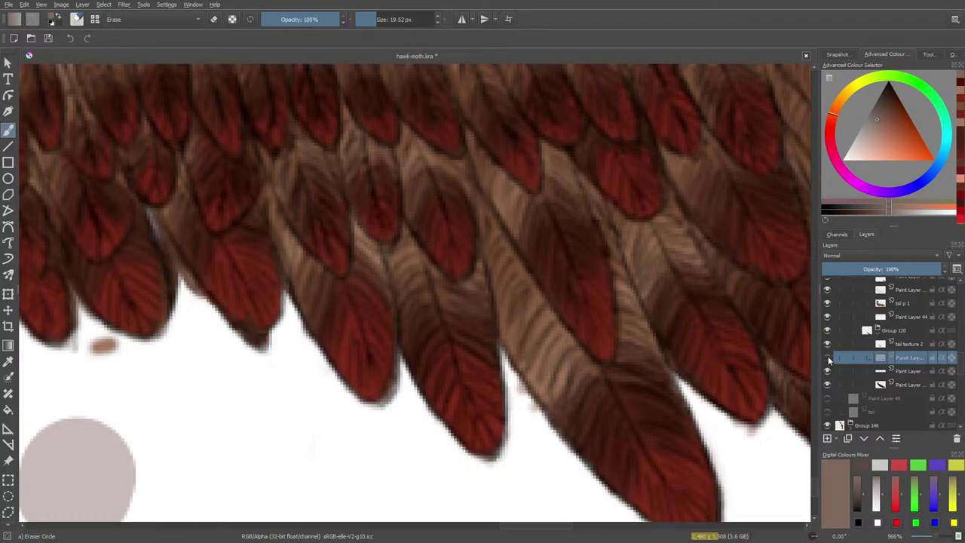
{"action": "left_click", "coordinate": [827, 358]}
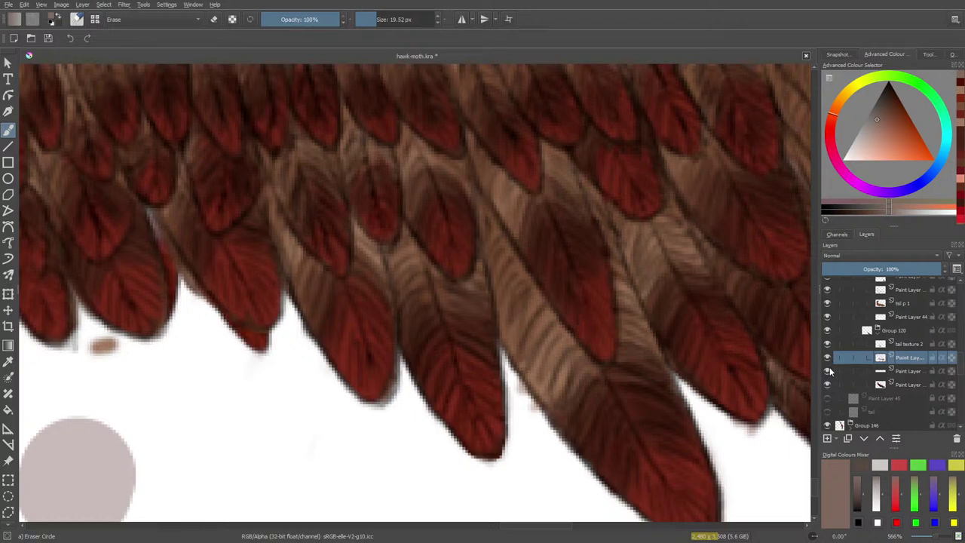
{"action": "left_click", "coordinate": [828, 370]}
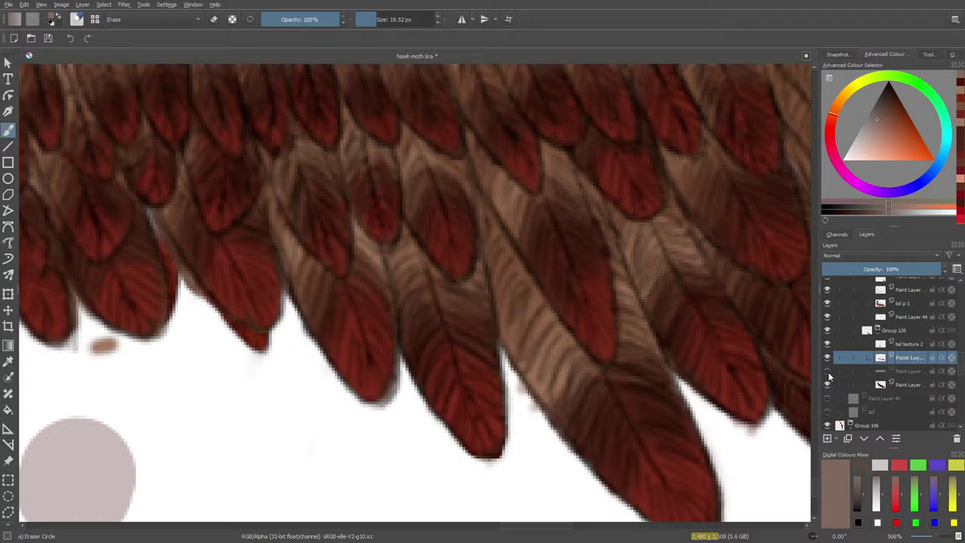
{"action": "left_click", "coordinate": [829, 384]}
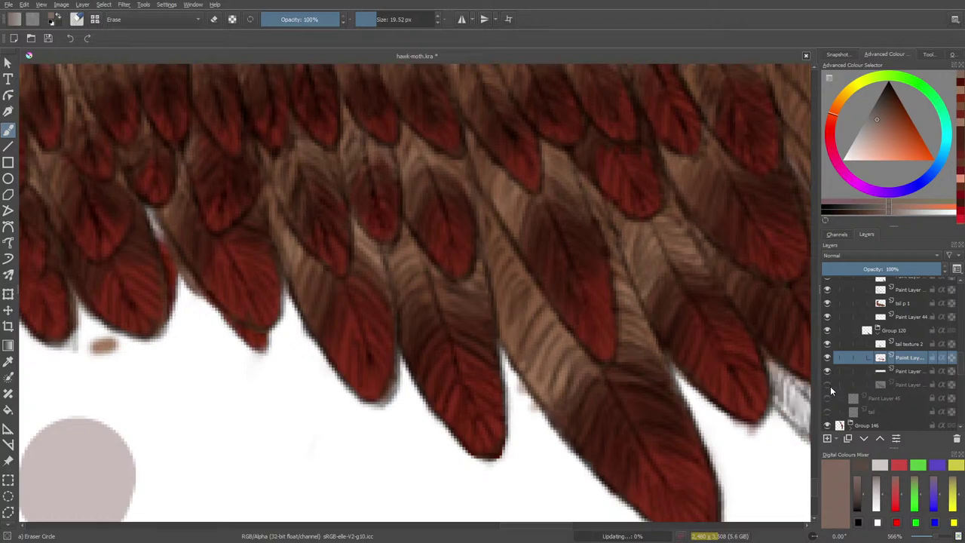
{"action": "left_click", "coordinate": [830, 385]}
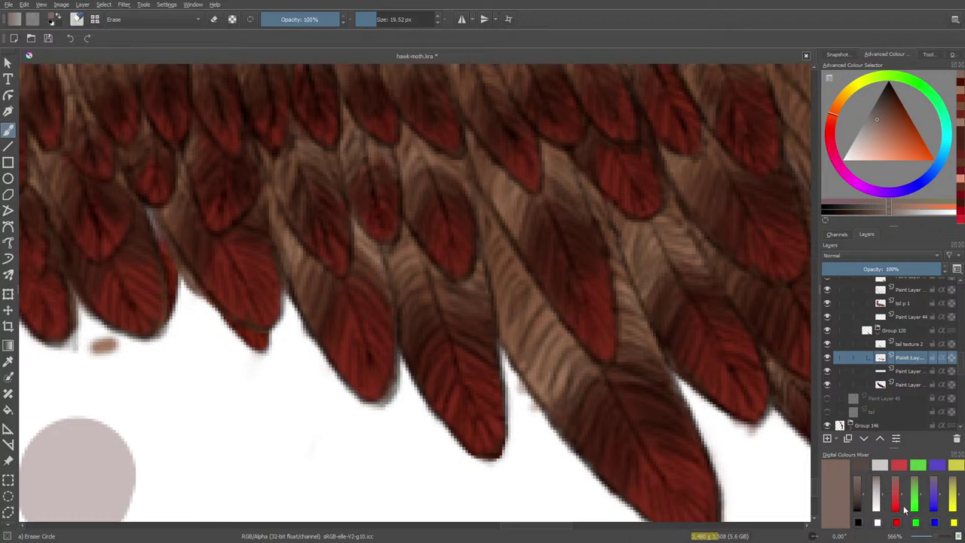
Step: Collapse Group 120, the tail end group and the tail group in the layer stack
{"action": "mouse_move", "coordinate": [936, 536]}
{"action": "left_mouse_down"}
{"action": "mouse_move", "coordinate": [918, 536]}
{"action": "mouse_move", "coordinate": [928, 538]}
{"action": "left_mouse_up"}
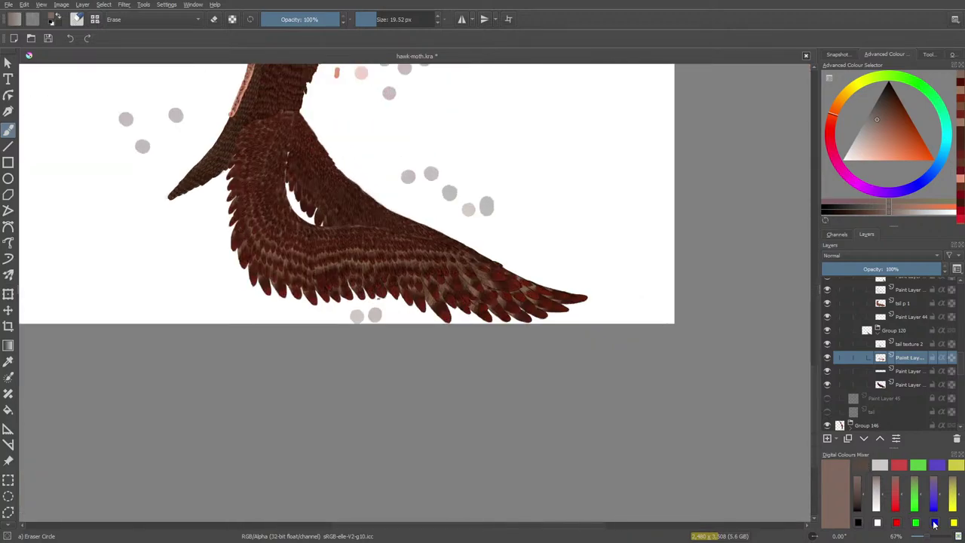
{"action": "left_click_drag", "start_coordinate": [813, 392], "coordinate": [837, 271]}
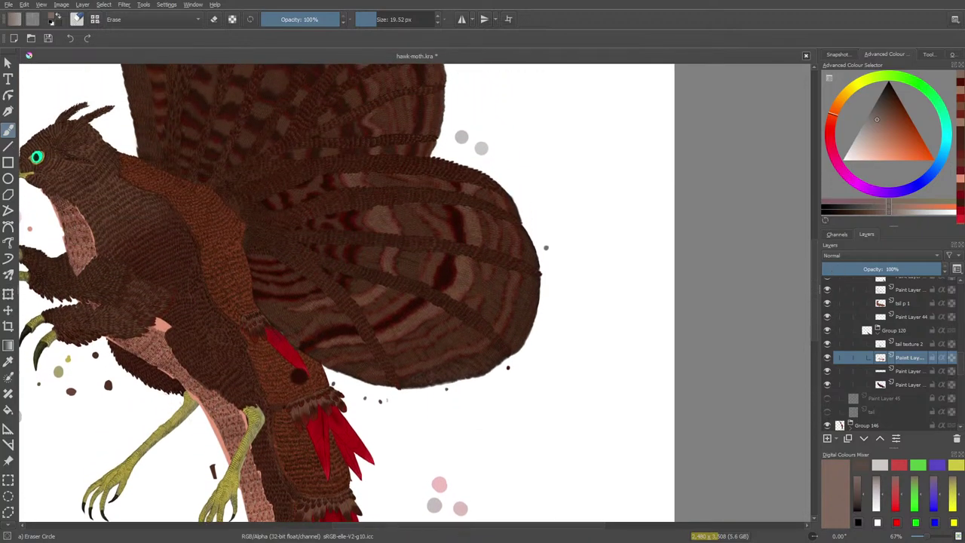
{"action": "left_click_drag", "start_coordinate": [434, 527], "coordinate": [305, 519]}
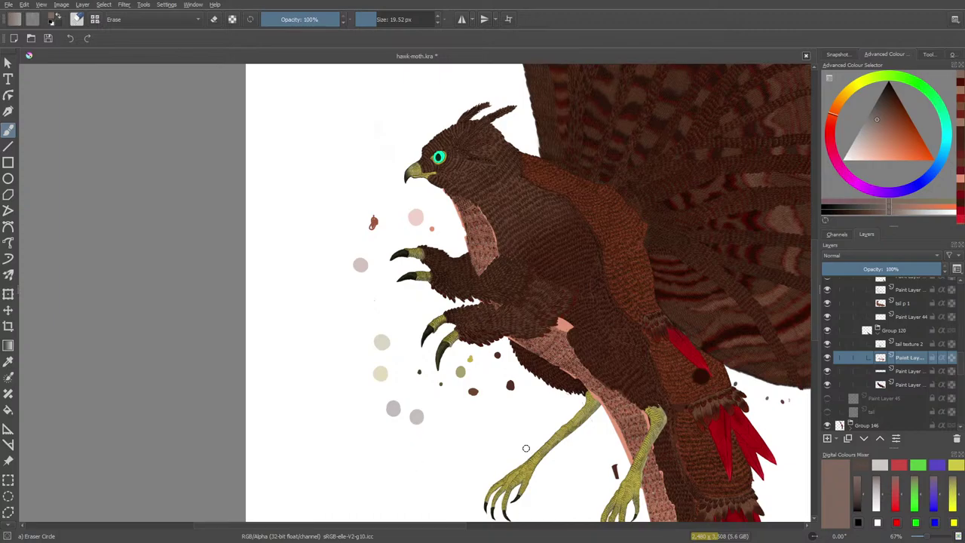
{"action": "left_click", "coordinate": [878, 331]}
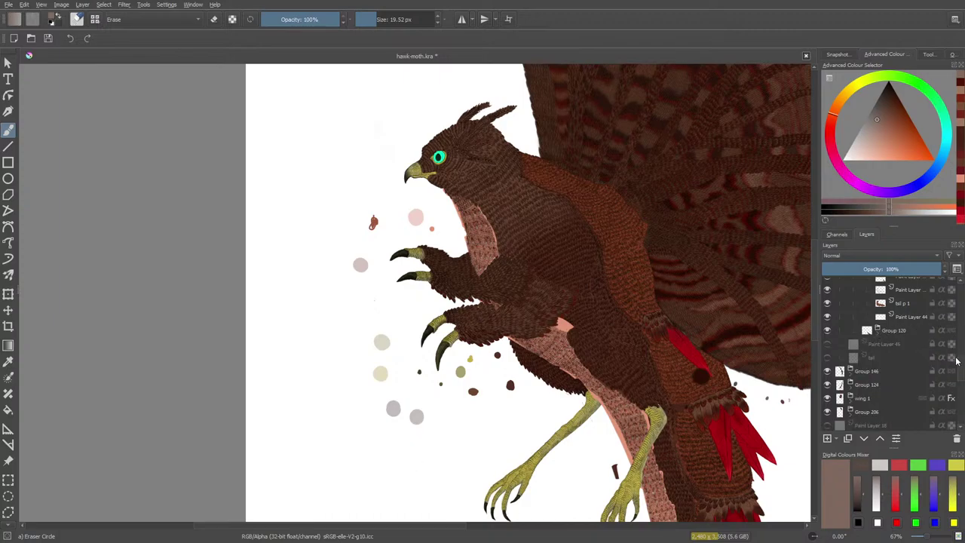
{"action": "left_click_drag", "start_coordinate": [963, 367], "coordinate": [963, 342]}
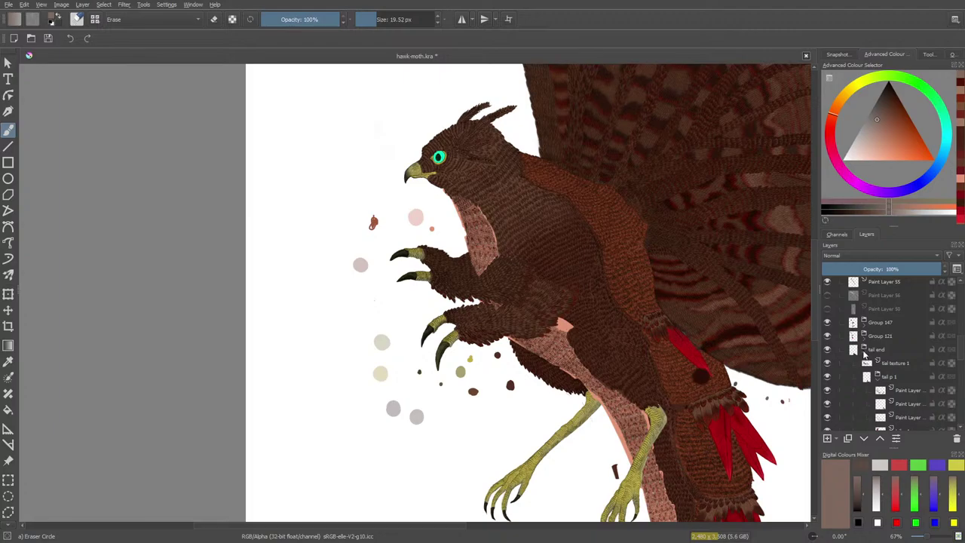
{"action": "left_click", "coordinate": [863, 351]}
{"action": "scroll", "coordinate": [960, 356], "scroll_direction": "up", "scroll_amount": 3}
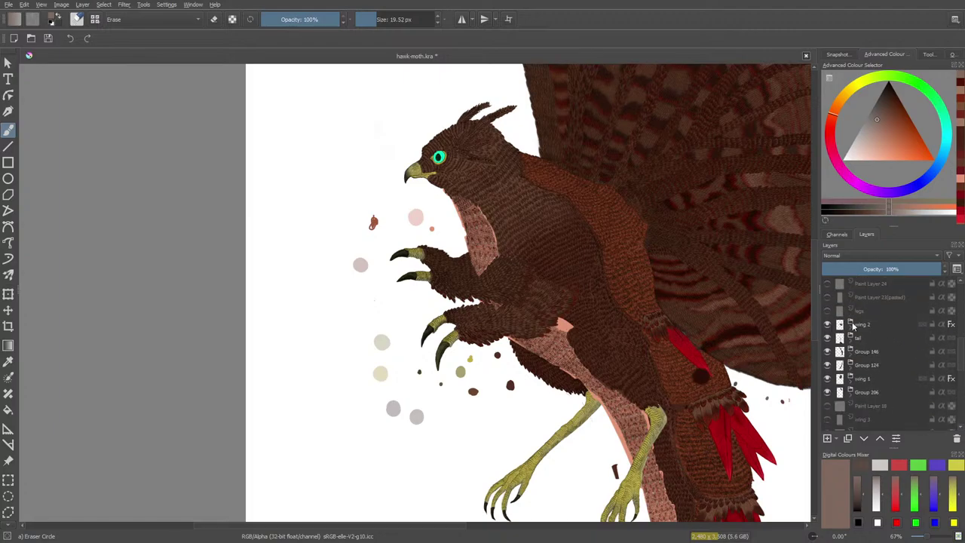
Step: Hide and show the wing 2 group to check which test spots around the lower wing belong to it
{"action": "left_click", "coordinate": [827, 326]}
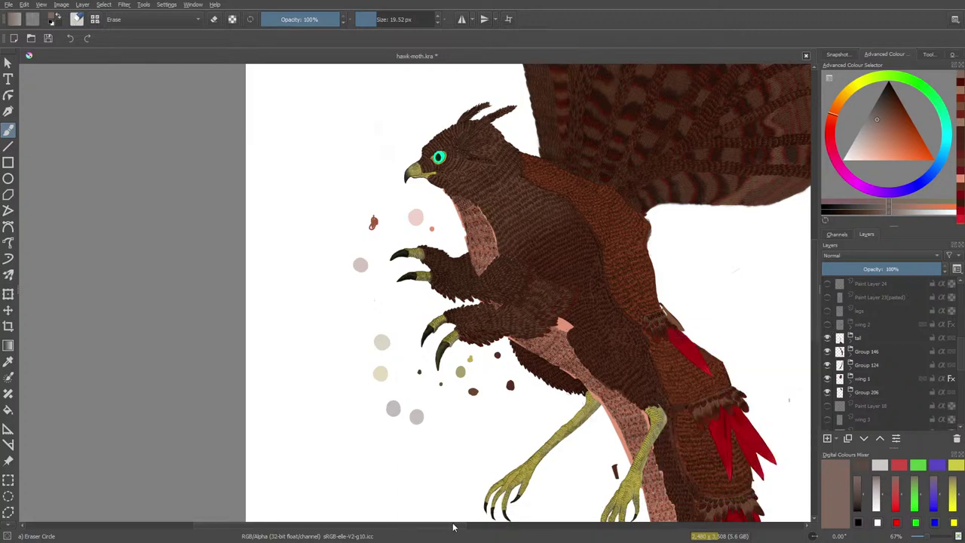
{"action": "left_click_drag", "start_coordinate": [453, 527], "coordinate": [551, 526]}
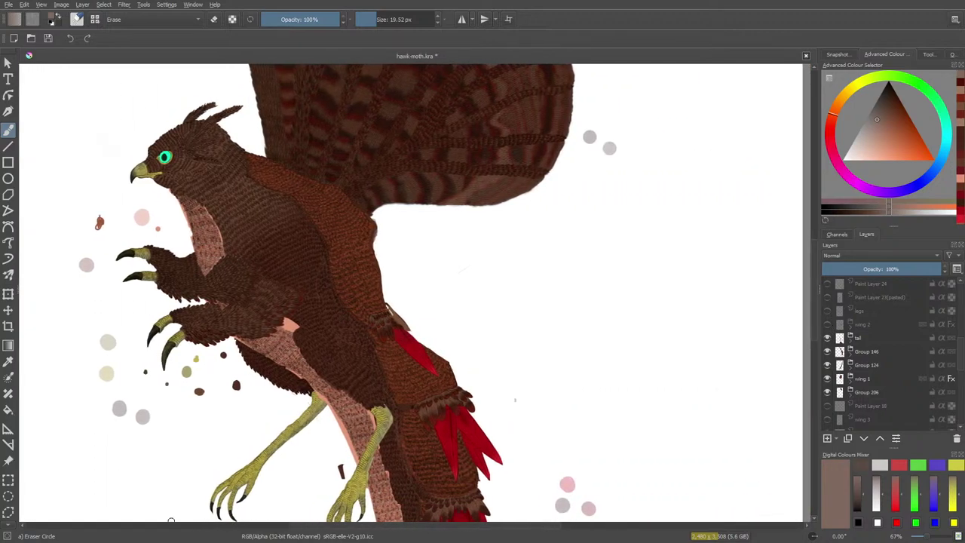
{"action": "left_click", "coordinate": [827, 324]}
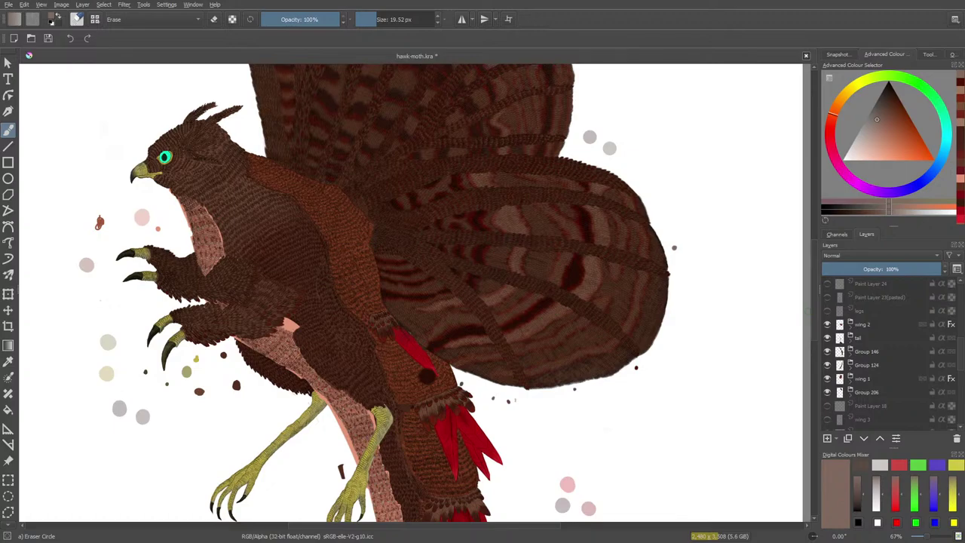
Step: Expand the wing 2 group and compare the wing with its Group 93 hidden and shown
{"action": "left_click", "coordinate": [851, 324]}
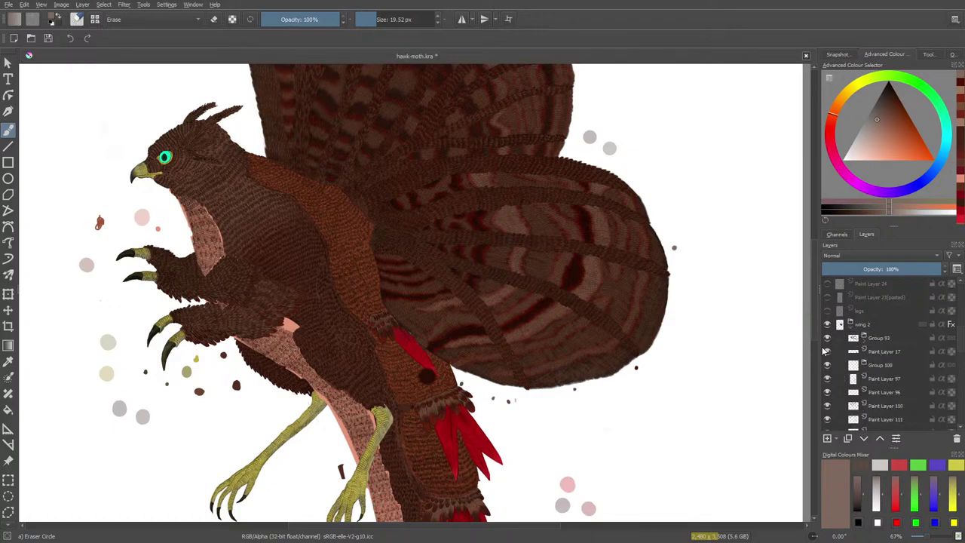
{"action": "left_click", "coordinate": [827, 338]}
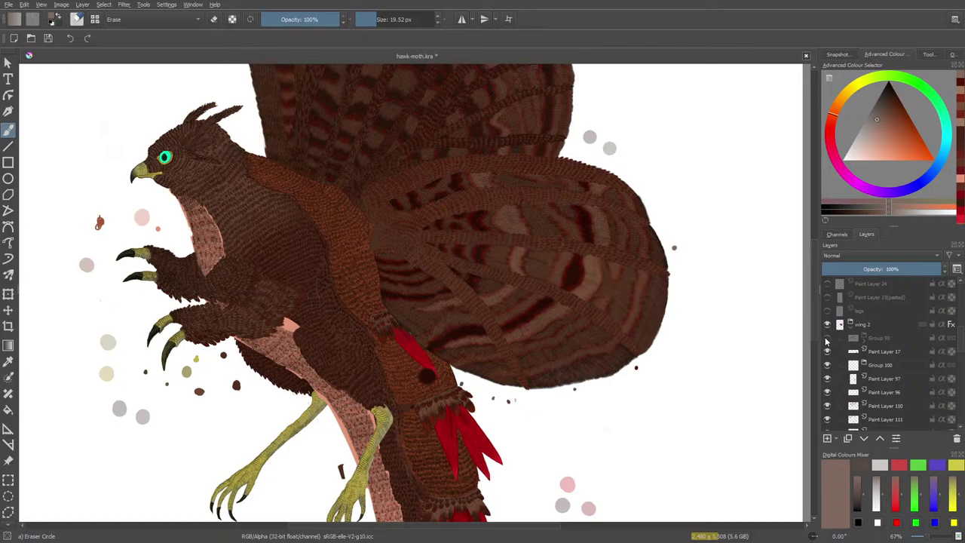
{"action": "left_click", "coordinate": [828, 338]}
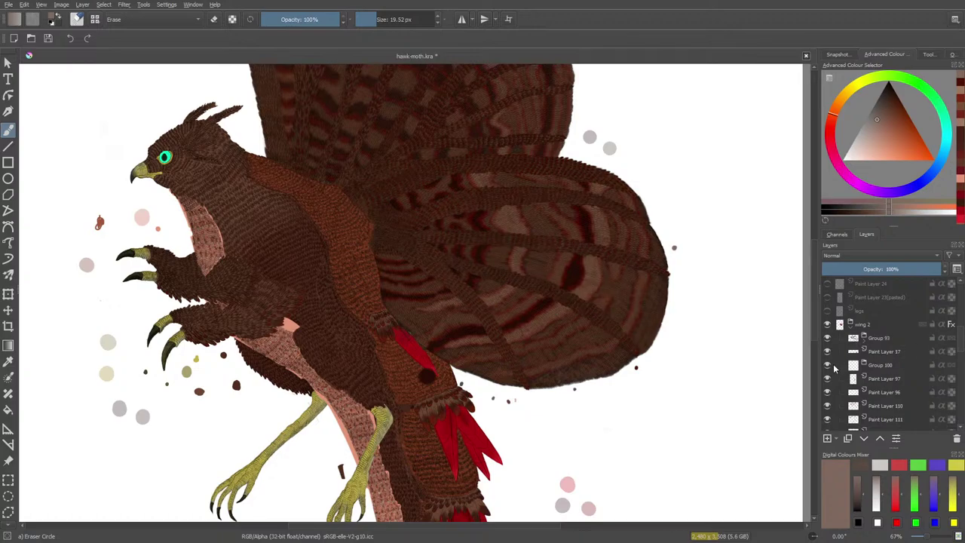
{"action": "left_click", "coordinate": [834, 368]}
Step: Hide and show Group 101 and Paint Layer 94 of wing 2 in turn to check what each contains
{"action": "left_click_drag", "start_coordinate": [961, 341], "coordinate": [961, 363]}
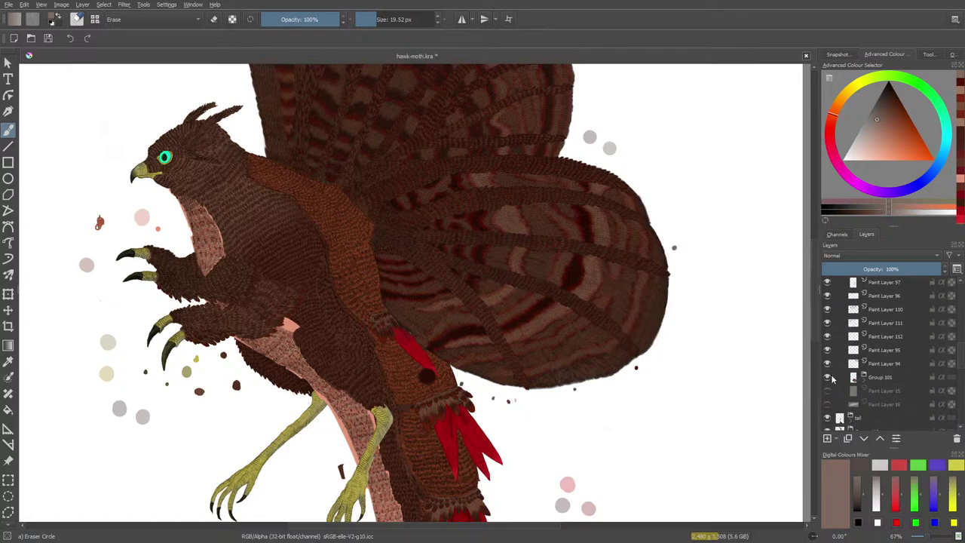
{"action": "left_click", "coordinate": [828, 378]}
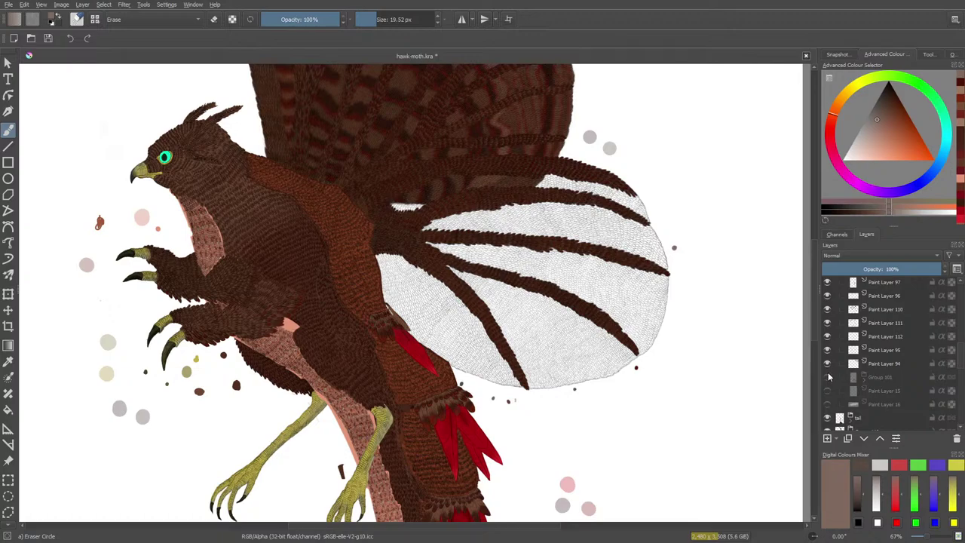
{"action": "left_click", "coordinate": [828, 377]}
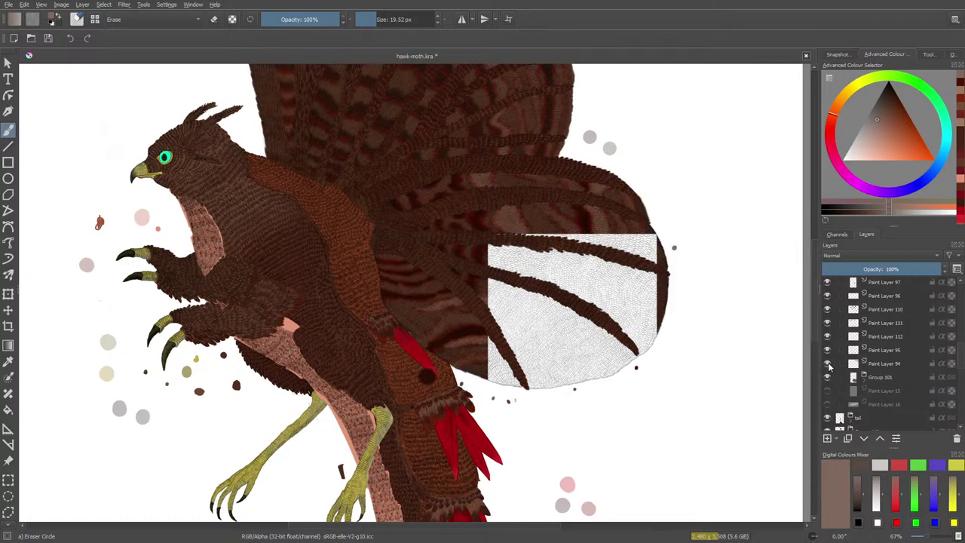
{"action": "left_click", "coordinate": [830, 364]}
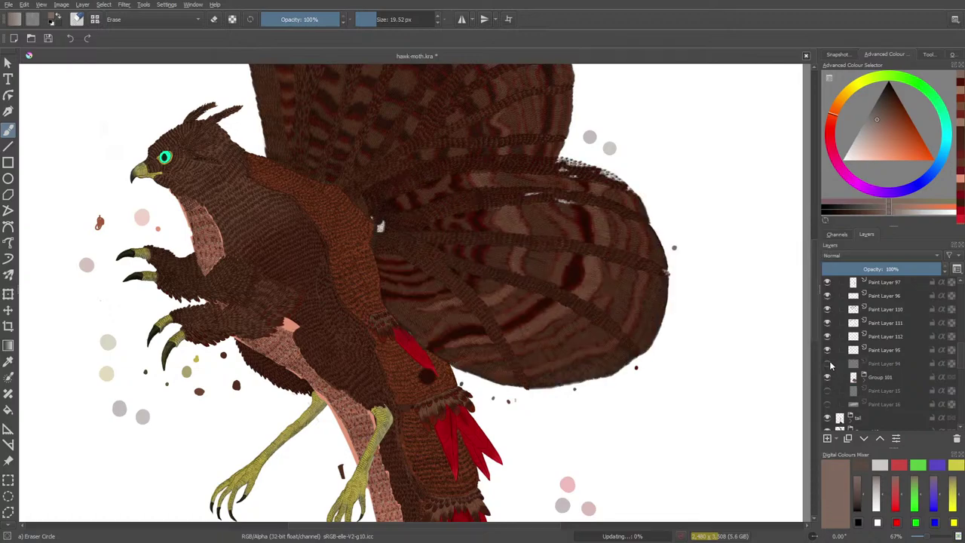
{"action": "left_click", "coordinate": [831, 365]}
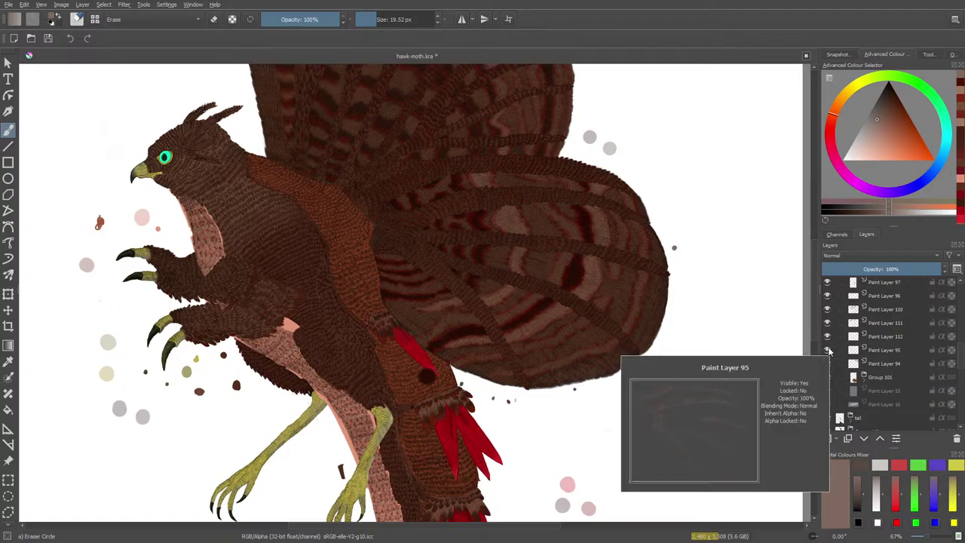
Step: Hide and show Paint Layers 95, 112 and 111 of wing 2 in turn to find which holds the leftover spots
{"action": "left_click", "coordinate": [828, 350]}
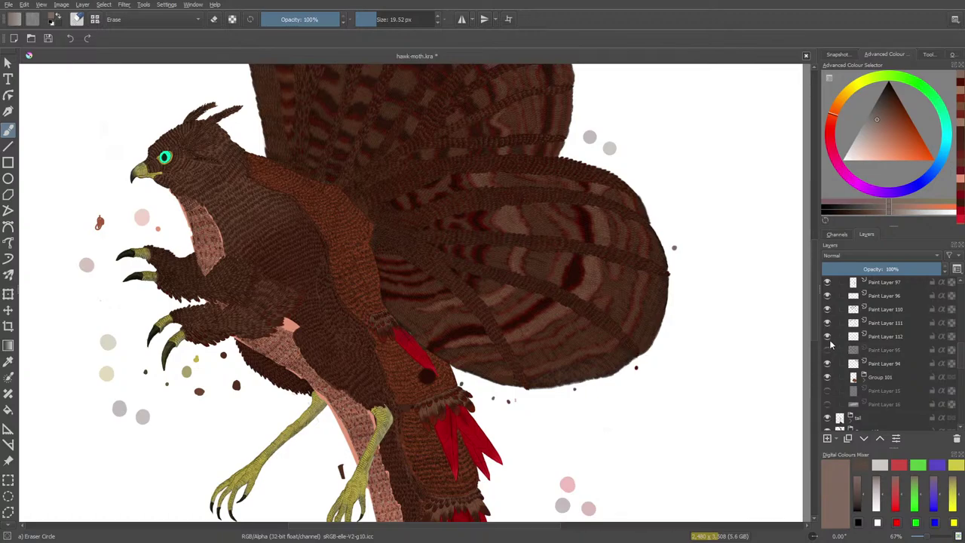
{"action": "left_click", "coordinate": [828, 346]}
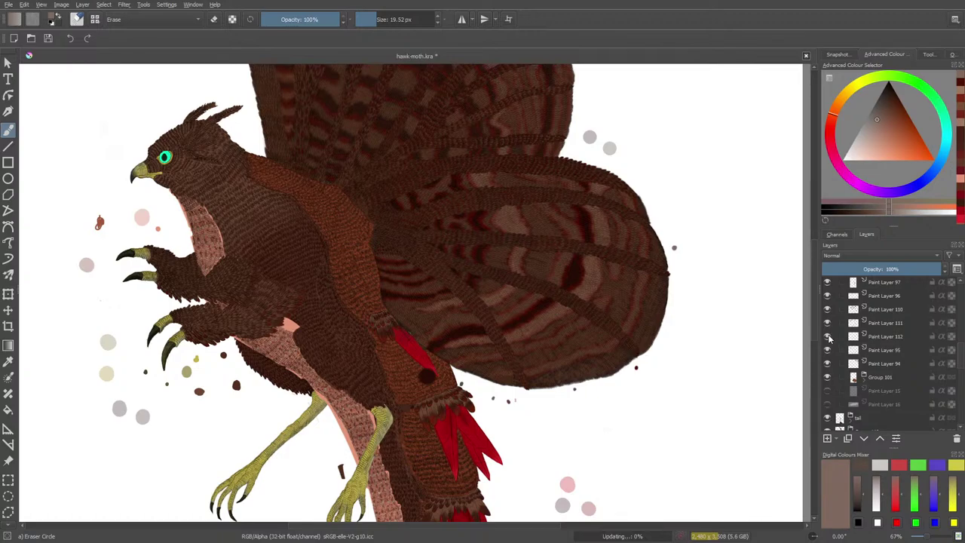
{"action": "left_click", "coordinate": [828, 337]}
{"action": "left_click", "coordinate": [828, 336]}
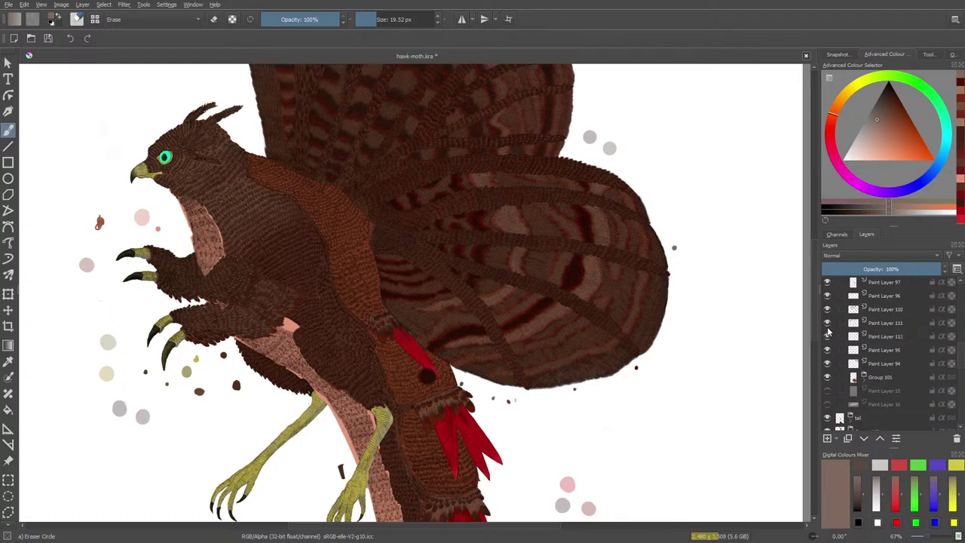
{"action": "left_click", "coordinate": [828, 324]}
{"action": "left_click", "coordinate": [828, 324]}
Step: Select Paint Layer 111 and erase its leftover test spot beside the lower wing's outer edge
{"action": "left_click", "coordinate": [883, 322]}
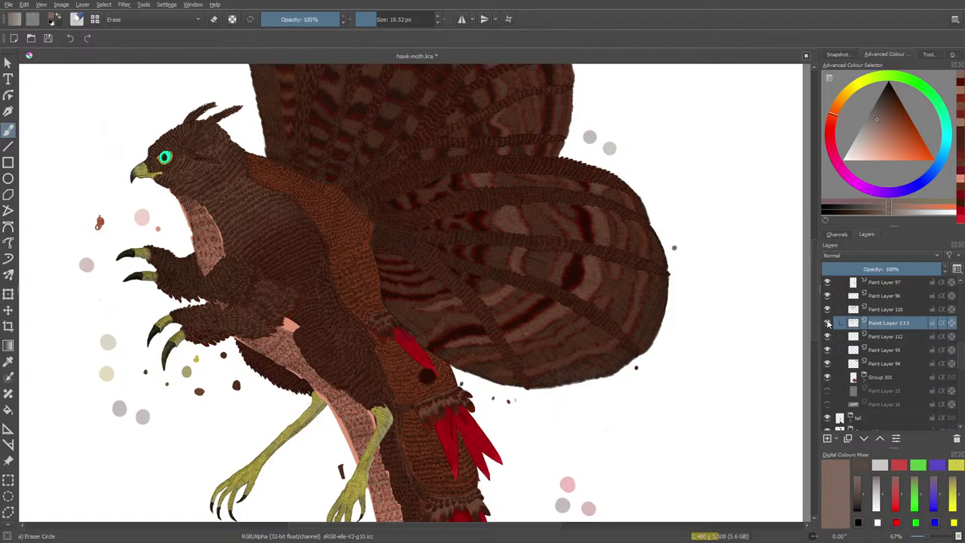
{"action": "left_click", "coordinate": [834, 320]}
{"action": "left_click", "coordinate": [831, 323]}
{"action": "left_click", "coordinate": [673, 246]}
Step: Erase the leftover dark spots along and below the lower wing's bottom edge on Paint Layer 110, checking them against the hidden layer
{"action": "left_click", "coordinate": [827, 309]}
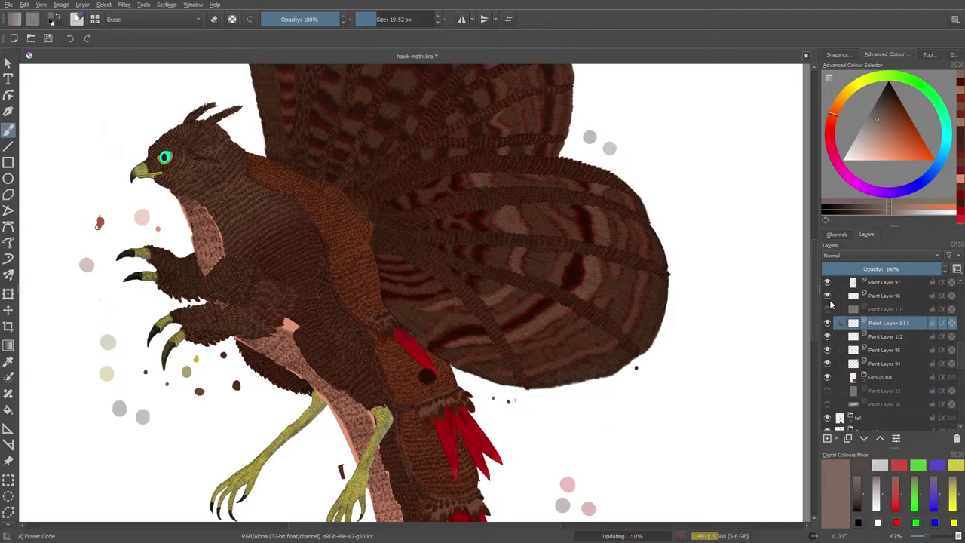
{"action": "left_click", "coordinate": [828, 310]}
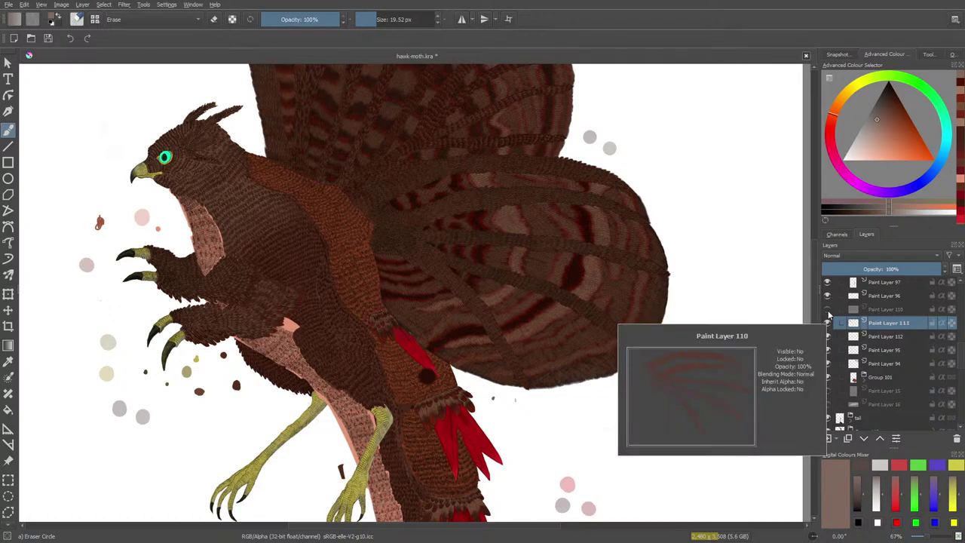
{"action": "left_click", "coordinate": [881, 308]}
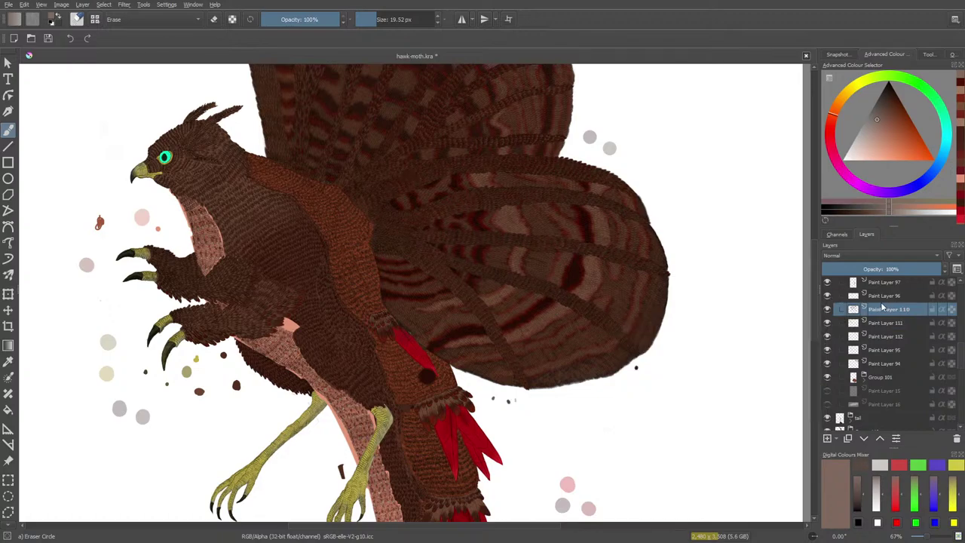
{"action": "middle_click", "coordinate": [636, 365]}
{"action": "left_click", "coordinate": [639, 371]}
{"action": "left_click", "coordinate": [828, 310]}
{"action": "left_click", "coordinate": [827, 310]}
Step: Hide and show Paint Layers 96 and 97 of wing 2 to check them for leftover spots
{"action": "left_click", "coordinate": [834, 296]}
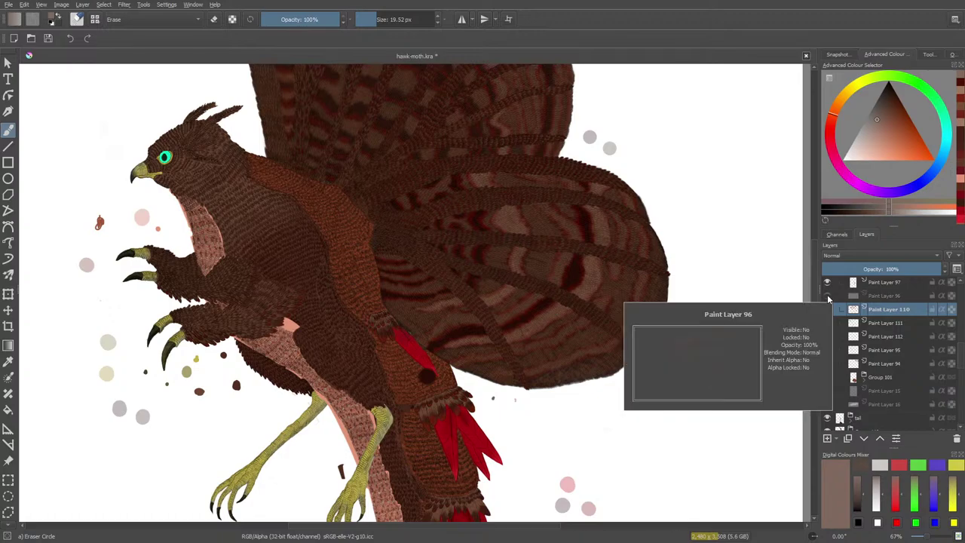
{"action": "left_click", "coordinate": [828, 298]}
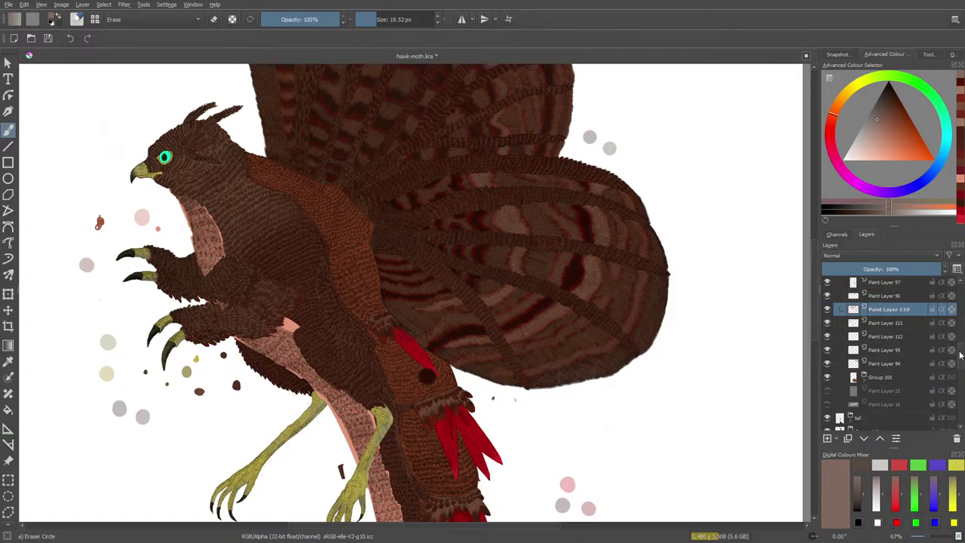
{"action": "left_click_drag", "start_coordinate": [961, 355], "coordinate": [962, 345]}
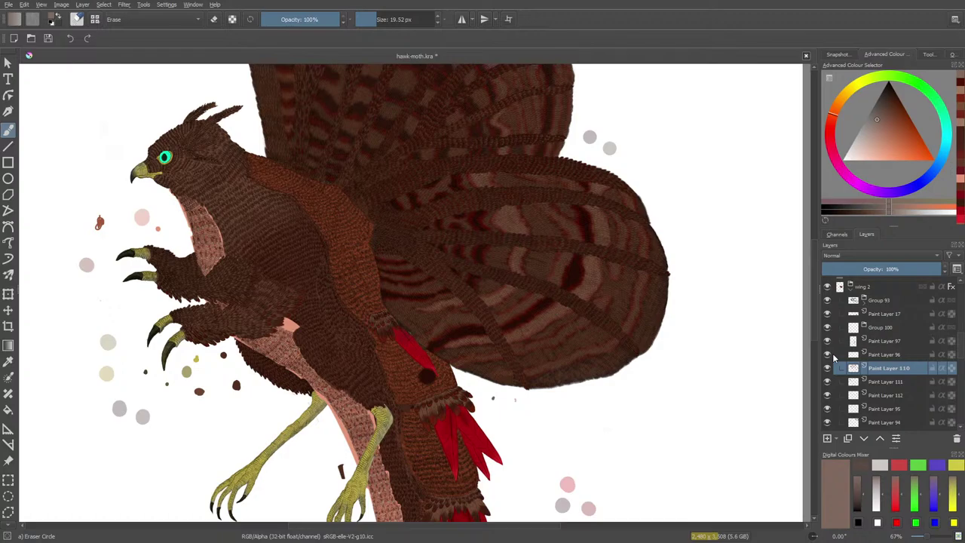
{"action": "left_click", "coordinate": [833, 355]}
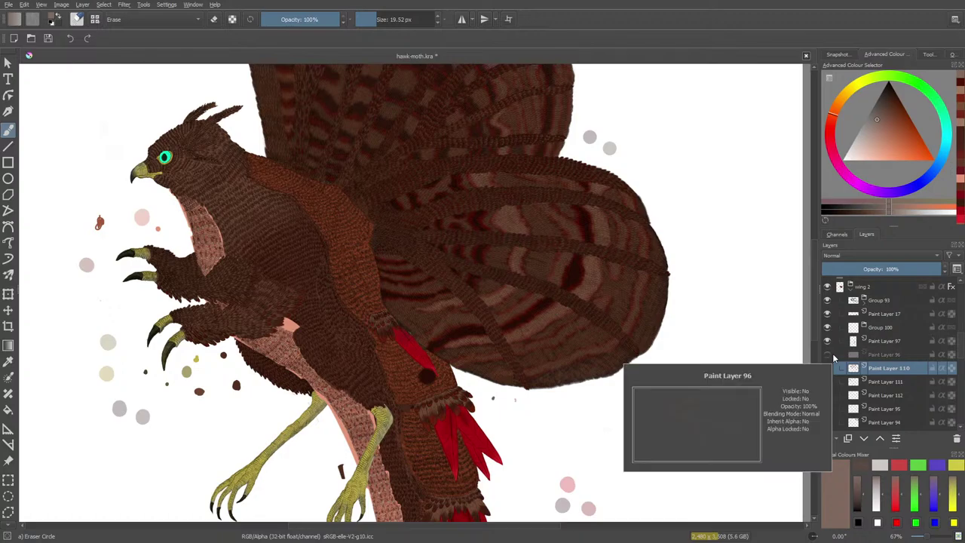
{"action": "left_click", "coordinate": [828, 353]}
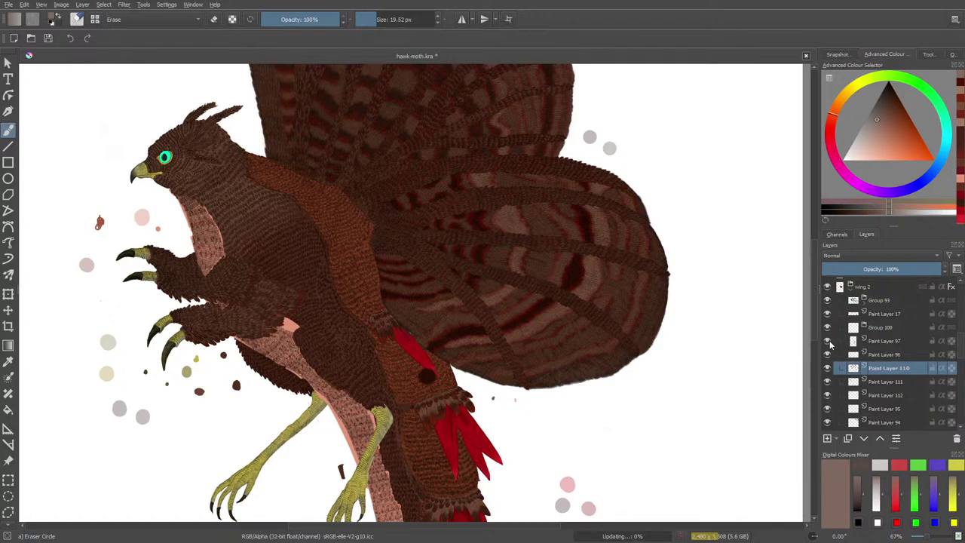
{"action": "left_click", "coordinate": [829, 342]}
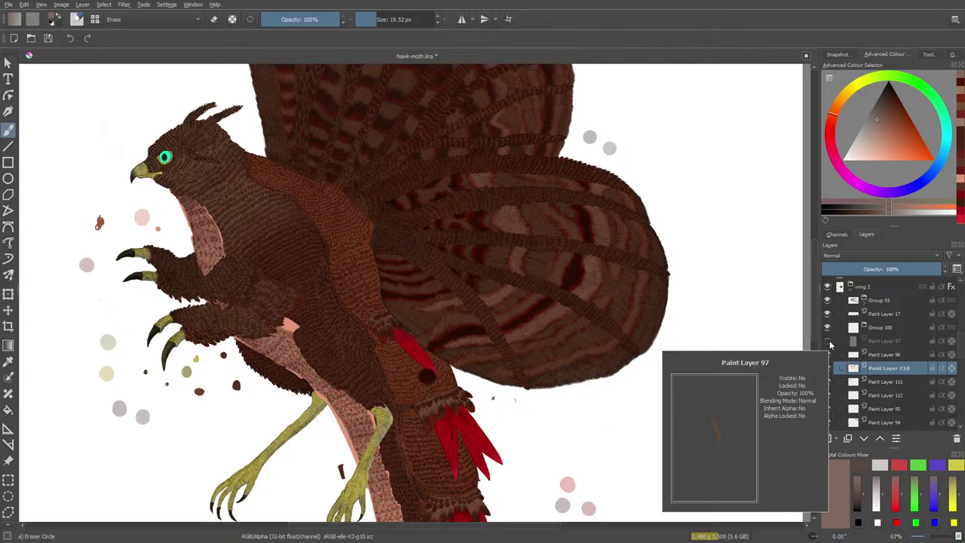
{"action": "left_click", "coordinate": [832, 343]}
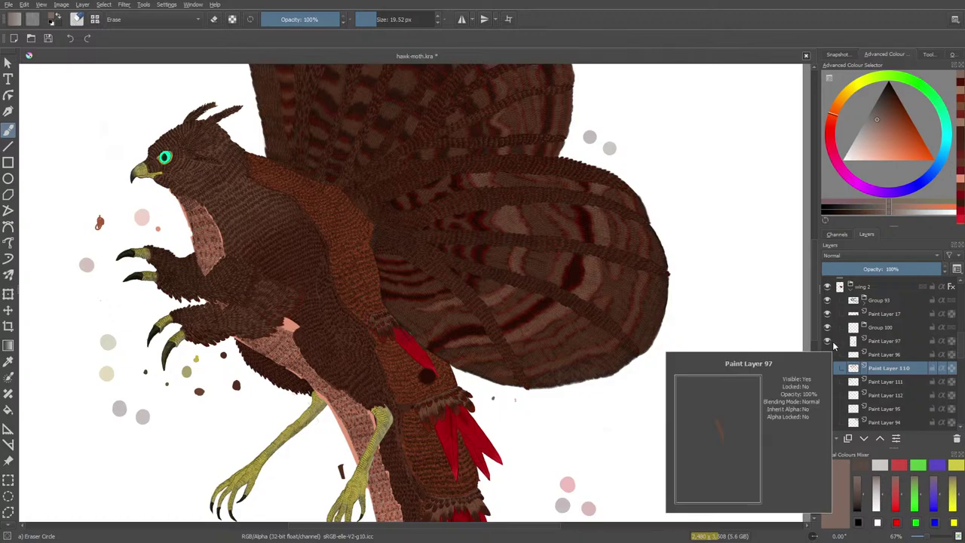
{"action": "left_click", "coordinate": [827, 343]}
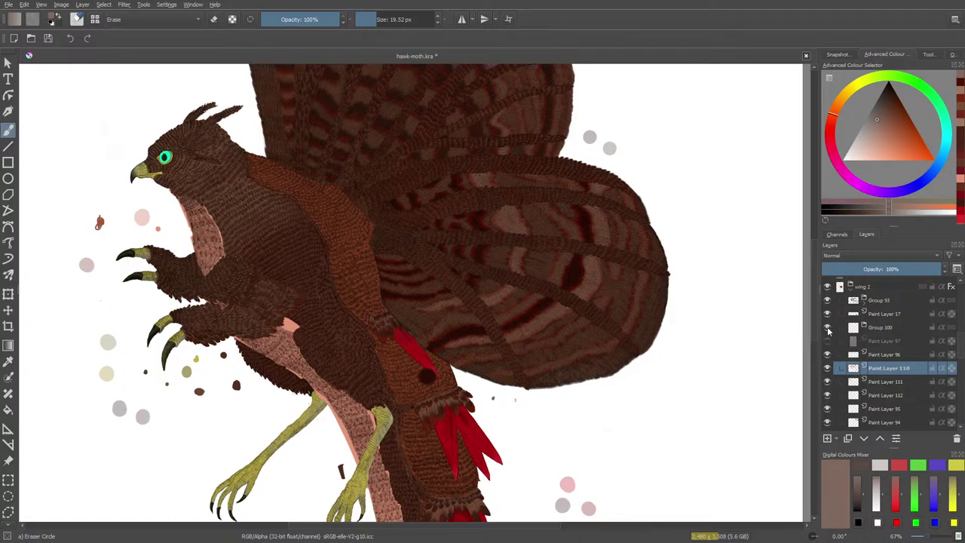
{"action": "left_click", "coordinate": [828, 341]}
Step: Hide and show Group 100, Paint Layer 17, Group 93 and the whole wing 2 group to trace the remaining spot
{"action": "left_click", "coordinate": [830, 327]}
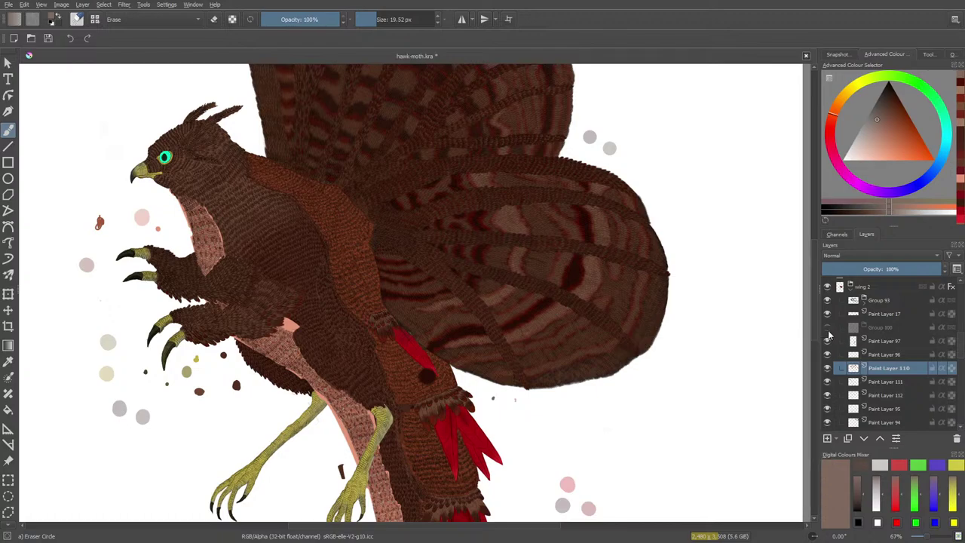
{"action": "left_click", "coordinate": [827, 326]}
{"action": "left_click", "coordinate": [828, 315]}
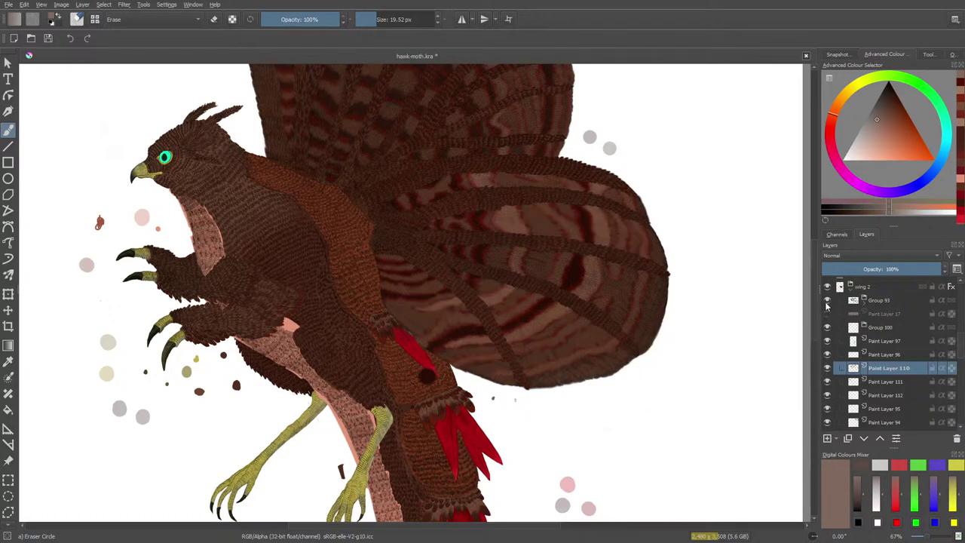
{"action": "left_click", "coordinate": [828, 313]}
{"action": "left_click", "coordinate": [827, 301]}
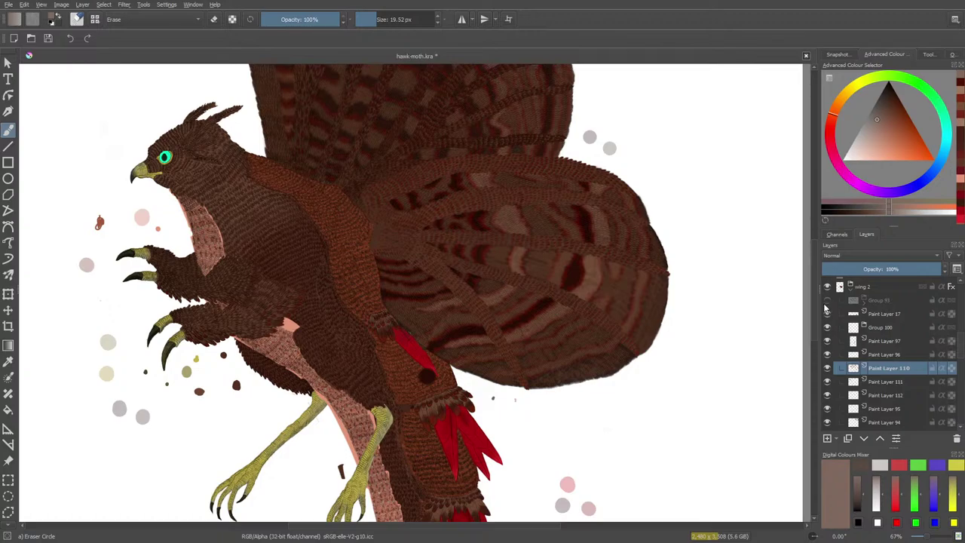
{"action": "left_click", "coordinate": [827, 300]}
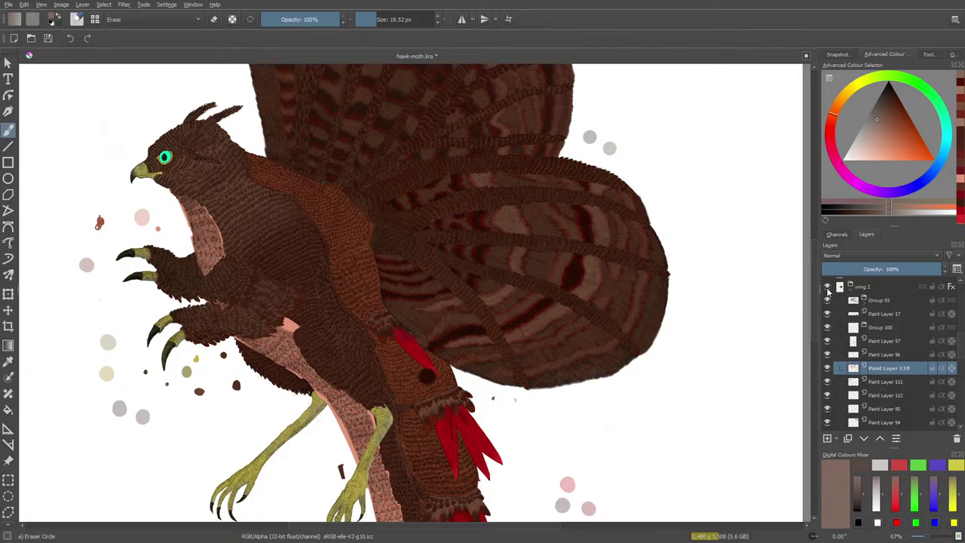
{"action": "left_click", "coordinate": [828, 287]}
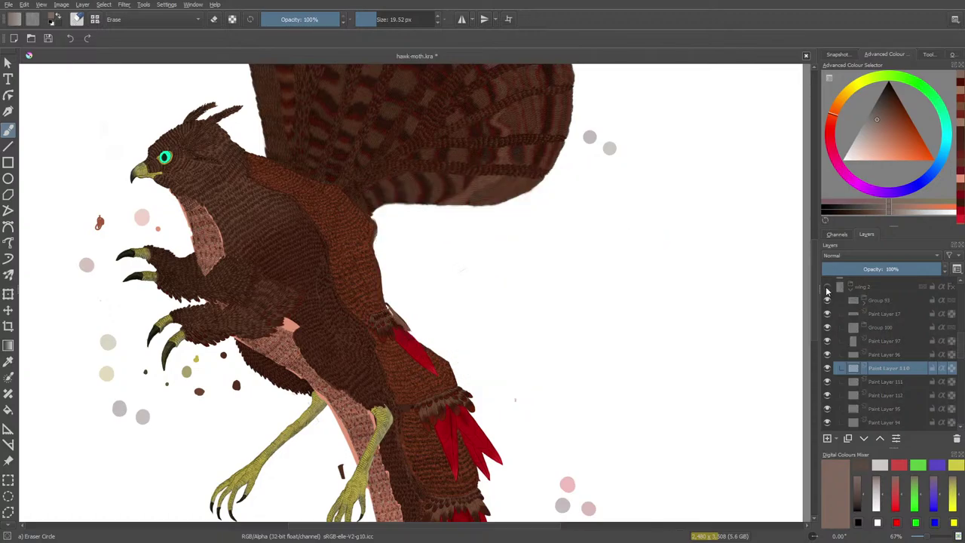
{"action": "left_click", "coordinate": [827, 289]}
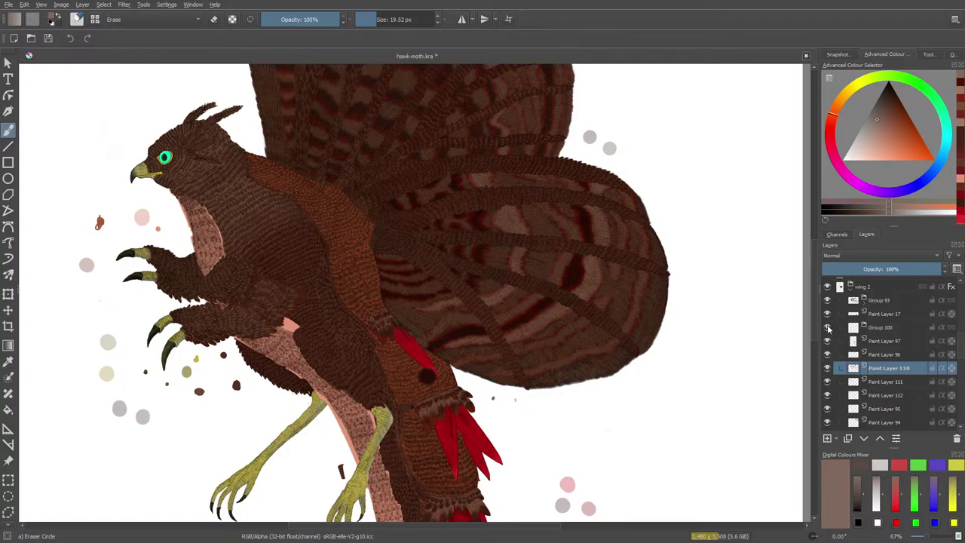
Step: Recheck Group 100 and Paint Layers 17, 97, 96, 110 and 111 in turn for the spot remaining below the lower wing
{"action": "left_click", "coordinate": [827, 327]}
{"action": "left_click", "coordinate": [828, 327]}
{"action": "left_click", "coordinate": [828, 314]}
{"action": "left_click", "coordinate": [828, 315]}
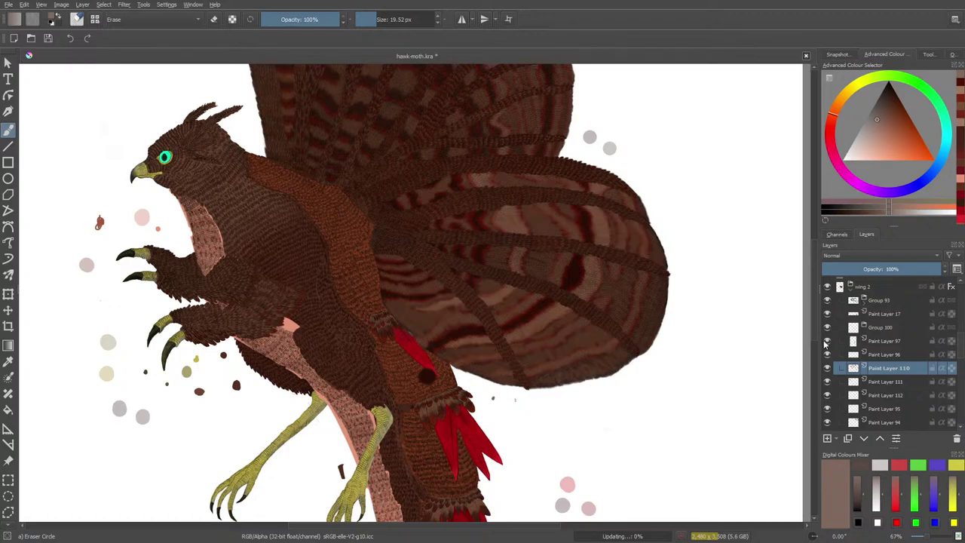
{"action": "left_click", "coordinate": [827, 341]}
{"action": "left_click", "coordinate": [828, 341]}
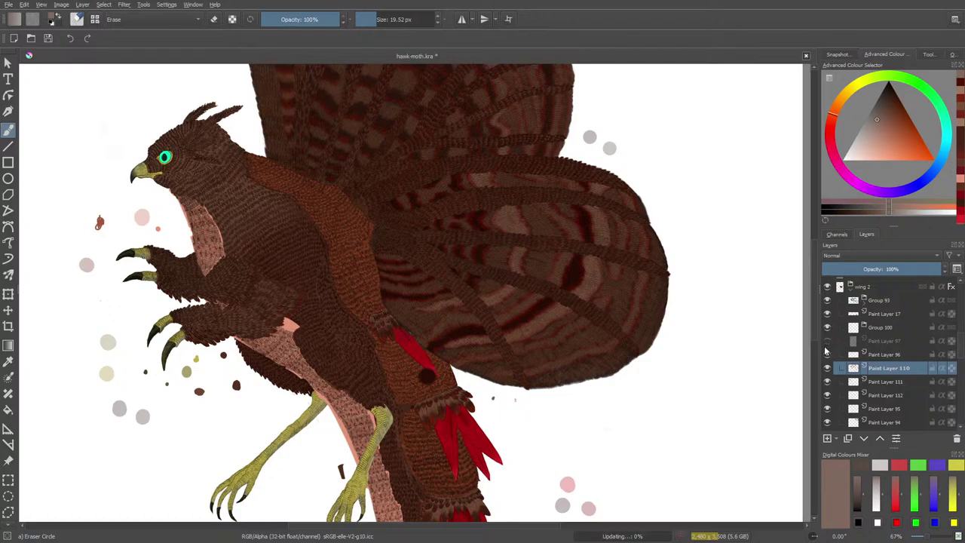
{"action": "left_click", "coordinate": [827, 356]}
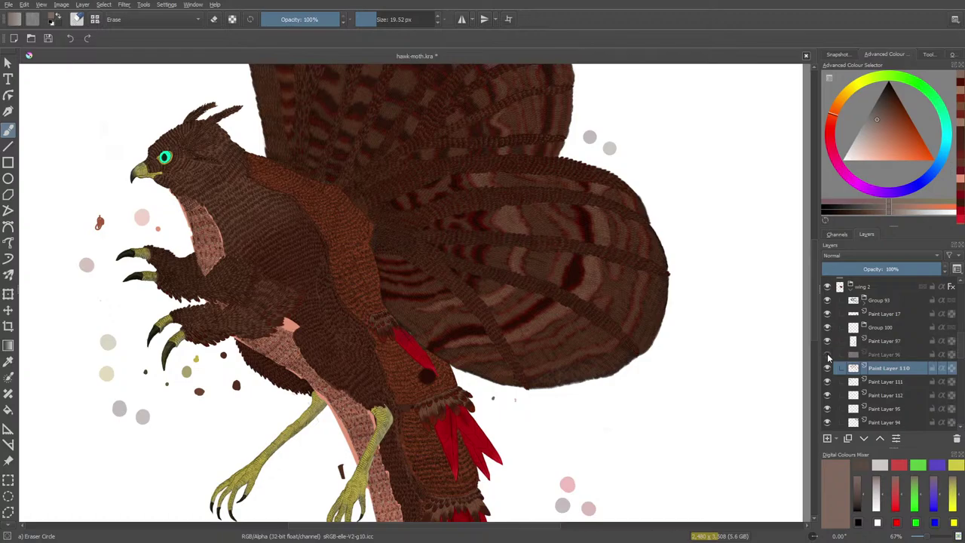
{"action": "left_click", "coordinate": [828, 355]}
{"action": "left_click", "coordinate": [828, 368]}
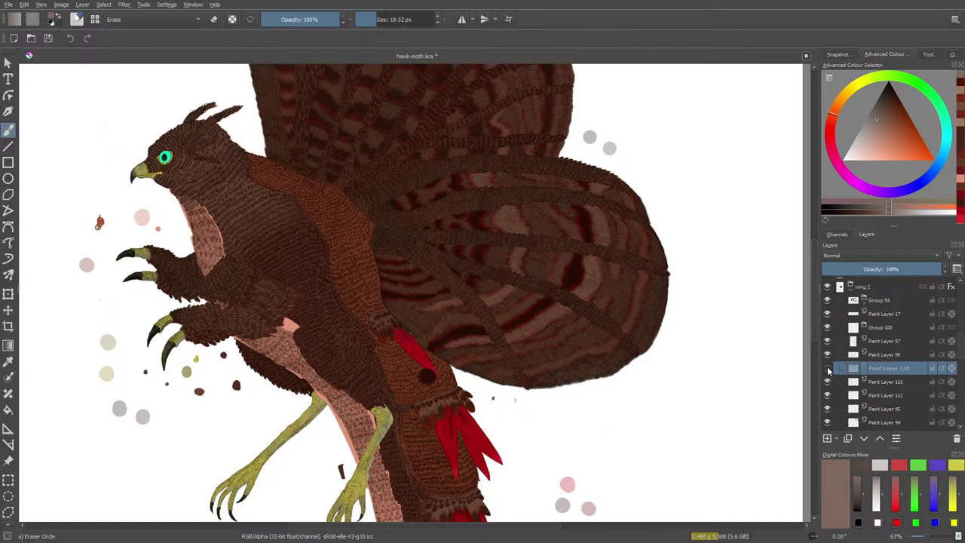
{"action": "left_click", "coordinate": [828, 369]}
{"action": "left_click", "coordinate": [828, 382]}
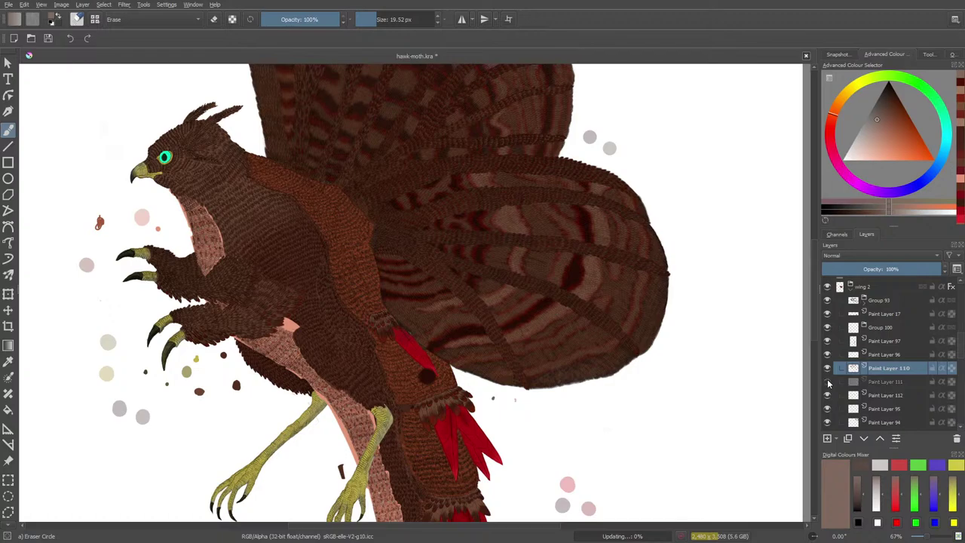
{"action": "left_click", "coordinate": [828, 383]}
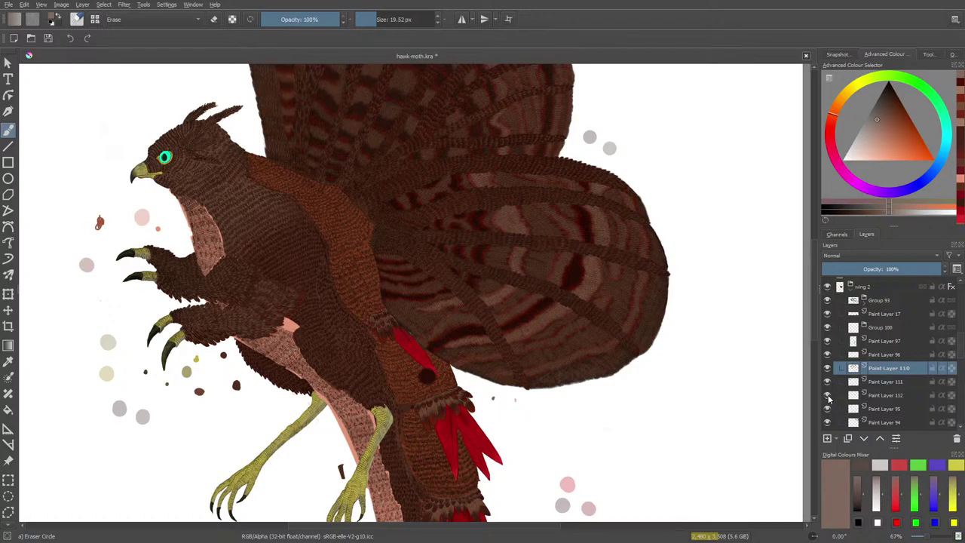
Step: Erase the leftover spot below the lower wing on Paint Layer 112, and collapse the wing 2 group after checking it
{"action": "left_click", "coordinate": [828, 395]}
{"action": "left_click", "coordinate": [858, 397]}
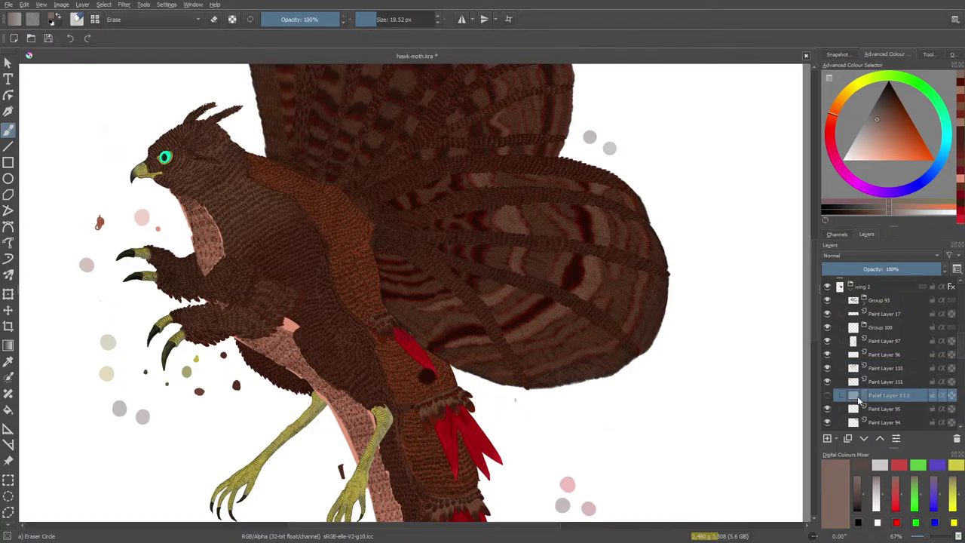
{"action": "left_click", "coordinate": [828, 395]}
{"action": "left_click", "coordinate": [829, 286]}
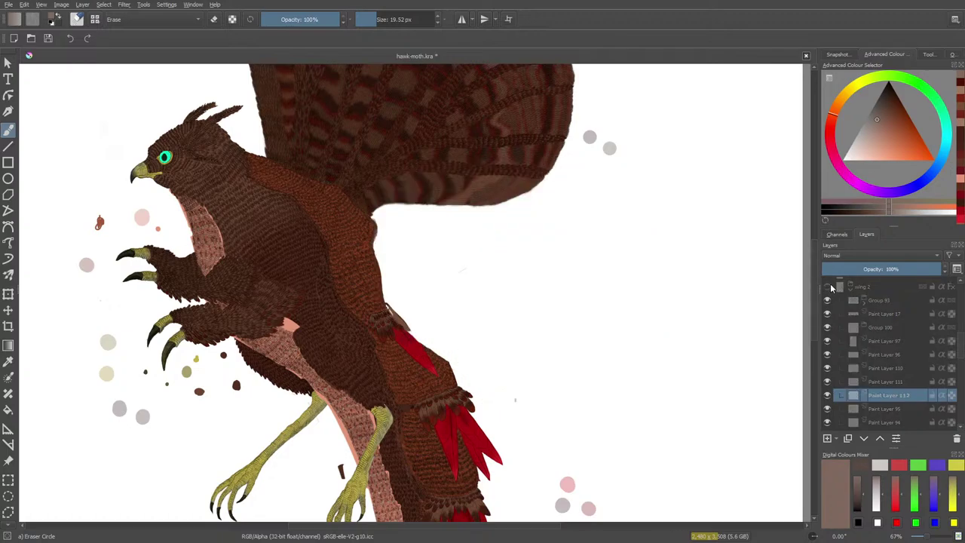
{"action": "left_click", "coordinate": [830, 285]}
{"action": "mouse_move", "coordinate": [832, 285]}
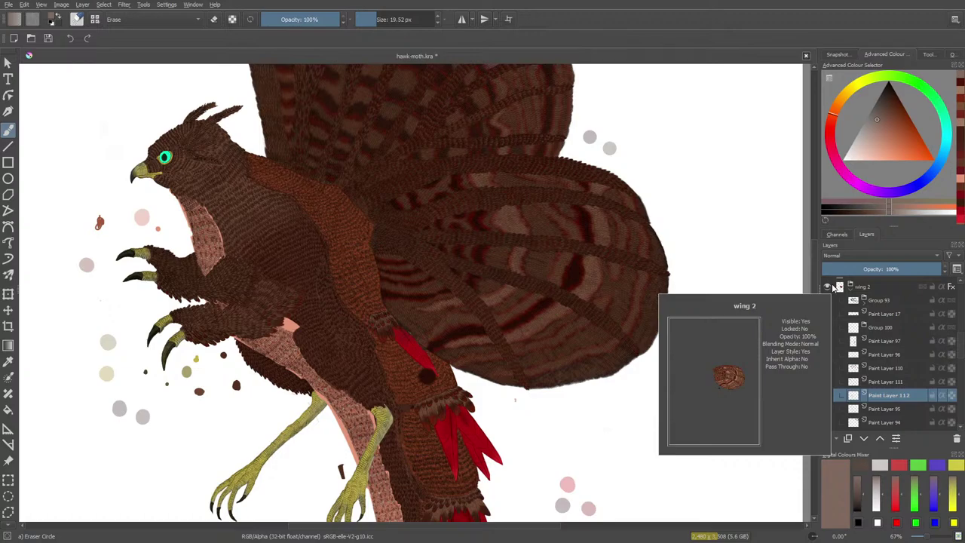
{"action": "left_click", "coordinate": [851, 288]}
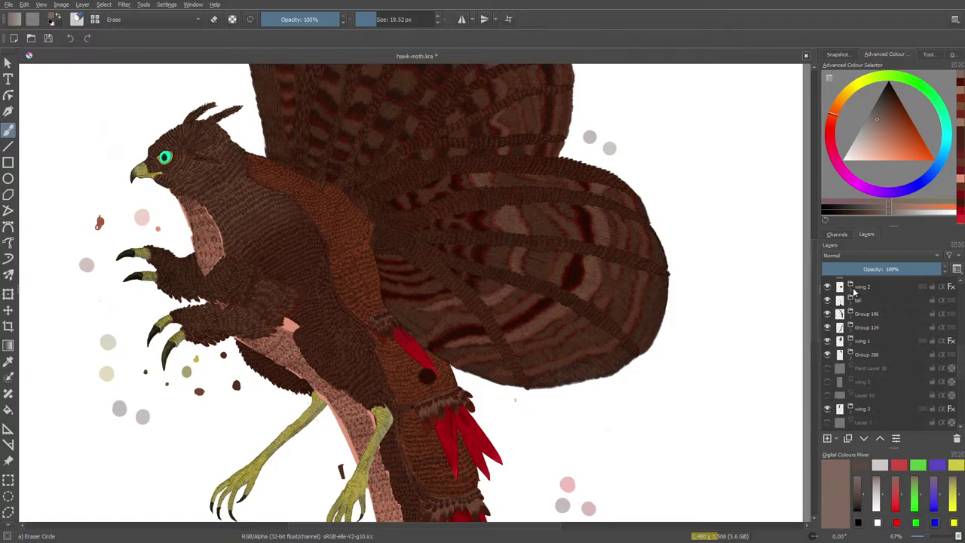
Step: Hide and show the tail, Group 146, Group 124 and wing 1 groups in turn to check which leftover spots belong to each
{"action": "left_click_drag", "start_coordinate": [961, 365], "coordinate": [962, 353]}
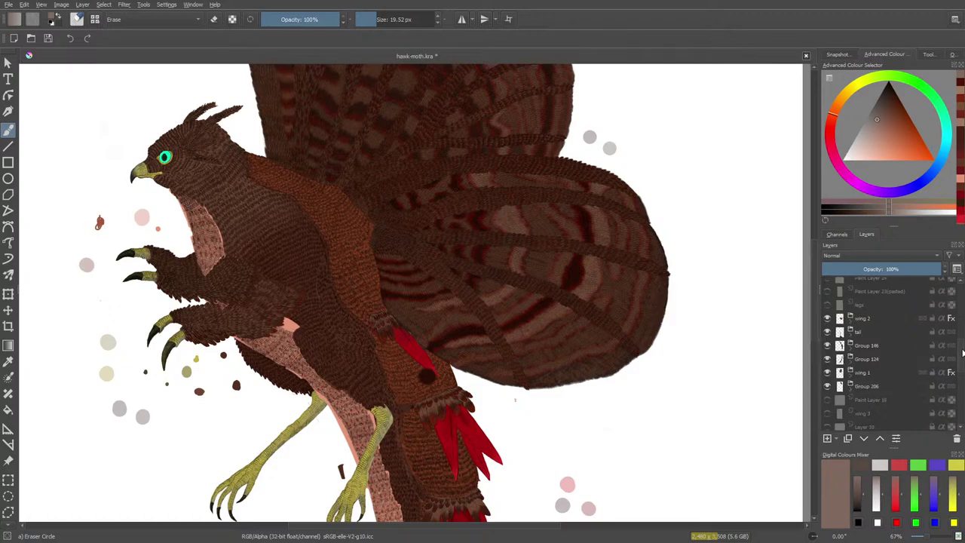
{"action": "left_click", "coordinate": [828, 332]}
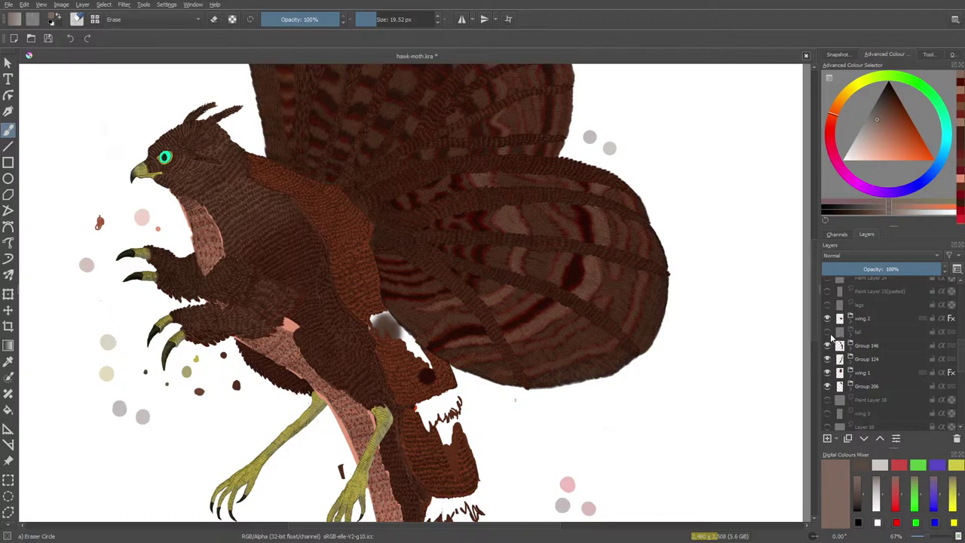
{"action": "left_click", "coordinate": [828, 332]}
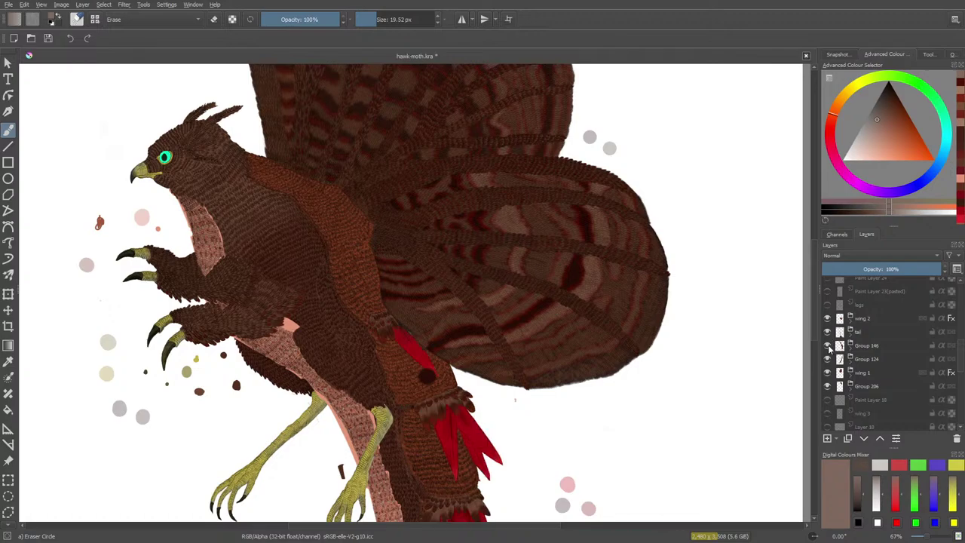
{"action": "left_click", "coordinate": [828, 346]}
{"action": "left_click", "coordinate": [827, 346]}
{"action": "left_click", "coordinate": [828, 359]}
{"action": "left_click", "coordinate": [828, 360]}
{"action": "left_click", "coordinate": [828, 373]}
{"action": "left_click", "coordinate": [828, 373]}
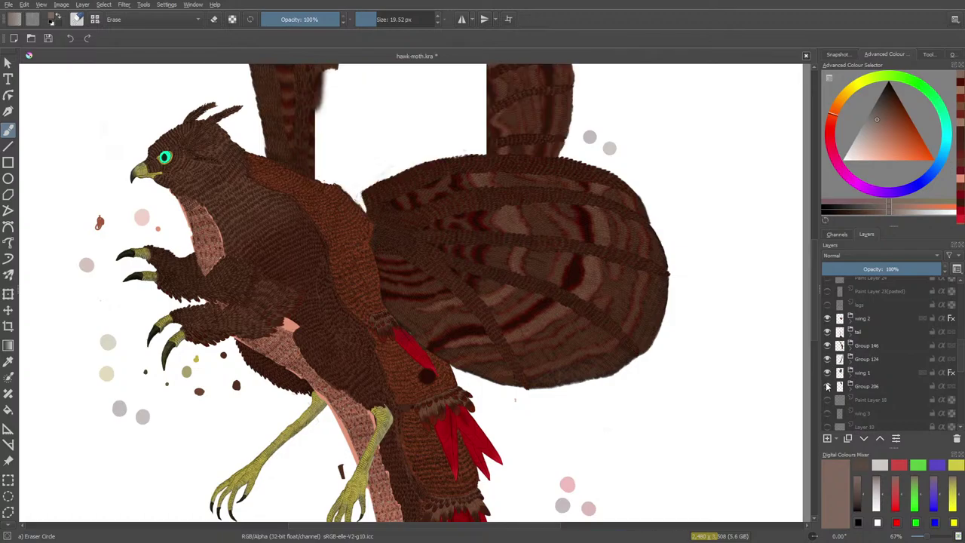
Step: Hide and show Group 206, leg 2 and Group 62 in turn to check which leftover spots belong to each
{"action": "left_click", "coordinate": [828, 386]}
{"action": "left_click", "coordinate": [829, 386]}
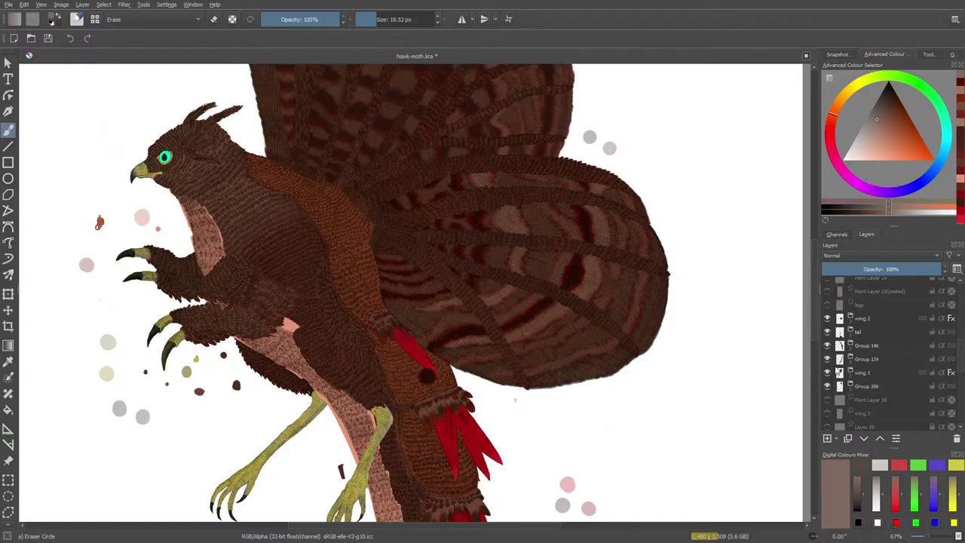
{"action": "left_click_drag", "start_coordinate": [962, 360], "coordinate": [961, 332]}
{"action": "left_click", "coordinate": [828, 337]}
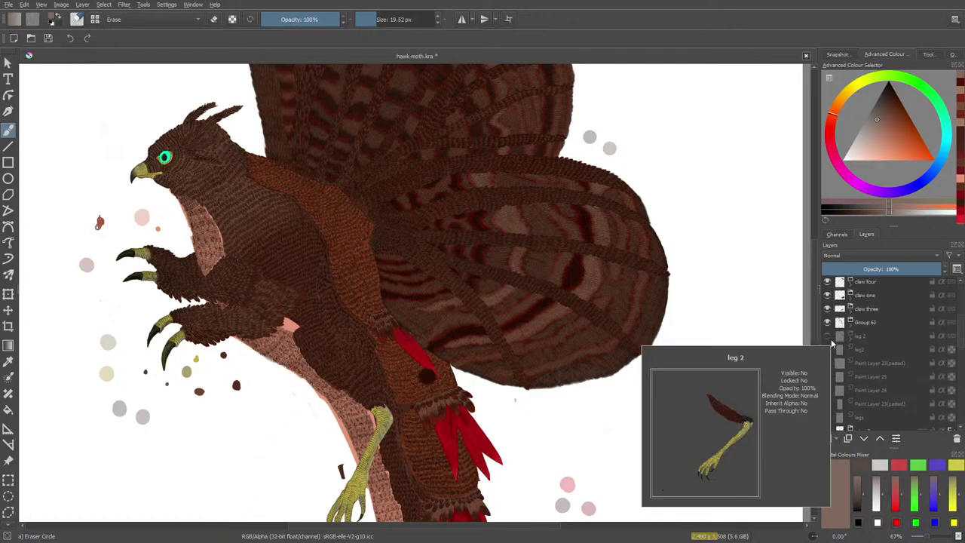
{"action": "left_click", "coordinate": [828, 336]}
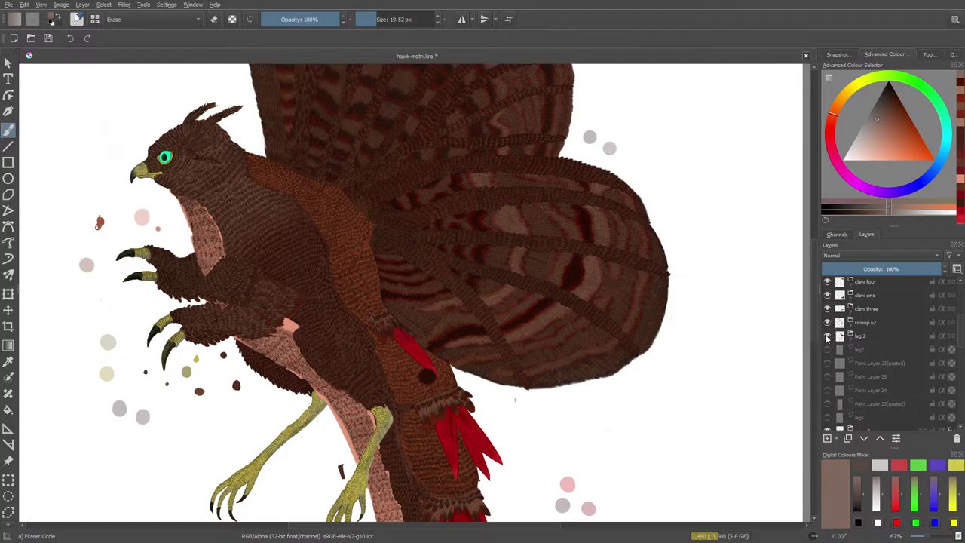
{"action": "left_click", "coordinate": [827, 337]}
{"action": "left_click", "coordinate": [828, 336]}
{"action": "left_click", "coordinate": [827, 323]}
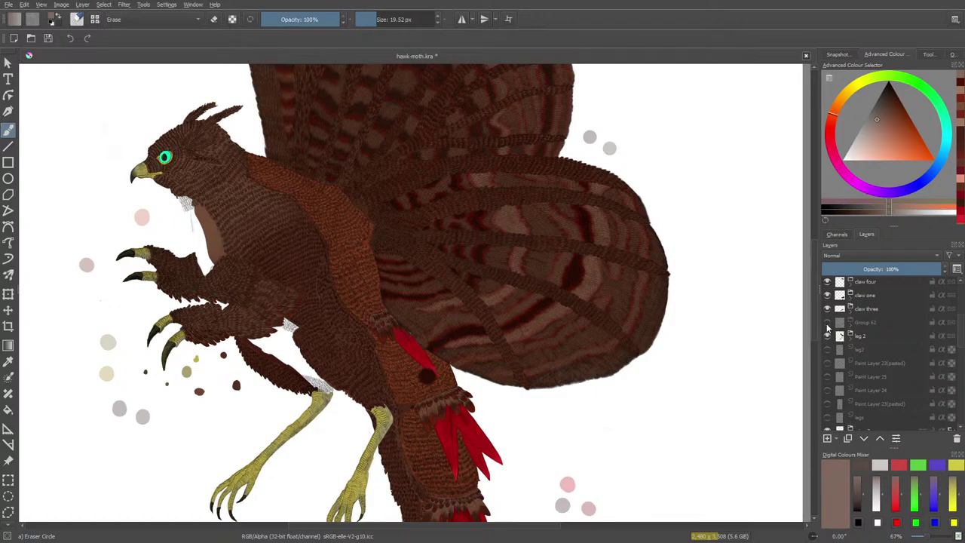
{"action": "left_click", "coordinate": [827, 323]}
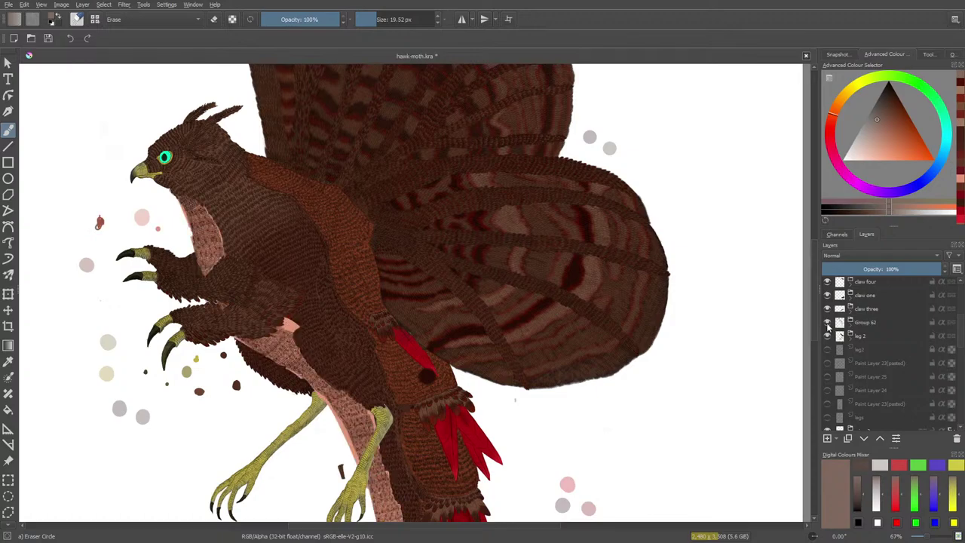
Step: Expand Group 62, and hide and show Paint Layers 63, 191 and 190 in turn to trace their contents
{"action": "left_click", "coordinate": [850, 324]}
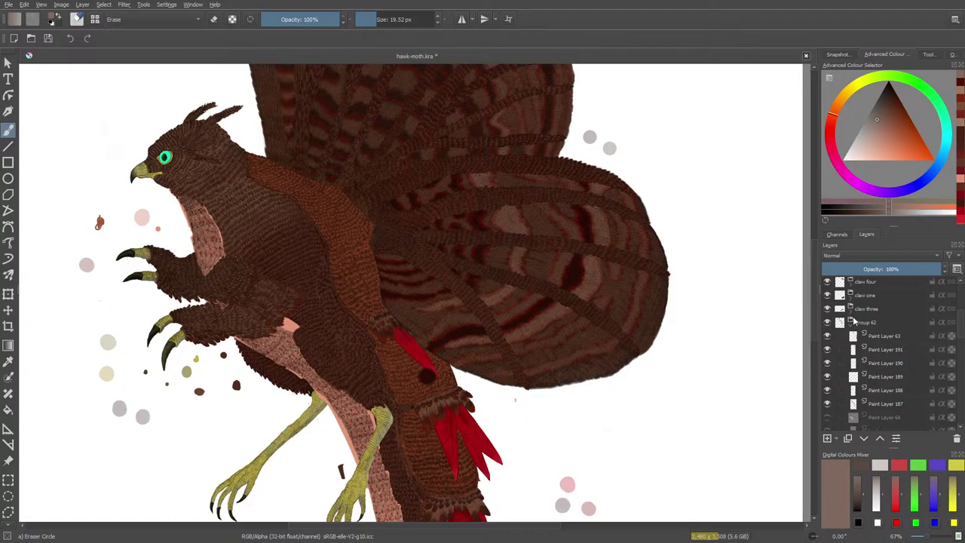
{"action": "left_click", "coordinate": [878, 336]}
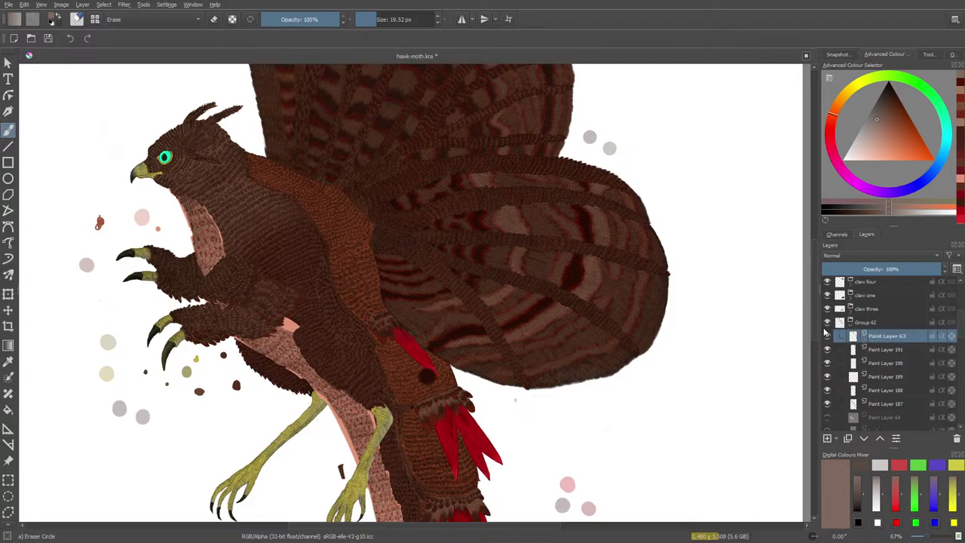
{"action": "left_click", "coordinate": [830, 337]}
{"action": "left_click", "coordinate": [829, 337]}
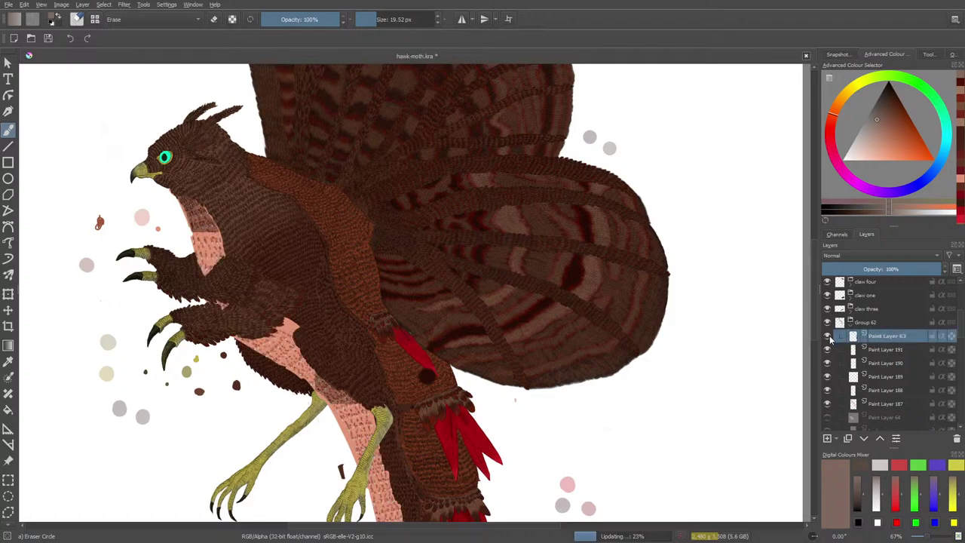
{"action": "left_click", "coordinate": [829, 349]}
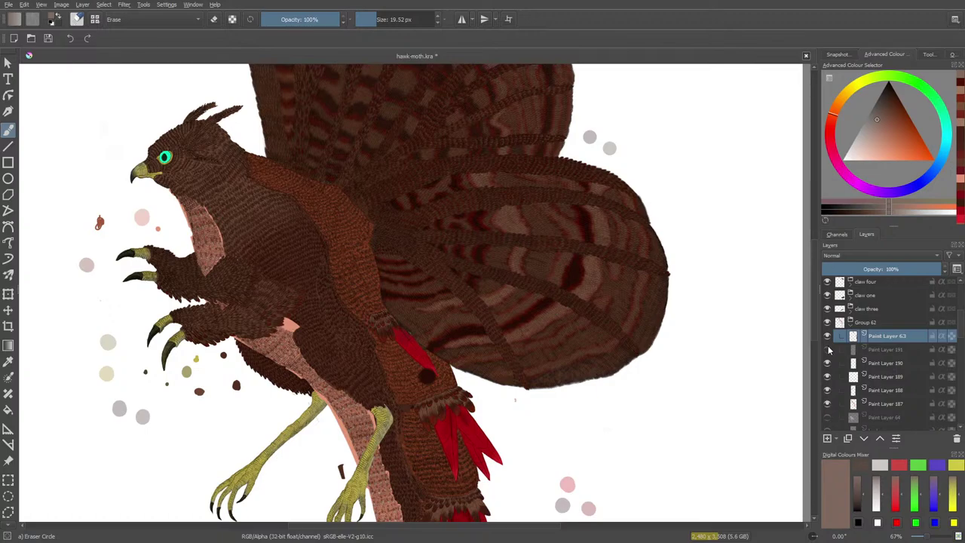
{"action": "left_click", "coordinate": [828, 349]}
{"action": "left_click", "coordinate": [828, 363]}
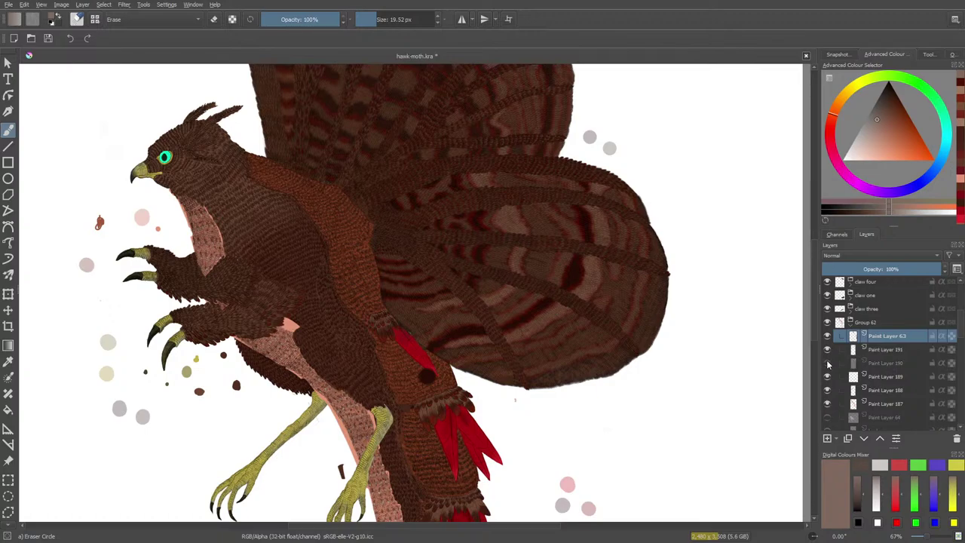
{"action": "left_click", "coordinate": [828, 364]}
Step: Hide and show Paint Layers 189, 188 and 187 in turn to find the spots and the salmon belly base
{"action": "left_click", "coordinate": [828, 377]}
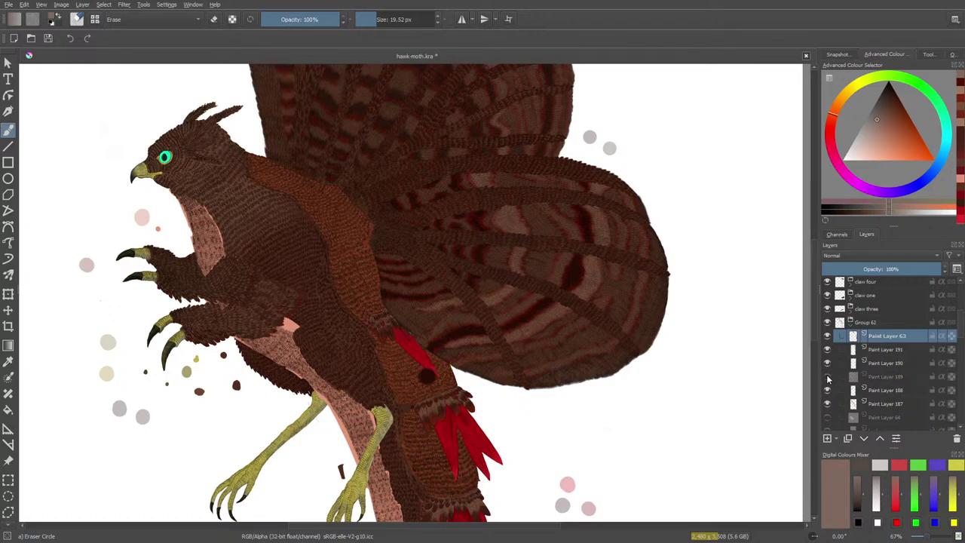
{"action": "left_click", "coordinate": [828, 377]}
{"action": "left_click", "coordinate": [828, 390]}
{"action": "left_click", "coordinate": [827, 390]}
{"action": "left_click", "coordinate": [828, 404]}
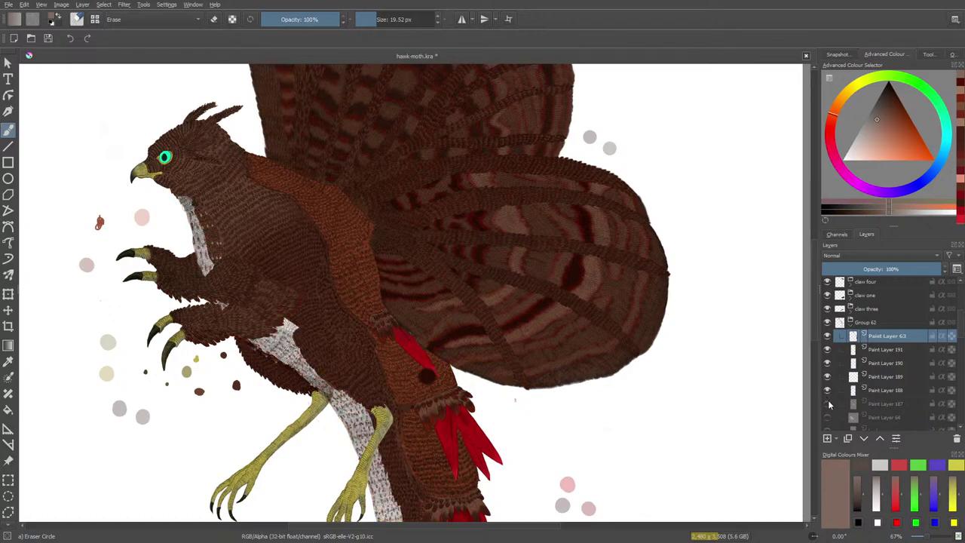
{"action": "left_click", "coordinate": [828, 404]}
Step: Select Paint Layer 187, sample the salmon colour from the belly's edge between the legs, and reduce the Basic-1 brush size
{"action": "left_click", "coordinate": [884, 405]}
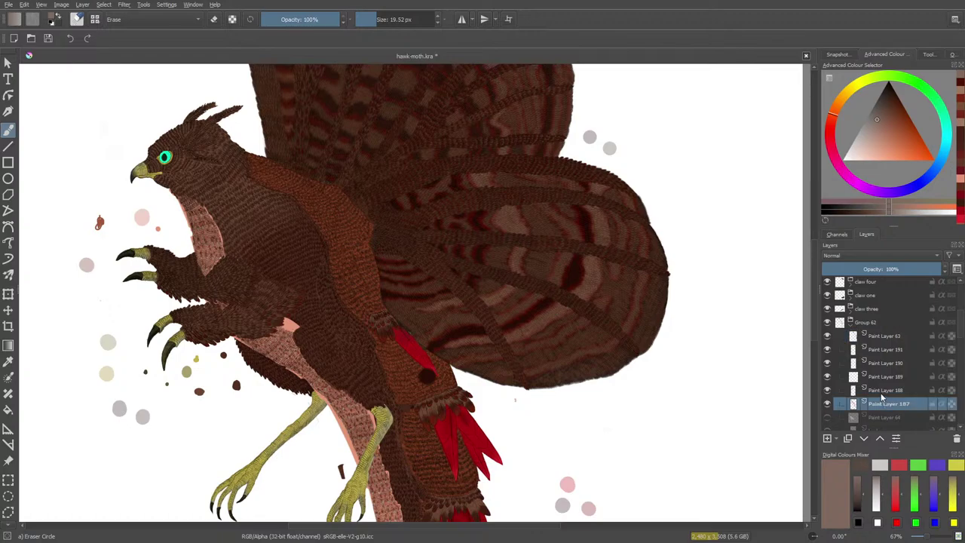
{"action": "mouse_move", "coordinate": [879, 393]}
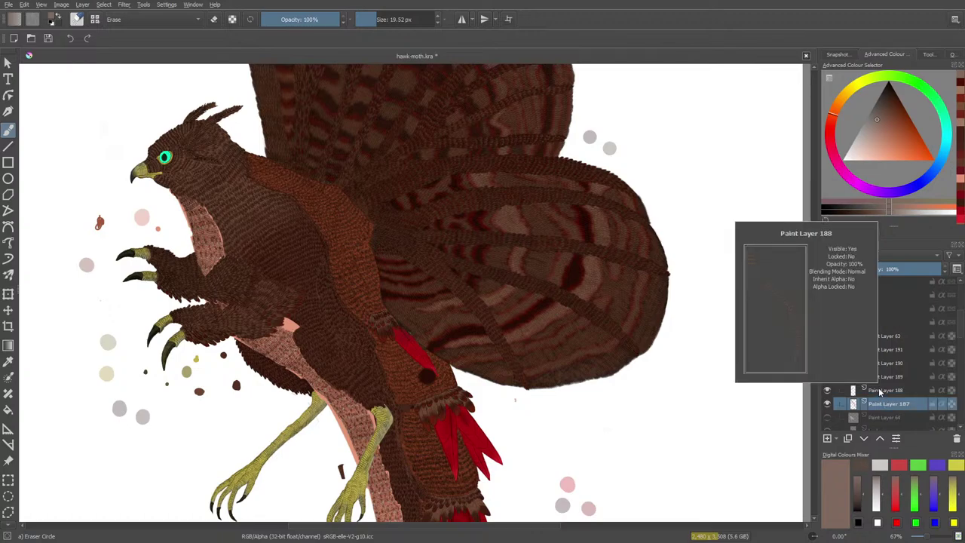
{"action": "key", "text": "slash"}
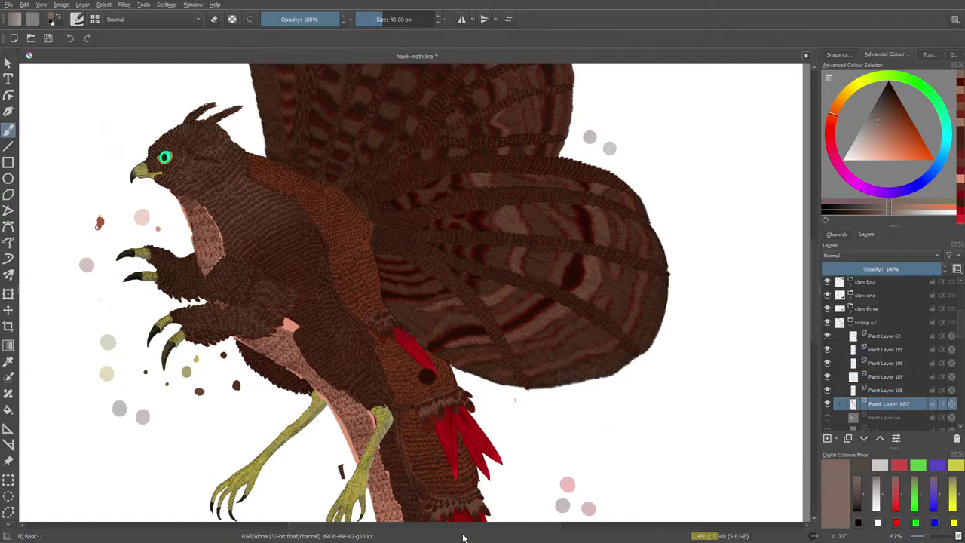
{"action": "left_click_drag", "start_coordinate": [463, 537], "coordinate": [397, 535]}
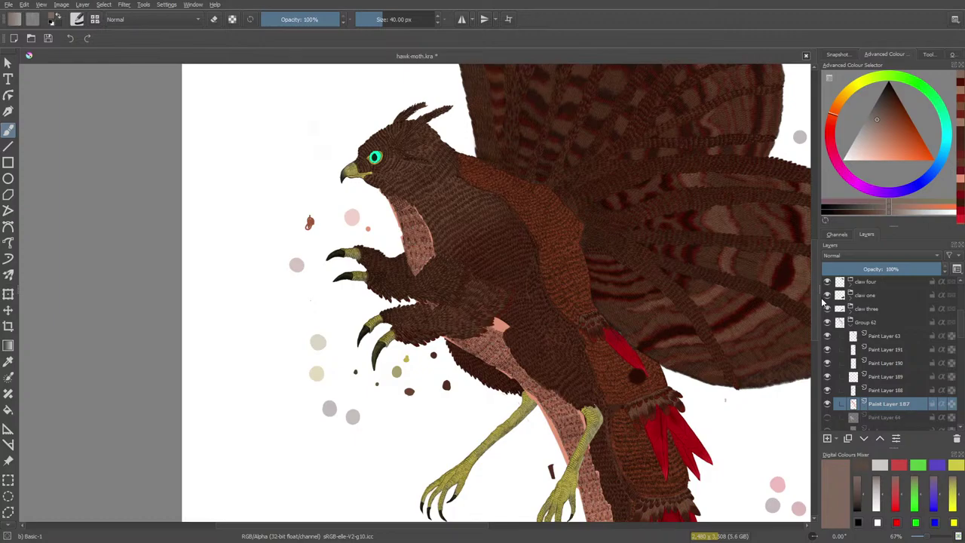
{"action": "scroll", "coordinate": [811, 301], "scroll_direction": "down", "scroll_amount": 5}
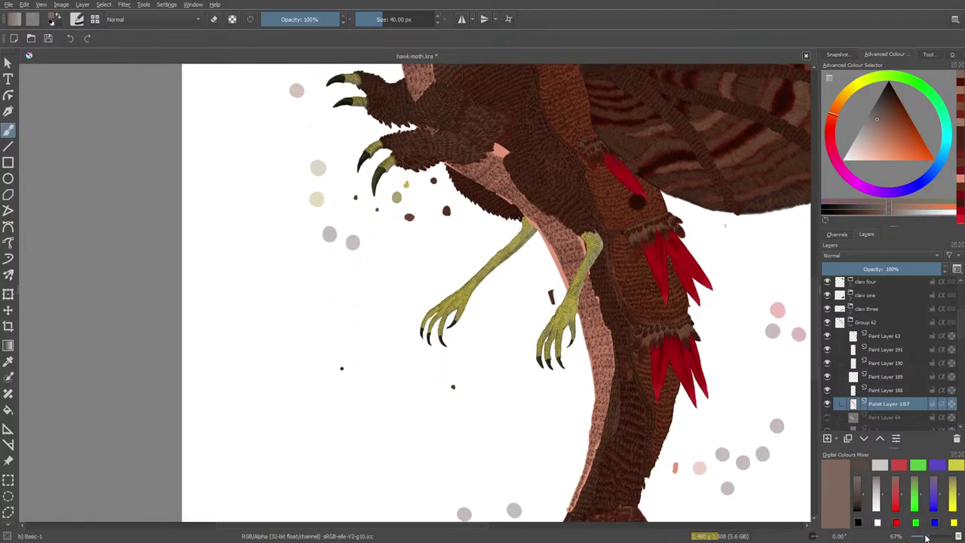
{"action": "mouse_move", "coordinate": [926, 537]}
{"action": "left_mouse_down"}
{"action": "mouse_move", "coordinate": [943, 536]}
{"action": "mouse_move", "coordinate": [932, 535]}
{"action": "left_mouse_up"}
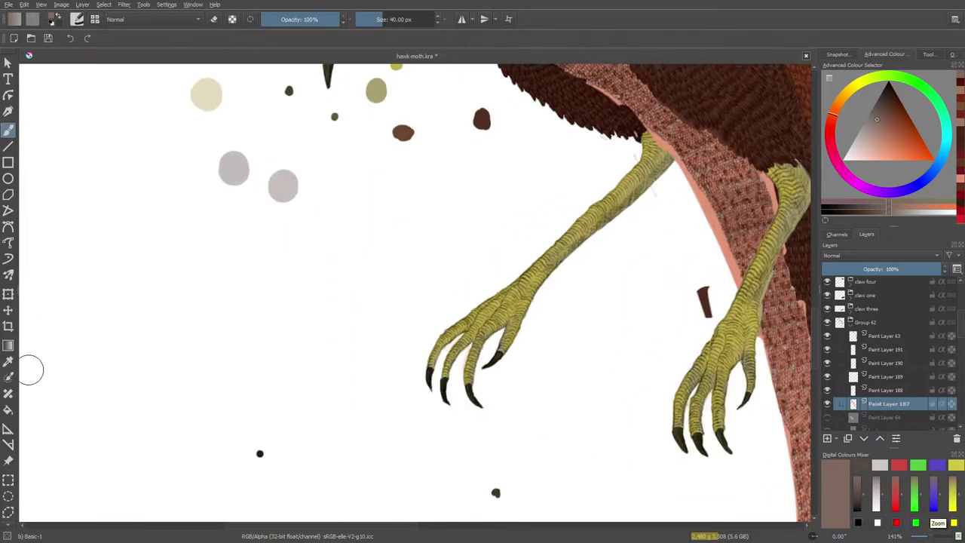
{"action": "left_click", "coordinate": [8, 361]}
{"action": "left_click", "coordinate": [720, 217]}
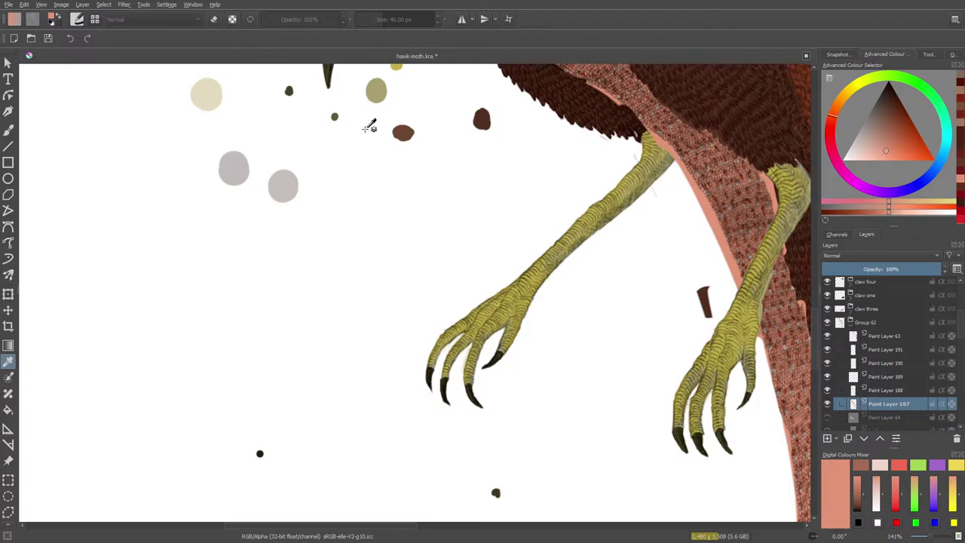
{"action": "left_click", "coordinate": [8, 130]}
{"action": "left_click", "coordinate": [372, 17]}
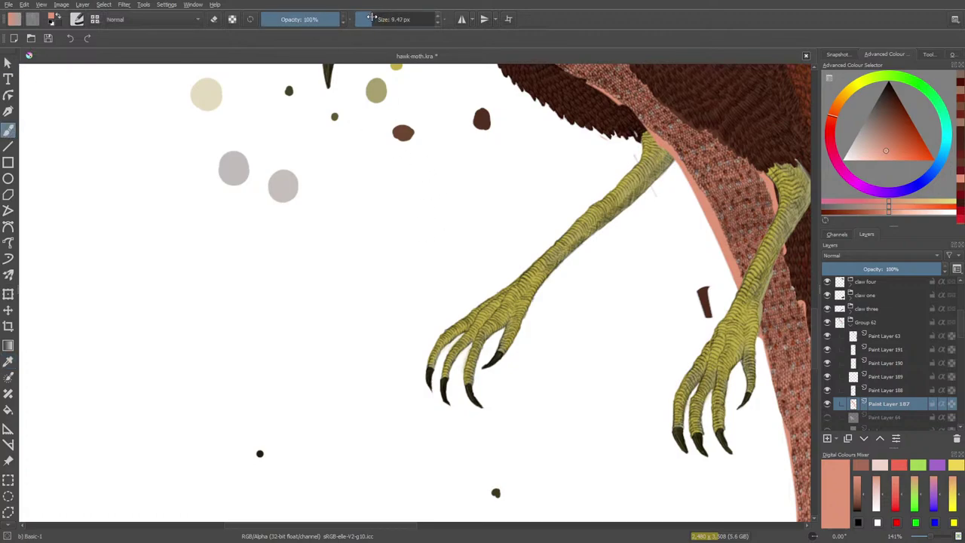
{"action": "left_click", "coordinate": [365, 17]}
{"action": "left_click", "coordinate": [370, 21]}
Step: Erase the plain salmon strip outside the belly scales between the legs with the Eraser Circle at 14.46 px
{"action": "key", "text": "e"}
{"action": "left_click", "coordinate": [374, 19]}
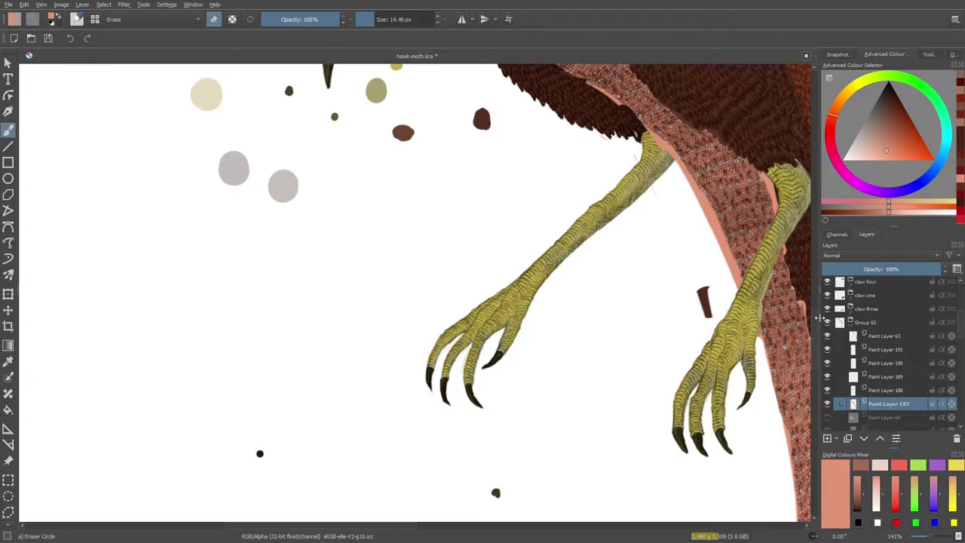
{"action": "left_click_drag", "start_coordinate": [814, 325], "coordinate": [817, 307]}
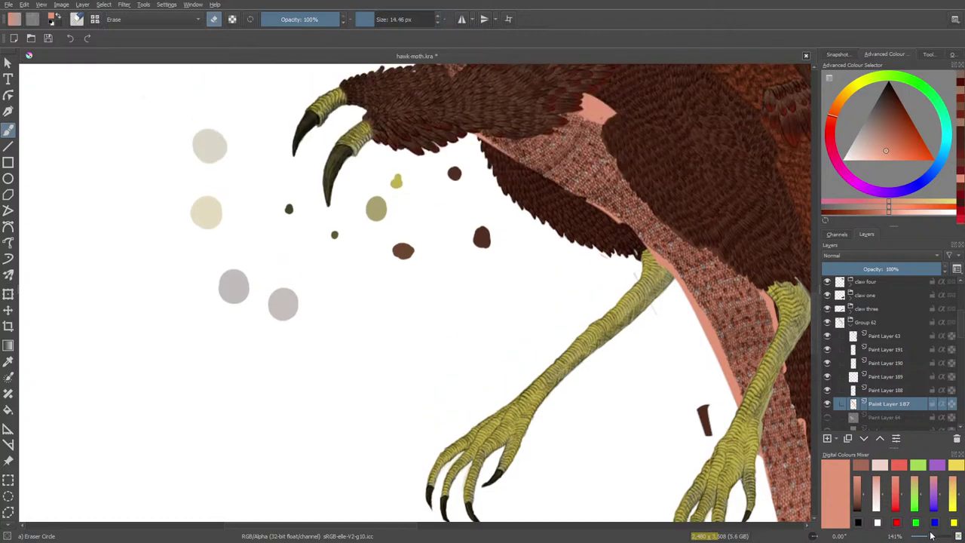
{"action": "scroll", "coordinate": [931, 536], "scroll_direction": "up", "scroll_amount": 2}
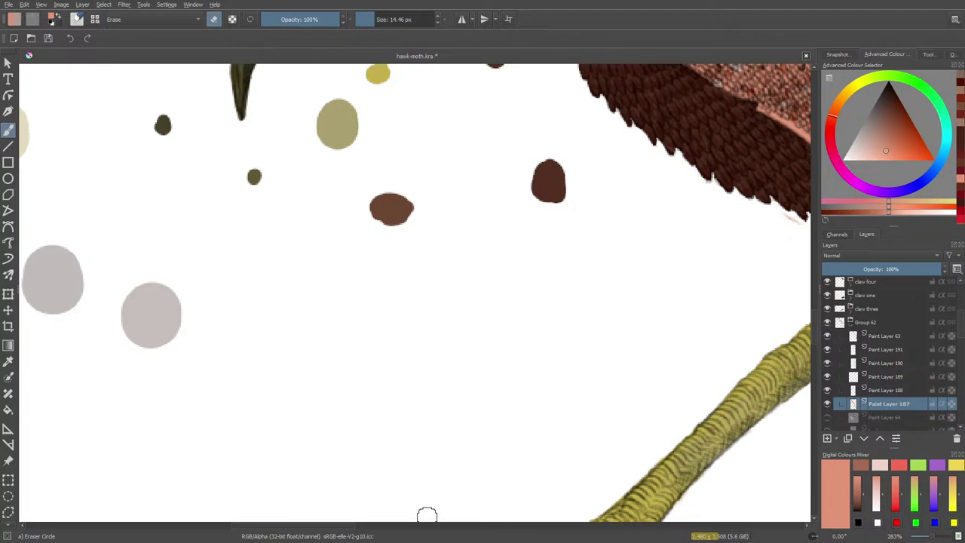
{"action": "scroll", "coordinate": [344, 518], "scroll_direction": "right", "scroll_amount": 5}
{"action": "scroll", "coordinate": [431, 517], "scroll_direction": "up", "scroll_amount": 5}
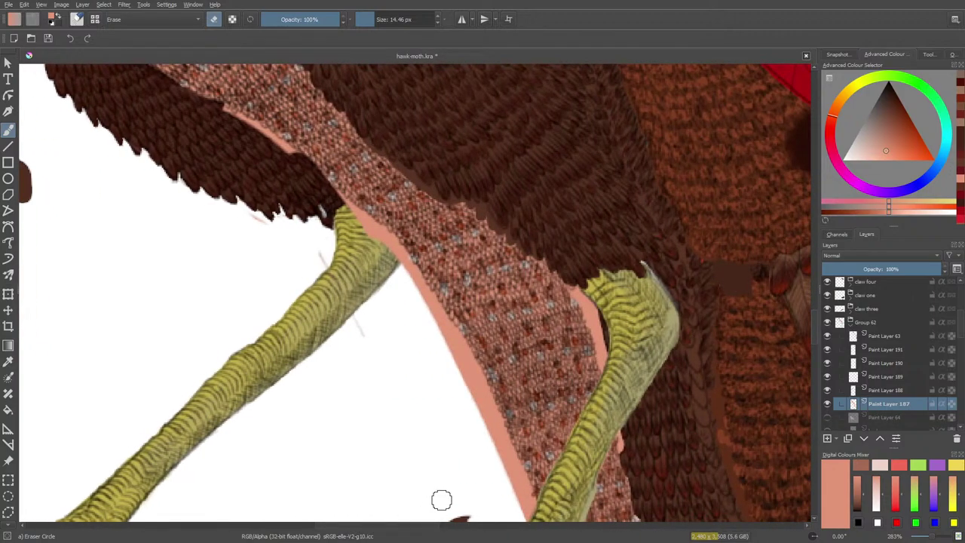
{"action": "mouse_move", "coordinate": [460, 388]}
{"action": "left_mouse_down"}
{"action": "mouse_move", "coordinate": [477, 377]}
{"action": "mouse_move", "coordinate": [460, 409]}
{"action": "left_mouse_up"}
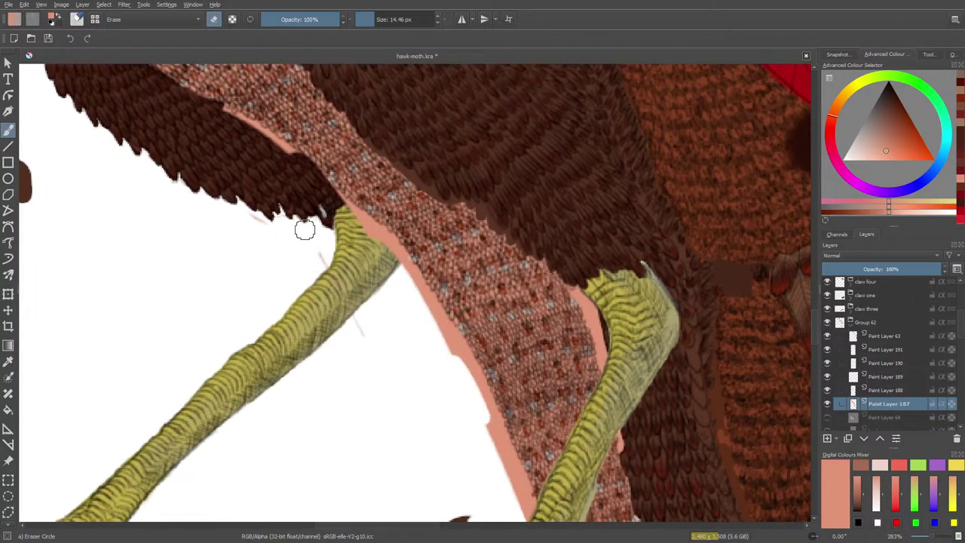
{"action": "mouse_move", "coordinate": [457, 360]}
{"action": "left_mouse_down"}
{"action": "mouse_move", "coordinate": [451, 338]}
{"action": "mouse_move", "coordinate": [489, 401]}
{"action": "mouse_move", "coordinate": [498, 452]}
{"action": "mouse_move", "coordinate": [485, 420]}
{"action": "left_mouse_up"}
{"action": "mouse_move", "coordinate": [437, 327]}
{"action": "left_mouse_down"}
{"action": "mouse_move", "coordinate": [456, 340]}
{"action": "mouse_move", "coordinate": [425, 307]}
{"action": "mouse_move", "coordinate": [433, 299]}
{"action": "left_mouse_up"}
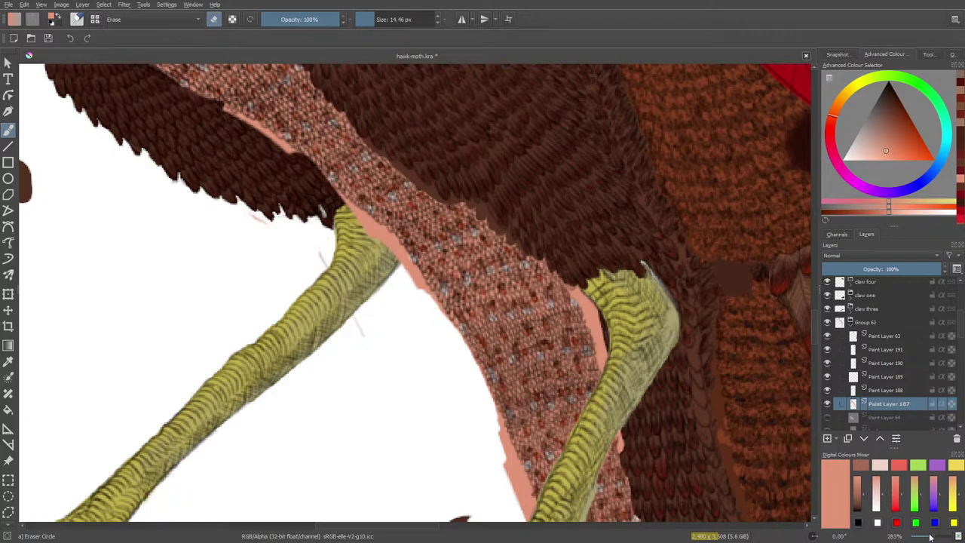
Step: Trim the remaining salmon edge up to the top of the far leg, reducing the eraser to 5.19 px
{"action": "left_click_drag", "start_coordinate": [934, 537], "coordinate": [939, 537]}
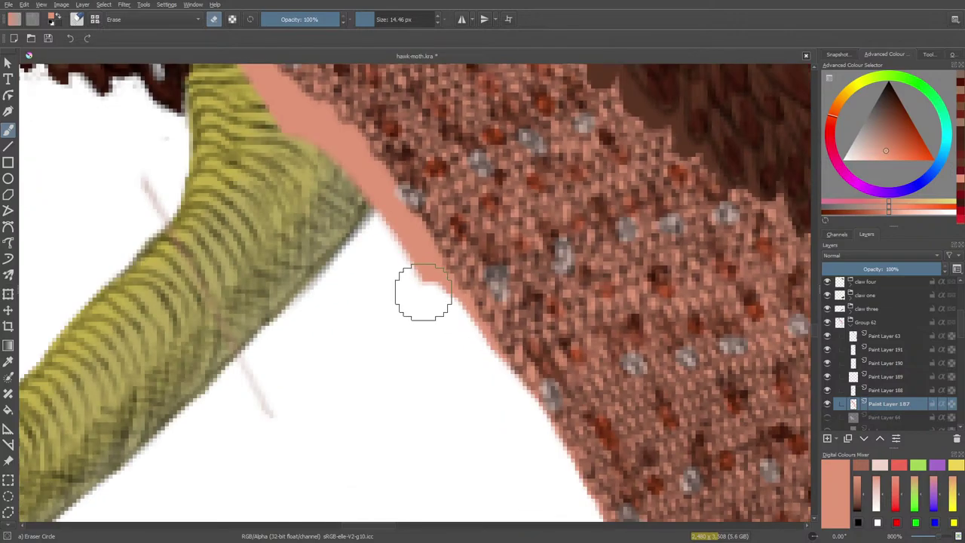
{"action": "mouse_move", "coordinate": [426, 298]}
{"action": "left_mouse_down"}
{"action": "mouse_move", "coordinate": [406, 250]}
{"action": "mouse_move", "coordinate": [433, 288]}
{"action": "mouse_move", "coordinate": [430, 256]}
{"action": "mouse_move", "coordinate": [498, 369]}
{"action": "left_mouse_up"}
{"action": "left_click", "coordinate": [371, 18]}
{"action": "mouse_move", "coordinate": [370, 216]}
{"action": "left_mouse_down"}
{"action": "mouse_move", "coordinate": [420, 251]}
{"action": "mouse_move", "coordinate": [396, 207]}
{"action": "mouse_move", "coordinate": [354, 170]}
{"action": "mouse_move", "coordinate": [383, 195]}
{"action": "mouse_move", "coordinate": [362, 152]}
{"action": "mouse_move", "coordinate": [338, 146]}
{"action": "mouse_move", "coordinate": [329, 160]}
{"action": "left_mouse_up"}
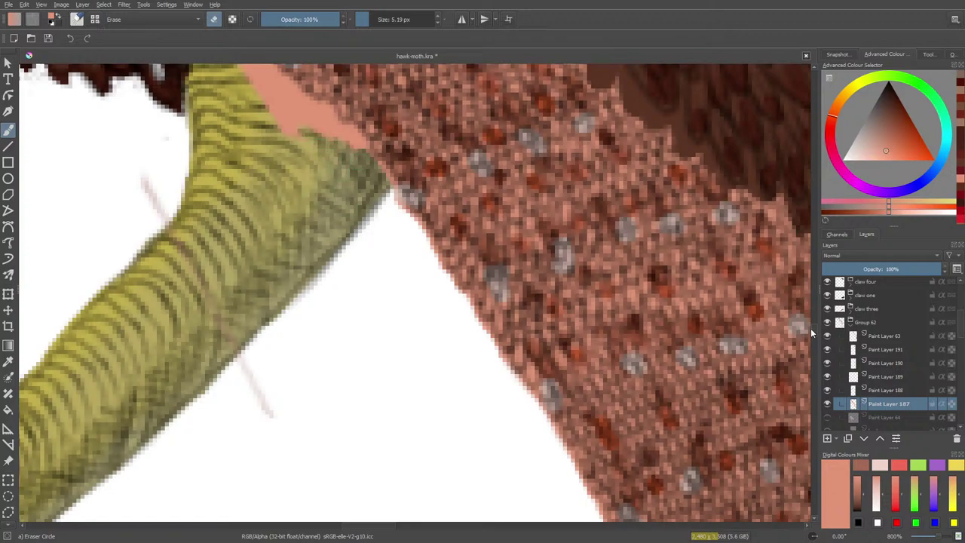
Step: Erase the salmon patch and thin strip between the belly scales and the top of the far leg
{"action": "scroll", "coordinate": [811, 332], "scroll_direction": "up", "scroll_amount": 6}
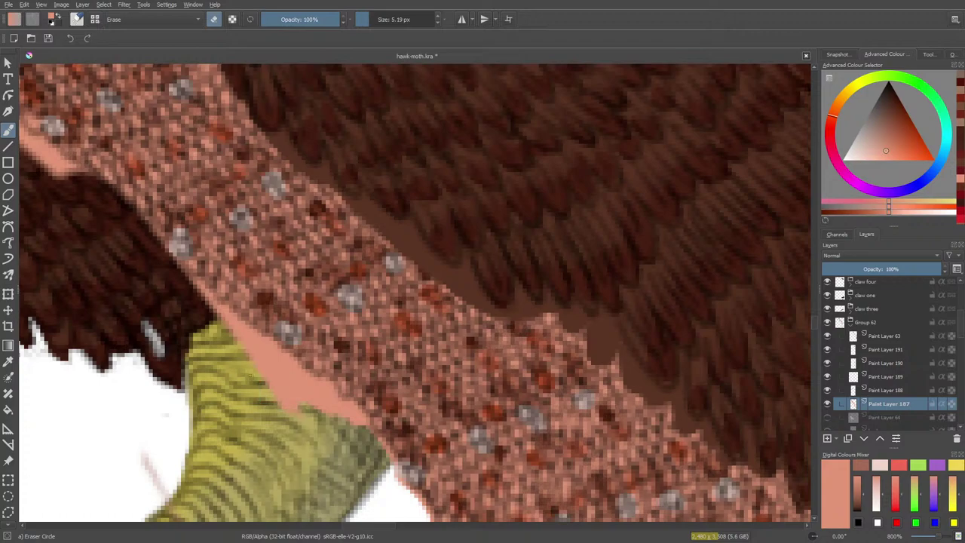
{"action": "mouse_move", "coordinate": [248, 370]}
{"action": "left_mouse_down"}
{"action": "mouse_move", "coordinate": [289, 404]}
{"action": "mouse_move", "coordinate": [279, 388]}
{"action": "mouse_move", "coordinate": [321, 396]}
{"action": "mouse_move", "coordinate": [365, 423]}
{"action": "left_mouse_up"}
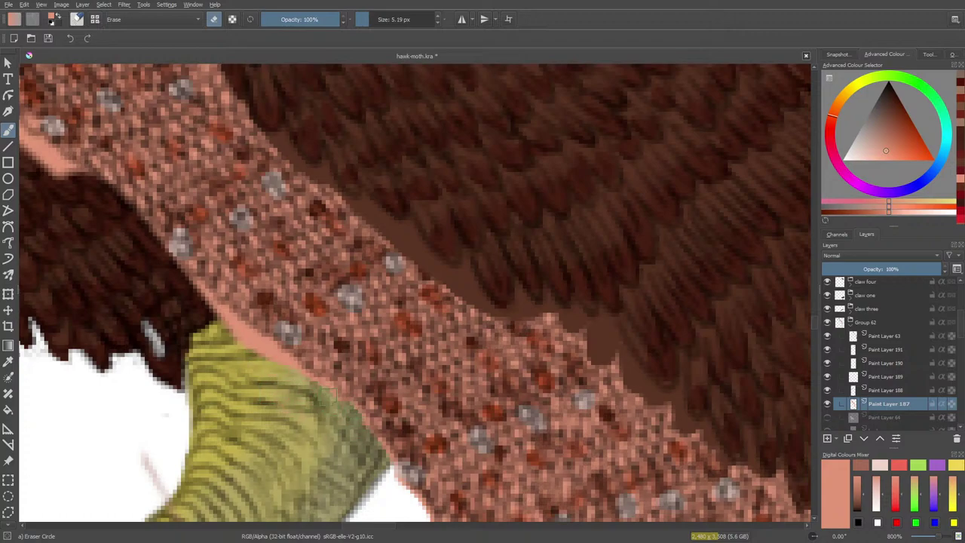
{"action": "mouse_move", "coordinate": [291, 378]}
{"action": "left_mouse_down"}
{"action": "mouse_move", "coordinate": [235, 327]}
{"action": "mouse_move", "coordinate": [291, 372]}
{"action": "left_mouse_up"}
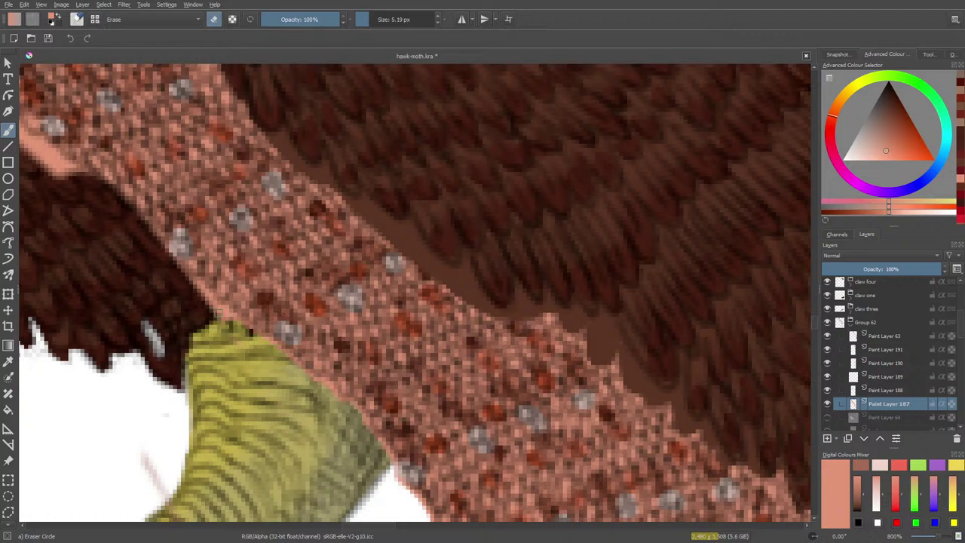
{"action": "mouse_move", "coordinate": [219, 315]}
{"action": "left_mouse_down"}
{"action": "mouse_move", "coordinate": [215, 300]}
{"action": "mouse_move", "coordinate": [194, 290]}
{"action": "left_mouse_up"}
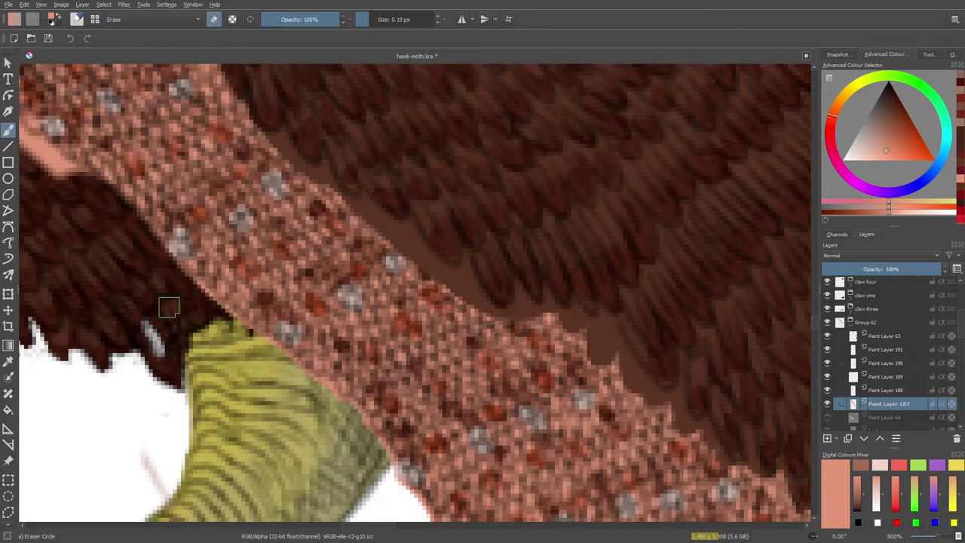
Step: Erase the plain salmon strip between the belly scales and the far leg's feathered thigh
{"action": "left_click_drag", "start_coordinate": [30, 483], "coordinate": [377, 485]}
{"action": "scroll", "coordinate": [309, 343], "scroll_direction": "up", "scroll_amount": 5}
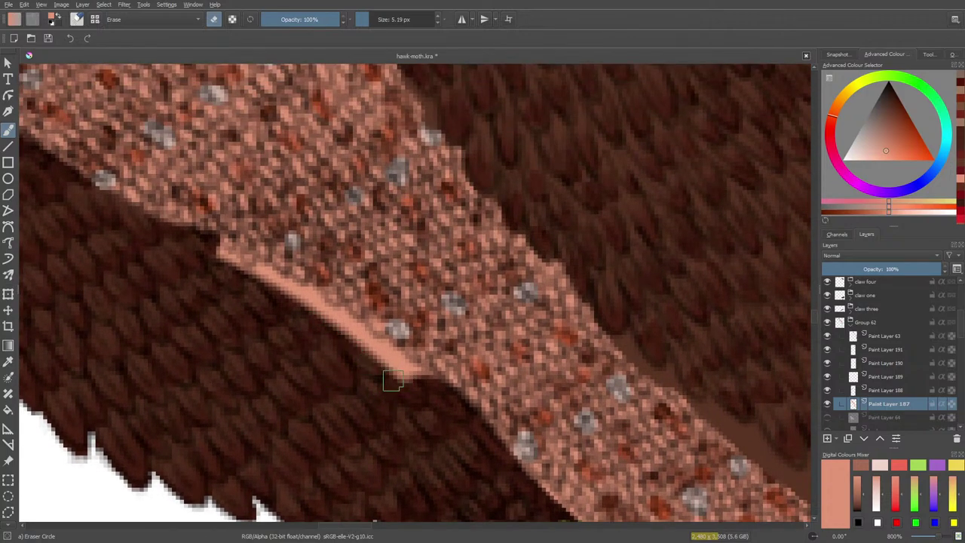
{"action": "mouse_move", "coordinate": [342, 340]}
{"action": "left_mouse_down"}
{"action": "mouse_move", "coordinate": [427, 385]}
{"action": "mouse_move", "coordinate": [291, 300]}
{"action": "mouse_move", "coordinate": [368, 341]}
{"action": "mouse_move", "coordinate": [281, 281]}
{"action": "mouse_move", "coordinate": [230, 270]}
{"action": "left_mouse_up"}
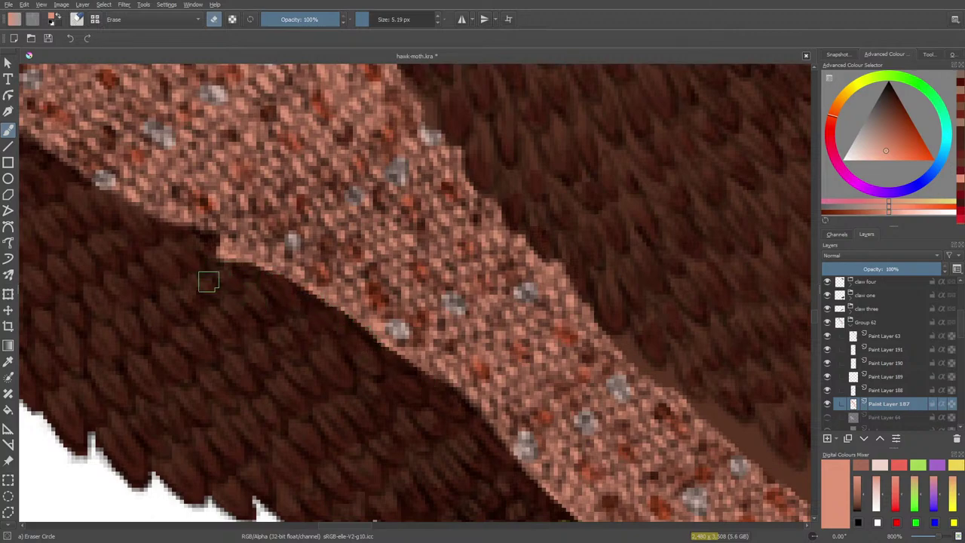
{"action": "left_click_drag", "start_coordinate": [339, 516], "coordinate": [693, 278]}
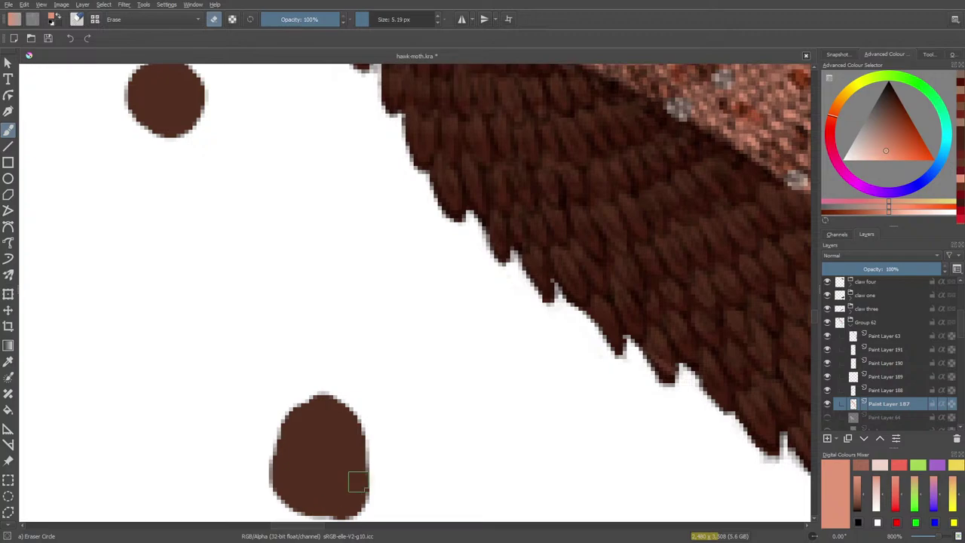
Step: Erase the plain salmon strip between the belly scales and the far leg's feathered thigh, up to the feathers above it
{"action": "scroll", "coordinate": [815, 310], "scroll_direction": "up", "scroll_amount": 6}
{"action": "scroll", "coordinate": [814, 297], "scroll_direction": "down", "scroll_amount": 3}
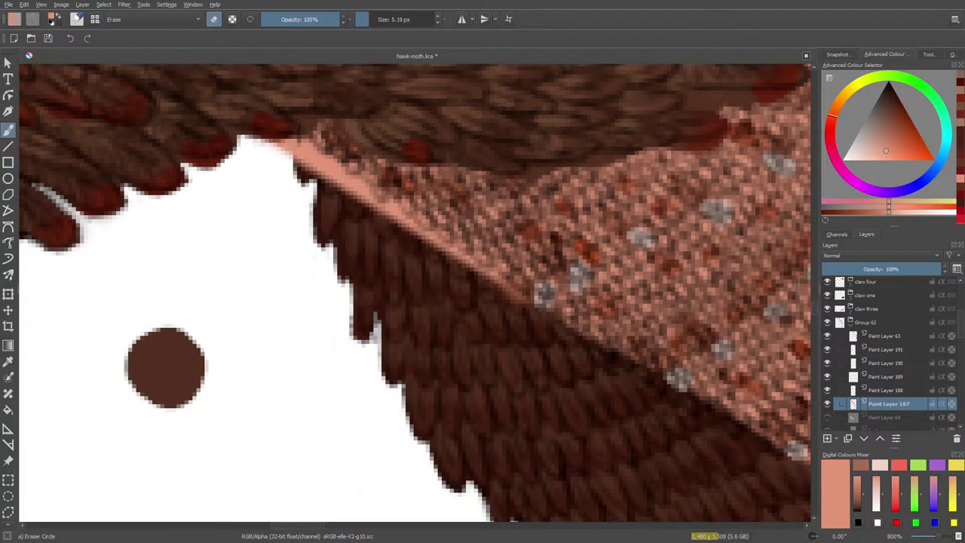
{"action": "mouse_move", "coordinate": [270, 143]}
{"action": "left_mouse_down"}
{"action": "mouse_move", "coordinate": [307, 162]}
{"action": "mouse_move", "coordinate": [306, 149]}
{"action": "mouse_move", "coordinate": [349, 187]}
{"action": "mouse_move", "coordinate": [276, 154]}
{"action": "mouse_move", "coordinate": [414, 232]}
{"action": "left_mouse_up"}
{"action": "left_click_drag", "start_coordinate": [438, 248], "coordinate": [526, 306]}
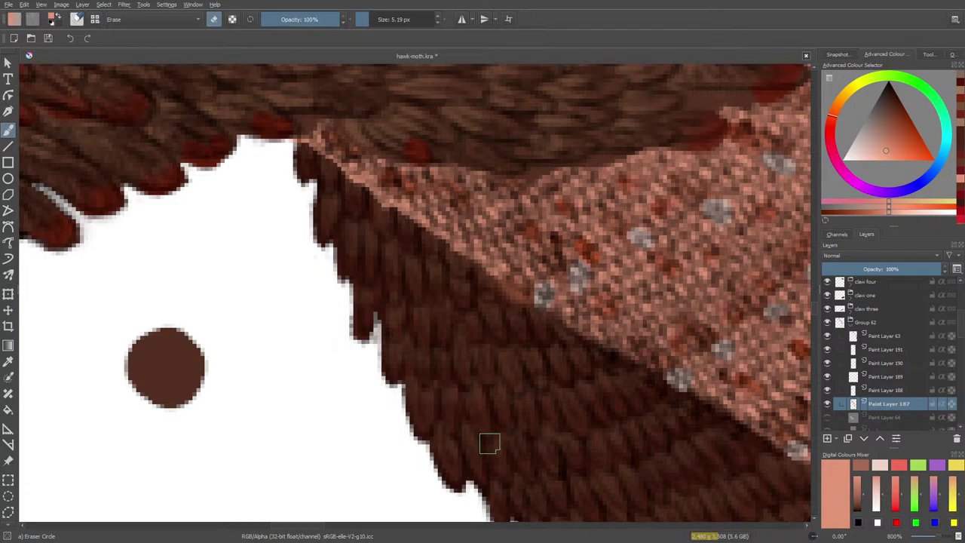
Step: Erase the plain salmon patch above the belly scales, between the red-tipped feathers and the body feathers
{"action": "scroll", "coordinate": [324, 527], "scroll_direction": "right", "scroll_amount": 1}
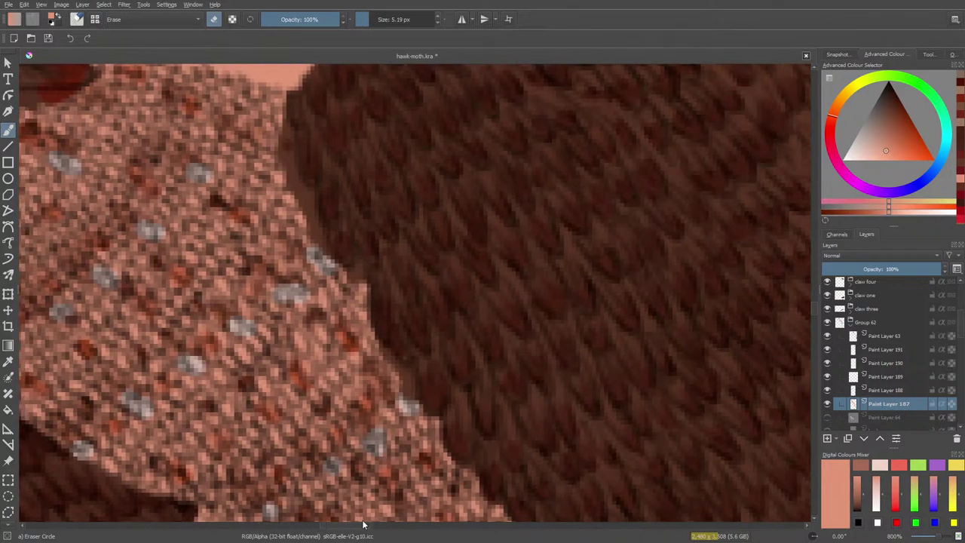
{"action": "scroll", "coordinate": [818, 306], "scroll_direction": "up", "scroll_amount": 5}
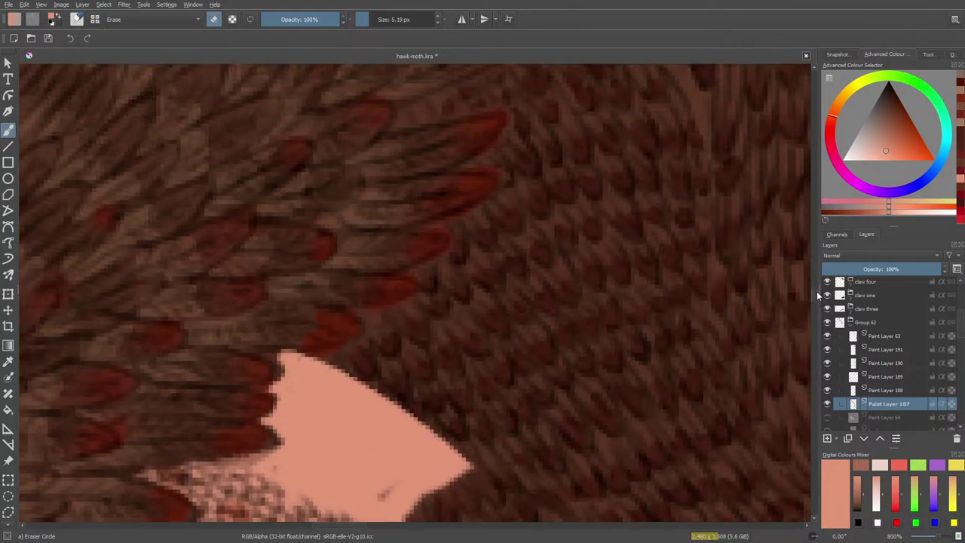
{"action": "scroll", "coordinate": [815, 293], "scroll_direction": "down", "scroll_amount": 5}
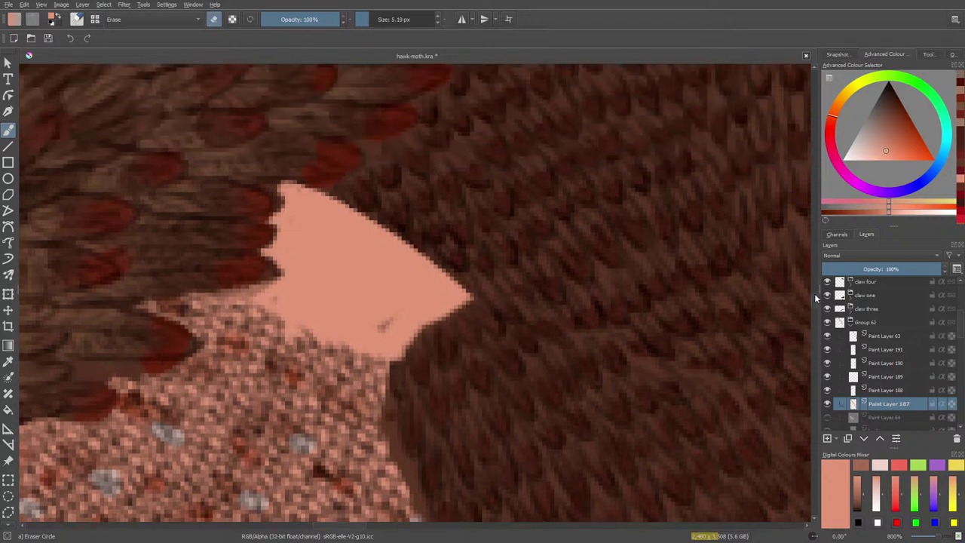
{"action": "mouse_move", "coordinate": [280, 171]}
{"action": "left_mouse_down"}
{"action": "mouse_move", "coordinate": [407, 230]}
{"action": "mouse_move", "coordinate": [468, 283]}
{"action": "left_mouse_up"}
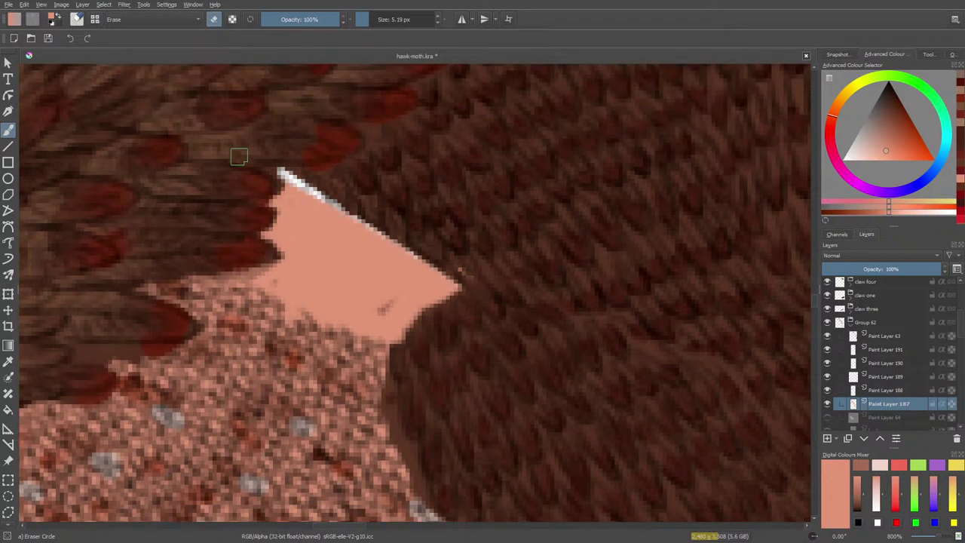
{"action": "mouse_move", "coordinate": [236, 155]}
{"action": "left_mouse_down"}
{"action": "mouse_move", "coordinate": [428, 271]}
{"action": "mouse_move", "coordinate": [411, 264]}
{"action": "mouse_move", "coordinate": [230, 165]}
{"action": "mouse_move", "coordinate": [472, 279]}
{"action": "left_mouse_up"}
{"action": "mouse_move", "coordinate": [239, 174]}
{"action": "left_mouse_down"}
{"action": "mouse_move", "coordinate": [321, 216]}
{"action": "mouse_move", "coordinate": [454, 310]}
{"action": "mouse_move", "coordinate": [252, 204]}
{"action": "mouse_move", "coordinate": [438, 325]}
{"action": "mouse_move", "coordinate": [231, 216]}
{"action": "mouse_move", "coordinate": [389, 312]}
{"action": "mouse_move", "coordinate": [218, 227]}
{"action": "mouse_move", "coordinate": [298, 299]}
{"action": "mouse_move", "coordinate": [336, 309]}
{"action": "mouse_move", "coordinate": [319, 288]}
{"action": "mouse_move", "coordinate": [349, 301]}
{"action": "mouse_move", "coordinate": [301, 295]}
{"action": "mouse_move", "coordinate": [296, 311]}
{"action": "mouse_move", "coordinate": [295, 288]}
{"action": "mouse_move", "coordinate": [246, 261]}
{"action": "left_mouse_up"}
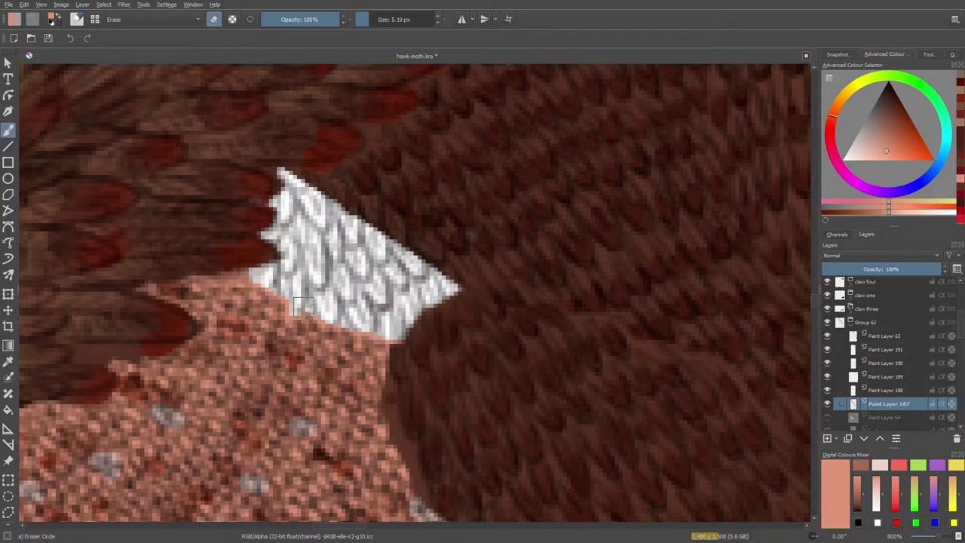
Step: Check the base colour under the belly scales by toggling Paint Layer 187 off and on
{"action": "scroll", "coordinate": [814, 301], "scroll_direction": "down", "scroll_amount": 5}
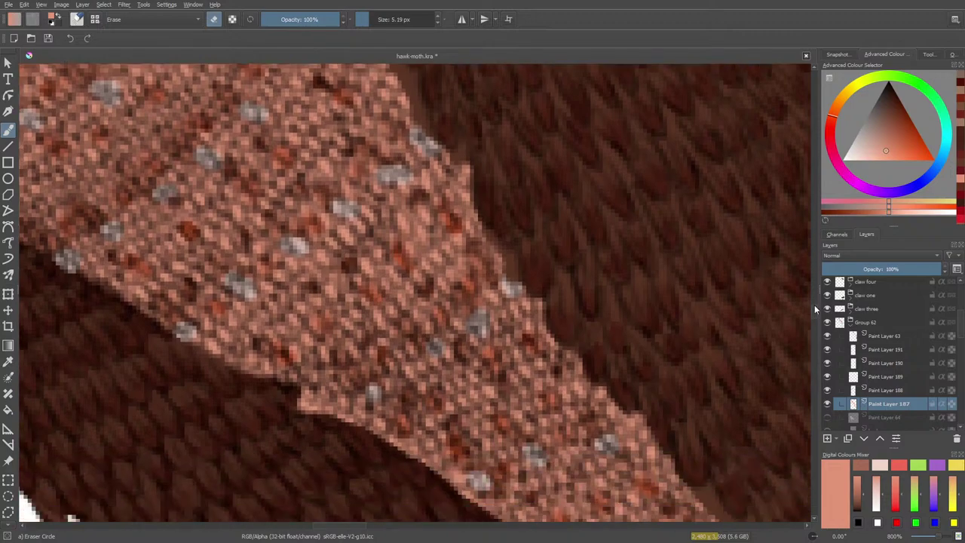
{"action": "left_click", "coordinate": [825, 402]}
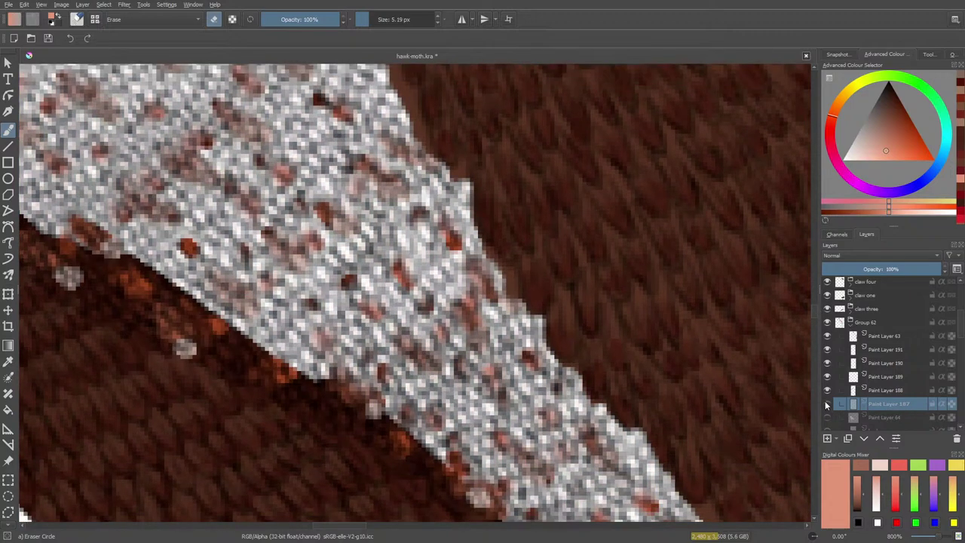
{"action": "left_click", "coordinate": [826, 402]}
{"action": "scroll", "coordinate": [814, 314], "scroll_direction": "down", "scroll_amount": 10}
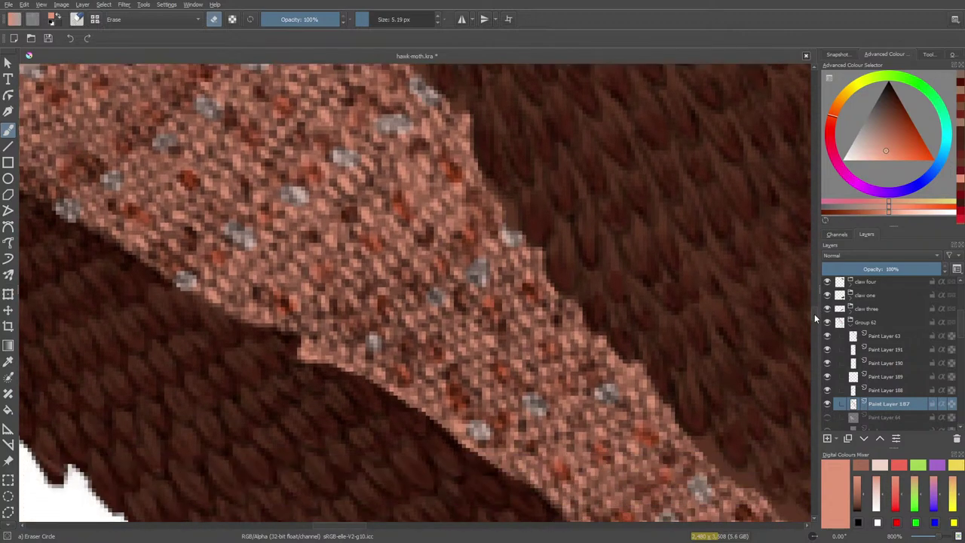
Step: Erase the plain salmon strip between the belly scales and the top of the near leg, checking it by toggling Group 62
{"action": "scroll", "coordinate": [391, 530], "scroll_direction": "up", "scroll_amount": 10}
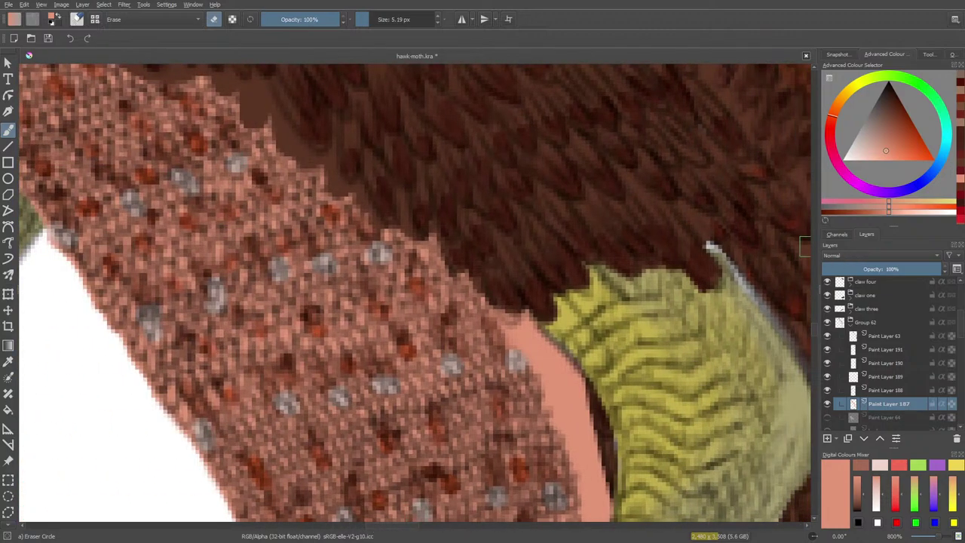
{"action": "scroll", "coordinate": [814, 325], "scroll_direction": "down", "scroll_amount": 5}
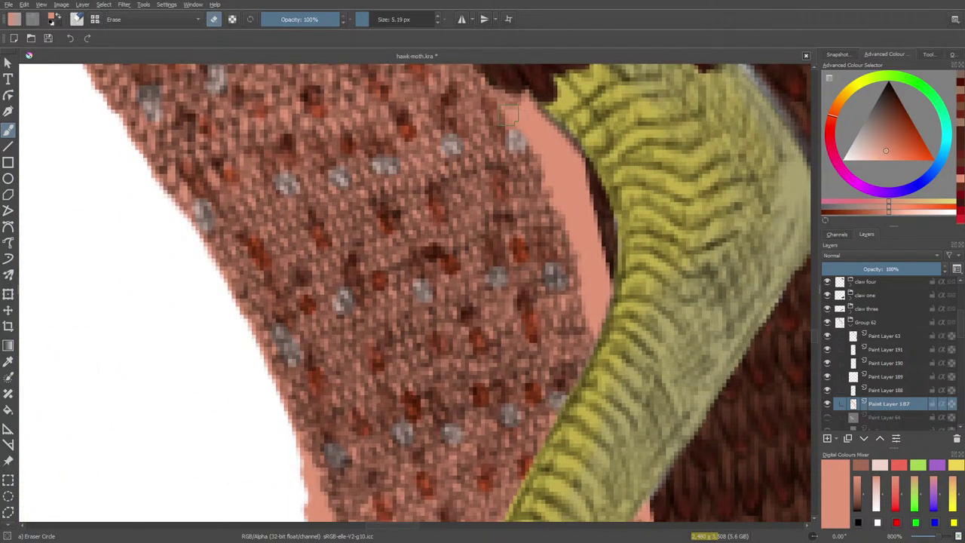
{"action": "mouse_move", "coordinate": [513, 113]}
{"action": "left_mouse_down"}
{"action": "mouse_move", "coordinate": [561, 147]}
{"action": "mouse_move", "coordinate": [535, 101]}
{"action": "mouse_move", "coordinate": [589, 178]}
{"action": "mouse_move", "coordinate": [592, 200]}
{"action": "mouse_move", "coordinate": [520, 114]}
{"action": "mouse_move", "coordinate": [560, 193]}
{"action": "mouse_move", "coordinate": [549, 181]}
{"action": "mouse_move", "coordinate": [561, 181]}
{"action": "mouse_move", "coordinate": [586, 228]}
{"action": "mouse_move", "coordinate": [606, 312]}
{"action": "mouse_move", "coordinate": [585, 235]}
{"action": "mouse_move", "coordinate": [595, 299]}
{"action": "mouse_move", "coordinate": [588, 252]}
{"action": "mouse_move", "coordinate": [596, 256]}
{"action": "mouse_move", "coordinate": [613, 226]}
{"action": "left_mouse_up"}
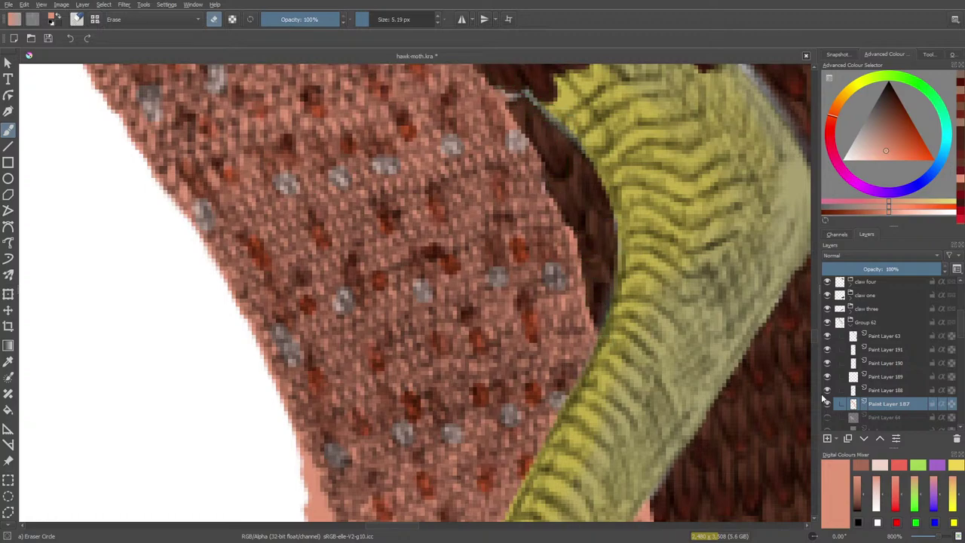
{"action": "left_click", "coordinate": [827, 321]}
{"action": "left_click", "coordinate": [828, 321]}
Step: Erase the plain salmon bulge between the belly scales and the body feathers beside the near leg's foot
{"action": "scroll", "coordinate": [816, 339], "scroll_direction": "down", "scroll_amount": 10}
{"action": "scroll", "coordinate": [816, 350], "scroll_direction": "down", "scroll_amount": 5}
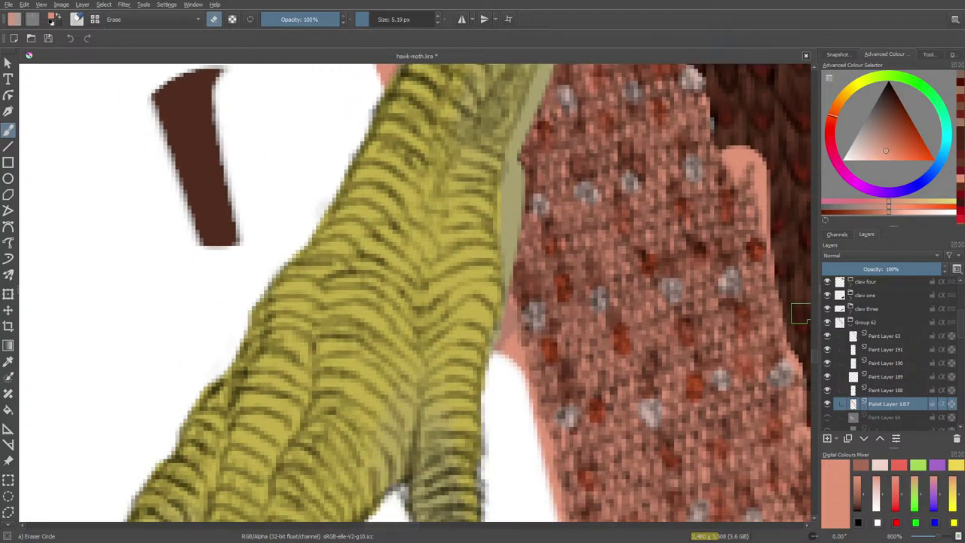
{"action": "mouse_move", "coordinate": [738, 141]}
{"action": "left_mouse_down"}
{"action": "mouse_move", "coordinate": [742, 167]}
{"action": "mouse_move", "coordinate": [732, 147]}
{"action": "mouse_move", "coordinate": [760, 181]}
{"action": "mouse_move", "coordinate": [769, 248]}
{"action": "left_mouse_up"}
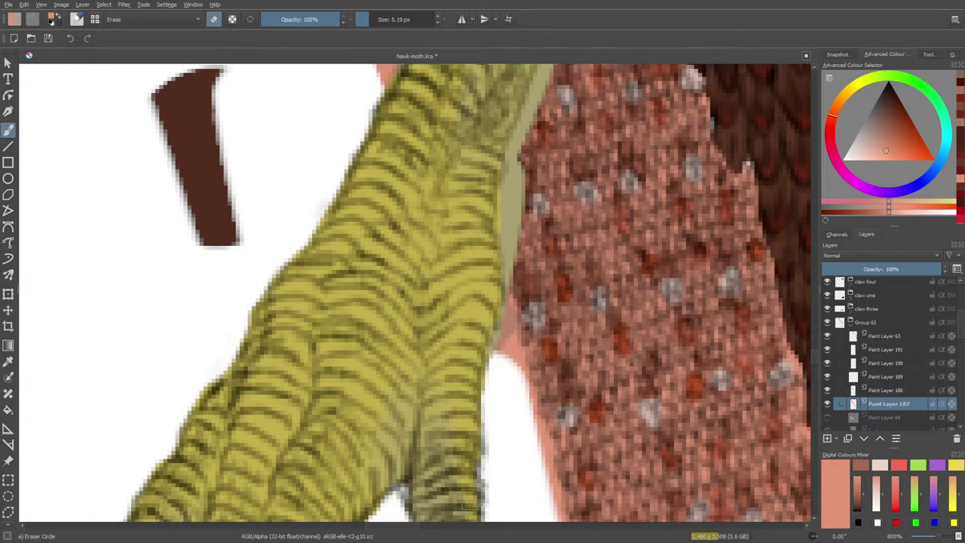
Step: Try to erase the salmon wedge between the near leg's foot and the outer edge of the belly scales
{"action": "scroll", "coordinate": [377, 513], "scroll_direction": "right", "scroll_amount": 3}
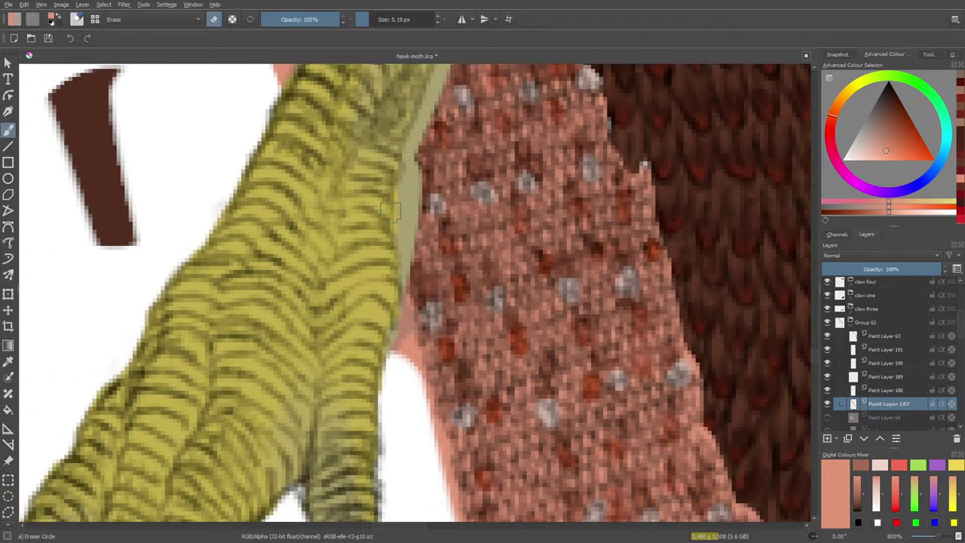
{"action": "mouse_move", "coordinate": [390, 337]}
{"action": "left_mouse_down"}
{"action": "mouse_move", "coordinate": [398, 362]}
{"action": "mouse_move", "coordinate": [405, 339]}
{"action": "mouse_move", "coordinate": [400, 292]}
{"action": "left_mouse_up"}
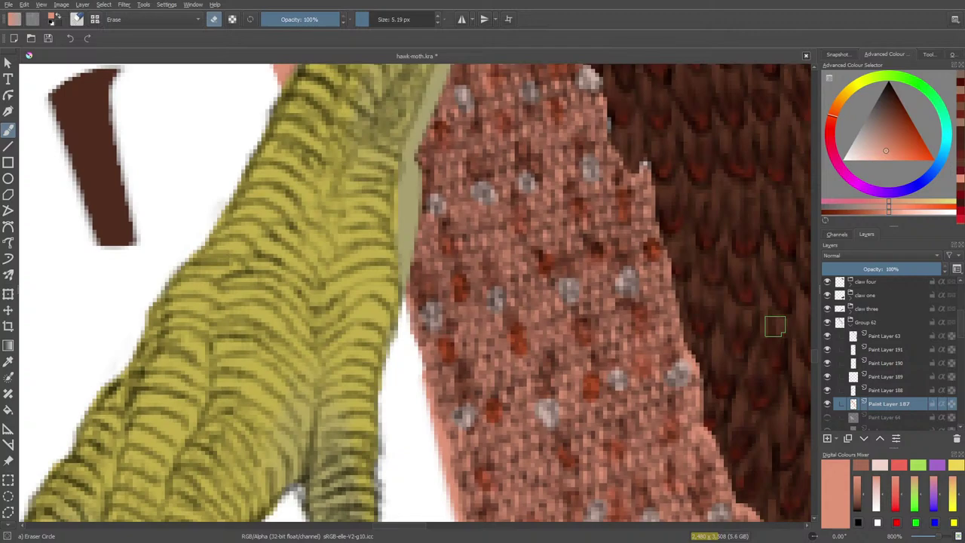
{"action": "key", "text": "ctrl+z"}
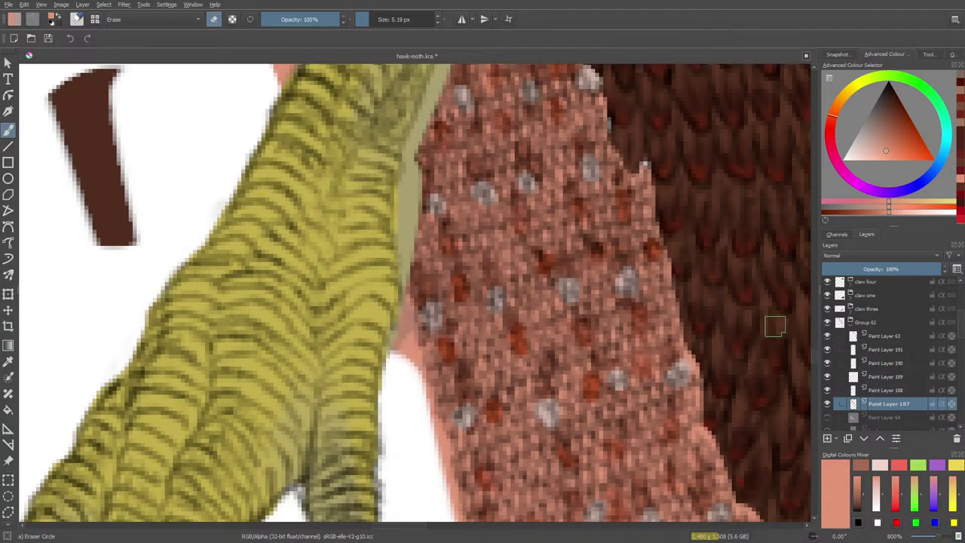
{"action": "middle_click", "coordinate": [401, 368]}
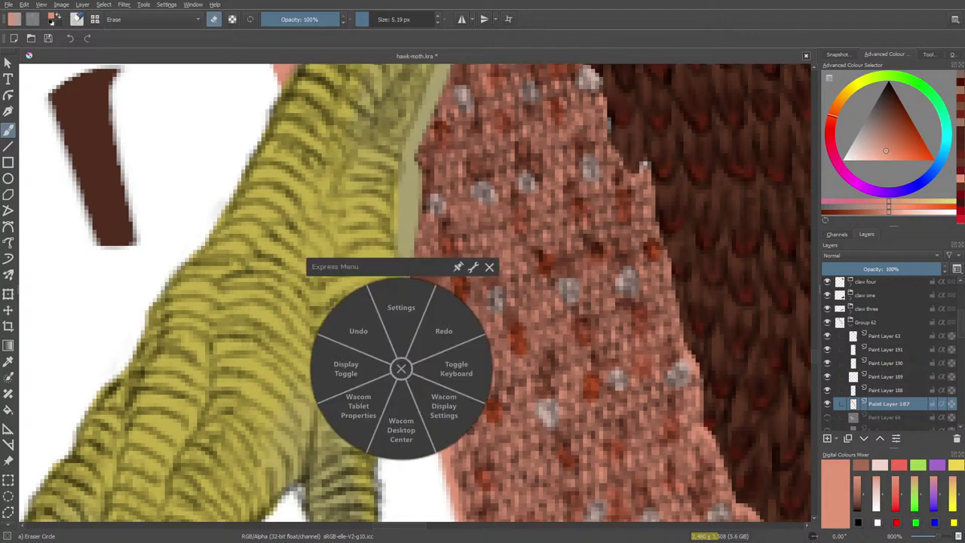
{"action": "left_click", "coordinate": [401, 380]}
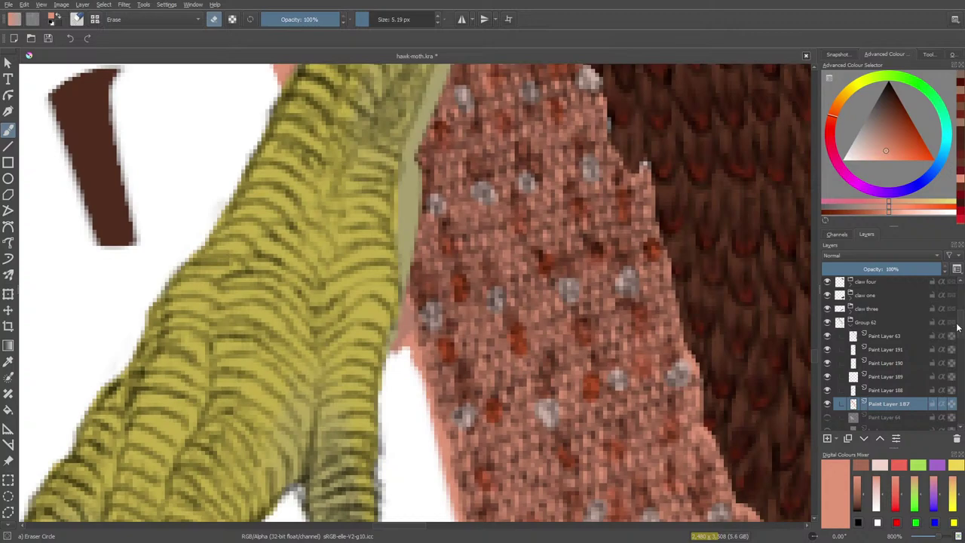
Step: Collapse Group 62 and toggle the visibility of the leg 2 group and Group 62 to check what each contains
{"action": "scroll", "coordinate": [958, 329], "scroll_direction": "down", "scroll_amount": 2}
{"action": "scroll", "coordinate": [959, 334], "scroll_direction": "up", "scroll_amount": 1}
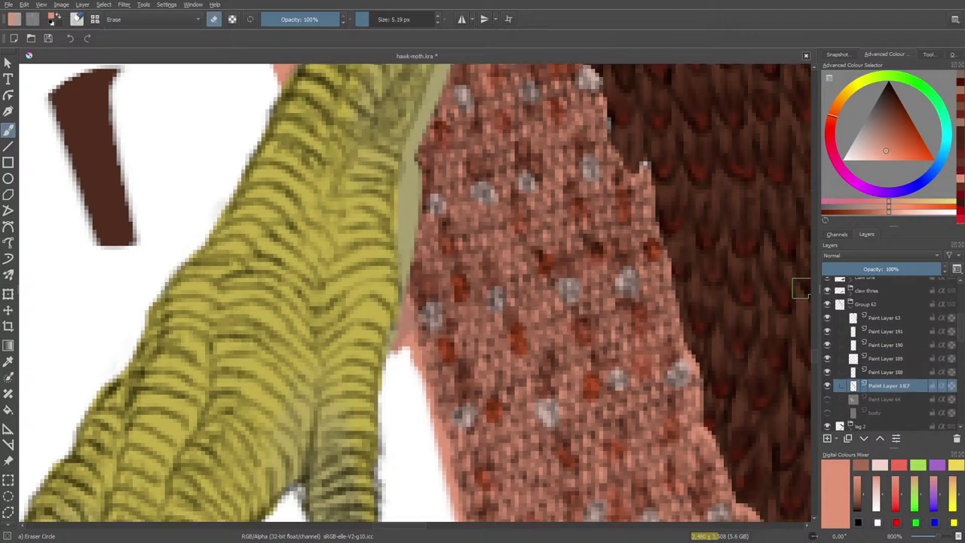
{"action": "left_click", "coordinate": [835, 304]}
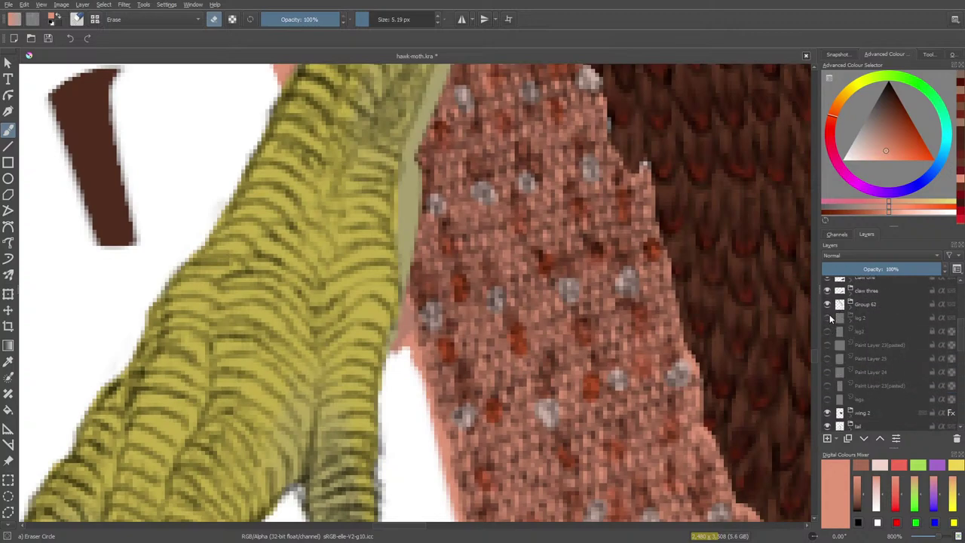
{"action": "left_click", "coordinate": [826, 316]}
{"action": "scroll", "coordinate": [957, 344], "scroll_direction": "up", "scroll_amount": 6}
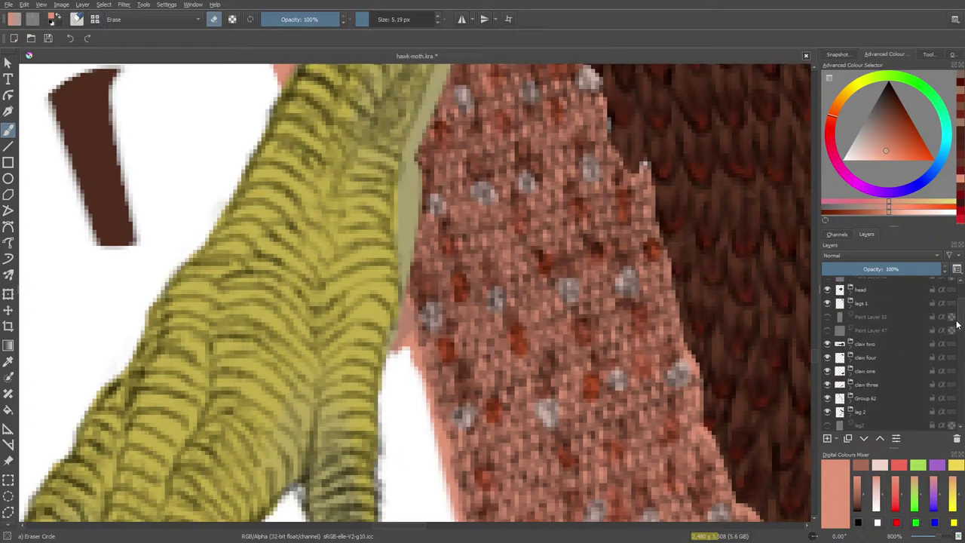
{"action": "scroll", "coordinate": [957, 328], "scroll_direction": "down", "scroll_amount": 2}
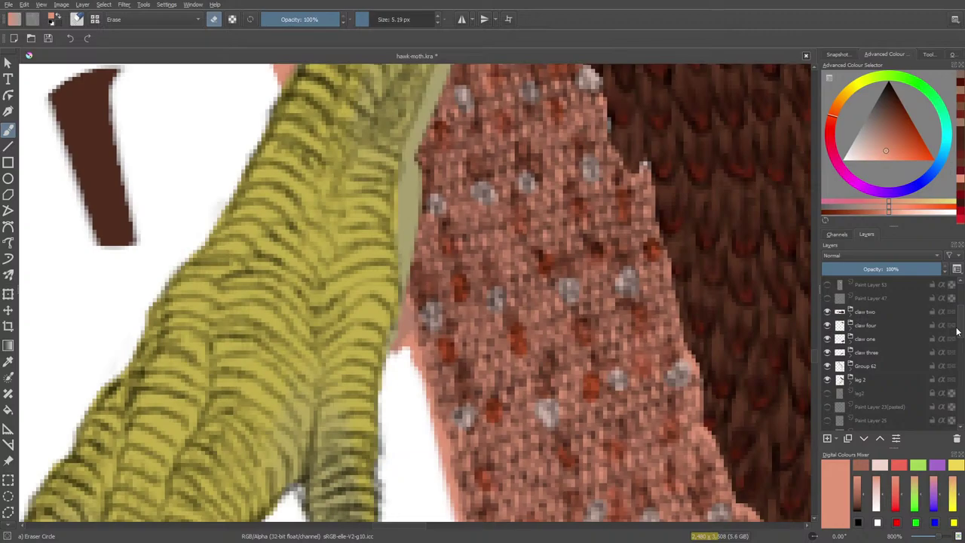
{"action": "scroll", "coordinate": [958, 330], "scroll_direction": "up", "scroll_amount": 1}
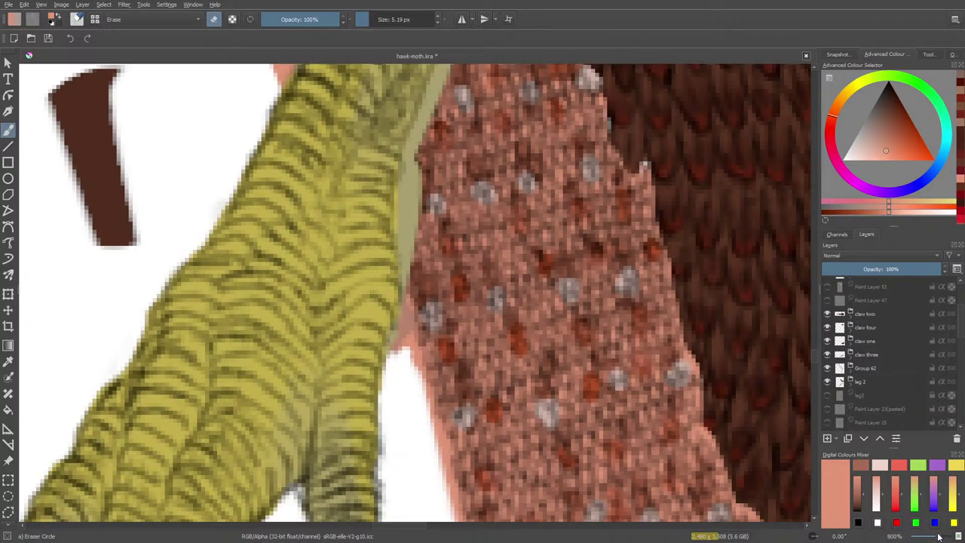
{"action": "left_click_drag", "start_coordinate": [939, 536], "coordinate": [933, 537]}
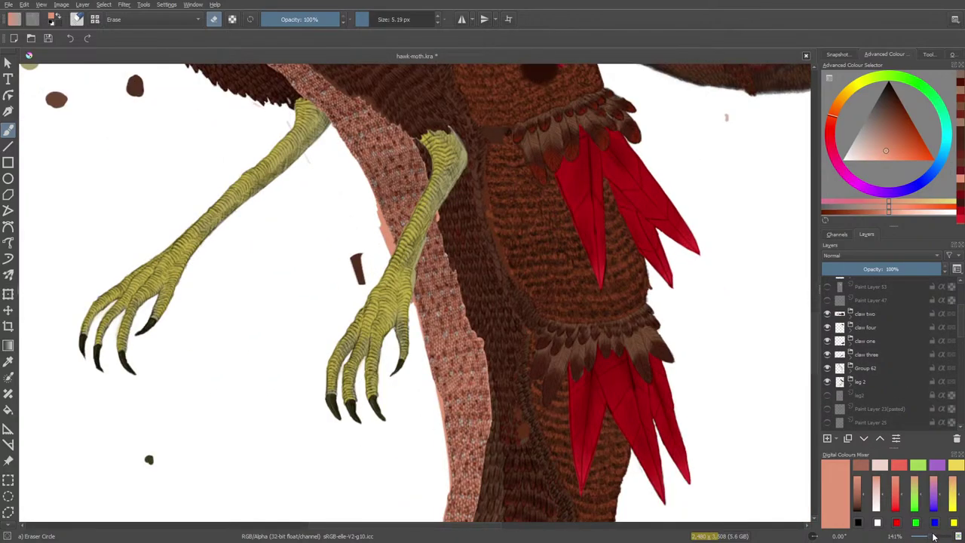
{"action": "left_click", "coordinate": [828, 383]}
{"action": "left_click", "coordinate": [828, 382]}
{"action": "left_click", "coordinate": [828, 369]}
{"action": "left_click", "coordinate": [828, 369]}
Step: Expand Group 62 and erase the plain salmon edges on both sides of the belly scales where the near leg crosses them
{"action": "left_click", "coordinate": [852, 368]}
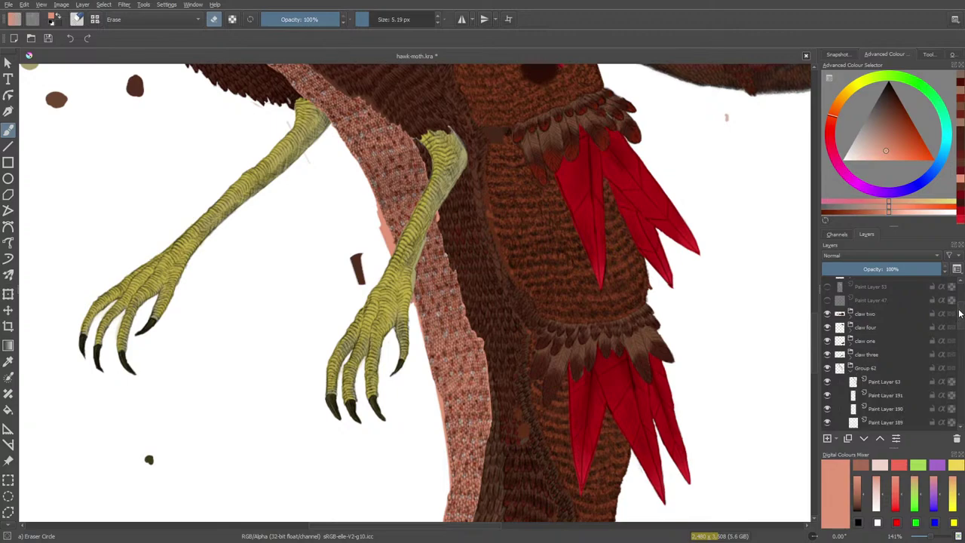
{"action": "scroll", "coordinate": [960, 313], "scroll_direction": "down", "scroll_amount": 3}
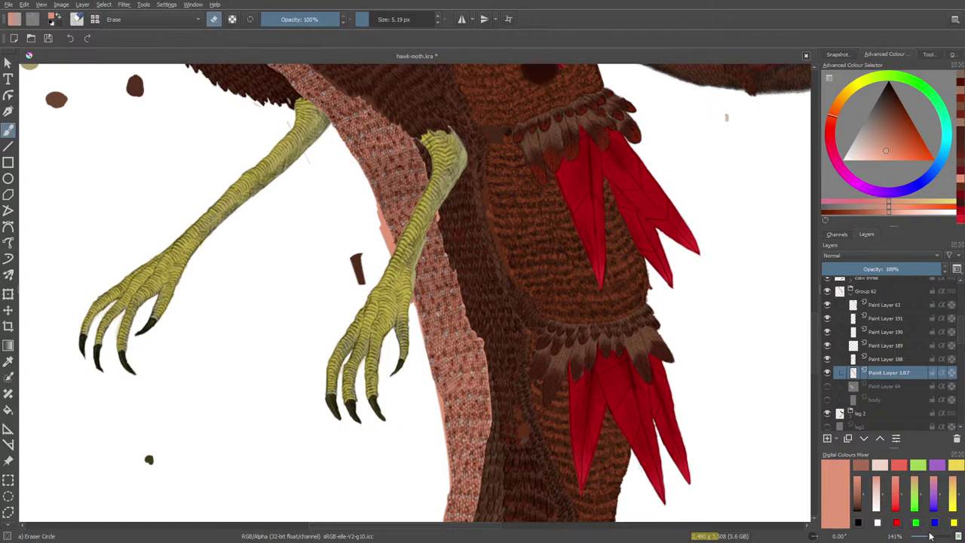
{"action": "left_click_drag", "start_coordinate": [931, 535], "coordinate": [938, 535]}
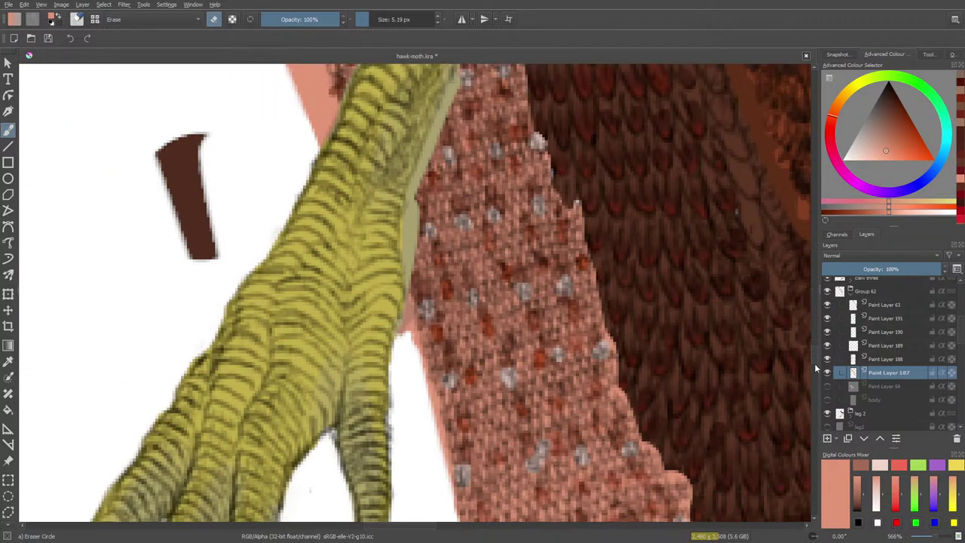
{"action": "scroll", "coordinate": [816, 368], "scroll_direction": "up", "scroll_amount": 5}
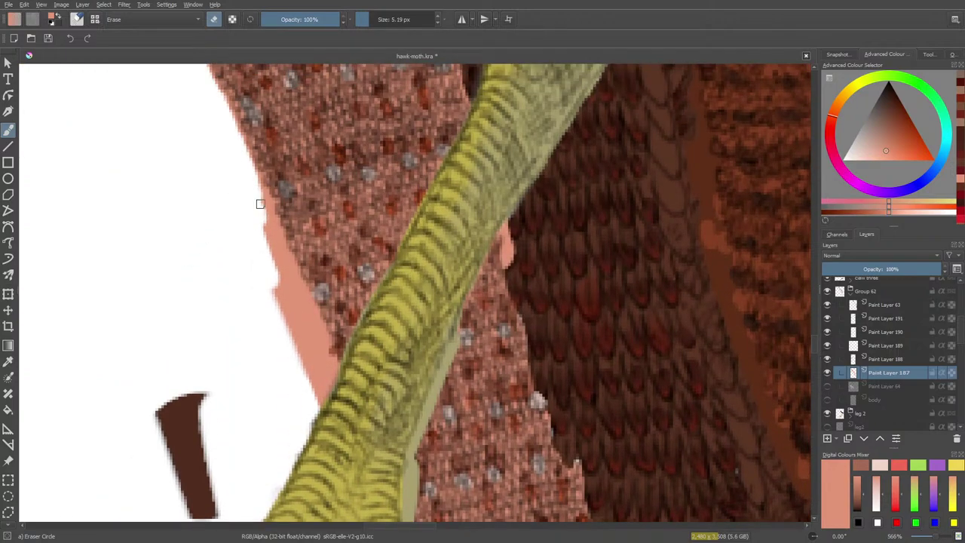
{"action": "mouse_move", "coordinate": [260, 204]}
{"action": "left_mouse_down"}
{"action": "mouse_move", "coordinate": [277, 273]}
{"action": "mouse_move", "coordinate": [266, 233]}
{"action": "mouse_move", "coordinate": [266, 276]}
{"action": "mouse_move", "coordinate": [288, 357]}
{"action": "mouse_move", "coordinate": [297, 338]}
{"action": "mouse_move", "coordinate": [287, 295]}
{"action": "mouse_move", "coordinate": [317, 411]}
{"action": "mouse_move", "coordinate": [312, 357]}
{"action": "mouse_move", "coordinate": [333, 389]}
{"action": "mouse_move", "coordinate": [329, 367]}
{"action": "mouse_move", "coordinate": [333, 374]}
{"action": "mouse_move", "coordinate": [273, 231]}
{"action": "left_mouse_up"}
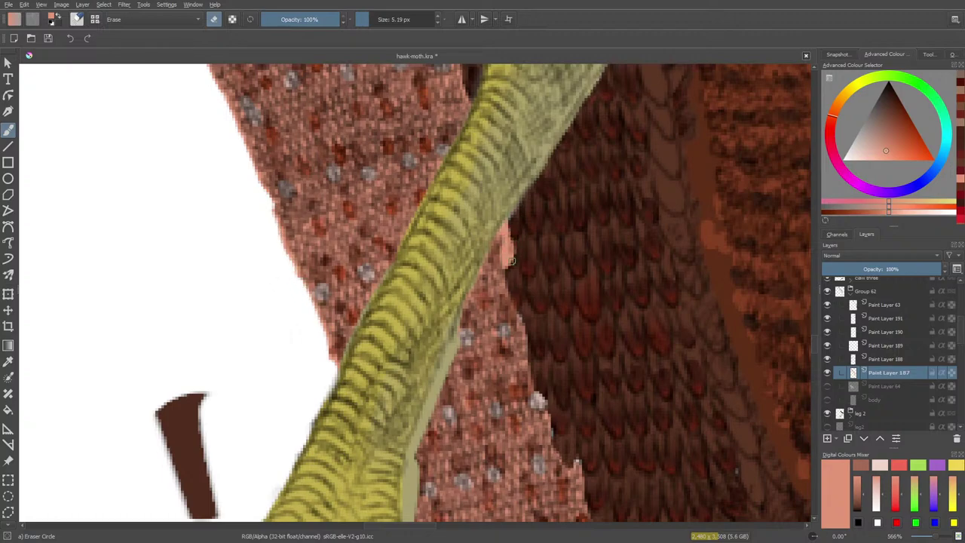
{"action": "left_click_drag", "start_coordinate": [511, 261], "coordinate": [506, 233]}
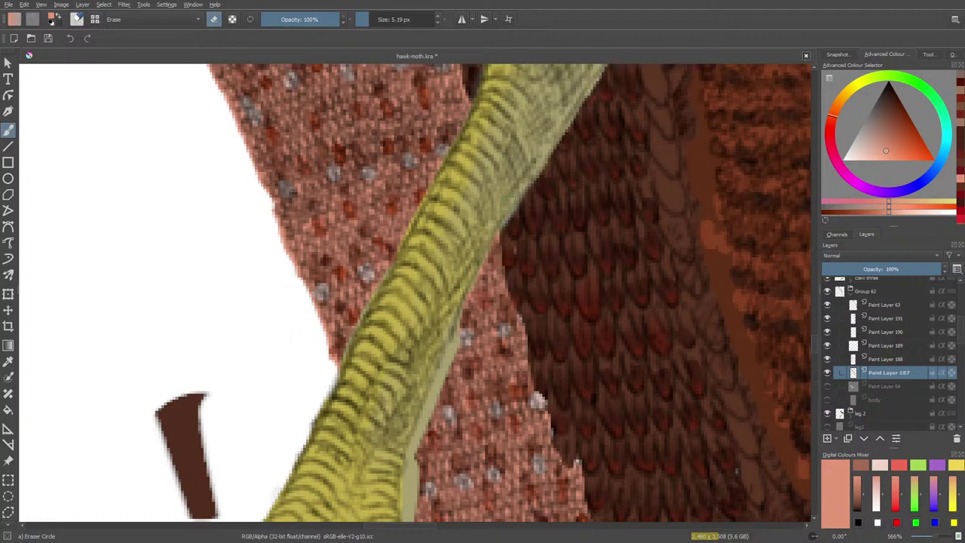
Step: Collapse Group 62 and toggle its visibility off and on to examine the belly against the legs and body
{"action": "scroll", "coordinate": [366, 505], "scroll_direction": "left", "scroll_amount": 10}
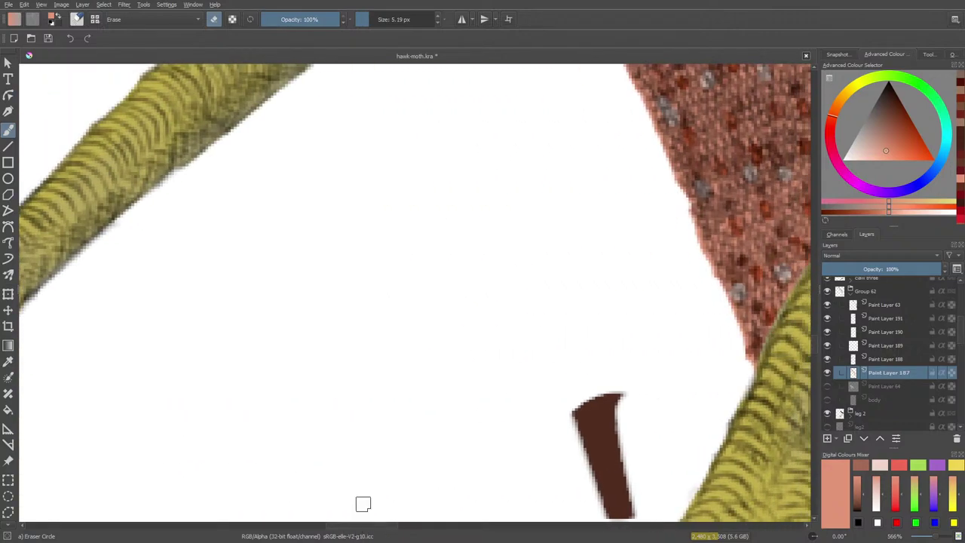
{"action": "left_click", "coordinate": [850, 291]}
{"action": "scroll", "coordinate": [954, 363], "scroll_direction": "up", "scroll_amount": 2}
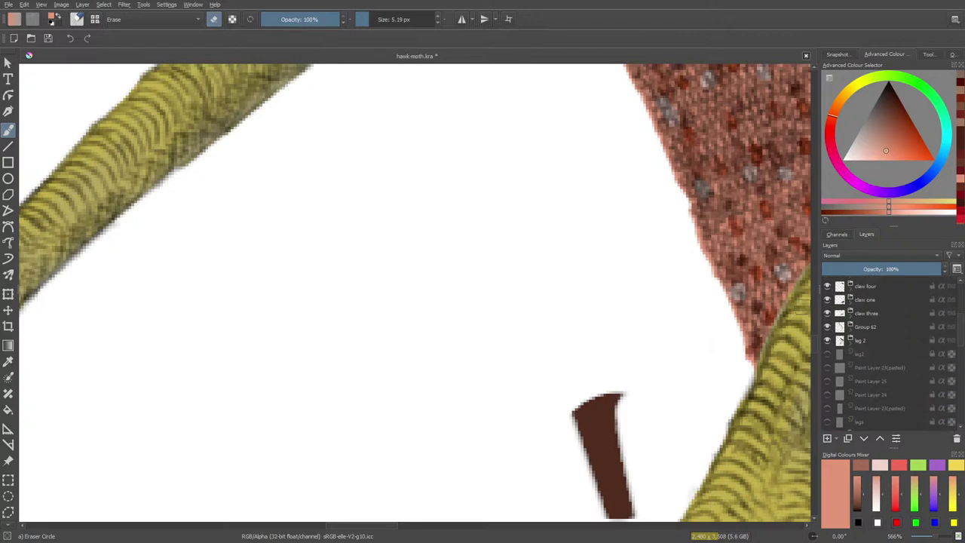
{"action": "left_click", "coordinate": [827, 326]}
{"action": "left_click_drag", "start_coordinate": [935, 537], "coordinate": [931, 537]}
{"action": "left_click", "coordinate": [827, 328]}
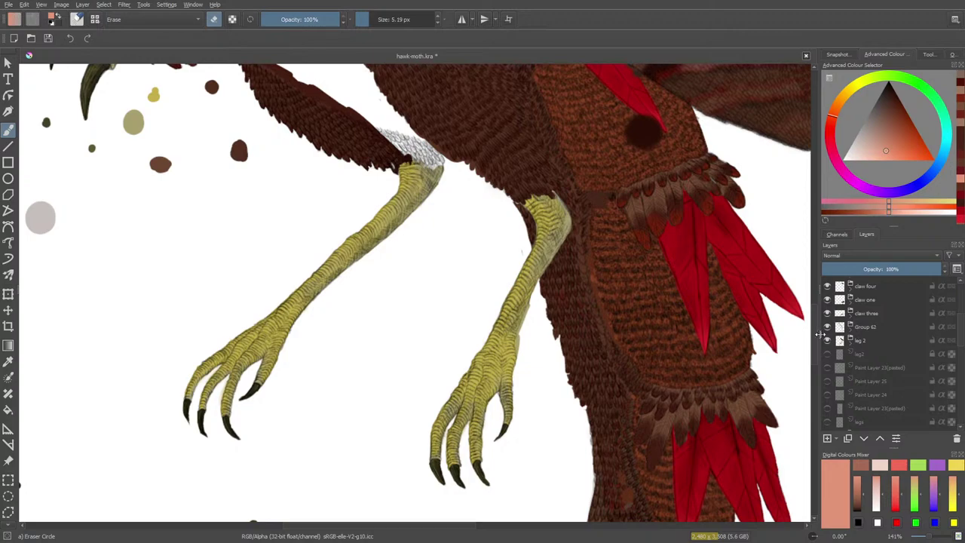
Step: Toggle the claw three and claw one groups off and on to check which front limb each contains
{"action": "left_click", "coordinate": [827, 313]}
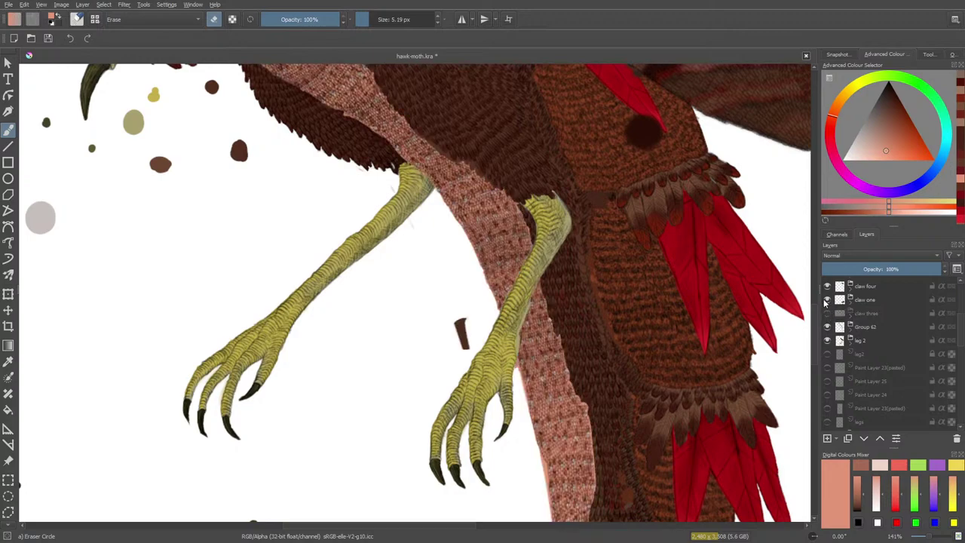
{"action": "scroll", "coordinate": [817, 327], "scroll_direction": "up", "scroll_amount": 5}
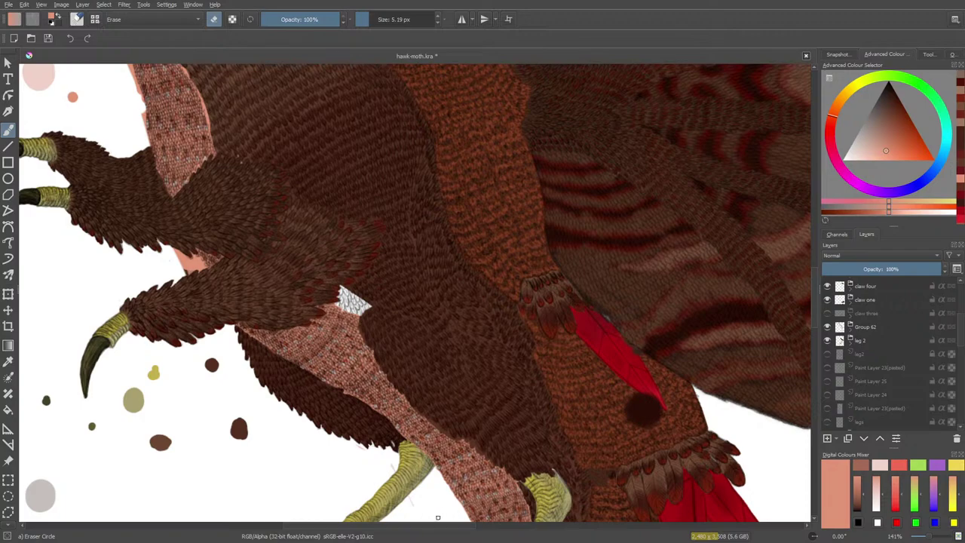
{"action": "scroll", "coordinate": [438, 517], "scroll_direction": "left", "scroll_amount": 7}
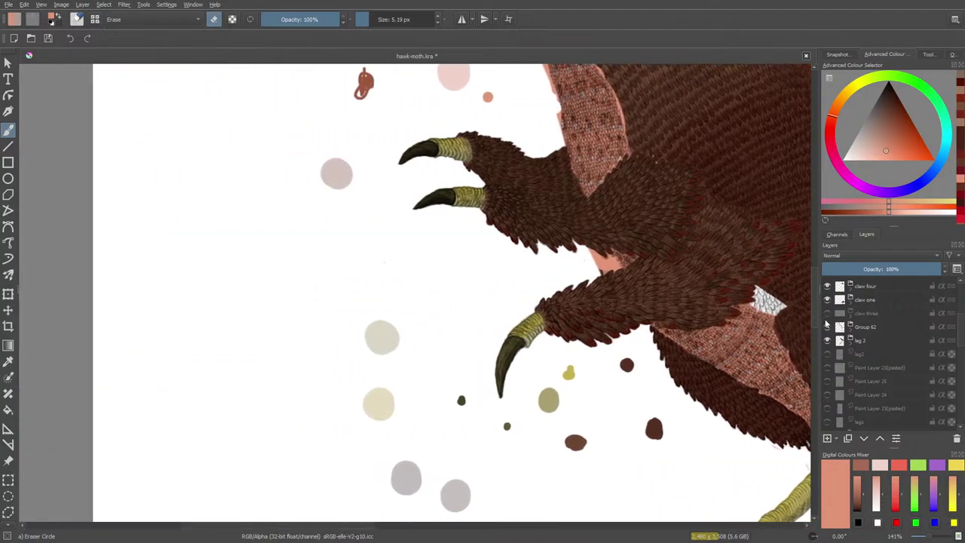
{"action": "left_click", "coordinate": [827, 313]}
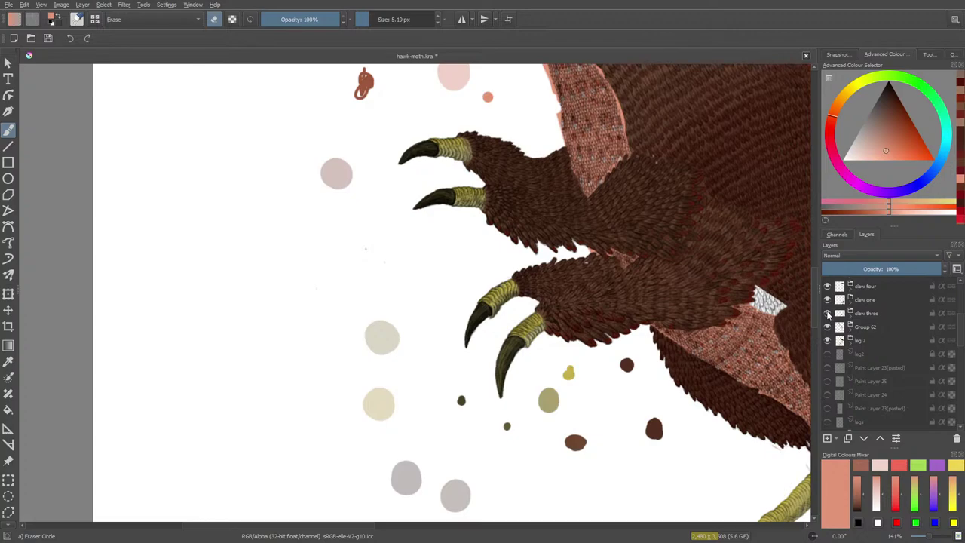
{"action": "left_click", "coordinate": [827, 313]}
{"action": "left_click", "coordinate": [827, 313]}
{"action": "left_click", "coordinate": [827, 299]}
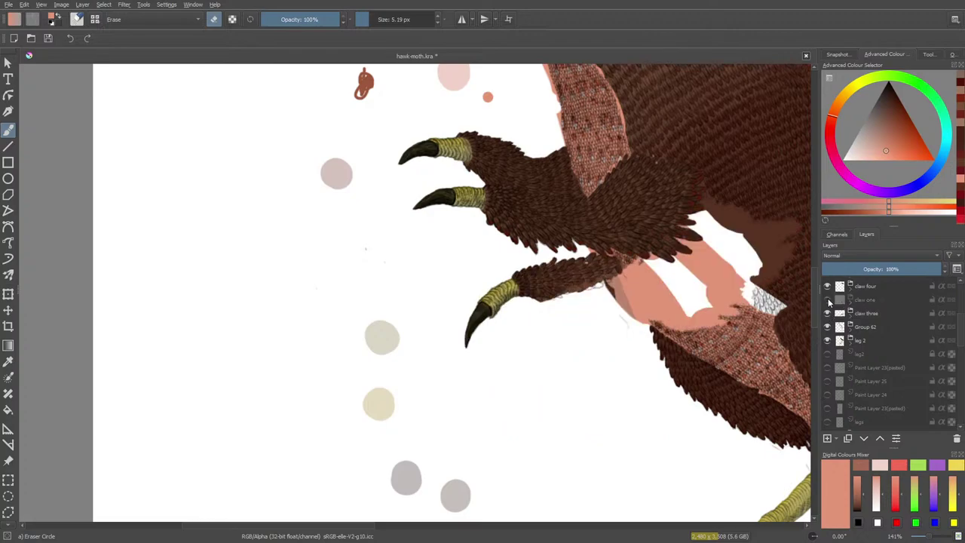
{"action": "left_click", "coordinate": [827, 300]}
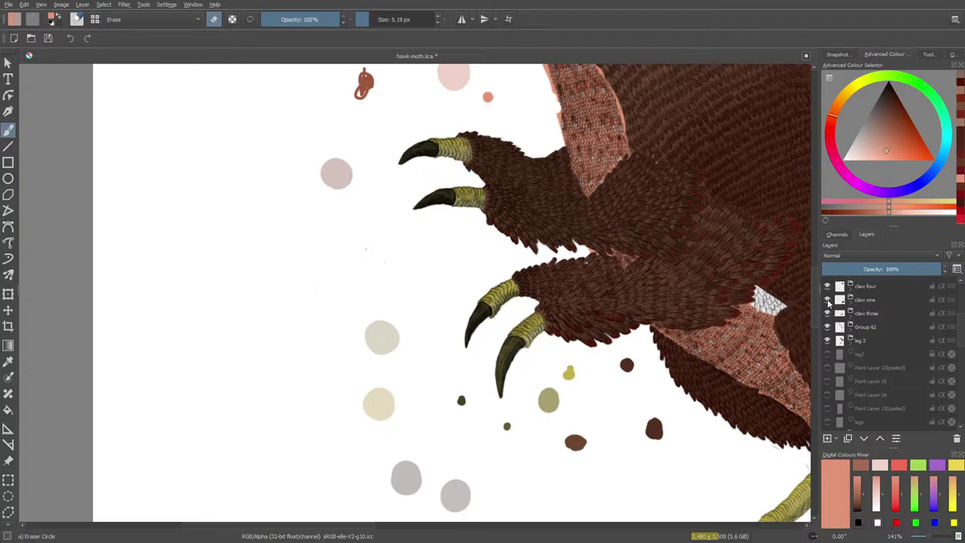
Step: Expand the claw one group and toggle the group, Paint Layer 31 and Paint Layer 158 to check their content
{"action": "left_click", "coordinate": [852, 302]}
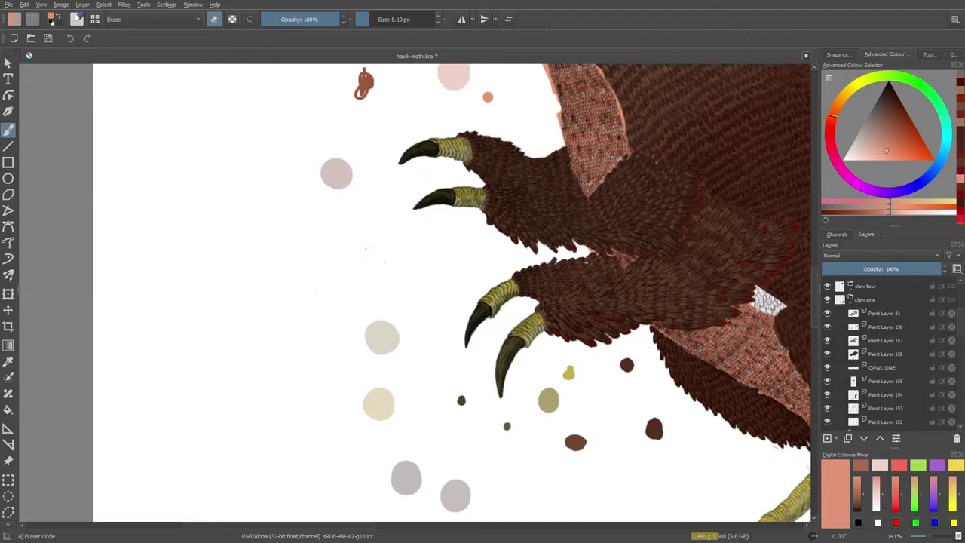
{"action": "left_click", "coordinate": [828, 300]}
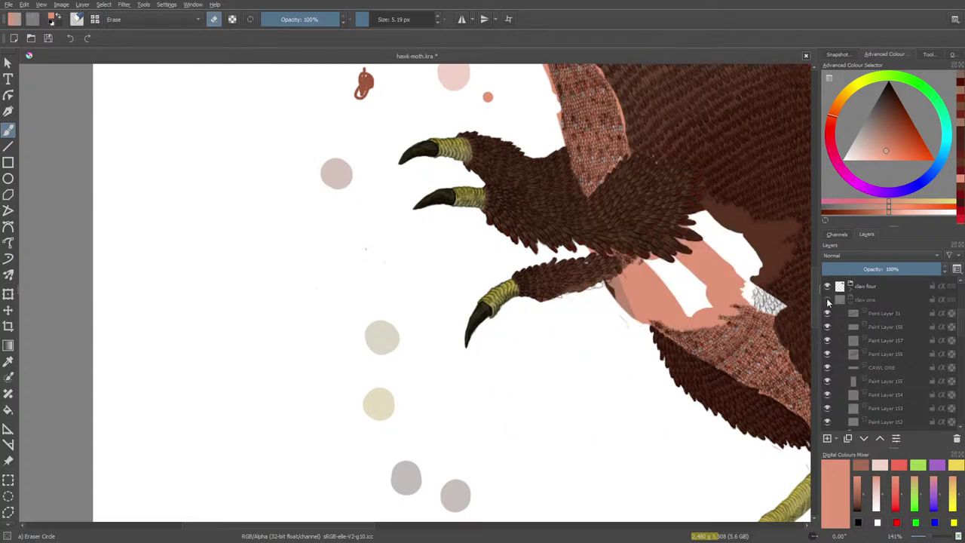
{"action": "left_click", "coordinate": [826, 299]}
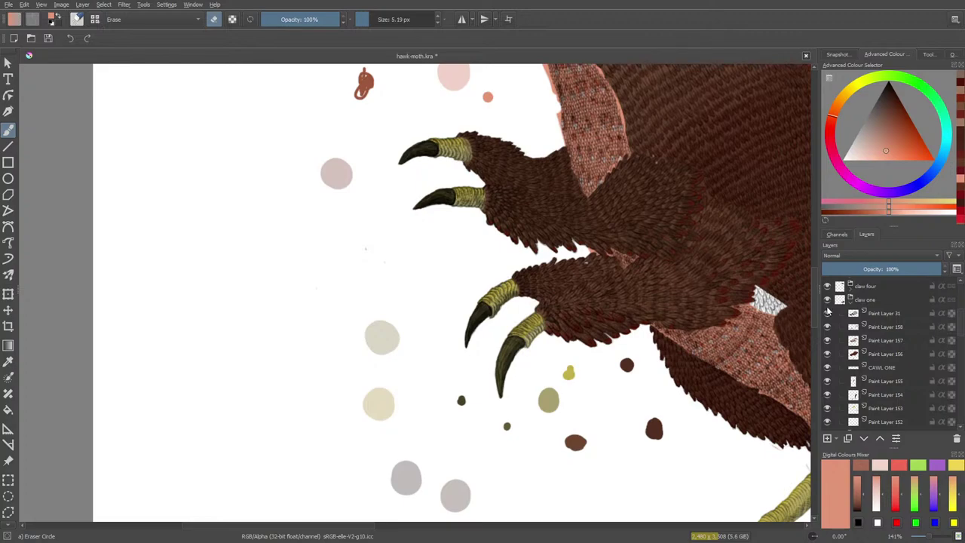
{"action": "left_click", "coordinate": [827, 314]}
{"action": "left_click", "coordinate": [827, 313]}
{"action": "left_click", "coordinate": [827, 326]}
{"action": "left_click", "coordinate": [827, 326]}
{"action": "left_click", "coordinate": [827, 326]}
{"action": "left_click", "coordinate": [828, 326]}
Step: Enlarge the eraser to 15.63 px and erase the medium-brown colour swatch below the claws on Paint Layer 157
{"action": "left_click", "coordinate": [827, 340]}
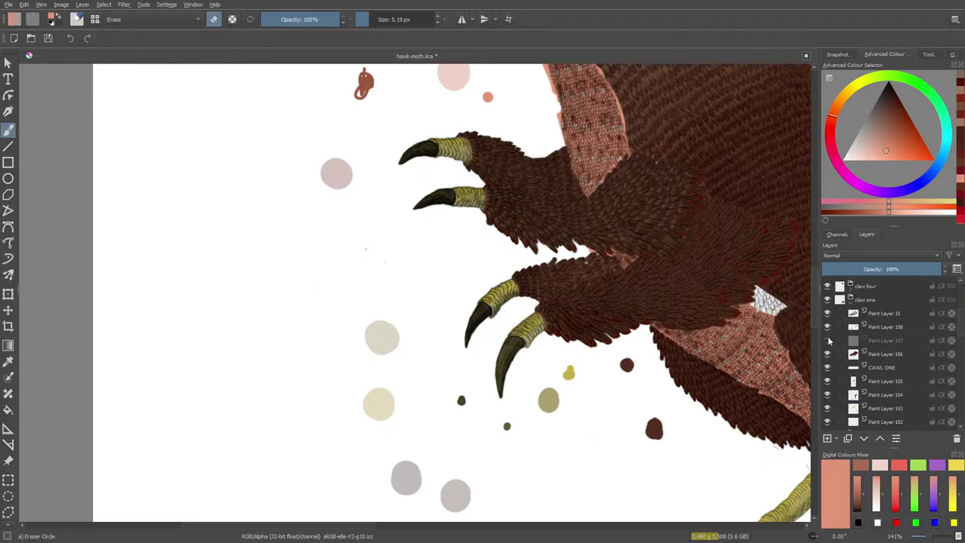
{"action": "left_click", "coordinate": [827, 340]}
{"action": "left_click", "coordinate": [890, 342]}
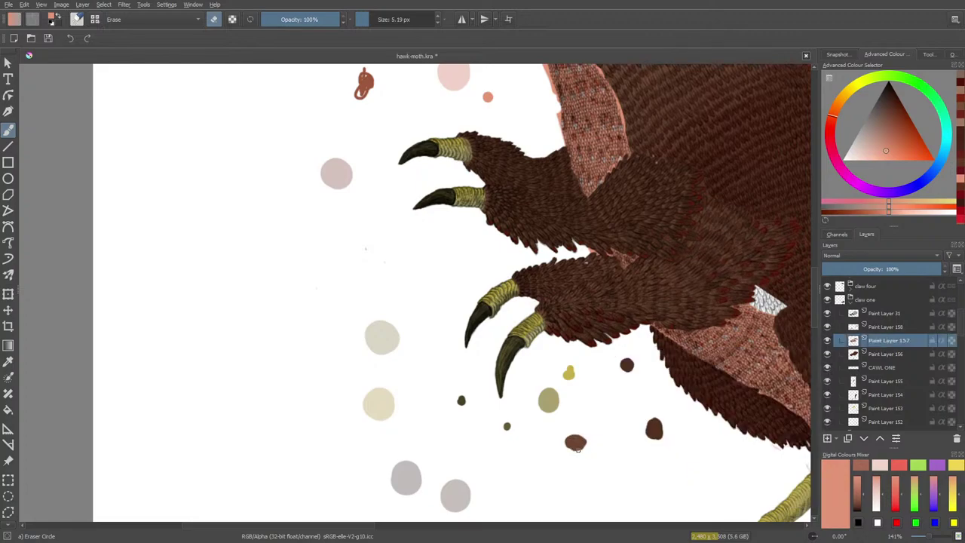
{"action": "scroll", "coordinate": [383, 20], "scroll_direction": "up", "scroll_amount": 3}
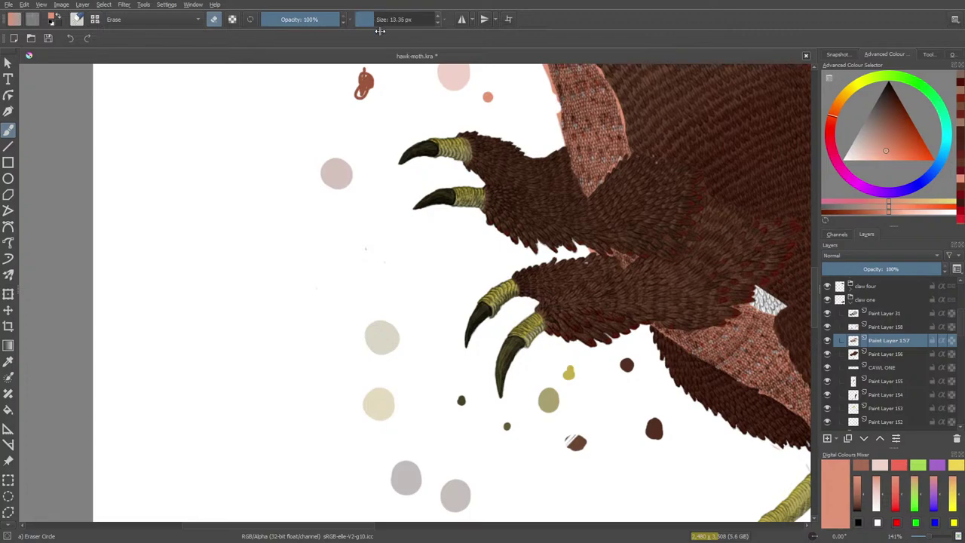
{"action": "mouse_move", "coordinate": [575, 433]}
{"action": "left_mouse_down"}
{"action": "mouse_move", "coordinate": [559, 465]}
{"action": "mouse_move", "coordinate": [603, 427]}
{"action": "left_mouse_up"}
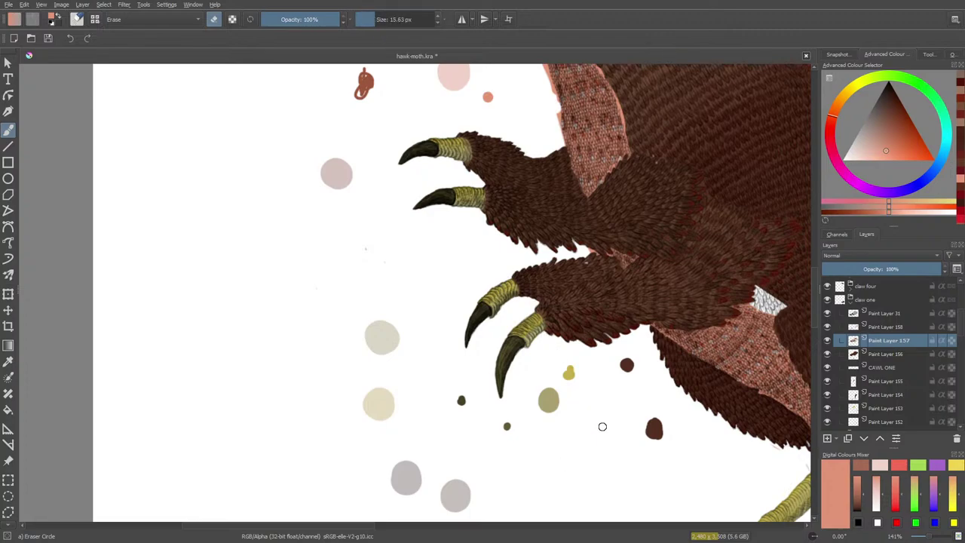
Step: Check Paint Layer 156 and erase its larger dark-brown colour swatch beside the hind leg feathers
{"action": "left_click", "coordinate": [828, 354]}
{"action": "left_click", "coordinate": [829, 354]}
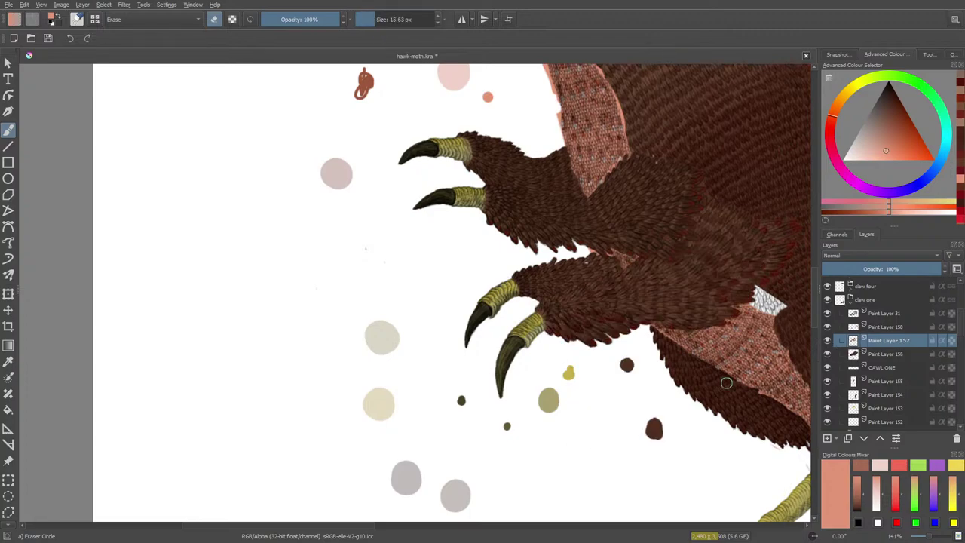
{"action": "left_click", "coordinate": [877, 354]}
{"action": "mouse_move", "coordinate": [648, 416]}
{"action": "left_mouse_down"}
{"action": "mouse_move", "coordinate": [671, 403]}
{"action": "mouse_move", "coordinate": [634, 447]}
{"action": "mouse_move", "coordinate": [670, 434]}
{"action": "left_mouse_up"}
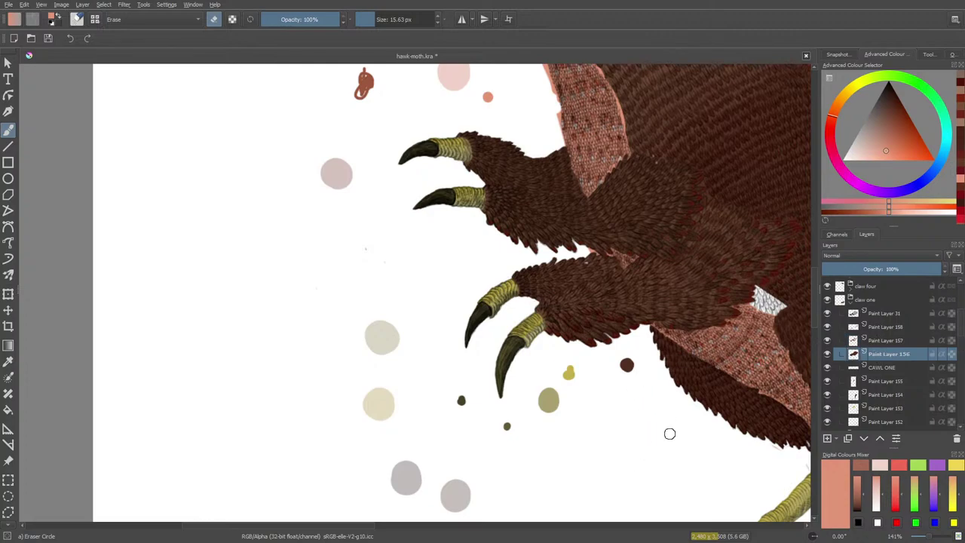
Step: Check the CAWL ONE layer and Paint Layer 155, and erase the small green swatch below the lowest claw on Paint Layer 155
{"action": "left_click", "coordinate": [828, 367]}
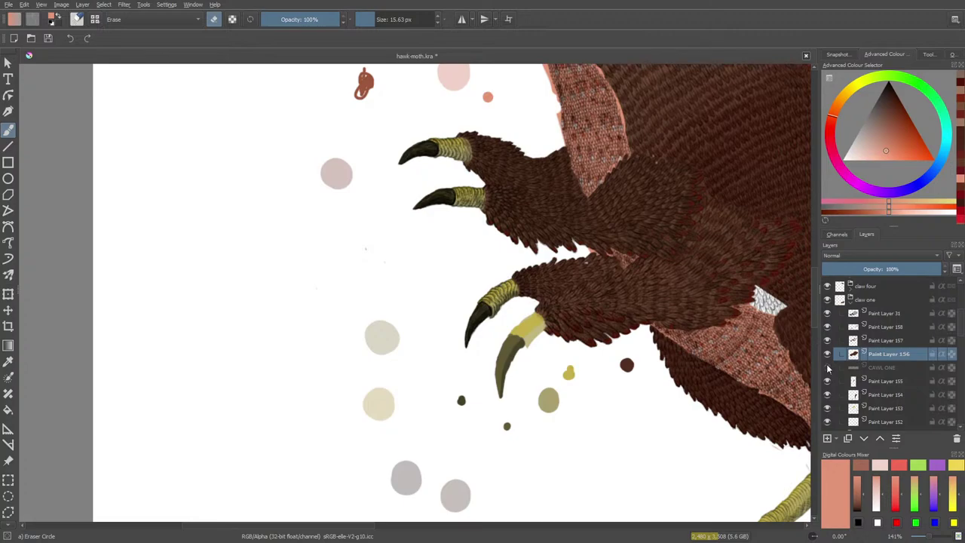
{"action": "left_click", "coordinate": [827, 368]}
{"action": "left_click", "coordinate": [828, 382]}
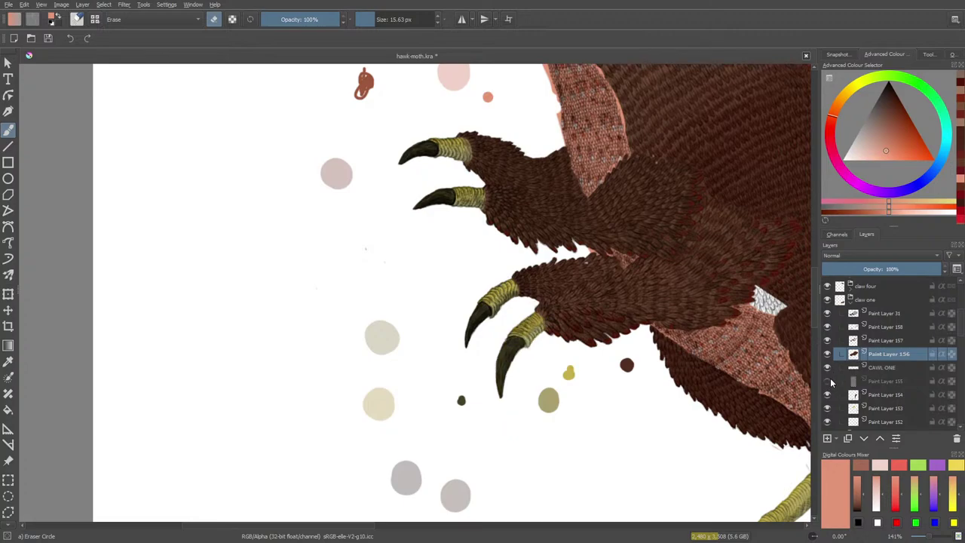
{"action": "left_click", "coordinate": [828, 382]}
{"action": "left_click", "coordinate": [880, 381]}
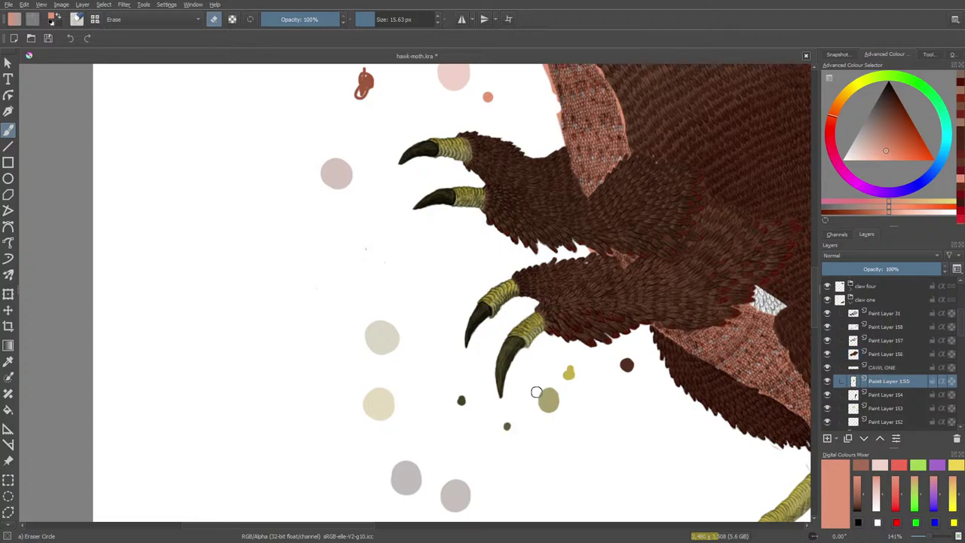
{"action": "left_click_drag", "start_coordinate": [505, 423], "coordinate": [510, 417]}
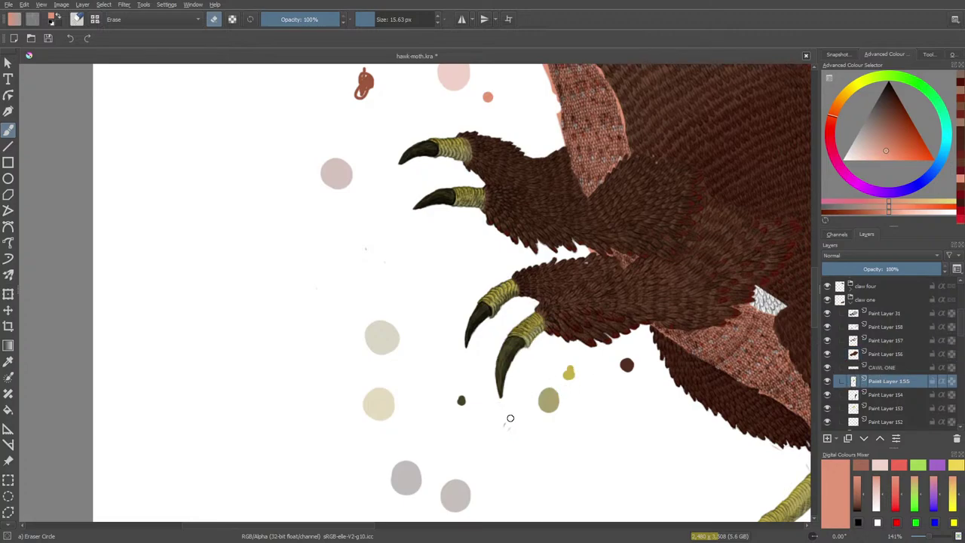
Step: Check Paint Layers 154 and 153, and erase the small yellow swatch near the lowest claw on Paint Layer 153
{"action": "left_click", "coordinate": [865, 396]}
{"action": "left_click", "coordinate": [828, 396]}
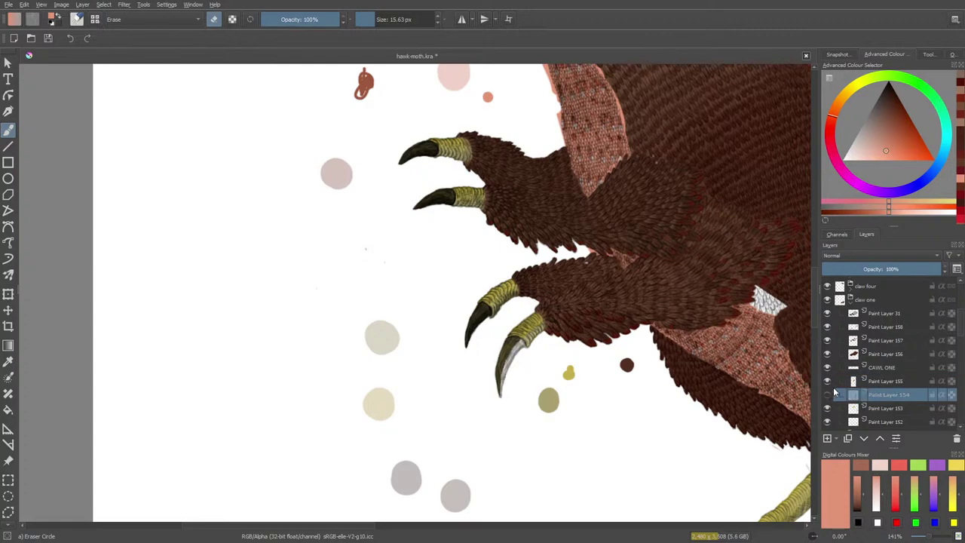
{"action": "left_click", "coordinate": [828, 395]}
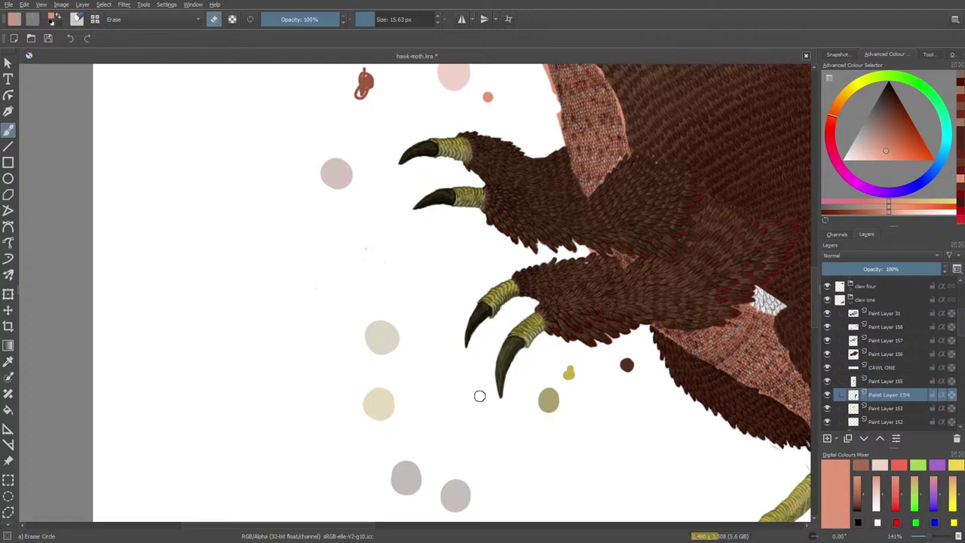
{"action": "left_click", "coordinate": [875, 409]}
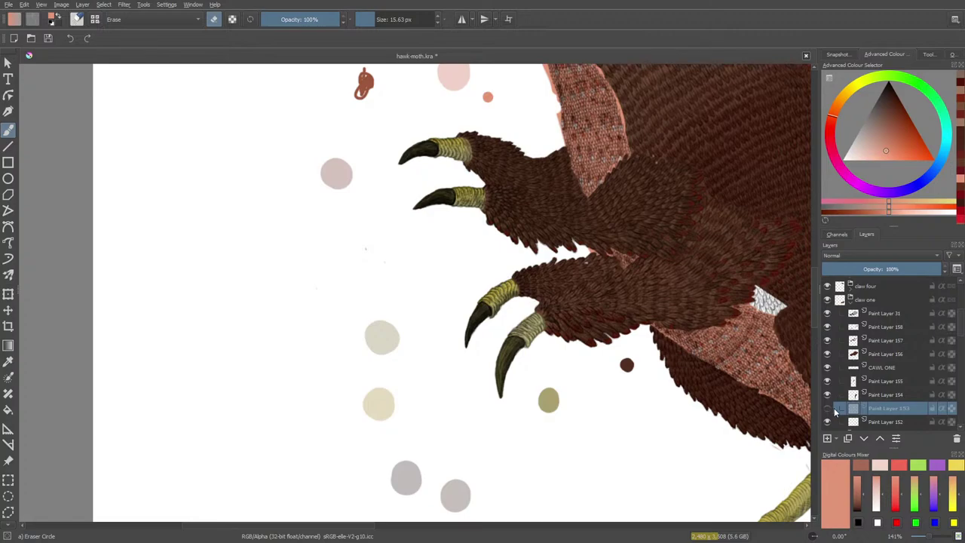
{"action": "left_click", "coordinate": [835, 411]}
{"action": "left_click", "coordinate": [570, 371]}
Step: Check Paint Layer 152 and erase its round olive colour swatch near the lowest claw
{"action": "left_click", "coordinate": [875, 421]}
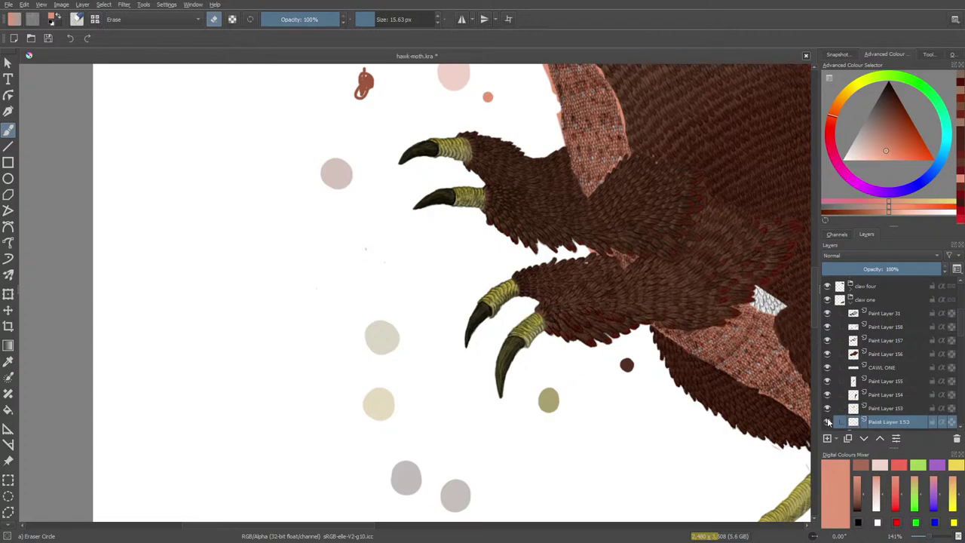
{"action": "left_click", "coordinate": [828, 422]}
{"action": "left_click", "coordinate": [830, 422]}
{"action": "left_click", "coordinate": [553, 406]}
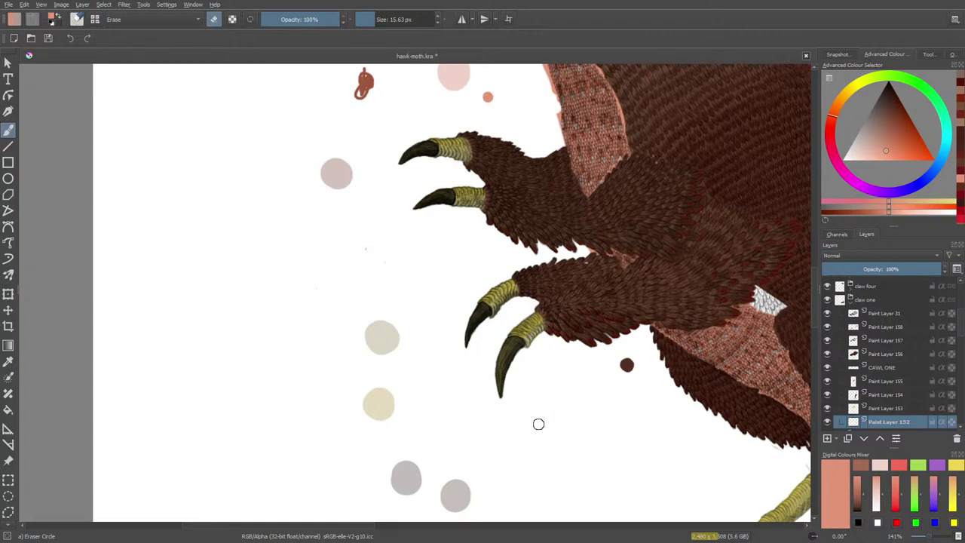
Step: Toggle Paint Layers 152 to 155 and CAWL ONE in turn to find which holds the remaining dark-brown swatch
{"action": "scroll", "coordinate": [855, 347], "scroll_direction": "down", "scroll_amount": 3}
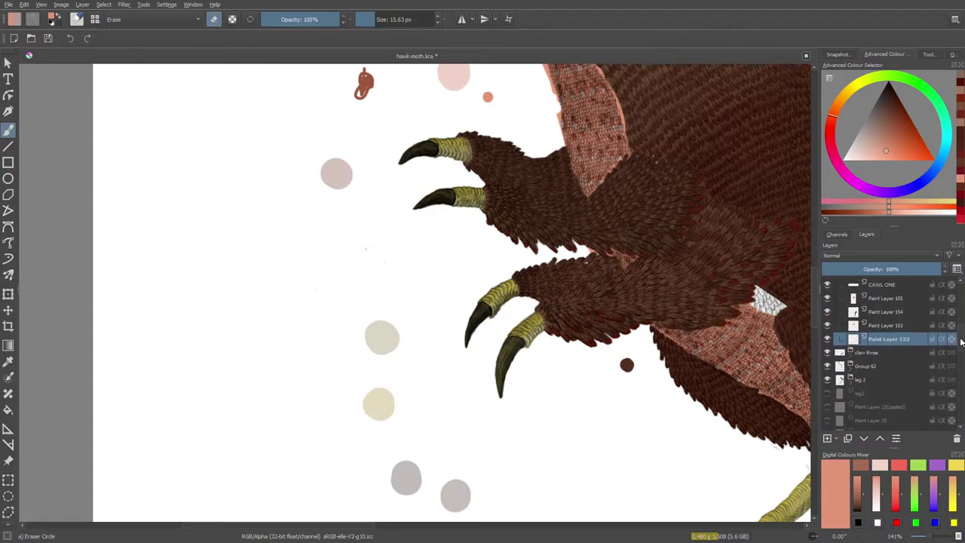
{"action": "scroll", "coordinate": [852, 343], "scroll_direction": "up", "scroll_amount": 2}
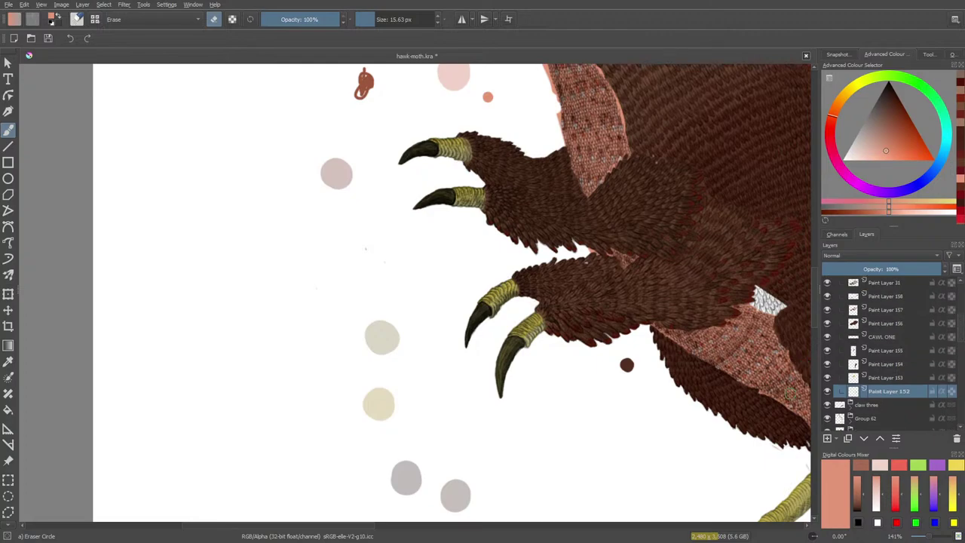
{"action": "left_click", "coordinate": [827, 392]}
{"action": "left_click", "coordinate": [827, 392]}
{"action": "left_click", "coordinate": [825, 379]}
{"action": "left_click", "coordinate": [827, 378]}
{"action": "left_click", "coordinate": [827, 365]}
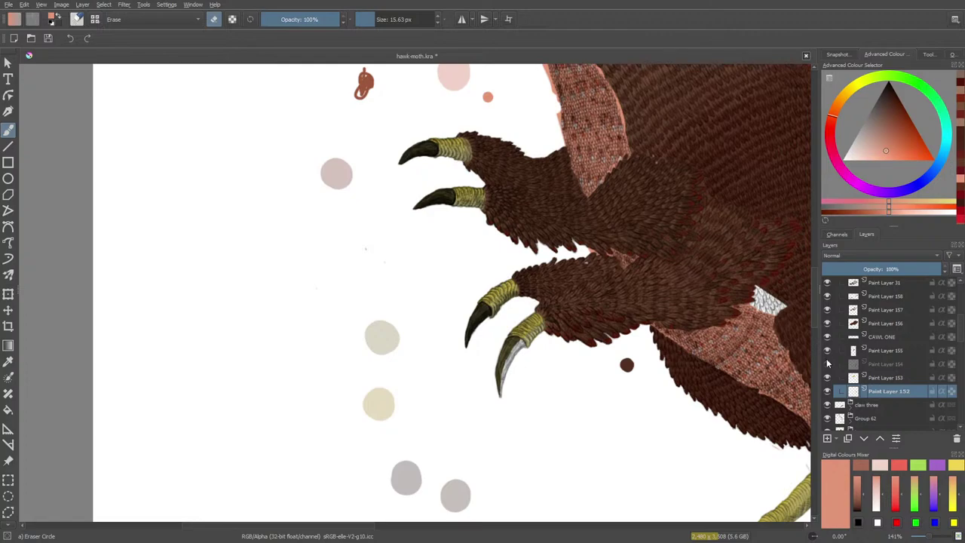
{"action": "left_click", "coordinate": [827, 364]}
{"action": "left_click", "coordinate": [827, 350]}
{"action": "left_click", "coordinate": [827, 350]}
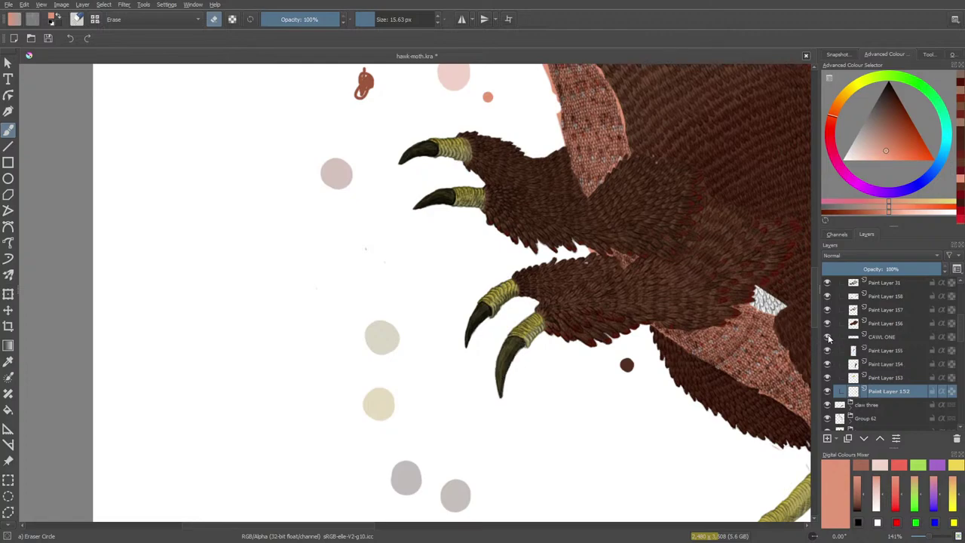
{"action": "left_click", "coordinate": [827, 337]}
{"action": "left_click", "coordinate": [827, 337]}
Step: Check Paint Layer 156 again and erase the remaining small dark-brown dot below the forearm
{"action": "left_click", "coordinate": [827, 324]}
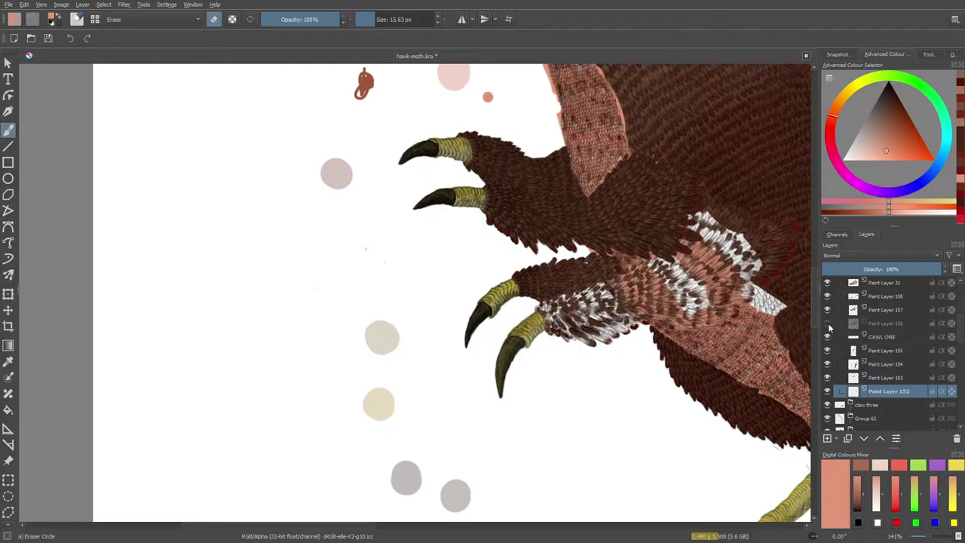
{"action": "left_click", "coordinate": [827, 323]}
{"action": "left_click", "coordinate": [860, 324]}
{"action": "left_click_drag", "start_coordinate": [618, 380], "coordinate": [640, 359]}
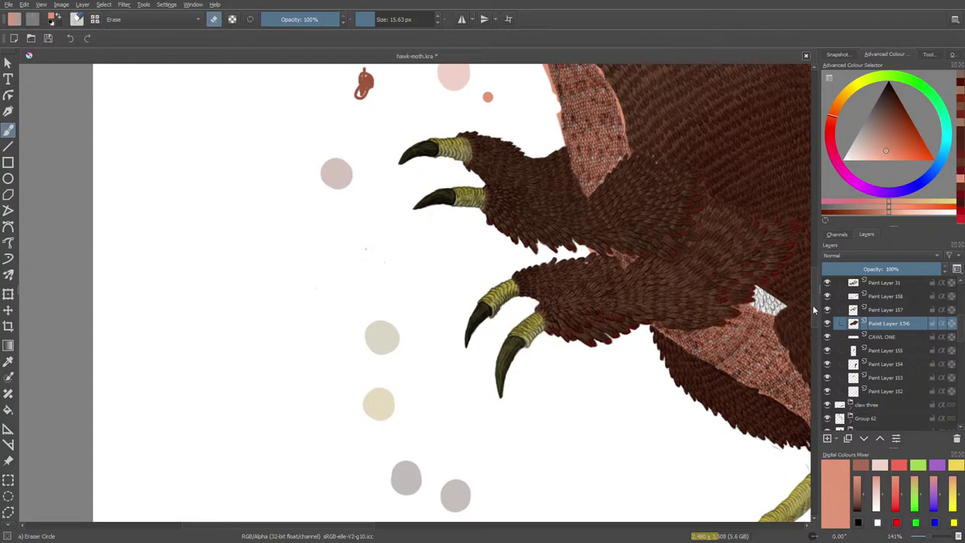
Step: Collapse the claw one group and toggle the leg 2 group and Group 62 to check what each contains
{"action": "left_click_drag", "start_coordinate": [817, 310], "coordinate": [818, 292]}
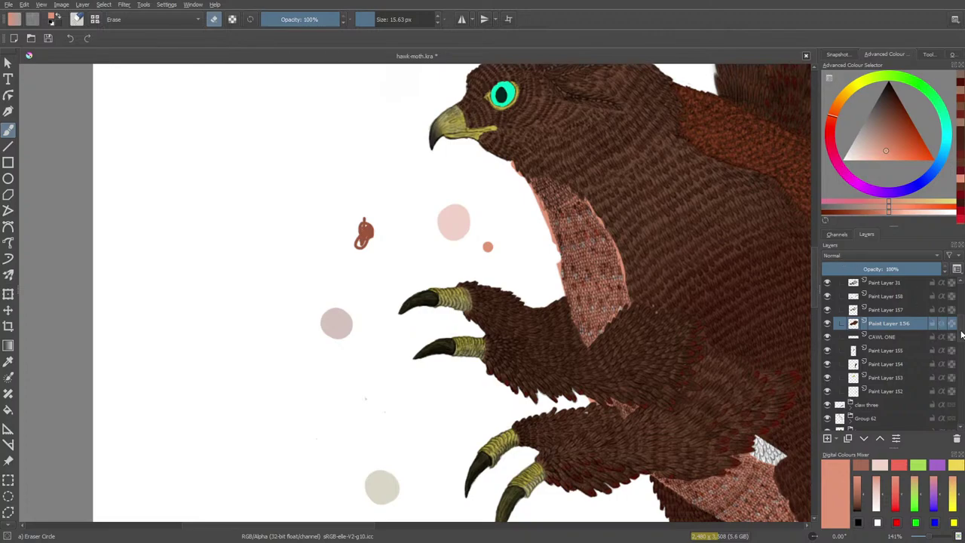
{"action": "scroll", "coordinate": [889, 339], "scroll_direction": "up", "scroll_amount": 1}
{"action": "left_click", "coordinate": [850, 326]}
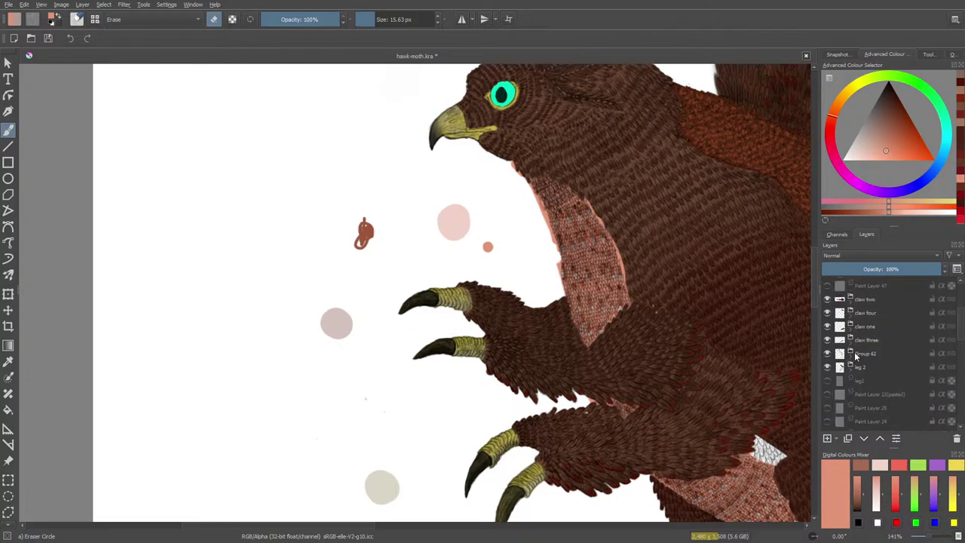
{"action": "left_click", "coordinate": [828, 367]}
{"action": "left_click", "coordinate": [828, 367]}
{"action": "left_click", "coordinate": [828, 353]}
{"action": "left_click", "coordinate": [828, 353]}
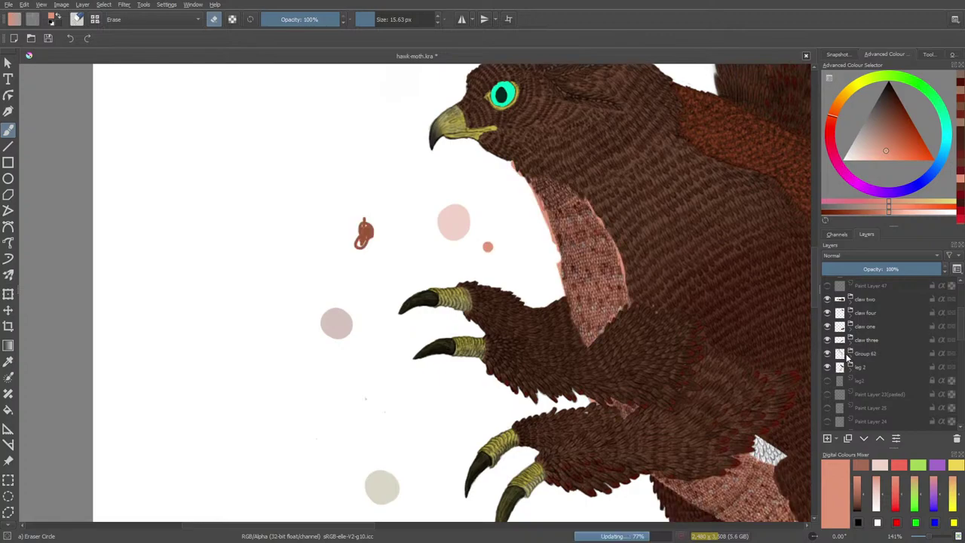
Step: Expand Group 62 and make Paint Layer 187 the active layer
{"action": "left_click", "coordinate": [850, 353]}
{"action": "scroll", "coordinate": [958, 325], "scroll_direction": "down", "scroll_amount": 2}
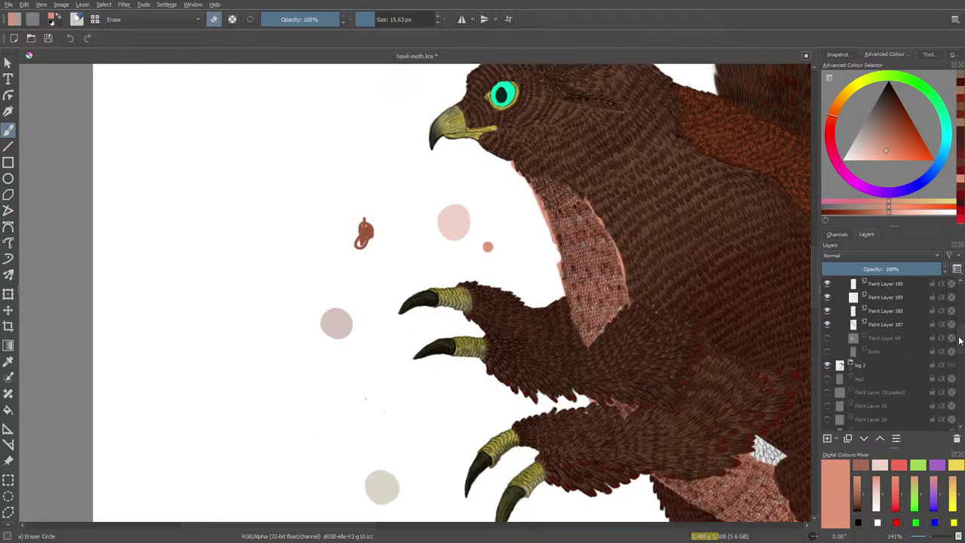
{"action": "left_click", "coordinate": [879, 330]}
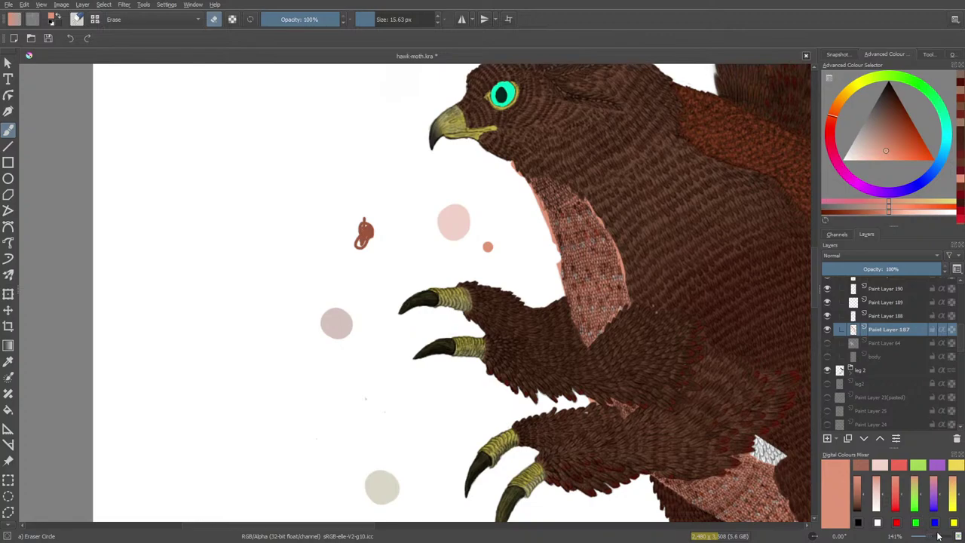
Step: Erase the leftover salmon base colour along the front edge of the chest scales, just above the upper forearm
{"action": "left_click_drag", "start_coordinate": [935, 537], "coordinate": [942, 536]}
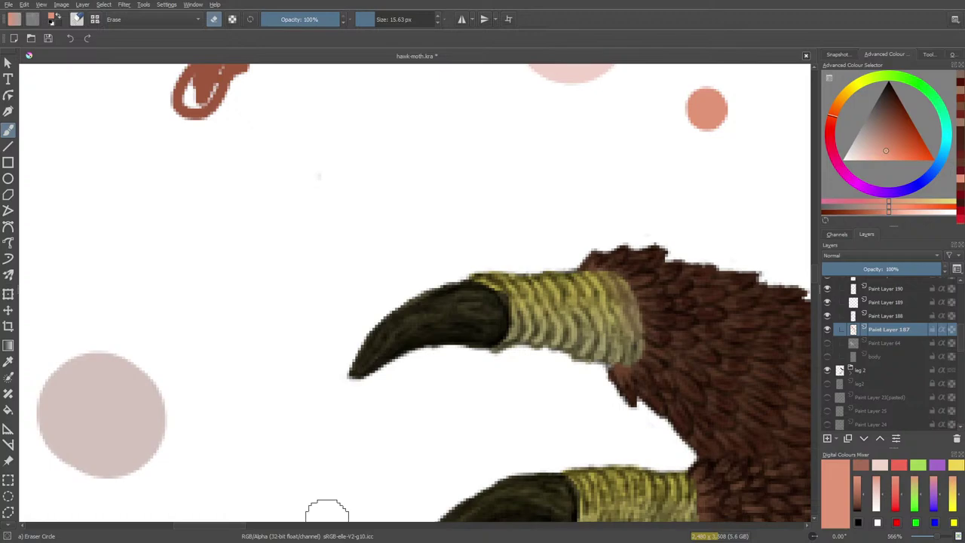
{"action": "scroll", "coordinate": [323, 514], "scroll_direction": "right", "scroll_amount": 8}
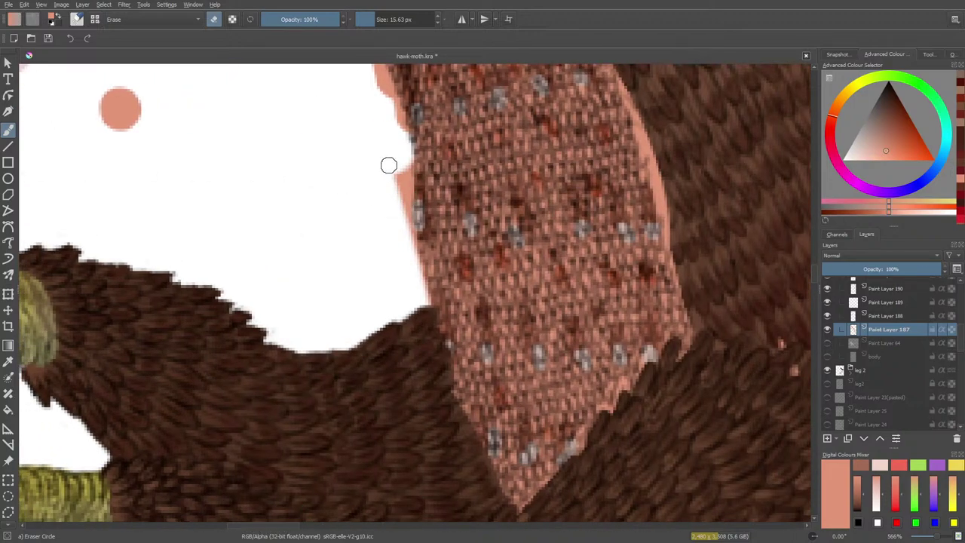
{"action": "left_click_drag", "start_coordinate": [388, 163], "coordinate": [399, 196]}
Step: Set the eraser size to 7.12 px and erase the salmon base colour along the back edge and upper front edge of the chest scales
{"action": "left_click_drag", "start_coordinate": [377, 19], "coordinate": [371, 19]}
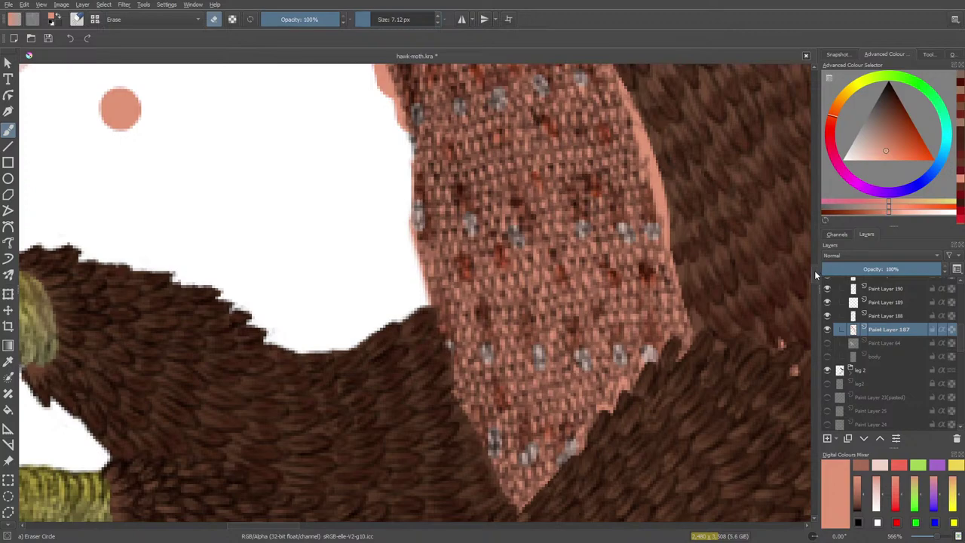
{"action": "scroll", "coordinate": [815, 264], "scroll_direction": "up", "scroll_amount": 5}
{"action": "scroll", "coordinate": [814, 262], "scroll_direction": "down", "scroll_amount": 1}
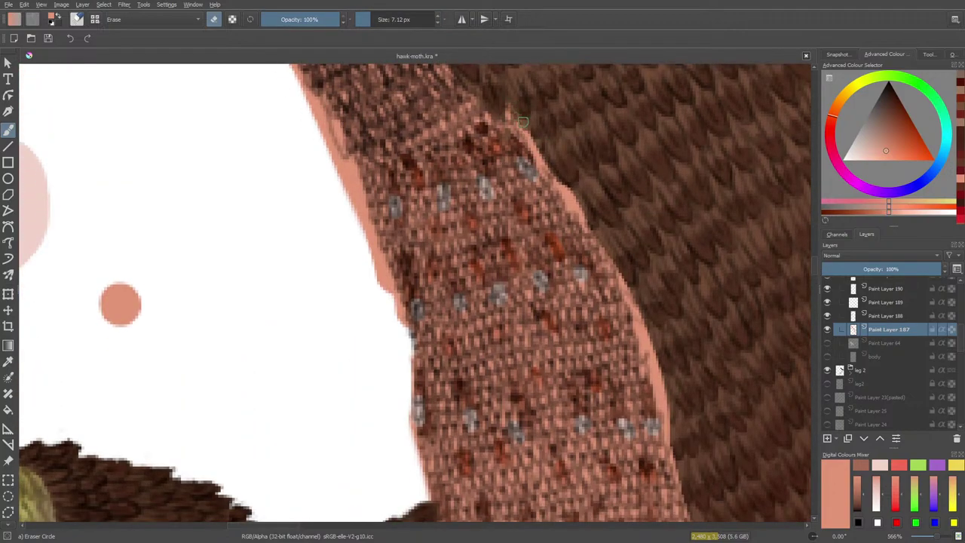
{"action": "mouse_move", "coordinate": [521, 121]}
{"action": "left_mouse_down"}
{"action": "mouse_move", "coordinate": [503, 107]}
{"action": "mouse_move", "coordinate": [577, 211]}
{"action": "mouse_move", "coordinate": [616, 247]}
{"action": "mouse_move", "coordinate": [658, 345]}
{"action": "mouse_move", "coordinate": [677, 471]}
{"action": "left_mouse_up"}
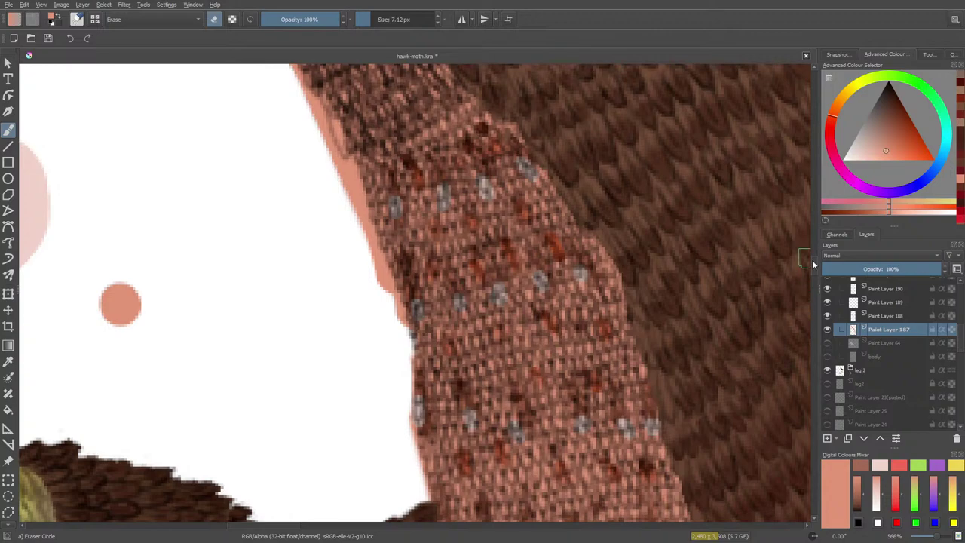
{"action": "scroll", "coordinate": [812, 259], "scroll_direction": "up", "scroll_amount": 5}
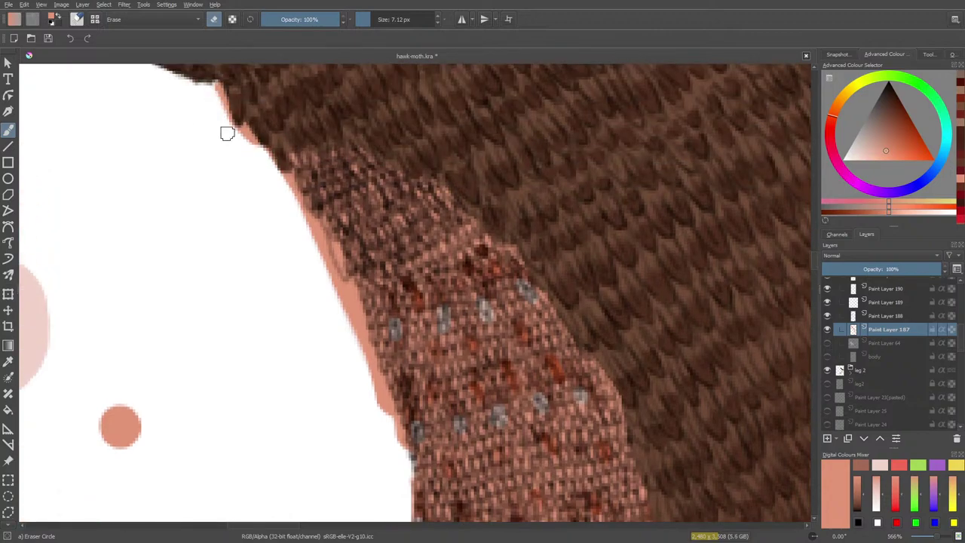
{"action": "mouse_move", "coordinate": [227, 133]}
{"action": "left_mouse_down"}
{"action": "mouse_move", "coordinate": [211, 86]}
{"action": "mouse_move", "coordinate": [242, 150]}
{"action": "mouse_move", "coordinate": [237, 118]}
{"action": "mouse_move", "coordinate": [287, 194]}
{"action": "mouse_move", "coordinate": [304, 241]}
{"action": "mouse_move", "coordinate": [281, 185]}
{"action": "mouse_move", "coordinate": [319, 265]}
{"action": "mouse_move", "coordinate": [319, 237]}
{"action": "mouse_move", "coordinate": [341, 304]}
{"action": "mouse_move", "coordinate": [340, 289]}
{"action": "mouse_move", "coordinate": [351, 297]}
{"action": "mouse_move", "coordinate": [358, 360]}
{"action": "mouse_move", "coordinate": [358, 329]}
{"action": "mouse_move", "coordinate": [390, 437]}
{"action": "mouse_move", "coordinate": [389, 427]}
{"action": "mouse_move", "coordinate": [377, 439]}
{"action": "left_mouse_up"}
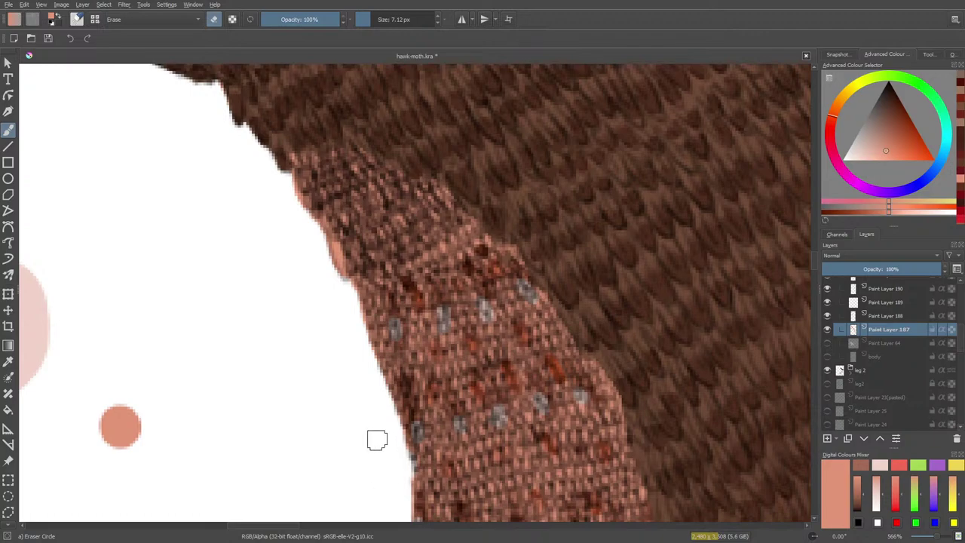
Step: Collapse Group 62 and toggle the claw one group's visibility to check what it contains
{"action": "left_click_drag", "start_coordinate": [282, 522], "coordinate": [219, 533]}
{"action": "left_click_drag", "start_coordinate": [814, 255], "coordinate": [816, 287]}
{"action": "left_click_drag", "start_coordinate": [929, 533], "coordinate": [923, 533]}
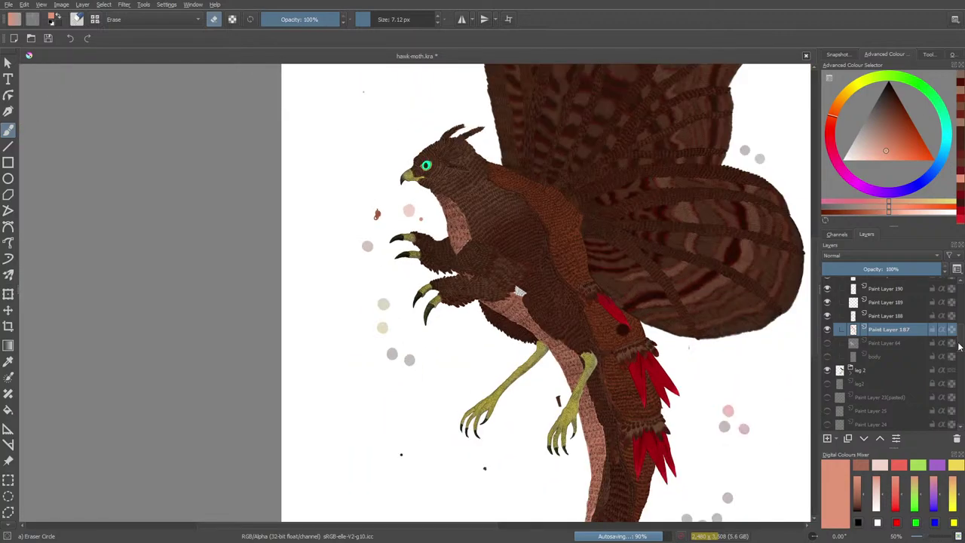
{"action": "scroll", "coordinate": [860, 347], "scroll_direction": "up", "scroll_amount": 3}
{"action": "left_click", "coordinate": [851, 342]}
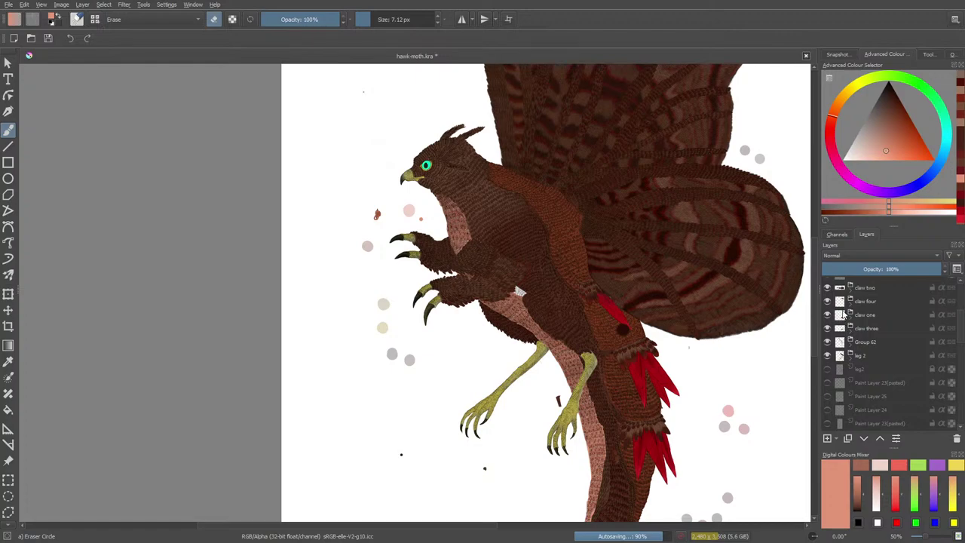
{"action": "left_click", "coordinate": [827, 314]}
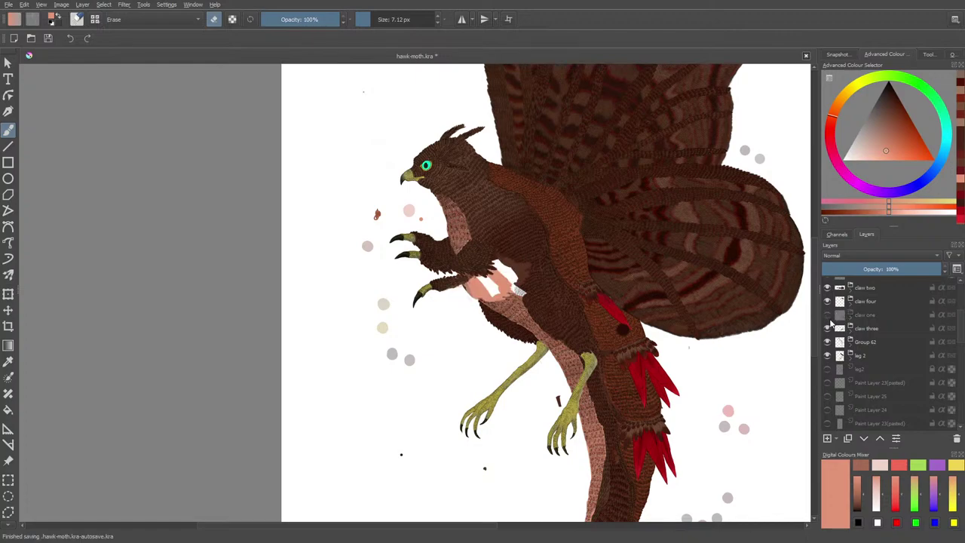
{"action": "left_click", "coordinate": [828, 315]}
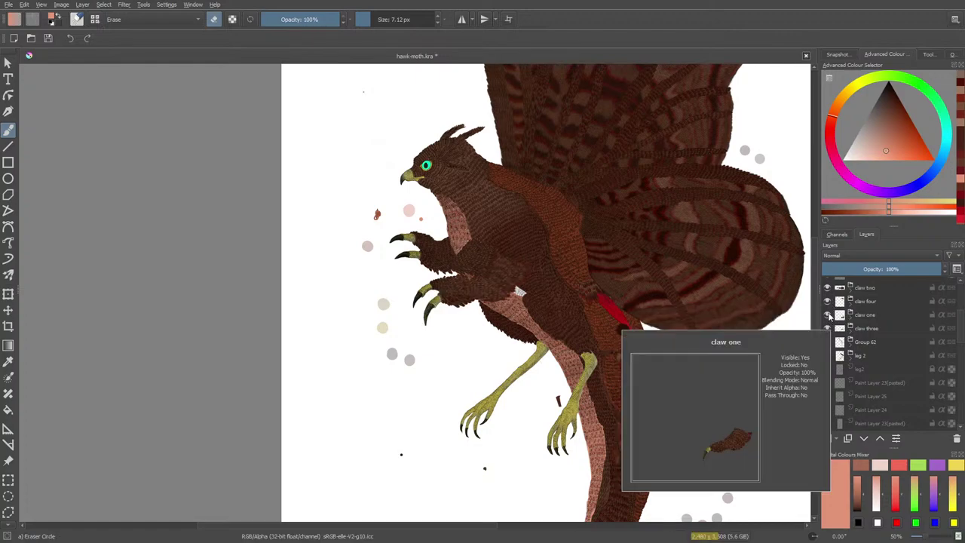
{"action": "left_click", "coordinate": [828, 315]}
{"action": "left_click", "coordinate": [829, 315]}
Step: Toggle the claw four and claw two groups to check which forearm each one holds
{"action": "left_click", "coordinate": [832, 301]}
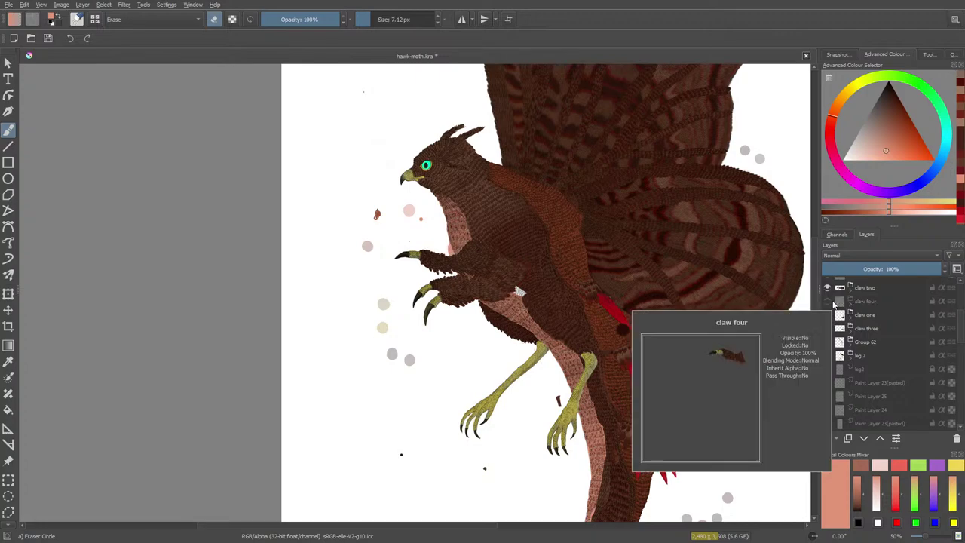
{"action": "left_click", "coordinate": [831, 302]}
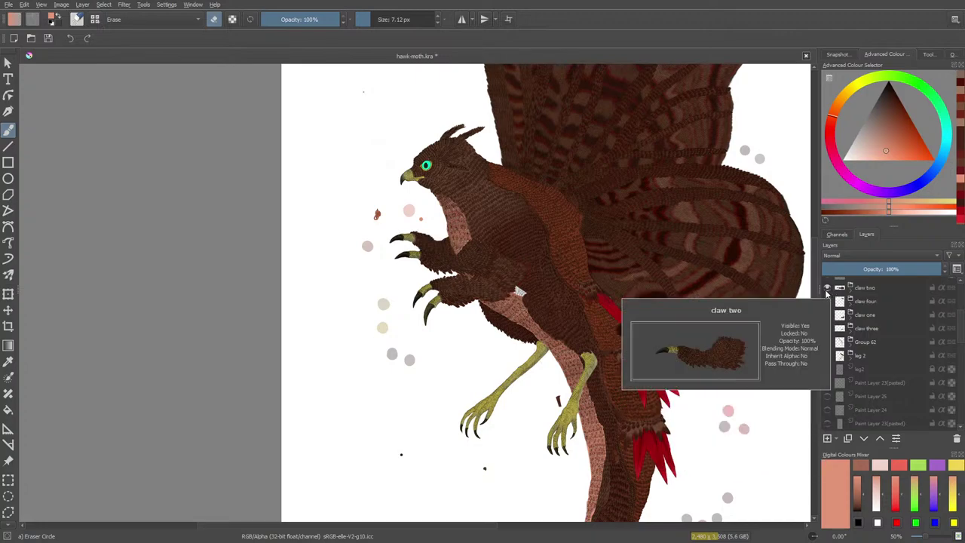
{"action": "left_click", "coordinate": [830, 290]}
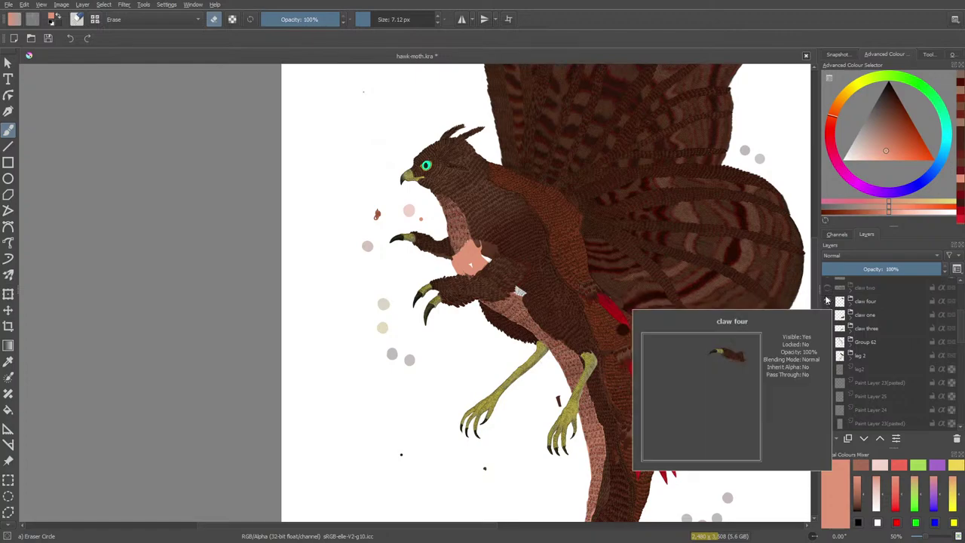
{"action": "left_click", "coordinate": [829, 289]}
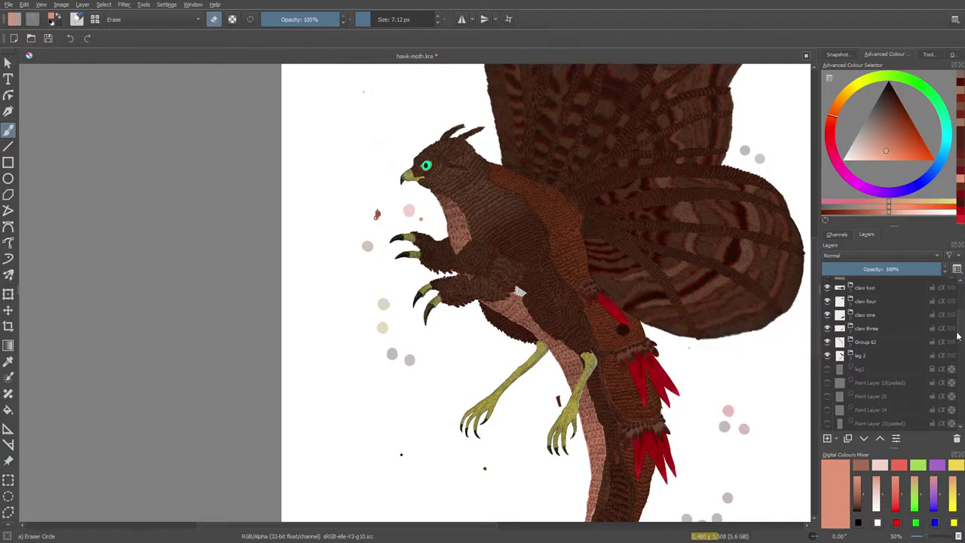
{"action": "left_click", "coordinate": [827, 300]}
{"action": "key", "text": "ctrl+z"}
Step: Make the claw one group active and toggle claw one and claw three to compare their contents
{"action": "left_click", "coordinate": [834, 317]}
{"action": "left_click", "coordinate": [849, 315]}
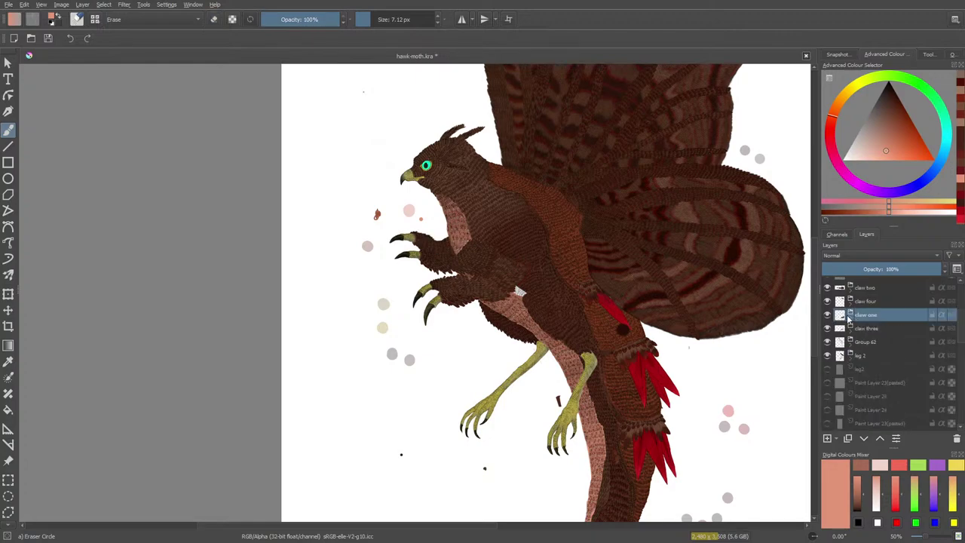
{"action": "left_click", "coordinate": [830, 314]}
{"action": "left_click", "coordinate": [828, 315]}
{"action": "left_click", "coordinate": [828, 328]}
{"action": "left_click", "coordinate": [829, 328]}
{"action": "scroll", "coordinate": [874, 339], "scroll_direction": "up", "scroll_amount": 3}
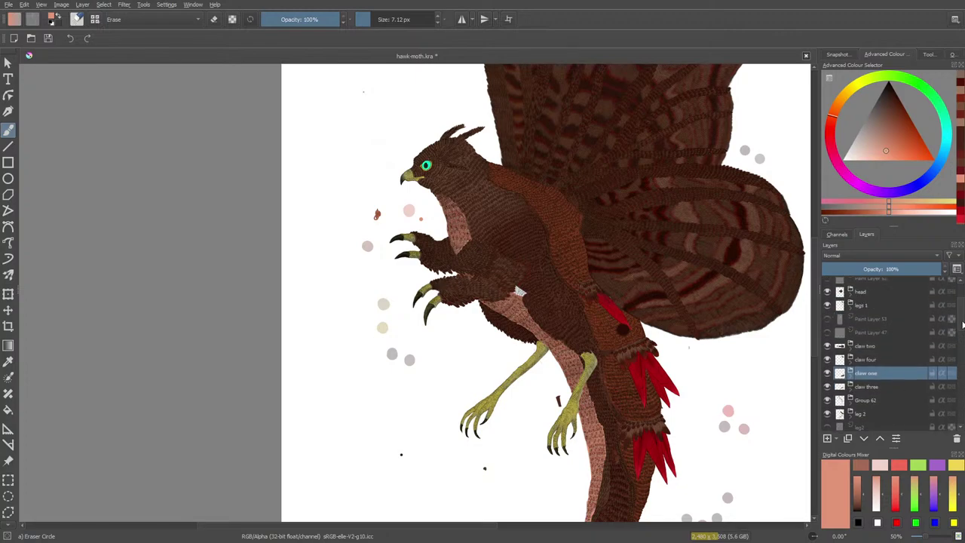
Step: Toggle the legs 1 group's visibility and expand the group to reach its lowest paint layers
{"action": "left_click", "coordinate": [828, 320]}
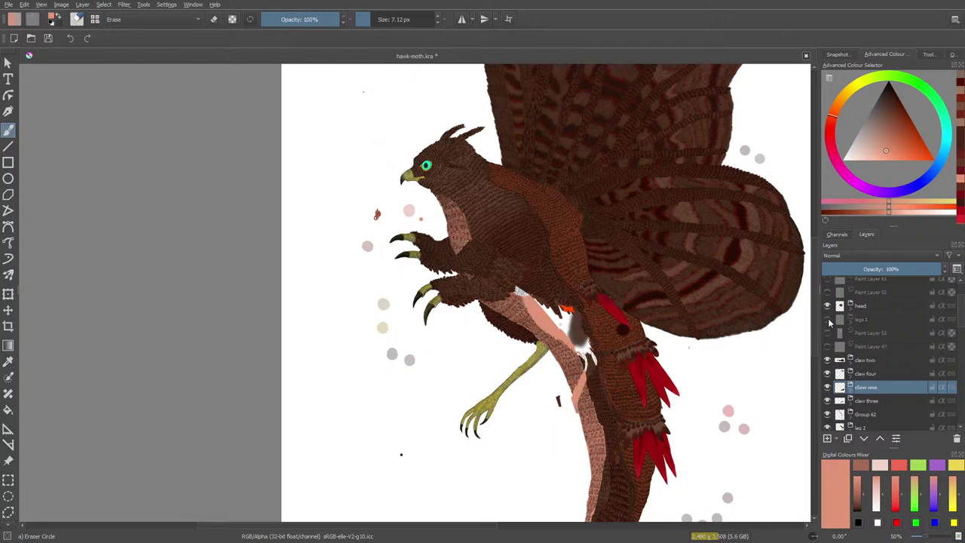
{"action": "left_click", "coordinate": [828, 320]}
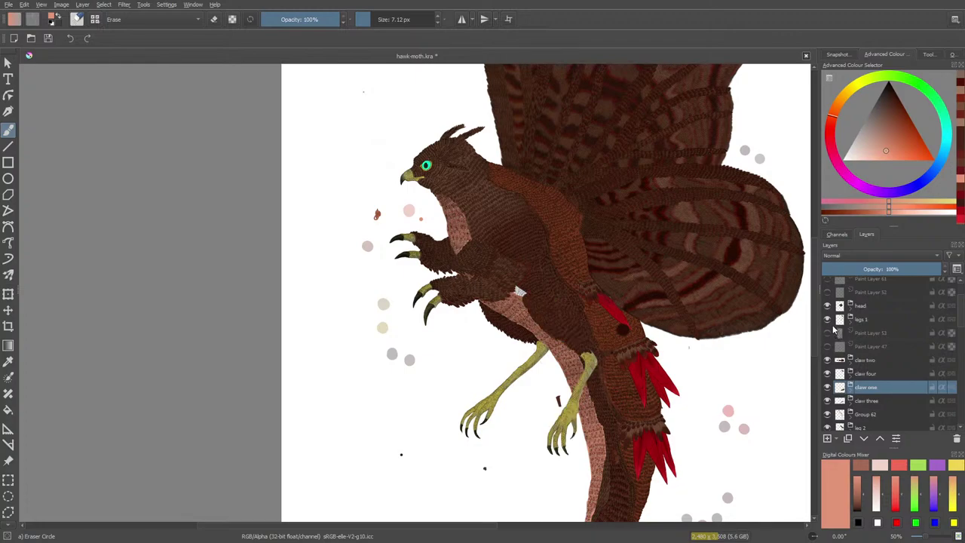
{"action": "left_click", "coordinate": [851, 319]}
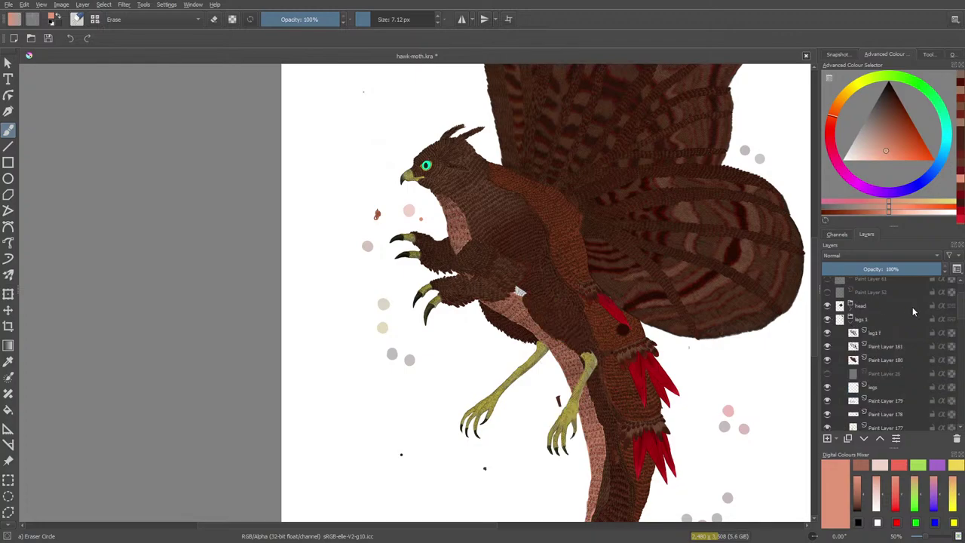
{"action": "scroll", "coordinate": [963, 322], "scroll_direction": "down", "scroll_amount": 3}
{"action": "scroll", "coordinate": [962, 322], "scroll_direction": "down", "scroll_amount": 3}
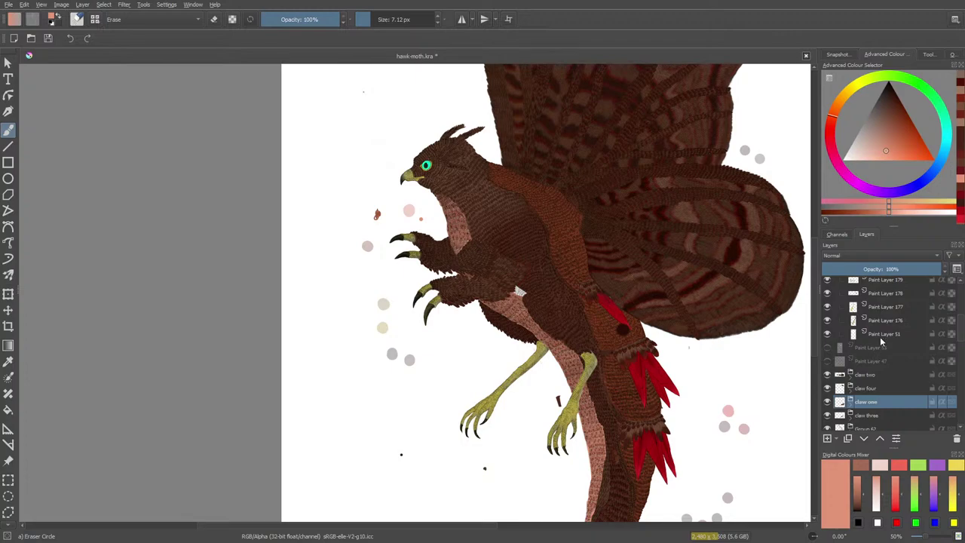
Step: Toggle Paint Layers 51, 176 and 177 in the legs 1 group to see which part of the legs each holds
{"action": "left_click", "coordinate": [850, 337]}
{"action": "left_click", "coordinate": [827, 335]}
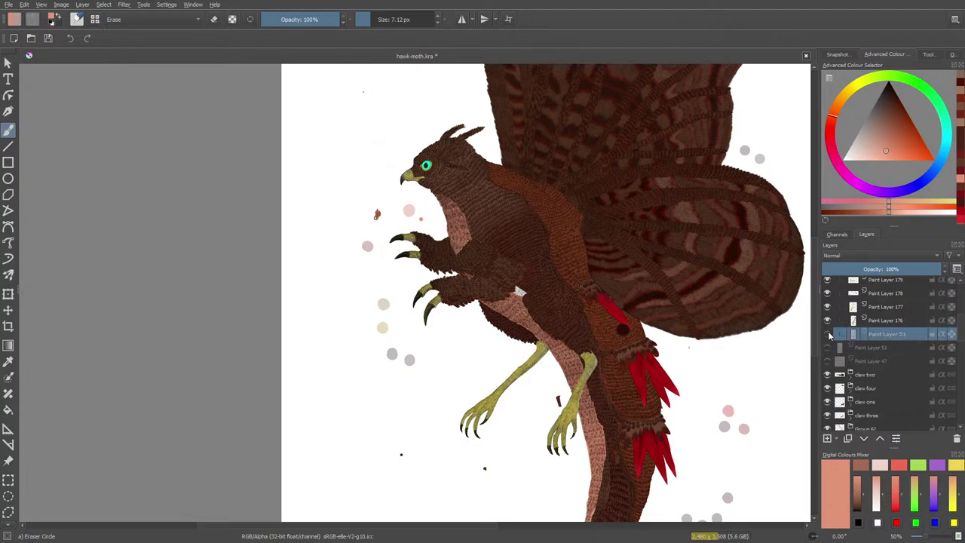
{"action": "left_click", "coordinate": [829, 336]}
{"action": "left_click", "coordinate": [827, 321]}
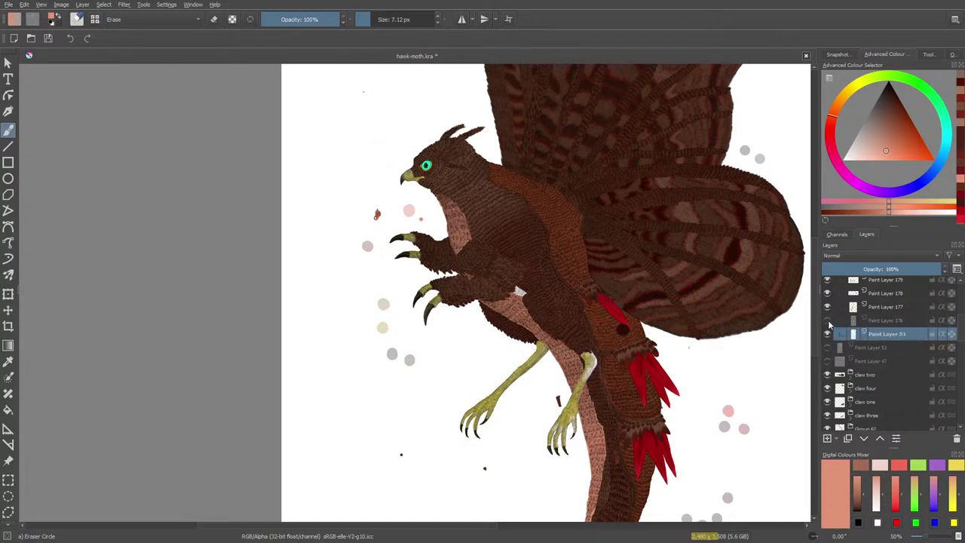
{"action": "left_click", "coordinate": [828, 321]}
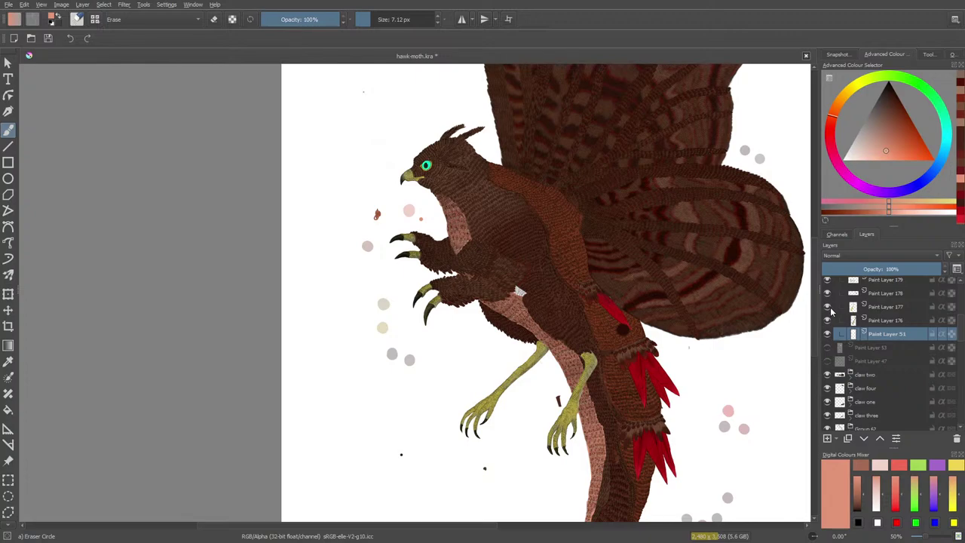
{"action": "left_click", "coordinate": [828, 307]}
{"action": "left_click", "coordinate": [829, 308]}
{"action": "left_click", "coordinate": [828, 322]}
{"action": "left_click", "coordinate": [832, 322]}
{"action": "left_click", "coordinate": [832, 322]}
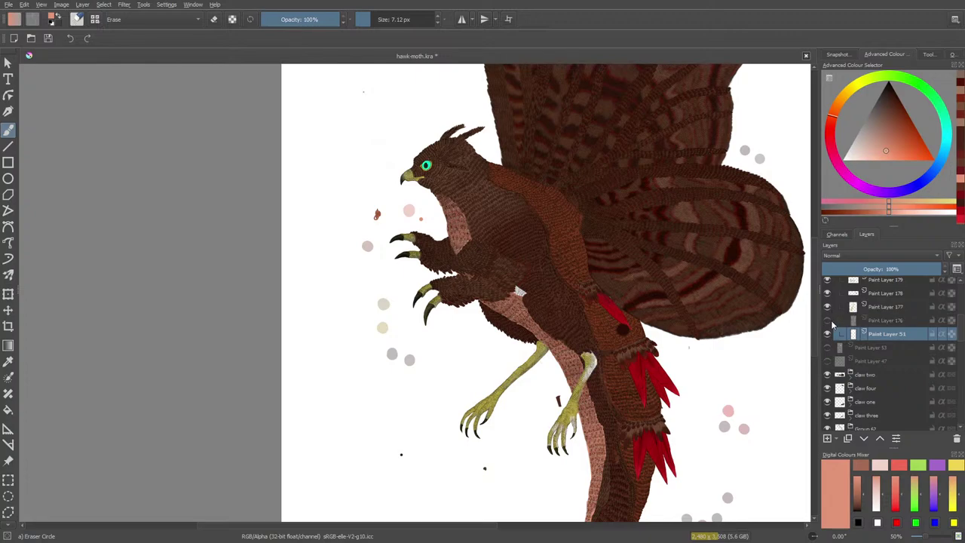
{"action": "left_click", "coordinate": [832, 322]}
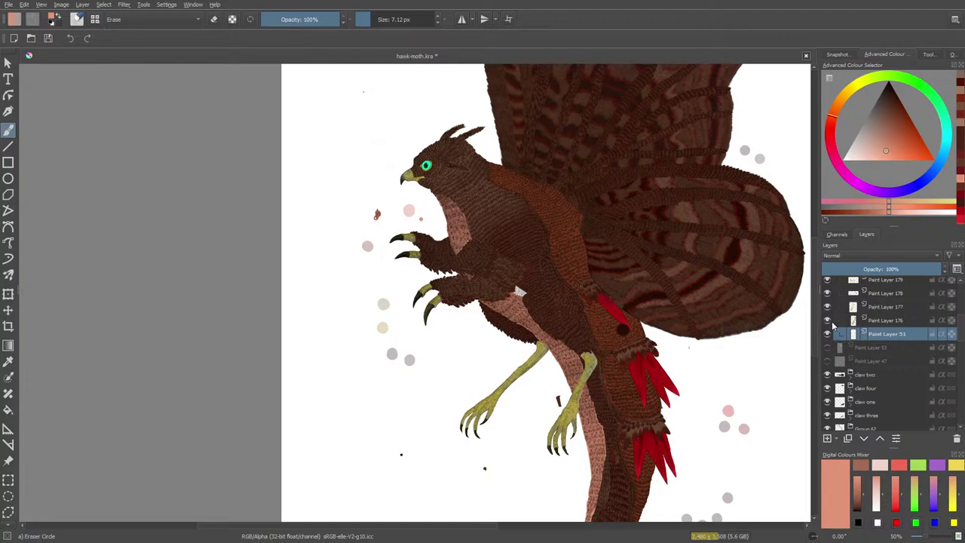
Step: Make Paint Layer 176 active and inspect the yellow lower legs and feet up close for stray marks
{"action": "left_click", "coordinate": [888, 323]}
{"action": "left_click", "coordinate": [925, 537]}
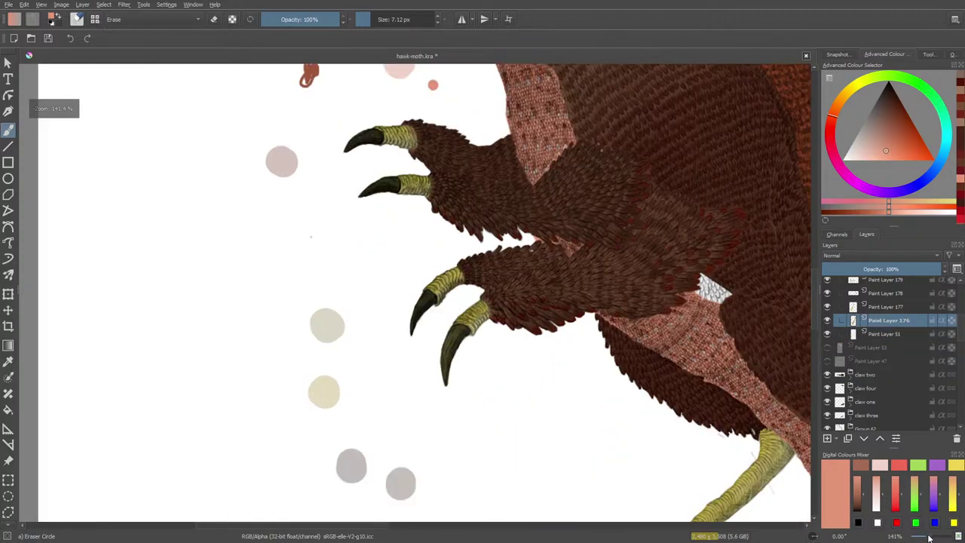
{"action": "left_click_drag", "start_coordinate": [817, 287], "coordinate": [818, 345]}
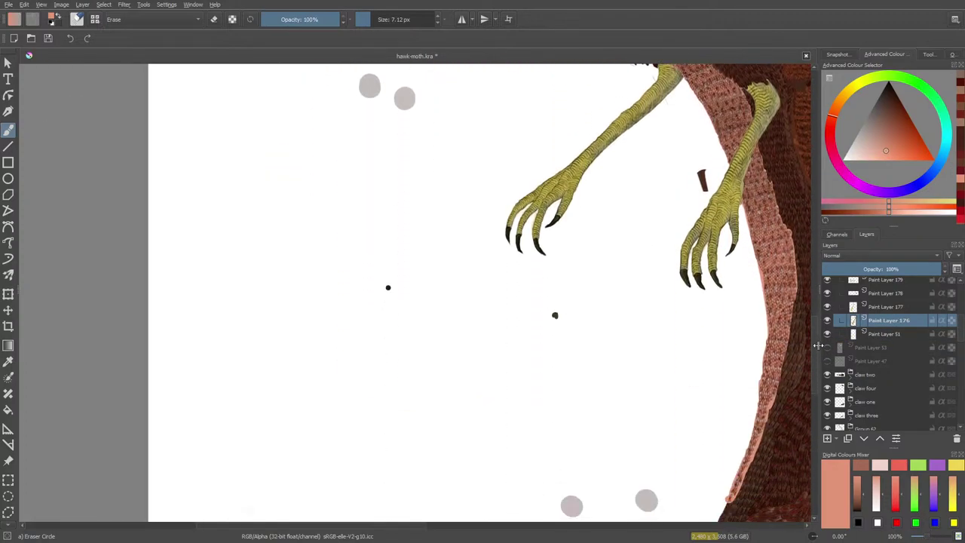
{"action": "left_click_drag", "start_coordinate": [398, 527], "coordinate": [468, 525]}
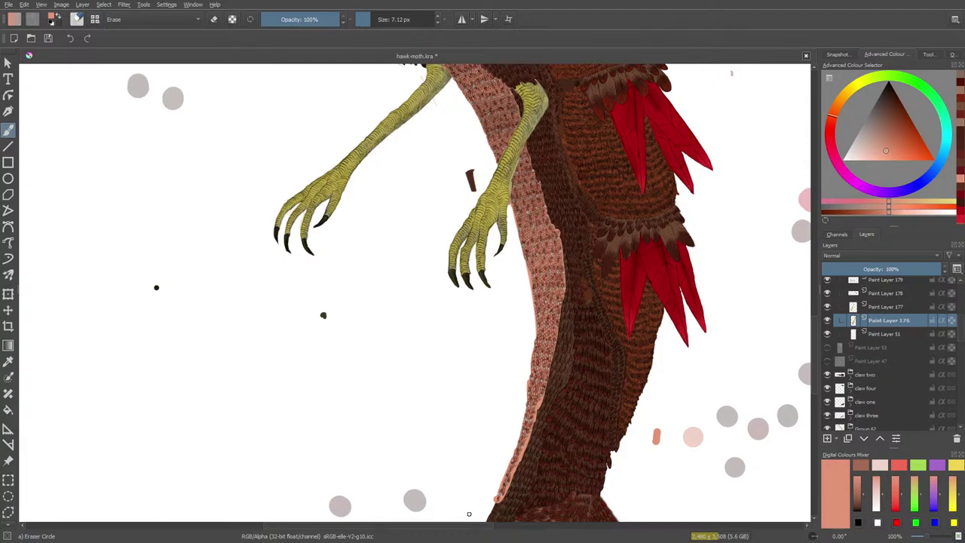
{"action": "left_click", "coordinate": [929, 537]}
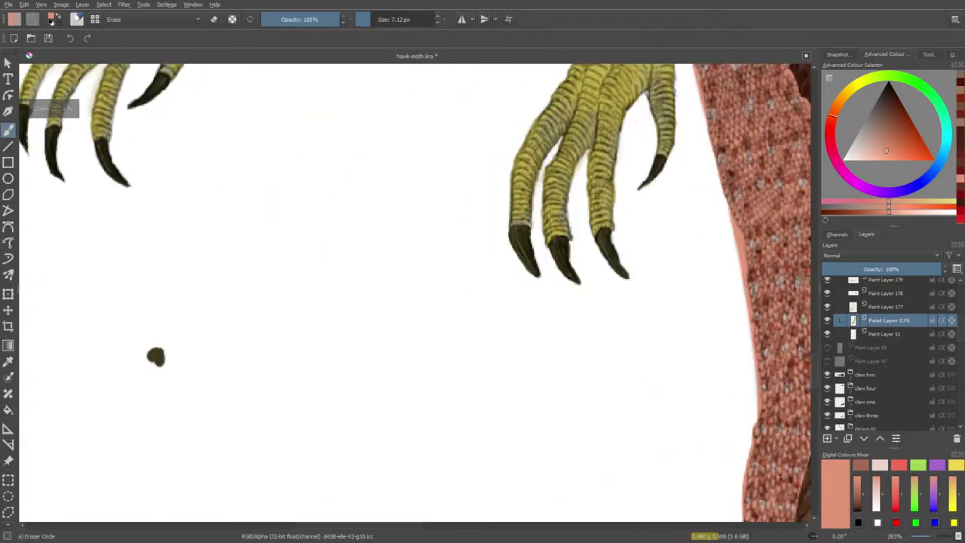
{"action": "scroll", "coordinate": [816, 346], "scroll_direction": "up", "scroll_amount": 3}
{"action": "scroll", "coordinate": [816, 346], "scroll_direction": "up", "scroll_amount": 2}
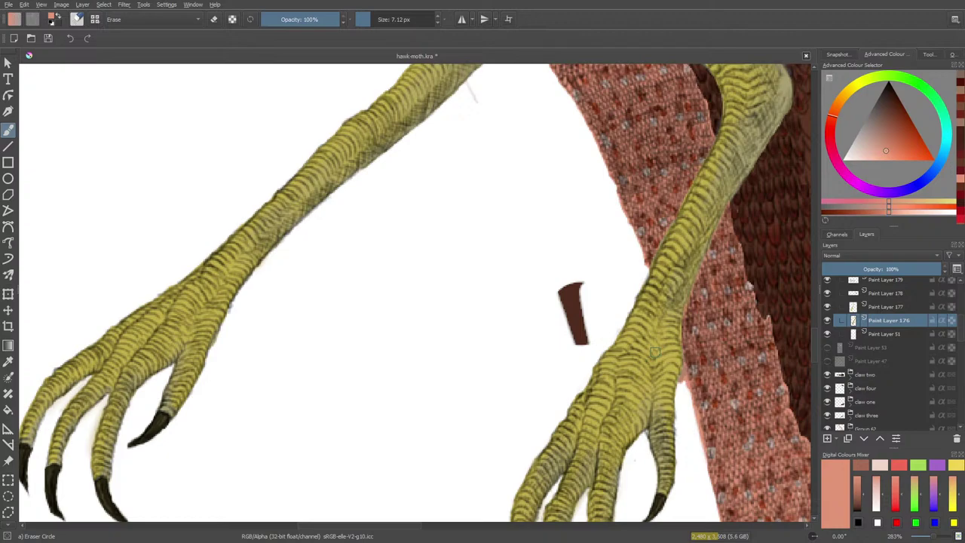
Step: Check Paint Layer 177 by toggling its visibility, and make Paint Layer 176 active again
{"action": "left_click", "coordinate": [877, 307]}
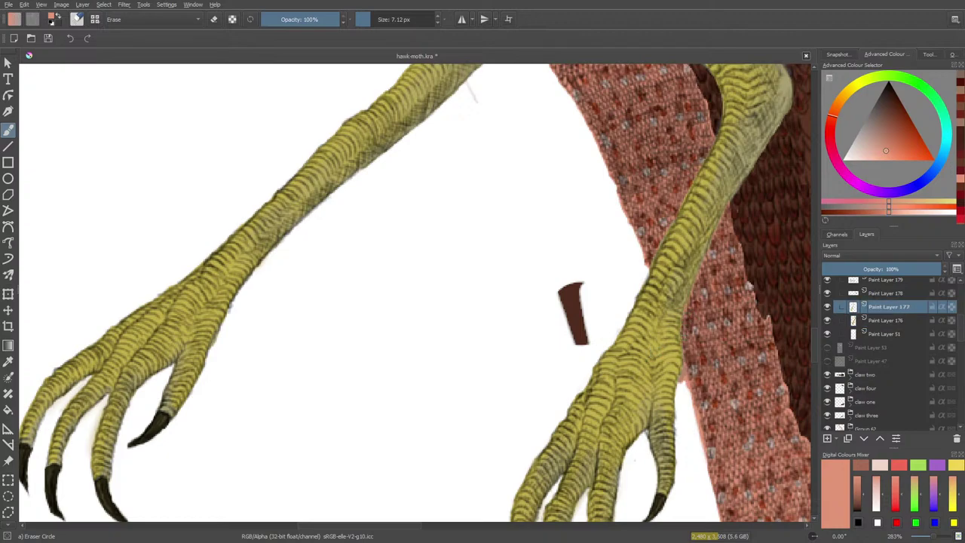
{"action": "left_click", "coordinate": [830, 308]}
{"action": "left_click", "coordinate": [831, 308]}
{"action": "left_click", "coordinate": [876, 320]}
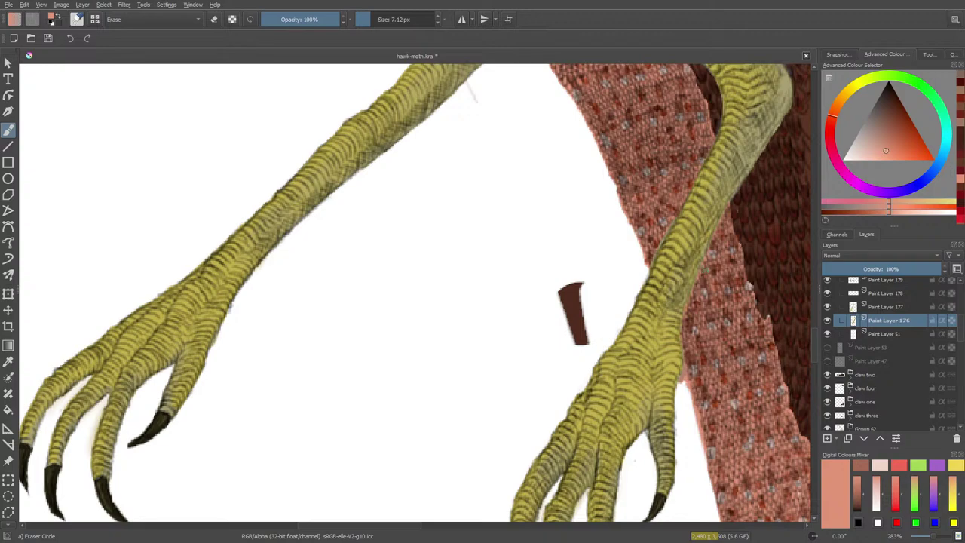
Step: Toggle Paint Layers 178 and 179 to check for stray marks around the tops of the legs
{"action": "scroll", "coordinate": [815, 328], "scroll_direction": "up", "scroll_amount": 5}
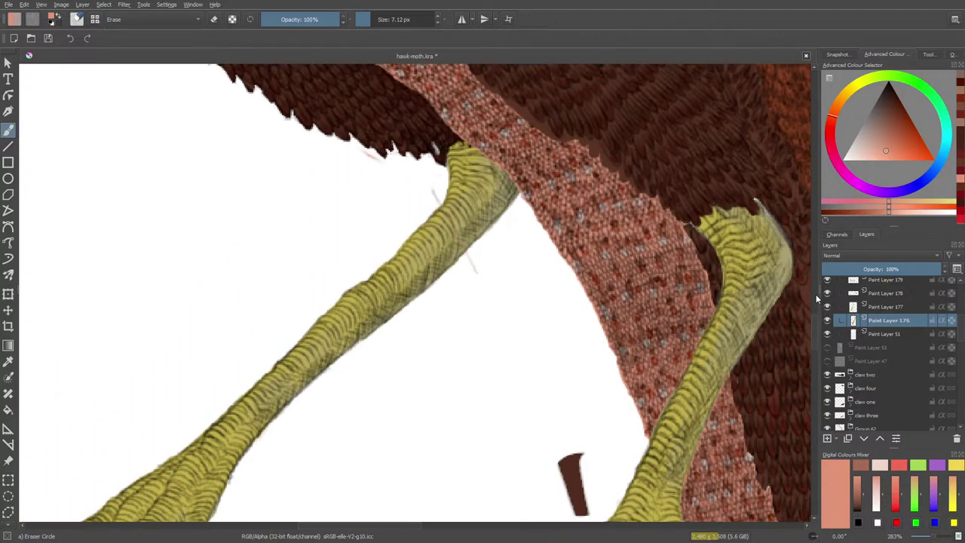
{"action": "left_click", "coordinate": [827, 293]}
{"action": "left_click", "coordinate": [827, 293]}
{"action": "left_click", "coordinate": [827, 281]}
{"action": "left_click", "coordinate": [827, 281]}
{"action": "mouse_move", "coordinate": [921, 536]}
{"action": "left_mouse_down"}
{"action": "mouse_move", "coordinate": [909, 536]}
{"action": "mouse_move", "coordinate": [929, 538]}
{"action": "left_mouse_up"}
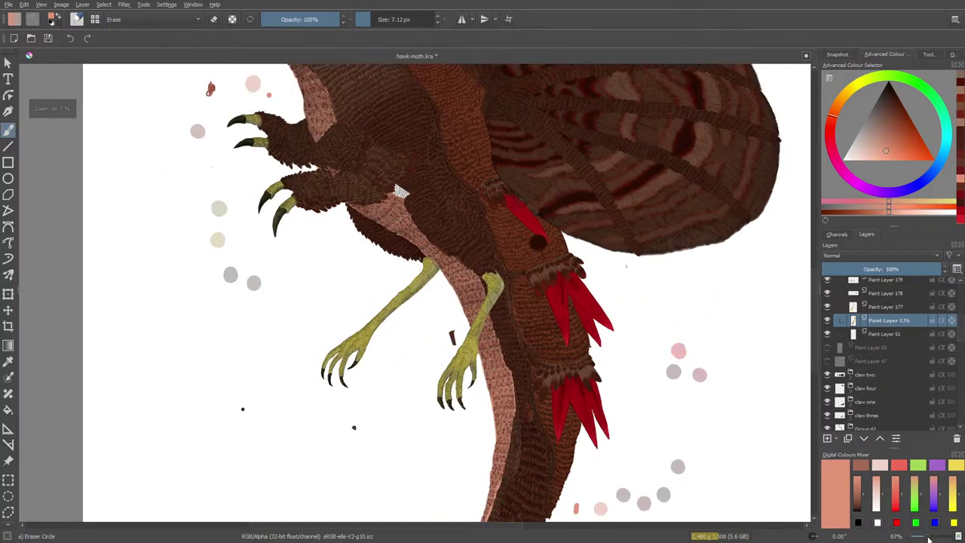
Step: Toggle Paint Layers 176, 51 and 178 to locate the stray dot below the feet, and erase it from Paint Layer 178
{"action": "left_click", "coordinate": [827, 320]}
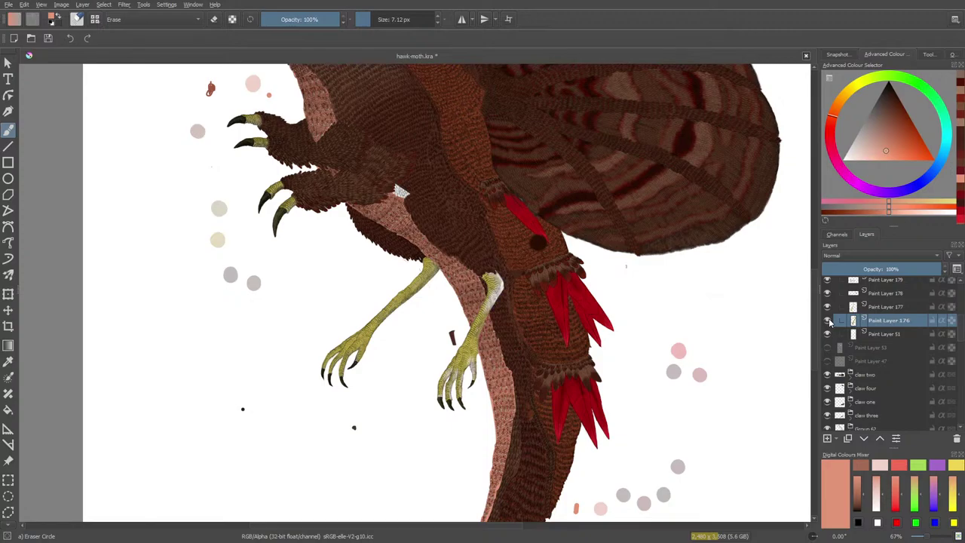
{"action": "left_click", "coordinate": [827, 321]}
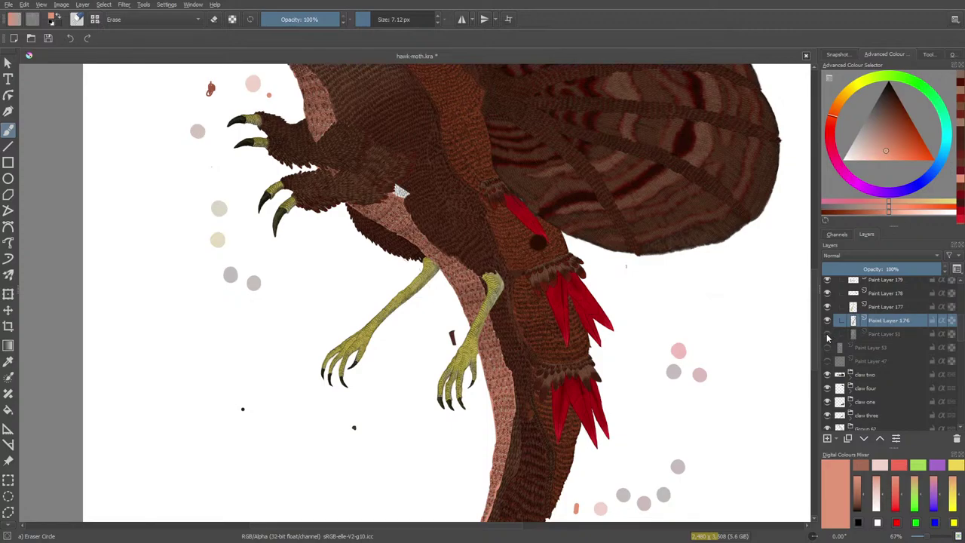
{"action": "left_click", "coordinate": [827, 293]}
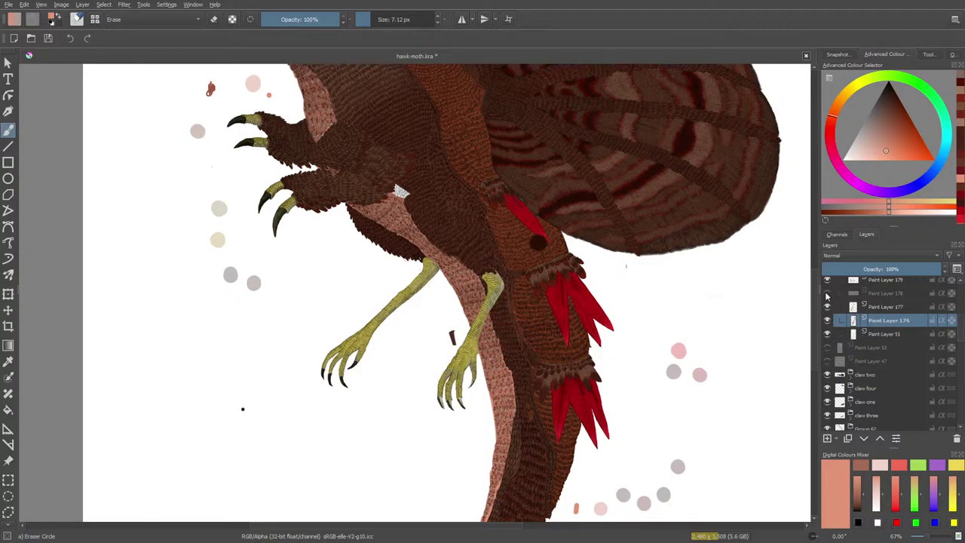
{"action": "left_click", "coordinate": [827, 294]}
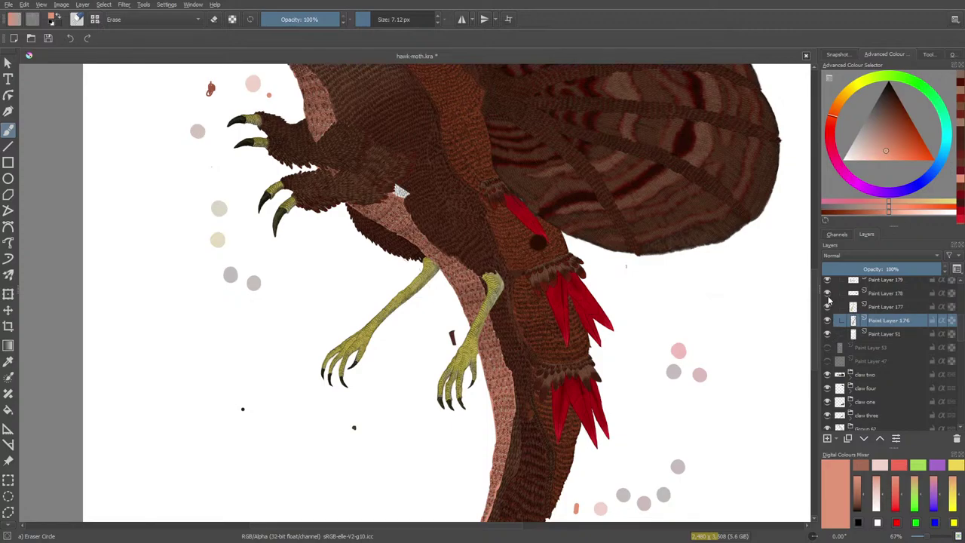
{"action": "left_click", "coordinate": [883, 293]}
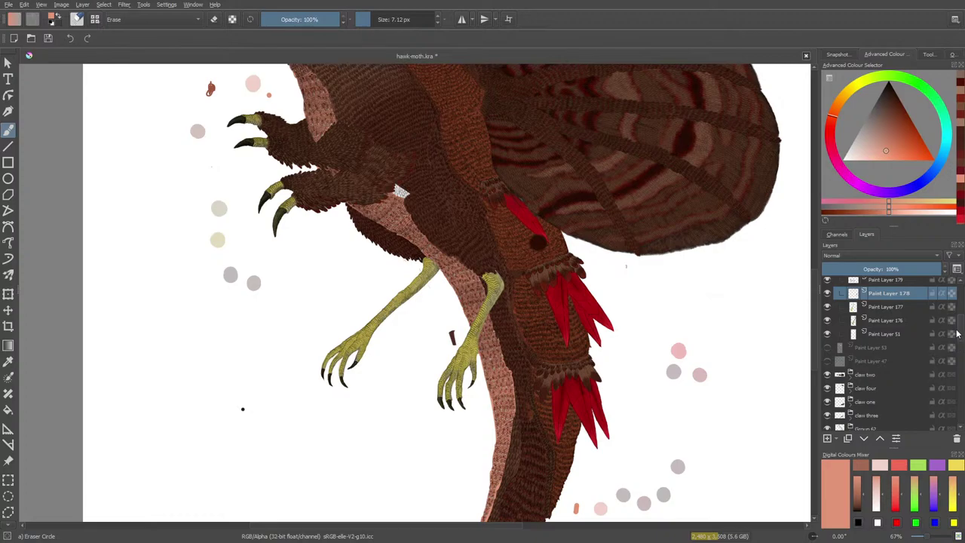
Step: Toggle the legs layer and Paint Layer 180 in the legs 1 group to check them for stray marks
{"action": "scroll", "coordinate": [829, 354], "scroll_direction": "up", "scroll_amount": 3}
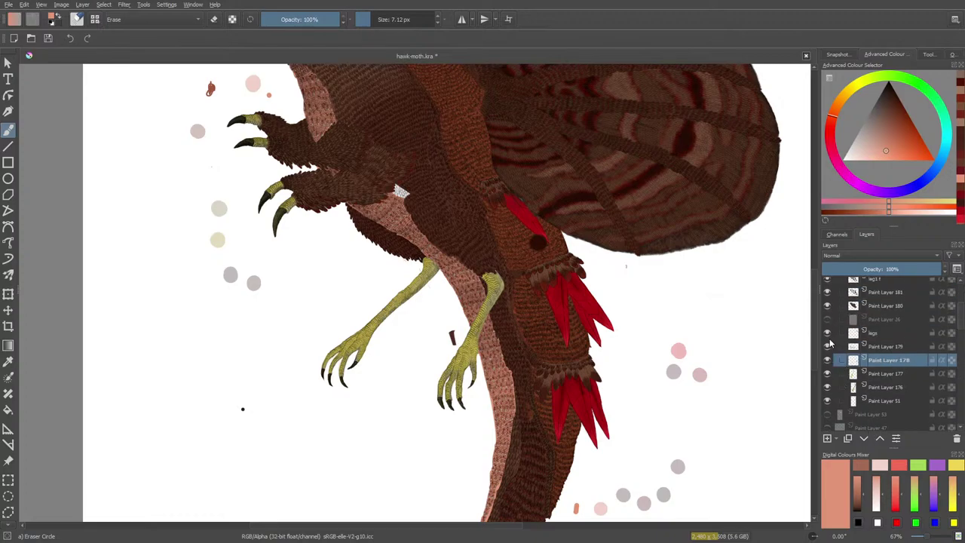
{"action": "left_click", "coordinate": [827, 334]}
{"action": "left_click", "coordinate": [827, 334]}
{"action": "left_click_drag", "start_coordinate": [960, 318], "coordinate": [962, 304]}
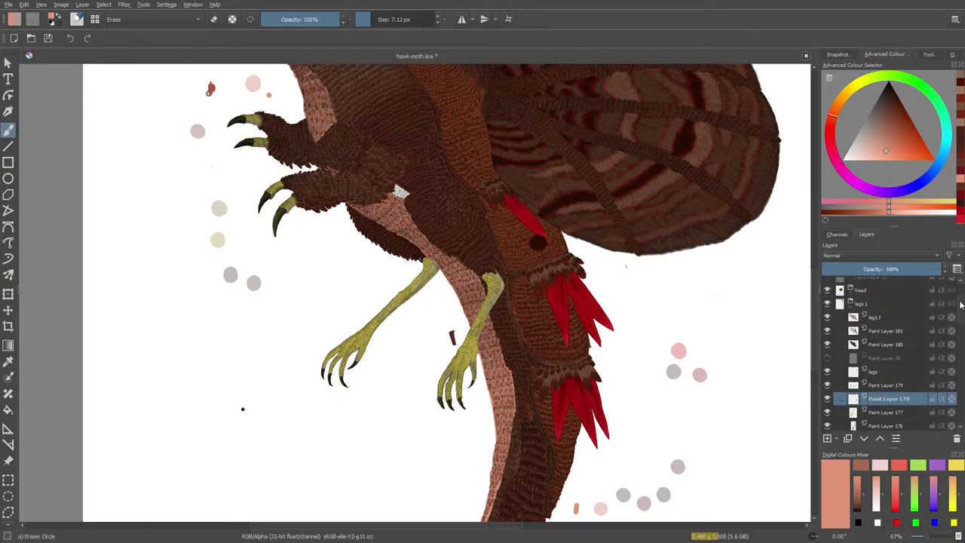
{"action": "left_click", "coordinate": [829, 345]}
{"action": "left_click", "coordinate": [828, 344]}
Step: Collapse the legs 1 group and toggle the legs 1 and head groups to check for stray marks
{"action": "left_click", "coordinate": [839, 300]}
{"action": "left_click", "coordinate": [827, 304]}
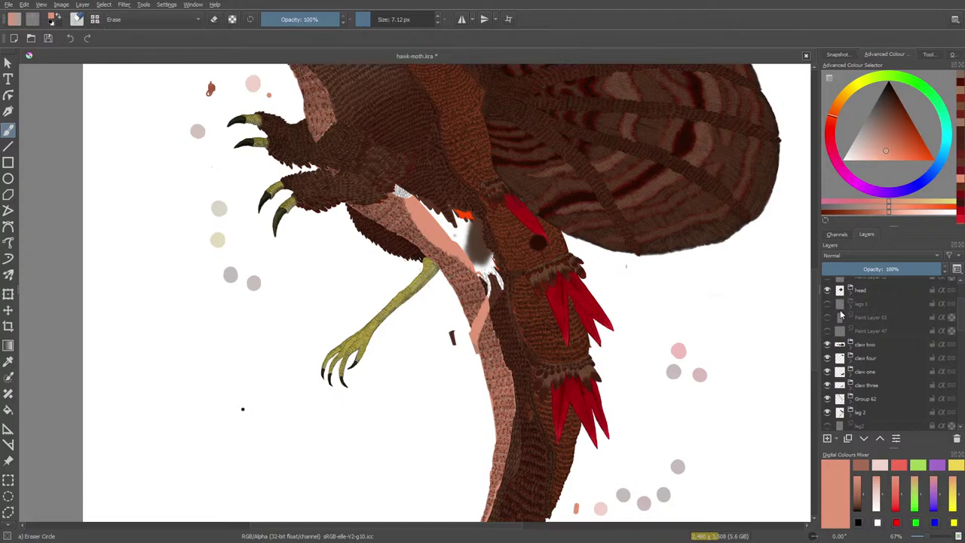
{"action": "left_click", "coordinate": [828, 304]}
{"action": "mouse_move", "coordinate": [842, 313]}
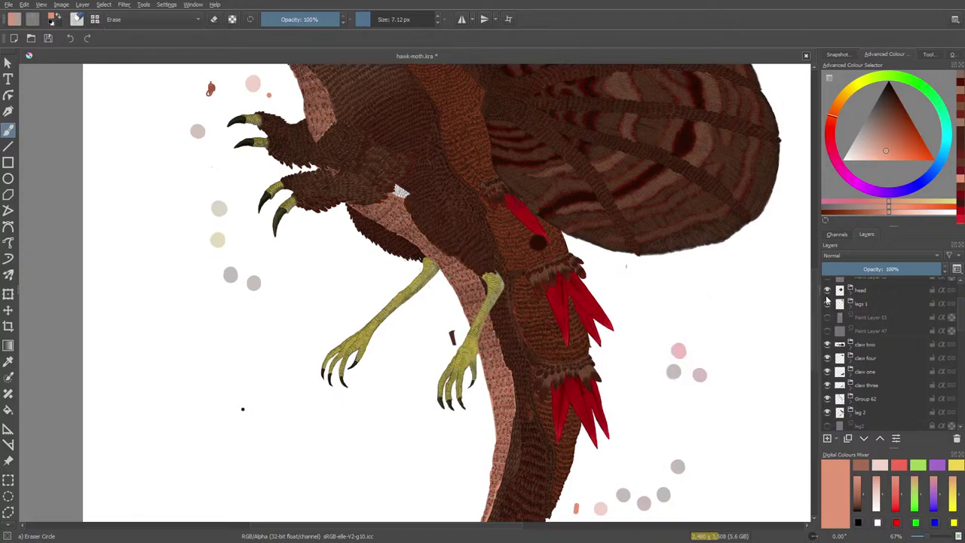
{"action": "left_click", "coordinate": [828, 291]}
{"action": "left_click", "coordinate": [828, 291]}
Step: Toggle Group 214 and Paint Layer 215 near the bottom of the layer stack to see which holds the colour swatches
{"action": "scroll", "coordinate": [815, 290], "scroll_direction": "up", "scroll_amount": 5}
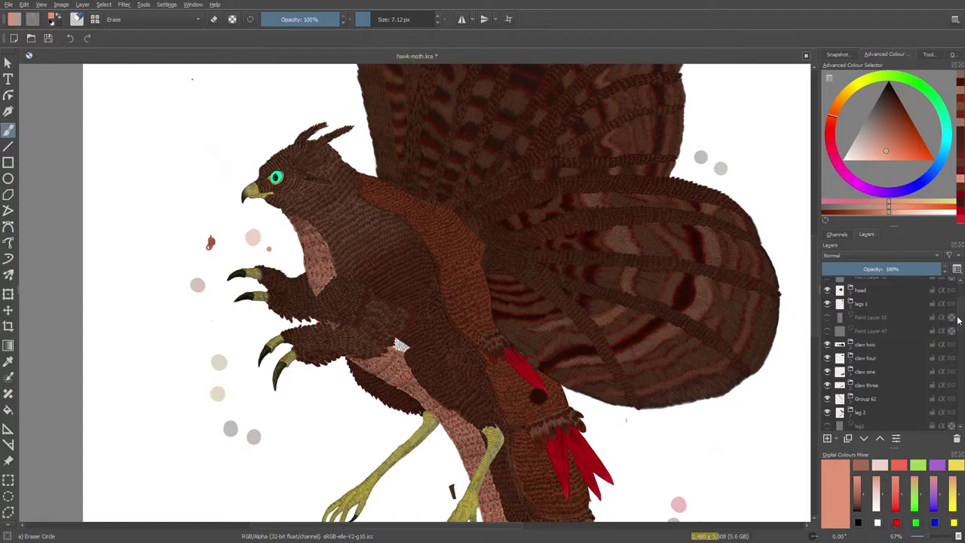
{"action": "scroll", "coordinate": [956, 305], "scroll_direction": "up", "scroll_amount": 2}
{"action": "scroll", "coordinate": [957, 306], "scroll_direction": "down", "scroll_amount": 5}
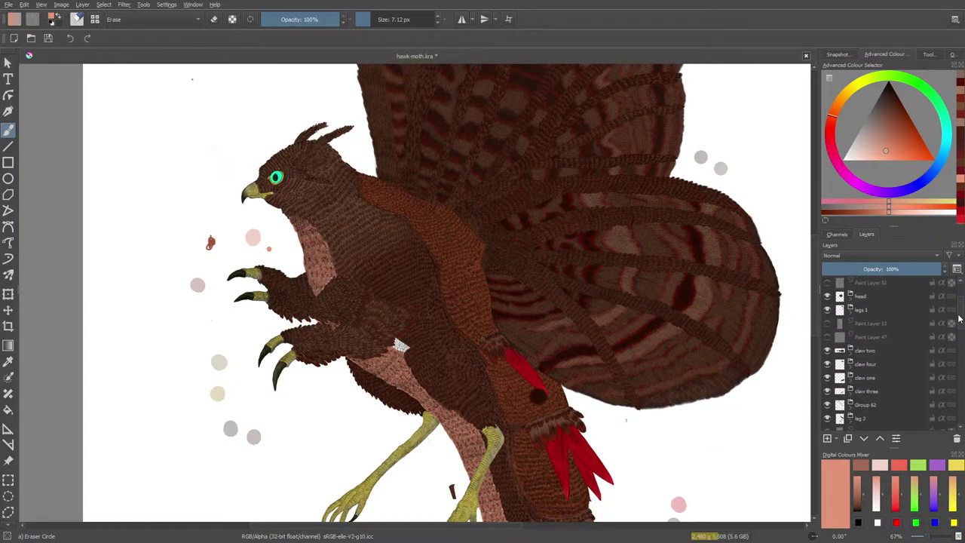
{"action": "scroll", "coordinate": [962, 384], "scroll_direction": "down", "scroll_amount": 5}
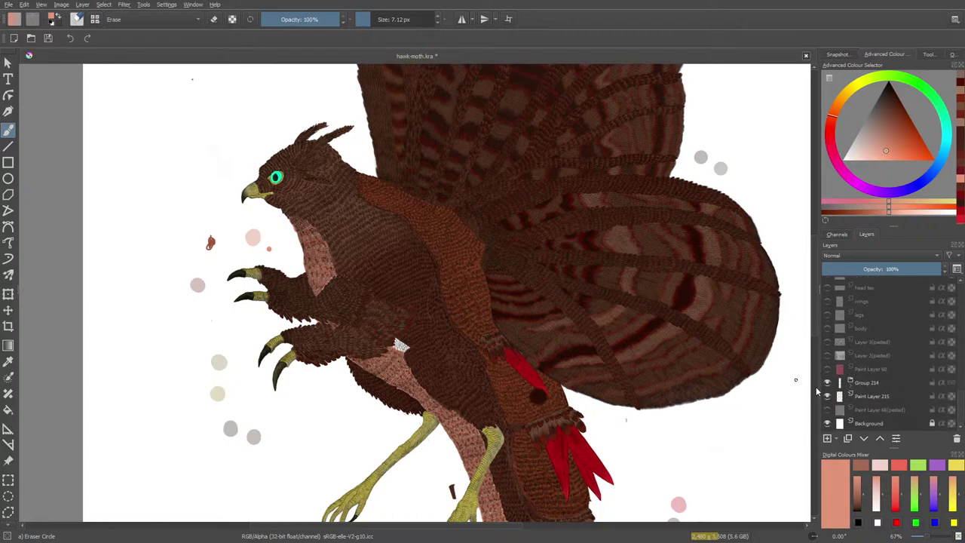
{"action": "left_click", "coordinate": [827, 383]}
{"action": "left_click", "coordinate": [830, 387]}
{"action": "left_click", "coordinate": [829, 395]}
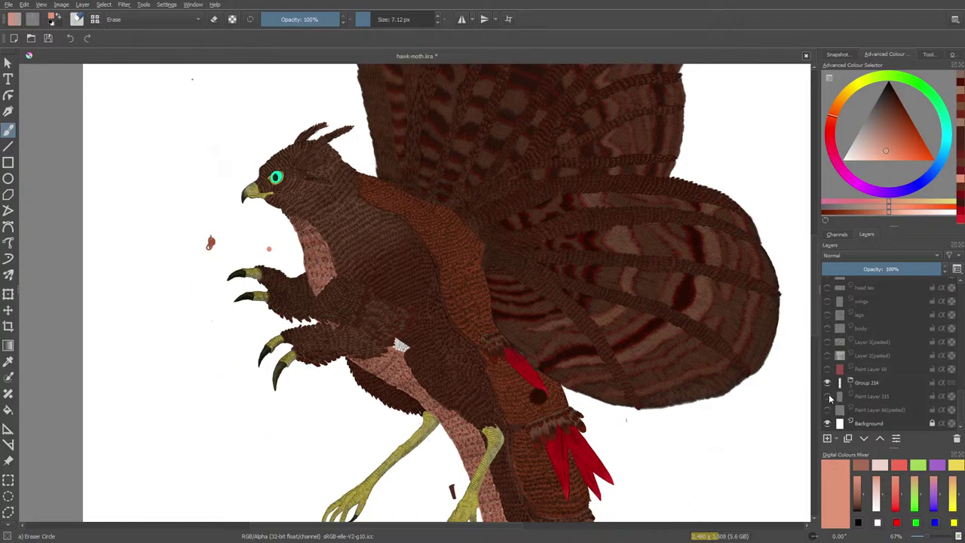
{"action": "left_click", "coordinate": [828, 395]}
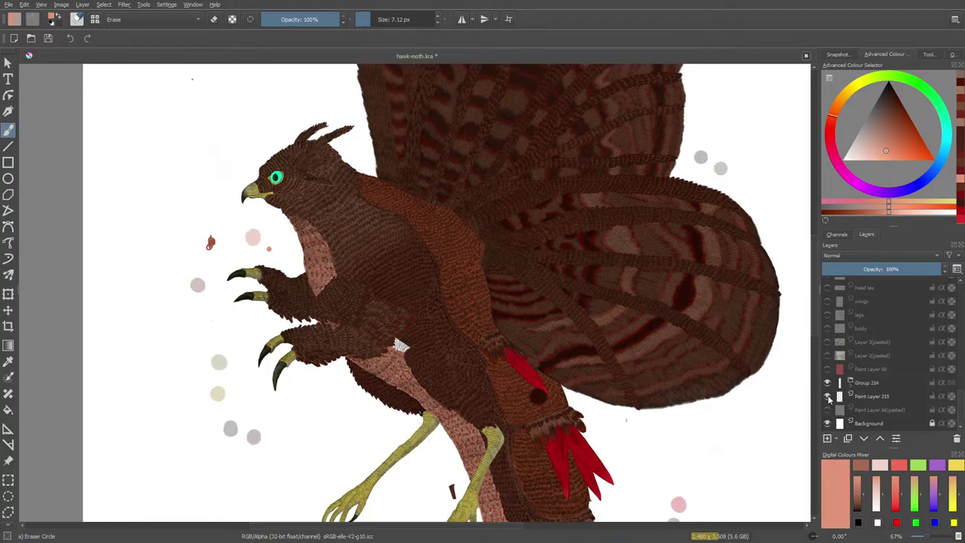
{"action": "left_click", "coordinate": [829, 383]}
{"action": "left_click", "coordinate": [829, 382]}
Step: Toggle the wing 3 group repeatedly to check the rear upper wing for stray marks
{"action": "scroll", "coordinate": [961, 407], "scroll_direction": "up", "scroll_amount": 5}
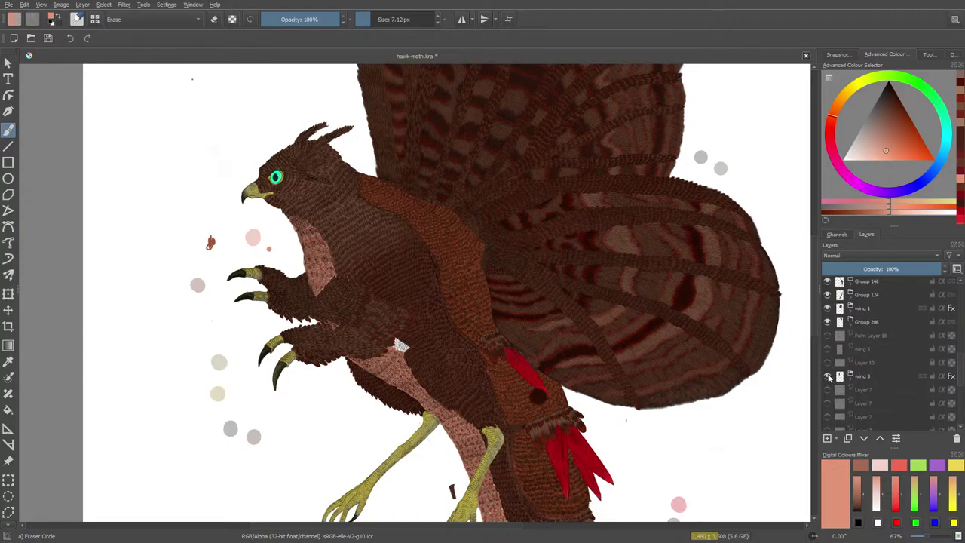
{"action": "left_click", "coordinate": [828, 376]}
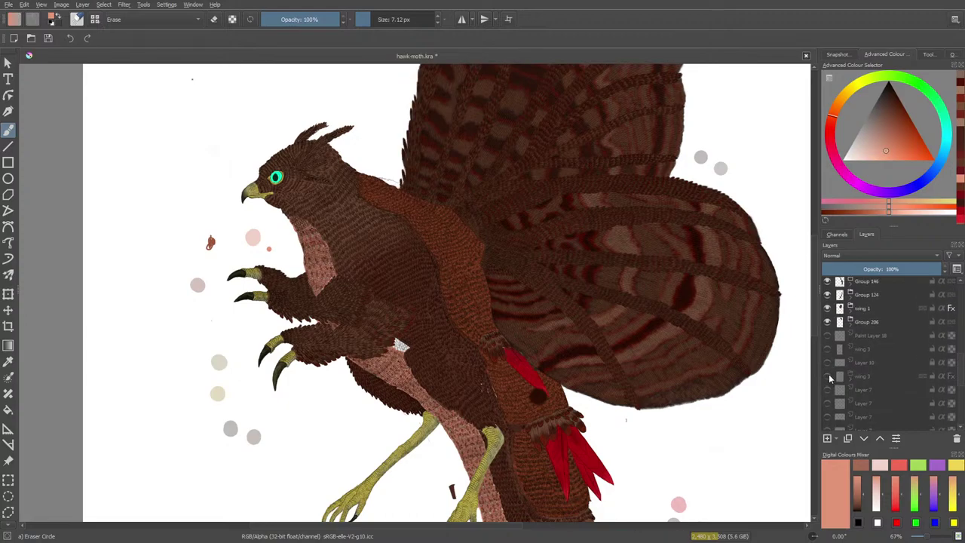
{"action": "left_click", "coordinate": [829, 376]}
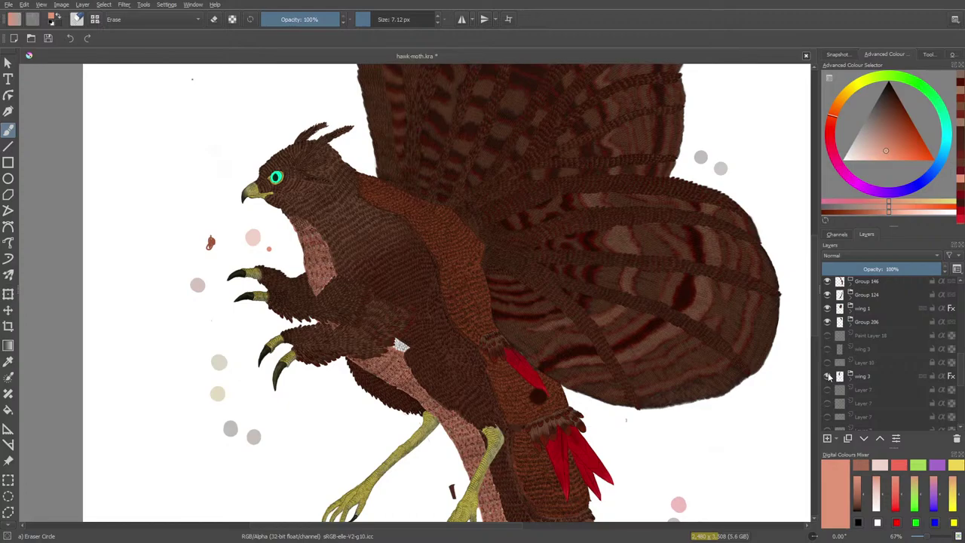
{"action": "left_click", "coordinate": [829, 376]}
{"action": "left_click", "coordinate": [829, 376]}
Step: Toggle Group 206, wing 1, Group 124 and Group 146 one after another to check each for stray marks
{"action": "left_click", "coordinate": [828, 322]}
{"action": "left_click", "coordinate": [829, 322]}
{"action": "left_click", "coordinate": [828, 309]}
{"action": "left_click", "coordinate": [828, 308]}
{"action": "left_click", "coordinate": [829, 295]}
{"action": "left_click", "coordinate": [828, 295]}
{"action": "left_click", "coordinate": [828, 282]}
{"action": "left_click", "coordinate": [828, 282]}
Step: Recheck the wing 1 group and Groups 206, 124 and 146 by hiding and showing each once more
{"action": "left_click", "coordinate": [828, 309]}
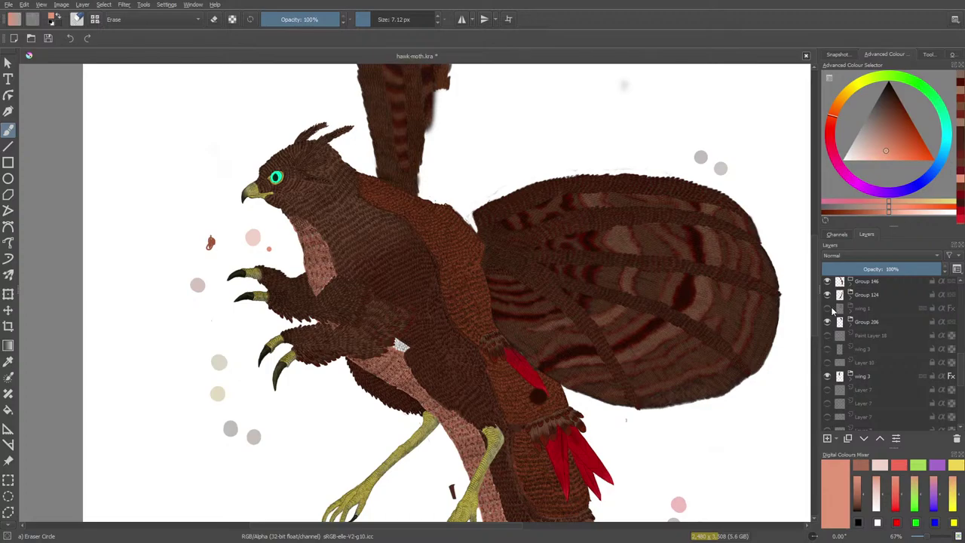
{"action": "left_click", "coordinate": [828, 308]}
{"action": "left_click", "coordinate": [829, 321]}
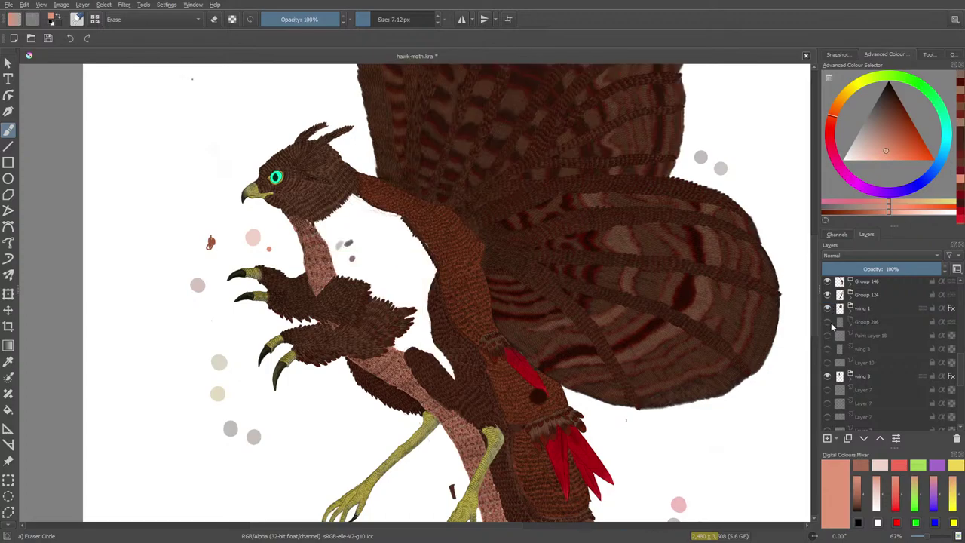
{"action": "left_click", "coordinate": [829, 321]}
{"action": "left_click", "coordinate": [828, 295]}
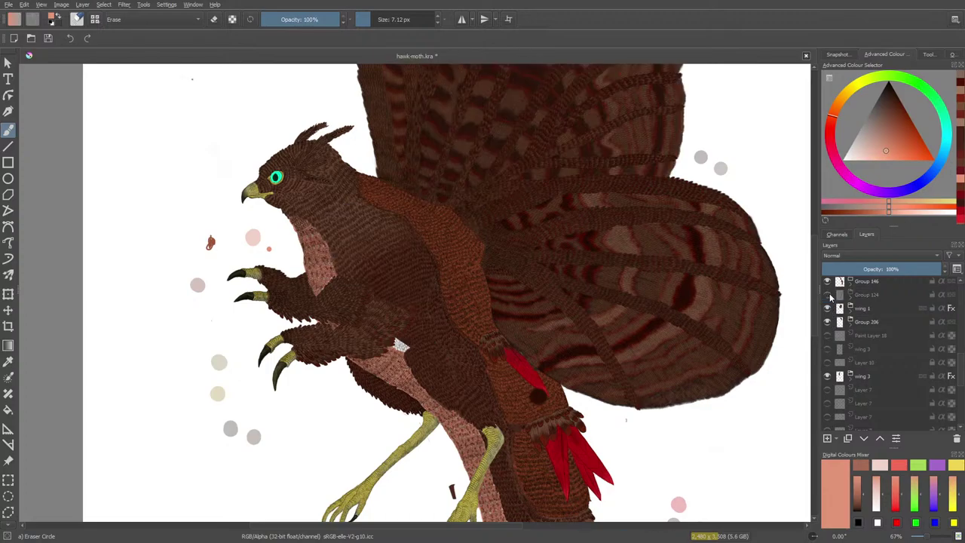
{"action": "left_click", "coordinate": [828, 294]}
{"action": "left_click", "coordinate": [828, 281]}
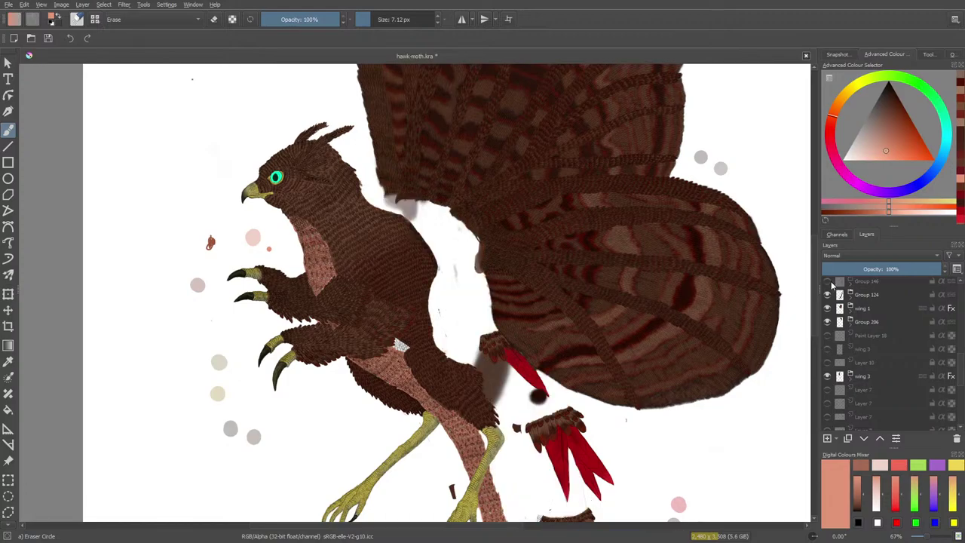
{"action": "left_click", "coordinate": [828, 281]}
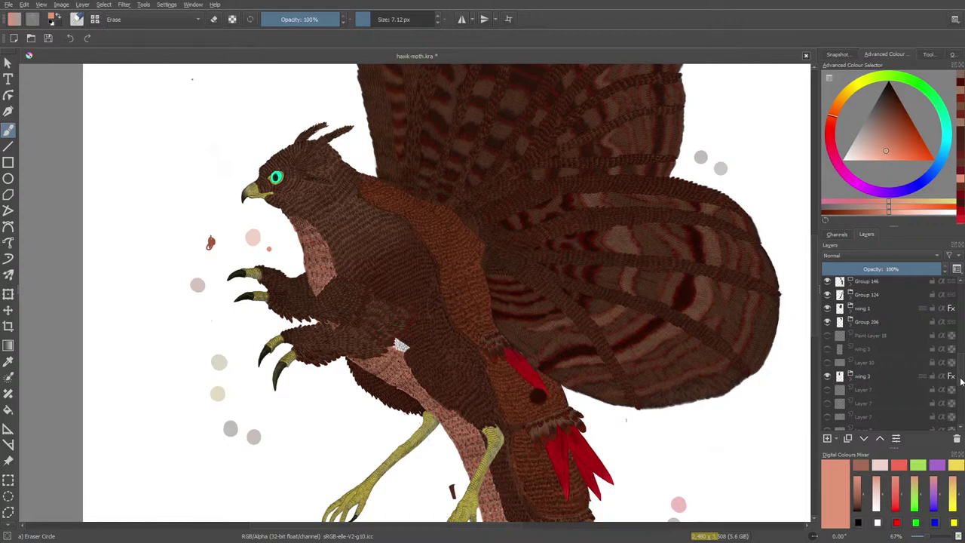
Step: Toggle the tail and wing 2 groups to check the tail and lower wing for stray marks
{"action": "left_click_drag", "start_coordinate": [961, 375], "coordinate": [955, 345]}
{"action": "left_click", "coordinate": [828, 385]}
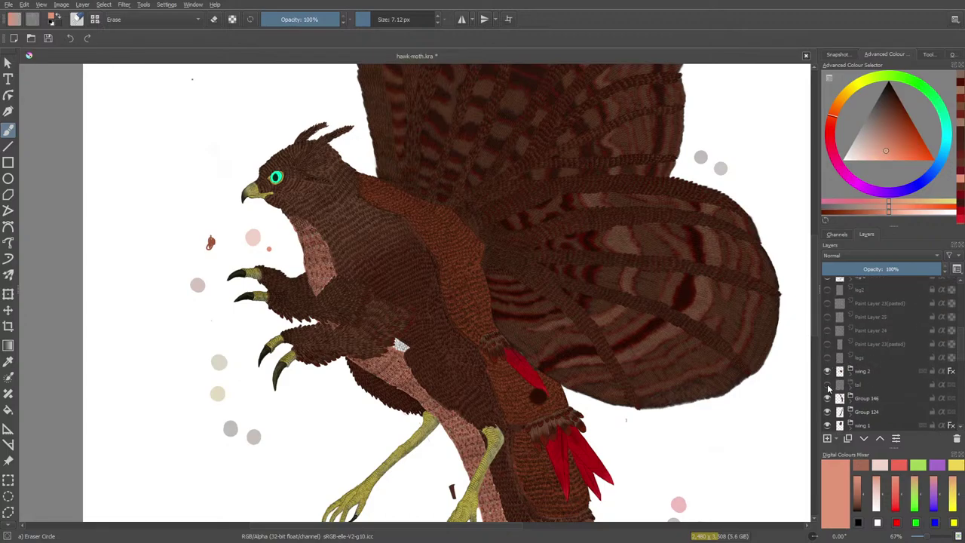
{"action": "left_click", "coordinate": [828, 386]}
{"action": "left_click", "coordinate": [828, 371]}
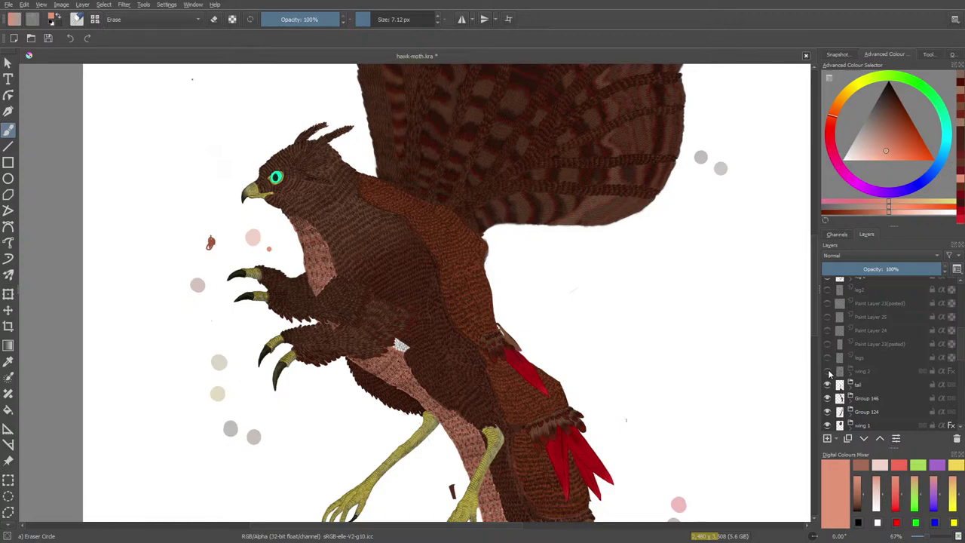
{"action": "left_click", "coordinate": [827, 371]}
{"action": "left_click", "coordinate": [828, 371]}
{"action": "left_click", "coordinate": [827, 371]}
Step: Expand the wing 2 group and toggle its Group 93 and Paint Layer 17 to check their contents
{"action": "left_click", "coordinate": [840, 371]}
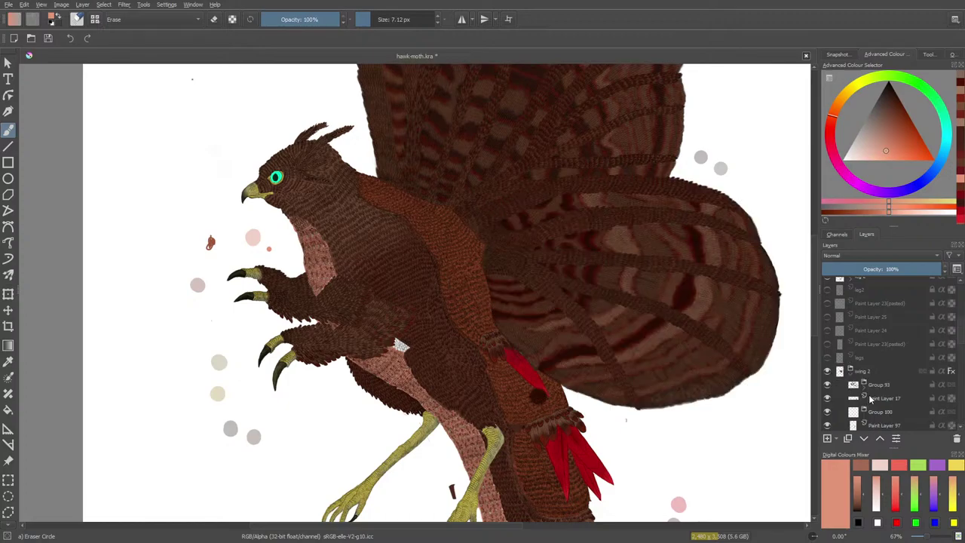
{"action": "mouse_move", "coordinate": [962, 334]}
{"action": "left_mouse_down"}
{"action": "mouse_move", "coordinate": [963, 360]}
{"action": "mouse_move", "coordinate": [963, 341]}
{"action": "left_mouse_up"}
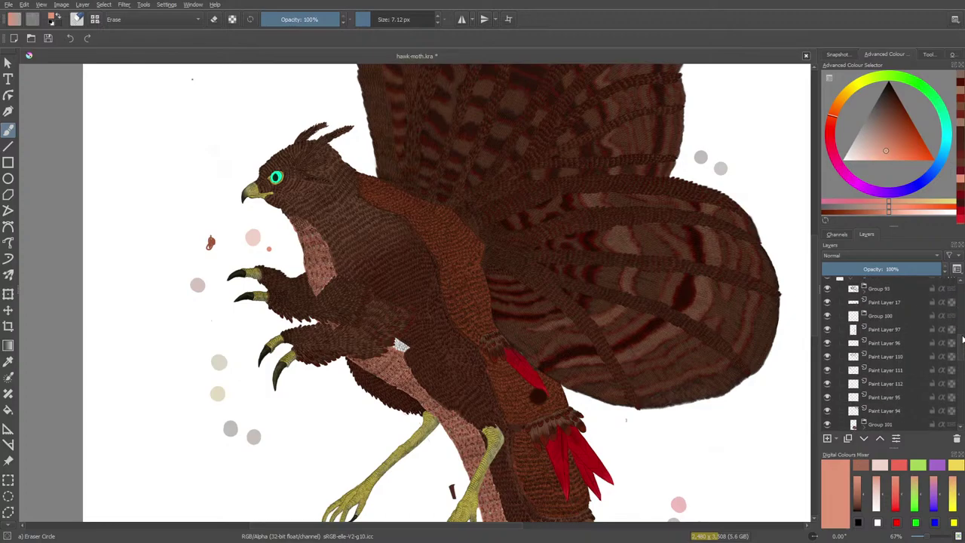
{"action": "left_click", "coordinate": [827, 290]}
{"action": "left_click", "coordinate": [828, 290]}
{"action": "left_click", "coordinate": [827, 303]}
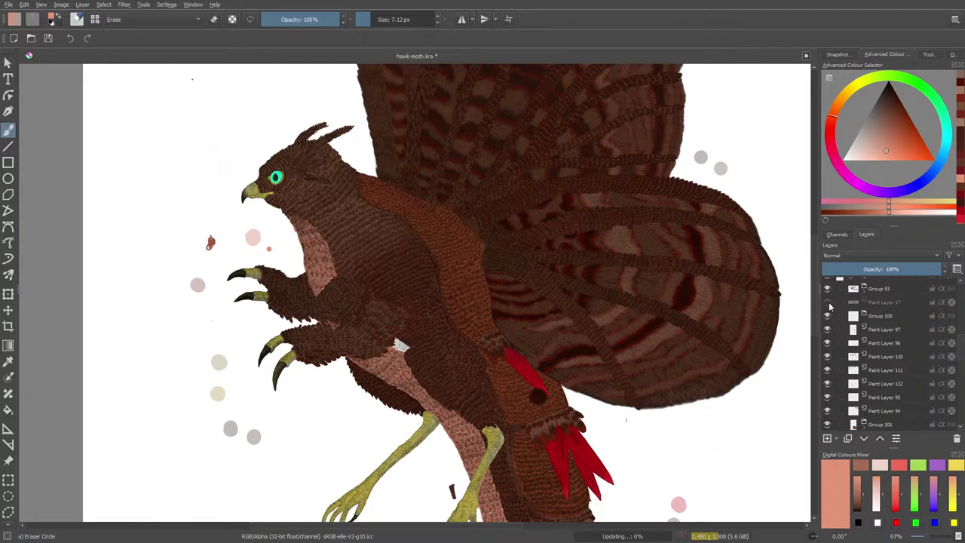
{"action": "left_click", "coordinate": [828, 302]}
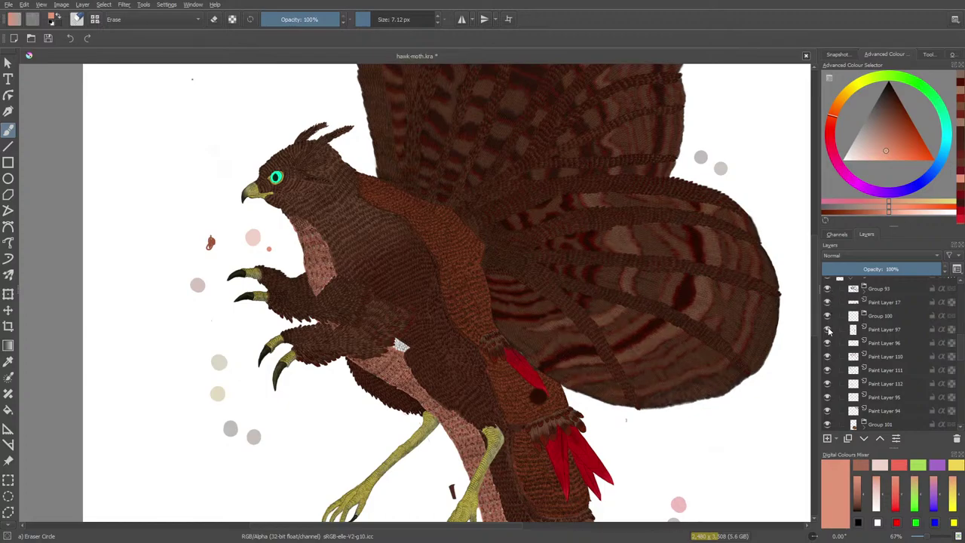
Step: Toggle Paint Layers 97, 96, 110 and 111 in the wing 2 group to check each for stray marks
{"action": "left_click", "coordinate": [827, 330]}
{"action": "left_click", "coordinate": [828, 330]}
{"action": "left_click", "coordinate": [828, 343]}
{"action": "left_click", "coordinate": [828, 346]}
{"action": "left_click", "coordinate": [828, 357]}
{"action": "left_click", "coordinate": [828, 356]}
{"action": "left_click", "coordinate": [828, 370]}
{"action": "left_click", "coordinate": [828, 370]}
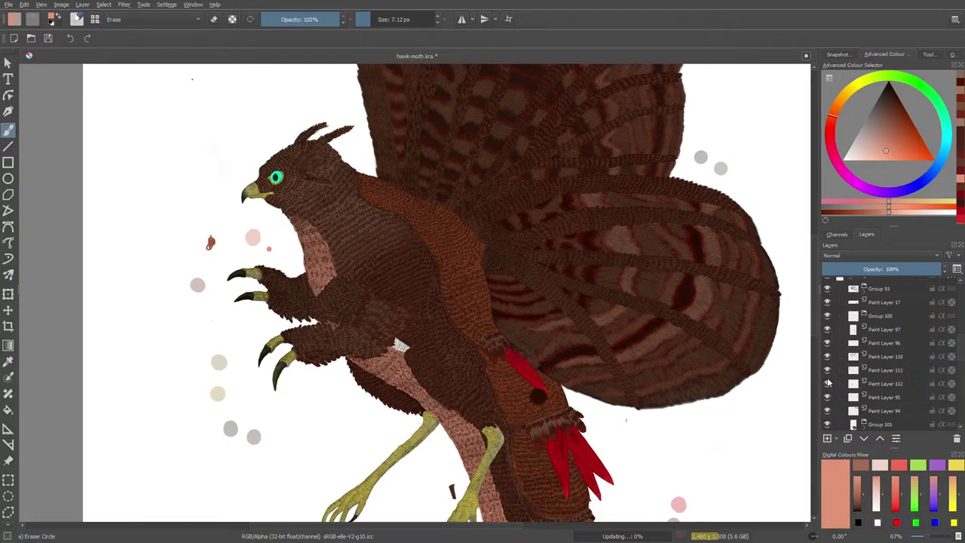
Step: Toggle Paint Layers 112, 95 and 94 and Group 101 to see which part of the lower wing each holds
{"action": "left_click", "coordinate": [828, 384]}
{"action": "left_click", "coordinate": [828, 384]}
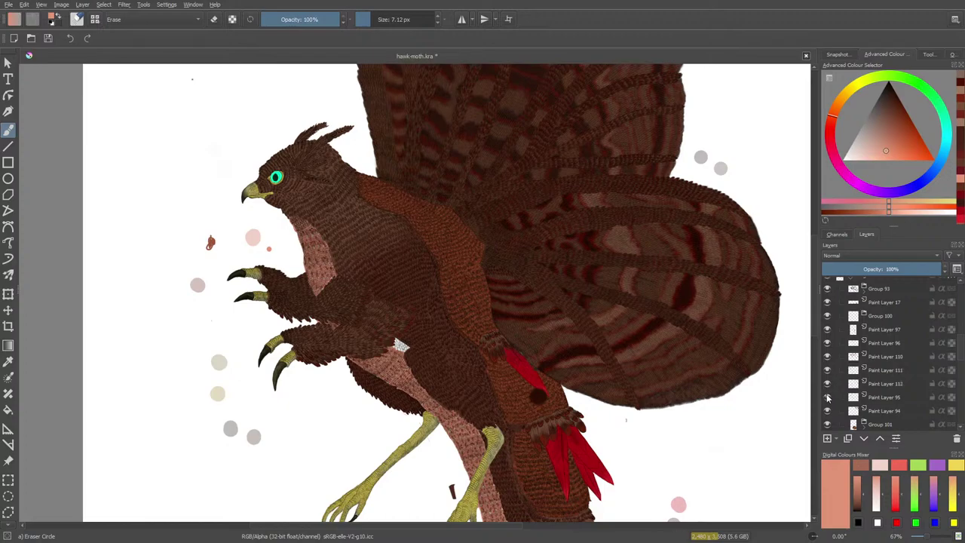
{"action": "left_click", "coordinate": [827, 397]}
{"action": "left_click", "coordinate": [832, 396]}
{"action": "left_click", "coordinate": [828, 411]}
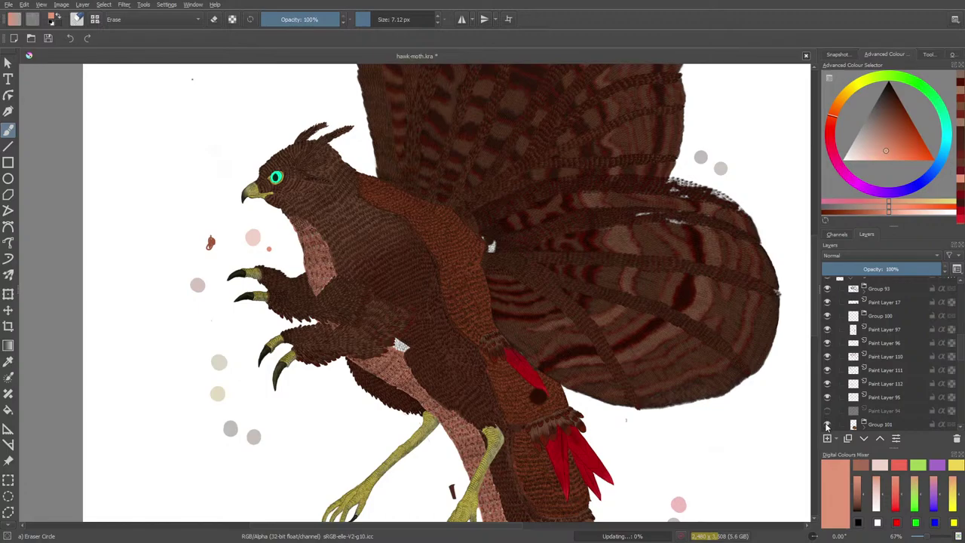
{"action": "left_click", "coordinate": [828, 411]}
{"action": "left_click", "coordinate": [827, 424]}
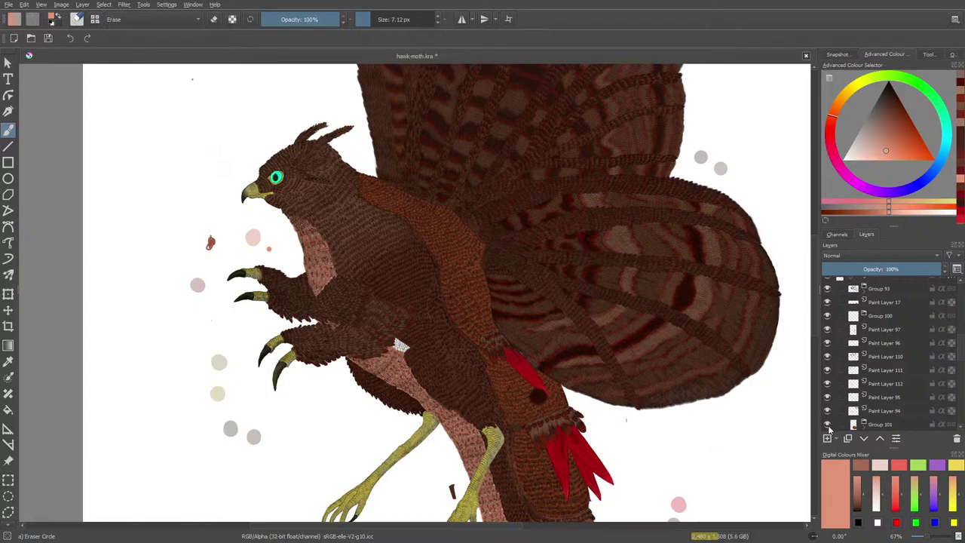
{"action": "left_click", "coordinate": [827, 425]}
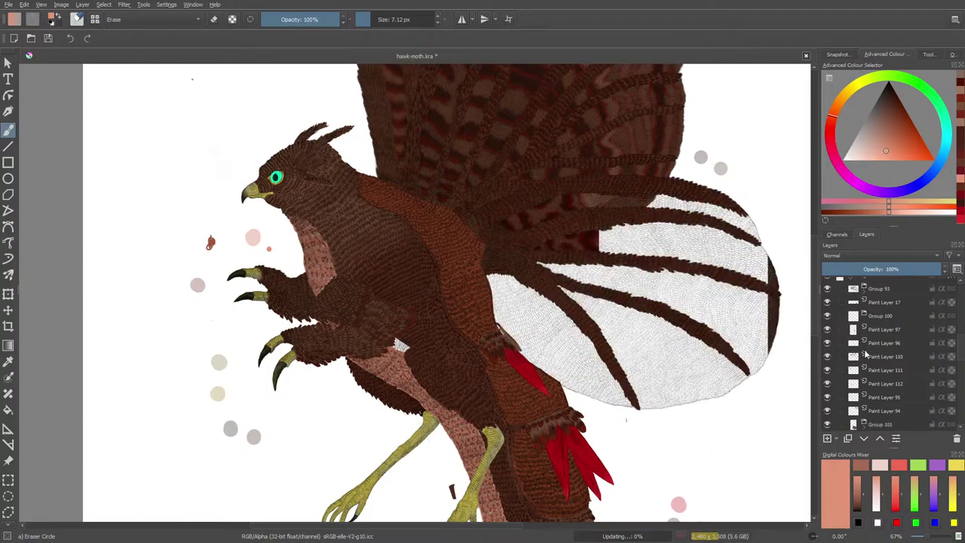
Step: Identify Paint Layer 103 in Group 101 as holding the dark spot over the tail, and erase the spot with a 25.64 px eraser
{"action": "scroll", "coordinate": [959, 367], "scroll_direction": "down", "scroll_amount": 2}
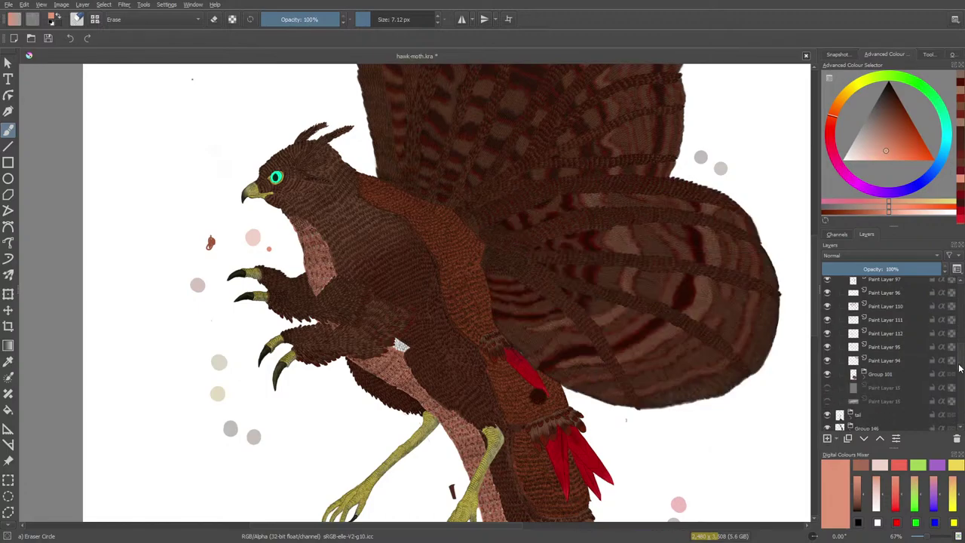
{"action": "left_click", "coordinate": [864, 374]}
{"action": "scroll", "coordinate": [848, 387], "scroll_direction": "down", "scroll_amount": 3}
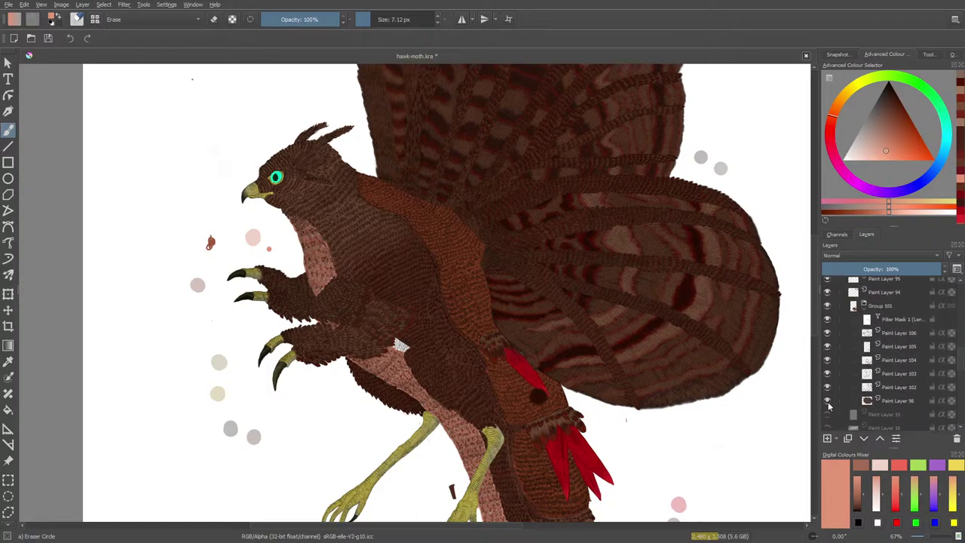
{"action": "left_click", "coordinate": [828, 402]}
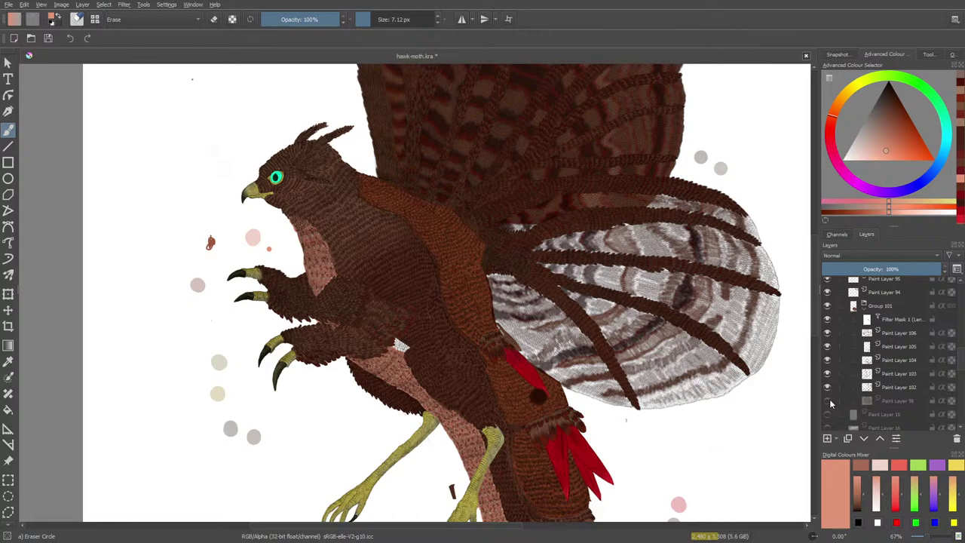
{"action": "left_click", "coordinate": [828, 402]}
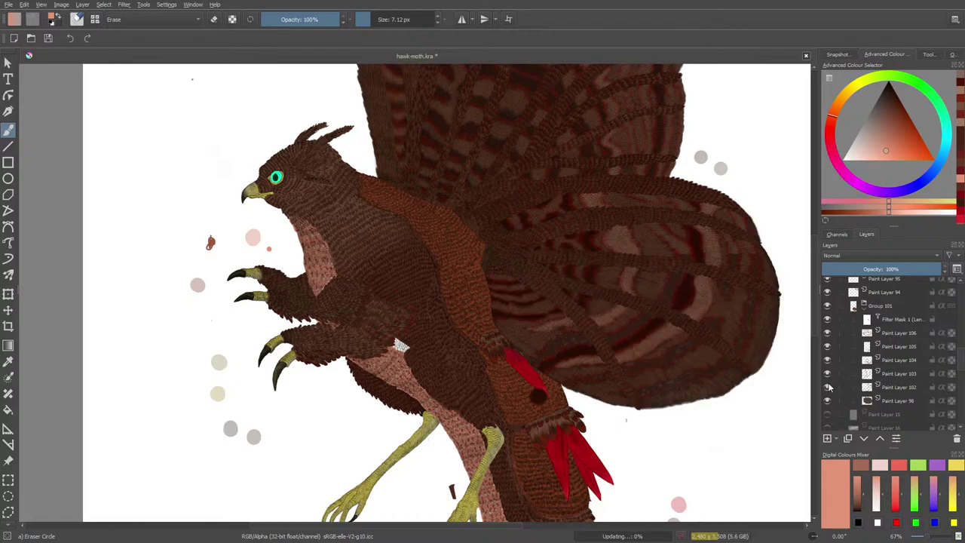
{"action": "left_click", "coordinate": [828, 375]}
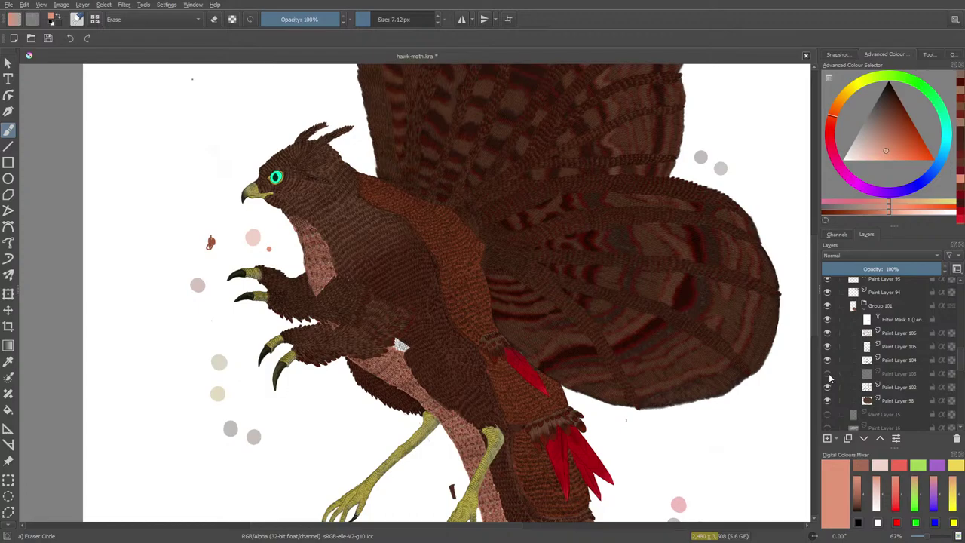
{"action": "left_click", "coordinate": [829, 374]}
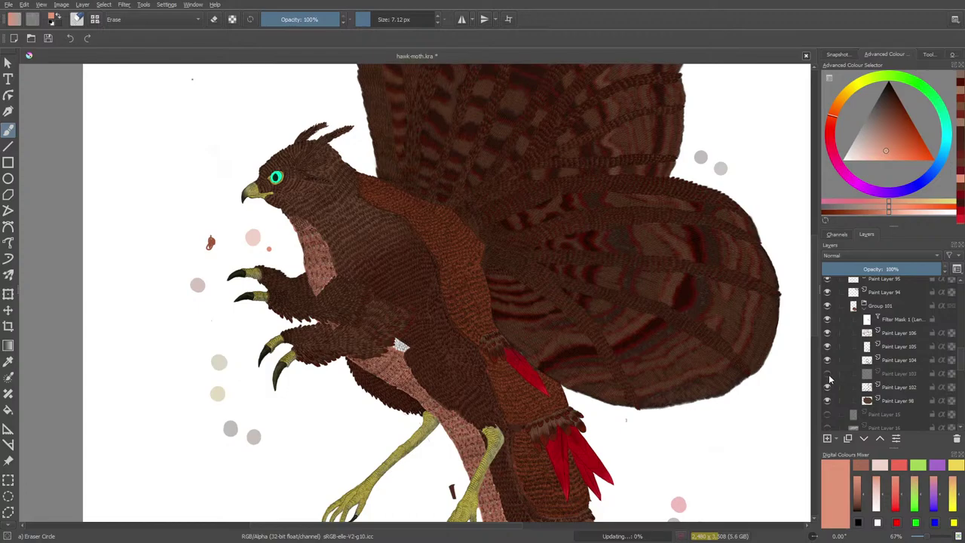
{"action": "left_click", "coordinate": [887, 372]}
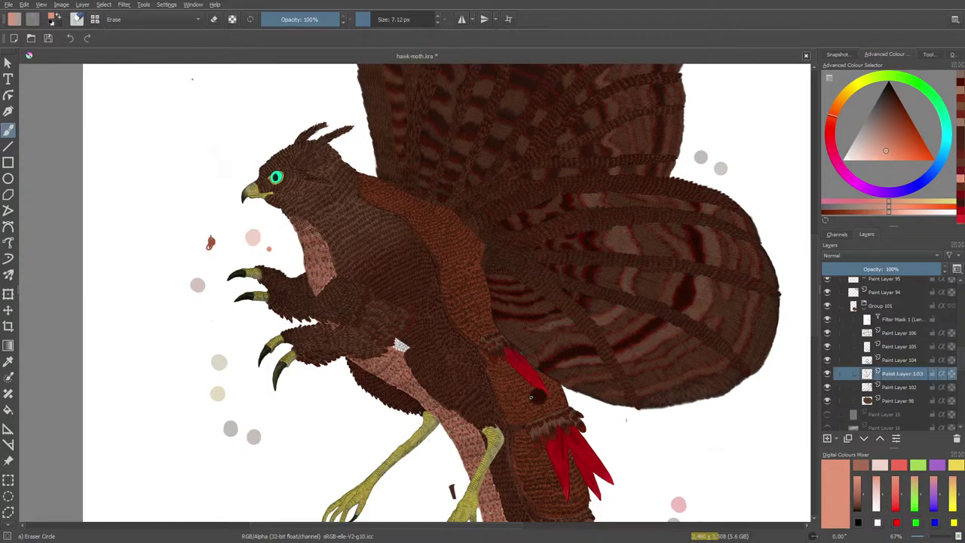
{"action": "left_click", "coordinate": [375, 19]}
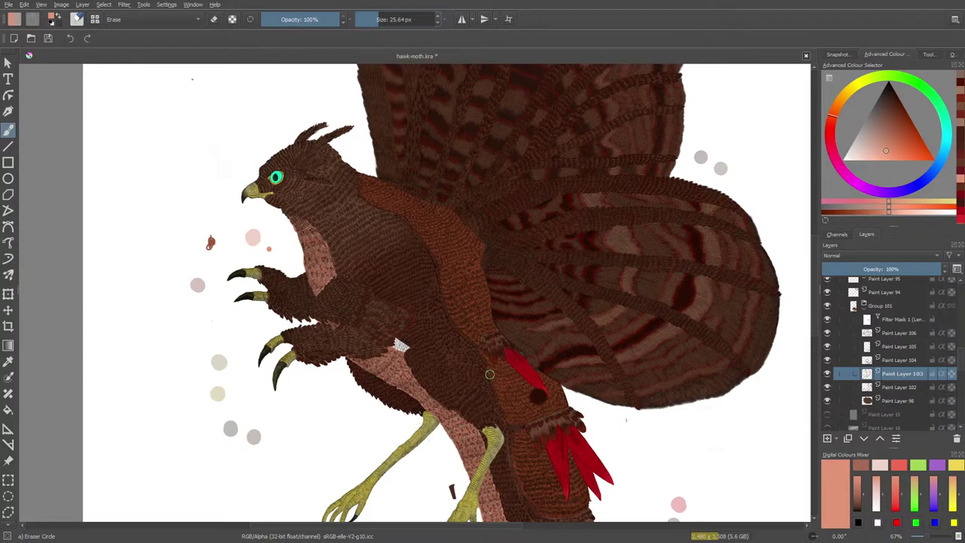
{"action": "mouse_move", "coordinate": [532, 420]}
{"action": "left_mouse_down"}
{"action": "mouse_move", "coordinate": [533, 400]}
{"action": "mouse_move", "coordinate": [543, 398]}
{"action": "mouse_move", "coordinate": [533, 386]}
{"action": "left_mouse_up"}
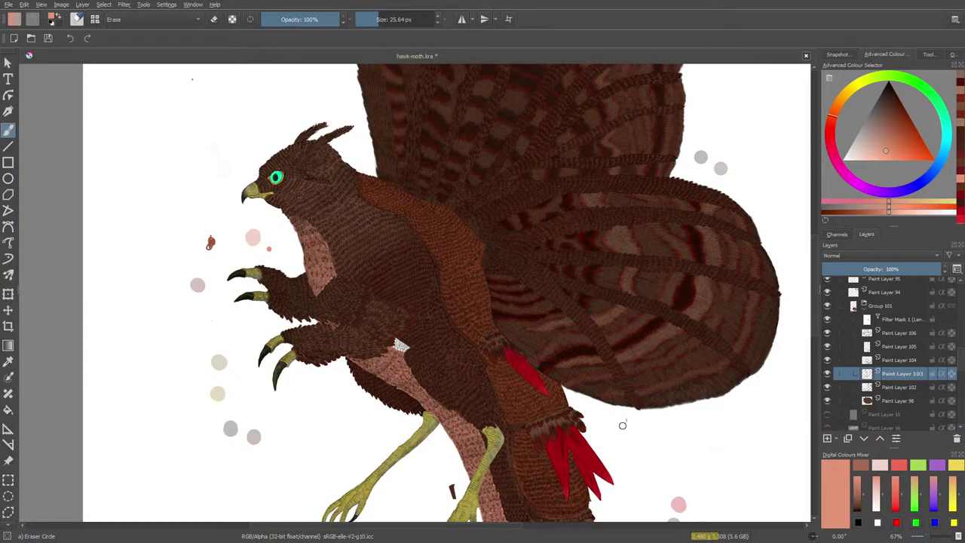
{"action": "left_click", "coordinate": [864, 306]}
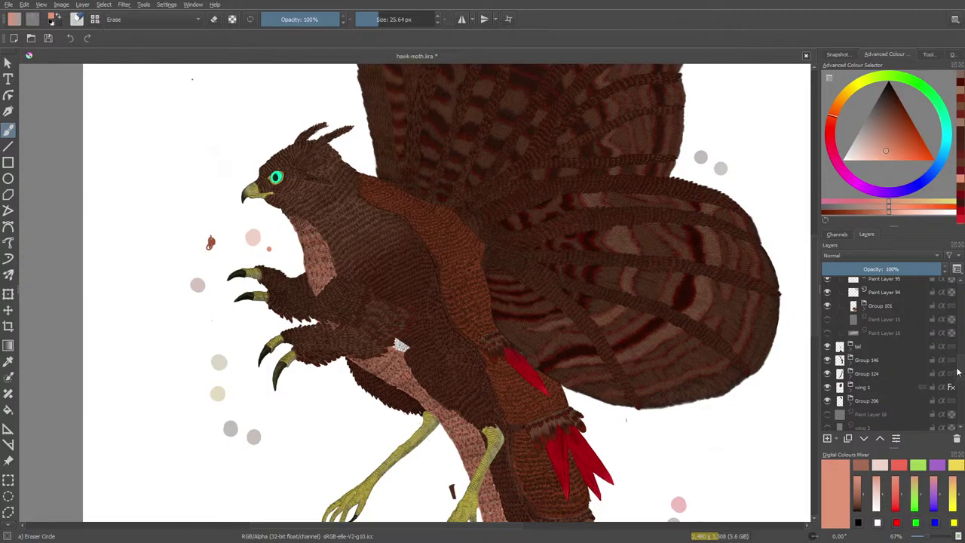
Step: Collapse the wing 2 group and toggle the visibility of the wing, tail and body groups to look for the remaining stray marks
{"action": "left_click_drag", "start_coordinate": [960, 373], "coordinate": [961, 341]}
{"action": "scroll", "coordinate": [848, 329], "scroll_direction": "up", "scroll_amount": 1}
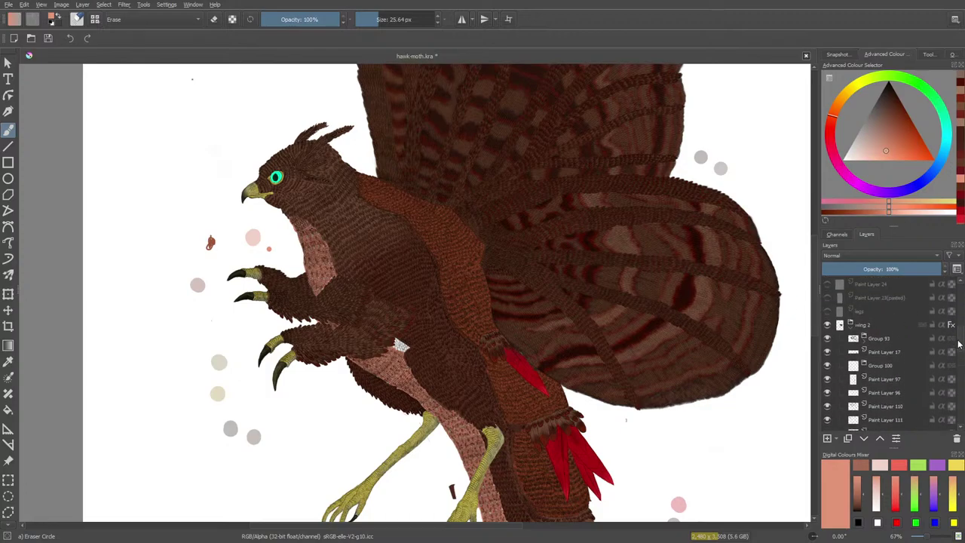
{"action": "left_click", "coordinate": [841, 329]}
{"action": "left_click", "coordinate": [828, 328]}
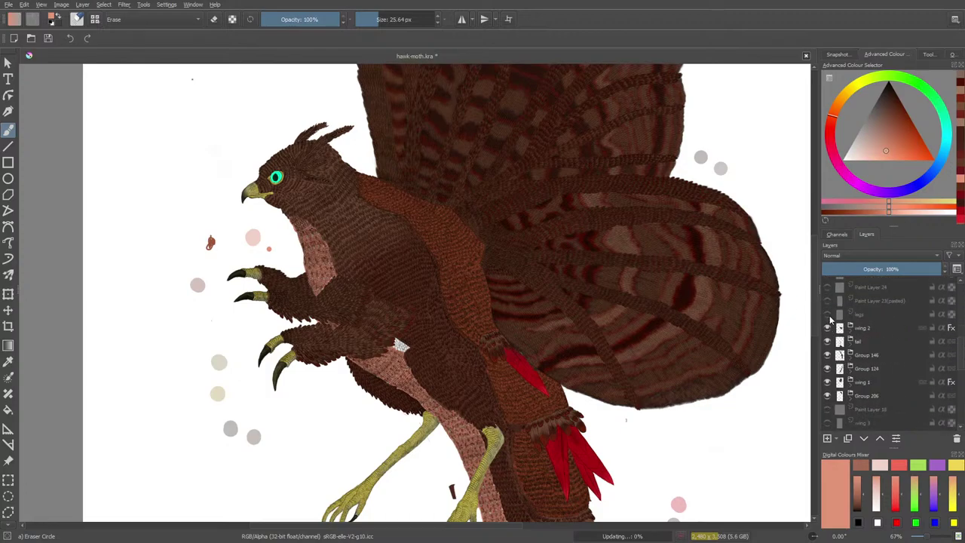
{"action": "left_click", "coordinate": [828, 329]}
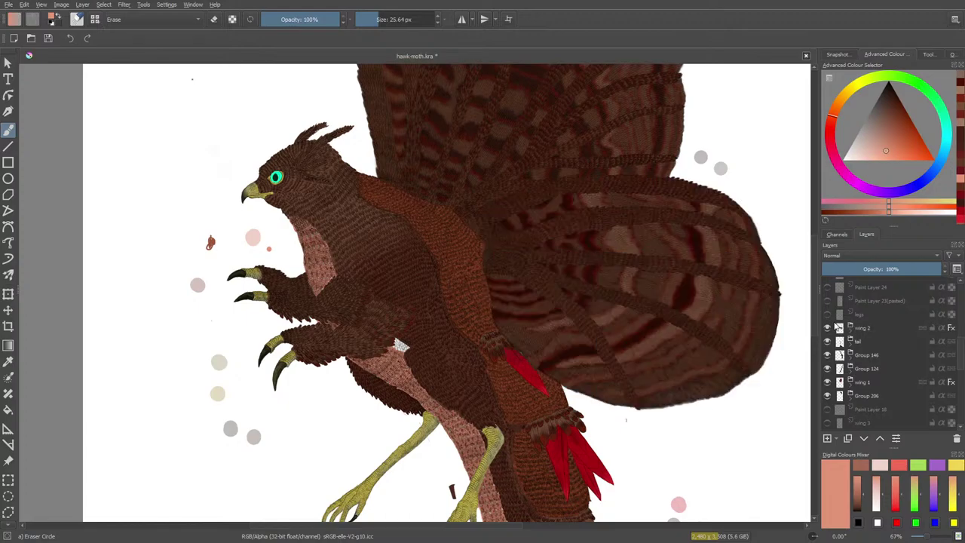
{"action": "left_click", "coordinate": [828, 341]}
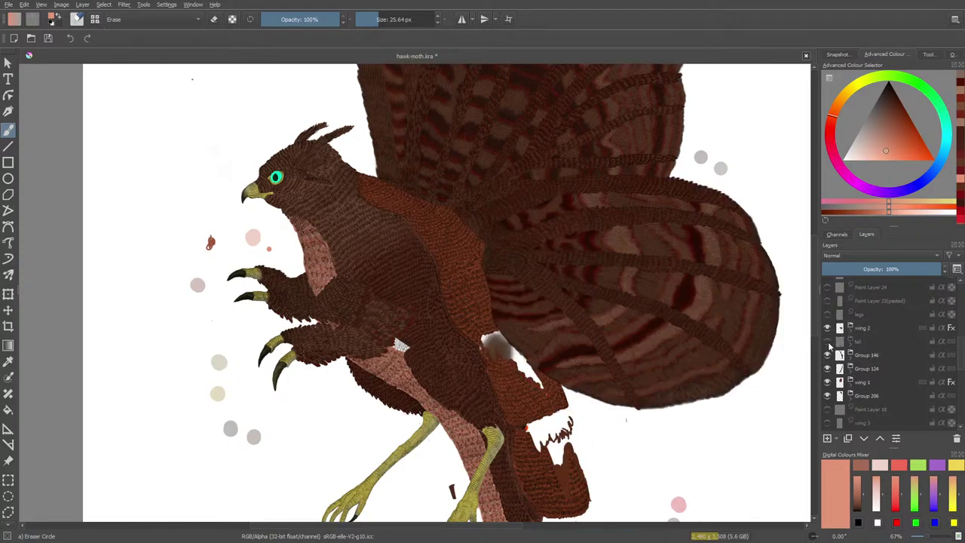
{"action": "left_click", "coordinate": [828, 342]}
{"action": "left_click", "coordinate": [828, 368]}
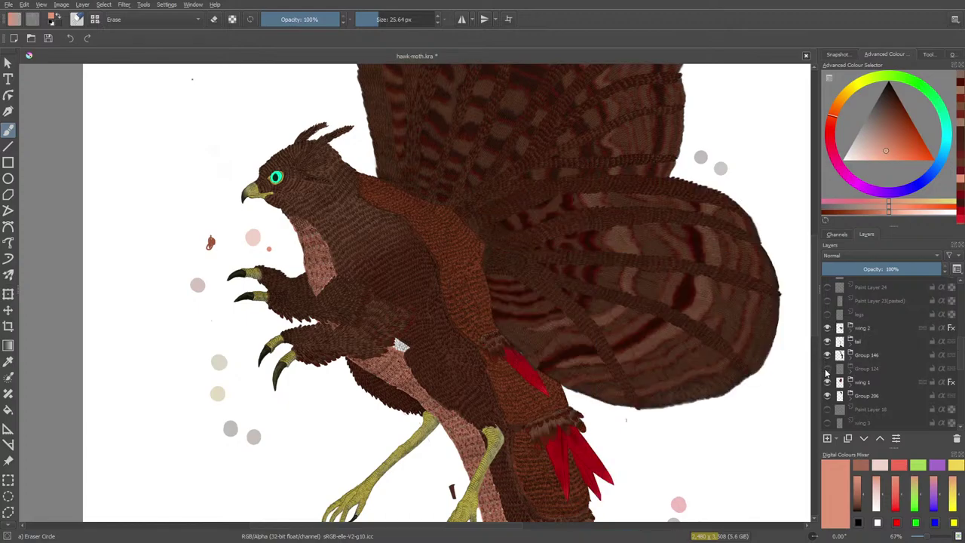
{"action": "left_click", "coordinate": [828, 369]}
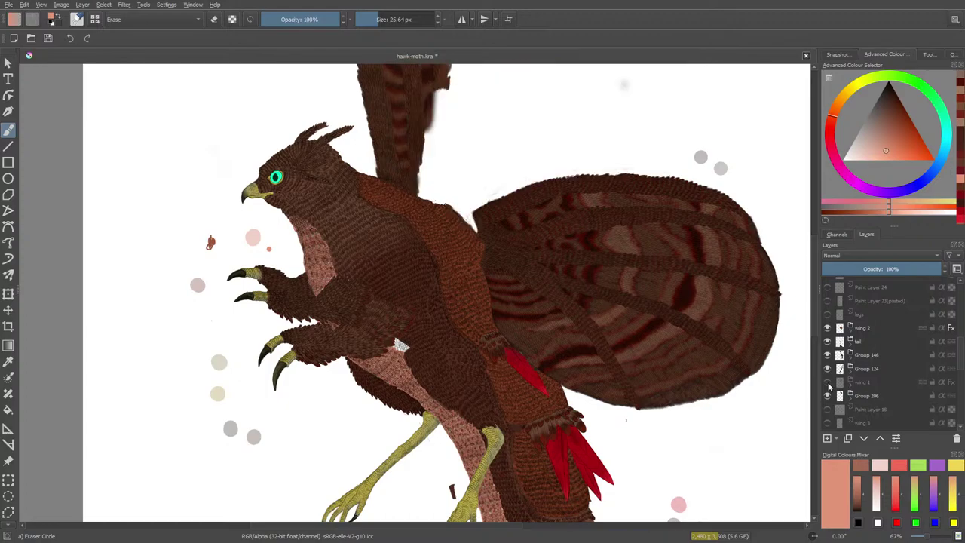
{"action": "left_click", "coordinate": [827, 396]}
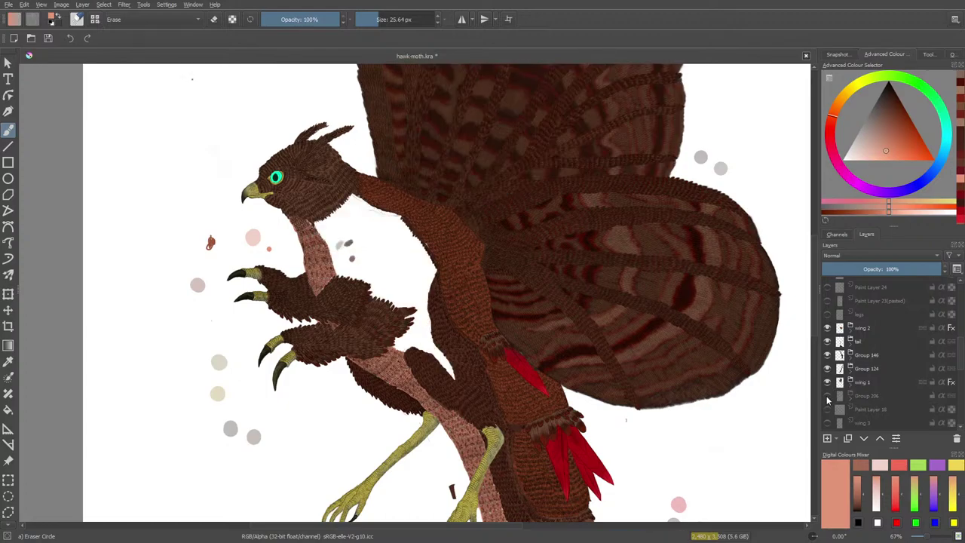
Step: Toggle the visibility of leg 2 and Group 62 to check which group contains the stray marks around the bird
{"action": "scroll", "coordinate": [950, 347], "scroll_direction": "up", "scroll_amount": 5}
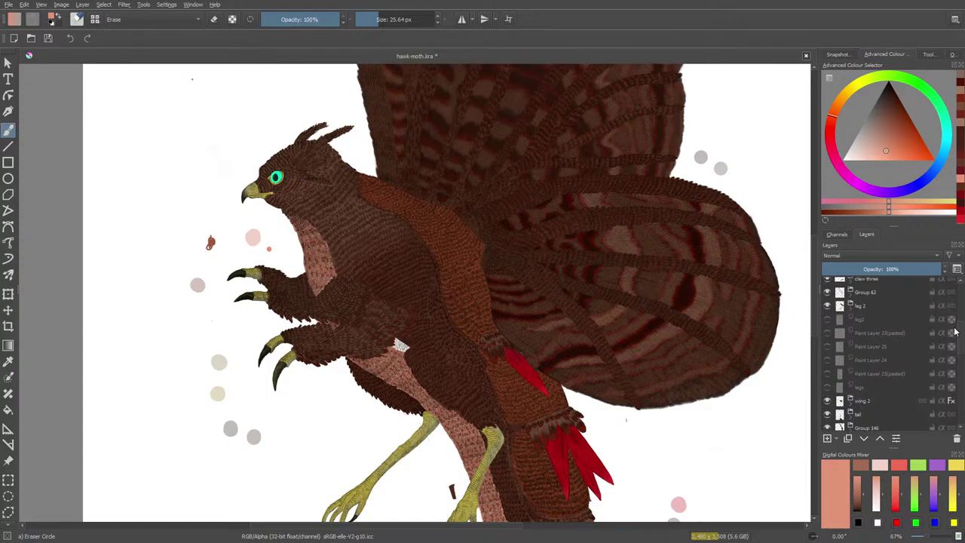
{"action": "left_click", "coordinate": [827, 339]}
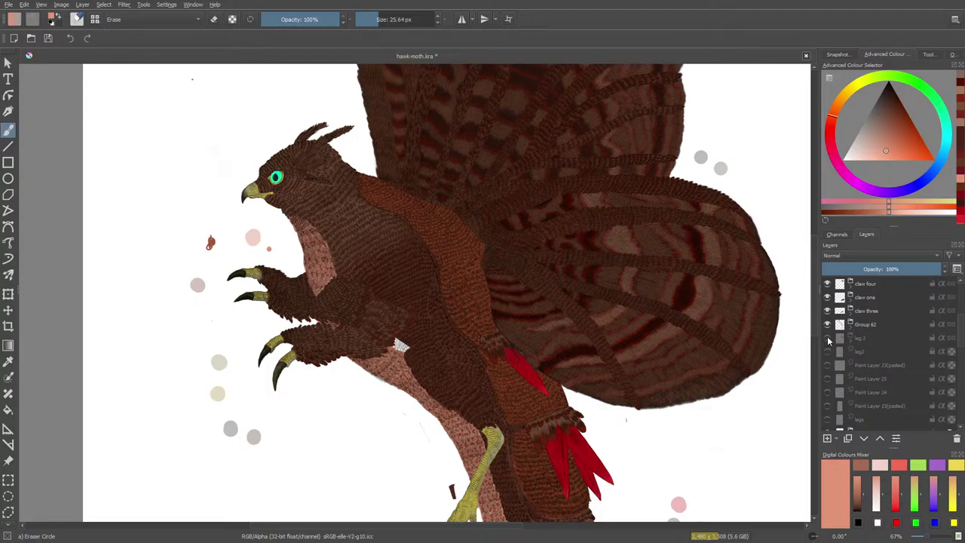
{"action": "left_click", "coordinate": [828, 338]}
{"action": "left_click", "coordinate": [827, 325]}
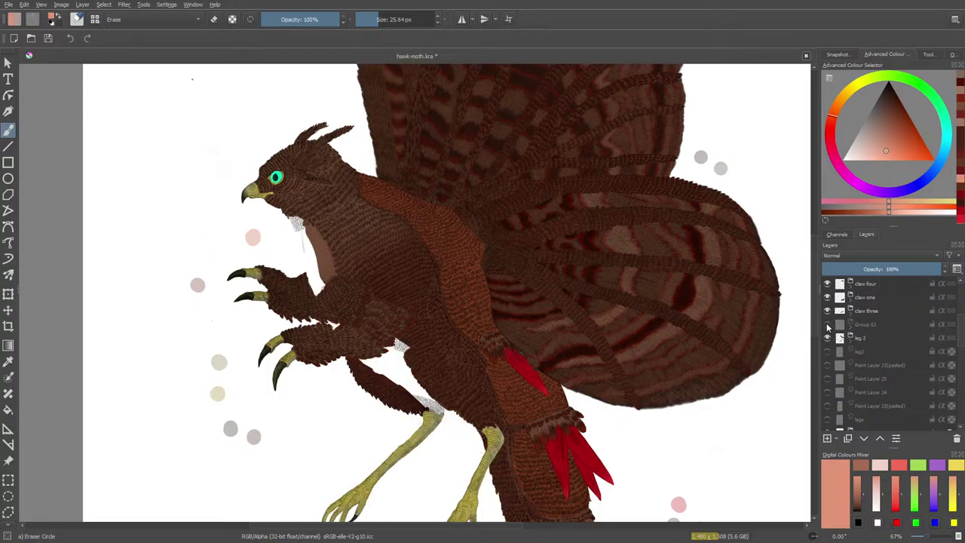
{"action": "left_click", "coordinate": [827, 325]}
{"action": "left_click", "coordinate": [827, 325]}
{"action": "left_click", "coordinate": [828, 325]}
Step: Check the layers inside Group 62 and erase the stray brown mark in front of the bird's chest from Paint Layer 189
{"action": "left_click", "coordinate": [850, 325]}
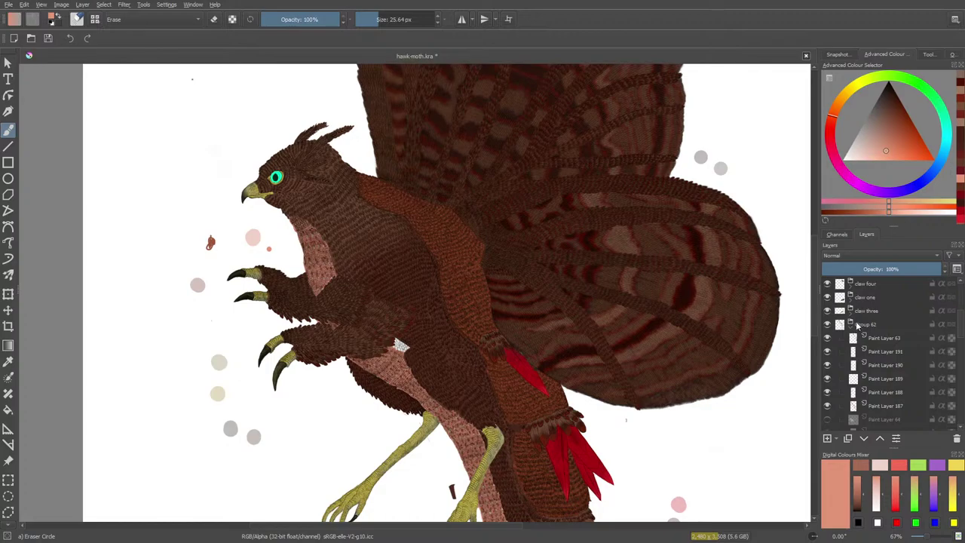
{"action": "left_click", "coordinate": [827, 406]}
{"action": "left_click", "coordinate": [828, 406]}
{"action": "left_click", "coordinate": [827, 379]}
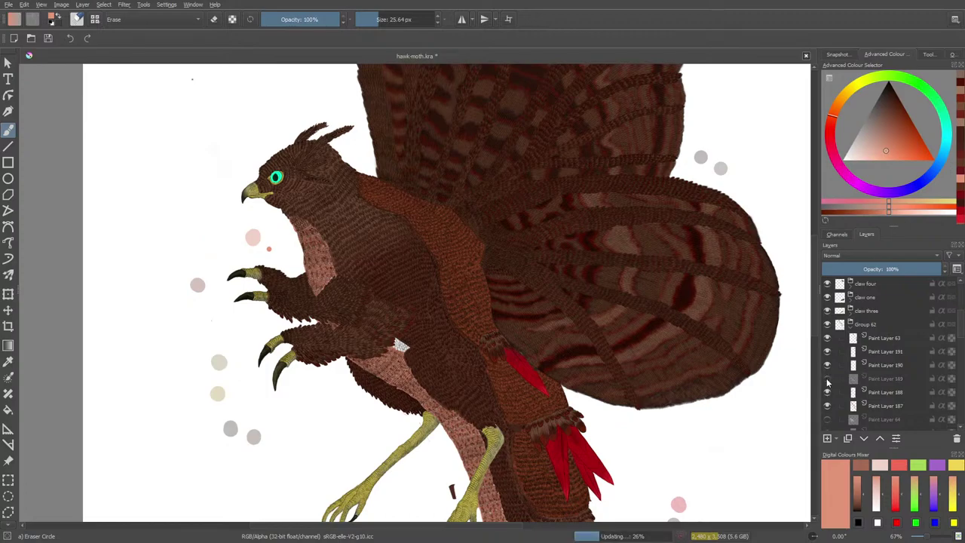
{"action": "left_click", "coordinate": [827, 378]}
{"action": "left_click", "coordinate": [873, 379]}
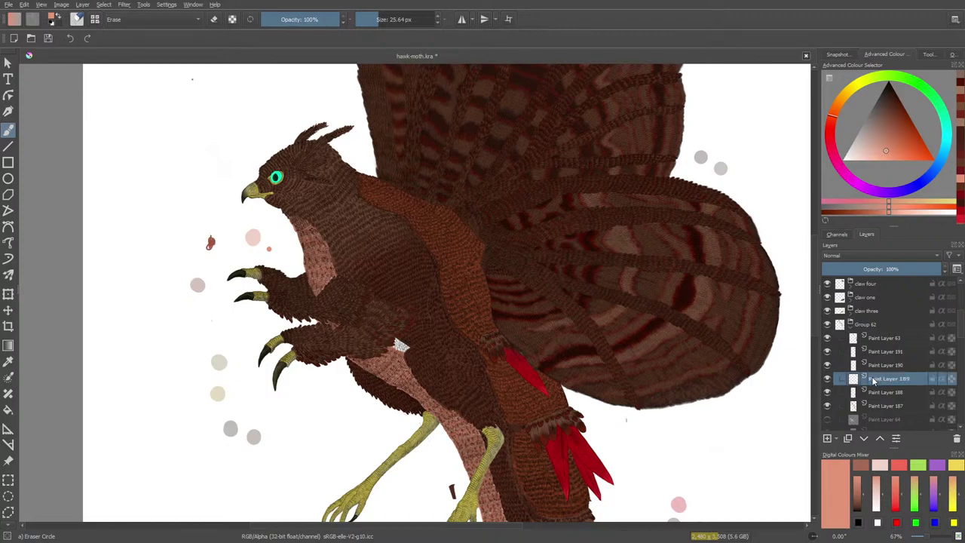
{"action": "middle_click", "coordinate": [620, 413]}
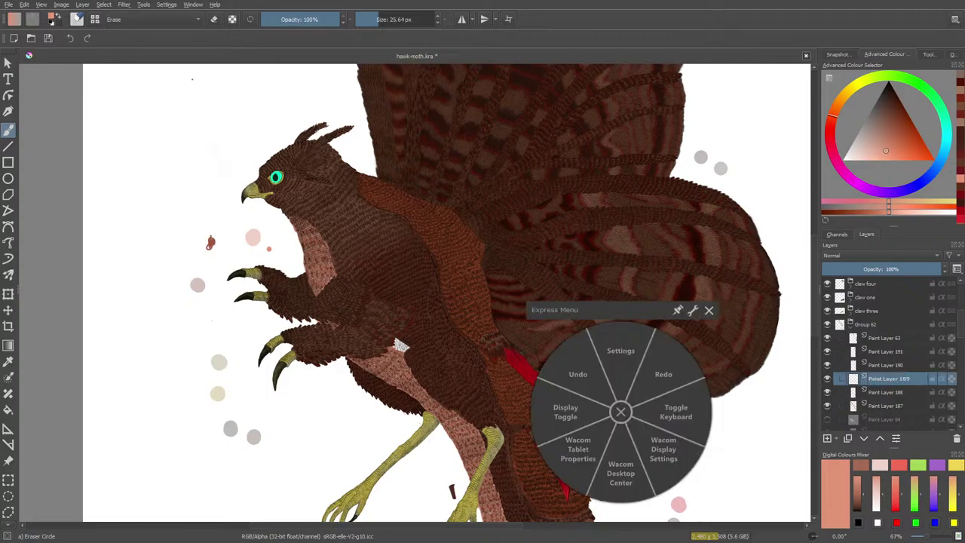
{"action": "left_click", "coordinate": [623, 415]}
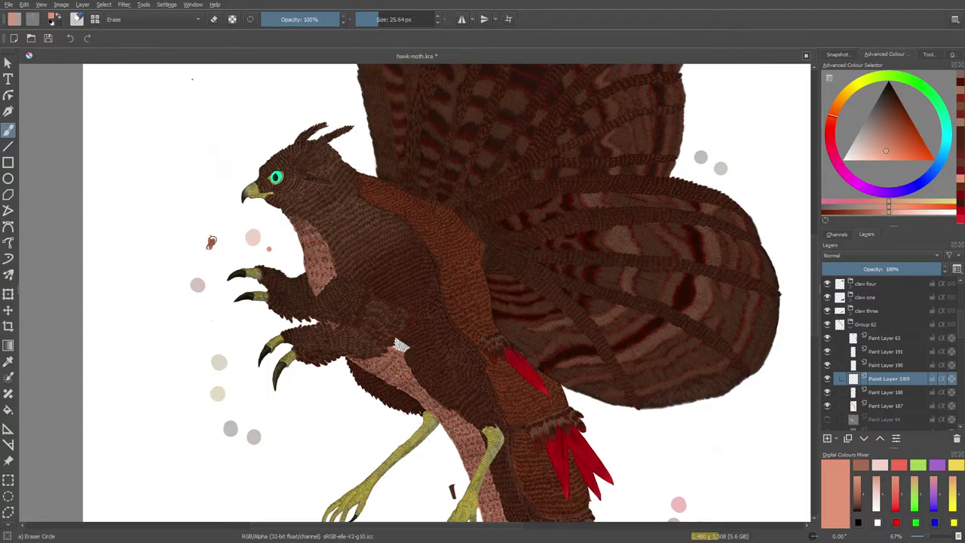
{"action": "left_click", "coordinate": [211, 241]}
{"action": "left_click", "coordinate": [850, 324]}
Step: Erase the small pink dot beside the pale pink swatch from Paint Layer 187 in Group 62, and collapse the group
{"action": "left_click", "coordinate": [827, 324]}
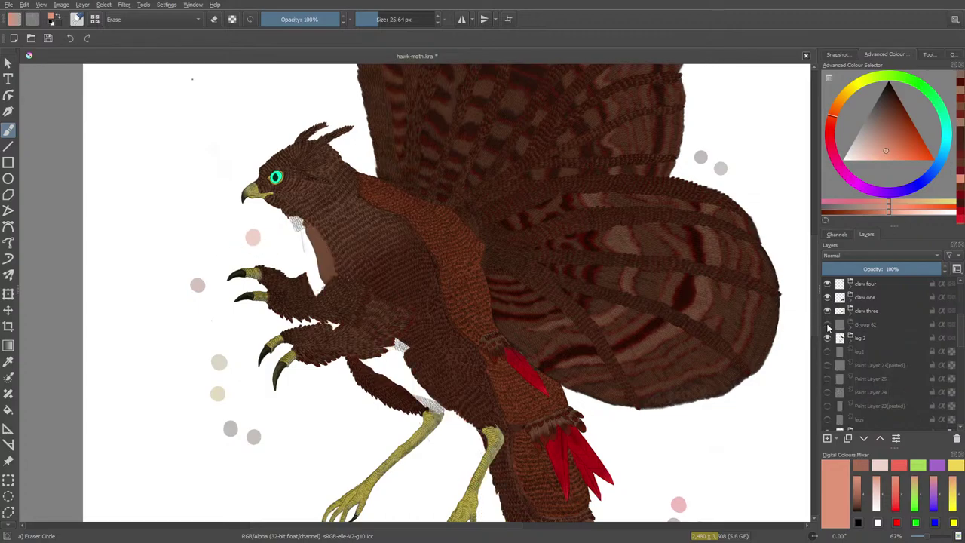
{"action": "left_click", "coordinate": [827, 325]}
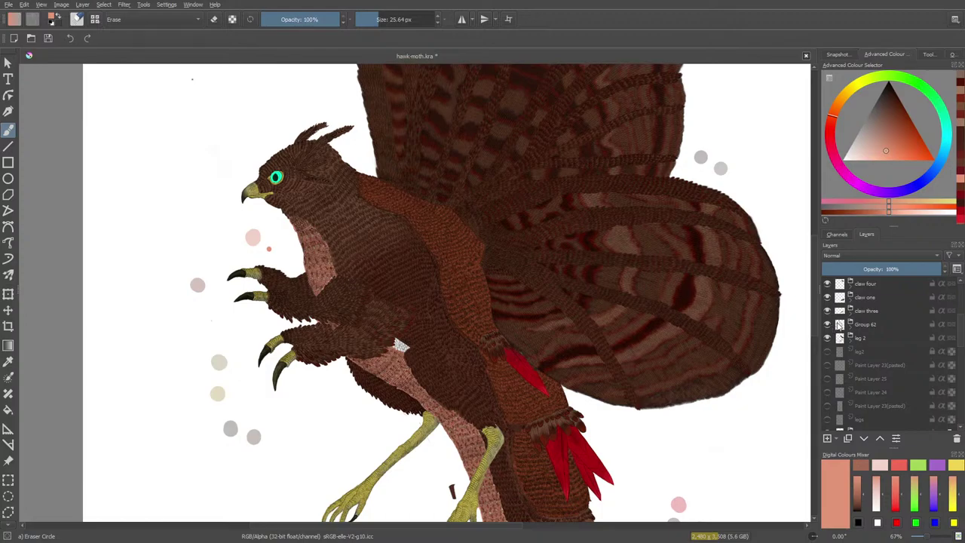
{"action": "left_click", "coordinate": [850, 324]}
{"action": "left_click", "coordinate": [873, 408]}
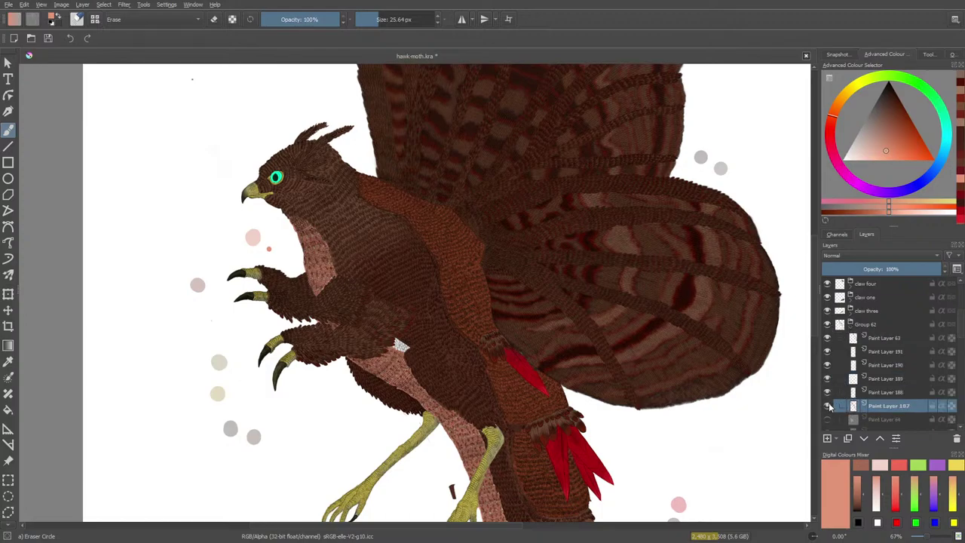
{"action": "left_click", "coordinate": [828, 407]}
{"action": "left_click", "coordinate": [269, 248]}
{"action": "left_click", "coordinate": [854, 325]}
{"action": "left_click", "coordinate": [855, 325]}
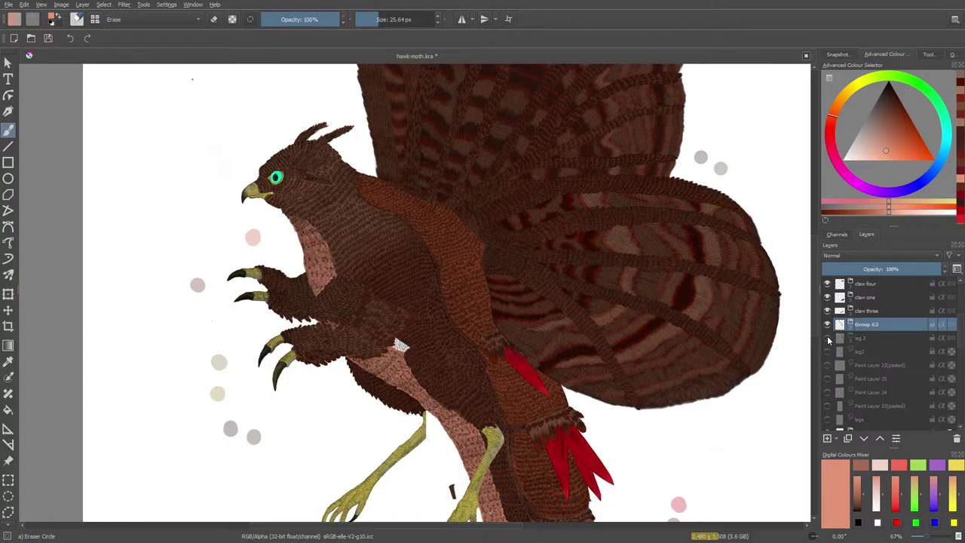
Step: Toggle leg 2 and Group 62 off and on to check which one holds the dark mark between the legs
{"action": "left_click", "coordinate": [827, 337]}
{"action": "left_click", "coordinate": [827, 337]}
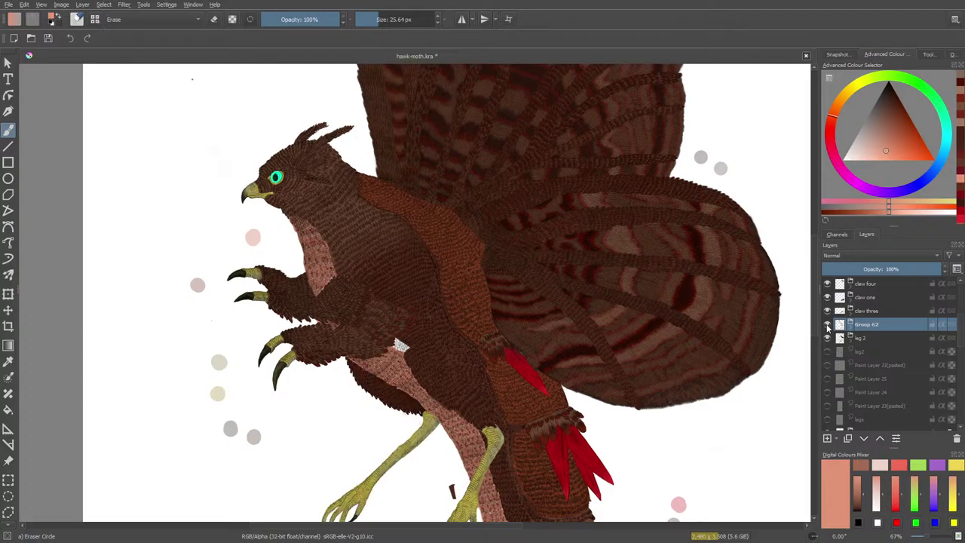
{"action": "left_click", "coordinate": [827, 325]}
{"action": "left_click", "coordinate": [828, 325]}
Step: Toggle each visible layer in Group 62 to locate the dark mark between the legs, and erase it from Paint Layer 187
{"action": "left_click", "coordinate": [851, 325]}
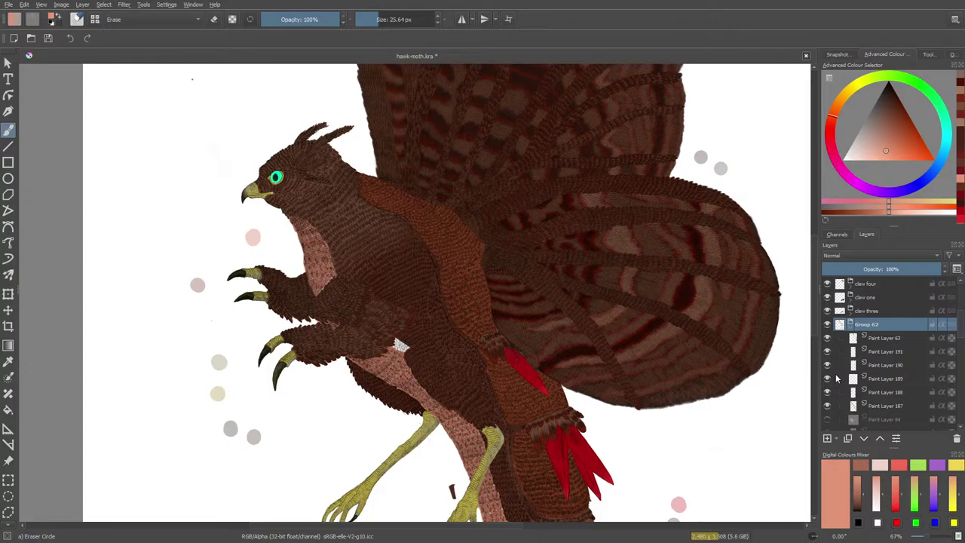
{"action": "left_click", "coordinate": [827, 338]}
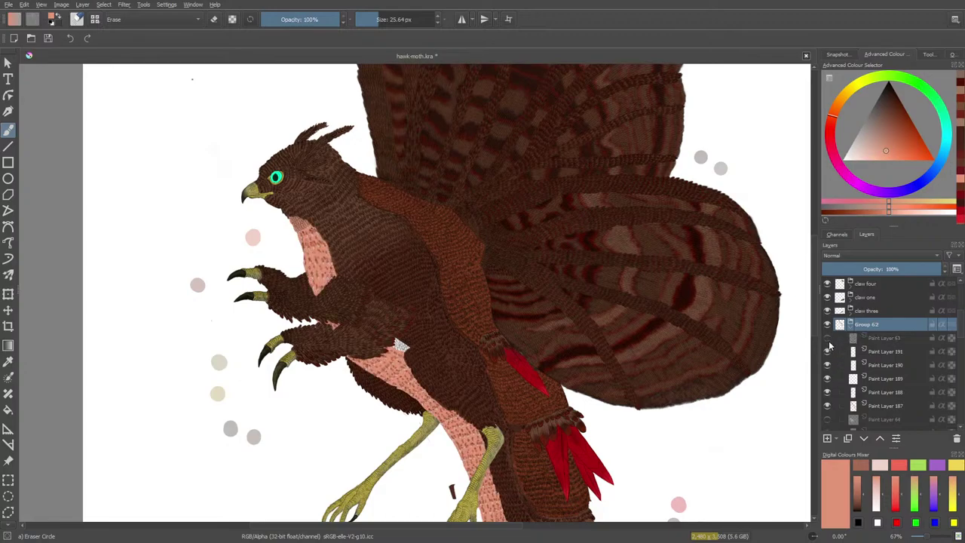
{"action": "left_click", "coordinate": [827, 339]}
{"action": "left_click", "coordinate": [828, 352]}
{"action": "left_click", "coordinate": [827, 352]}
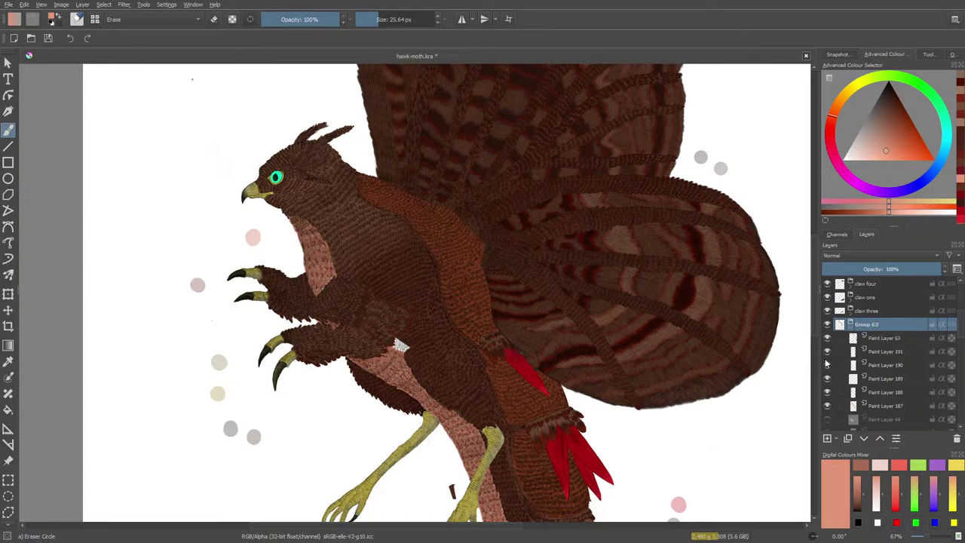
{"action": "left_click", "coordinate": [827, 365]}
{"action": "left_click", "coordinate": [827, 365]}
{"action": "left_click", "coordinate": [827, 379]}
{"action": "left_click", "coordinate": [828, 380]}
{"action": "left_click", "coordinate": [828, 393]}
{"action": "left_click", "coordinate": [828, 393]}
{"action": "left_click", "coordinate": [828, 407]}
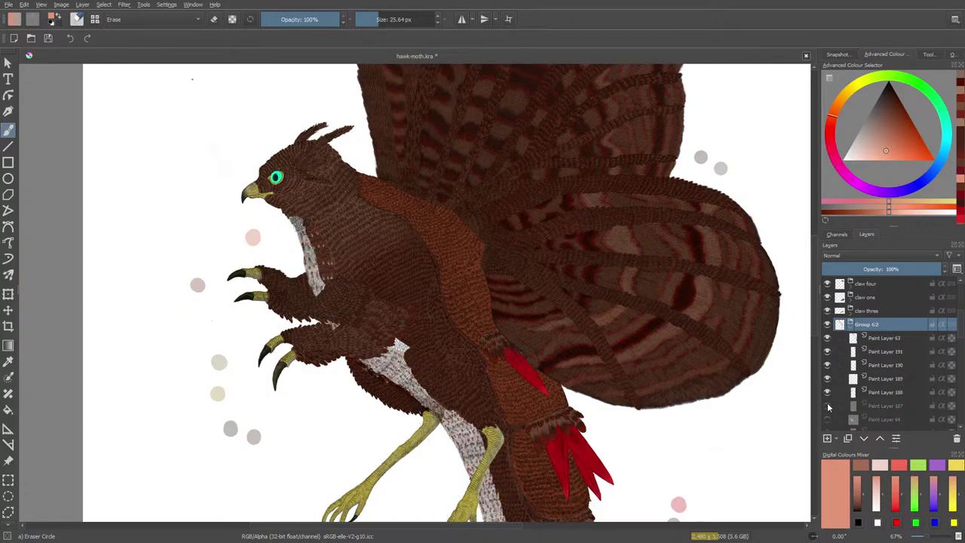
{"action": "left_click", "coordinate": [827, 407]}
{"action": "left_click", "coordinate": [881, 405]}
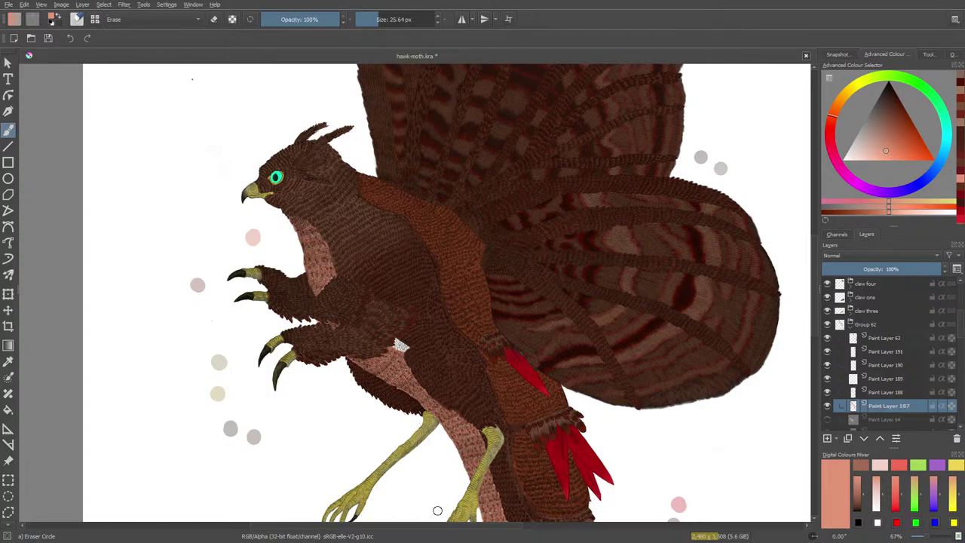
Step: Set the eraser size to about 13 px and erase the excess pink along the belly's outer edge beside the foot on Paint Layer 187
{"action": "scroll", "coordinate": [808, 309], "scroll_direction": "down", "scroll_amount": 5}
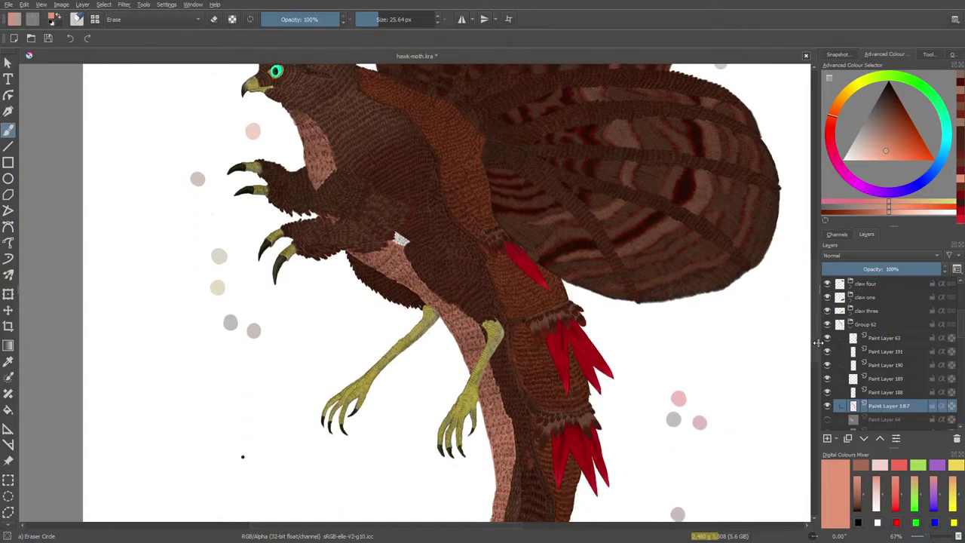
{"action": "scroll", "coordinate": [815, 366], "scroll_direction": "down", "scroll_amount": 1}
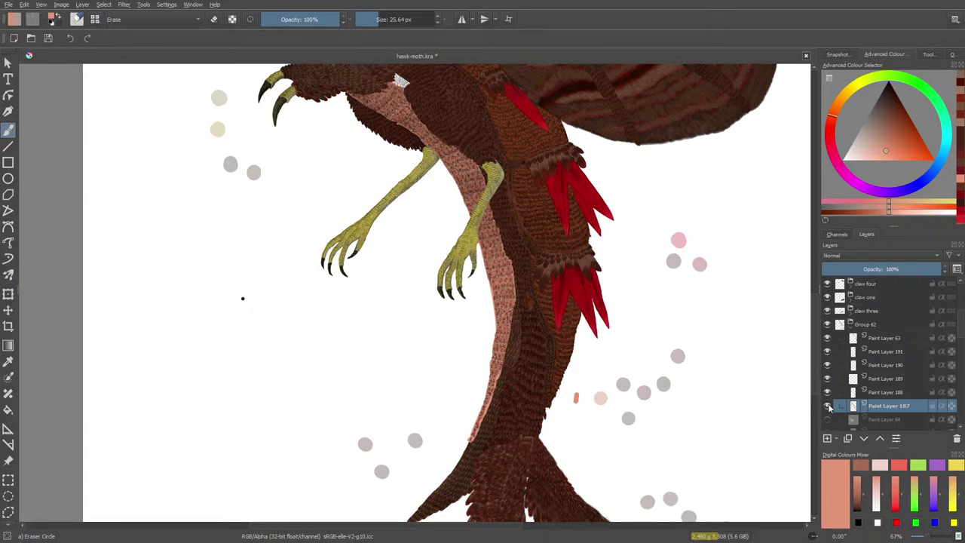
{"action": "left_click", "coordinate": [828, 407]}
{"action": "left_click_drag", "start_coordinate": [922, 536], "coordinate": [933, 536]}
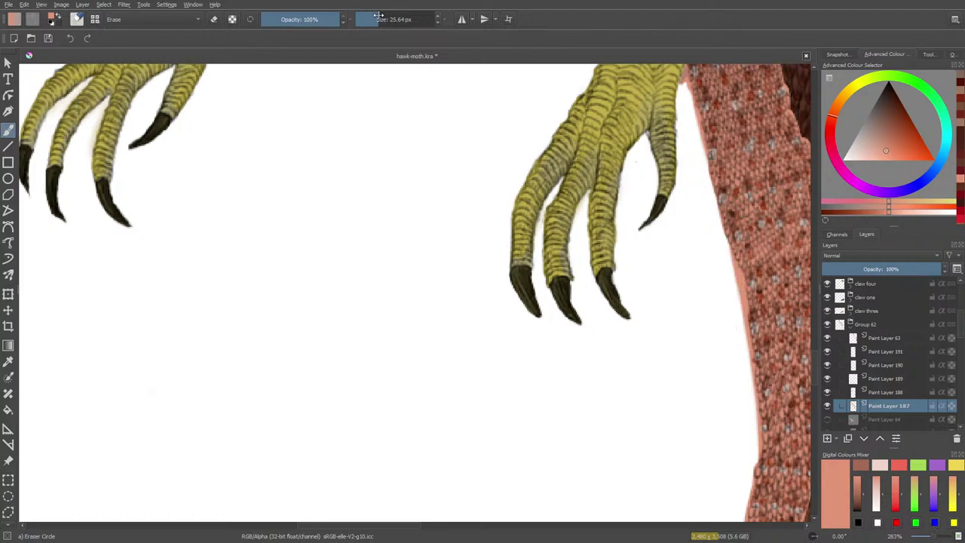
{"action": "left_click_drag", "start_coordinate": [380, 19], "coordinate": [372, 21]}
{"action": "mouse_move", "coordinate": [742, 276]}
{"action": "left_mouse_down"}
{"action": "mouse_move", "coordinate": [730, 281]}
{"action": "mouse_move", "coordinate": [728, 260]}
{"action": "mouse_move", "coordinate": [743, 317]}
{"action": "mouse_move", "coordinate": [731, 364]}
{"action": "left_mouse_up"}
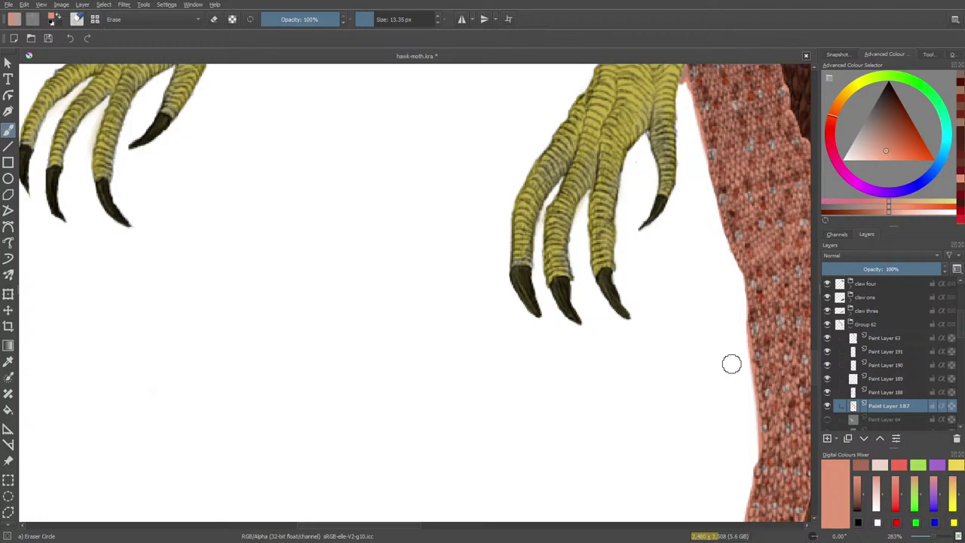
Step: Erase the pink overhang on both edges of the narrowing belly strip below the feet on Paint Layer 187
{"action": "left_click_drag", "start_coordinate": [813, 359], "coordinate": [816, 388]}
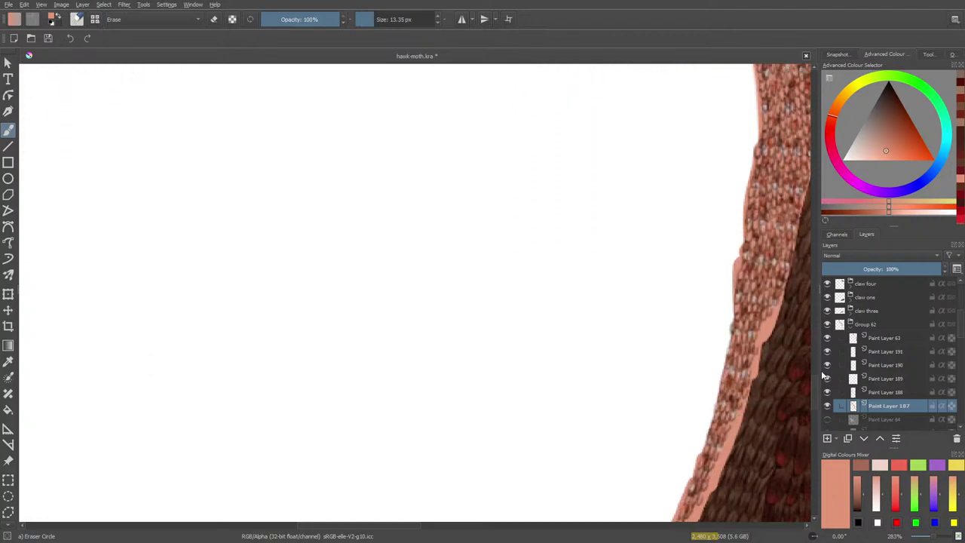
{"action": "left_click_drag", "start_coordinate": [737, 248], "coordinate": [728, 280]}
{"action": "mouse_move", "coordinate": [769, 324]}
{"action": "left_mouse_down"}
{"action": "mouse_move", "coordinate": [756, 376]}
{"action": "mouse_move", "coordinate": [767, 368]}
{"action": "left_mouse_up"}
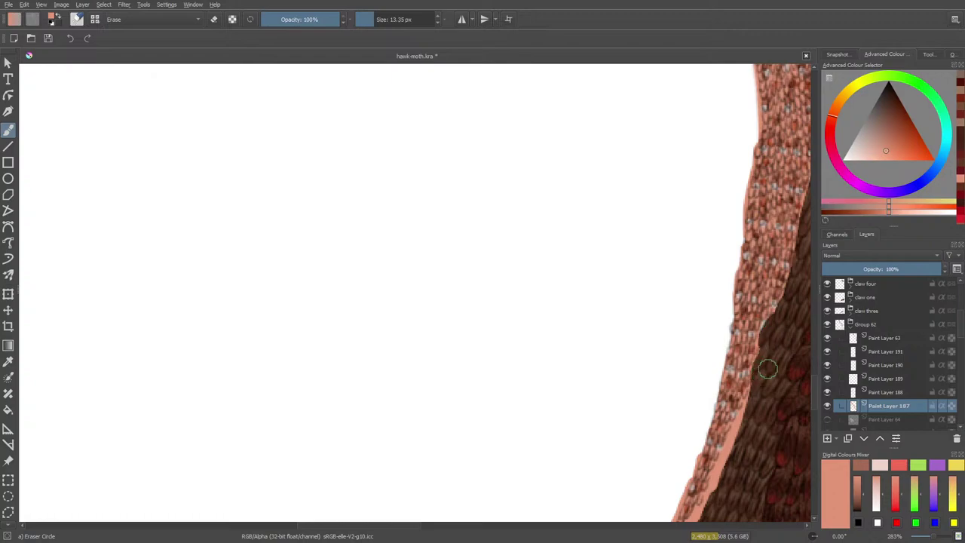
{"action": "key", "text": "slash"}
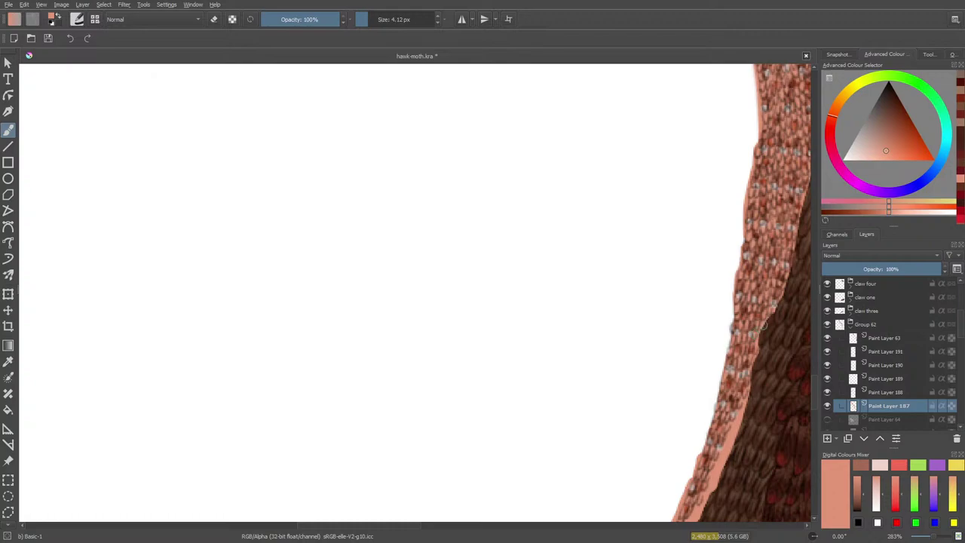
{"action": "key", "text": "slash"}
{"action": "mouse_move", "coordinate": [757, 394]}
{"action": "left_mouse_down"}
{"action": "mouse_move", "coordinate": [725, 455]}
{"action": "mouse_move", "coordinate": [732, 445]}
{"action": "left_mouse_up"}
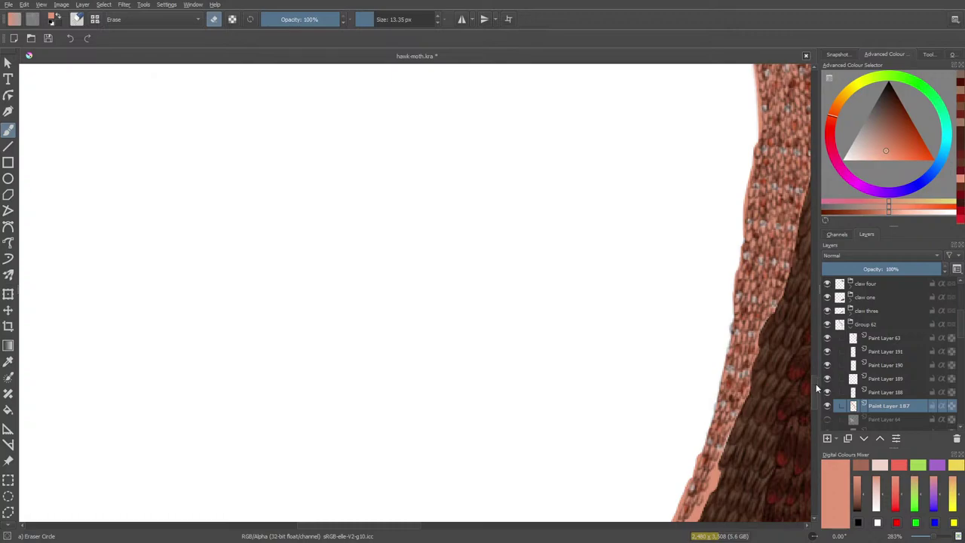
Step: Trim the pink overhang on both sides and around the rounded tip at the belly strip's lower end
{"action": "scroll", "coordinate": [803, 365], "scroll_direction": "down", "scroll_amount": 5}
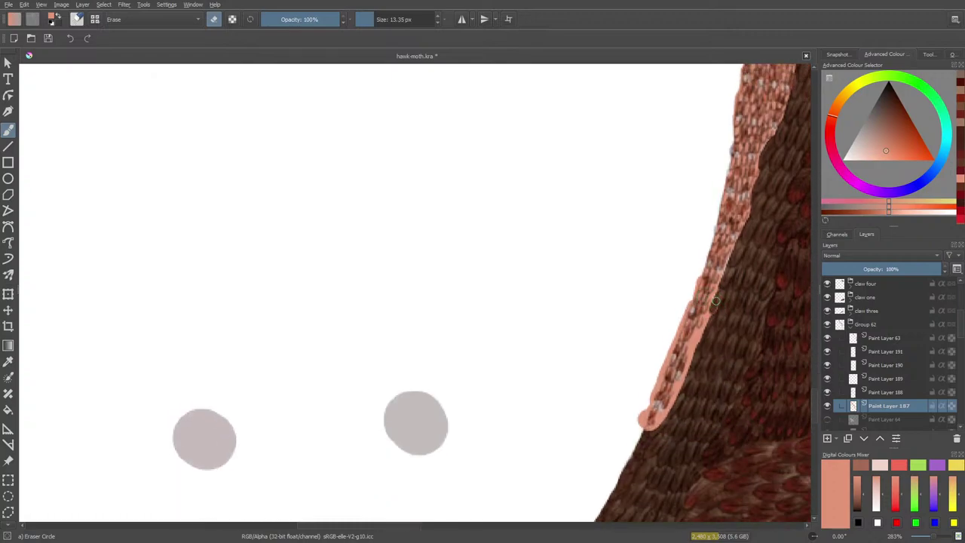
{"action": "left_click_drag", "start_coordinate": [719, 300], "coordinate": [653, 427]}
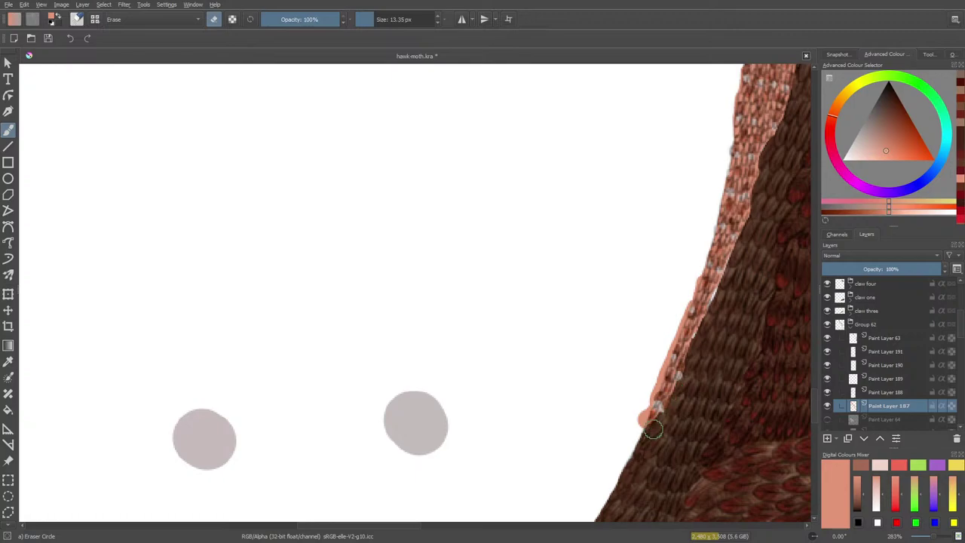
{"action": "key", "text": "e"}
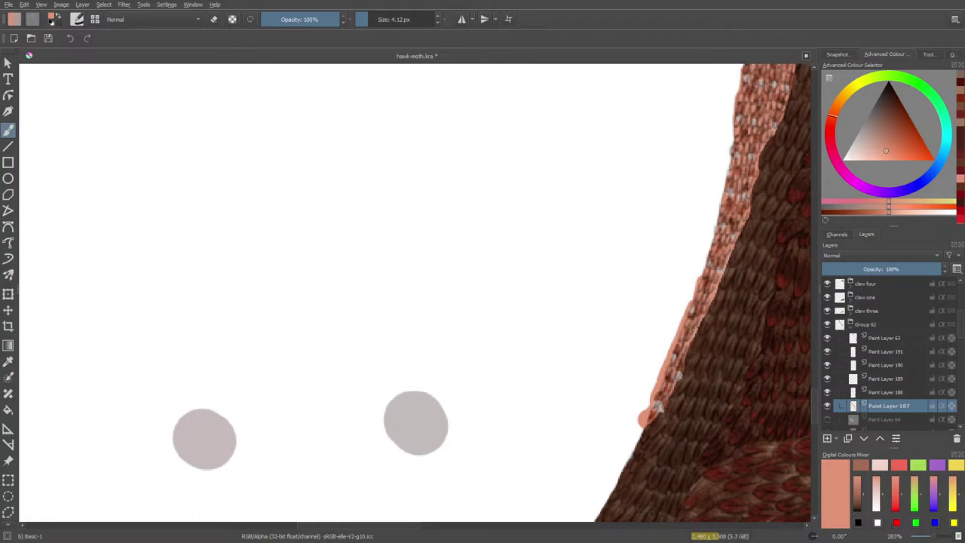
{"action": "key", "text": "e"}
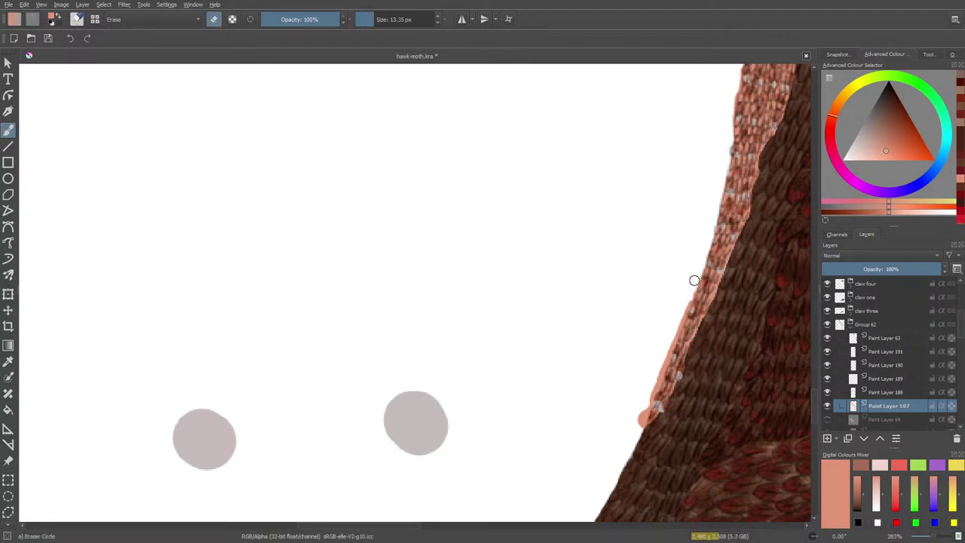
{"action": "left_click_drag", "start_coordinate": [679, 319], "coordinate": [641, 419]}
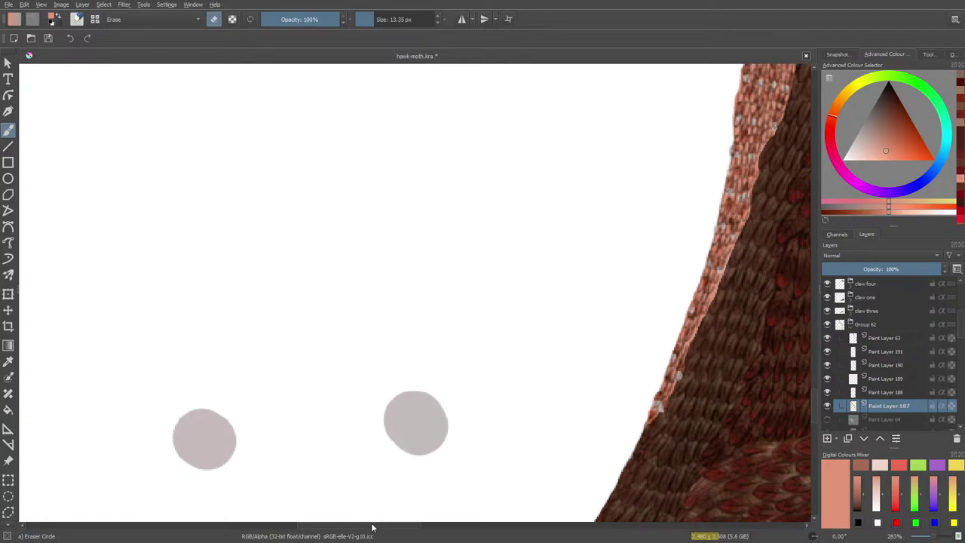
Step: Erase the salmon-pink dab on the white background behind the tail from Paint Layer 187, and collapse Group 62
{"action": "left_click_drag", "start_coordinate": [368, 524], "coordinate": [436, 528]}
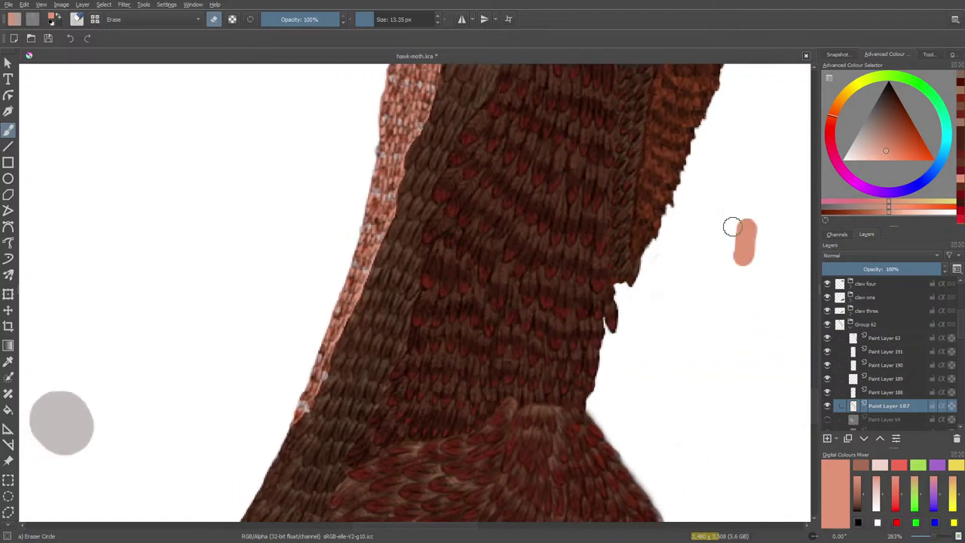
{"action": "mouse_move", "coordinate": [728, 267]}
{"action": "left_mouse_down"}
{"action": "mouse_move", "coordinate": [738, 215]}
{"action": "mouse_move", "coordinate": [757, 222]}
{"action": "left_mouse_up"}
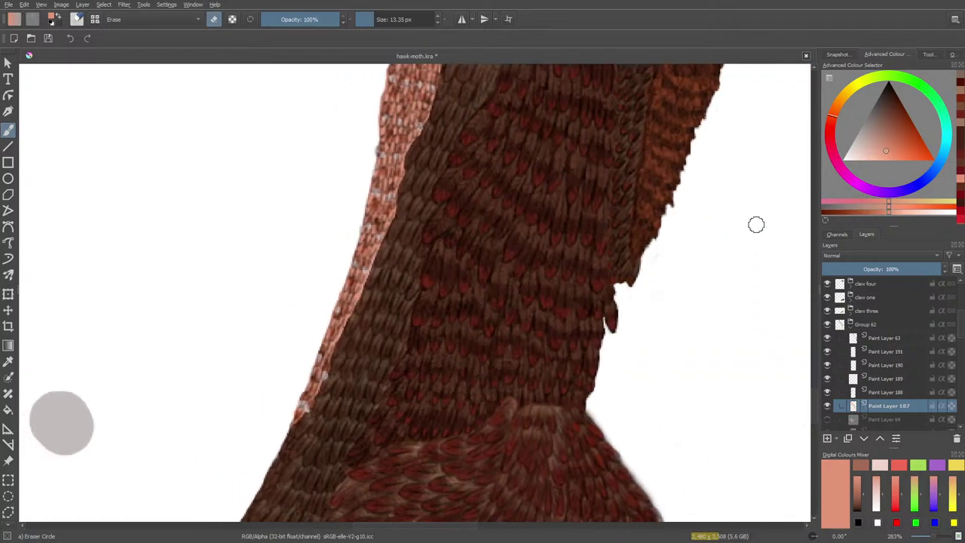
{"action": "left_click_drag", "start_coordinate": [932, 536], "coordinate": [923, 537]}
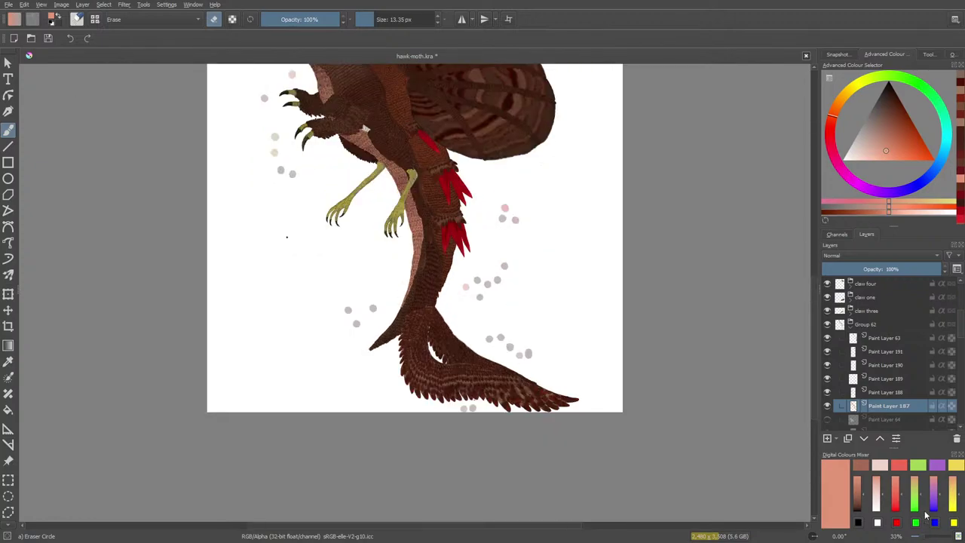
{"action": "left_click_drag", "start_coordinate": [810, 295], "coordinate": [813, 257]}
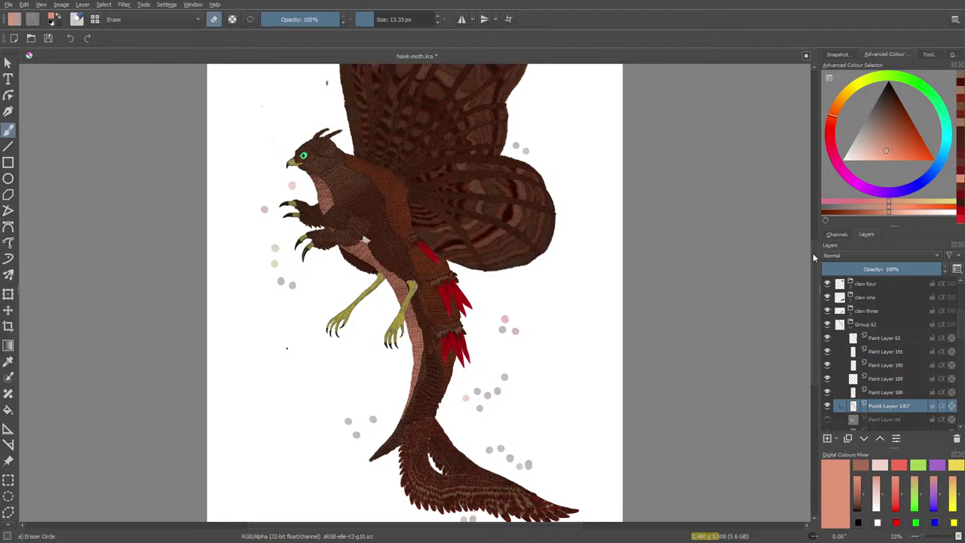
{"action": "left_click", "coordinate": [851, 325]}
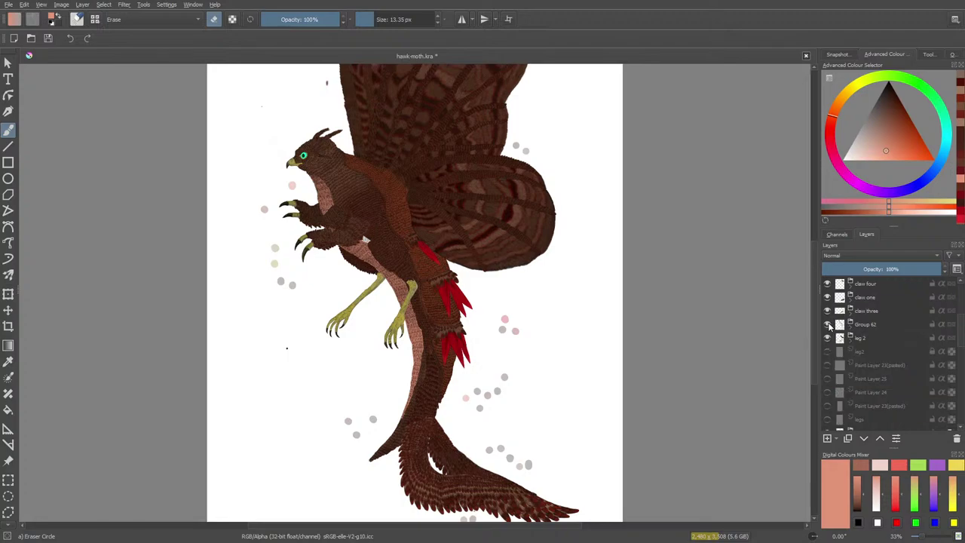
Step: Toggle Group 62, claw three, claw one and leg 2 off and on to find which holds the black dot in front of the legs
{"action": "left_click", "coordinate": [827, 324]}
{"action": "left_click", "coordinate": [828, 324]}
{"action": "left_click", "coordinate": [827, 311]}
{"action": "left_click", "coordinate": [827, 311]}
{"action": "left_click", "coordinate": [828, 301]}
{"action": "left_click", "coordinate": [827, 297]}
{"action": "left_click", "coordinate": [827, 338]}
{"action": "left_click", "coordinate": [827, 338]}
Step: Toggle the layers inside leg 2 to locate the black dot in front of the legs, and erase it from Paint Layer 184
{"action": "left_click", "coordinate": [851, 336]}
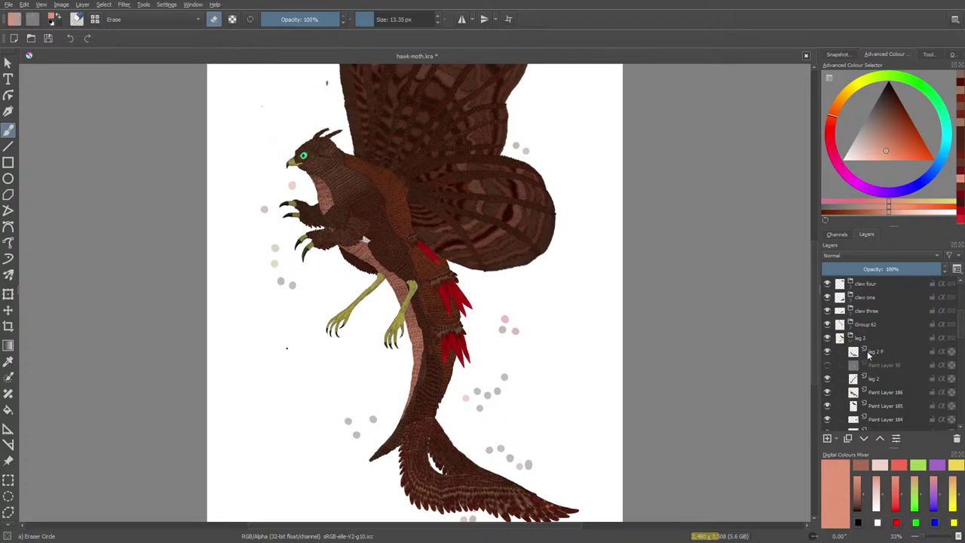
{"action": "left_click", "coordinate": [828, 352]}
{"action": "left_click", "coordinate": [828, 352]}
{"action": "left_click", "coordinate": [828, 394]}
{"action": "left_click", "coordinate": [828, 394]}
{"action": "left_click", "coordinate": [828, 393]}
{"action": "left_click", "coordinate": [827, 406]}
{"action": "left_click", "coordinate": [828, 393]}
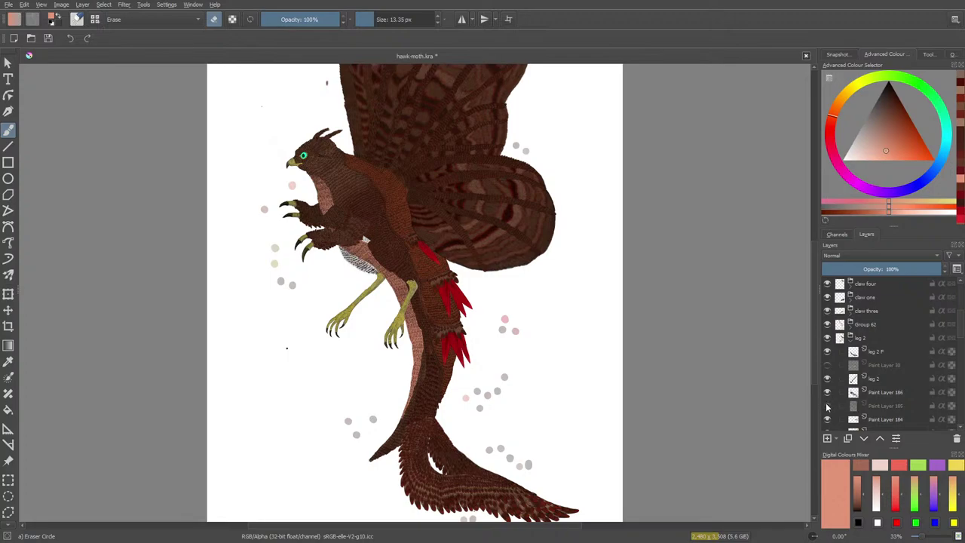
{"action": "left_click", "coordinate": [827, 407]}
{"action": "left_click", "coordinate": [827, 419]}
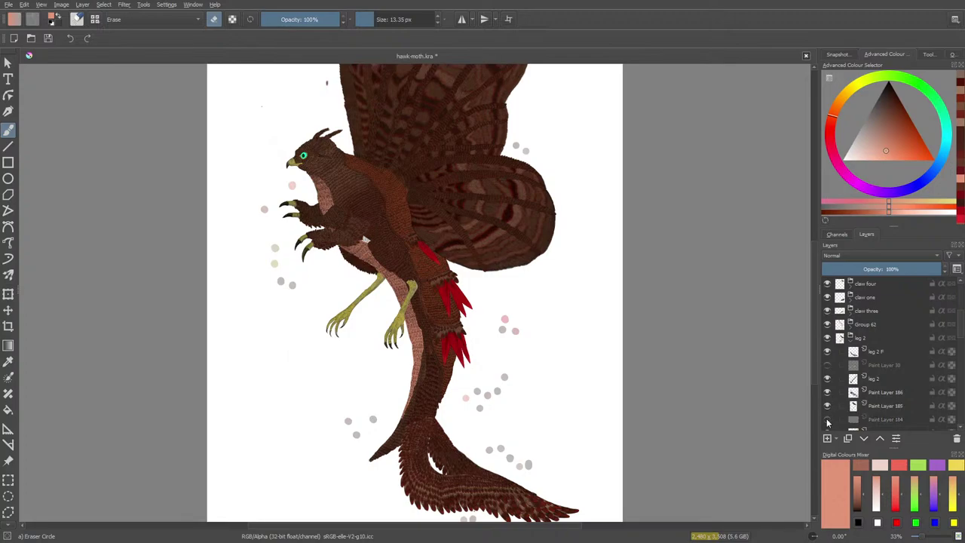
{"action": "left_click", "coordinate": [827, 420]}
{"action": "left_click", "coordinate": [886, 417]}
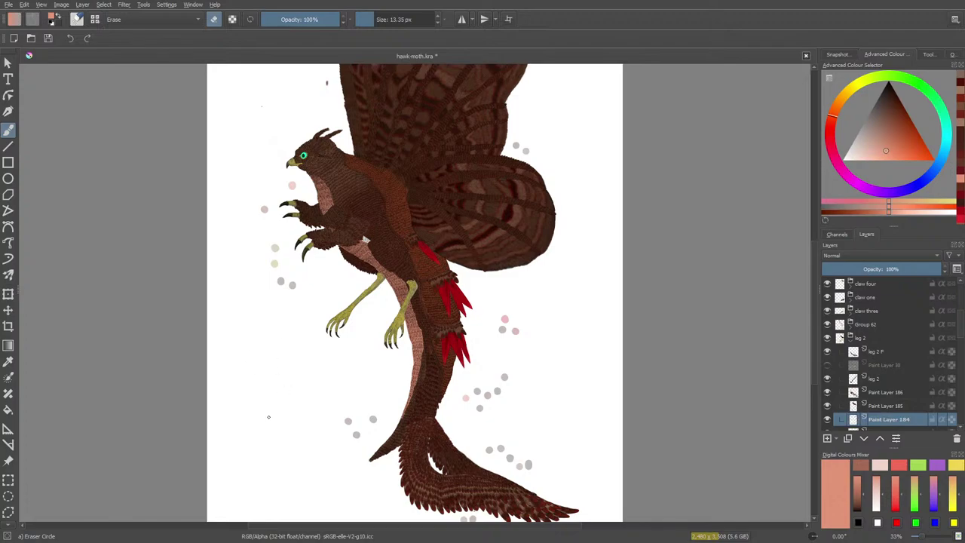
Step: Collapse leg 2, and toggle Group 62 and claw three to check for the dark mark above the head
{"action": "scroll", "coordinate": [815, 319], "scroll_direction": "up", "scroll_amount": 3}
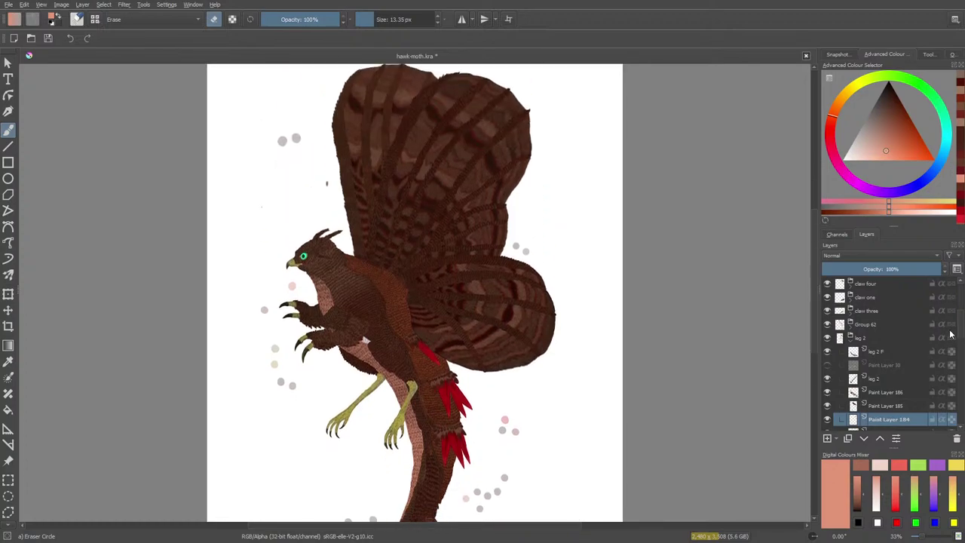
{"action": "left_click", "coordinate": [957, 324]}
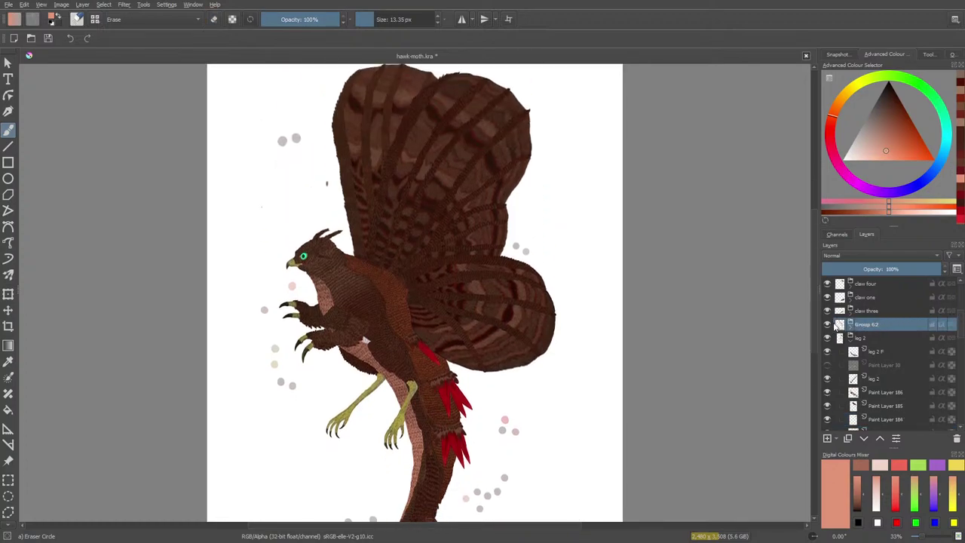
{"action": "left_click", "coordinate": [852, 338]}
{"action": "left_click", "coordinate": [827, 324]}
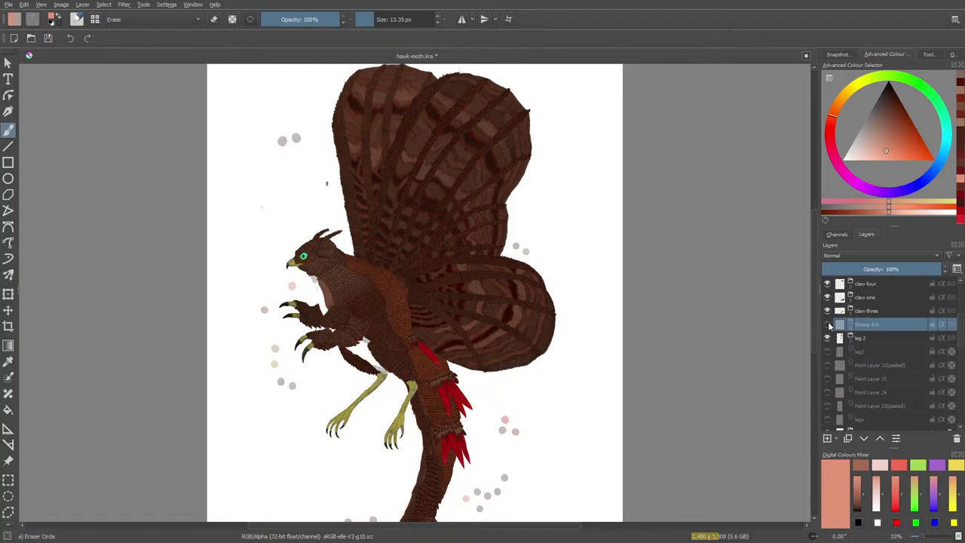
{"action": "left_click", "coordinate": [828, 324]}
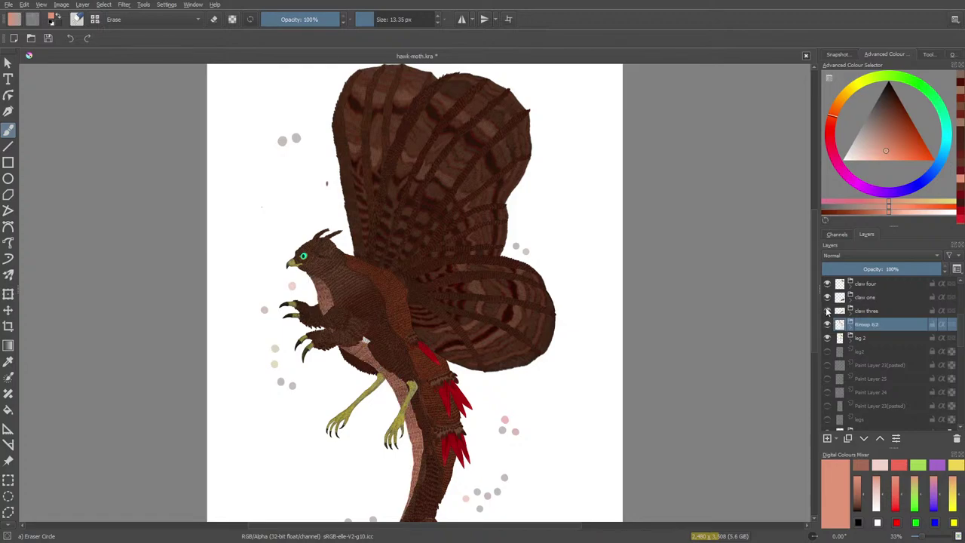
{"action": "left_click", "coordinate": [827, 310]}
{"action": "left_click", "coordinate": [827, 311]}
Step: Toggle head, legs 1 and the four claw groups off and on to search for the dark mark above the head
{"action": "scroll", "coordinate": [960, 332], "scroll_direction": "up", "scroll_amount": 3}
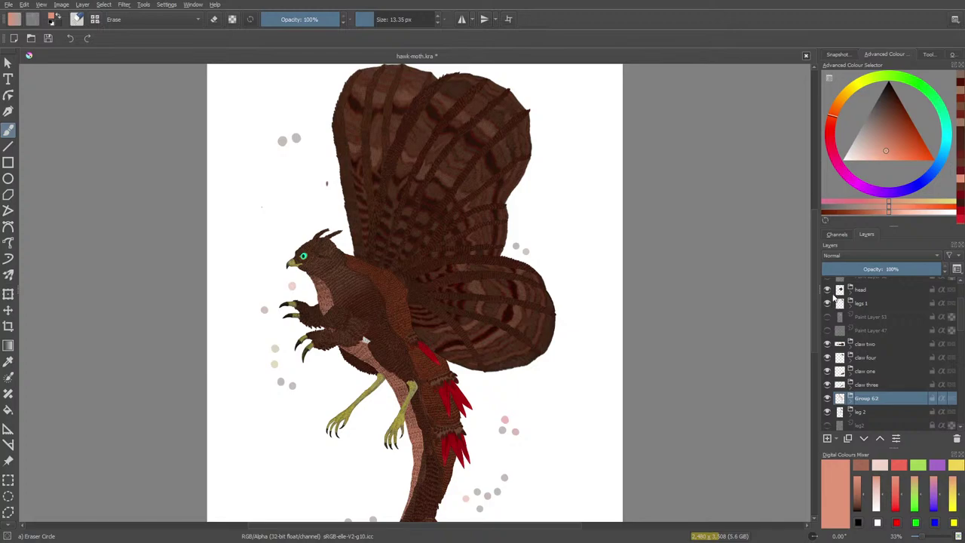
{"action": "left_click", "coordinate": [828, 289]}
{"action": "left_click", "coordinate": [828, 290]}
{"action": "left_click", "coordinate": [828, 303]}
{"action": "left_click", "coordinate": [828, 304]}
{"action": "left_click", "coordinate": [827, 344]}
{"action": "left_click", "coordinate": [827, 346]}
{"action": "left_click", "coordinate": [827, 358]}
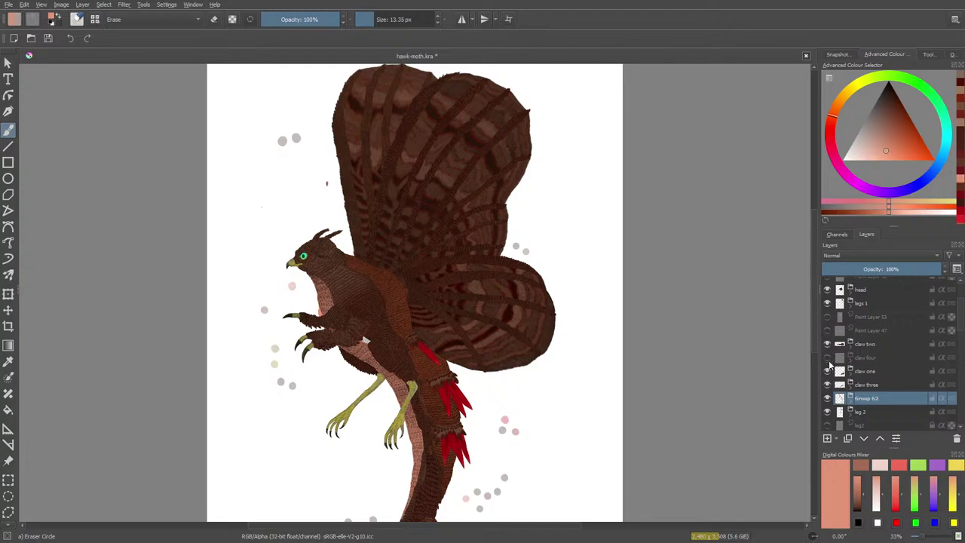
{"action": "left_click", "coordinate": [827, 357]}
{"action": "left_click", "coordinate": [827, 371]}
{"action": "left_click", "coordinate": [827, 371]}
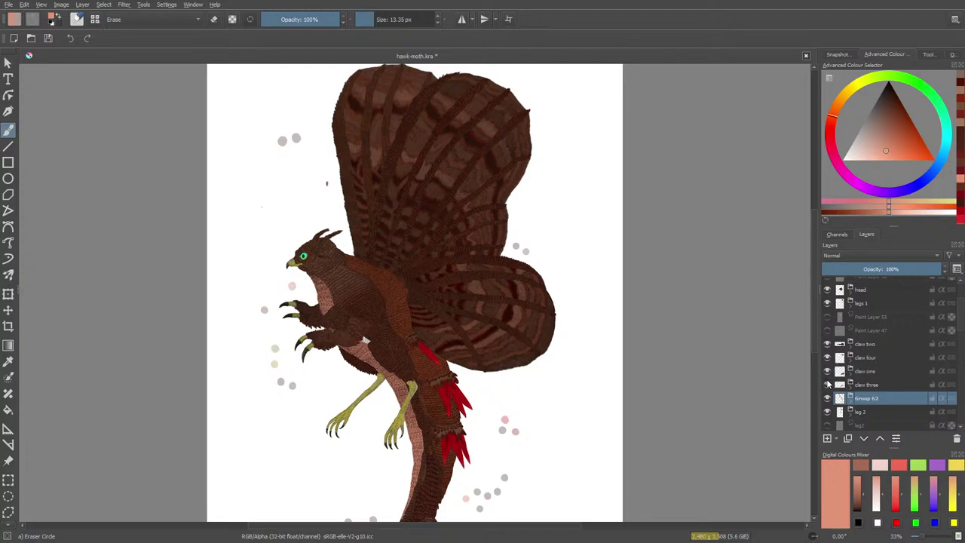
{"action": "left_click", "coordinate": [827, 384]}
{"action": "left_click", "coordinate": [828, 385]}
Step: Toggle wing 3 and Group 206 off and on to check for the dark mark above the head
{"action": "mouse_move", "coordinate": [959, 330]}
{"action": "left_mouse_down"}
{"action": "mouse_move", "coordinate": [959, 305]}
{"action": "mouse_move", "coordinate": [956, 436]}
{"action": "mouse_move", "coordinate": [956, 373]}
{"action": "left_mouse_up"}
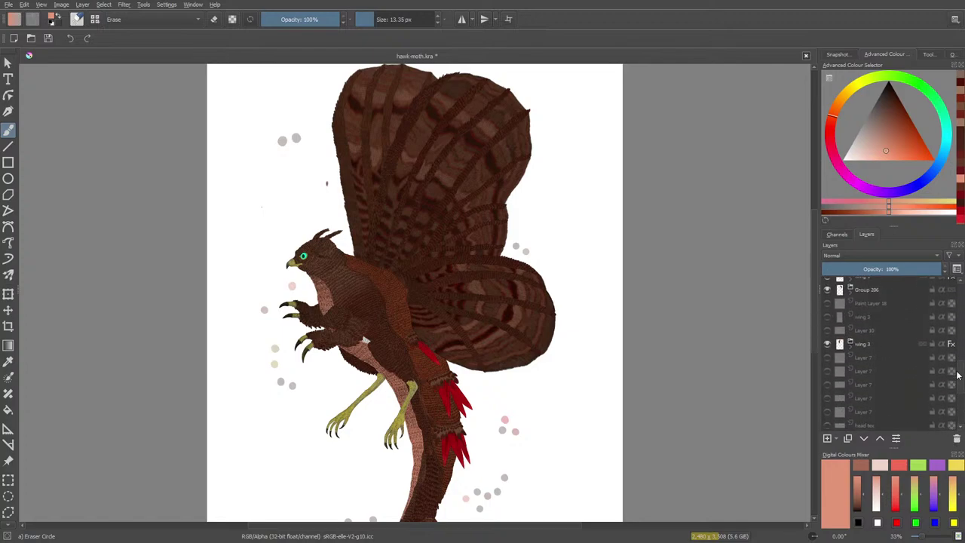
{"action": "left_click", "coordinate": [828, 344]}
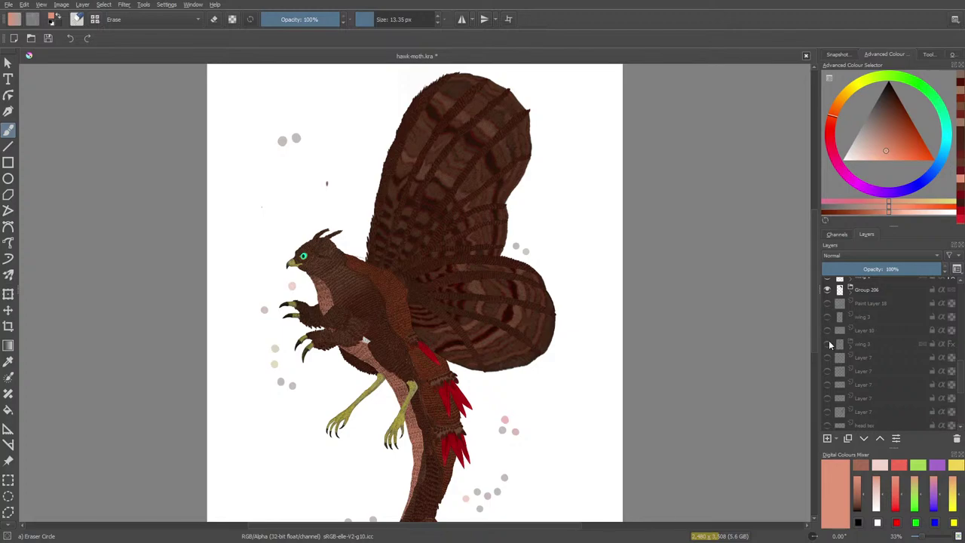
{"action": "left_click", "coordinate": [827, 290]}
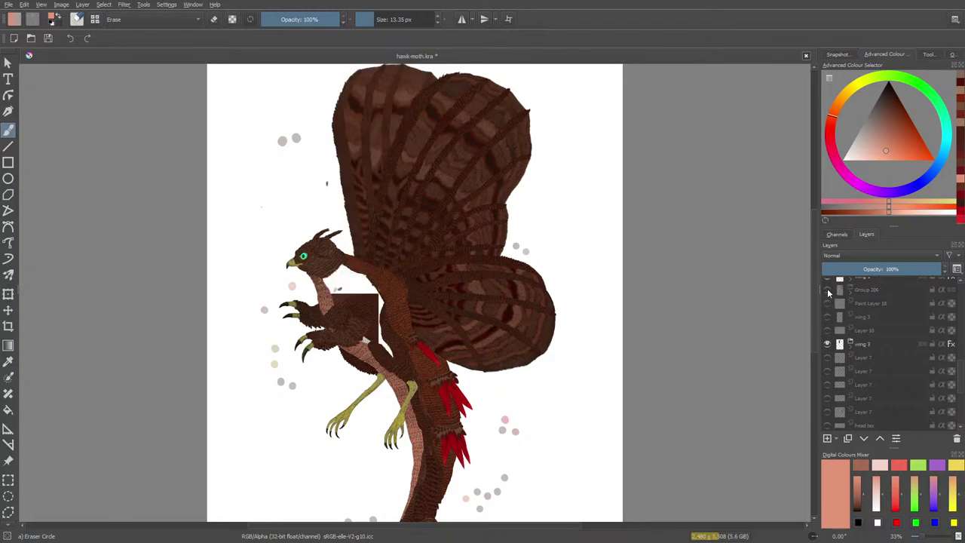
{"action": "left_click", "coordinate": [827, 290]}
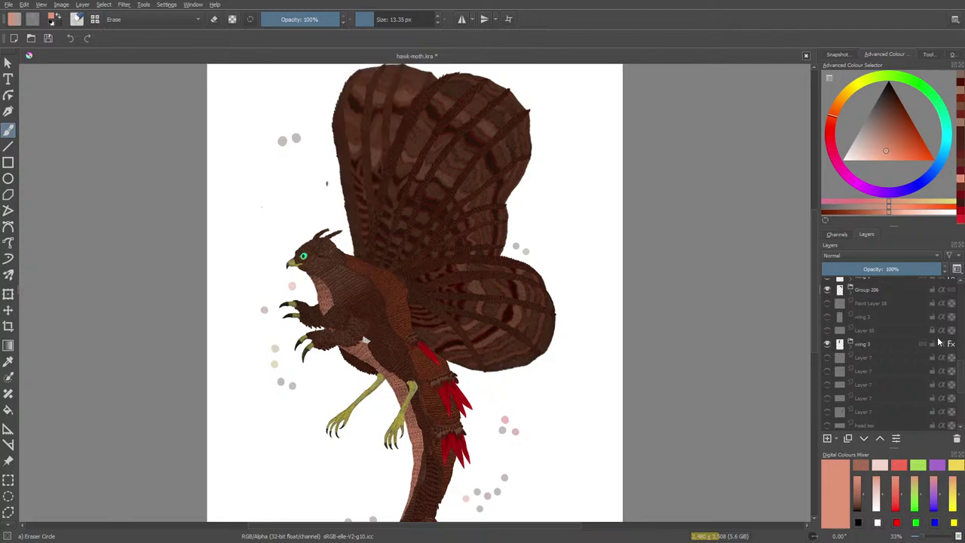
{"action": "left_click", "coordinate": [956, 360]}
{"action": "left_click_drag", "start_coordinate": [956, 360], "coordinate": [954, 353]}
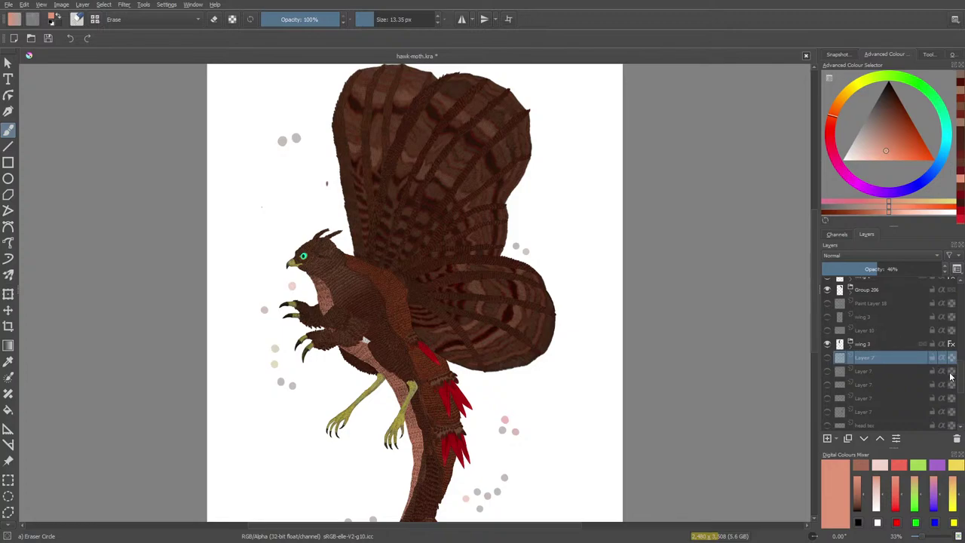
{"action": "scroll", "coordinate": [959, 365], "scroll_direction": "up", "scroll_amount": 1}
{"action": "left_click_drag", "start_coordinate": [959, 368], "coordinate": [959, 347]}
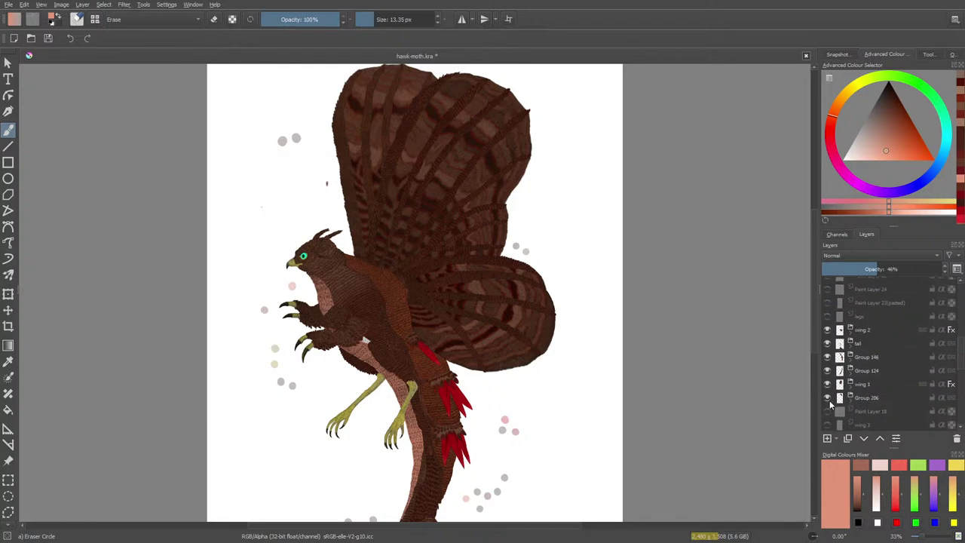
Step: Recheck Group 206 and toggle wing 1 off and on to find which holds the dark mark above the head
{"action": "left_click", "coordinate": [828, 397]}
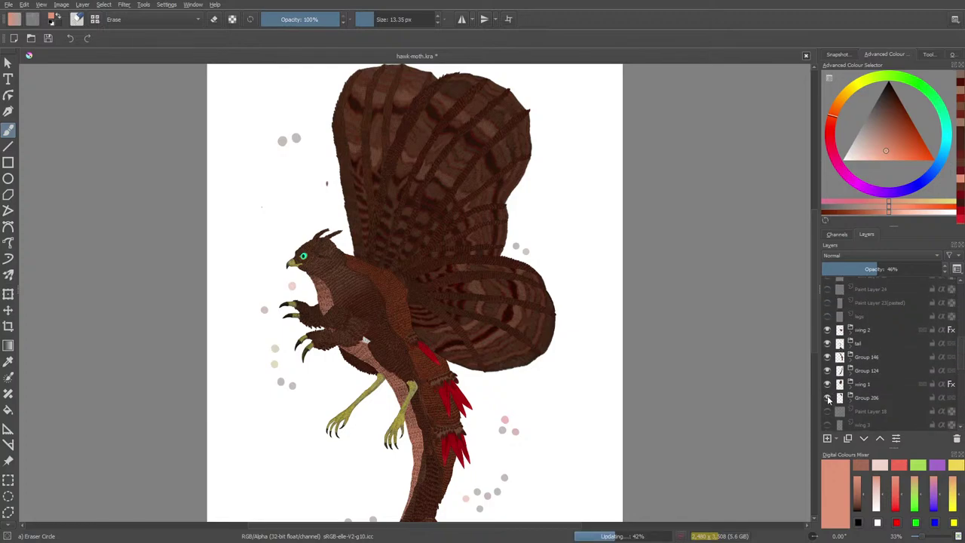
{"action": "left_click", "coordinate": [826, 399]}
{"action": "left_click", "coordinate": [827, 398]}
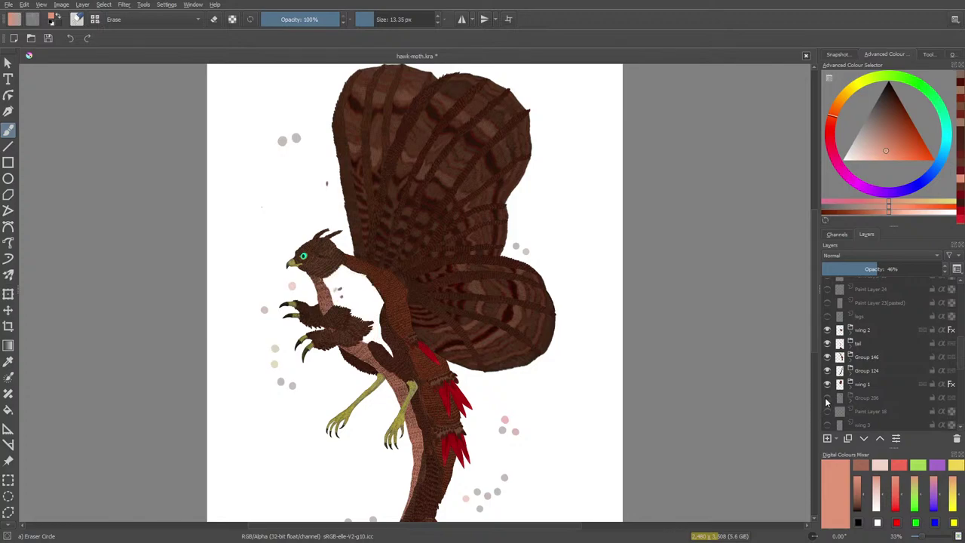
{"action": "left_click", "coordinate": [827, 398]}
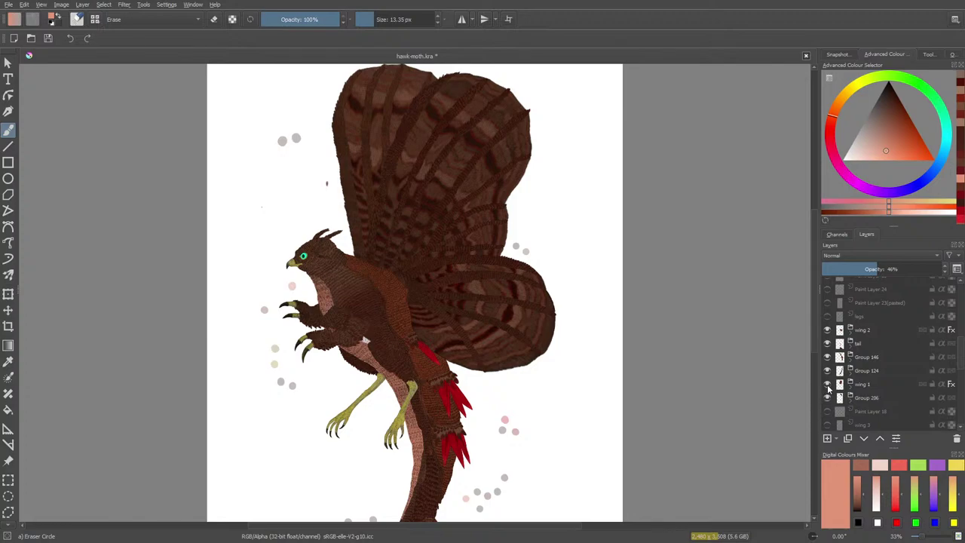
{"action": "left_click", "coordinate": [827, 385]}
{"action": "left_click", "coordinate": [827, 384]}
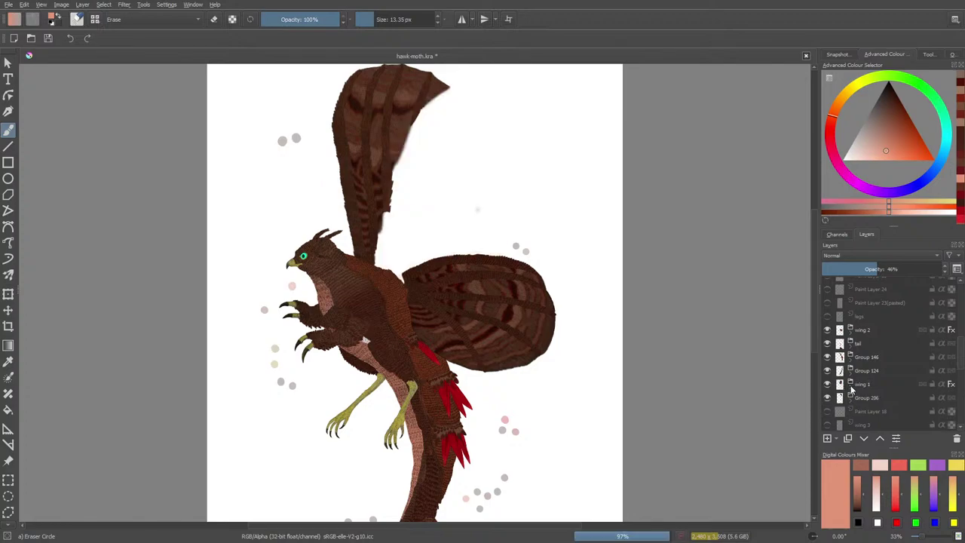
Step: Expand wing 1 and its Group 86, and toggle Group 86 and Paint Layer 91 to locate the dark mark above the head
{"action": "left_click", "coordinate": [850, 389]}
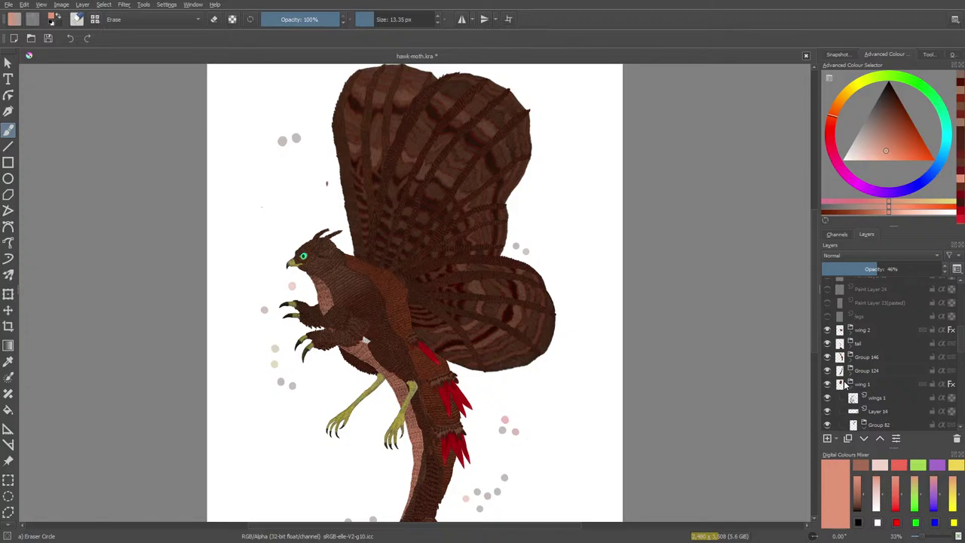
{"action": "scroll", "coordinate": [875, 354], "scroll_direction": "down", "scroll_amount": 3}
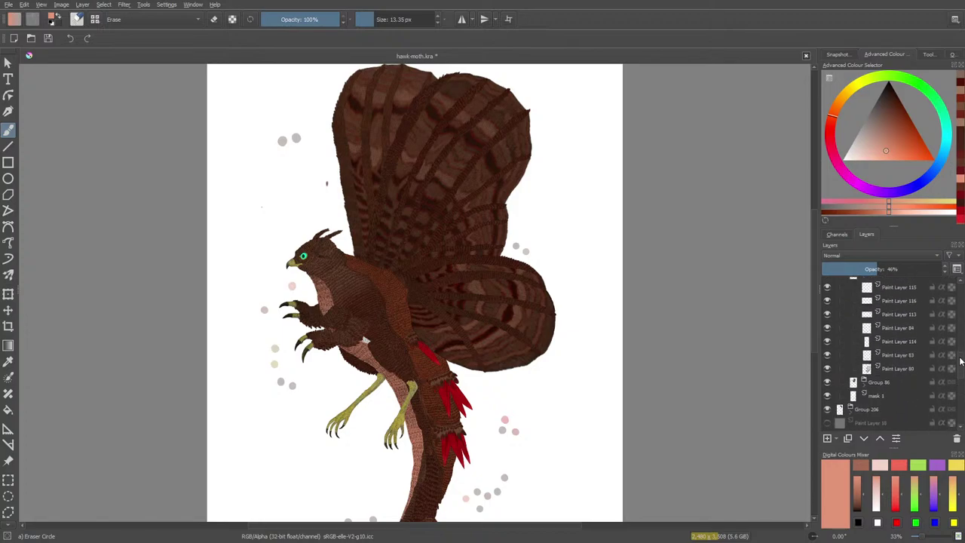
{"action": "left_click", "coordinate": [827, 384]}
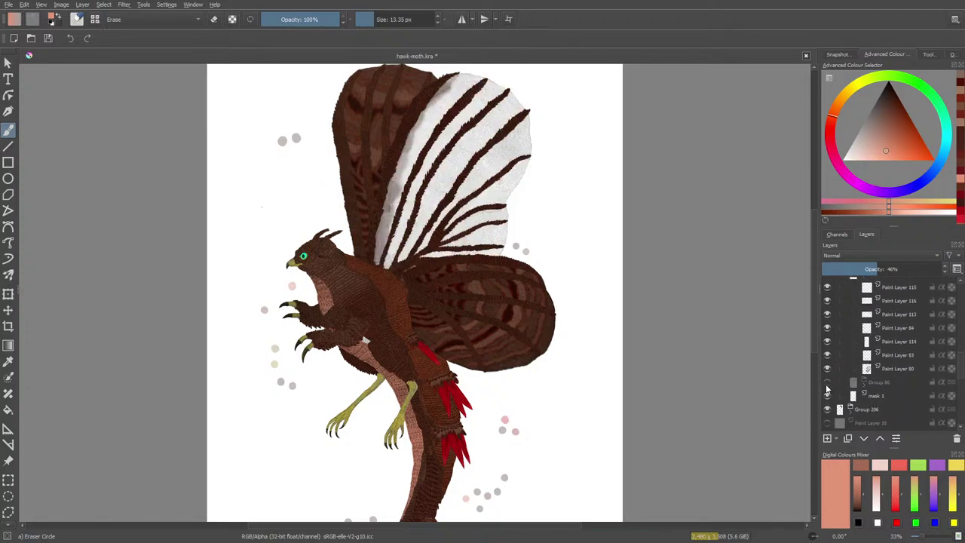
{"action": "left_click", "coordinate": [827, 385]}
{"action": "double_click", "coordinate": [864, 385]}
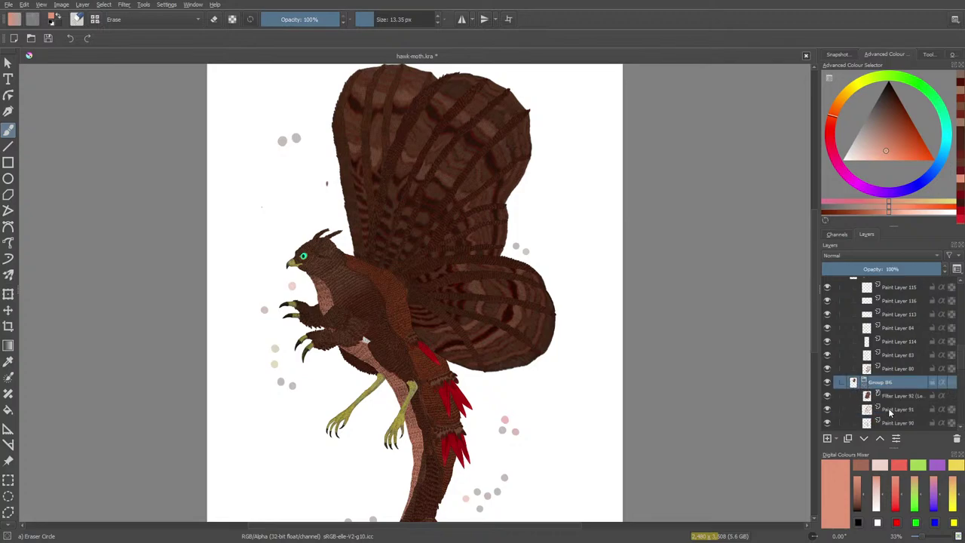
{"action": "left_click", "coordinate": [890, 409]}
{"action": "left_click", "coordinate": [829, 409]}
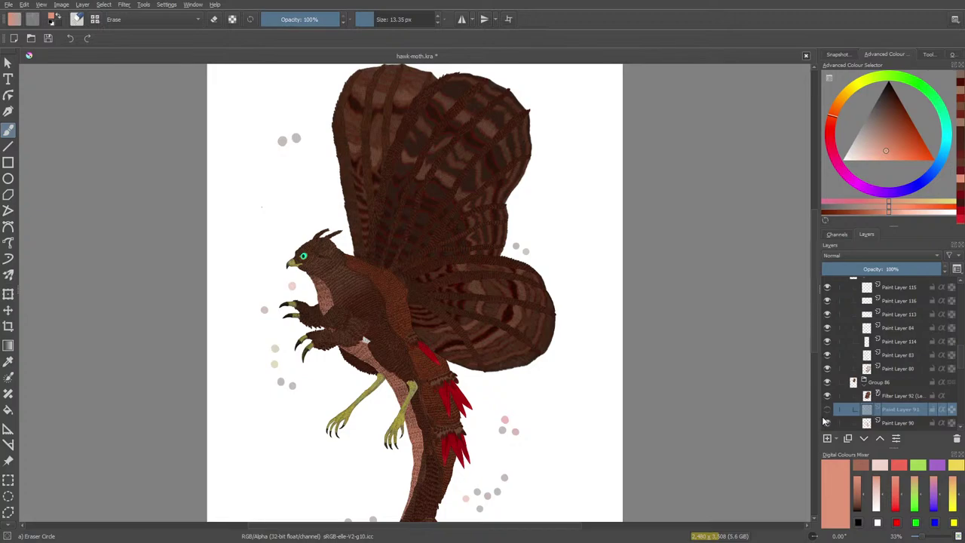
{"action": "left_click", "coordinate": [828, 411]}
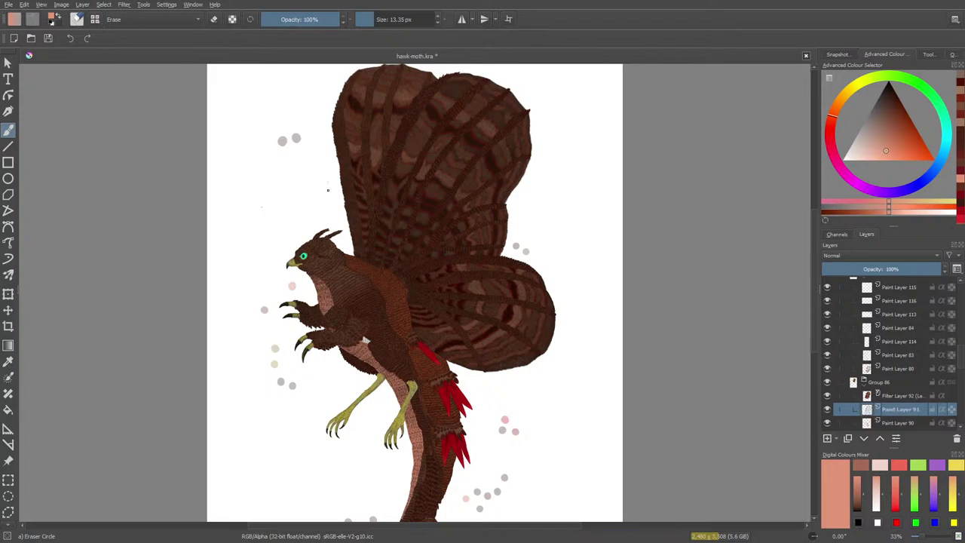
Step: Enlarge the eraser to 39.22 px and erase the dark mark above the head from Paint Layer 91
{"action": "key", "text": "bracketright"}
{"action": "key", "text": "bracketright"}
{"action": "key", "text": "bracketright"}
{"action": "key", "text": "bracketright"}
{"action": "scroll", "coordinate": [920, 537], "scroll_direction": "down", "scroll_amount": 4}
{"action": "scroll", "coordinate": [920, 537], "scroll_direction": "up", "scroll_amount": 4}
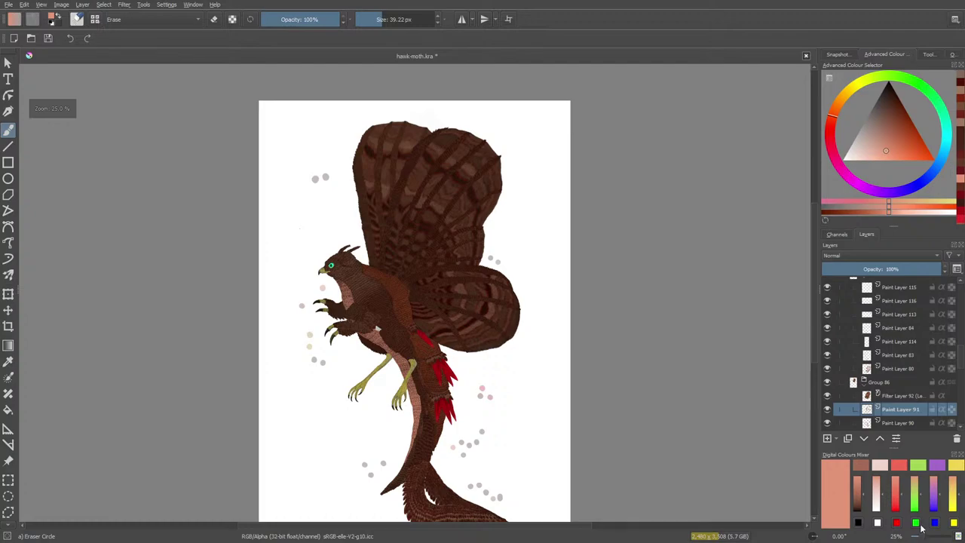
Step: Rename Paint Layer 215, near the bottom of the layer stack, as "colour pallet" and set its opacity to 0%
{"action": "scroll", "coordinate": [814, 297], "scroll_direction": "down", "scroll_amount": 2}
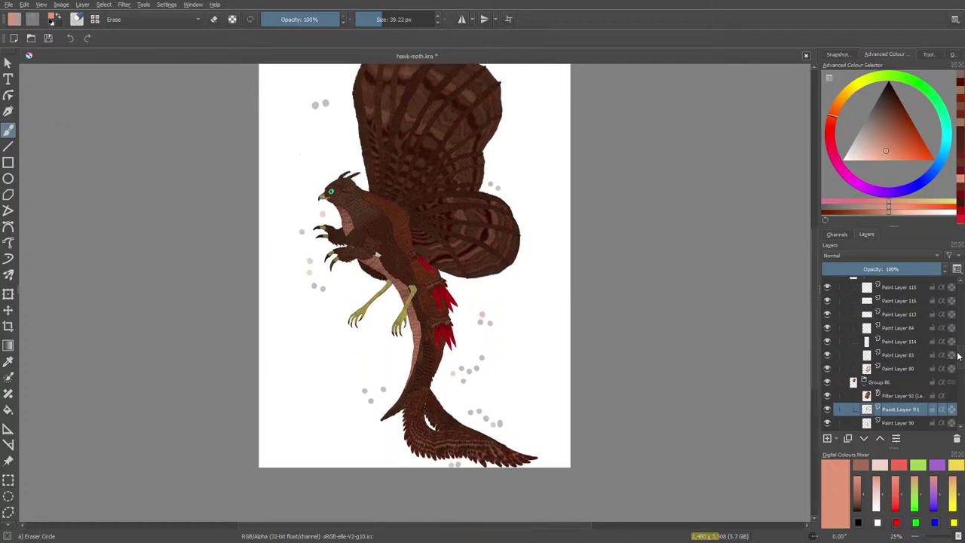
{"action": "scroll", "coordinate": [893, 336], "scroll_direction": "down", "scroll_amount": 5}
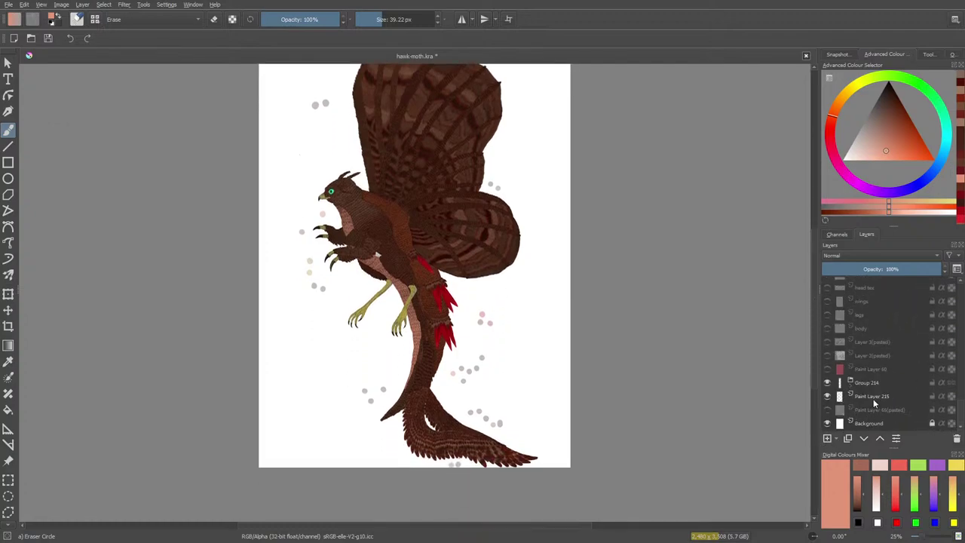
{"action": "left_click", "coordinate": [873, 399]}
{"action": "mouse_move", "coordinate": [864, 364]}
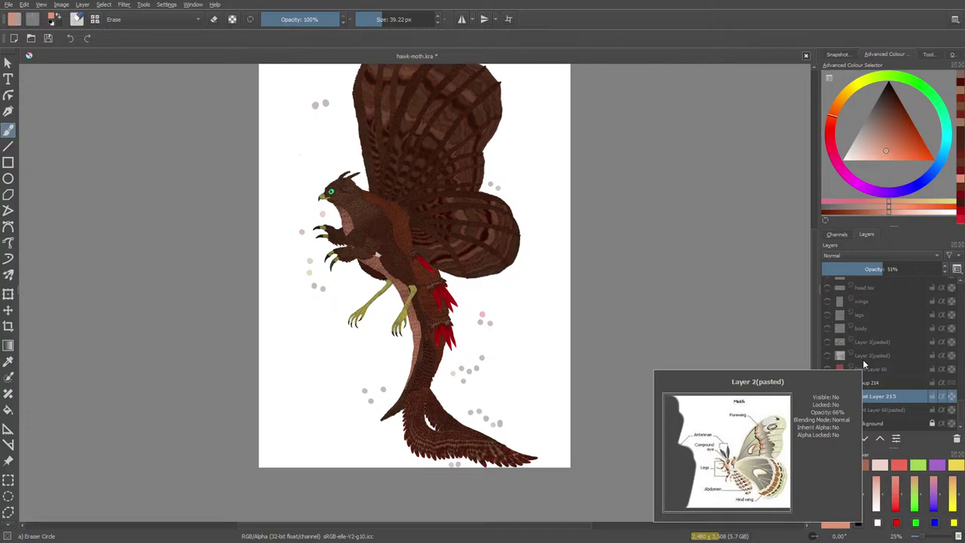
{"action": "right_click", "coordinate": [884, 398]}
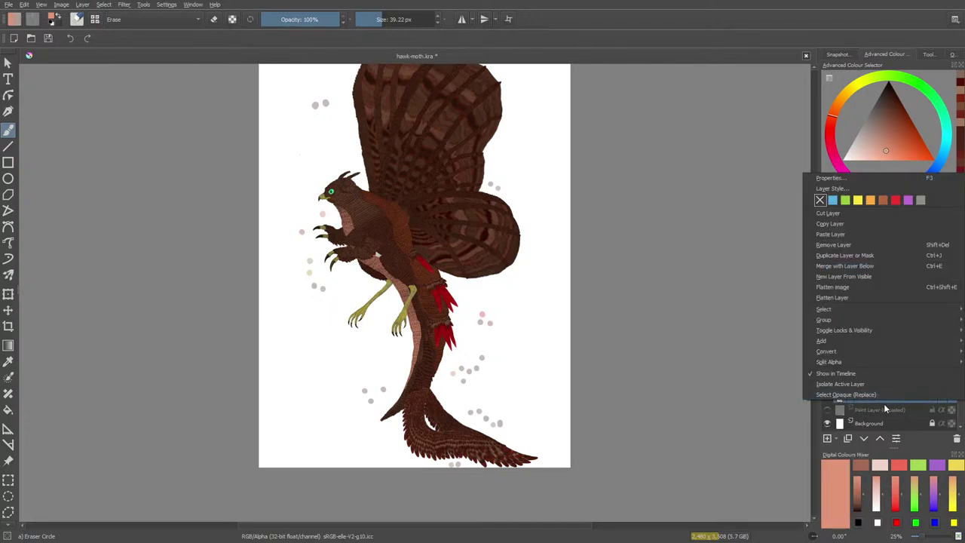
{"action": "key", "text": "e"}
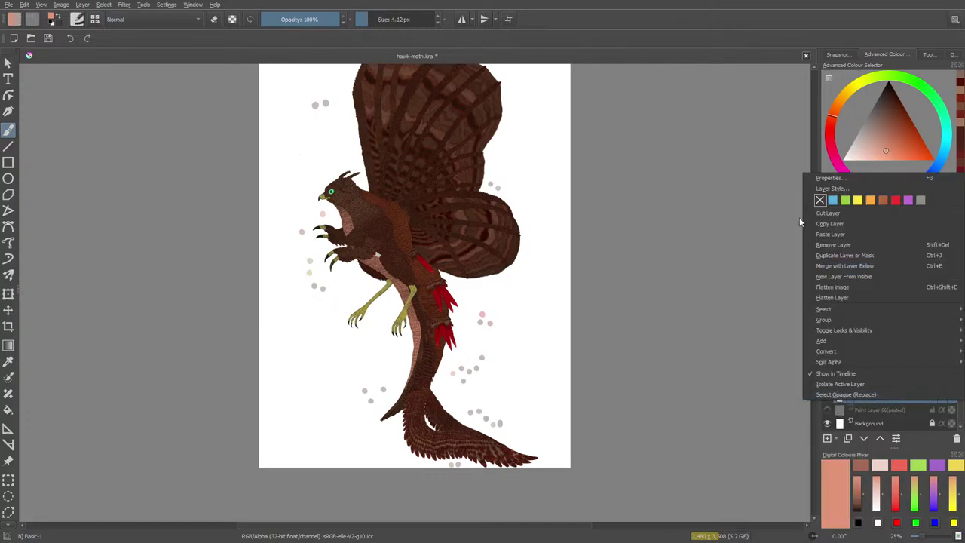
{"action": "left_click", "coordinate": [770, 454]}
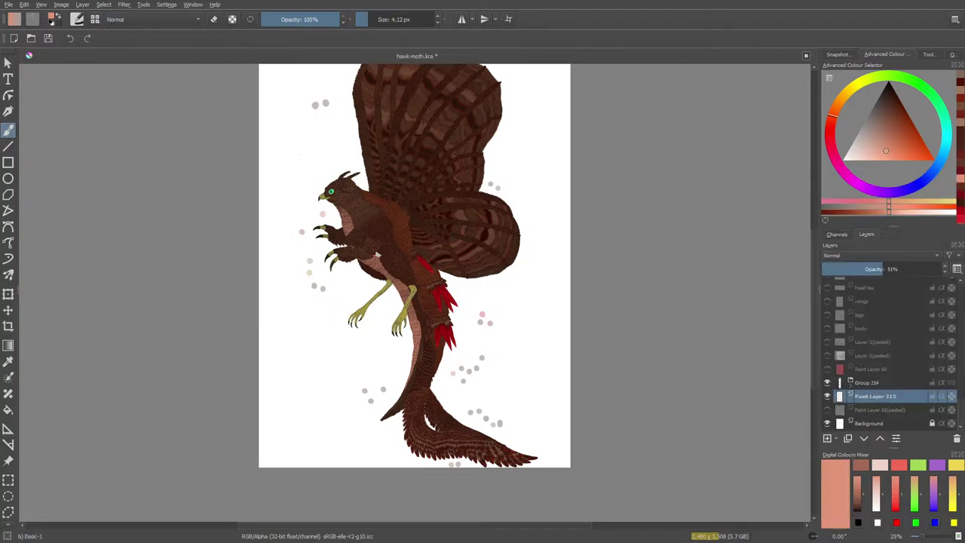
{"action": "double_click", "coordinate": [883, 396]}
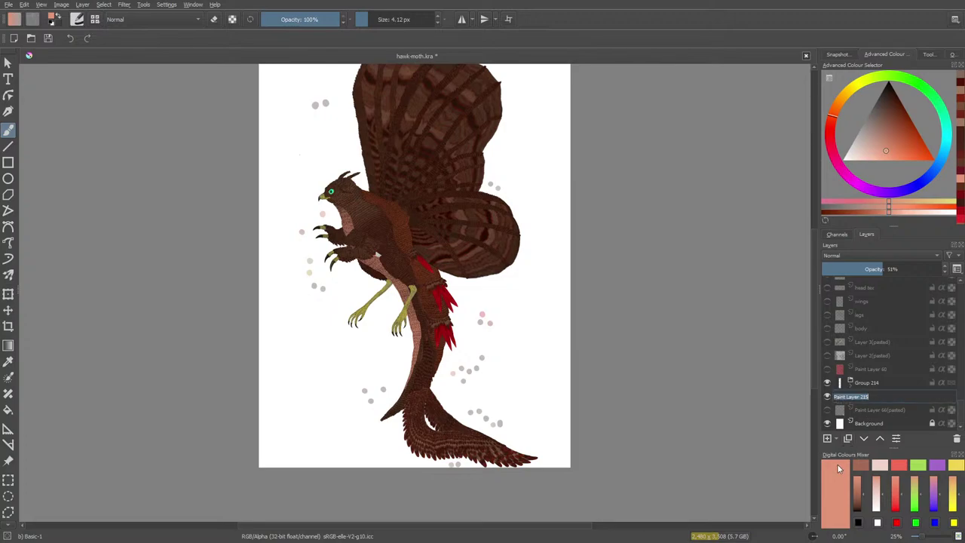
{"action": "type", "text": "colour pallet"}
{"action": "key", "text": "Return"}
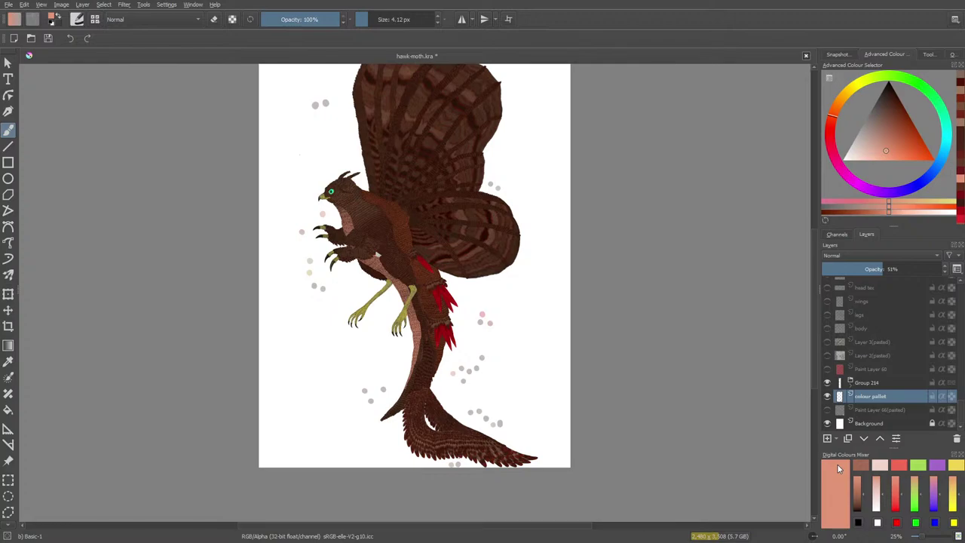
{"action": "left_click_drag", "start_coordinate": [887, 263], "coordinate": [816, 279]}
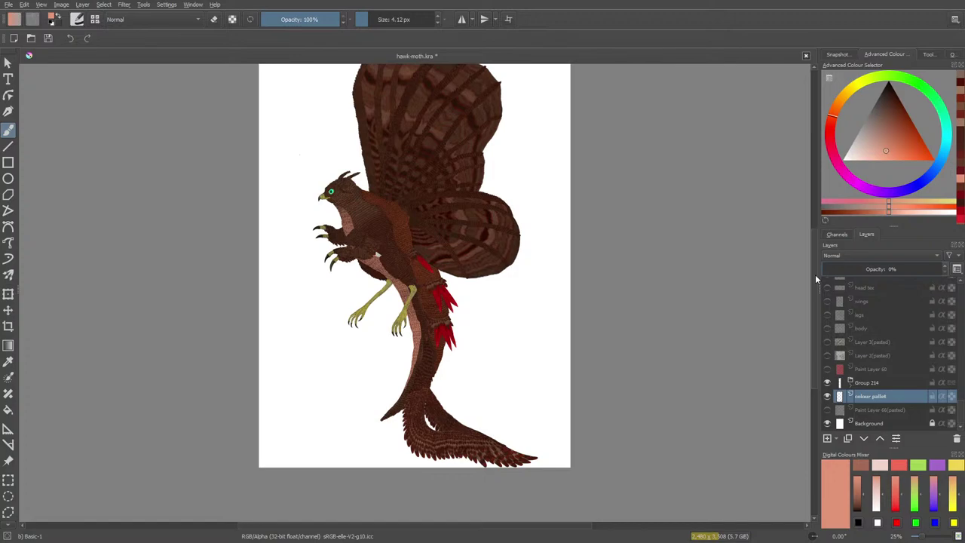
Step: On Paint Layer 213 in Group 214, cover the pale edge atop the nearer leg with olive sampled from the leg, using the 4.12 px Basic-1 brush
{"action": "left_click", "coordinate": [852, 384]}
{"action": "left_click", "coordinate": [881, 397]}
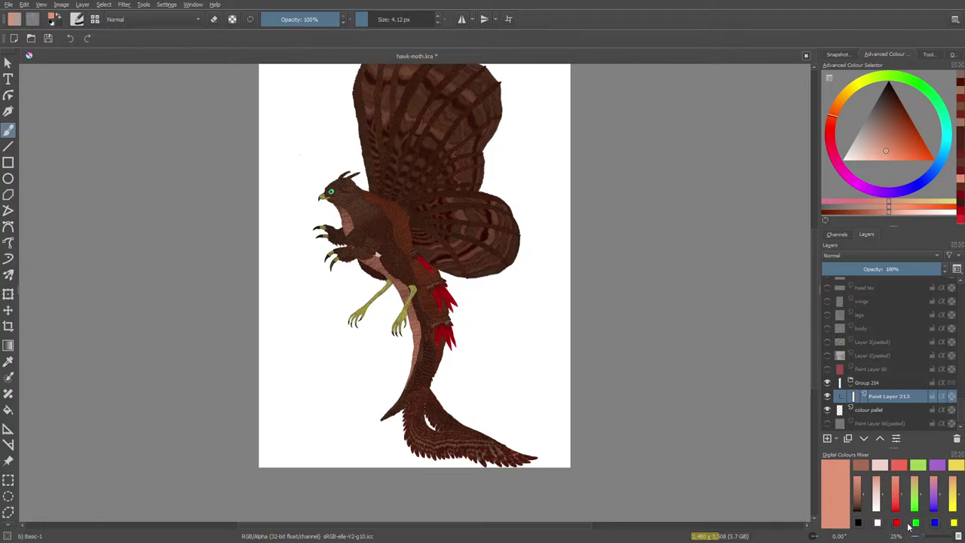
{"action": "left_click_drag", "start_coordinate": [922, 538], "coordinate": [931, 539]}
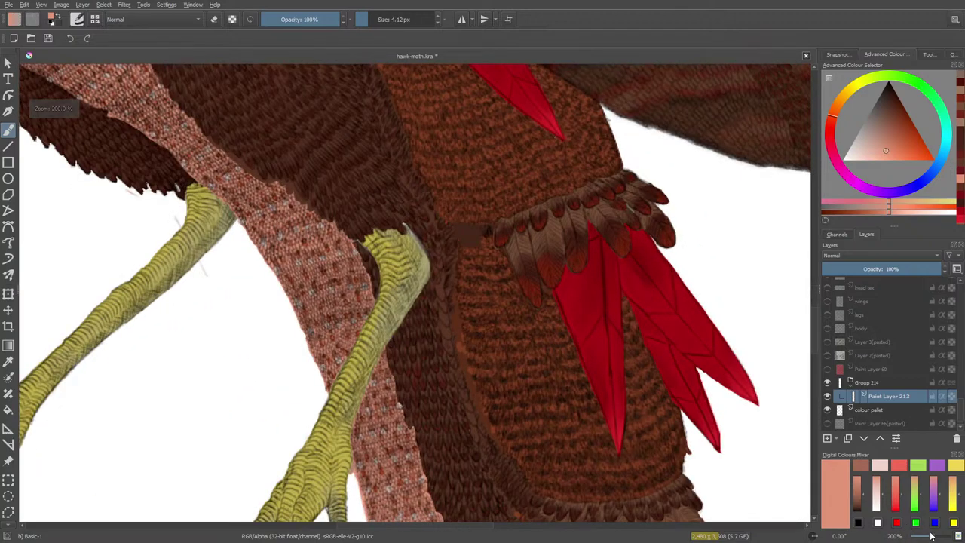
{"action": "left_click_drag", "start_coordinate": [815, 326], "coordinate": [818, 321]}
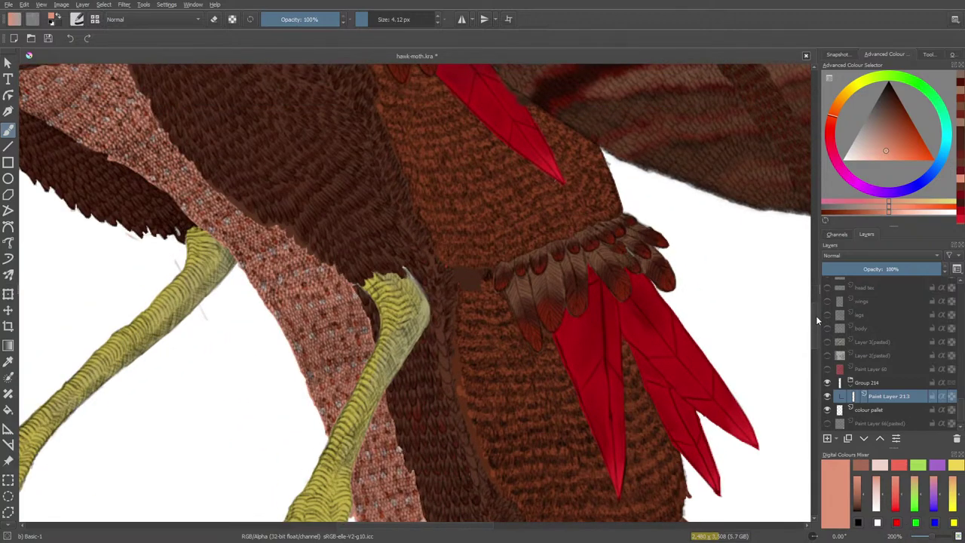
{"action": "left_click", "coordinate": [8, 362]}
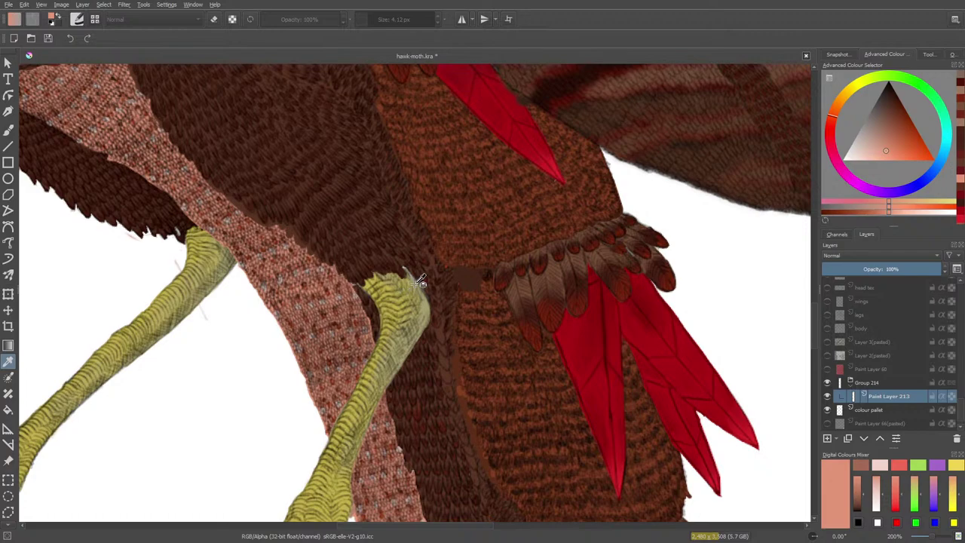
{"action": "left_click", "coordinate": [433, 303]}
{"action": "key", "text": "b"}
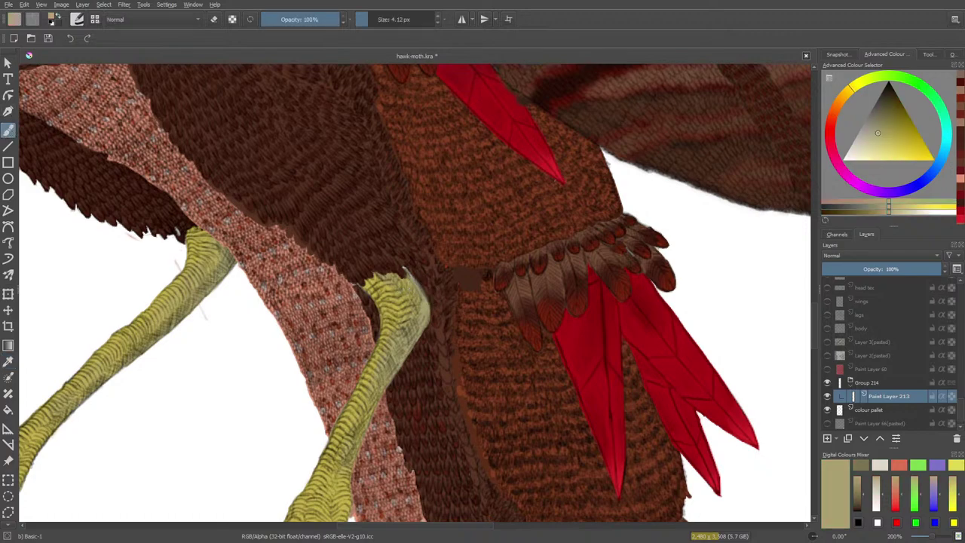
{"action": "left_click_drag", "start_coordinate": [404, 269], "coordinate": [408, 274]}
Step: Sample dark brown from the body feathers and paint over the white patch above the pink belly on Paint Layer 213
{"action": "left_click_drag", "start_coordinate": [815, 323], "coordinate": [814, 289]}
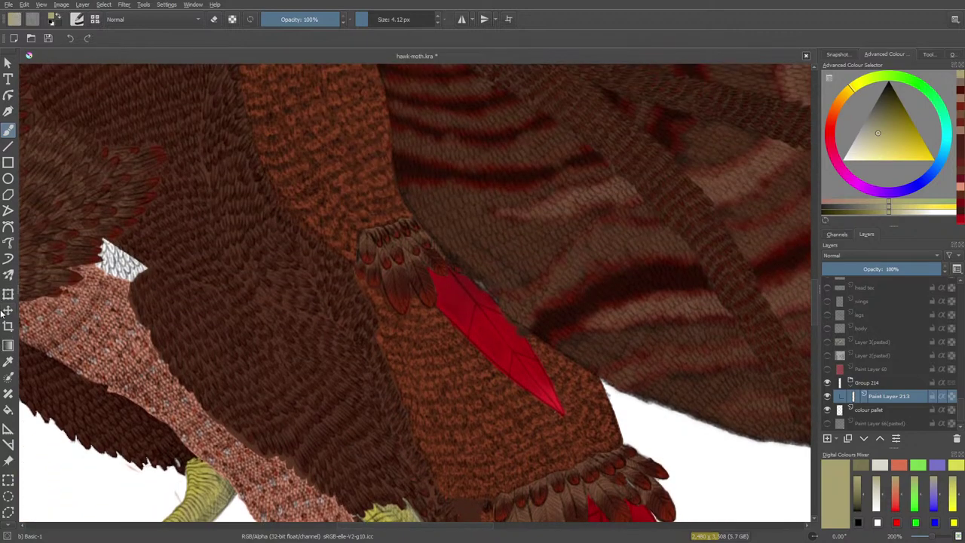
{"action": "left_click", "coordinate": [8, 362]}
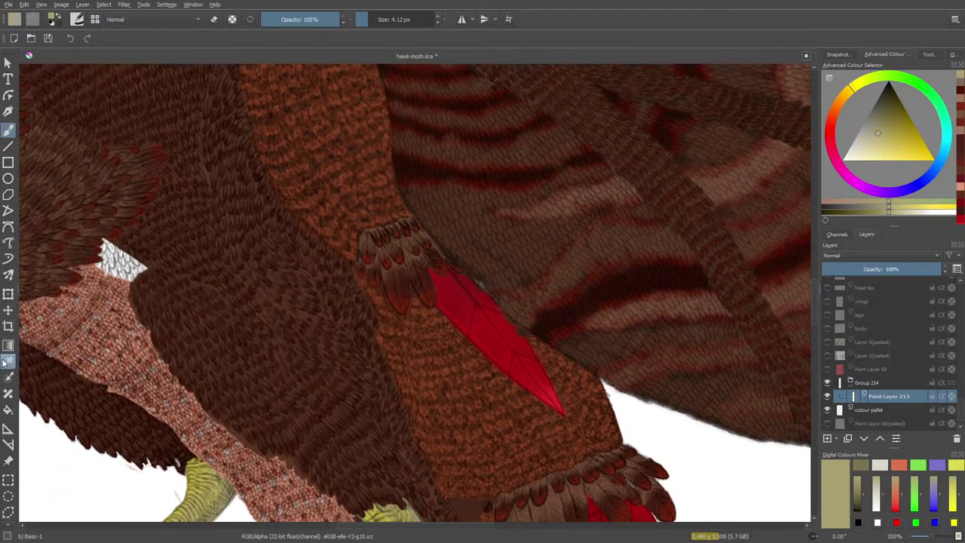
{"action": "left_click", "coordinate": [189, 322]}
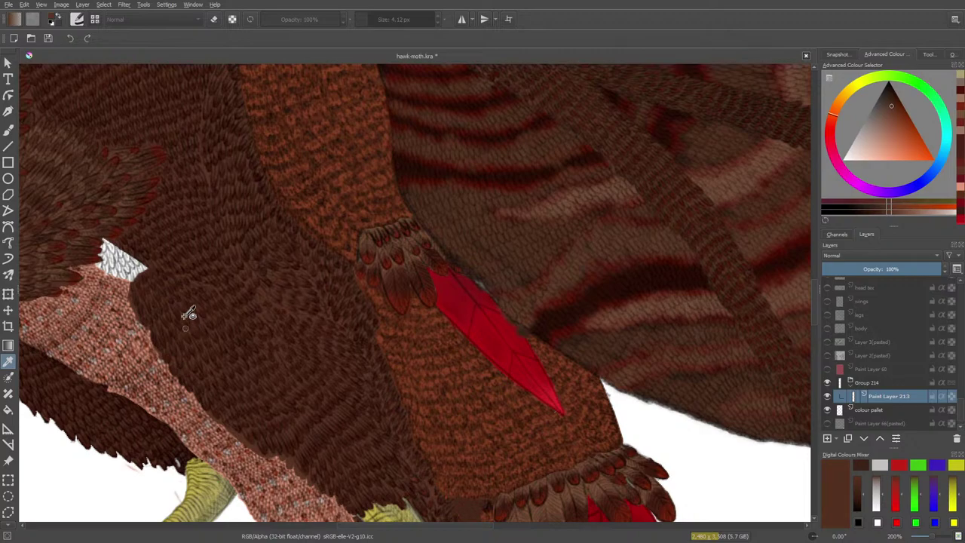
{"action": "left_click", "coordinate": [11, 130]}
{"action": "mouse_move", "coordinate": [134, 260]}
{"action": "left_mouse_down"}
{"action": "mouse_move", "coordinate": [108, 244]}
{"action": "mouse_move", "coordinate": [124, 267]}
{"action": "mouse_move", "coordinate": [101, 253]}
{"action": "mouse_move", "coordinate": [112, 266]}
{"action": "mouse_move", "coordinate": [91, 265]}
{"action": "mouse_move", "coordinate": [134, 284]}
{"action": "mouse_move", "coordinate": [99, 248]}
{"action": "mouse_move", "coordinate": [120, 263]}
{"action": "left_mouse_up"}
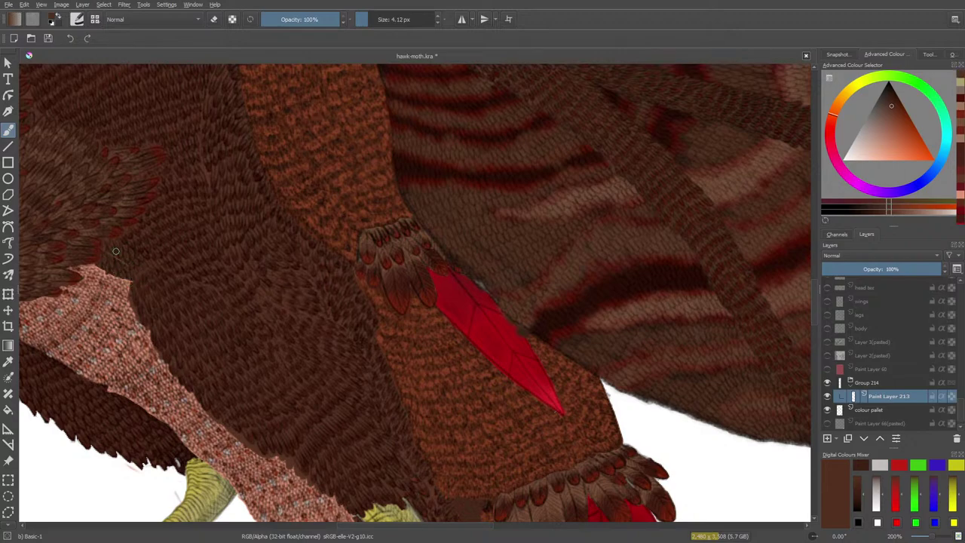
Step: Sample a darker reddish brown from the body feathers and paint it over the lighter patch above the pink belly's upper corner on Paint Layer 213
{"action": "left_click", "coordinate": [8, 361]}
{"action": "left_click", "coordinate": [161, 212]}
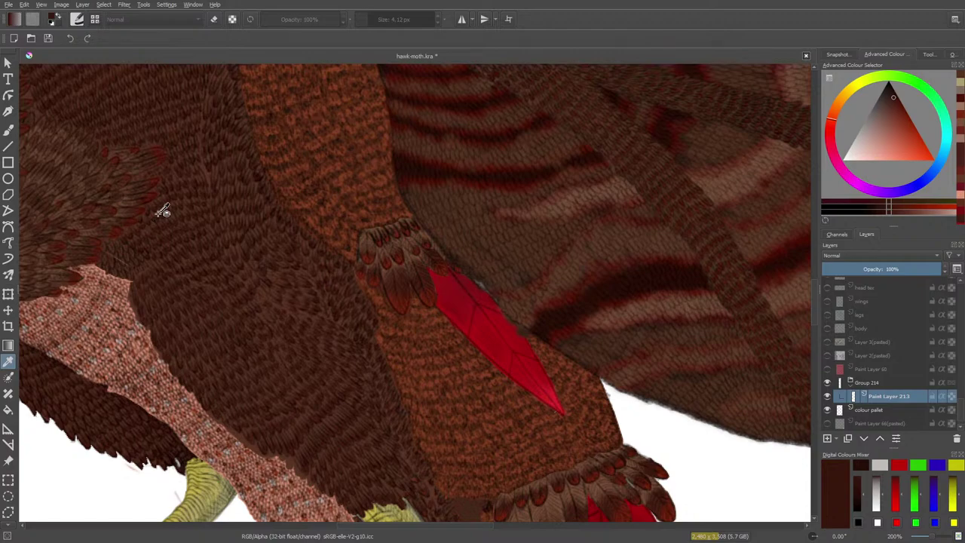
{"action": "left_click_drag", "start_coordinate": [931, 535], "coordinate": [935, 532]}
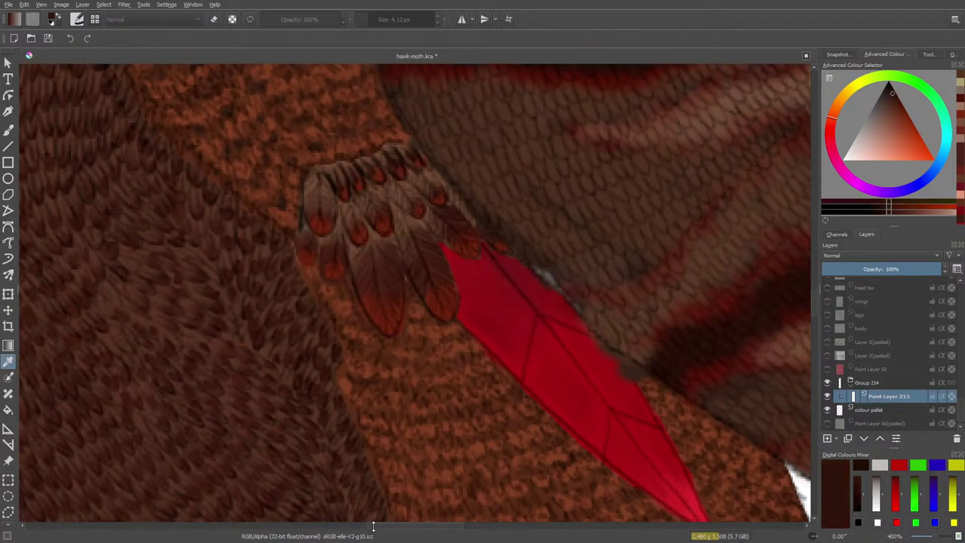
{"action": "scroll", "coordinate": [381, 521], "scroll_direction": "left", "scroll_amount": 1}
{"action": "left_click_drag", "start_coordinate": [381, 521], "coordinate": [323, 474]}
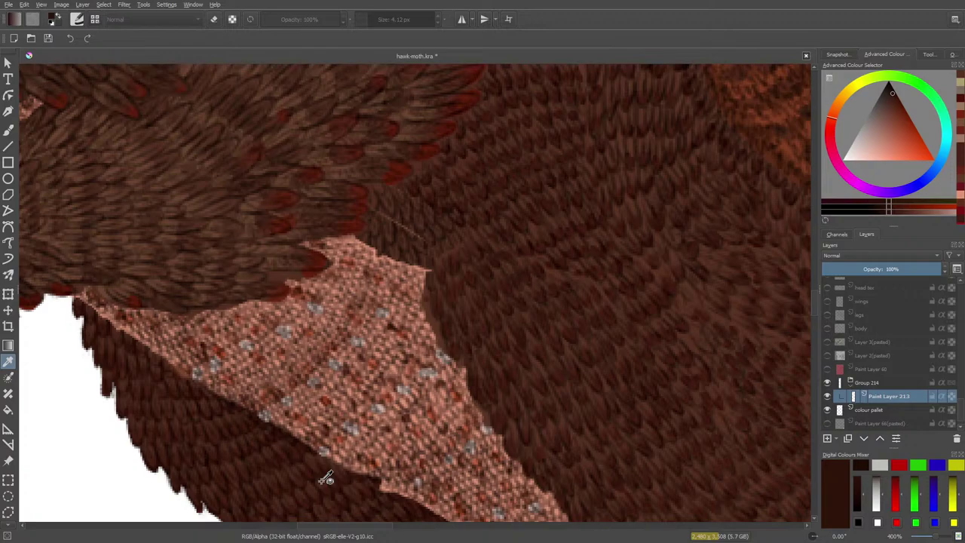
{"action": "left_click", "coordinate": [488, 182]}
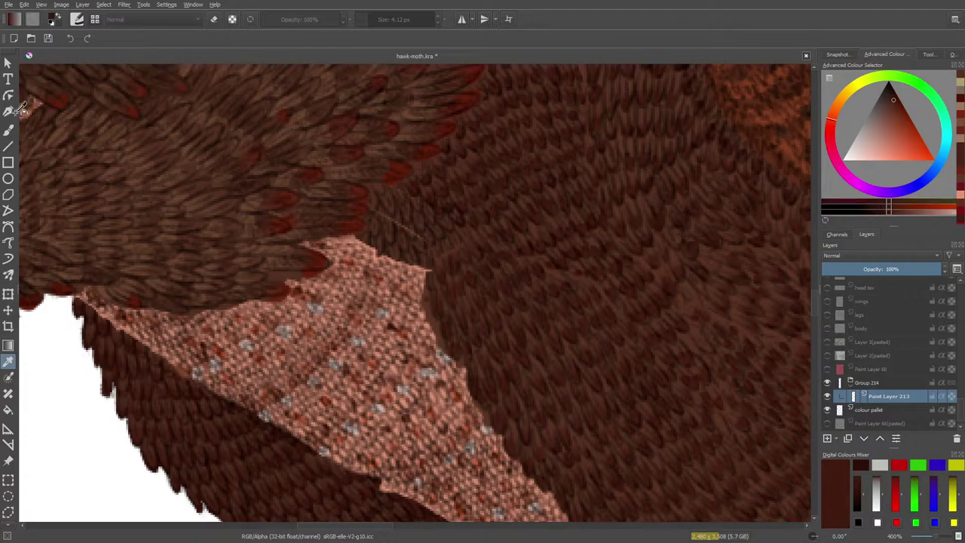
{"action": "key", "text": "b"}
{"action": "left_click_drag", "start_coordinate": [416, 246], "coordinate": [422, 247]}
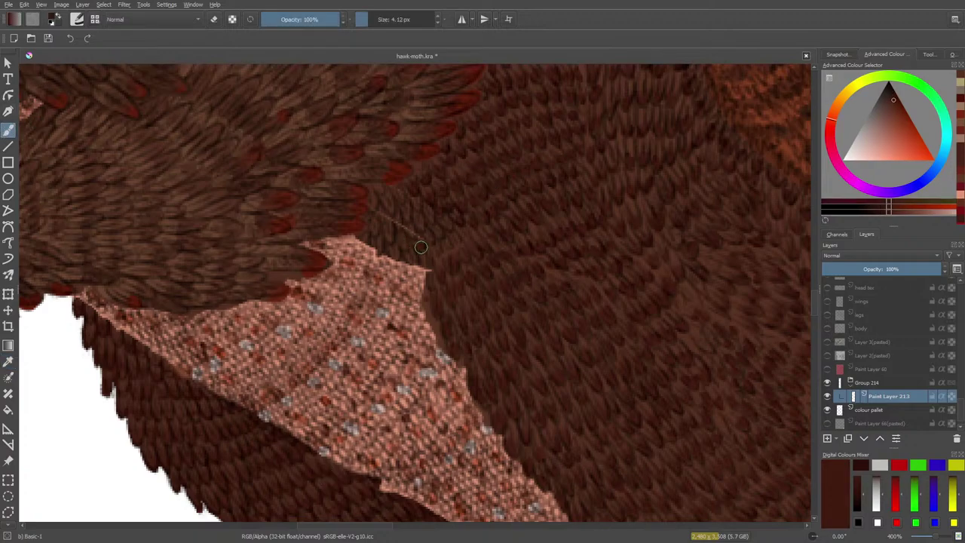
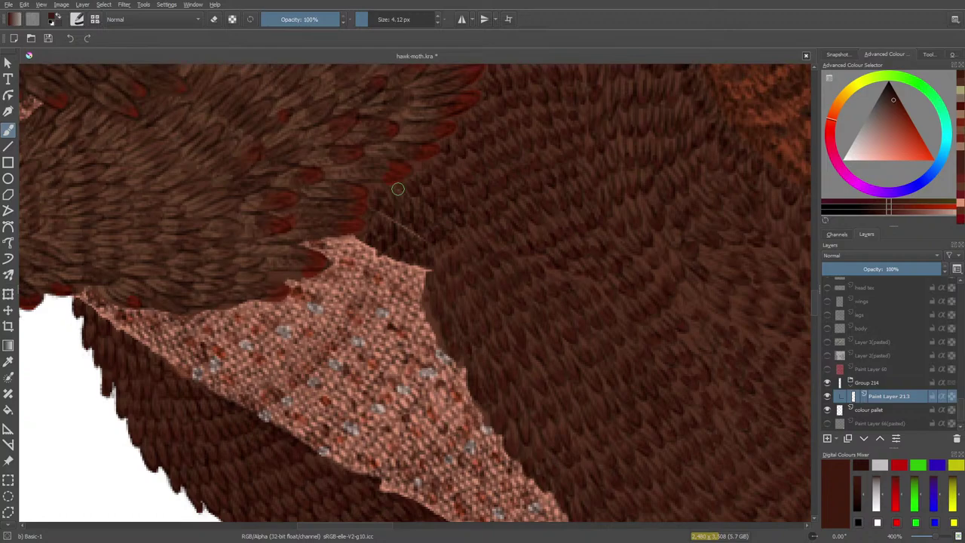
Step: Check claw three, claw one, claw four and Group 62 by toggling their visibility to find the thin pale line above the belly
{"action": "scroll", "coordinate": [954, 338], "scroll_direction": "up", "scroll_amount": 10}
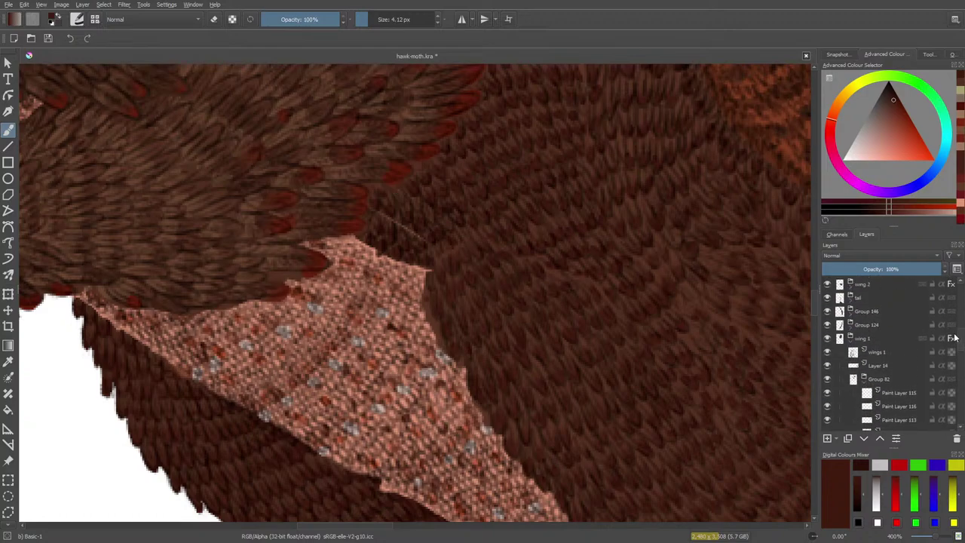
{"action": "left_click", "coordinate": [850, 337]}
{"action": "scroll", "coordinate": [963, 361], "scroll_direction": "down", "scroll_amount": 5}
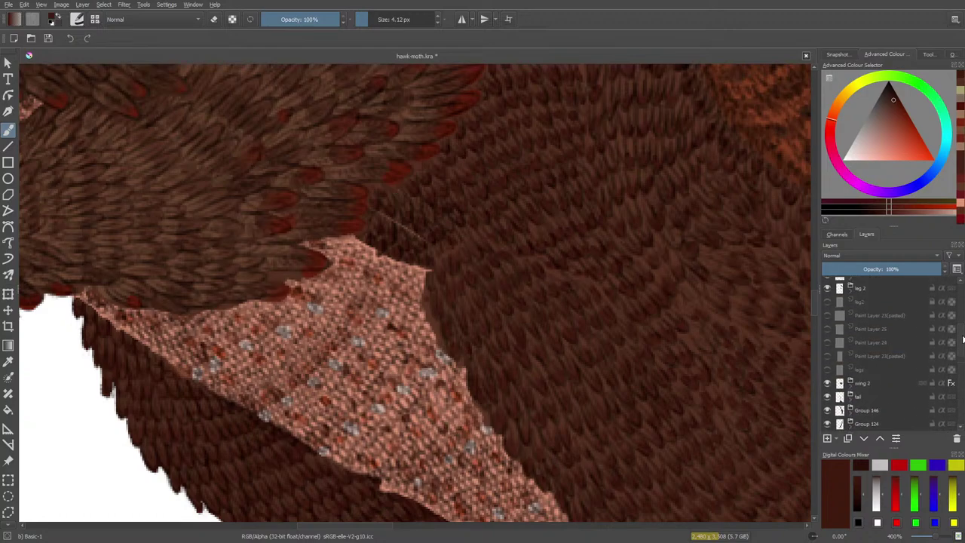
{"action": "left_click_drag", "start_coordinate": [960, 323], "coordinate": [960, 318]}
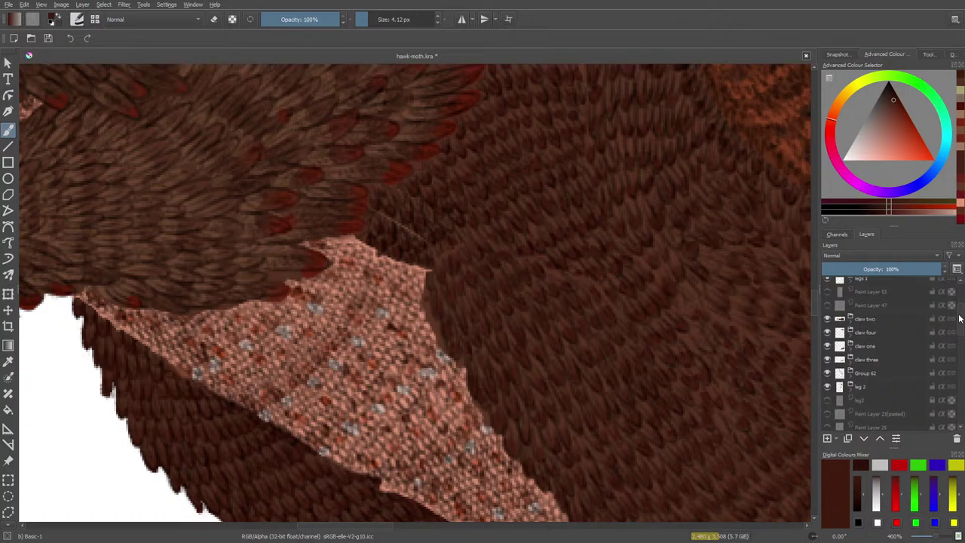
{"action": "left_click", "coordinate": [829, 360]}
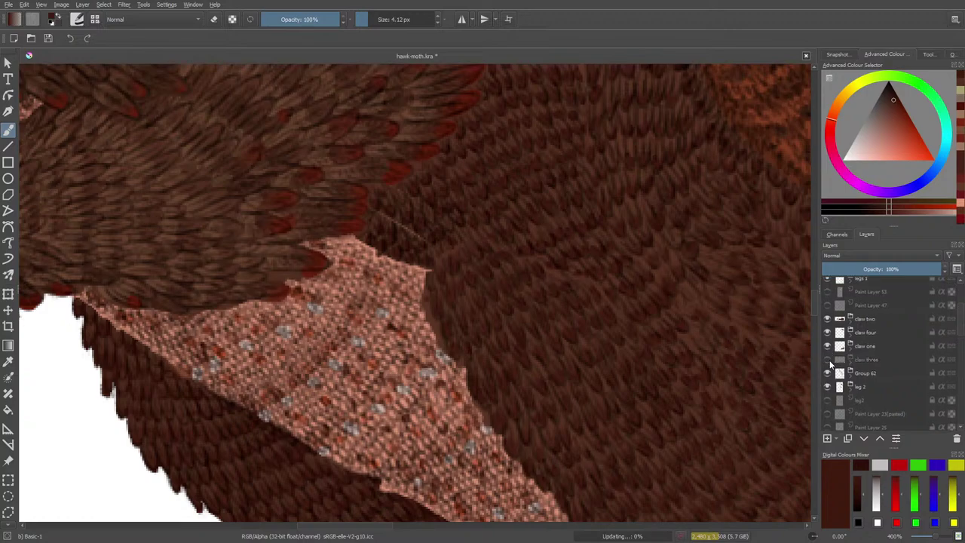
{"action": "left_click", "coordinate": [828, 360]}
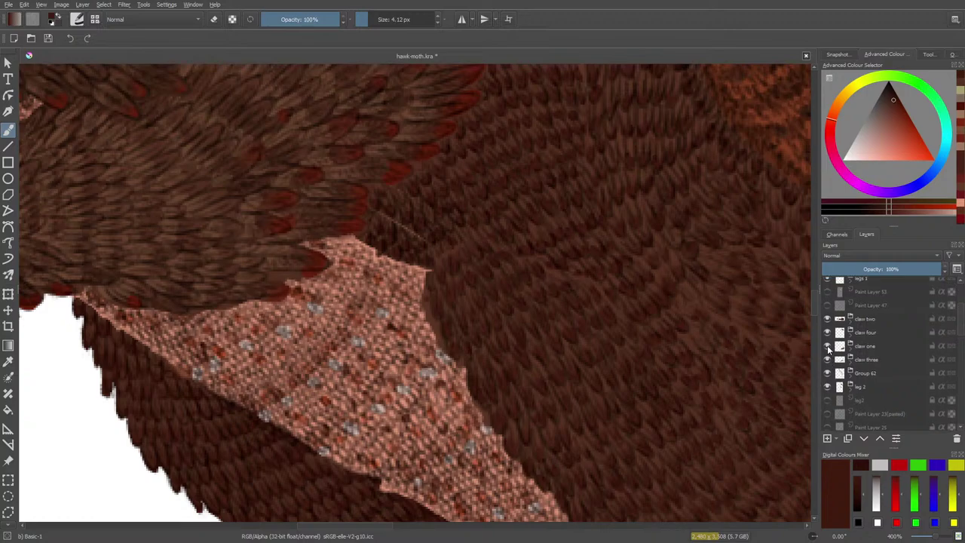
{"action": "left_click", "coordinate": [828, 346]}
{"action": "left_click", "coordinate": [828, 346]}
{"action": "left_click", "coordinate": [828, 333]}
{"action": "left_click", "coordinate": [828, 334]}
{"action": "left_click", "coordinate": [828, 374]}
{"action": "left_click", "coordinate": [828, 373]}
Step: On Paint Layer 187 in Group 62, erase the thin pale line above the pink belly with the 39.22 px Eraser Circle
{"action": "left_click", "coordinate": [851, 374]}
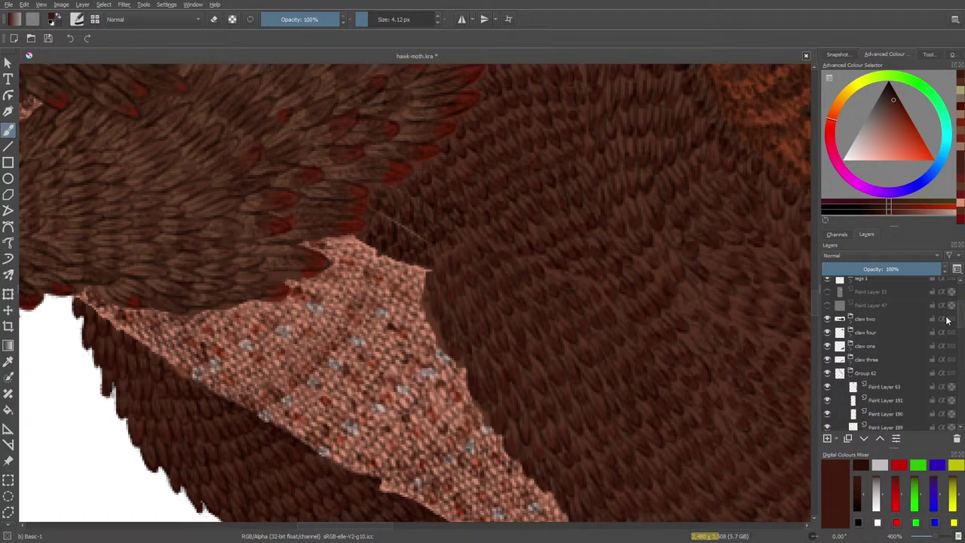
{"action": "scroll", "coordinate": [856, 362], "scroll_direction": "down", "scroll_amount": 2}
{"action": "left_click", "coordinate": [853, 377]}
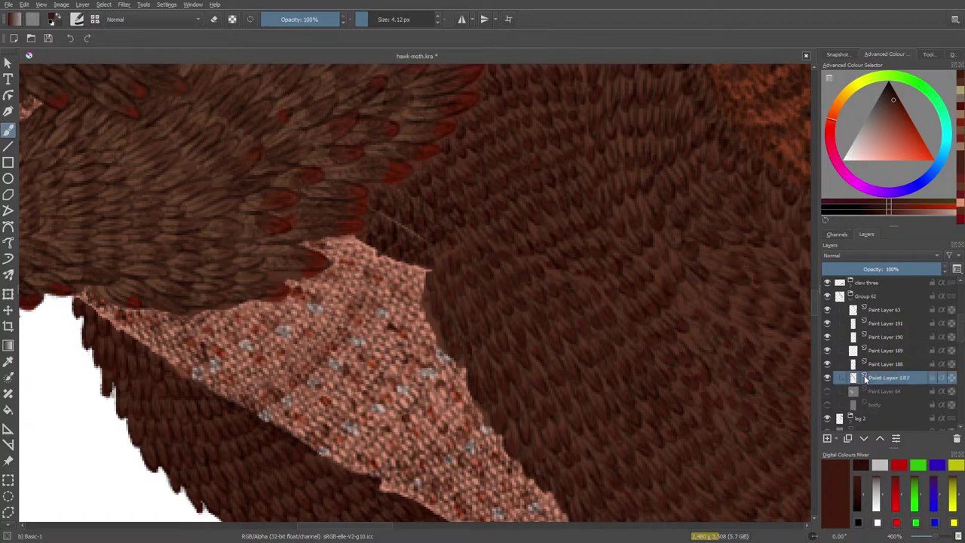
{"action": "left_click", "coordinate": [828, 378]}
{"action": "left_click", "coordinate": [828, 377]}
{"action": "key", "text": "e"}
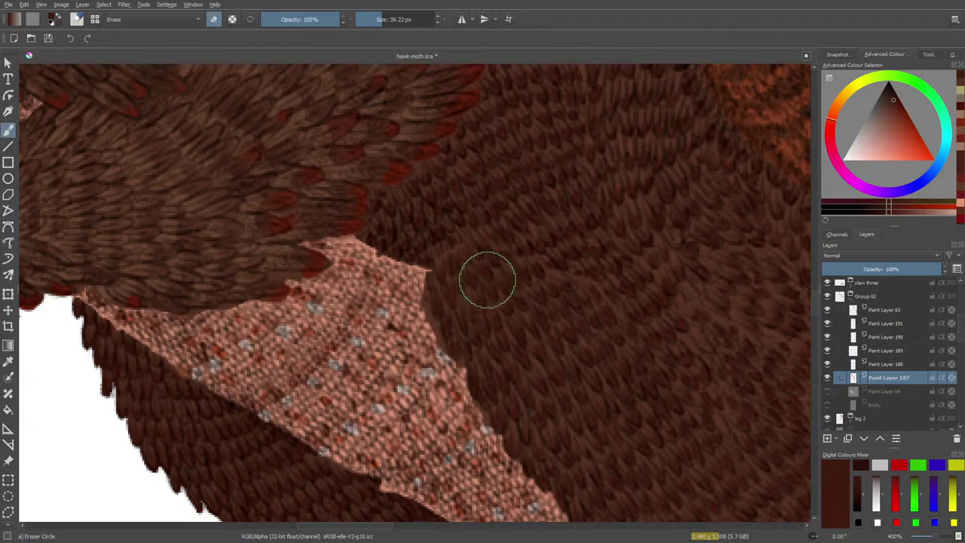
{"action": "left_click", "coordinate": [850, 296]}
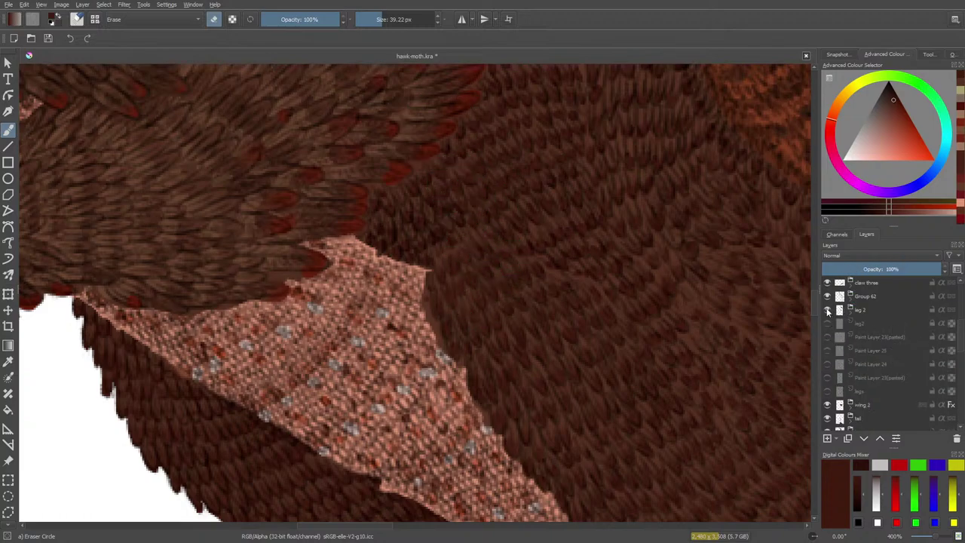
Step: Test the visibility of leg 2 and legs 1 to trace the flat brown fill, and select Paint Layer 180 inside legs 1
{"action": "left_click", "coordinate": [828, 310]}
{"action": "left_click", "coordinate": [828, 310]}
{"action": "left_click_drag", "start_coordinate": [962, 343], "coordinate": [957, 307]}
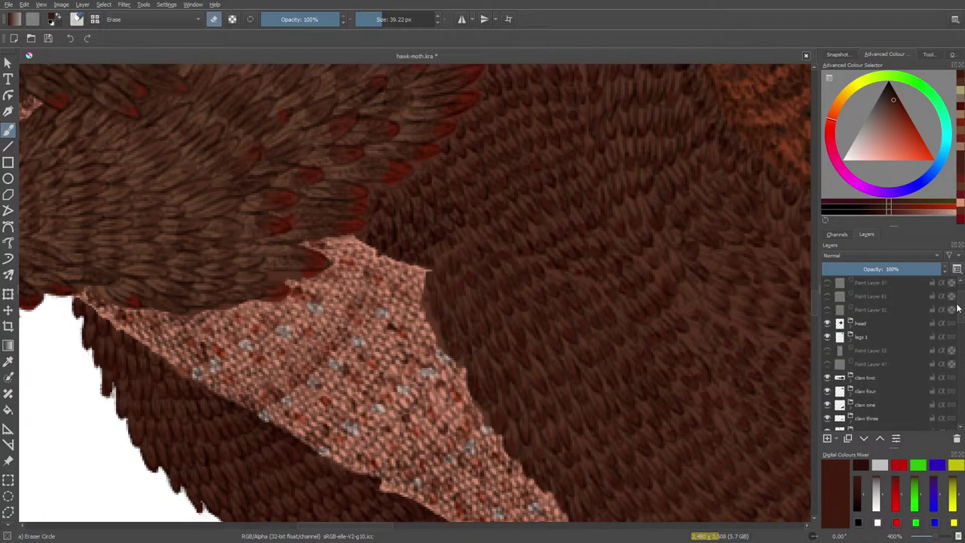
{"action": "left_click", "coordinate": [829, 338]}
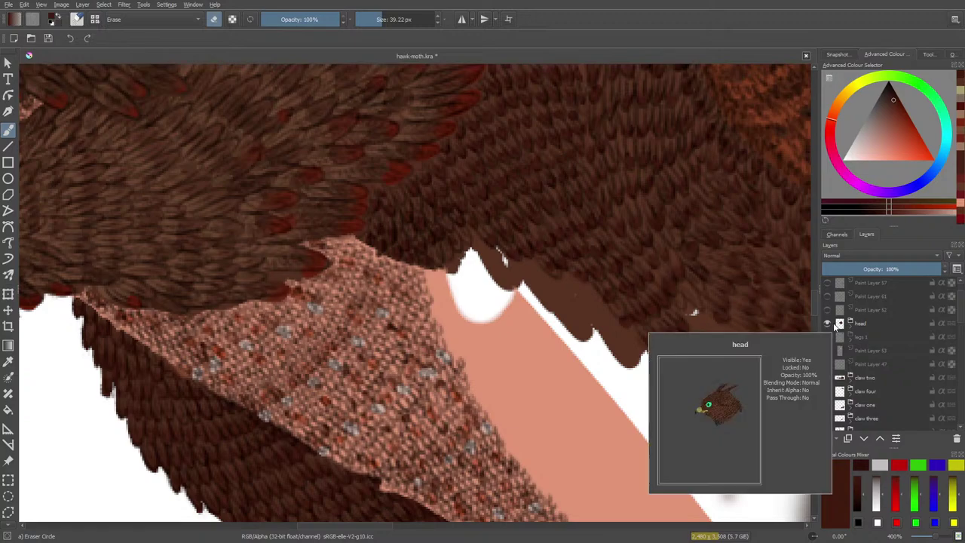
{"action": "left_click", "coordinate": [828, 337]}
{"action": "left_click", "coordinate": [852, 336]}
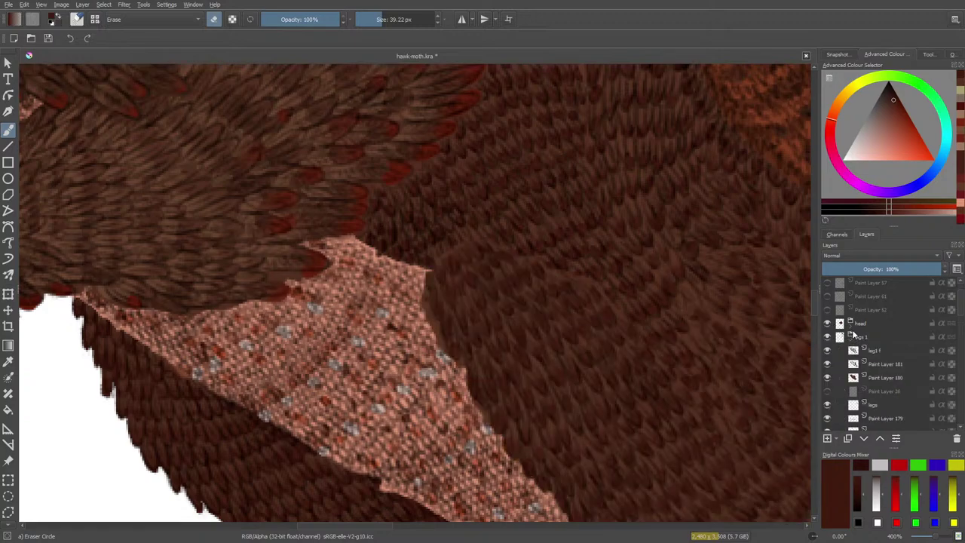
{"action": "left_click", "coordinate": [880, 376]}
{"action": "left_click", "coordinate": [832, 377]}
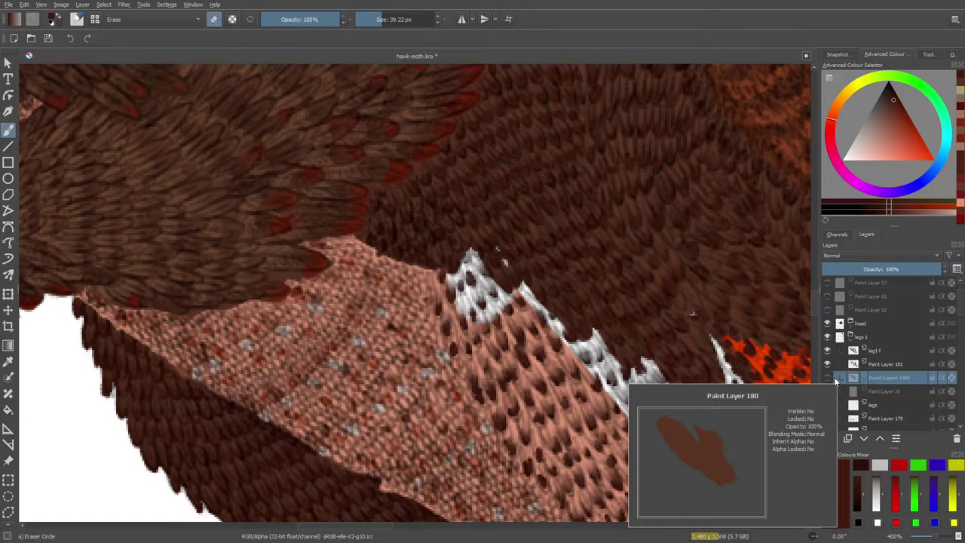
{"action": "left_click", "coordinate": [828, 379]}
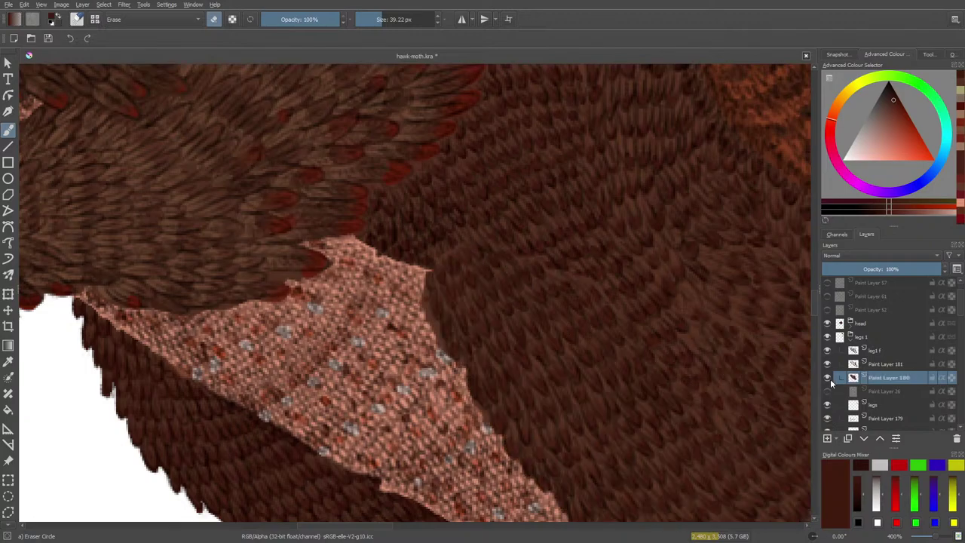
Step: Reduce the eraser to 6.43 px and erase the flat brown fringe between the upper leg's feathers and the pink belly on Paint Layer 180
{"action": "left_click_drag", "start_coordinate": [379, 19], "coordinate": [372, 20]}
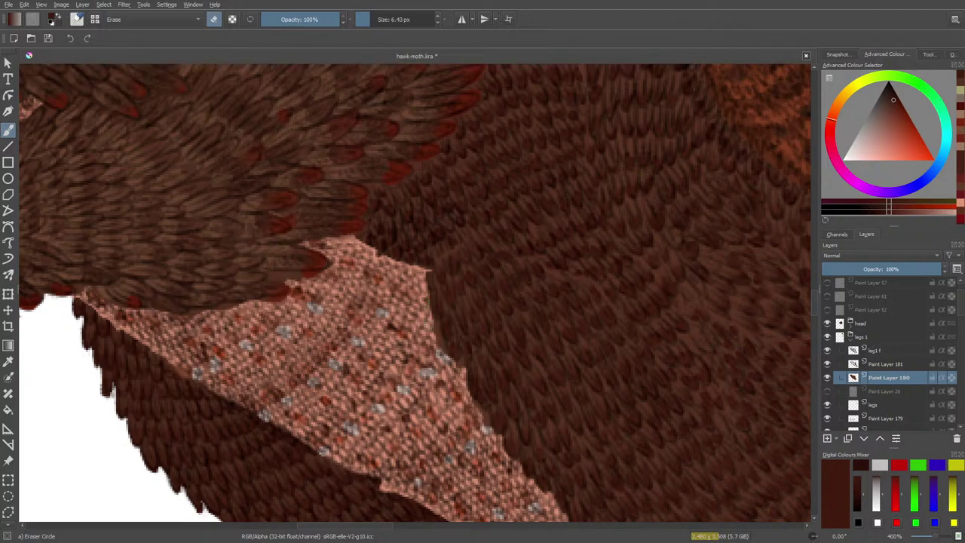
{"action": "left_click_drag", "start_coordinate": [435, 331], "coordinate": [448, 356]}
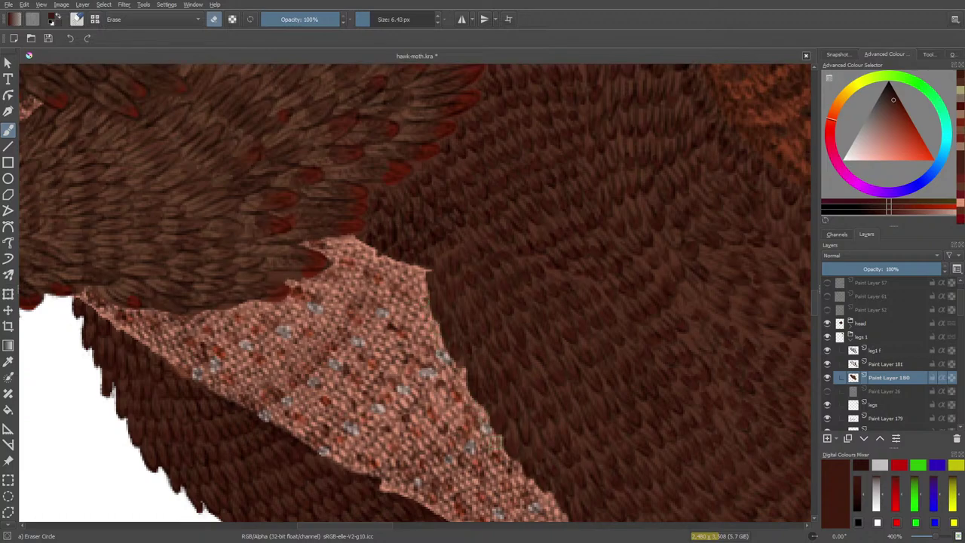
{"action": "left_click_drag", "start_coordinate": [815, 300], "coordinate": [816, 315]}
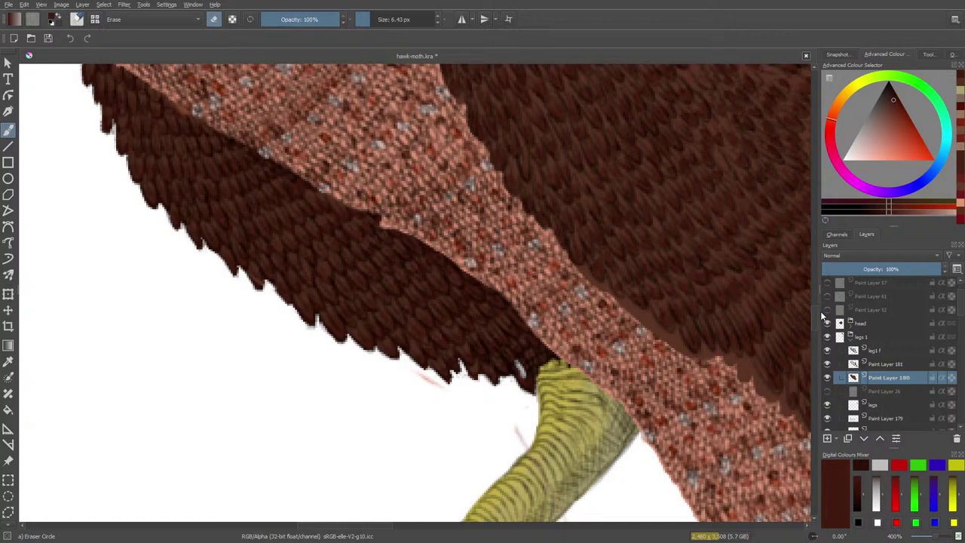
{"action": "left_click_drag", "start_coordinate": [353, 522], "coordinate": [390, 523]}
{"action": "scroll", "coordinate": [399, 523], "scroll_direction": "left", "scroll_amount": 1}
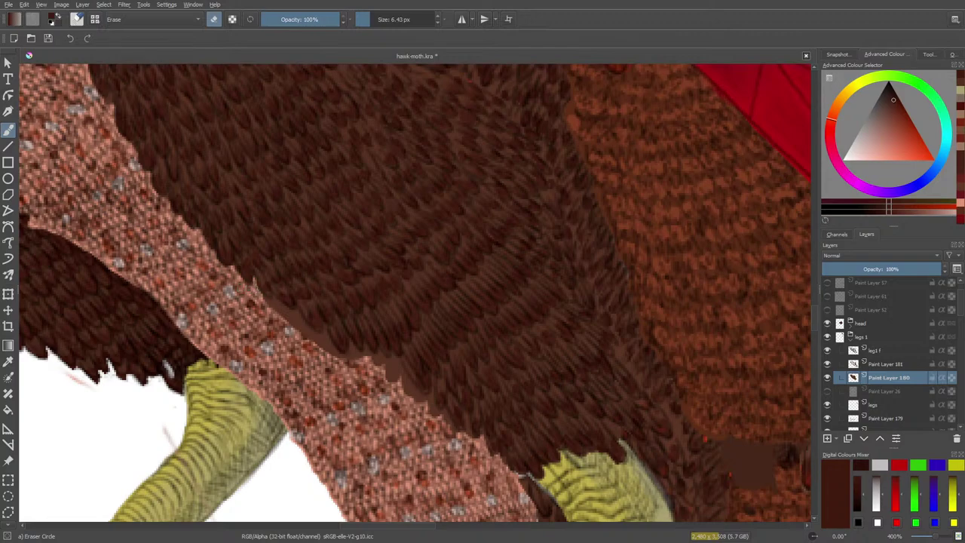
{"action": "left_click_drag", "start_coordinate": [273, 299], "coordinate": [327, 348]}
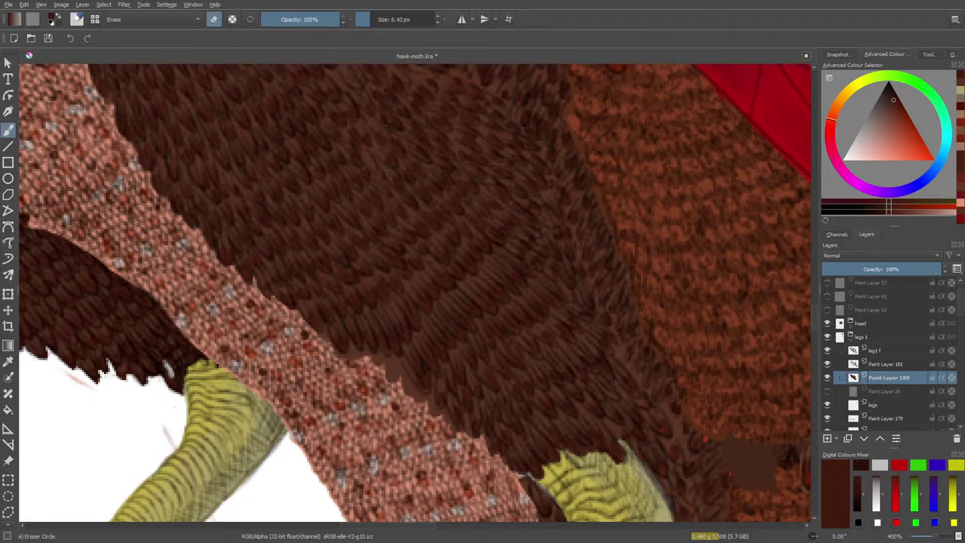
{"action": "left_click_drag", "start_coordinate": [331, 344], "coordinate": [344, 360]}
{"action": "mouse_move", "coordinate": [368, 350]}
{"action": "left_mouse_down"}
{"action": "mouse_move", "coordinate": [390, 377]}
{"action": "mouse_move", "coordinate": [395, 359]}
{"action": "mouse_move", "coordinate": [411, 397]}
{"action": "mouse_move", "coordinate": [421, 384]}
{"action": "mouse_move", "coordinate": [448, 424]}
{"action": "left_mouse_up"}
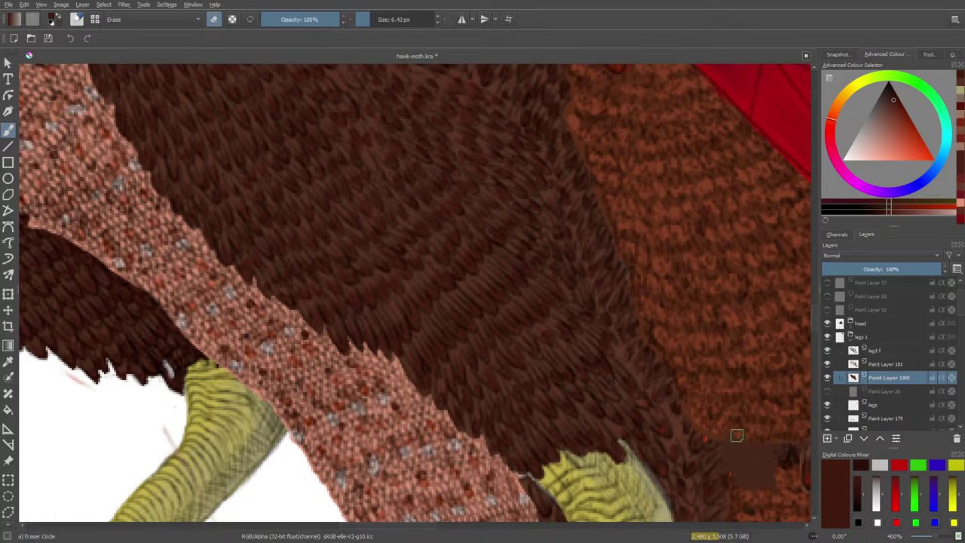
{"action": "left_click", "coordinate": [829, 376]}
{"action": "left_click", "coordinate": [829, 376]}
{"action": "left_click", "coordinate": [851, 337]}
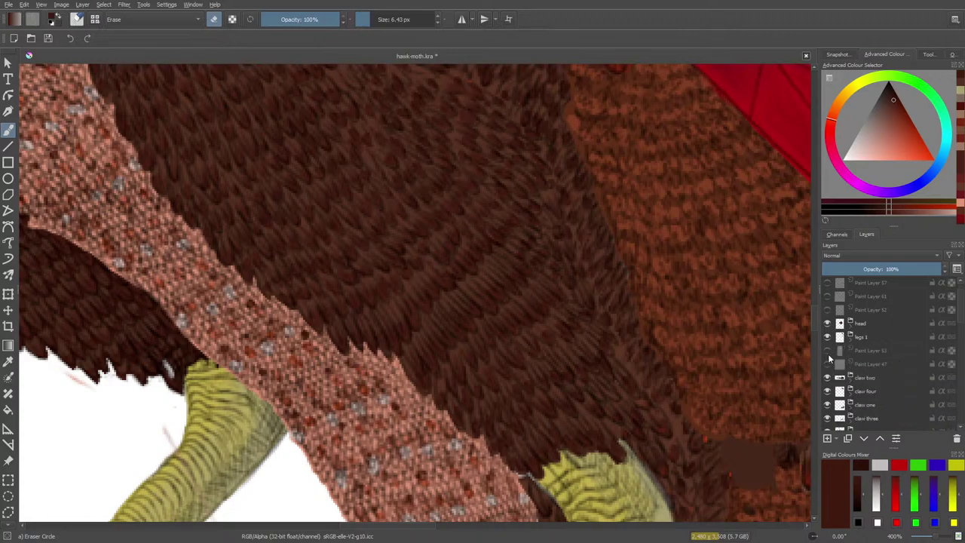
Step: Examine the tail base at 283% zoom and toggle claw one and Group 62 to trace the flat brown patch beside the tail feathers
{"action": "mouse_move", "coordinate": [936, 536]}
{"action": "left_mouse_down"}
{"action": "mouse_move", "coordinate": [920, 536]}
{"action": "mouse_move", "coordinate": [933, 536]}
{"action": "left_mouse_up"}
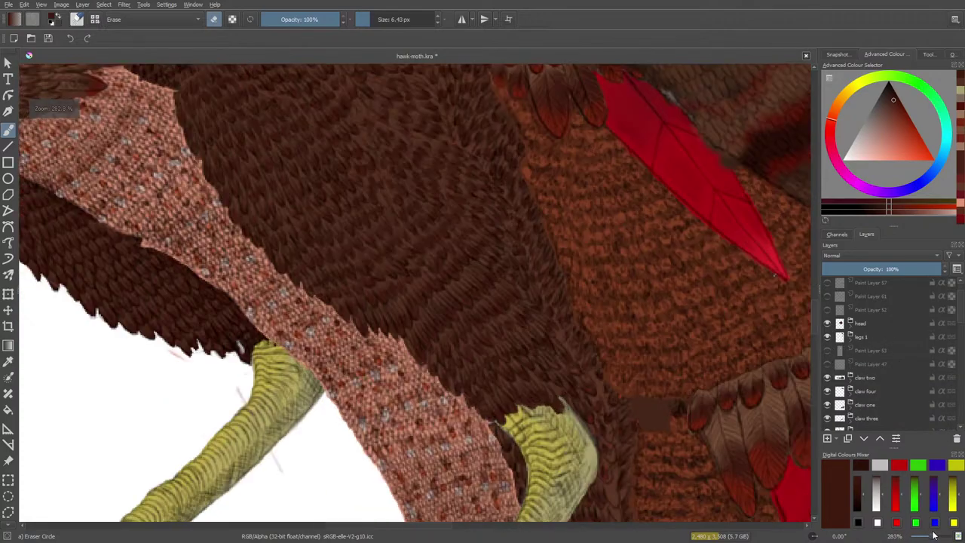
{"action": "scroll", "coordinate": [452, 520], "scroll_direction": "right", "scroll_amount": 5}
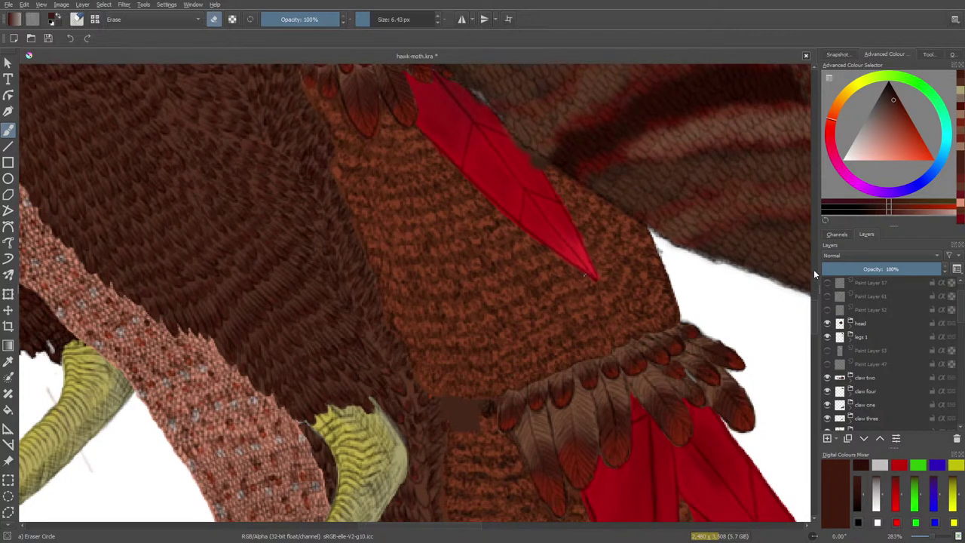
{"action": "left_click_drag", "start_coordinate": [815, 308], "coordinate": [815, 318]}
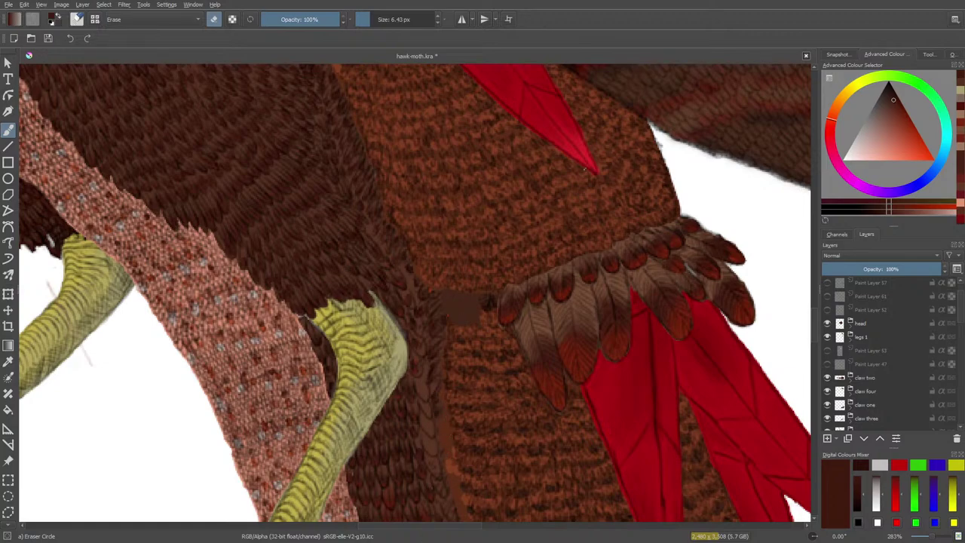
{"action": "scroll", "coordinate": [960, 332], "scroll_direction": "down", "scroll_amount": 2}
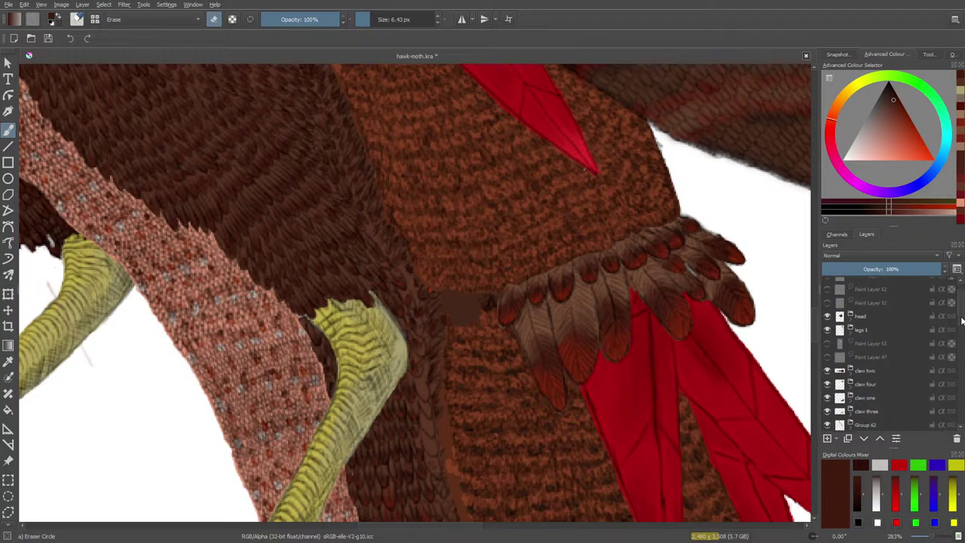
{"action": "scroll", "coordinate": [961, 332], "scroll_direction": "down", "scroll_amount": 1}
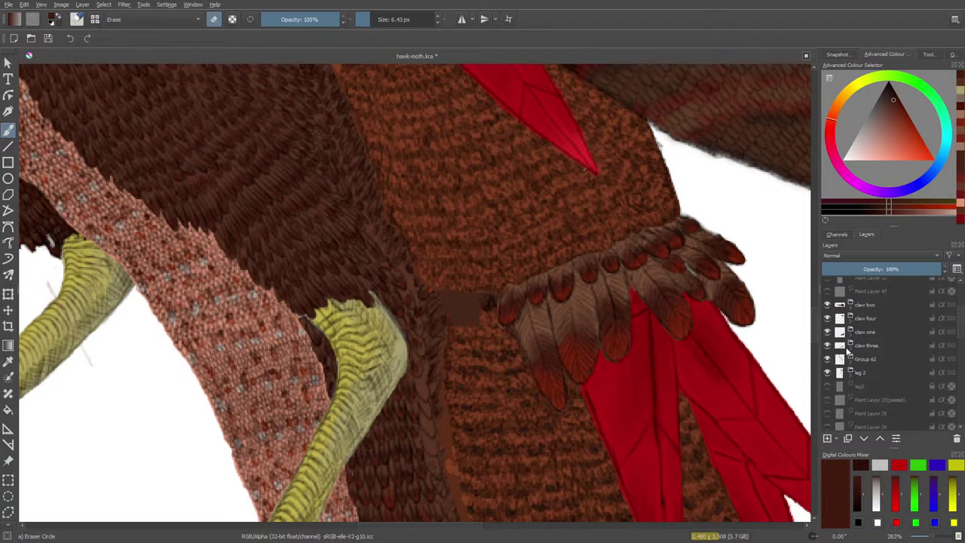
{"action": "left_click", "coordinate": [828, 332]}
{"action": "left_click", "coordinate": [828, 333]}
{"action": "left_click", "coordinate": [827, 361]}
{"action": "left_click", "coordinate": [827, 362]}
{"action": "left_click_drag", "start_coordinate": [961, 321], "coordinate": [959, 300]}
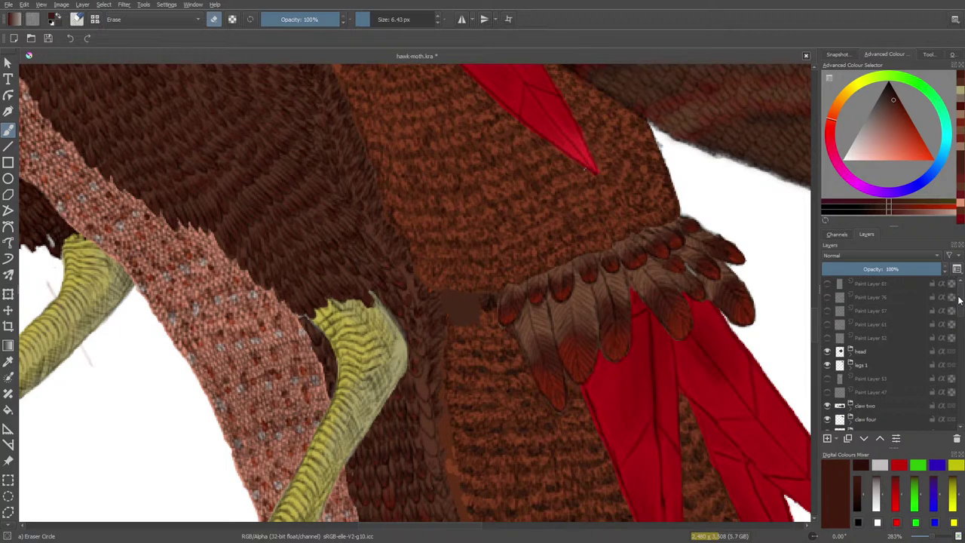
Step: Toggle Group 206, wing 1, Group 124, Group 146 and tail to find which group holds the flat brown patch
{"action": "scroll", "coordinate": [869, 338], "scroll_direction": "down", "scroll_amount": 7}
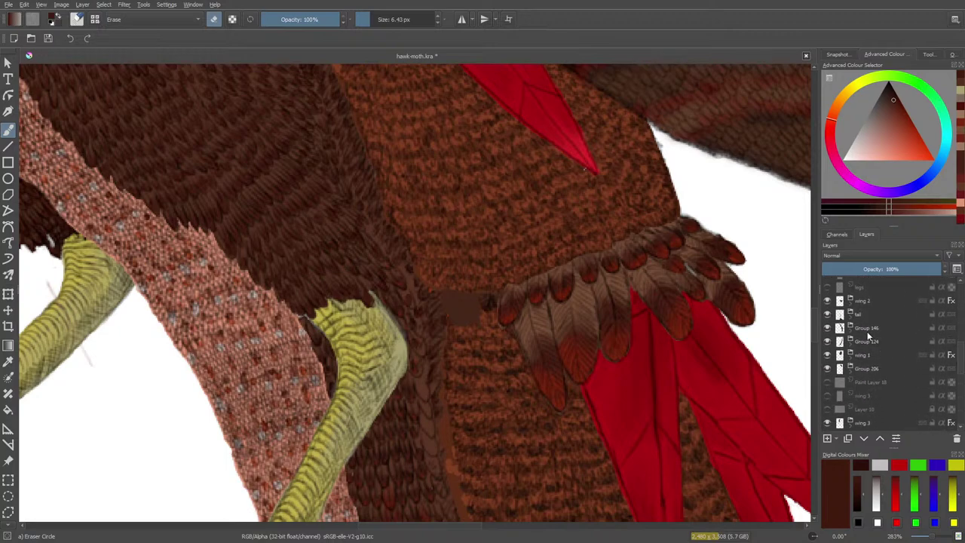
{"action": "left_click", "coordinate": [828, 368]}
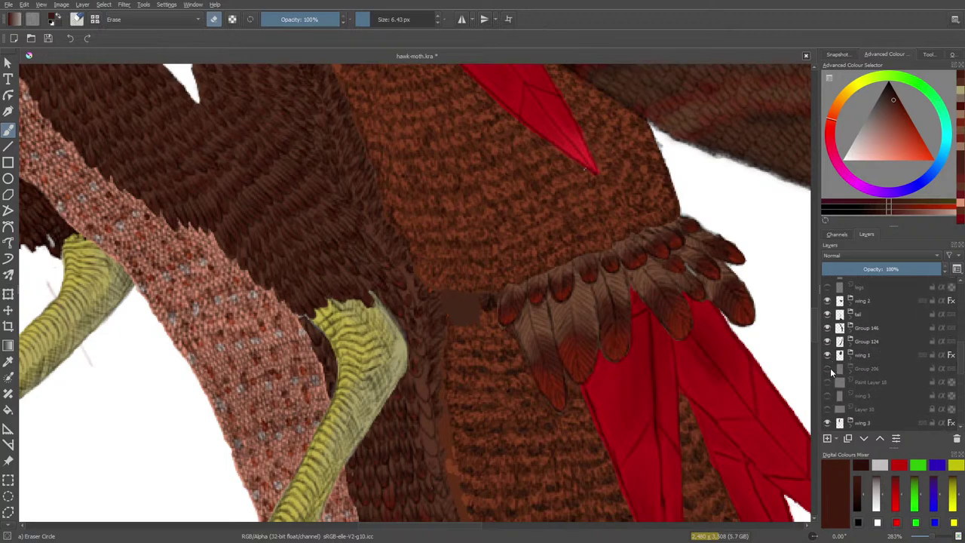
{"action": "left_click", "coordinate": [828, 367]}
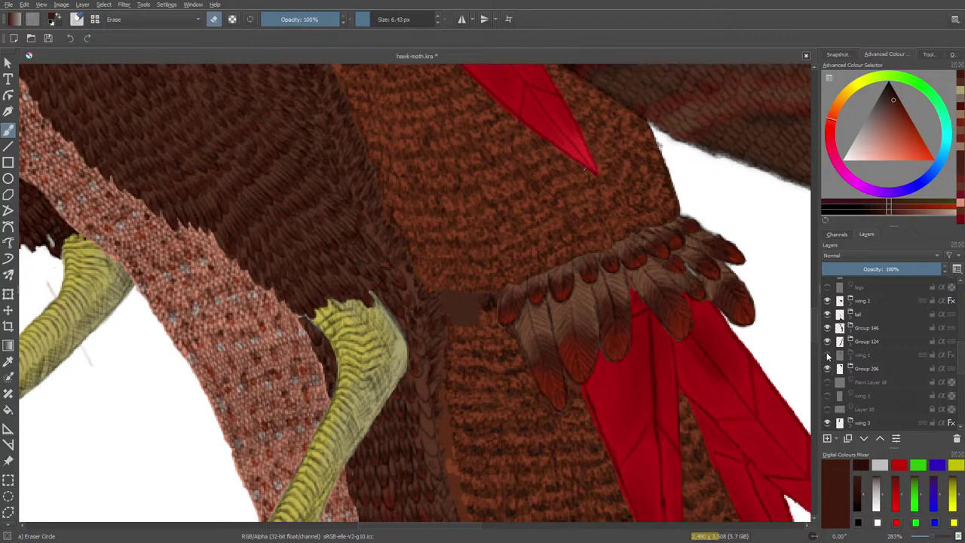
{"action": "left_click", "coordinate": [828, 342]}
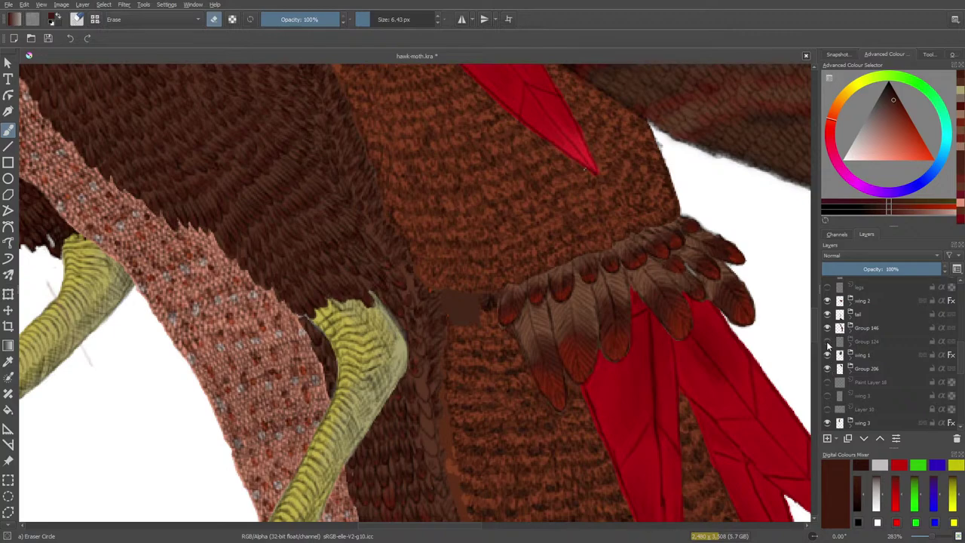
{"action": "left_click", "coordinate": [828, 343]}
{"action": "left_click", "coordinate": [828, 329]}
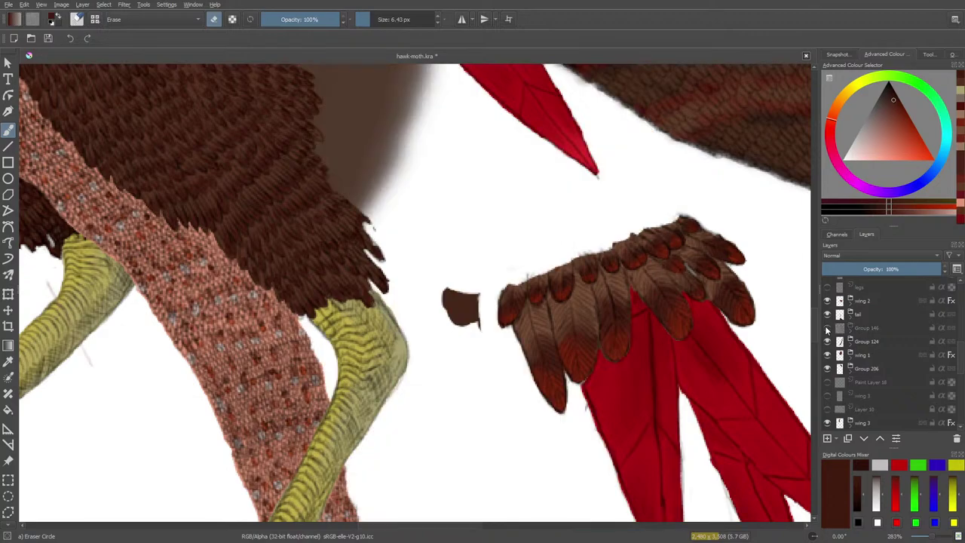
{"action": "left_click", "coordinate": [828, 329]}
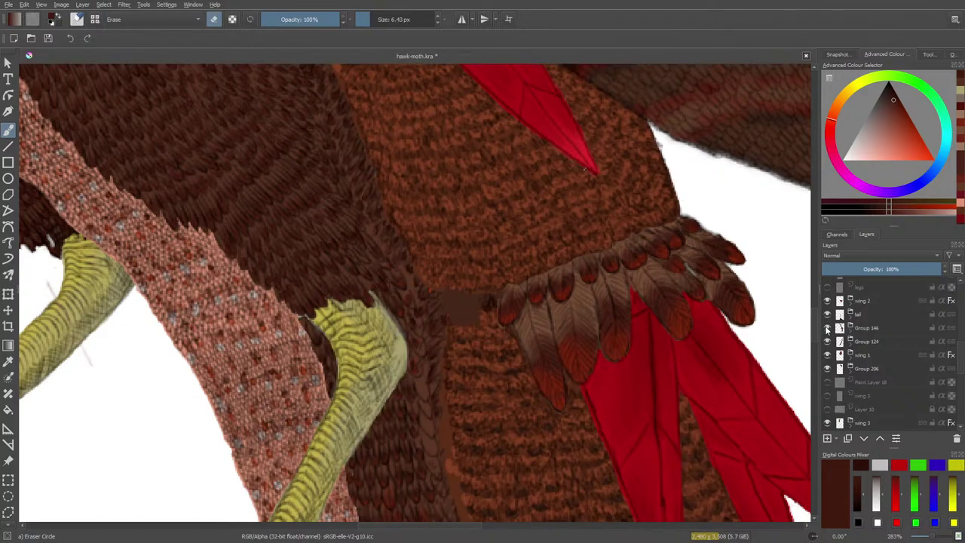
{"action": "left_click", "coordinate": [828, 315]}
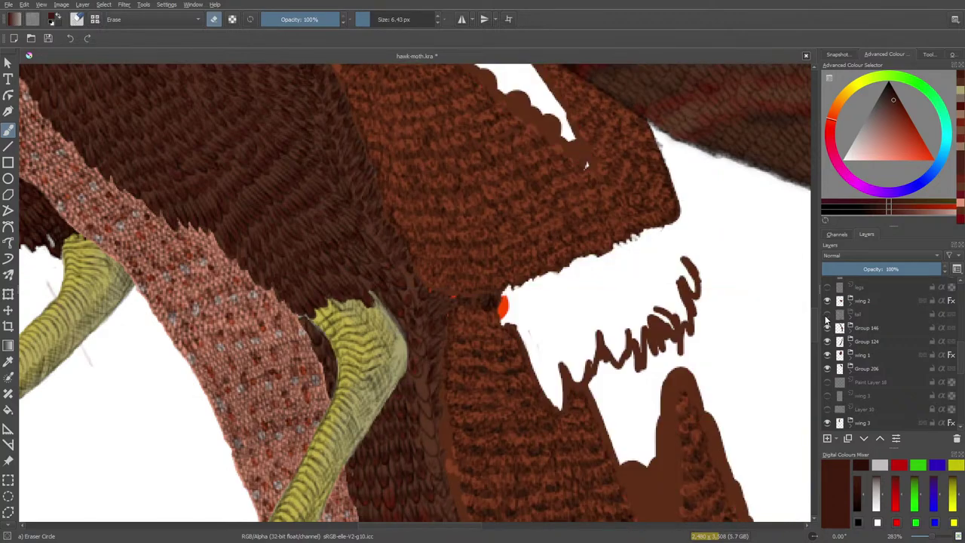
{"action": "left_click", "coordinate": [828, 315]}
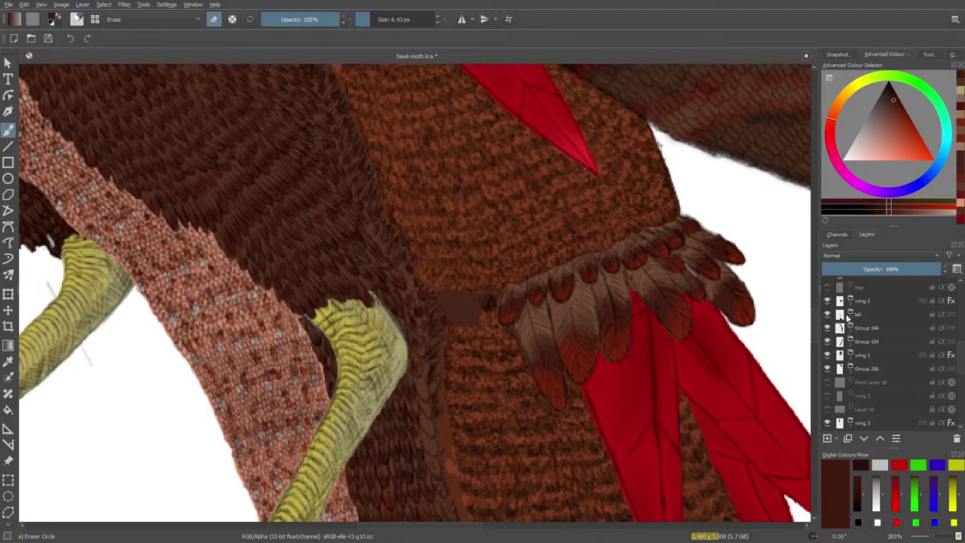
Step: Expand the tail group and its Group 147, testing the visibility of Group 147 and Paint Layer 148 for the brown patch
{"action": "left_click", "coordinate": [851, 316]}
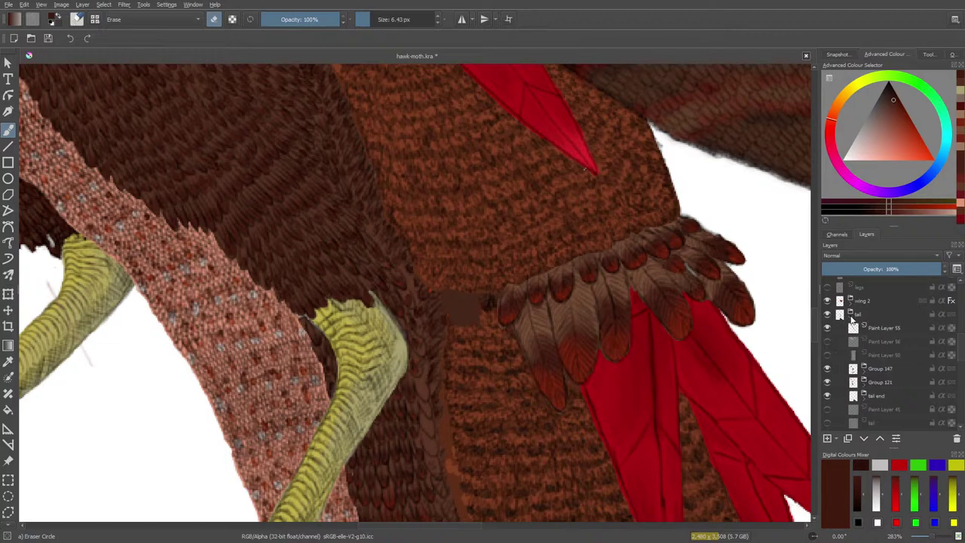
{"action": "left_click", "coordinate": [827, 367]}
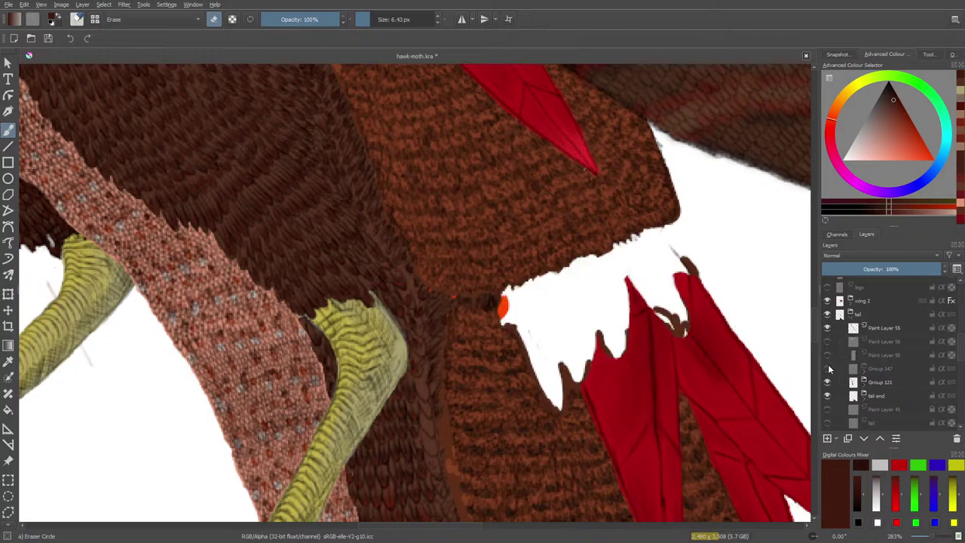
{"action": "left_click", "coordinate": [828, 368]}
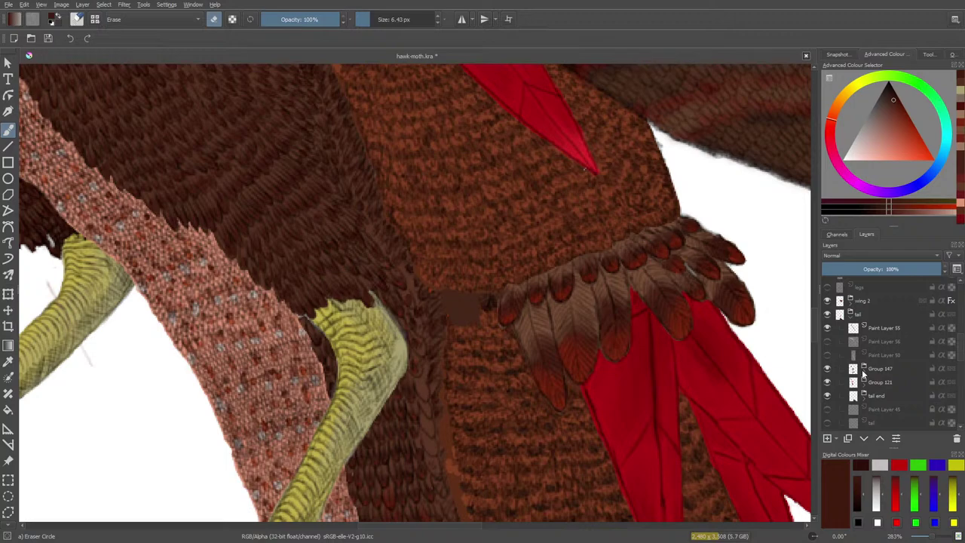
{"action": "left_click", "coordinate": [865, 370]}
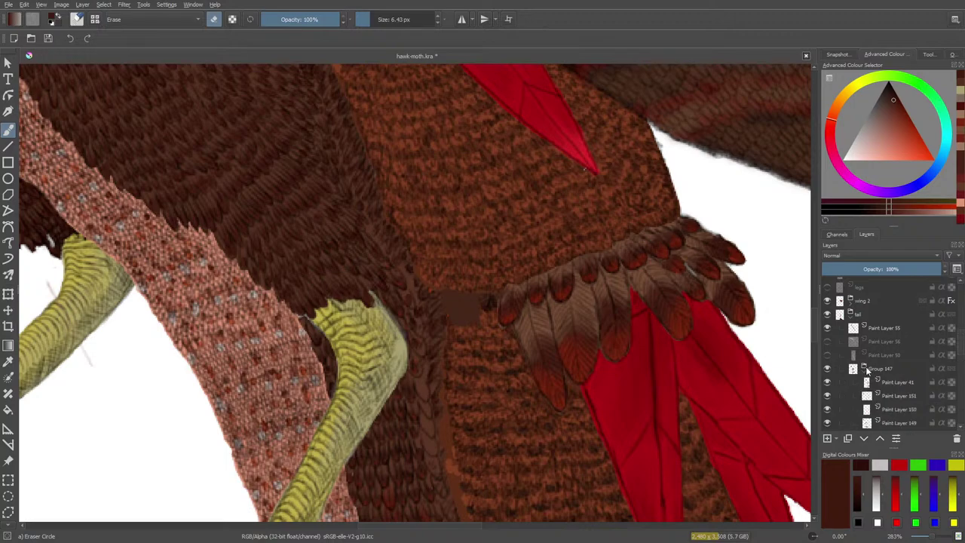
{"action": "scroll", "coordinate": [960, 341], "scroll_direction": "down", "scroll_amount": 2}
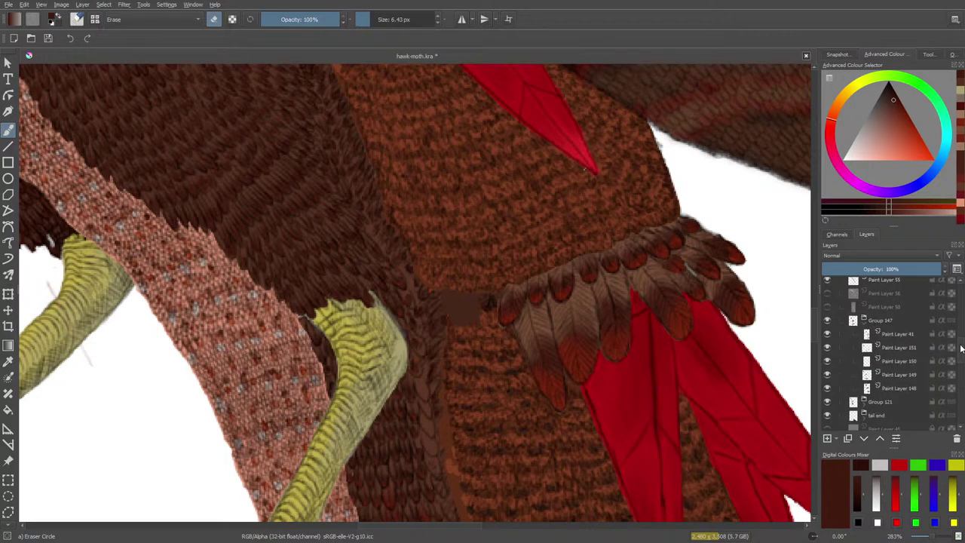
{"action": "left_click", "coordinate": [827, 383]}
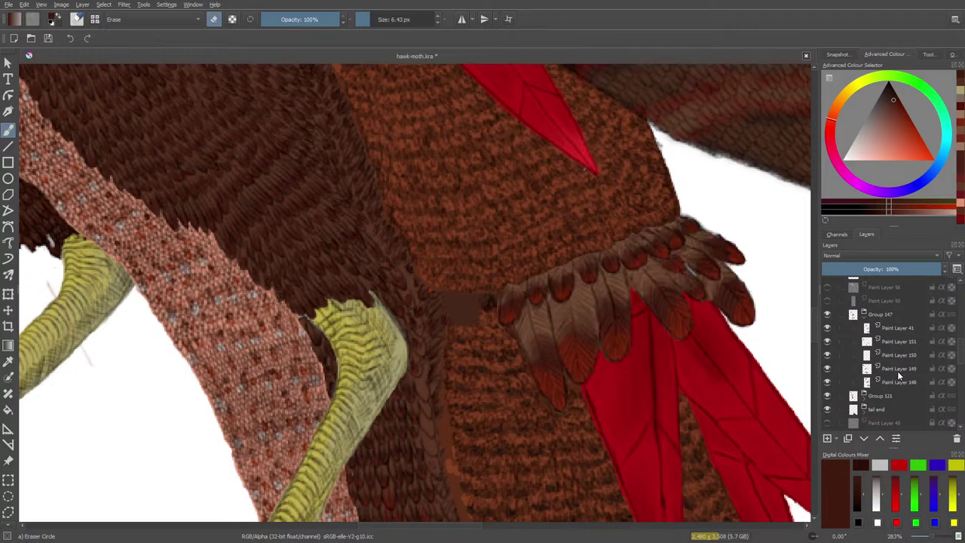
Step: Erase the flat brown patch beside the tail feathers on Paint Layer 148 and collapse Group 147
{"action": "left_click", "coordinate": [895, 382]}
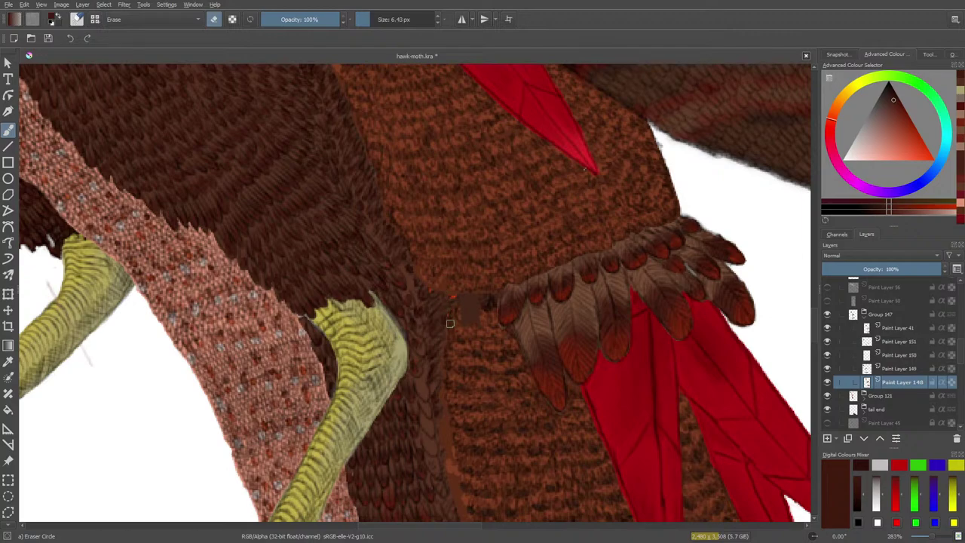
{"action": "mouse_move", "coordinate": [450, 324]}
{"action": "left_mouse_down"}
{"action": "mouse_move", "coordinate": [461, 288]}
{"action": "mouse_move", "coordinate": [465, 331]}
{"action": "mouse_move", "coordinate": [476, 288]}
{"action": "mouse_move", "coordinate": [478, 325]}
{"action": "mouse_move", "coordinate": [470, 277]}
{"action": "left_mouse_up"}
{"action": "left_click", "coordinate": [865, 315]}
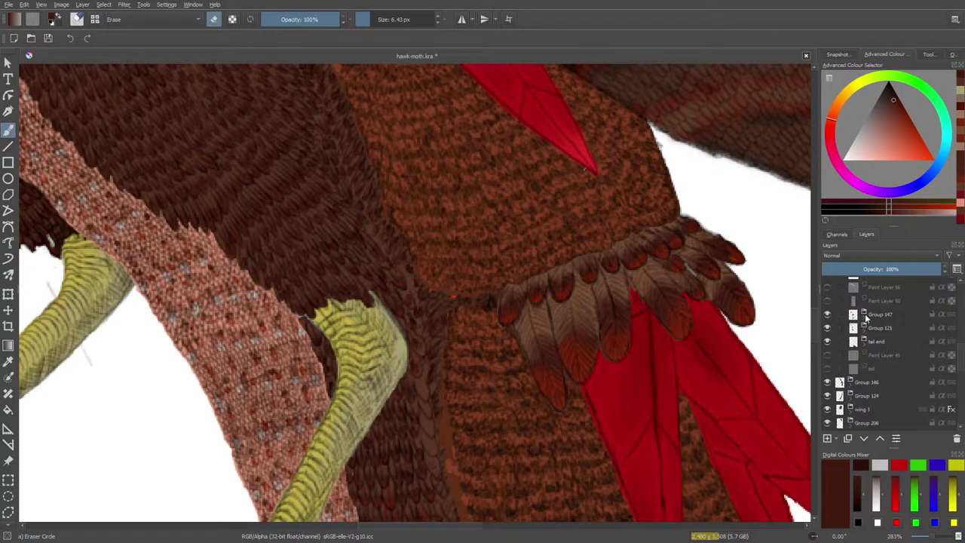
Step: Toggle the tail group and Group 206 to trace the small orange speck at the tail base
{"action": "left_click_drag", "start_coordinate": [961, 360], "coordinate": [961, 343]}
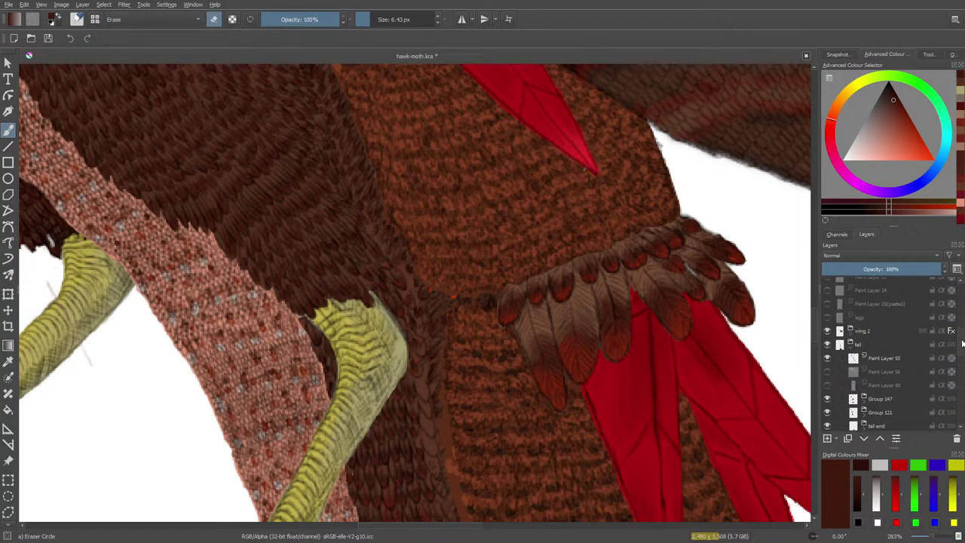
{"action": "left_click", "coordinate": [828, 345]}
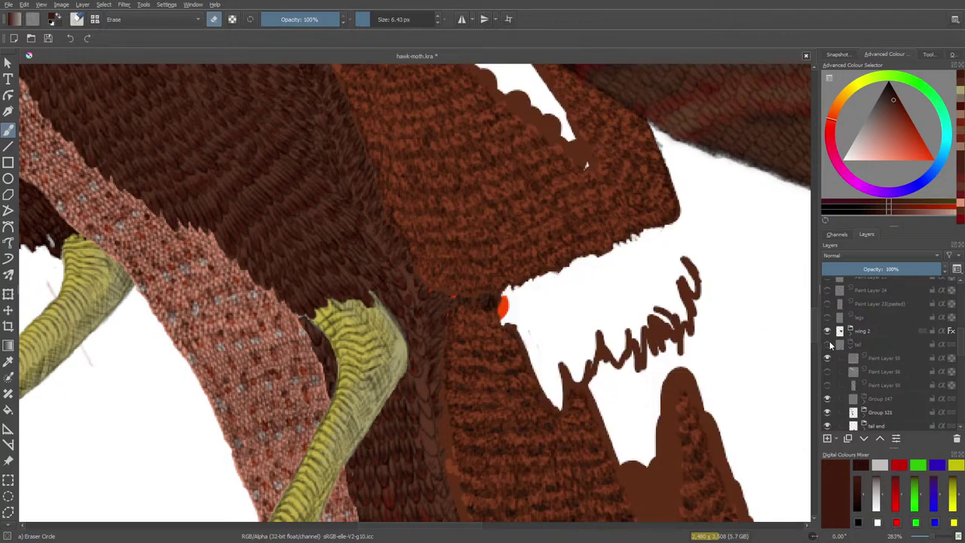
{"action": "left_click", "coordinate": [829, 344]}
{"action": "left_click_drag", "start_coordinate": [959, 345], "coordinate": [960, 315]}
{"action": "scroll", "coordinate": [852, 332], "scroll_direction": "down", "scroll_amount": 4}
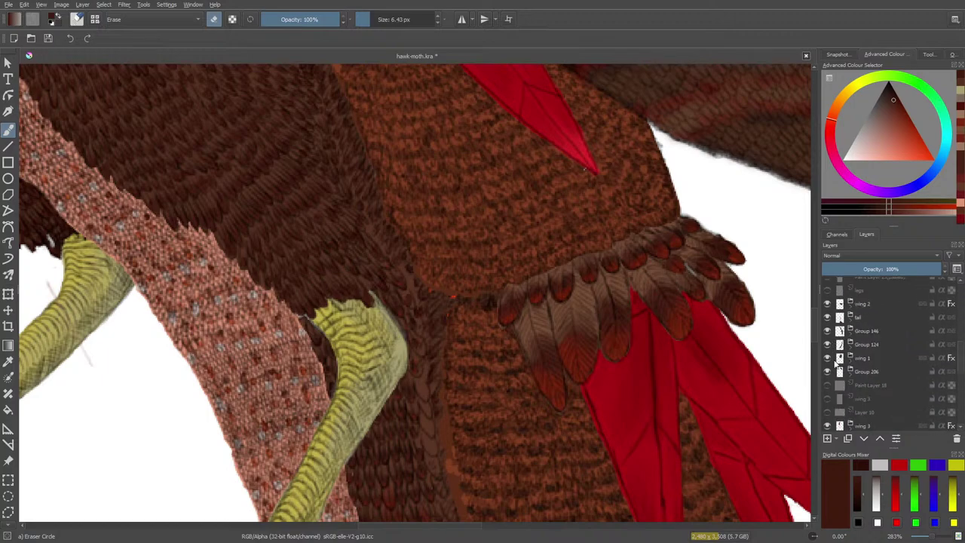
{"action": "left_click", "coordinate": [827, 370]}
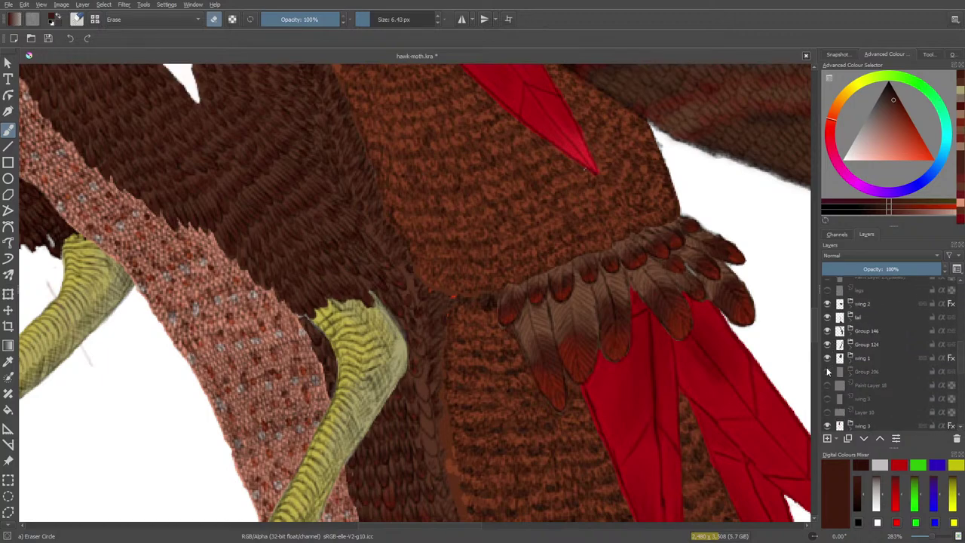
{"action": "left_click", "coordinate": [826, 369]}
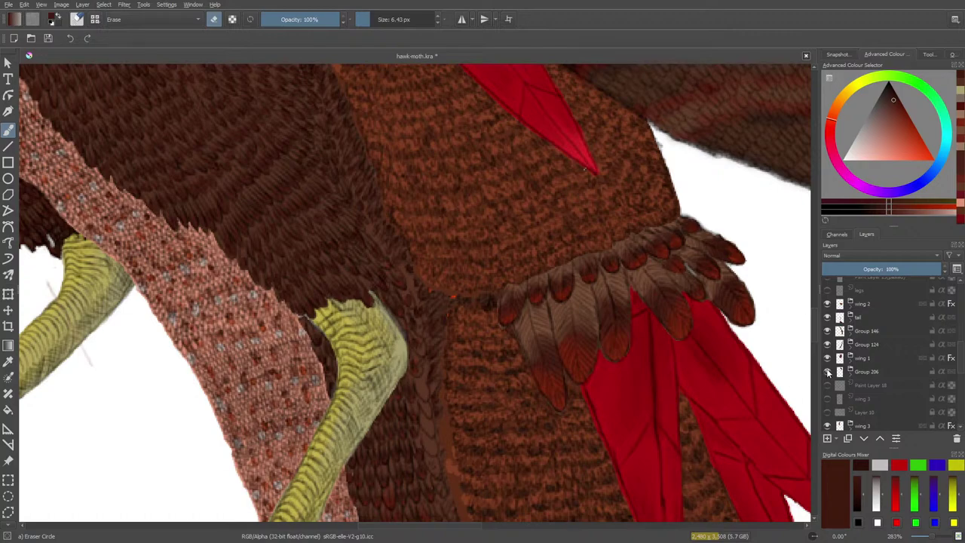
{"action": "left_click", "coordinate": [827, 371]}
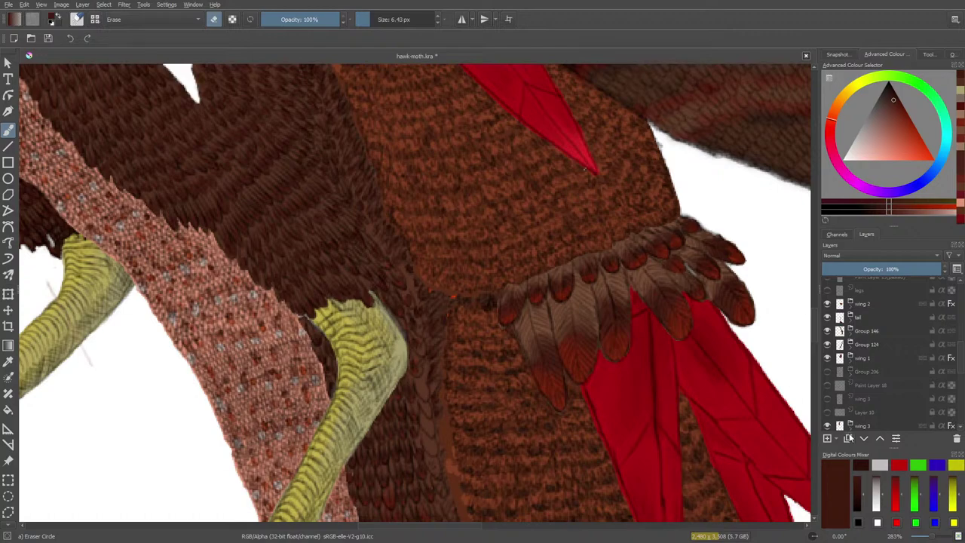
{"action": "left_click", "coordinate": [827, 371]}
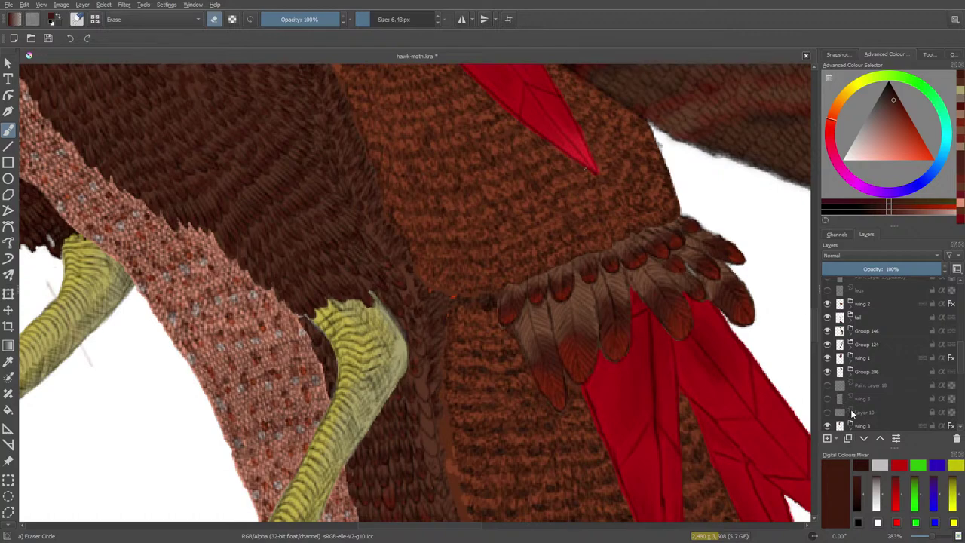
Step: Check Group 124 and Group 146 by toggling their visibility to find the source of the orange speck
{"action": "scroll", "coordinate": [961, 374], "scroll_direction": "down", "scroll_amount": 3}
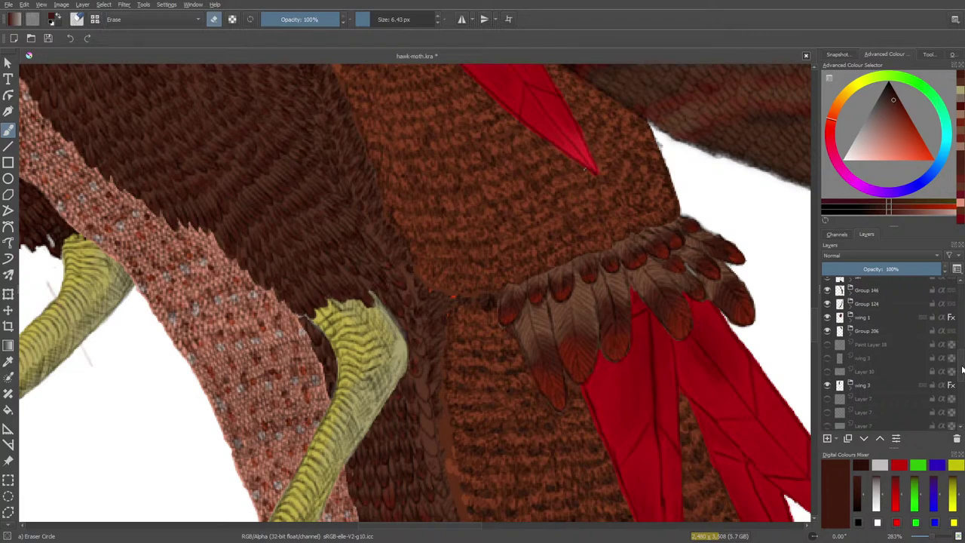
{"action": "scroll", "coordinate": [961, 375], "scroll_direction": "up", "scroll_amount": 3}
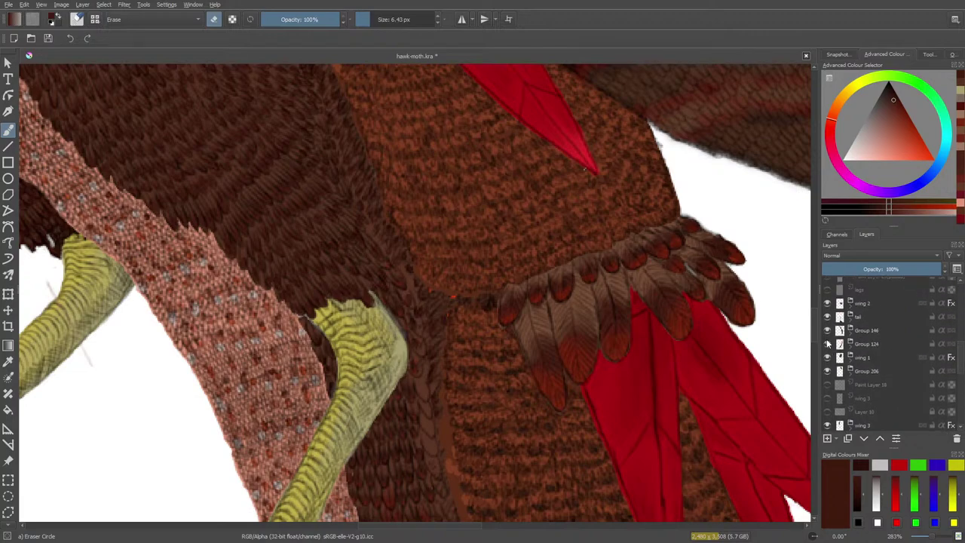
{"action": "left_click", "coordinate": [828, 345]}
{"action": "left_click", "coordinate": [828, 345]}
{"action": "left_click", "coordinate": [828, 331]}
{"action": "left_click", "coordinate": [828, 331]}
Step: Expand Group 146 and toggle the hair layer and Paint Layers 145, 209, 144 and 143 to trace the orange speck
{"action": "left_click", "coordinate": [851, 331]}
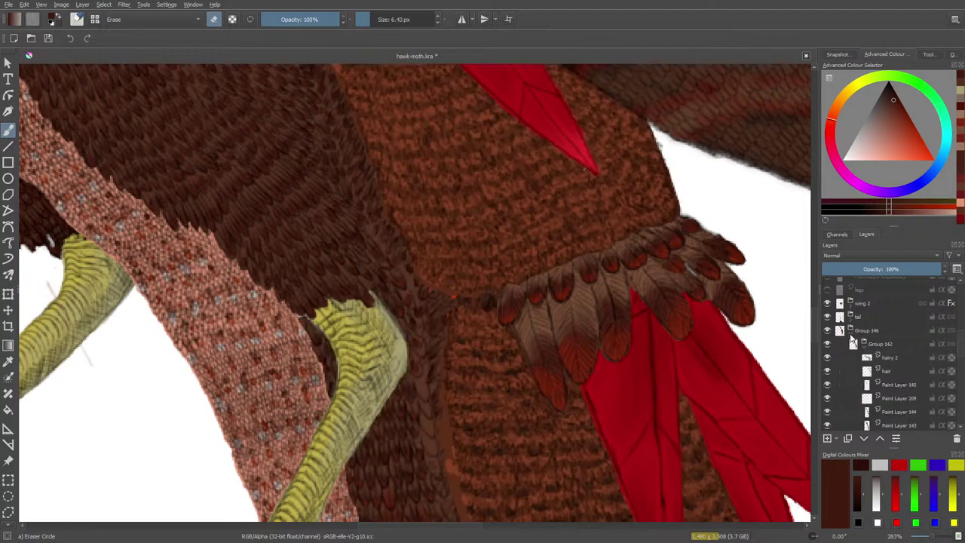
{"action": "left_click", "coordinate": [871, 373]}
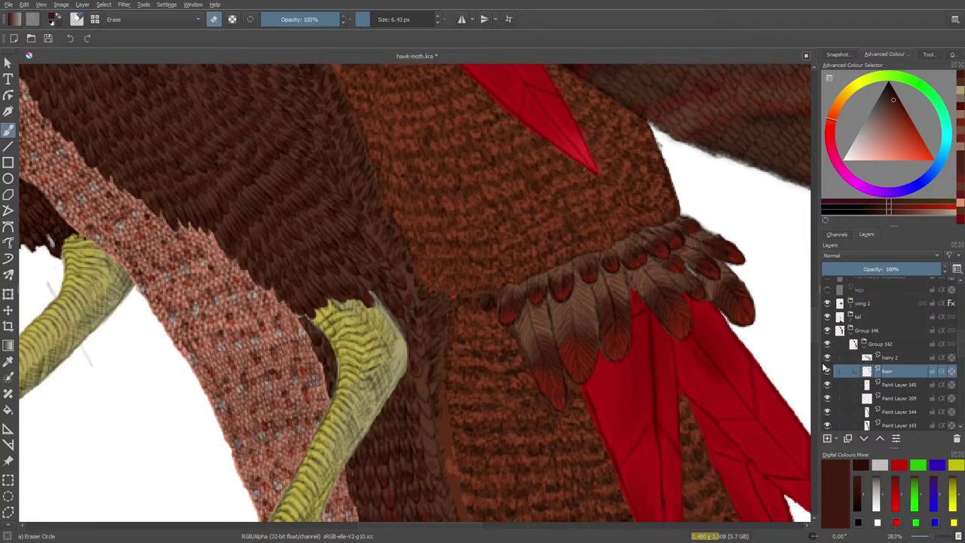
{"action": "left_click", "coordinate": [827, 371]}
{"action": "left_click", "coordinate": [827, 371]}
{"action": "left_click", "coordinate": [827, 385]}
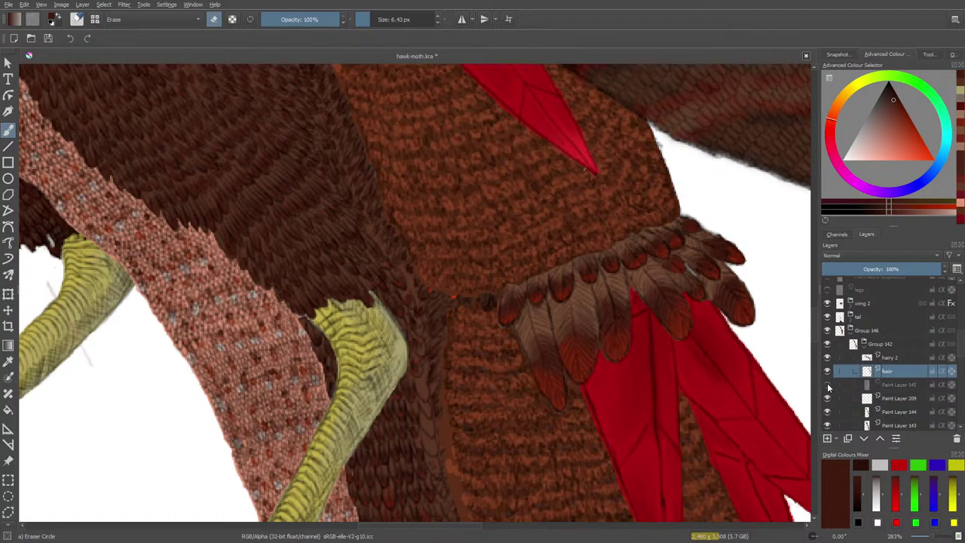
{"action": "left_click", "coordinate": [827, 385]}
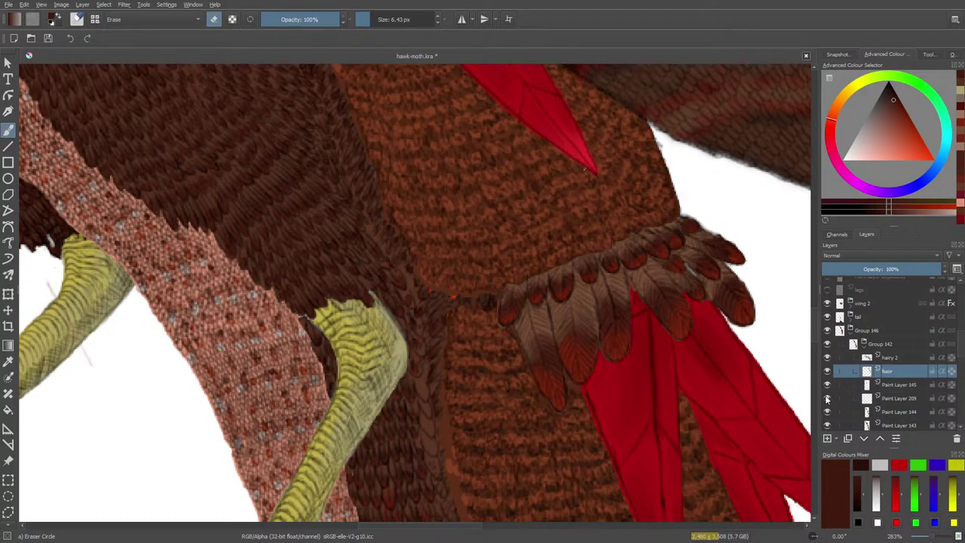
{"action": "left_click", "coordinate": [827, 398]}
{"action": "left_click", "coordinate": [827, 399]}
{"action": "left_click", "coordinate": [827, 411]}
{"action": "left_click", "coordinate": [827, 412]}
{"action": "left_click", "coordinate": [827, 425]}
{"action": "left_click", "coordinate": [827, 425]}
Step: Sample the belly brown and erase the flat brown edge beside the orange specks at the tail base on Paint Layer 143
{"action": "left_click", "coordinate": [884, 423]}
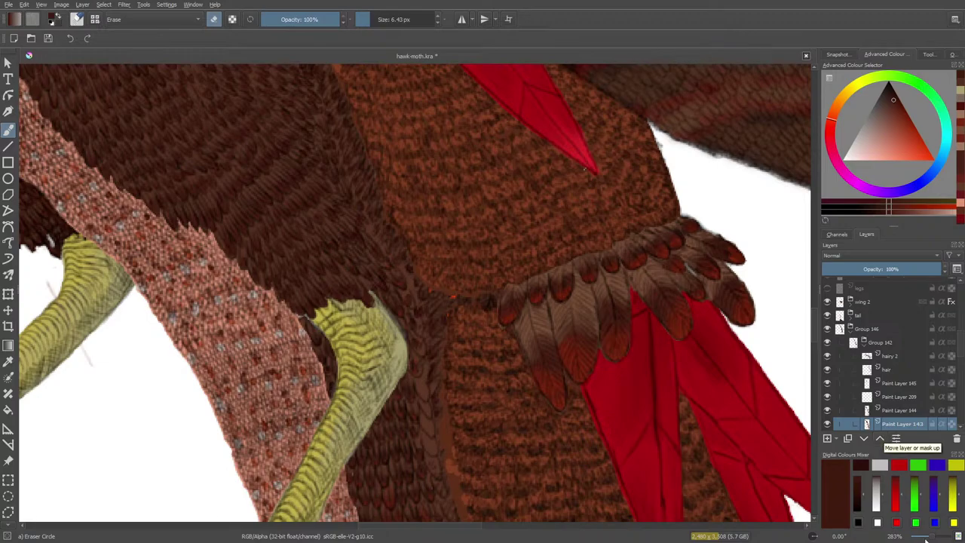
{"action": "left_click_drag", "start_coordinate": [933, 538], "coordinate": [941, 535]}
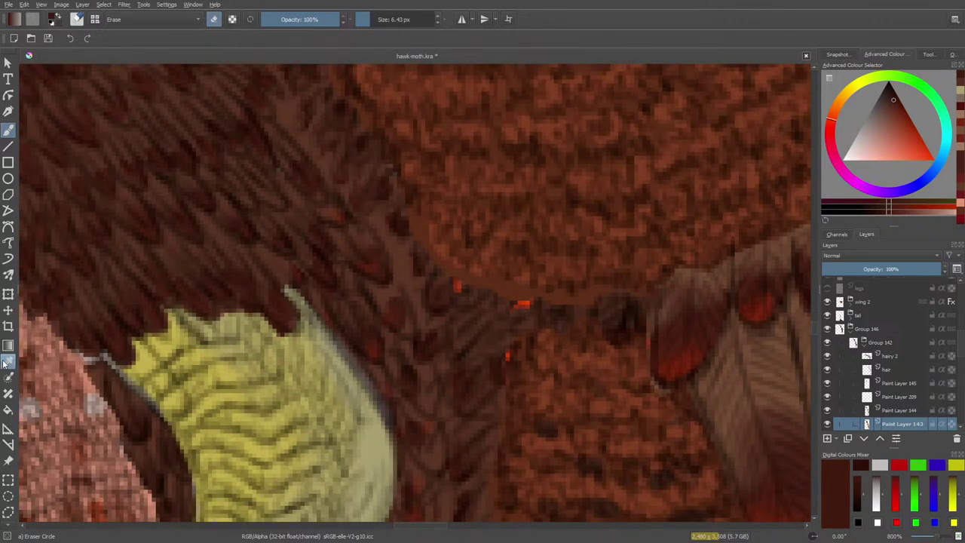
{"action": "key", "text": "slash"}
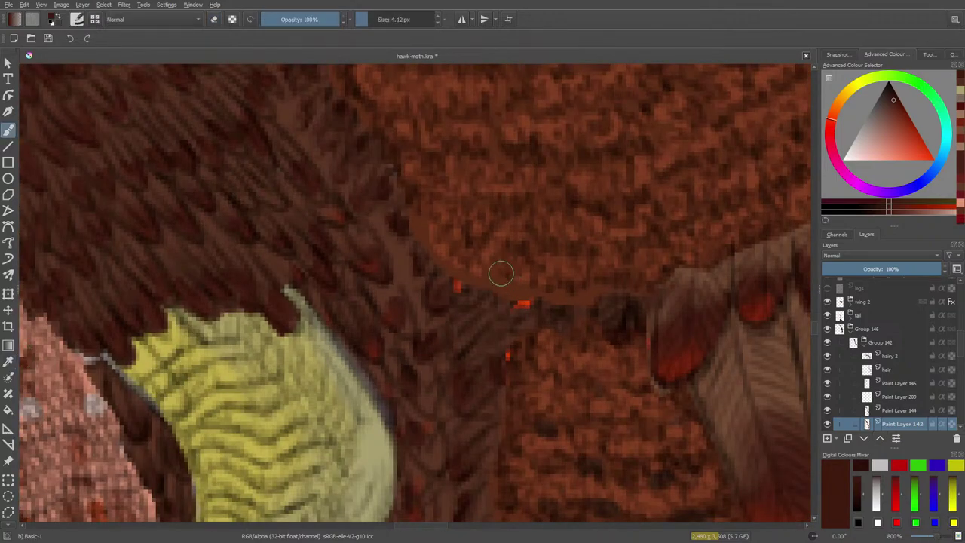
{"action": "left_click", "coordinate": [8, 360]}
{"action": "left_click", "coordinate": [498, 275]}
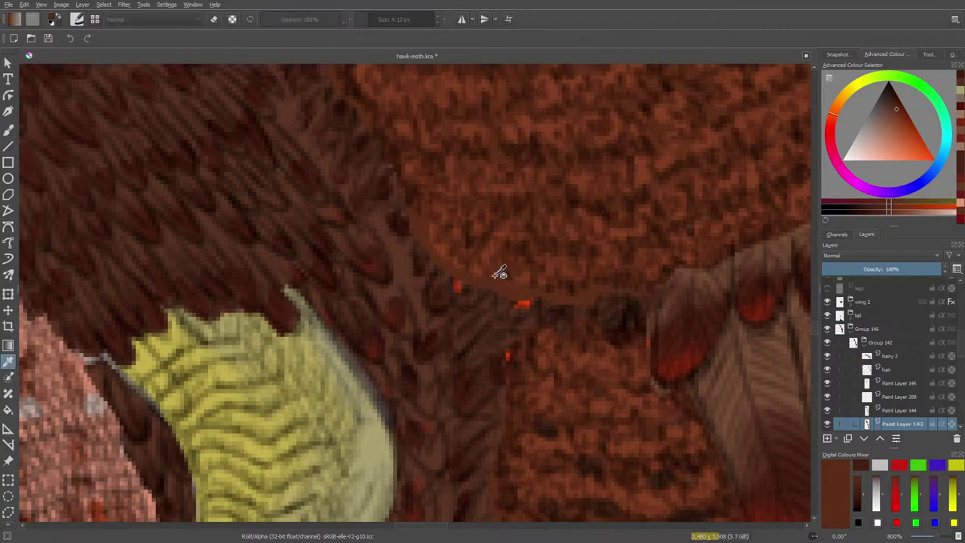
{"action": "left_click", "coordinate": [8, 129]}
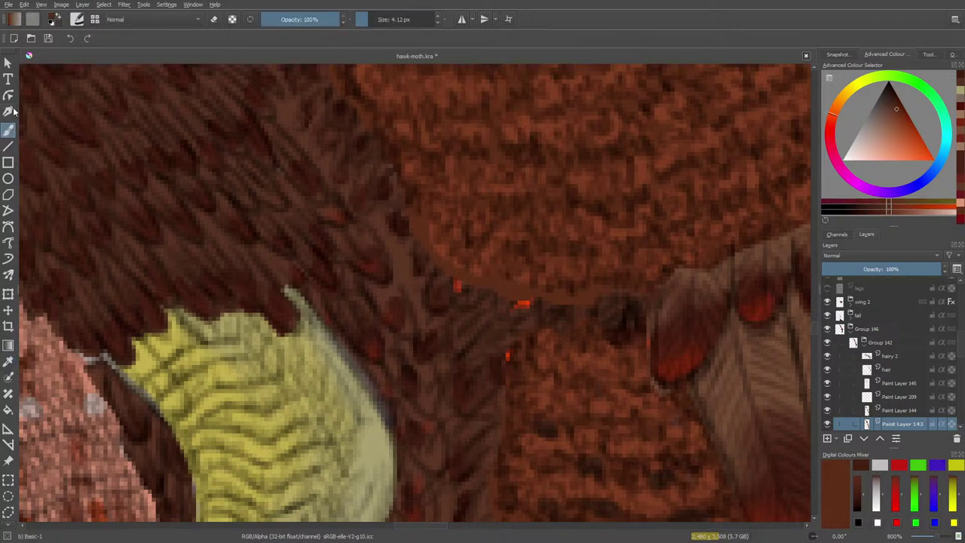
{"action": "key", "text": "slash"}
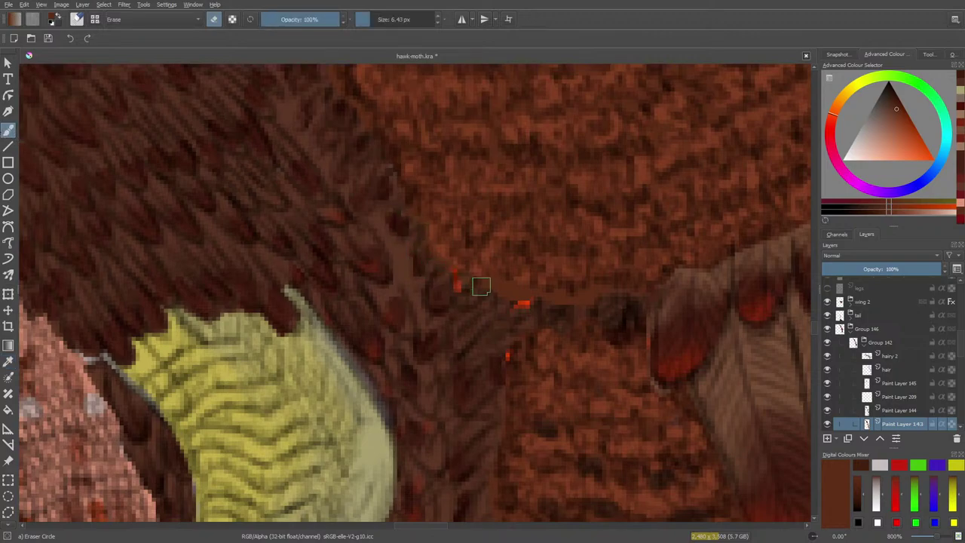
{"action": "mouse_move", "coordinate": [493, 291]}
{"action": "left_mouse_down"}
{"action": "mouse_move", "coordinate": [523, 295]}
{"action": "mouse_move", "coordinate": [506, 294]}
{"action": "left_mouse_up"}
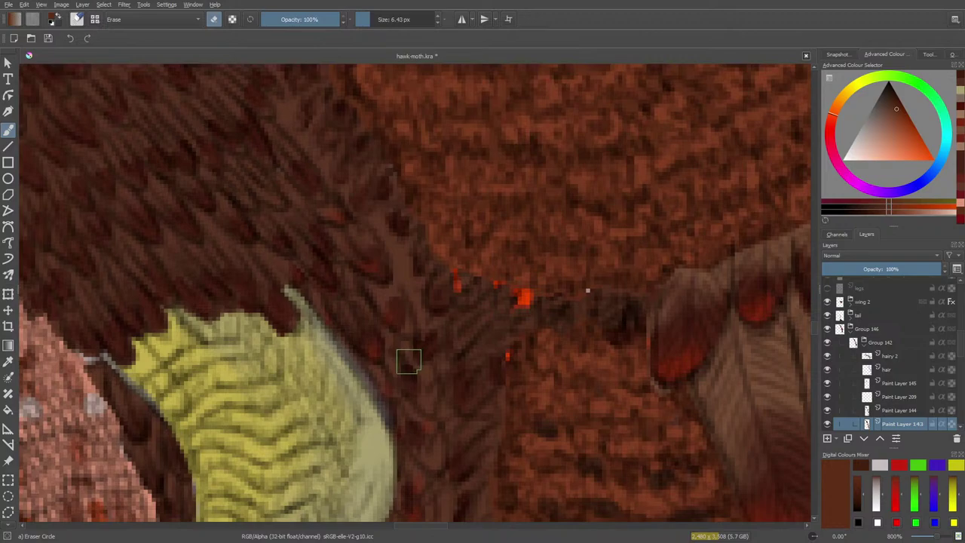
Step: Check Paint Layer 143 by toggling its visibility and erase its flat brown strip along the leg-side edge of the lower belly segment
{"action": "left_click_drag", "start_coordinate": [935, 537], "coordinate": [924, 537]}
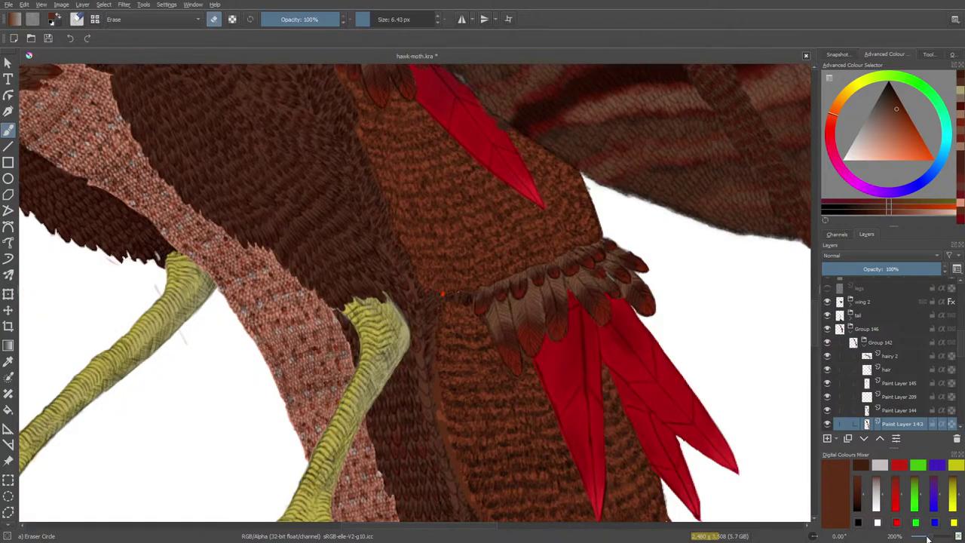
{"action": "left_click", "coordinate": [828, 424]}
{"action": "left_click", "coordinate": [829, 426]}
{"action": "scroll", "coordinate": [816, 321], "scroll_direction": "down", "scroll_amount": 4}
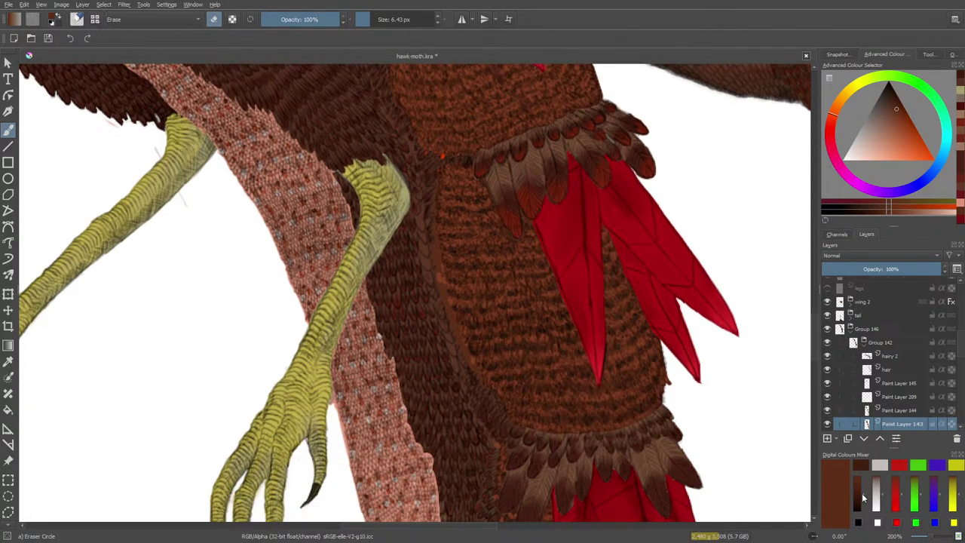
{"action": "left_click", "coordinate": [925, 537]}
{"action": "left_click_drag", "start_coordinate": [925, 537], "coordinate": [943, 537]}
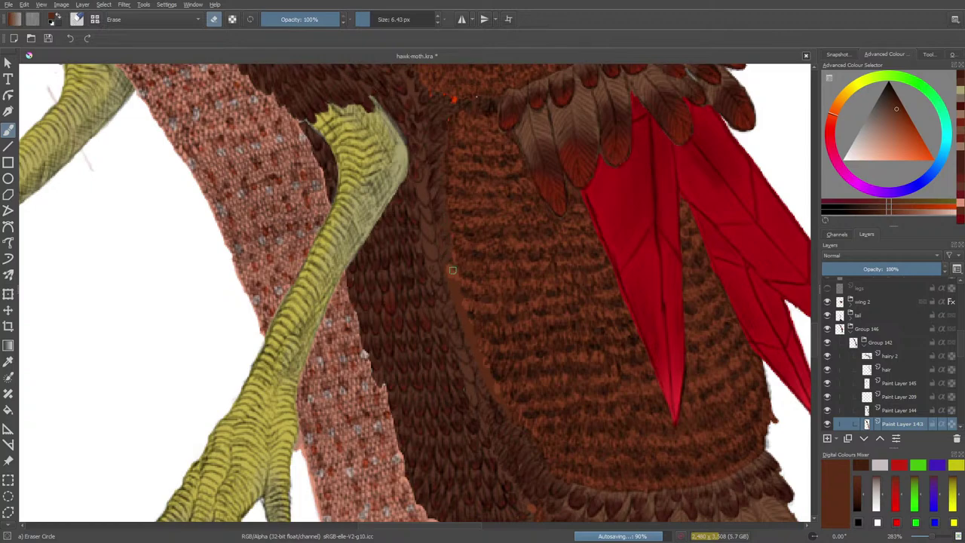
{"action": "left_click_drag", "start_coordinate": [452, 270], "coordinate": [455, 298]}
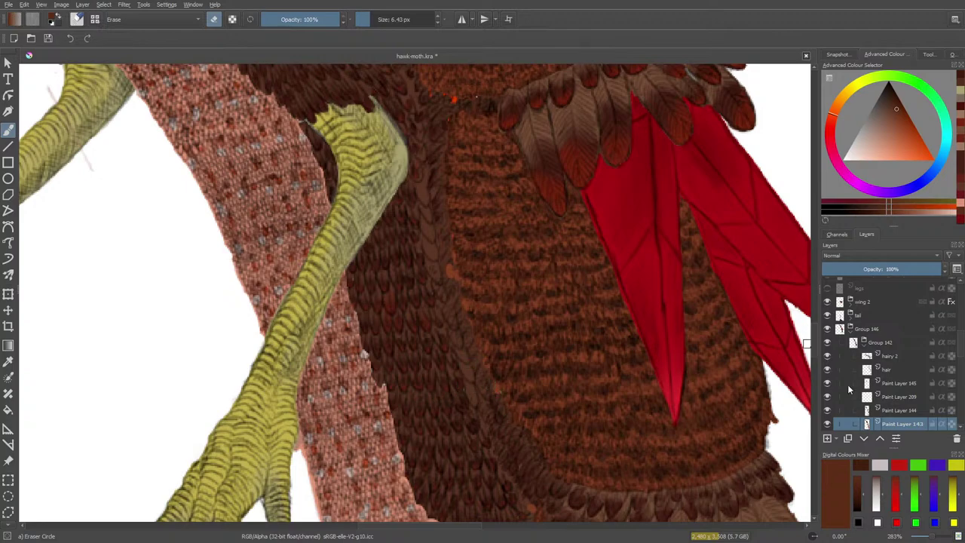
Step: Toggle and select Paint Layer 144, and paint over the pale speck on the belly segment's leg-side edge with the Basic-1 brush
{"action": "left_click", "coordinate": [829, 410]}
{"action": "left_click", "coordinate": [828, 411]}
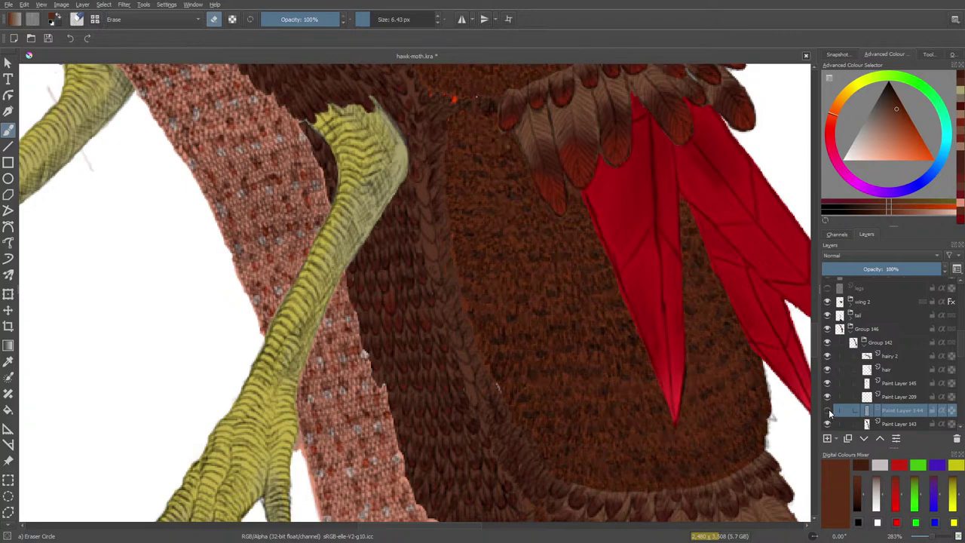
{"action": "left_click", "coordinate": [830, 409]}
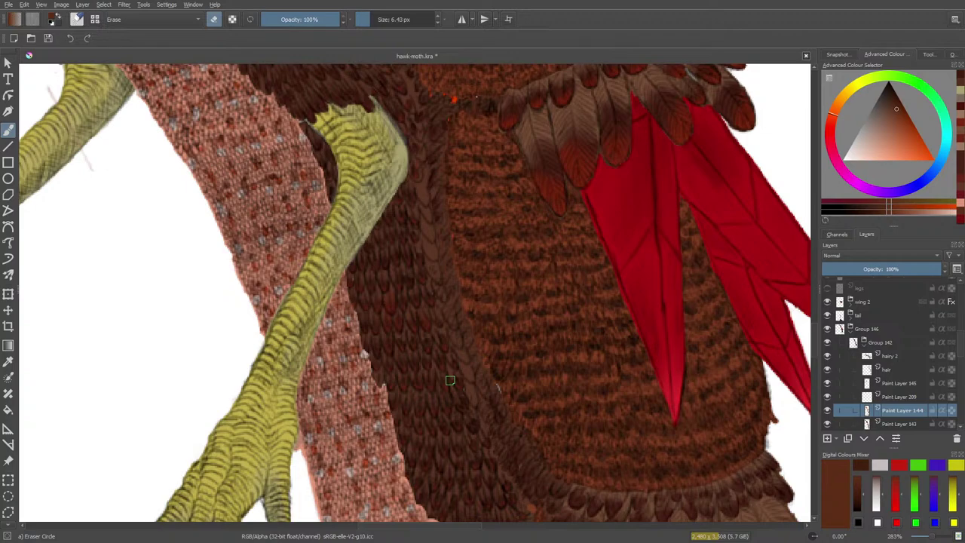
{"action": "key", "text": "e"}
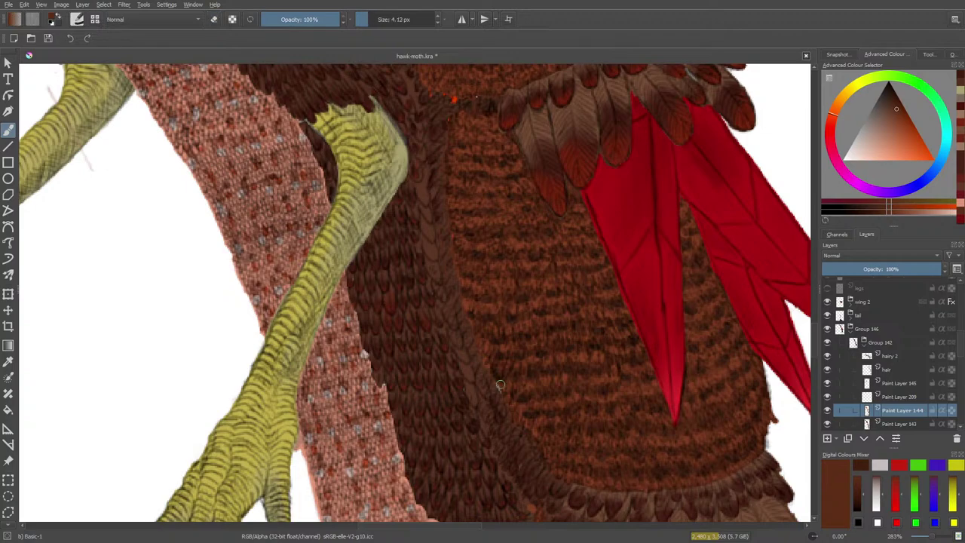
Step: Toggle Paint Layer 209, Group 146 and the collapsed Group 142 to find what holds the orange specks
{"action": "left_click", "coordinate": [828, 398]}
{"action": "left_click", "coordinate": [827, 397]}
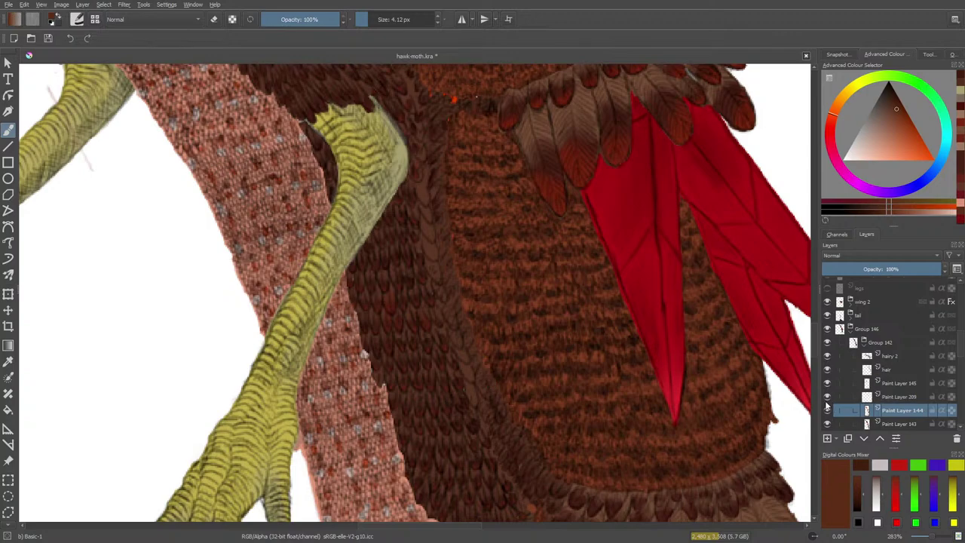
{"action": "left_click", "coordinate": [827, 330]}
{"action": "left_click", "coordinate": [827, 330]}
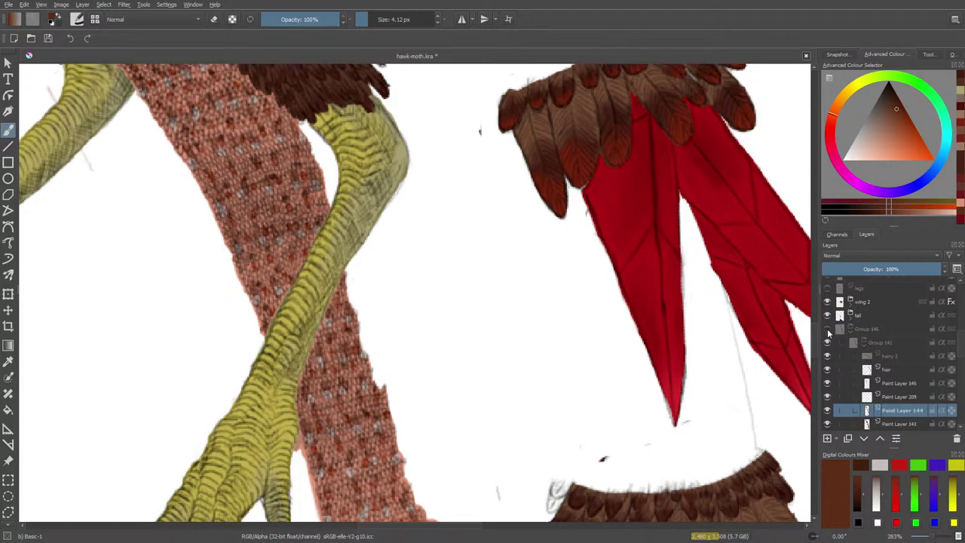
{"action": "left_click", "coordinate": [872, 347]}
{"action": "left_click", "coordinate": [856, 344]}
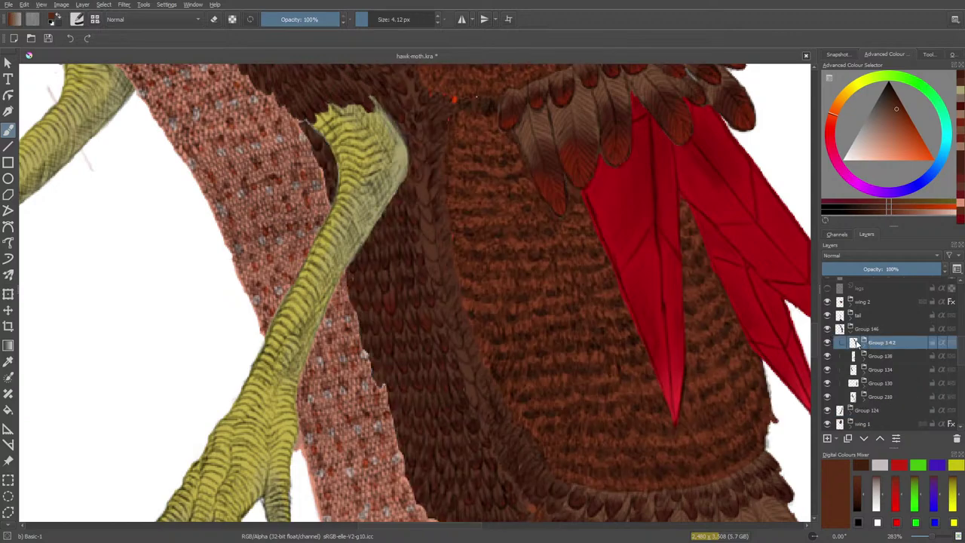
{"action": "left_click", "coordinate": [827, 344]}
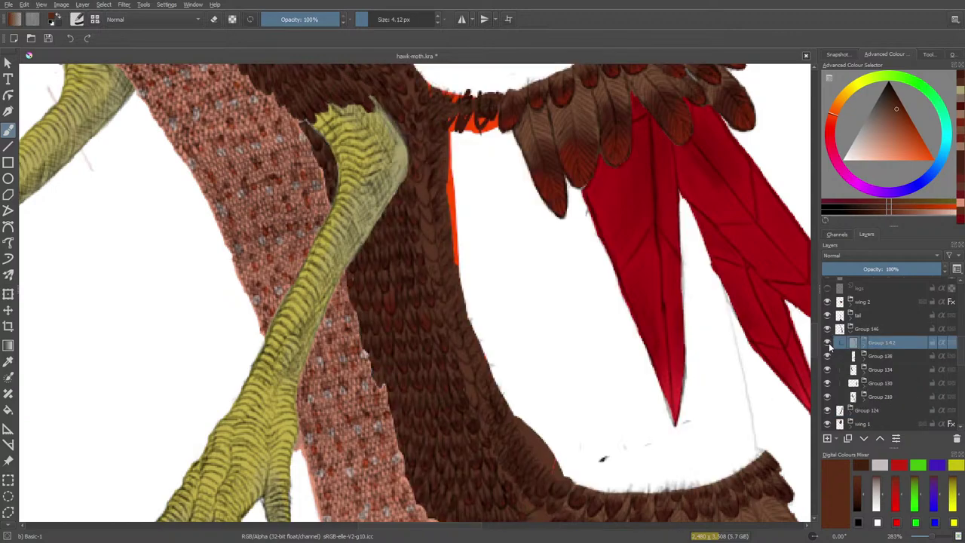
{"action": "left_click", "coordinate": [827, 344]}
{"action": "left_click", "coordinate": [829, 334]}
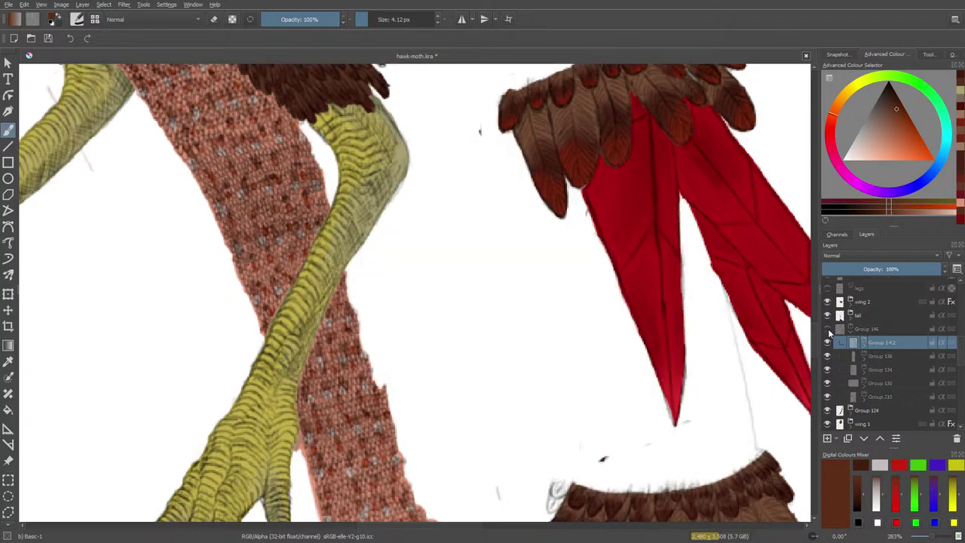
{"action": "left_click", "coordinate": [828, 336]}
Step: Check Groups 138, 134, 130 and 210 inside Group 146 by toggling the visibility of each
{"action": "left_click", "coordinate": [827, 356]}
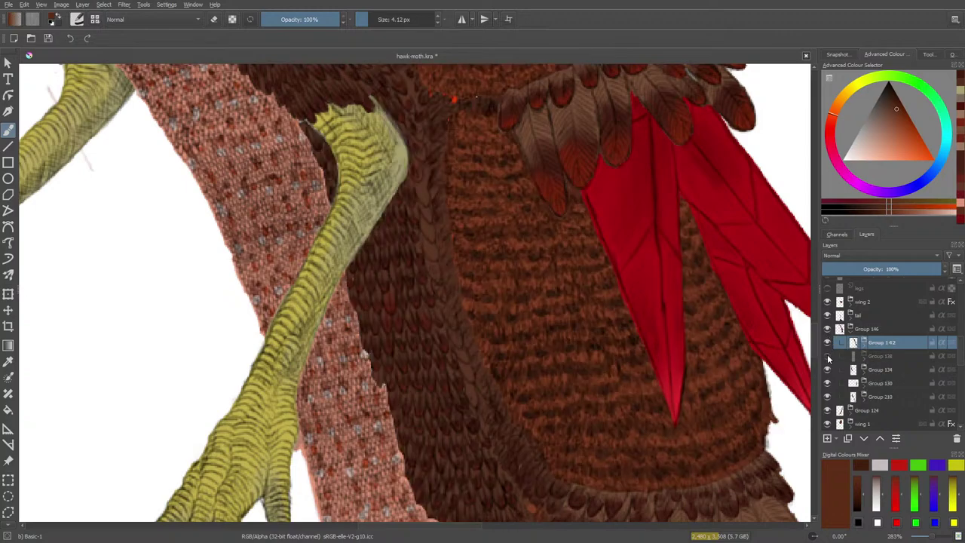
{"action": "left_click", "coordinate": [827, 356]}
{"action": "left_click", "coordinate": [827, 370]}
{"action": "left_click", "coordinate": [827, 370]}
{"action": "left_click", "coordinate": [827, 383]}
{"action": "left_click", "coordinate": [827, 383]}
{"action": "left_click", "coordinate": [827, 397]}
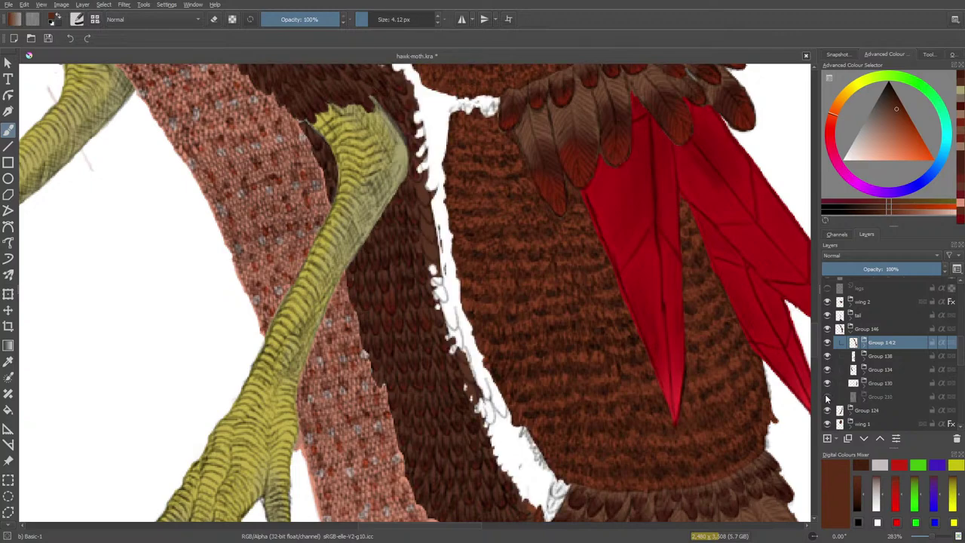
{"action": "left_click", "coordinate": [827, 397]}
Step: Expand Group 210 and toggle Paint Layer 211 to confirm the source of the orange specks
{"action": "left_click", "coordinate": [863, 397]}
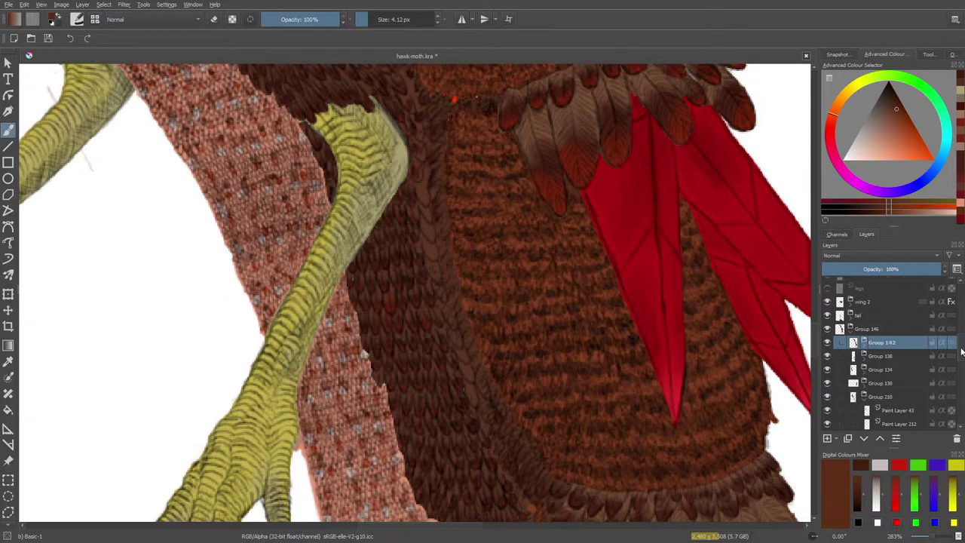
{"action": "left_click_drag", "start_coordinate": [961, 349], "coordinate": [960, 359]}
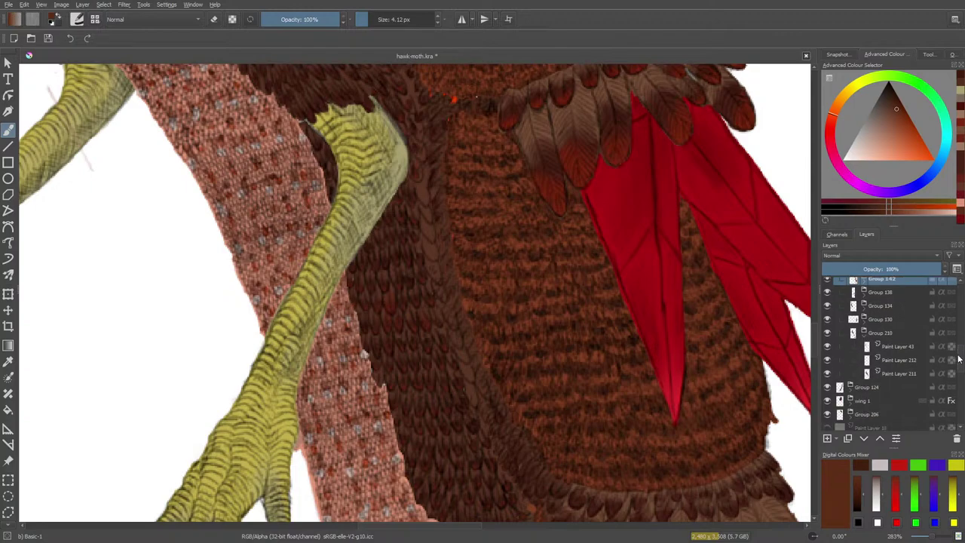
{"action": "left_click", "coordinate": [827, 374]}
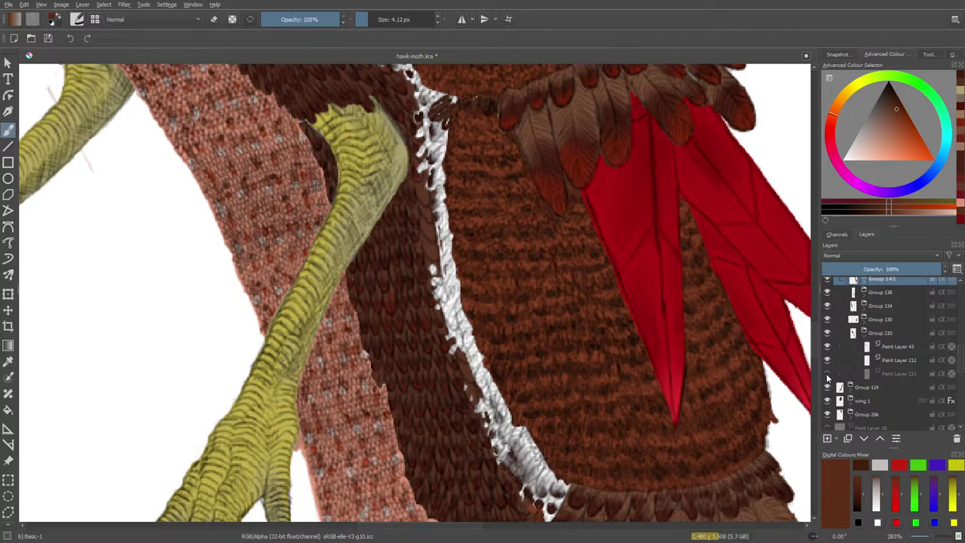
{"action": "left_click", "coordinate": [827, 374]}
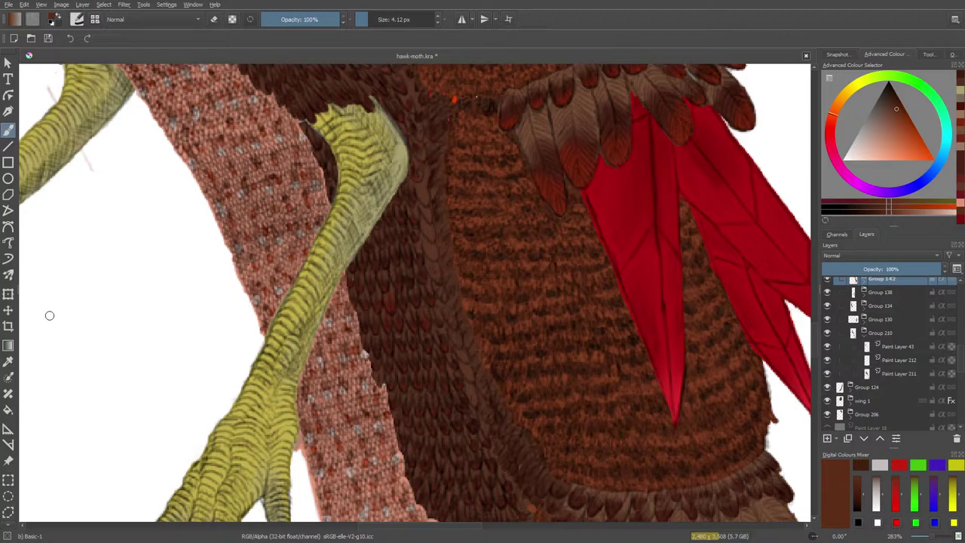
Step: Sample the dark brown of the body border and paint over the orange specks at the tail base on Paint Layer 211
{"action": "left_click", "coordinate": [9, 361]}
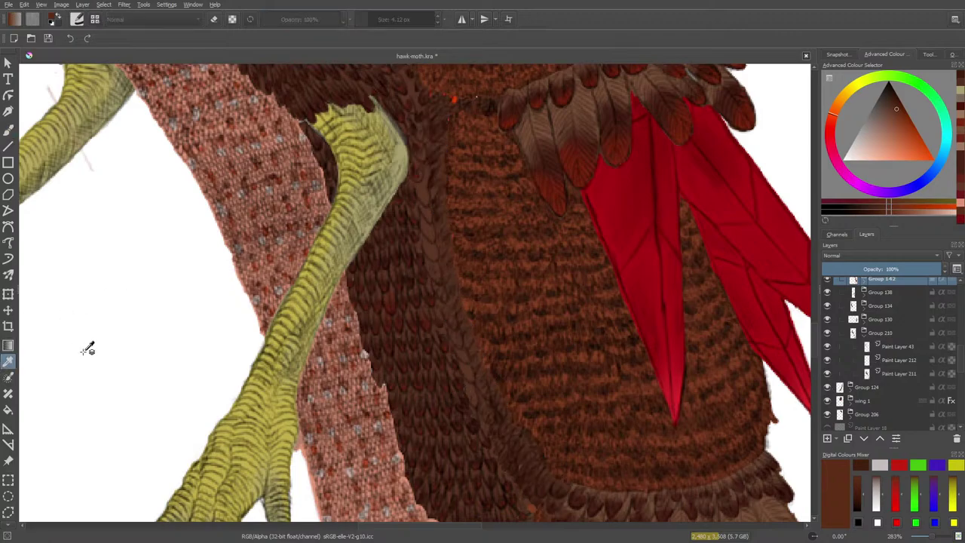
{"action": "left_click", "coordinate": [481, 339]}
{"action": "left_click", "coordinate": [9, 129]}
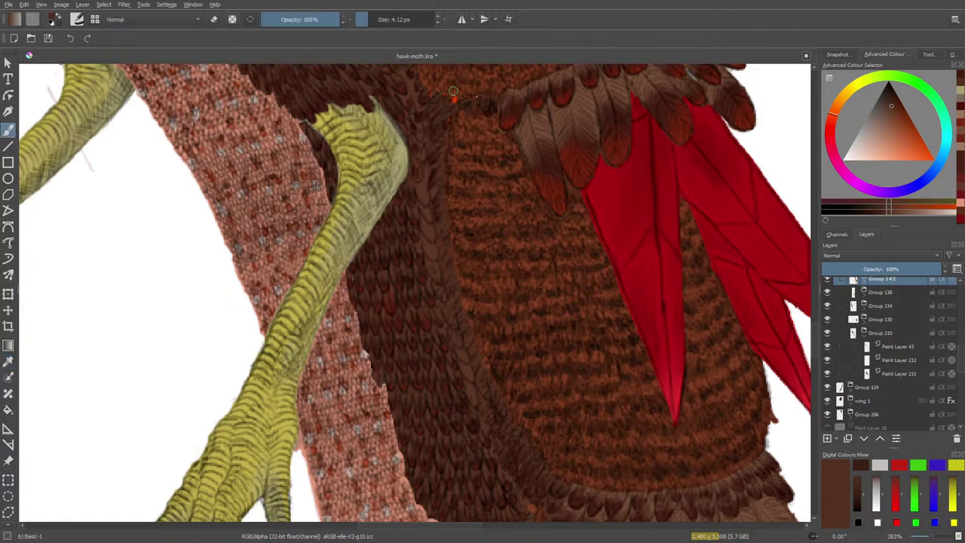
{"action": "left_click", "coordinate": [889, 372]}
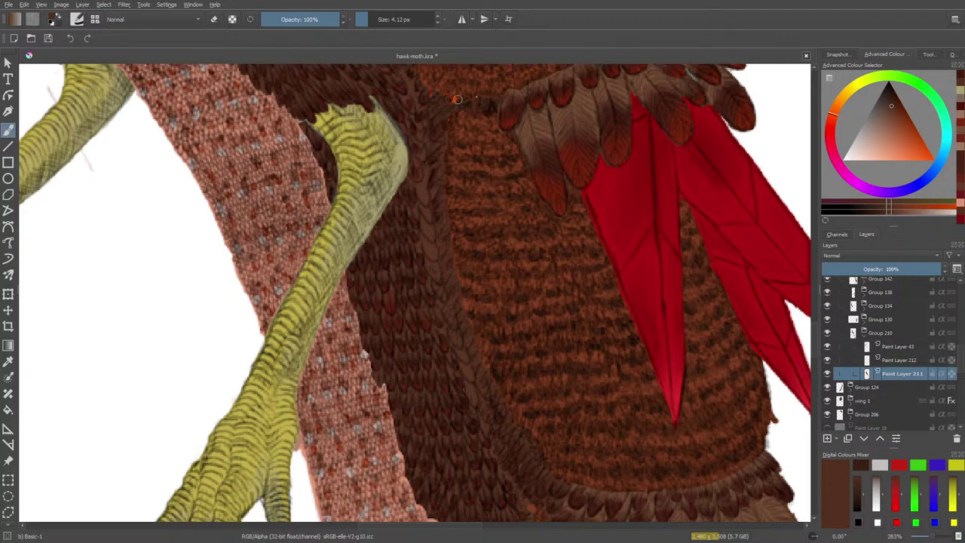
{"action": "mouse_move", "coordinate": [458, 98]}
{"action": "left_mouse_down"}
{"action": "mouse_move", "coordinate": [424, 101]}
{"action": "mouse_move", "coordinate": [436, 96]}
{"action": "mouse_move", "coordinate": [439, 141]}
{"action": "mouse_move", "coordinate": [476, 104]}
{"action": "left_mouse_up"}
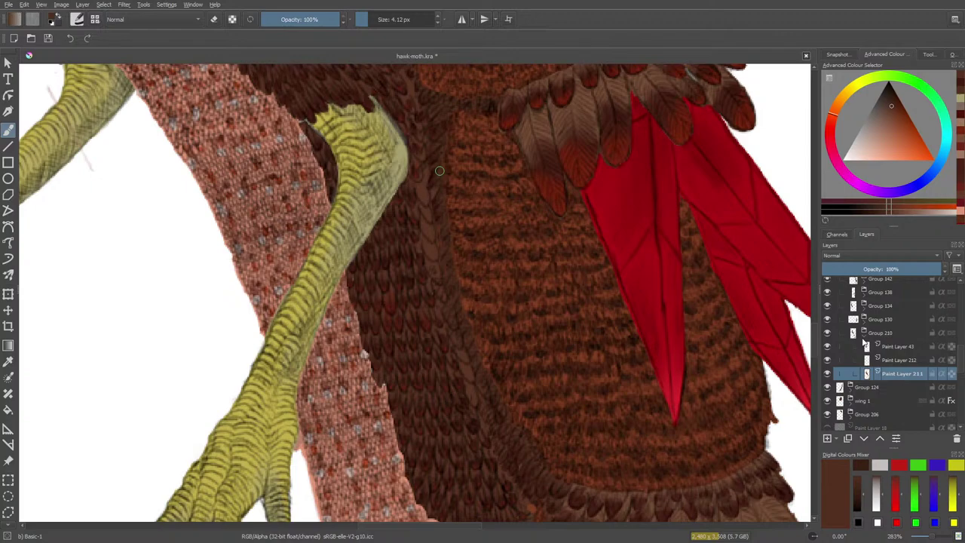
Step: Select Paint Layer 43 in Group 210 and toggle its visibility to inspect the feather outlines along the body border
{"action": "left_click", "coordinate": [869, 348]}
{"action": "left_click", "coordinate": [828, 347]}
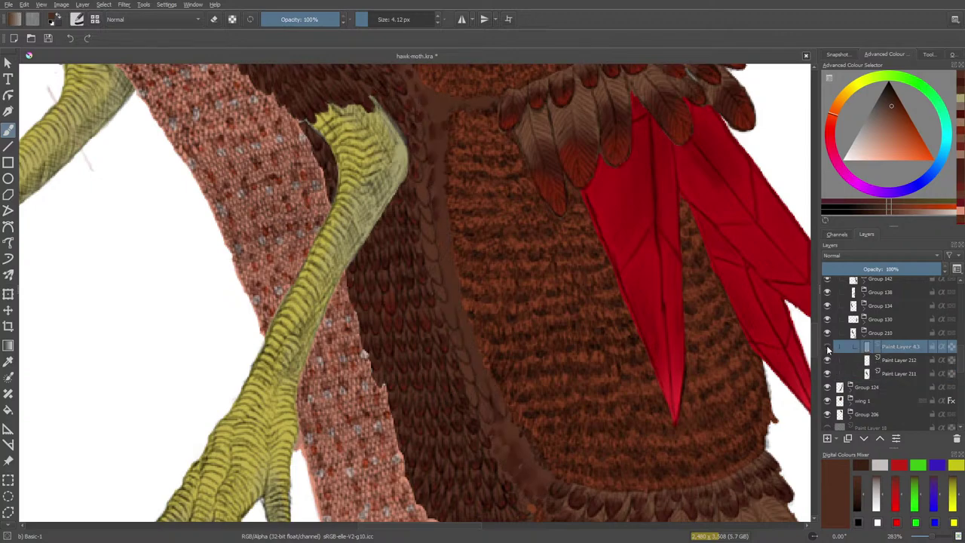
{"action": "left_click", "coordinate": [828, 347]}
{"action": "left_click", "coordinate": [827, 347]}
{"action": "left_click", "coordinate": [827, 347]}
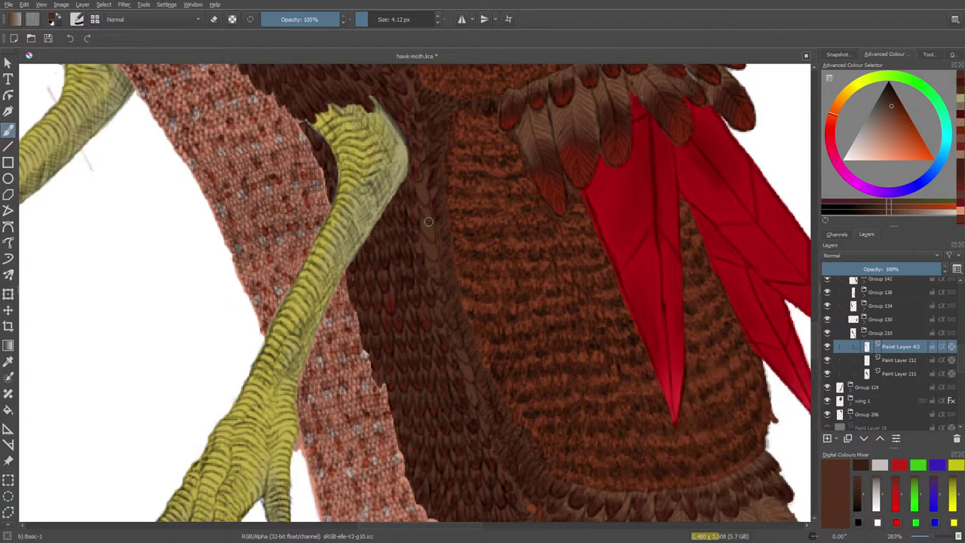
Step: Toggle the visibility of Groups 130 and 134 to check the feathers beside the body border, and expand Group 134
{"action": "left_click", "coordinate": [827, 320]}
{"action": "left_click", "coordinate": [828, 320]}
{"action": "left_click", "coordinate": [828, 307]}
{"action": "left_click", "coordinate": [828, 306]}
{"action": "left_click", "coordinate": [865, 305]}
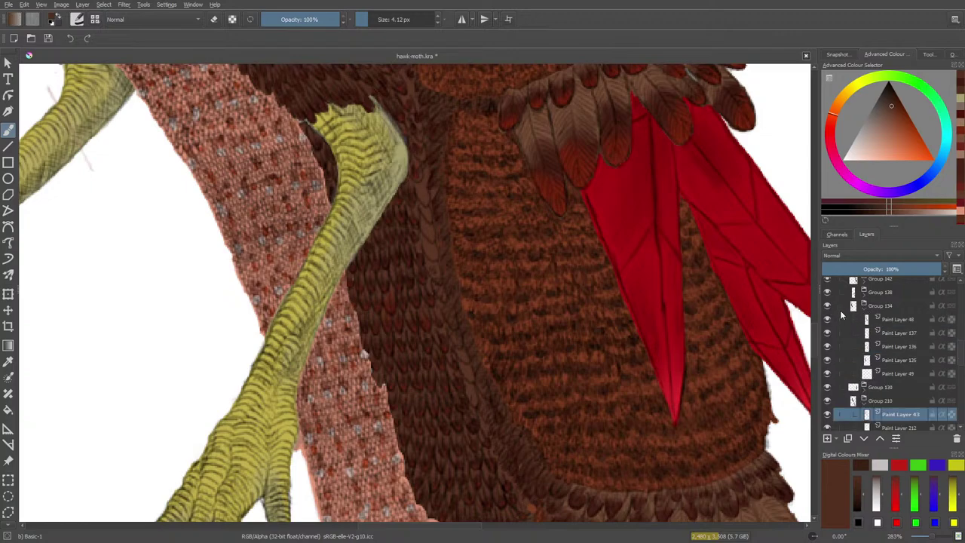
{"action": "left_click", "coordinate": [828, 306]}
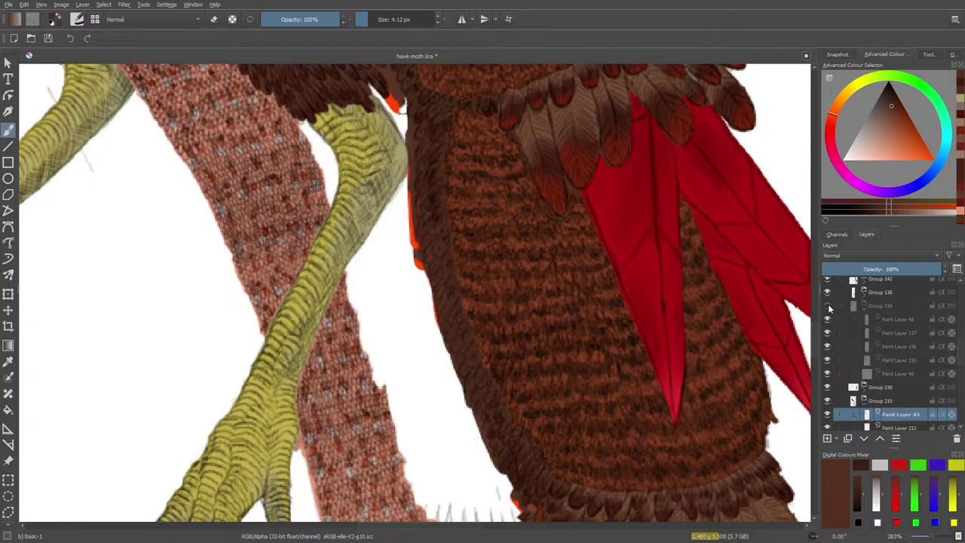
{"action": "left_click", "coordinate": [828, 306]}
{"action": "left_click", "coordinate": [828, 306]}
{"action": "left_click", "coordinate": [828, 306]}
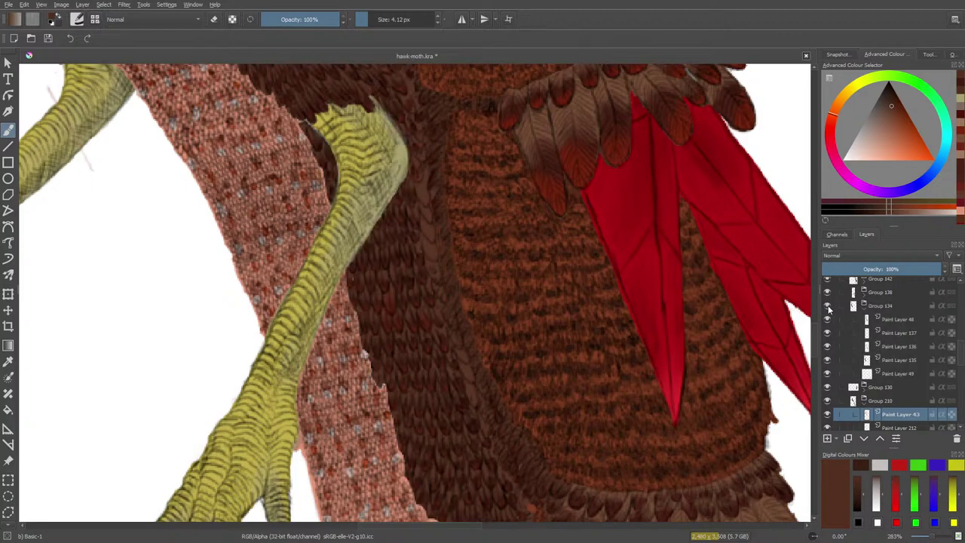
{"action": "mouse_move", "coordinate": [829, 308]}
{"action": "left_click", "coordinate": [864, 306]}
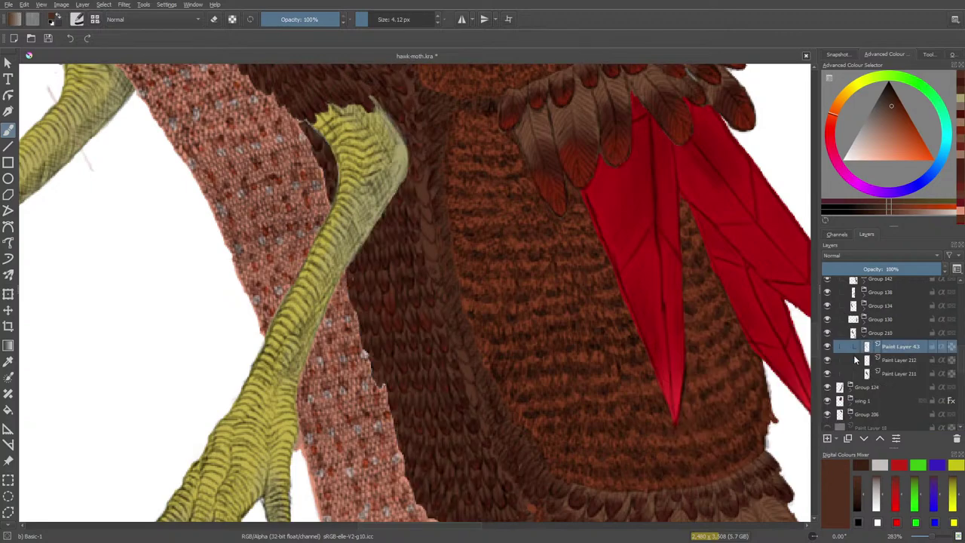
{"action": "left_click", "coordinate": [864, 306]}
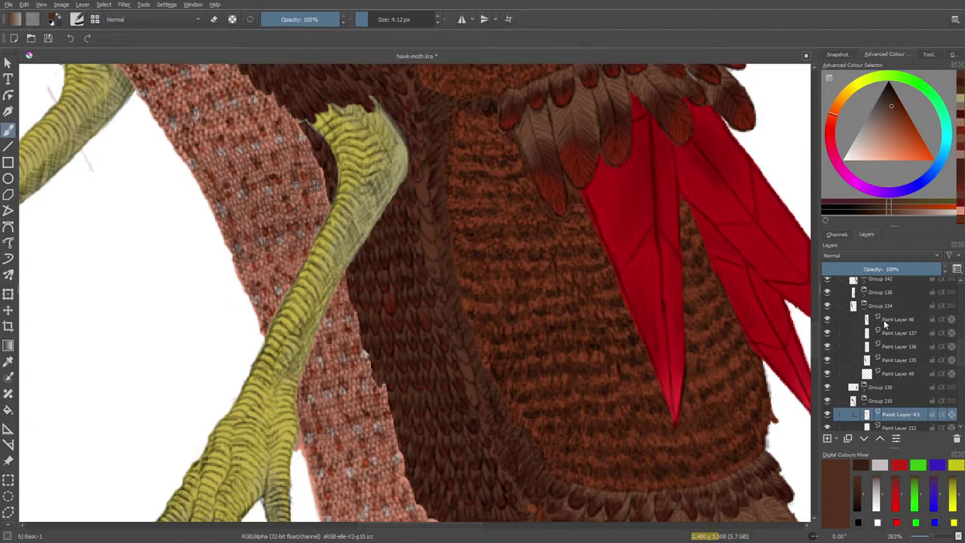
Step: Check and select Paint Layer 48 in Group 134, and set up the Pencil-2 brush in black at 5.19 px
{"action": "left_click", "coordinate": [884, 320]}
{"action": "left_click", "coordinate": [828, 322]}
{"action": "left_click", "coordinate": [829, 326]}
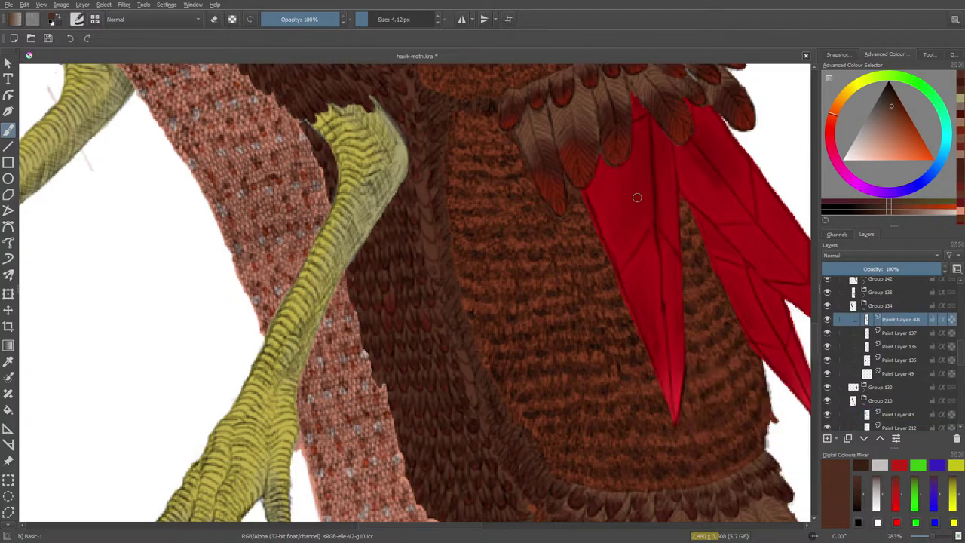
{"action": "right_click", "coordinate": [629, 252]}
{"action": "left_click", "coordinate": [629, 268]}
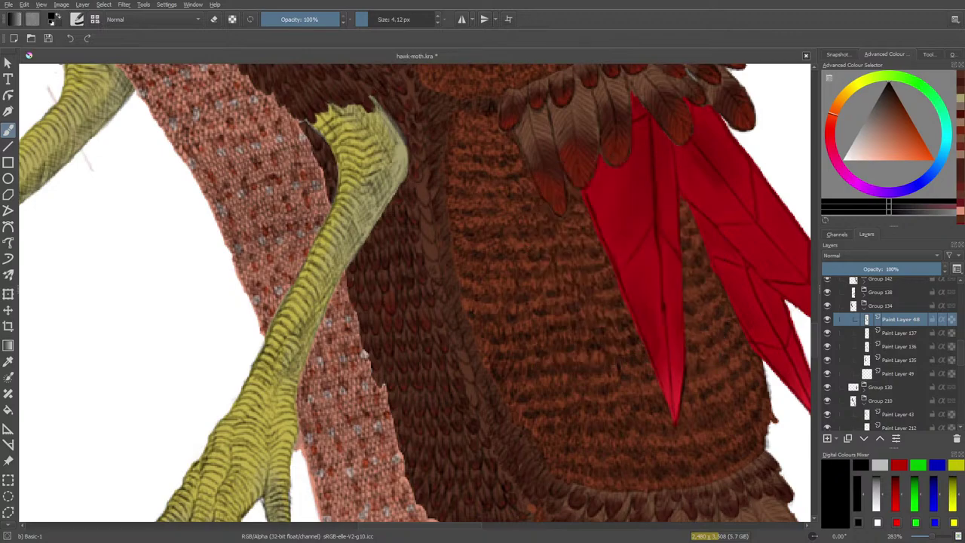
{"action": "left_click", "coordinate": [78, 20]}
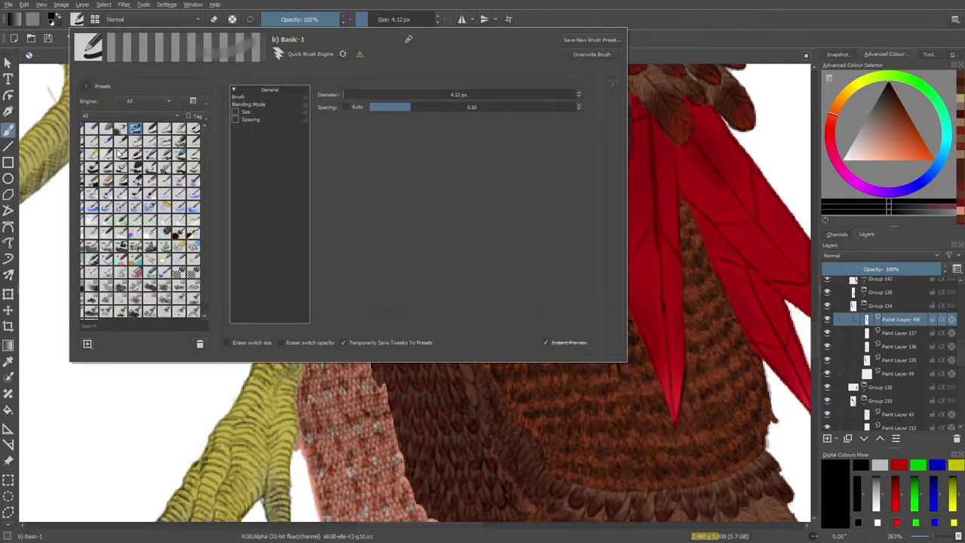
{"action": "left_click", "coordinate": [103, 149]}
{"action": "right_click", "coordinate": [127, 161]}
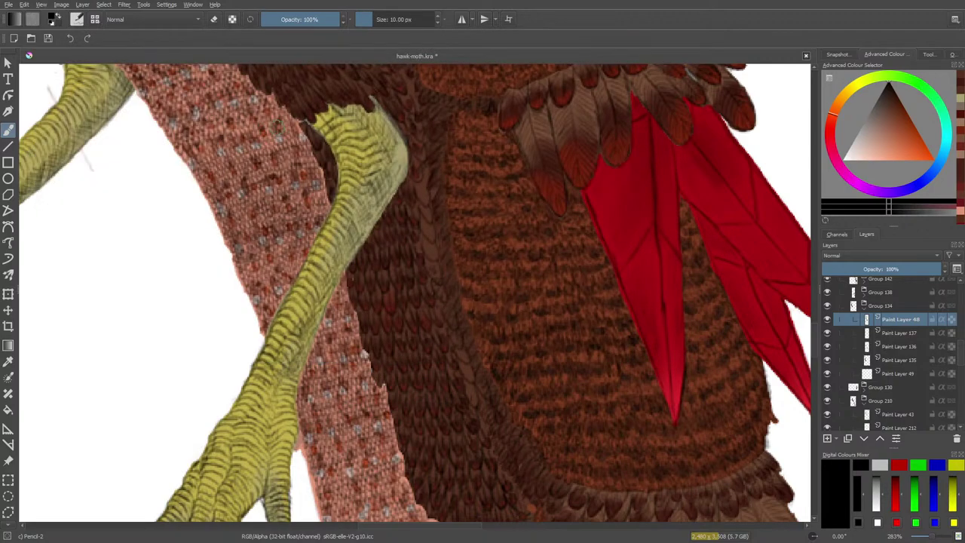
{"action": "left_click_drag", "start_coordinate": [363, 16], "coordinate": [368, 18]}
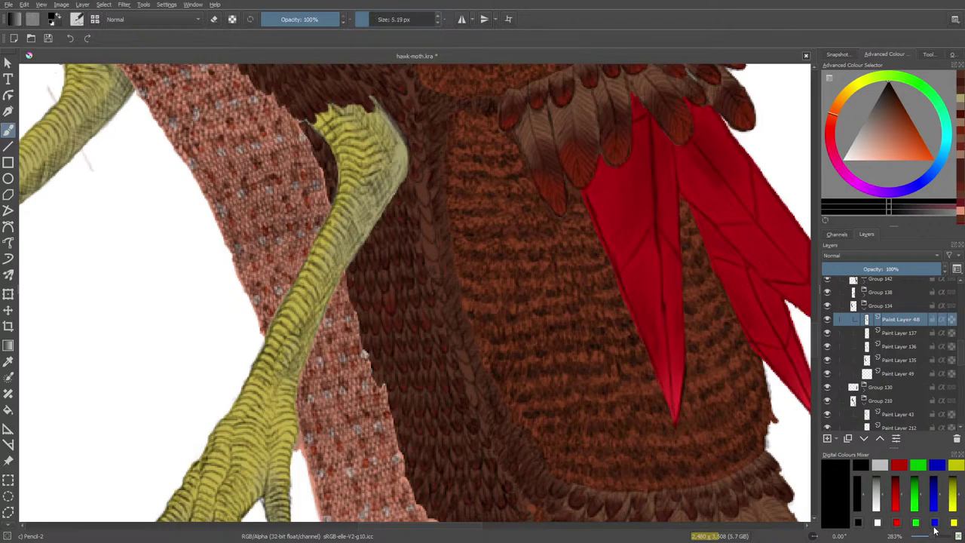
Step: Draw black feather outlines over the plain brown strip along the body border on Paint Layer 48
{"action": "left_click_drag", "start_coordinate": [935, 533], "coordinate": [937, 538]}
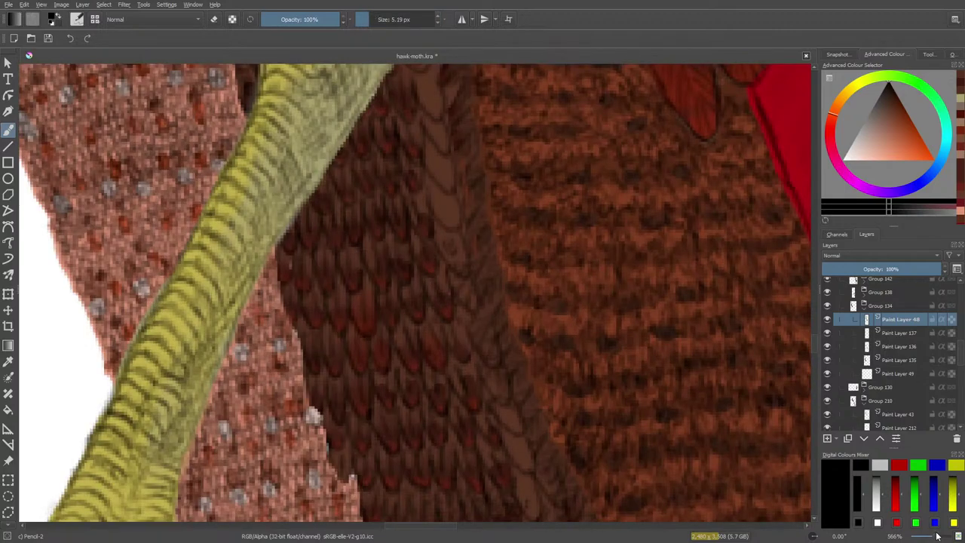
{"action": "left_click_drag", "start_coordinate": [442, 199], "coordinate": [448, 213]}
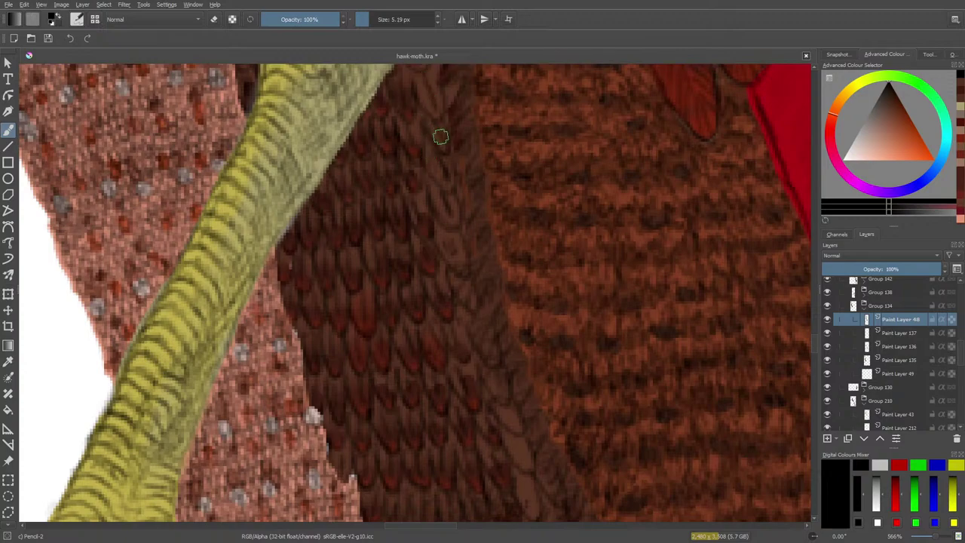
{"action": "scroll", "coordinate": [813, 338], "scroll_direction": "up", "scroll_amount": 5}
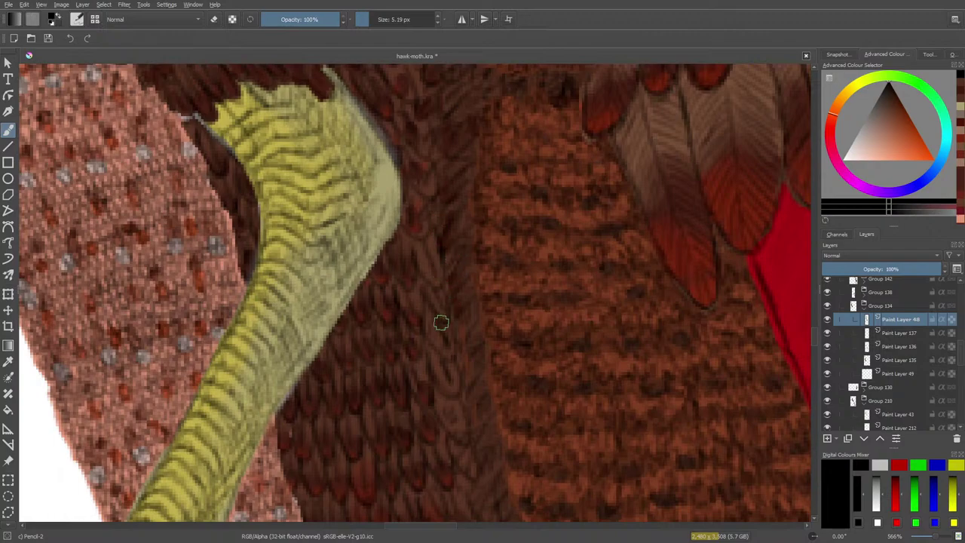
{"action": "left_click_drag", "start_coordinate": [442, 323], "coordinate": [455, 229]}
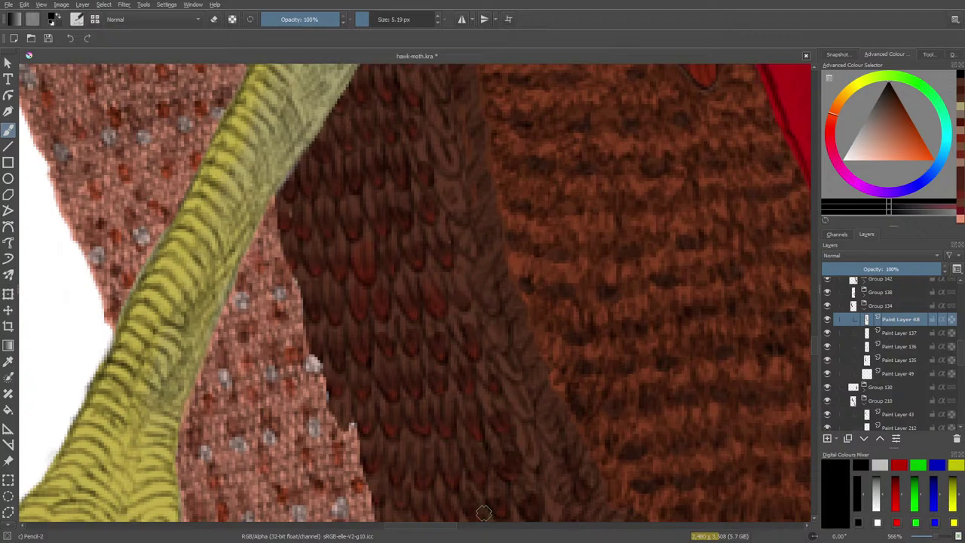
{"action": "scroll", "coordinate": [935, 536], "scroll_direction": "down", "scroll_amount": 5}
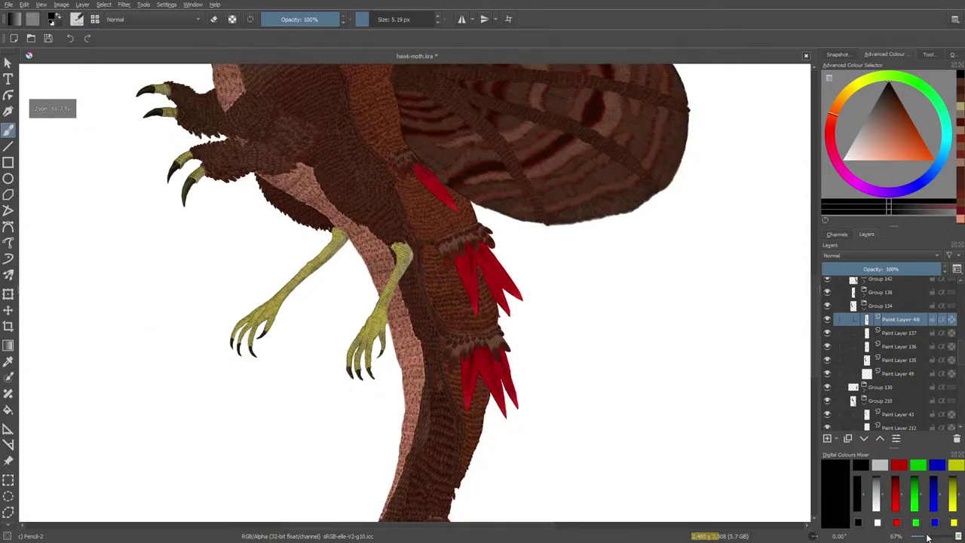
{"action": "scroll", "coordinate": [935, 536], "scroll_direction": "up", "scroll_amount": 5}
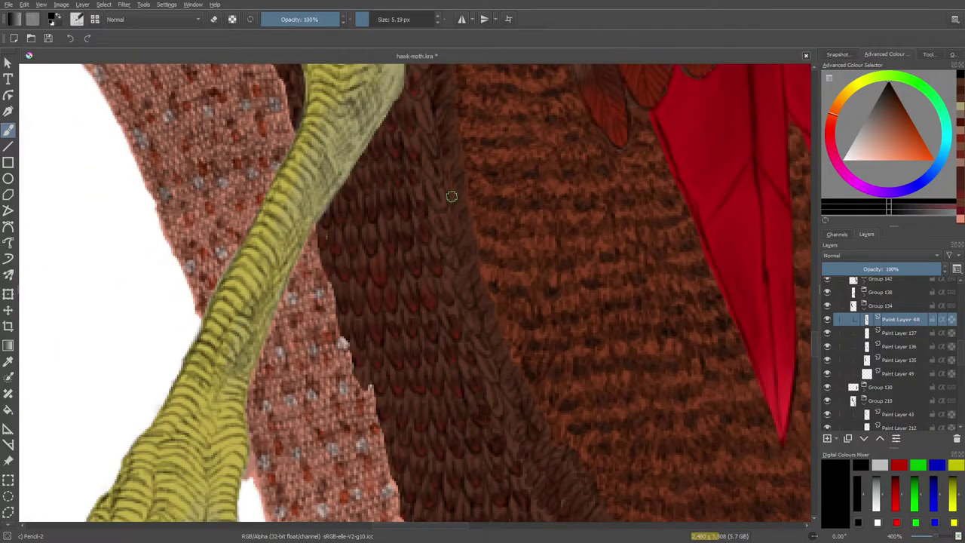
Step: Toggle Paint Layers 135, 49 and 136 in Group 134 to examine what each contributes to the feathers
{"action": "left_click", "coordinate": [828, 360]}
{"action": "left_click", "coordinate": [828, 360]}
{"action": "left_click", "coordinate": [827, 377]}
{"action": "left_click", "coordinate": [827, 377]}
{"action": "left_click", "coordinate": [828, 360]}
{"action": "left_click", "coordinate": [828, 361]}
{"action": "left_click", "coordinate": [828, 347]}
{"action": "left_click", "coordinate": [828, 347]}
Step: Sample the feathers' dark reddish brown and try it on the outlined strip with Pencil-2 and with Basic-1 at 4.12 px
{"action": "left_click", "coordinate": [8, 361]}
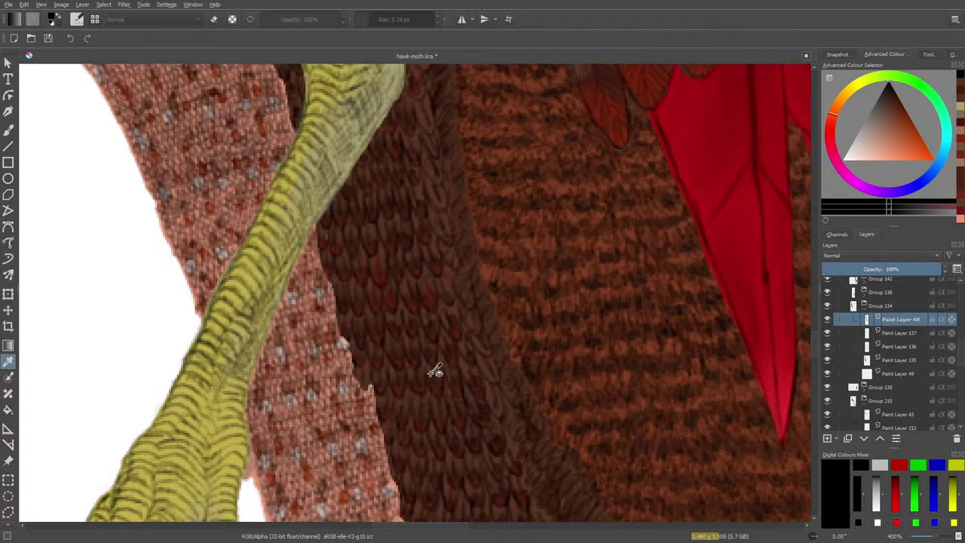
{"action": "left_click", "coordinate": [439, 329]}
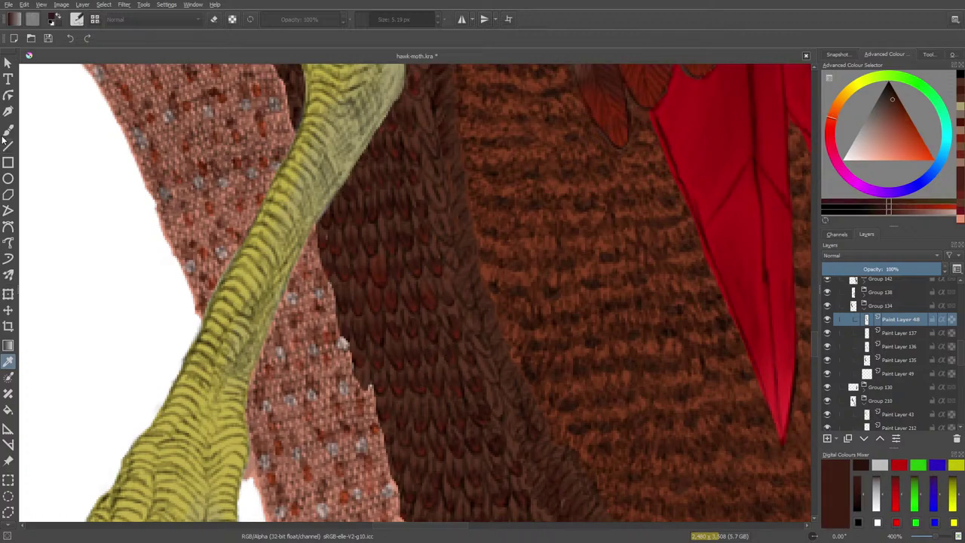
{"action": "key", "text": "b"}
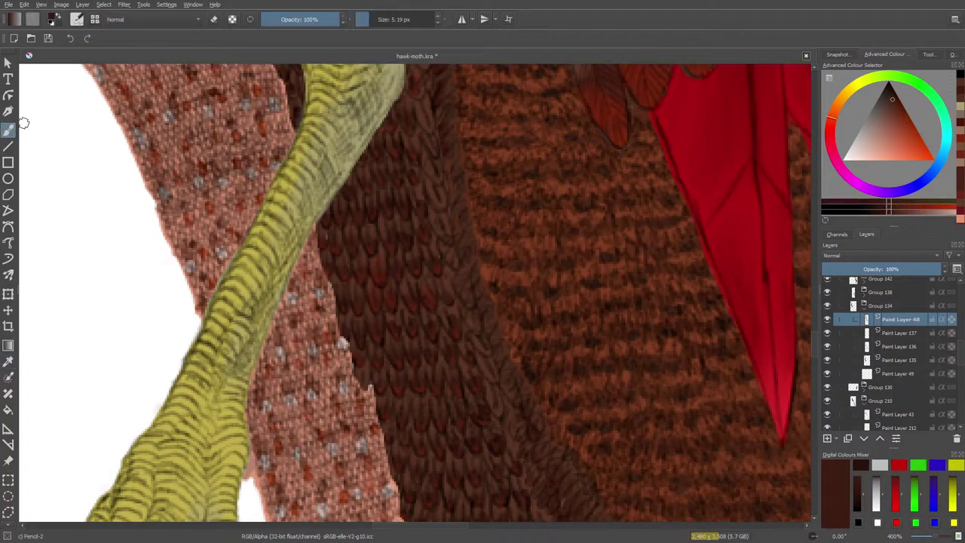
{"action": "left_click", "coordinate": [451, 263]}
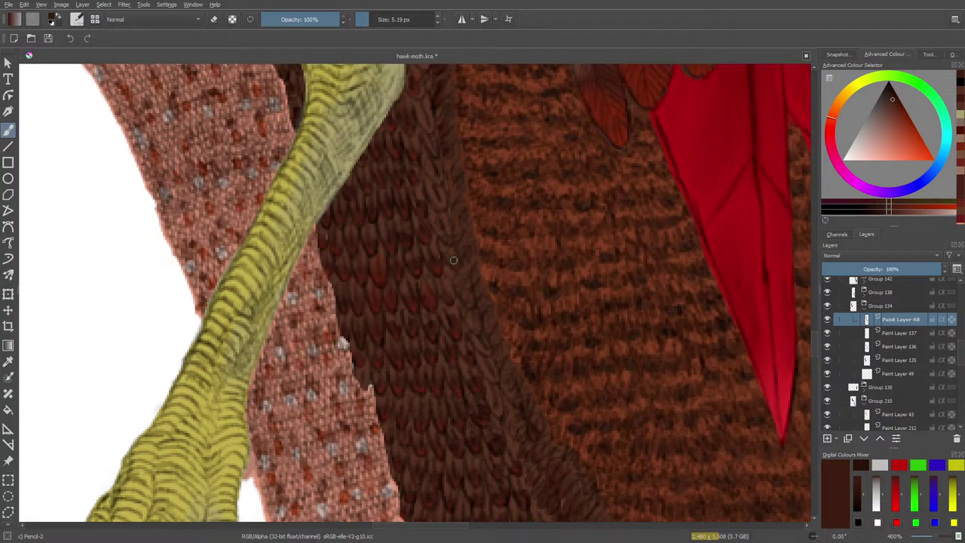
{"action": "left_click", "coordinate": [76, 19]}
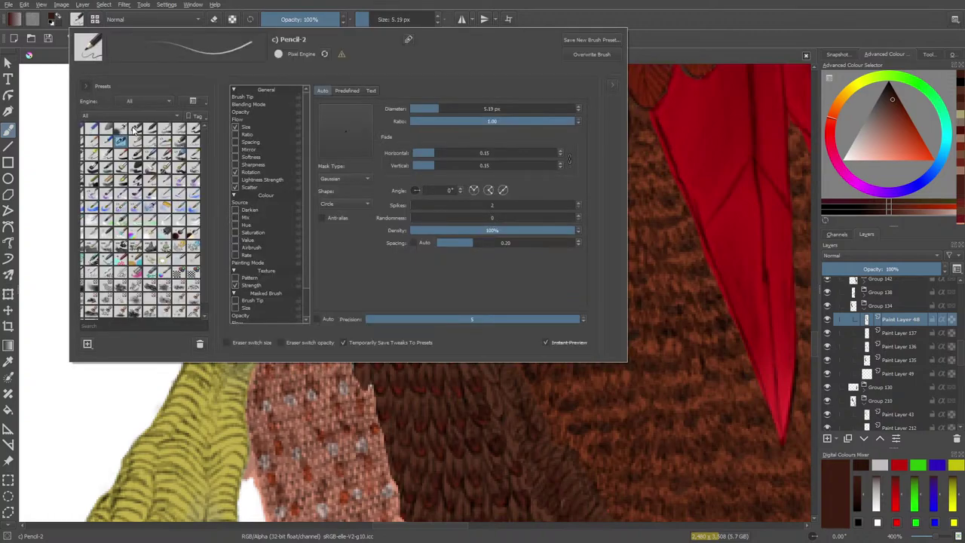
{"action": "left_click", "coordinate": [135, 133]}
{"action": "right_click", "coordinate": [126, 169]}
{"action": "left_click", "coordinate": [45, 85]}
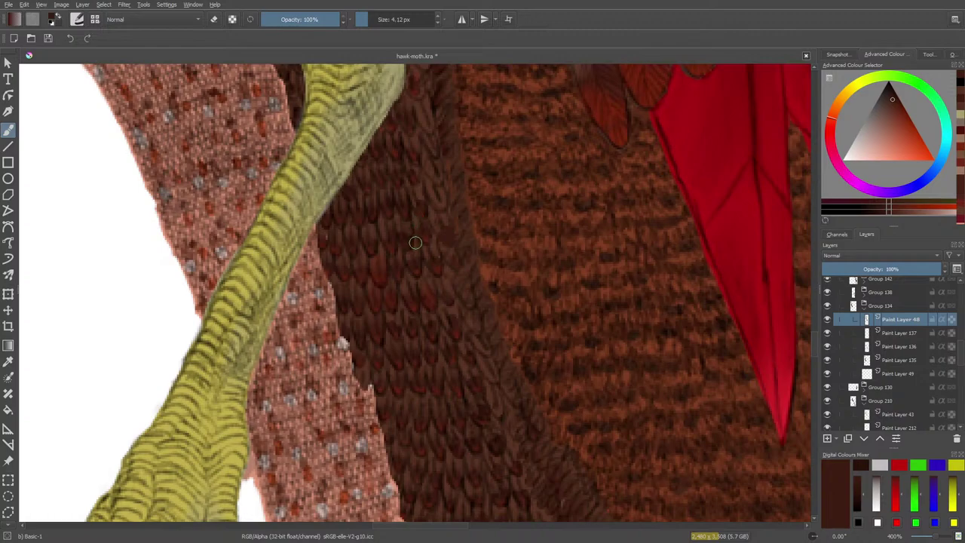
{"action": "left_click", "coordinate": [445, 274]}
Step: Select Paint Layer 135 and toggle it and Paint Layer 136 to find the layer holding the red feather tips
{"action": "left_click", "coordinate": [887, 360]}
{"action": "left_click", "coordinate": [828, 361]}
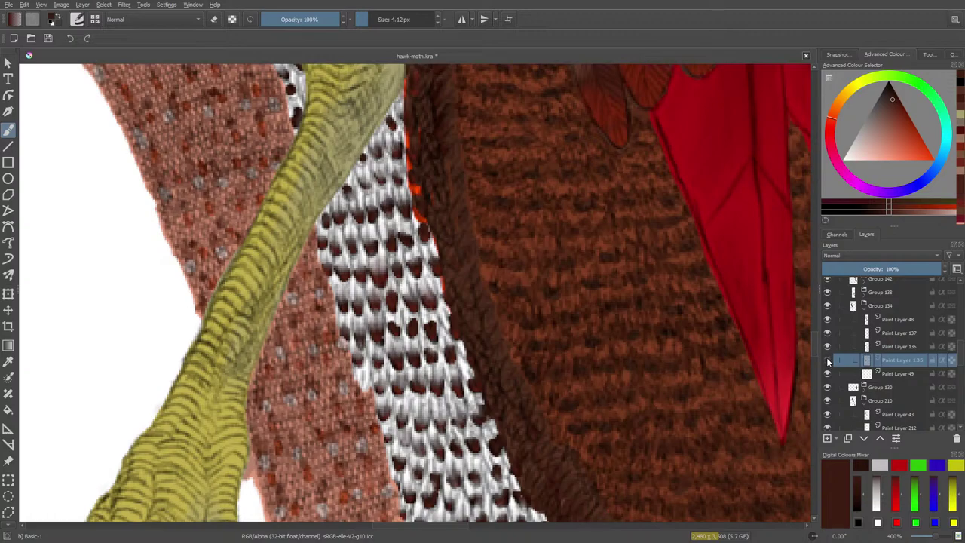
{"action": "left_click", "coordinate": [828, 361]}
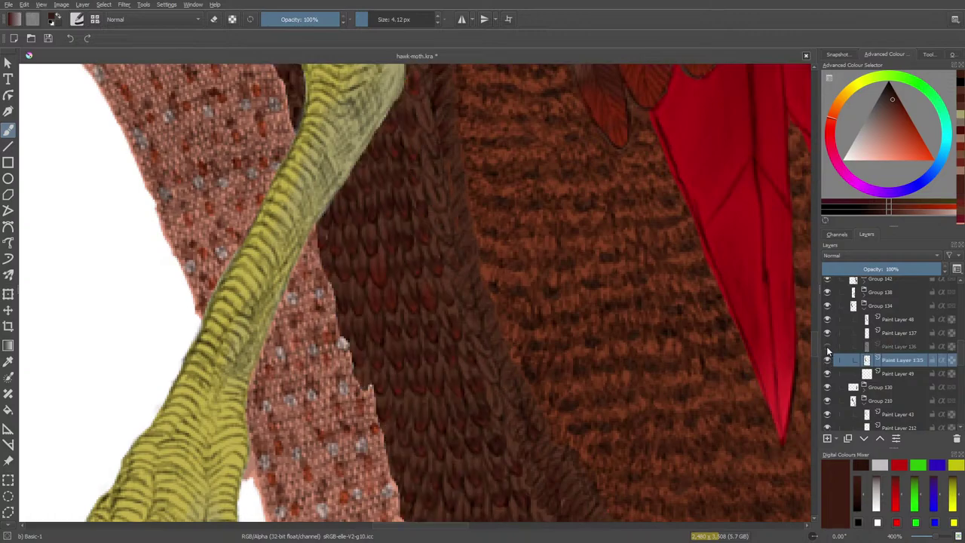
{"action": "left_click", "coordinate": [827, 346]}
{"action": "left_click", "coordinate": [827, 347]}
Step: Paint dark reddish-brown feather tips along the outlined strip on Paint Layer 136, trimming them with the 6.43 px Eraser Circle
{"action": "left_click", "coordinate": [891, 347]}
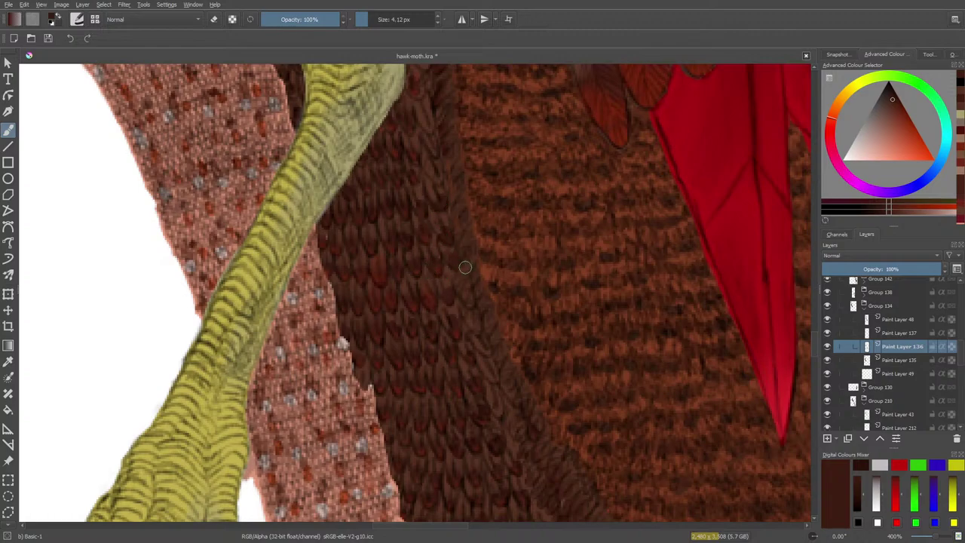
{"action": "key", "text": "e"}
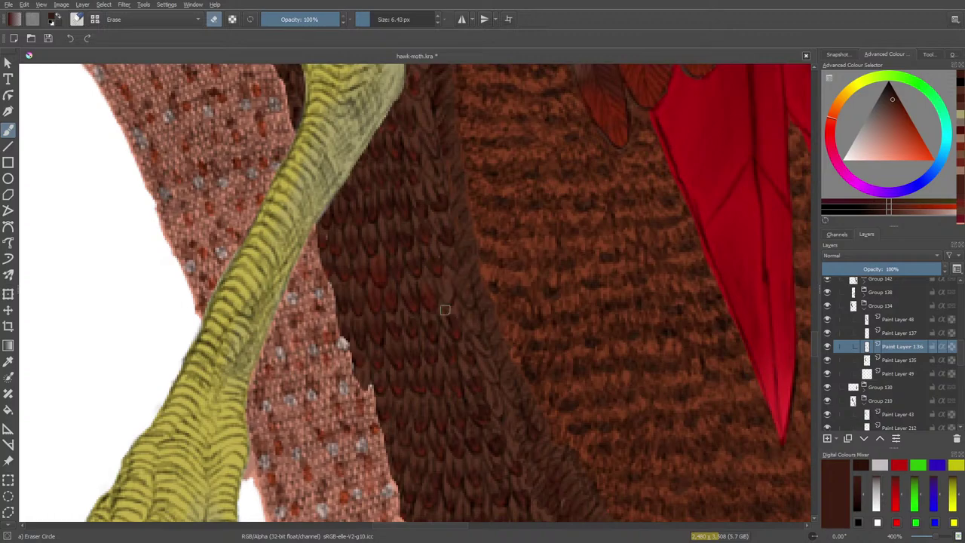
{"action": "key", "text": "e"}
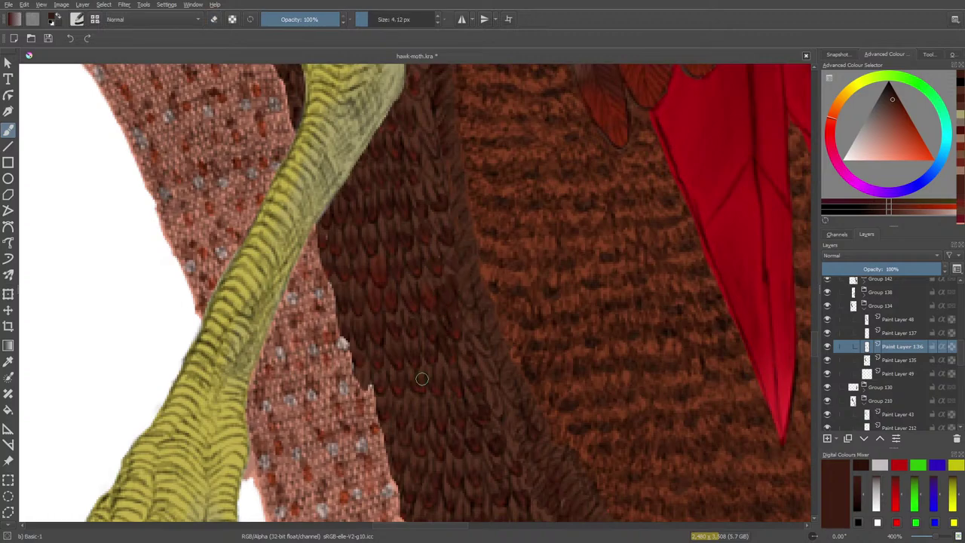
{"action": "key", "text": "e"}
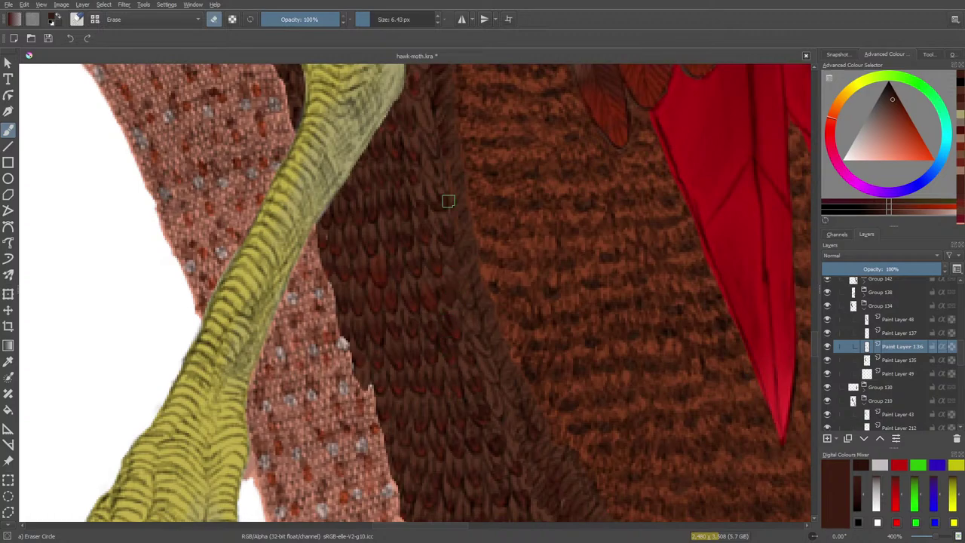
{"action": "key", "text": "e"}
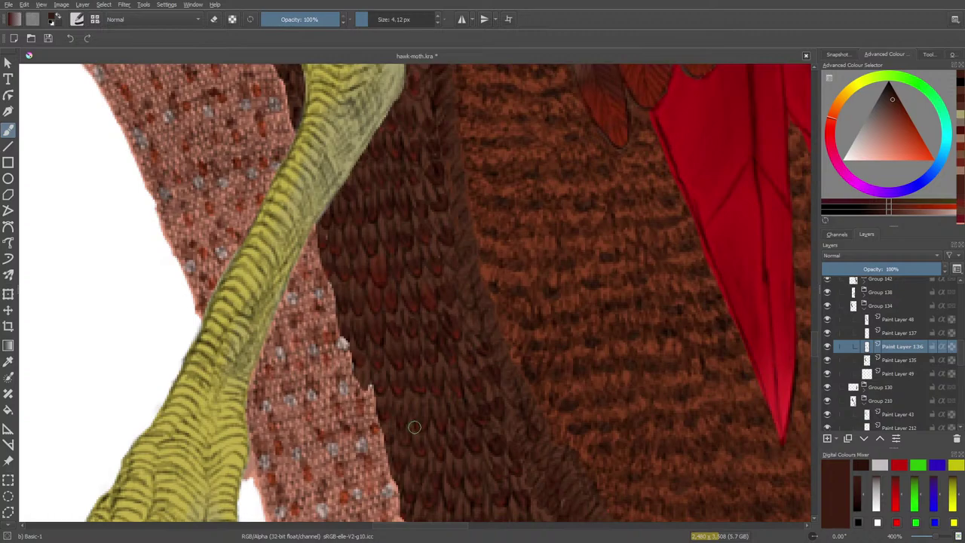
Step: Blend the new feather tips on Paint Layer 136 with the Blender Basic brush at 10.36 px
{"action": "right_click", "coordinate": [366, 398]}
{"action": "left_click", "coordinate": [313, 371]}
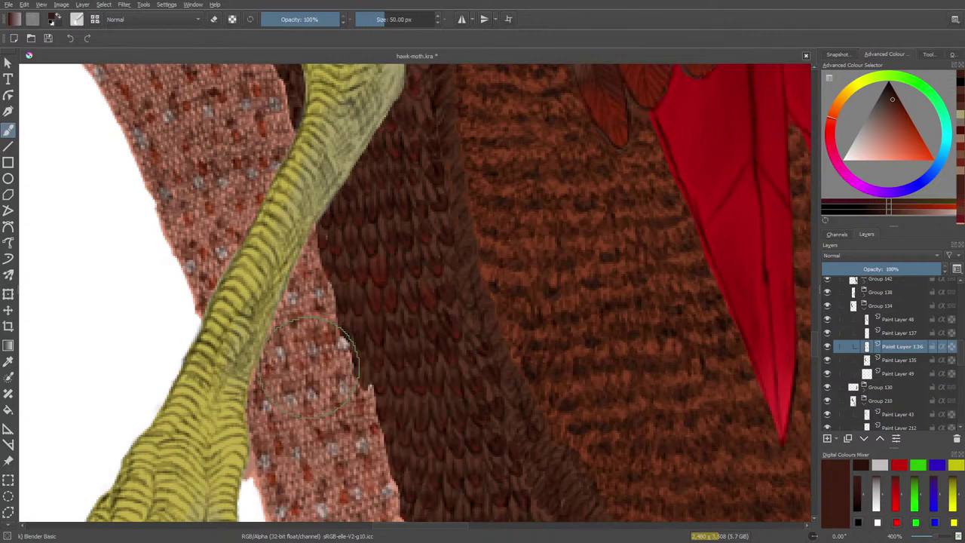
{"action": "left_click", "coordinate": [371, 19]}
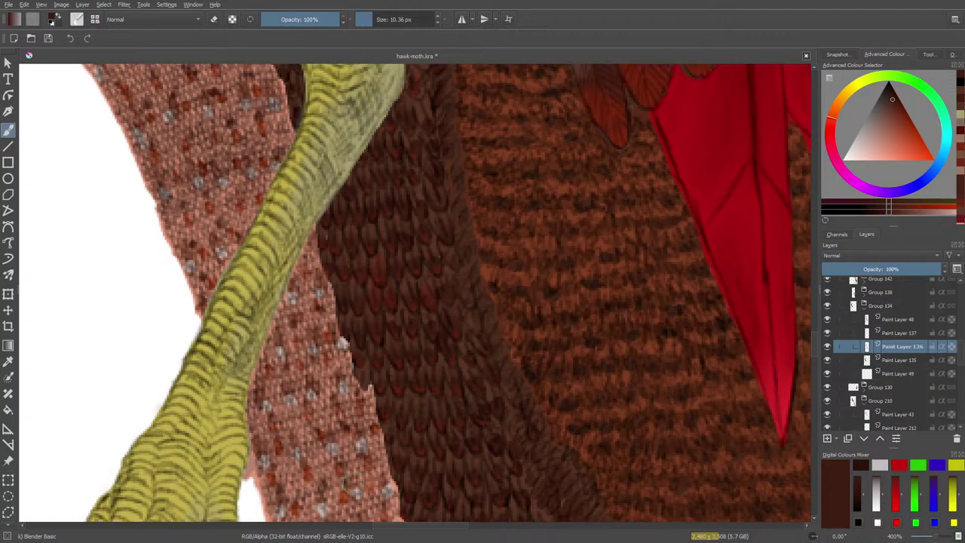
Step: Collapse Group 134 and toggle Group 210 to check the source of the orange patch near the lower tail feathers
{"action": "scroll", "coordinate": [814, 344], "scroll_direction": "down", "scroll_amount": 5}
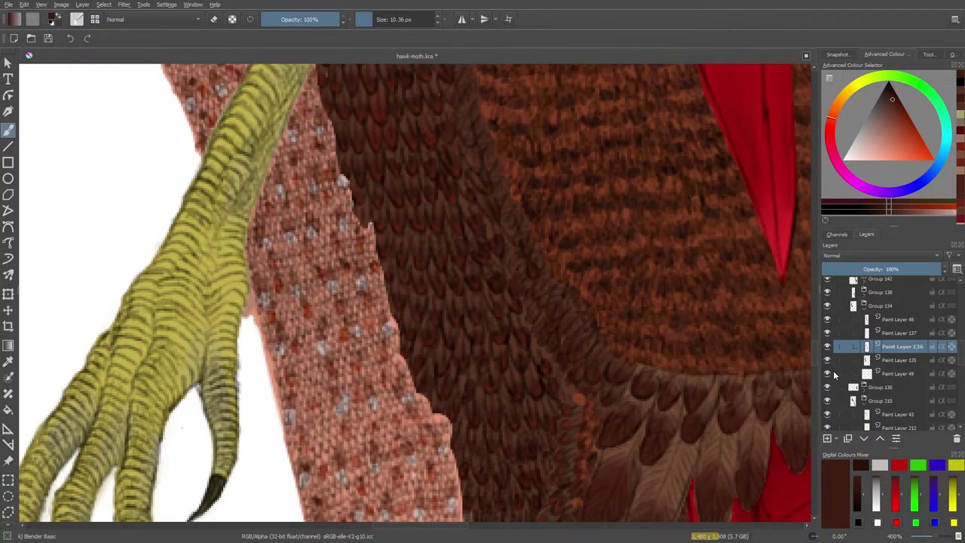
{"action": "left_click", "coordinate": [862, 305]}
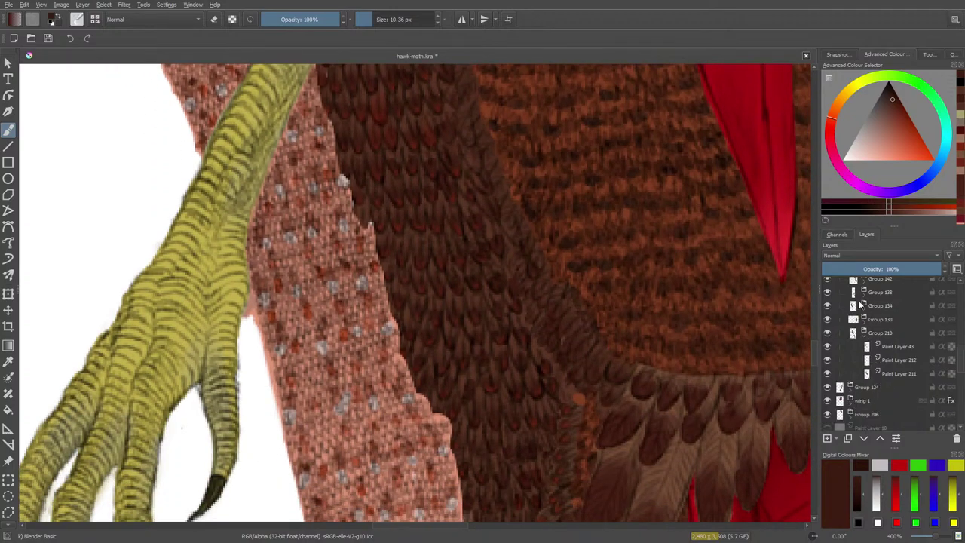
{"action": "left_click", "coordinate": [832, 337]}
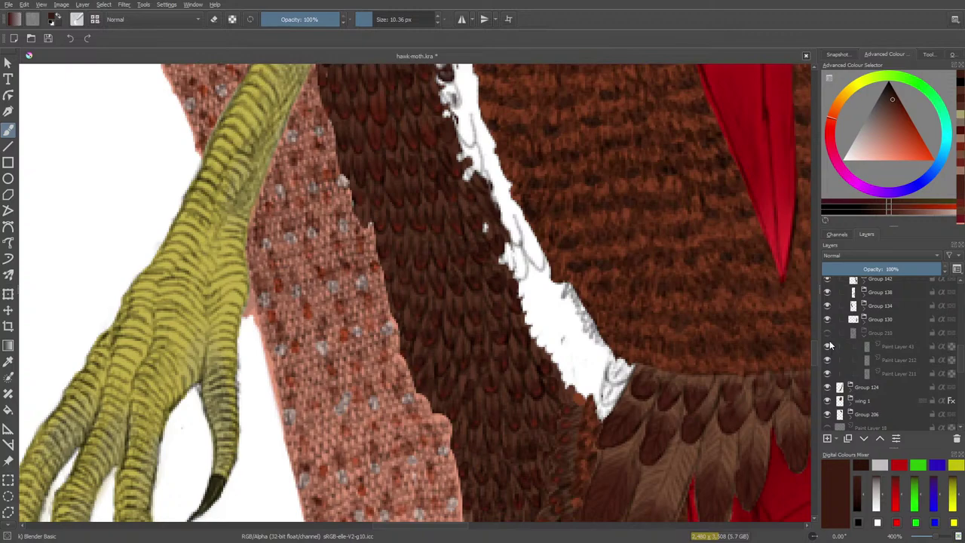
{"action": "left_click", "coordinate": [827, 332]}
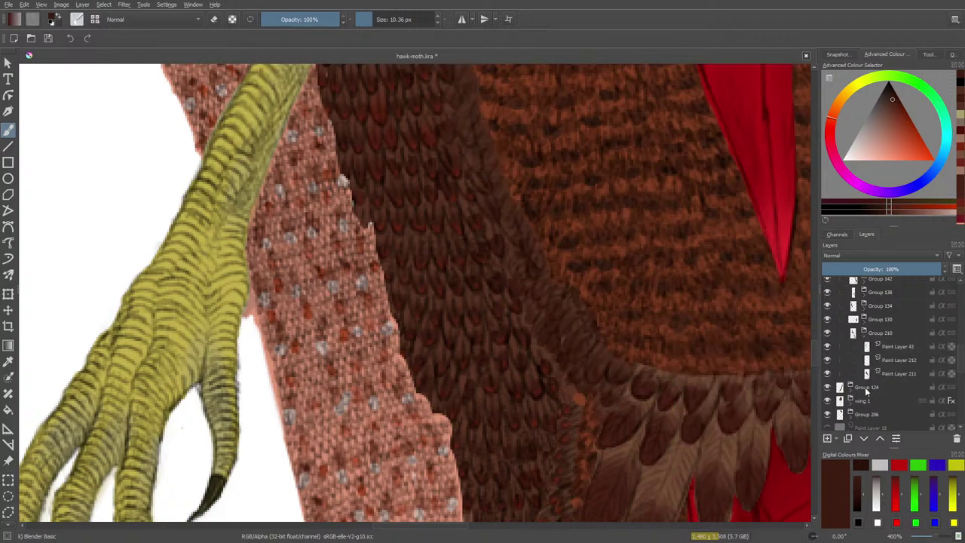
Step: Toggle Groups 130, 134, 138 and 142 to find the group holding the orange specks beside the lower tail feathers
{"action": "left_click", "coordinate": [828, 320]}
{"action": "left_click", "coordinate": [843, 335]}
{"action": "left_click", "coordinate": [830, 319]}
{"action": "left_click", "coordinate": [828, 305]}
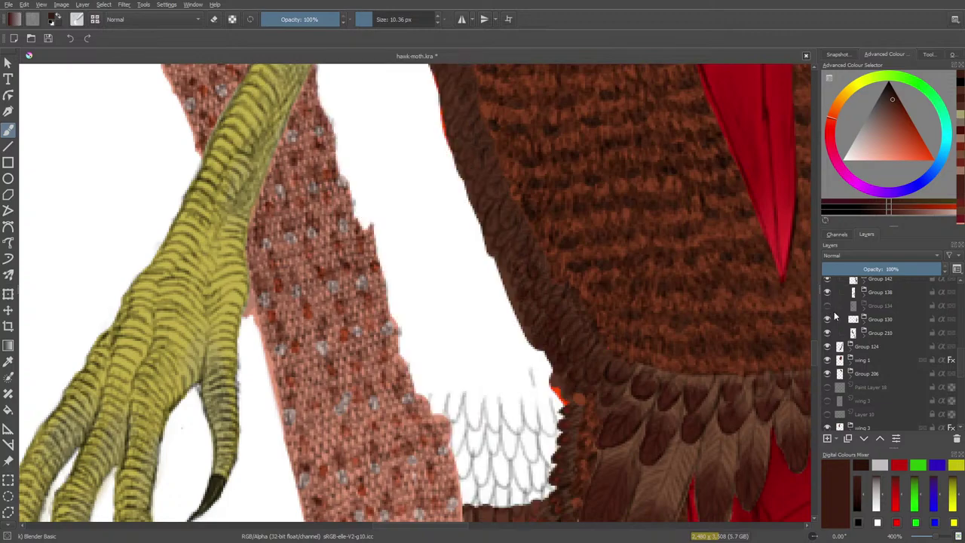
{"action": "left_click", "coordinate": [827, 306]}
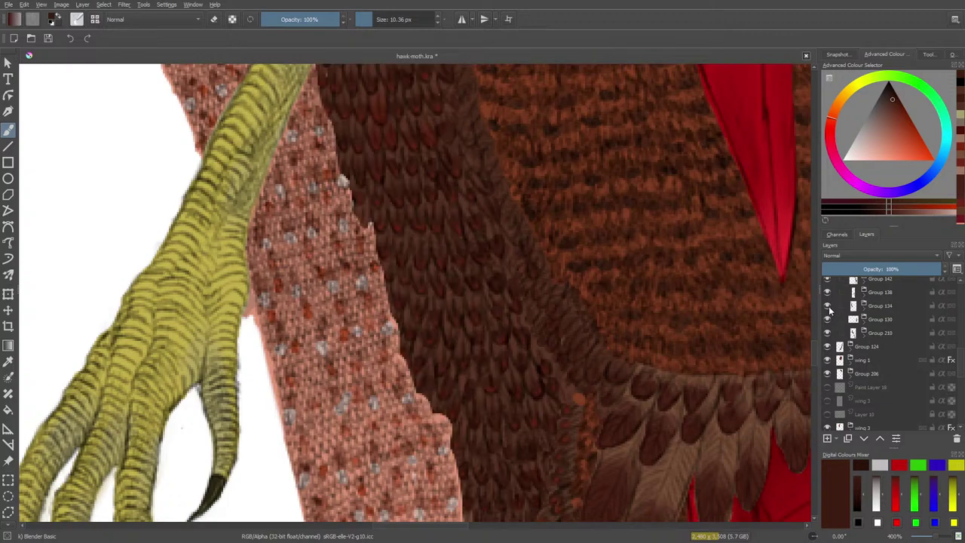
{"action": "left_click", "coordinate": [828, 293]}
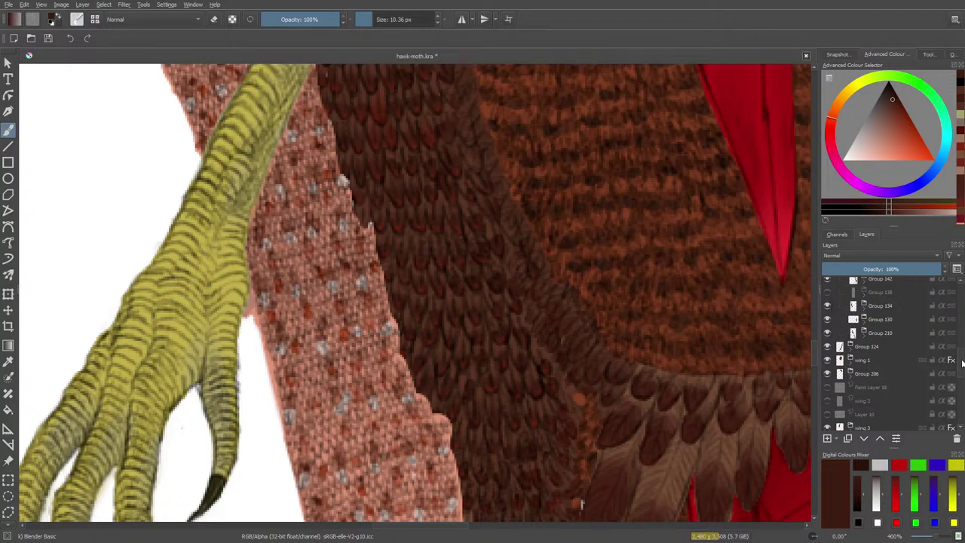
{"action": "scroll", "coordinate": [828, 351], "scroll_direction": "up", "scroll_amount": 3}
{"action": "left_click", "coordinate": [828, 342]}
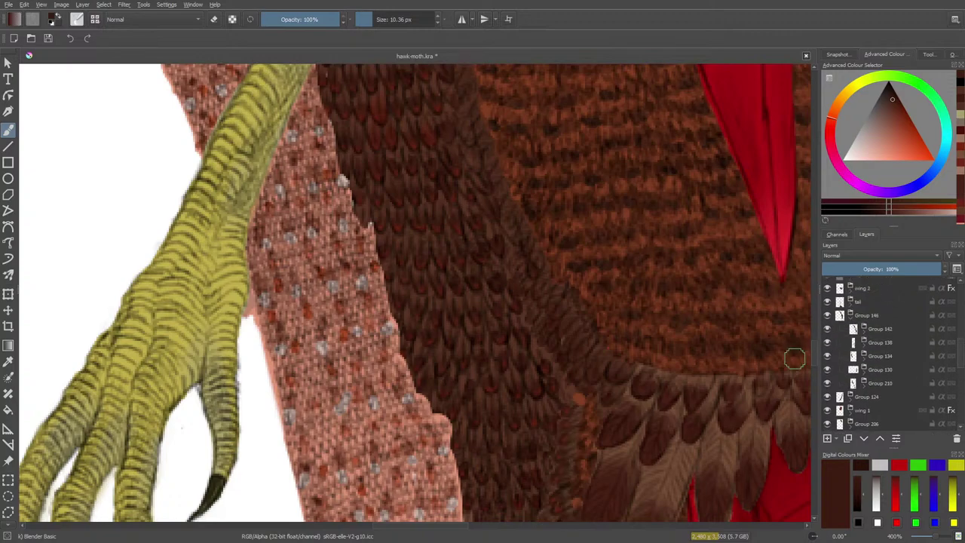
{"action": "left_click", "coordinate": [827, 331]}
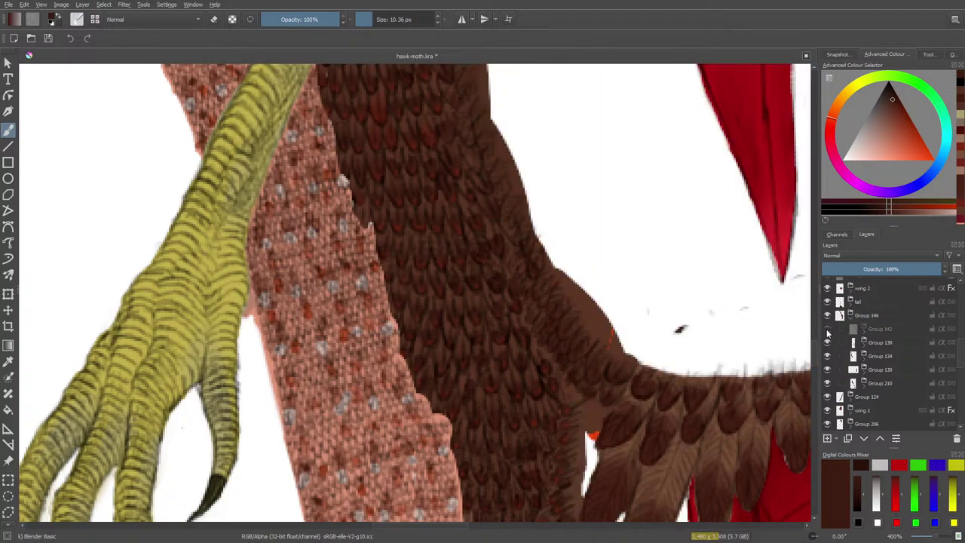
{"action": "left_click", "coordinate": [828, 332]}
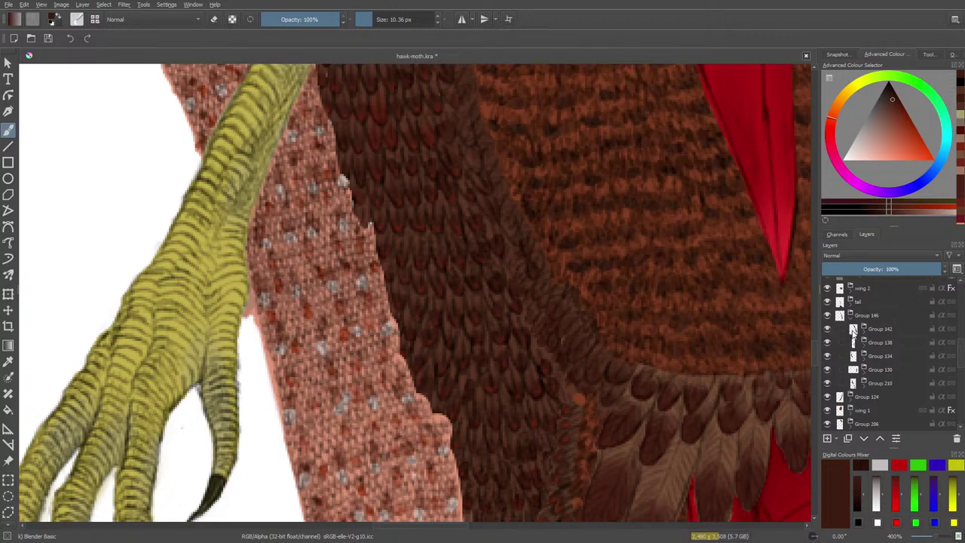
Step: Expand Group 142 and toggle Paint Layers 145, 209, 144 and 143 to trace the orange specks
{"action": "left_click", "coordinate": [863, 330]}
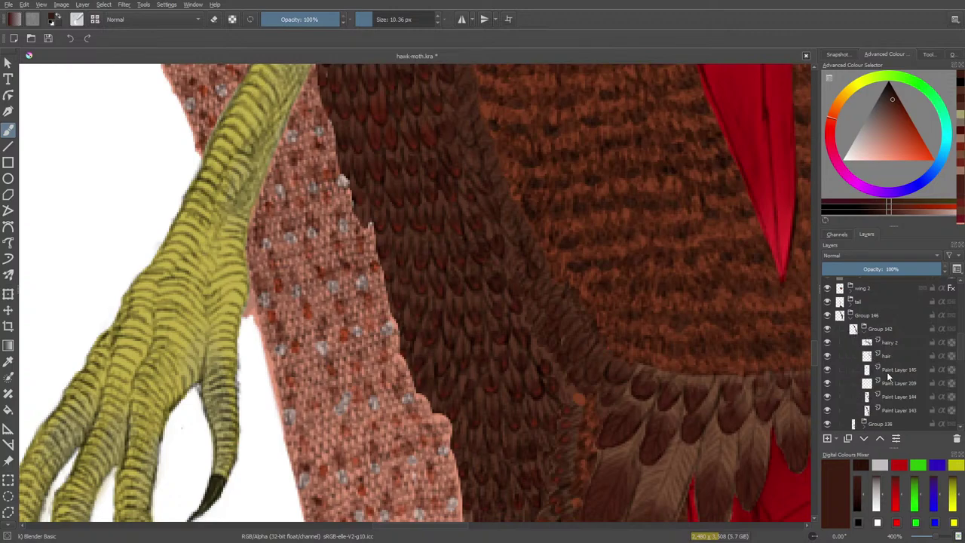
{"action": "left_click", "coordinate": [887, 373]}
{"action": "left_click", "coordinate": [827, 370]}
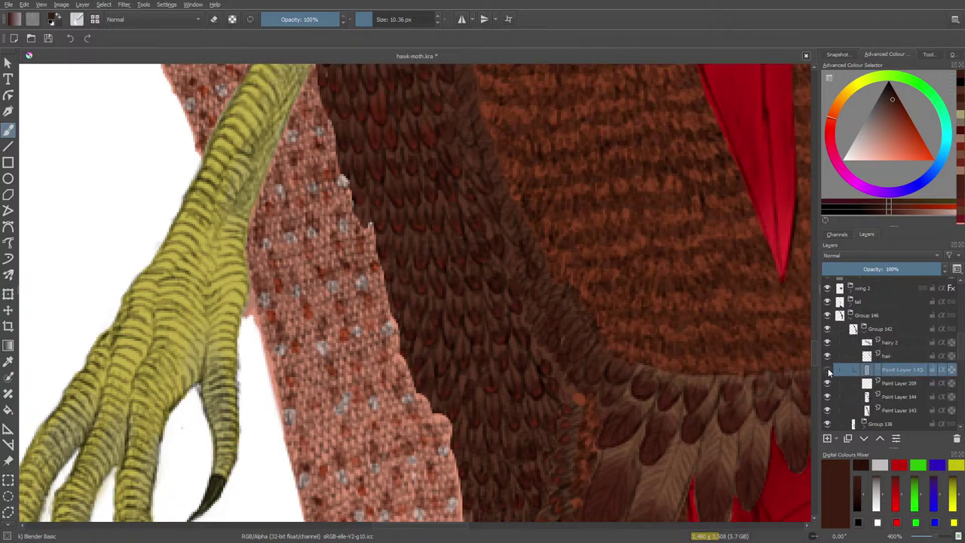
{"action": "left_click", "coordinate": [828, 370]}
{"action": "left_click", "coordinate": [828, 383]}
{"action": "left_click", "coordinate": [828, 383]}
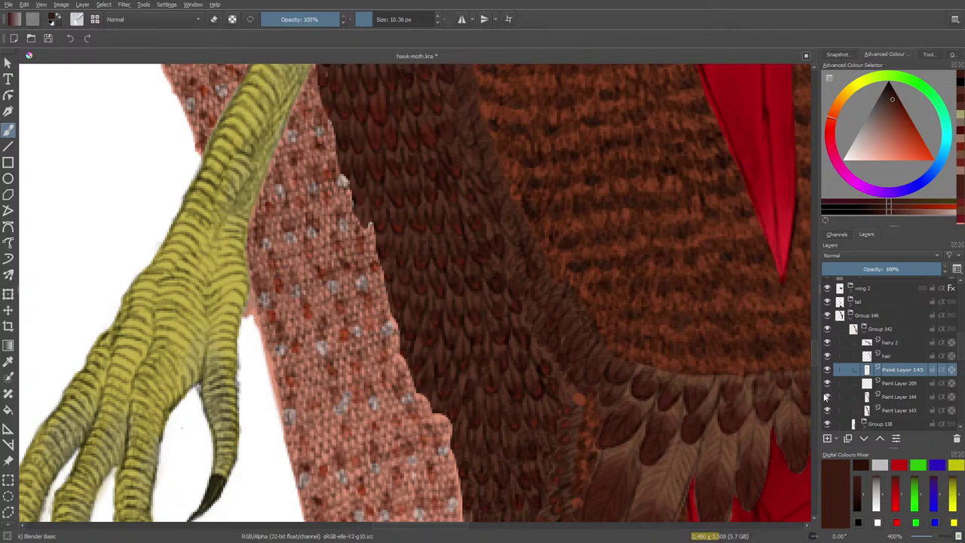
{"action": "left_click", "coordinate": [827, 396]}
{"action": "left_click", "coordinate": [827, 397]}
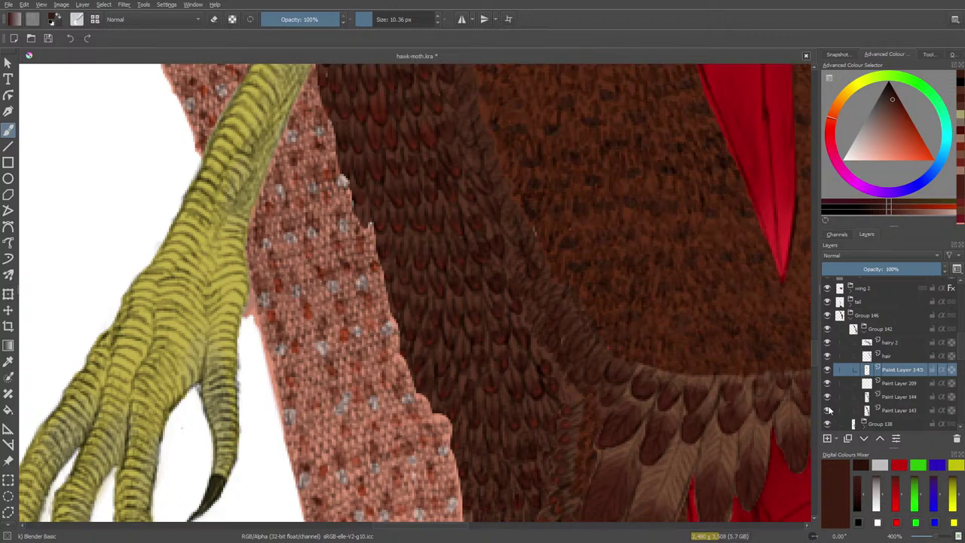
{"action": "left_click", "coordinate": [828, 411]}
{"action": "left_click", "coordinate": [827, 410]}
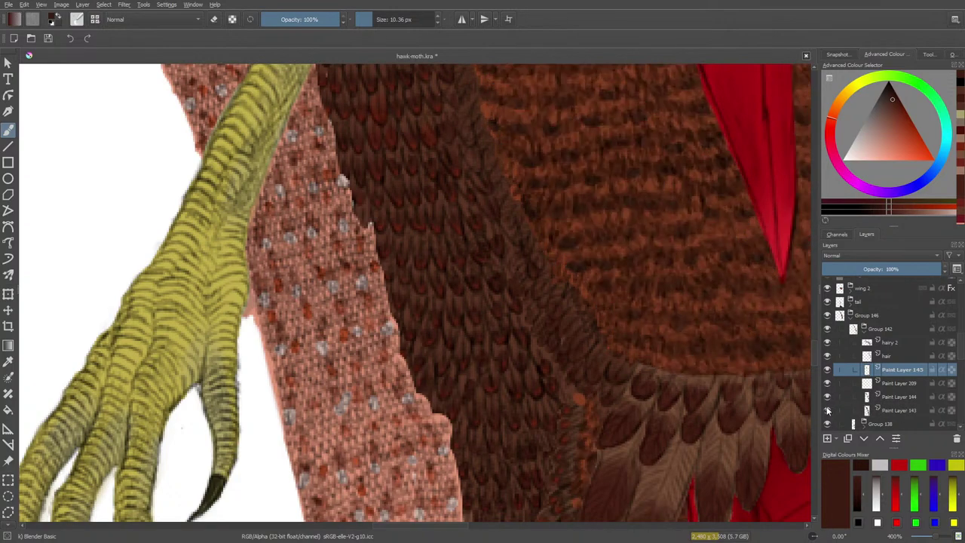
Step: Recheck Paint Layers 143 and 144, and erase the orange speck beside the tail feathers on Paint Layer 144 with the 6.43 px Eraser Circle
{"action": "left_click", "coordinate": [827, 410]}
{"action": "left_click", "coordinate": [828, 411]}
{"action": "left_click", "coordinate": [827, 396]}
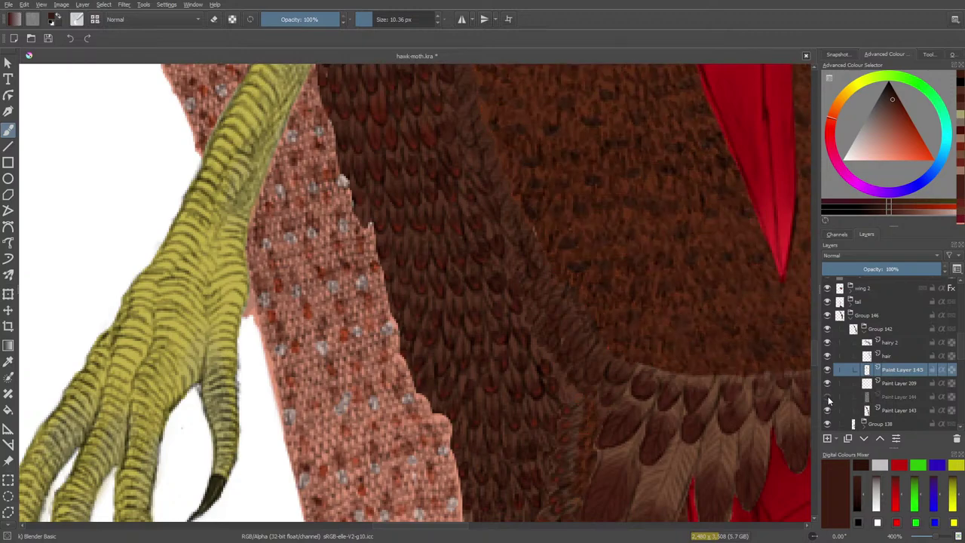
{"action": "left_click", "coordinate": [827, 396]}
{"action": "left_click", "coordinate": [895, 398]}
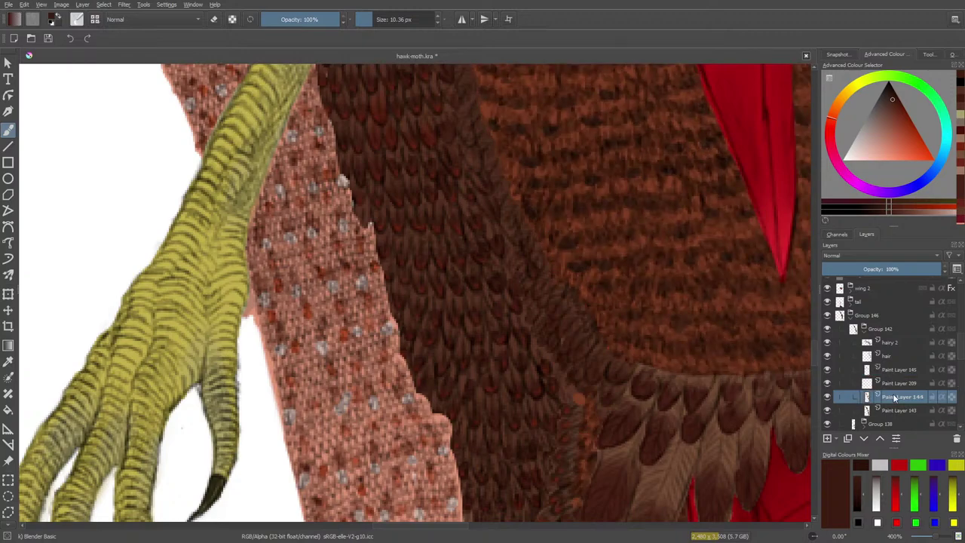
{"action": "key", "text": "e"}
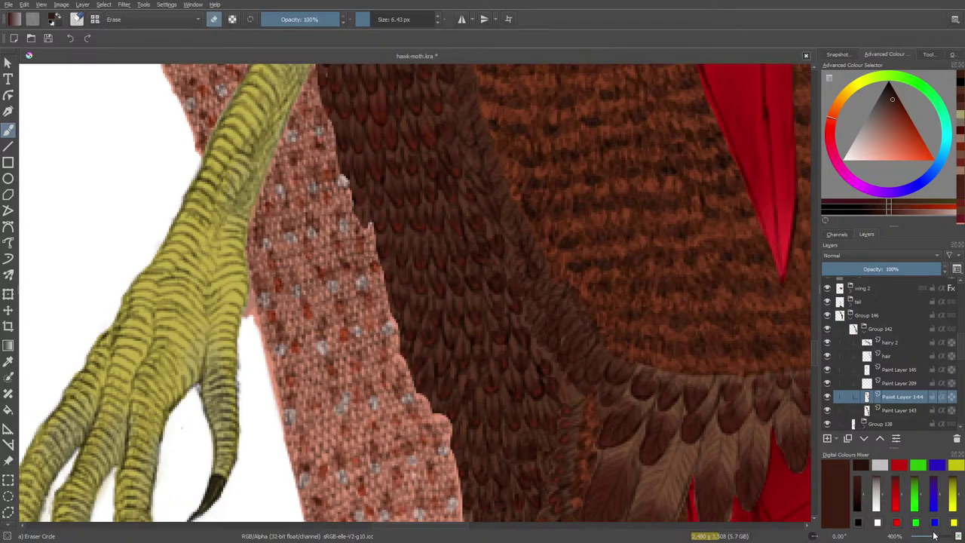
Step: Toggle Group 146 and its Group 142 to trace the orange patch lower down on the dark feathered strip
{"action": "mouse_move", "coordinate": [936, 536]}
{"action": "left_mouse_down"}
{"action": "mouse_move", "coordinate": [927, 536]}
{"action": "mouse_move", "coordinate": [935, 536]}
{"action": "left_mouse_up"}
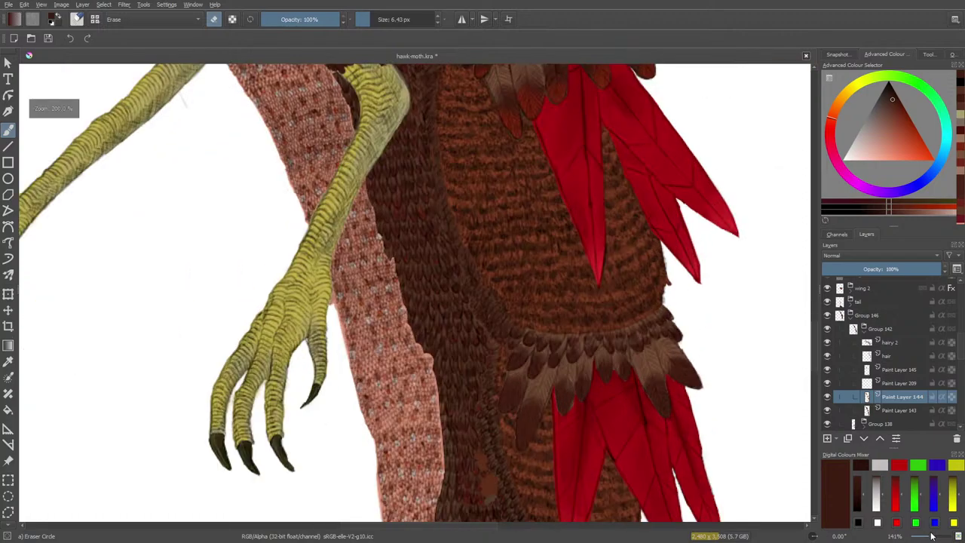
{"action": "scroll", "coordinate": [816, 338], "scroll_direction": "down", "scroll_amount": 3}
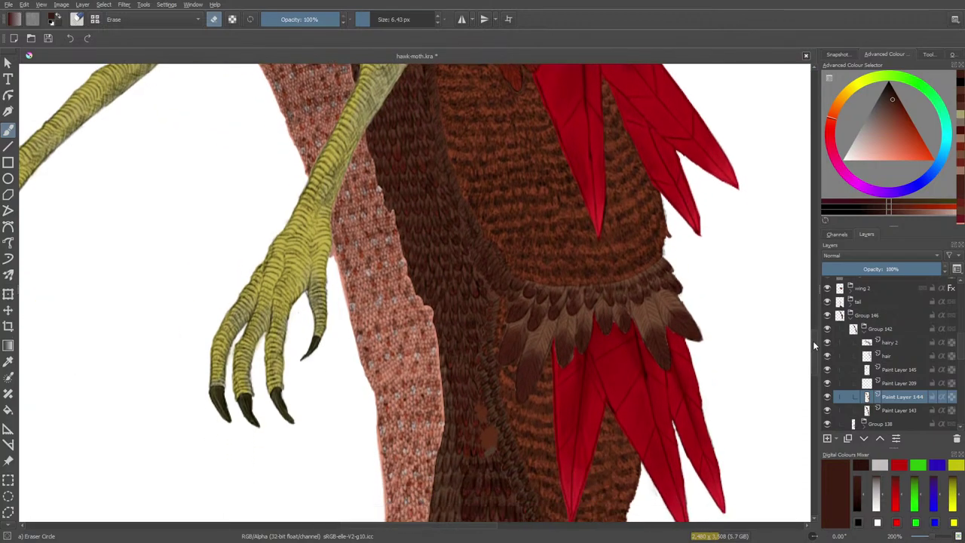
{"action": "left_click", "coordinate": [865, 329]}
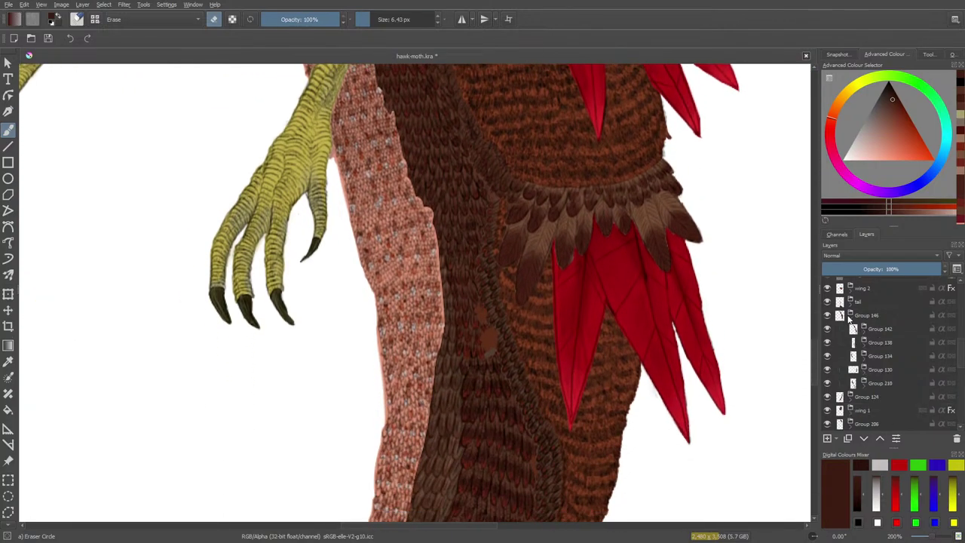
{"action": "left_click", "coordinate": [849, 315]}
{"action": "left_click", "coordinate": [827, 315]}
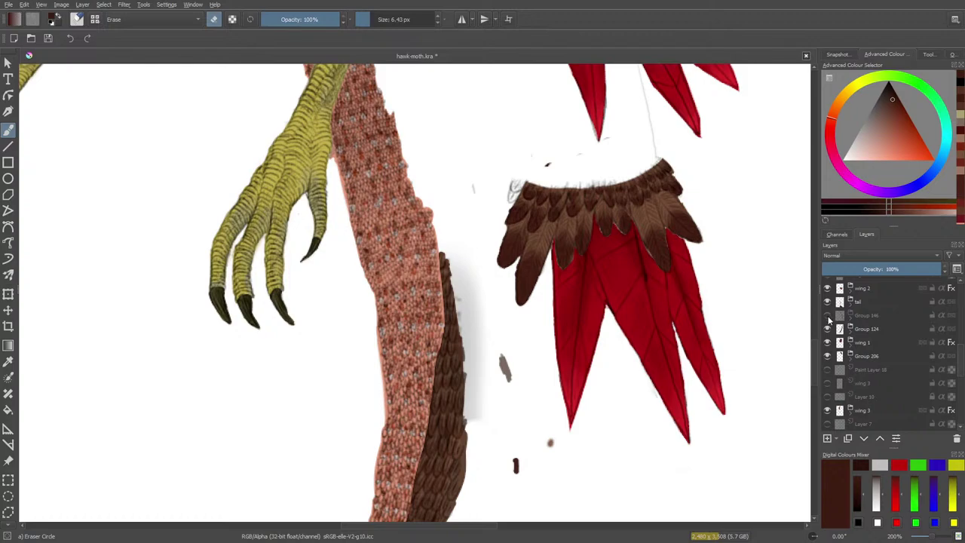
{"action": "left_click", "coordinate": [827, 315]}
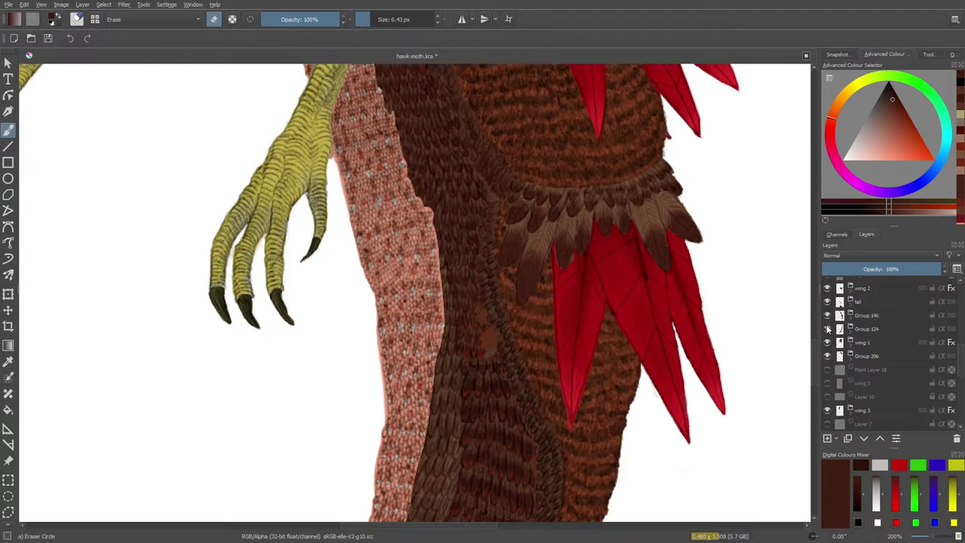
{"action": "left_click", "coordinate": [827, 316]}
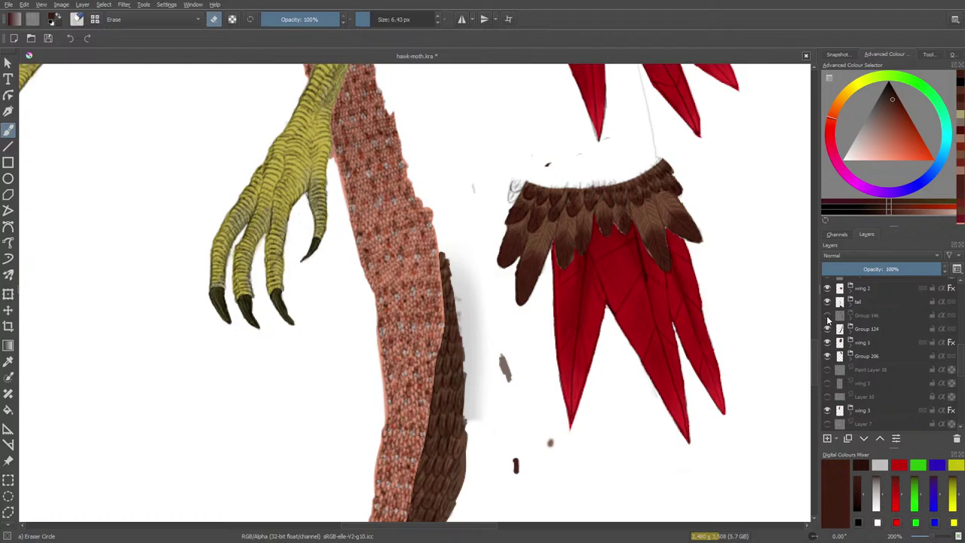
{"action": "left_click", "coordinate": [827, 317]}
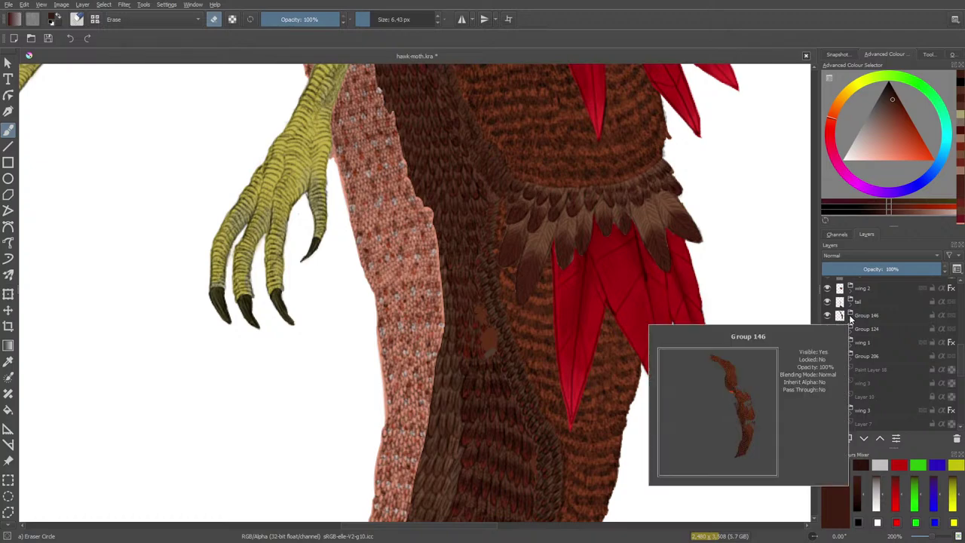
{"action": "left_click", "coordinate": [847, 316]}
{"action": "left_click", "coordinate": [828, 329]}
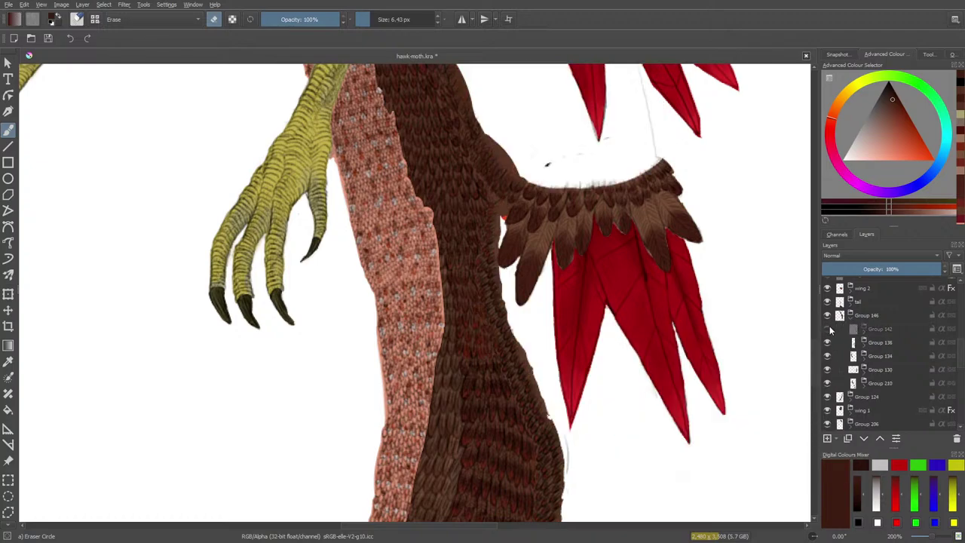
{"action": "left_click", "coordinate": [828, 329]}
Step: Toggle Paint Layers 144 and 143 in Group 142, and erase the orange patch on the dark feathered strip on Paint Layer 143
{"action": "left_click", "coordinate": [863, 330]}
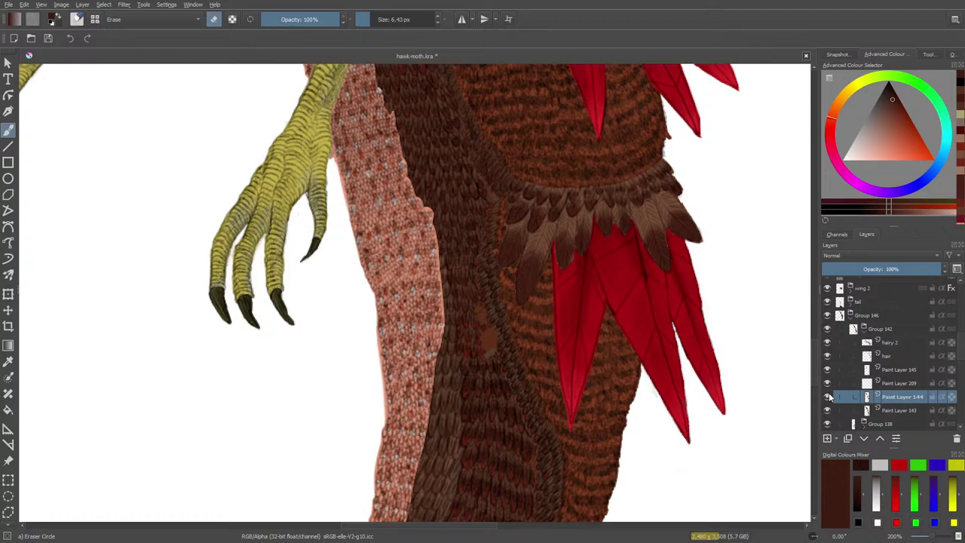
{"action": "left_click", "coordinate": [828, 397]}
{"action": "left_click", "coordinate": [830, 397]}
{"action": "left_click", "coordinate": [829, 400]}
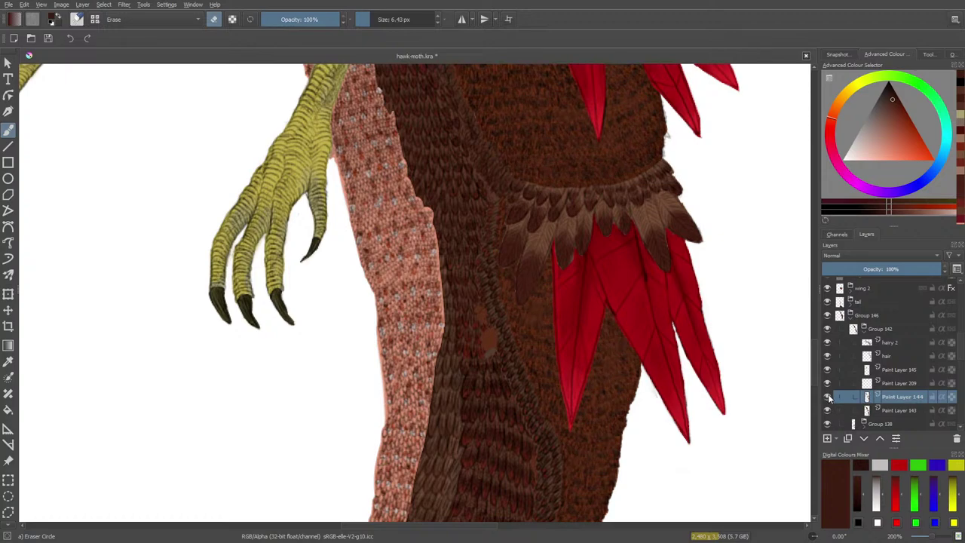
{"action": "left_click", "coordinate": [828, 398]}
{"action": "left_click", "coordinate": [828, 409]}
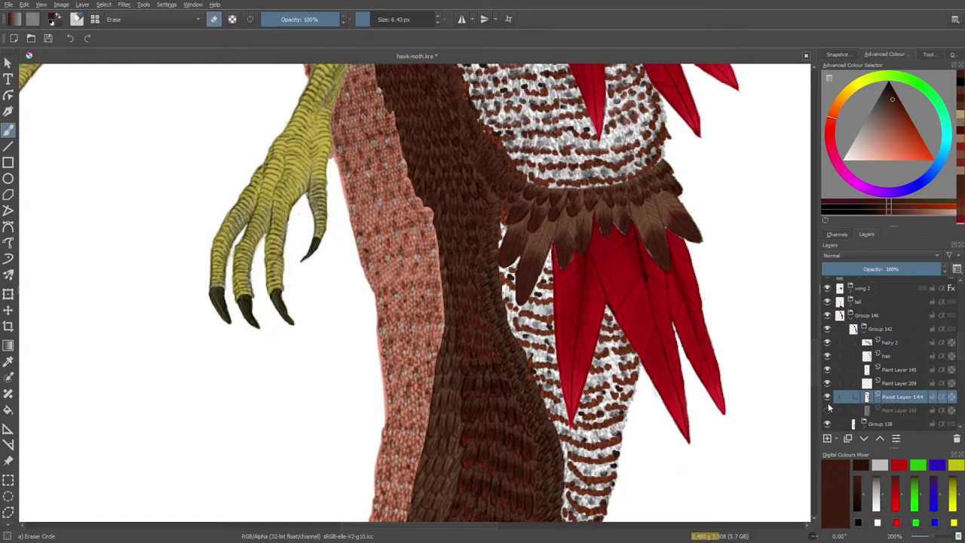
{"action": "left_click", "coordinate": [827, 409]}
{"action": "left_click", "coordinate": [891, 409]}
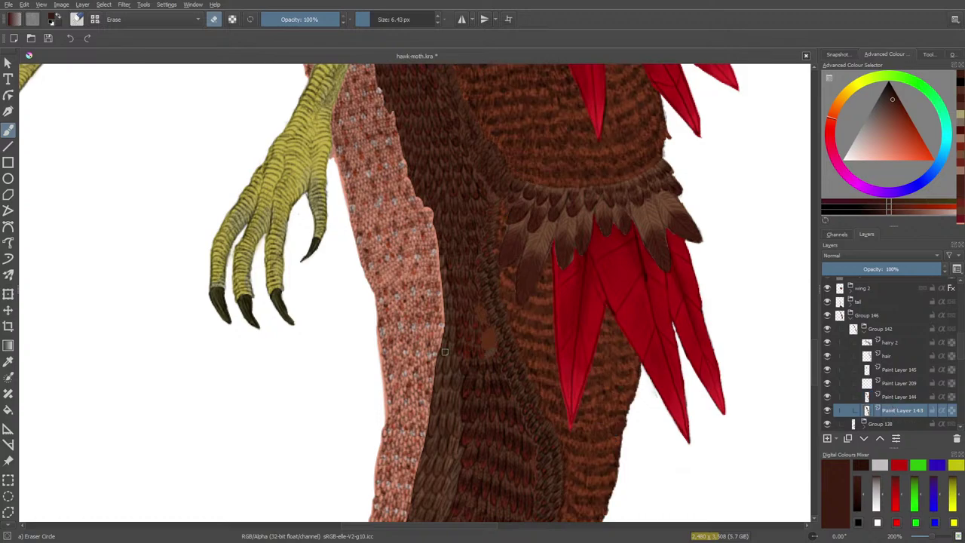
{"action": "mouse_move", "coordinate": [482, 353]}
{"action": "left_mouse_down"}
{"action": "mouse_move", "coordinate": [476, 297]}
{"action": "mouse_move", "coordinate": [493, 339]}
{"action": "left_mouse_up"}
Step: Select Paint Layer 213 and sample a mid brown from the feathers of the lower clawed foot
{"action": "mouse_move", "coordinate": [816, 346]}
{"action": "left_mouse_down"}
{"action": "mouse_move", "coordinate": [816, 383]}
{"action": "mouse_move", "coordinate": [812, 273]}
{"action": "mouse_move", "coordinate": [818, 279]}
{"action": "left_mouse_up"}
{"action": "left_click_drag", "start_coordinate": [465, 519], "coordinate": [371, 528]}
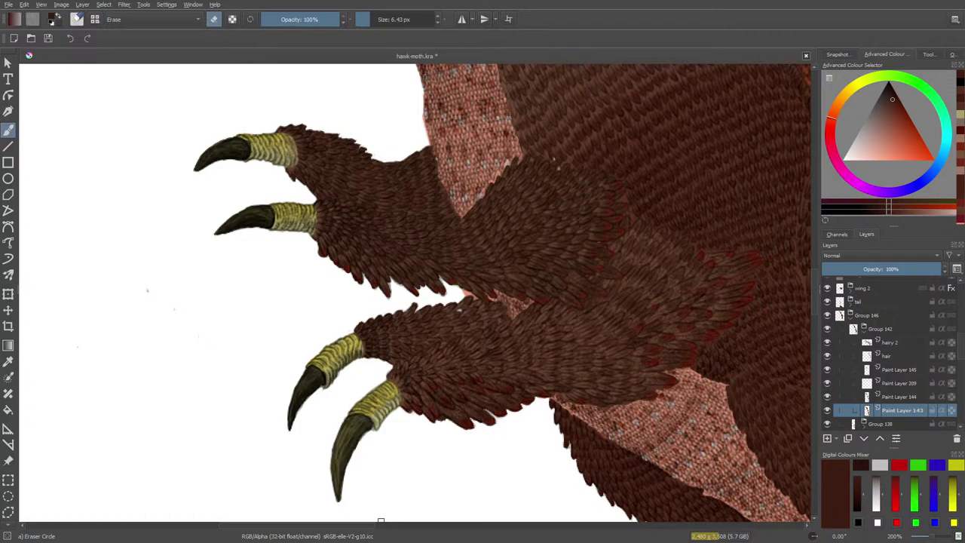
{"action": "left_click_drag", "start_coordinate": [962, 362], "coordinate": [957, 426]}
{"action": "left_click", "coordinate": [891, 383]}
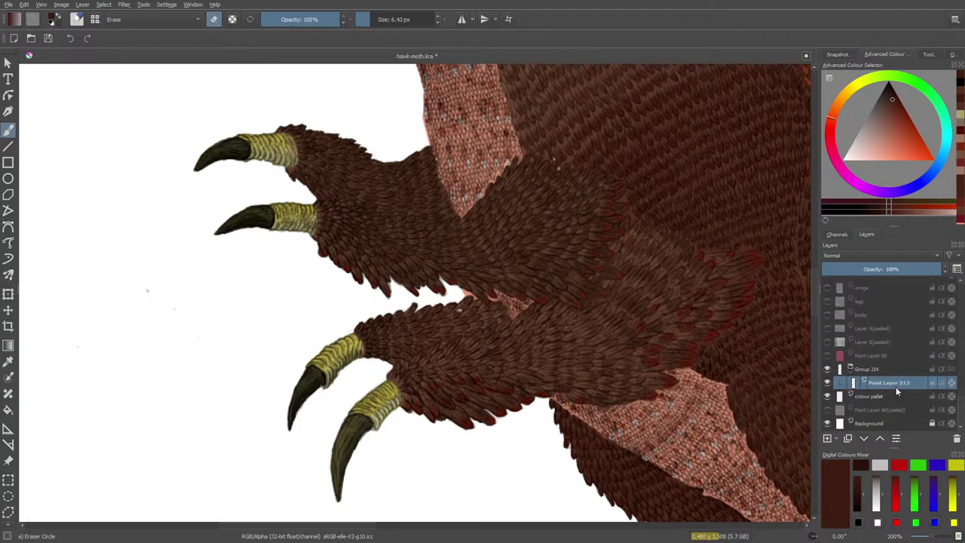
{"action": "left_click", "coordinate": [8, 361]}
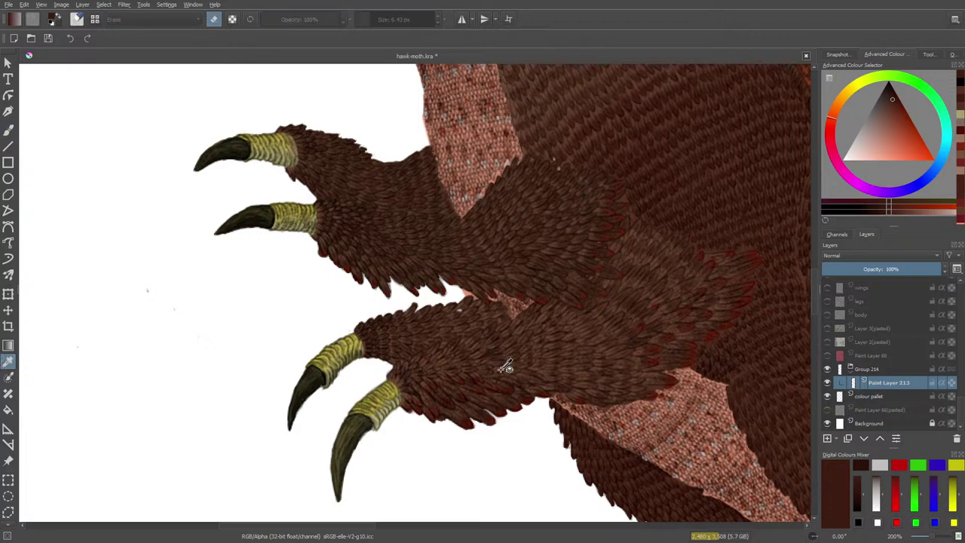
{"action": "left_click", "coordinate": [590, 326]}
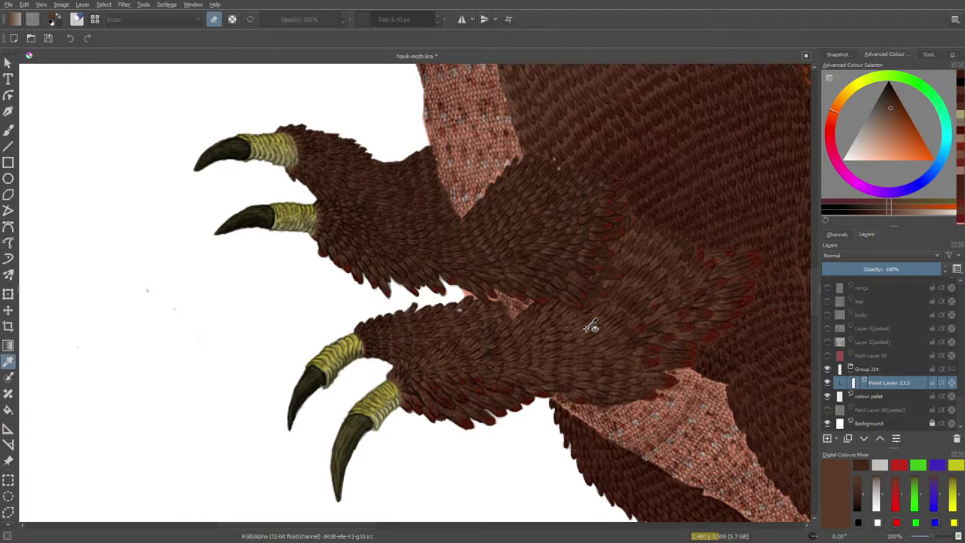
Step: Switch to the Blender Basic brush and reduce it to 2.81 px for the white speck on the lower clawed foot
{"action": "key", "text": "b"}
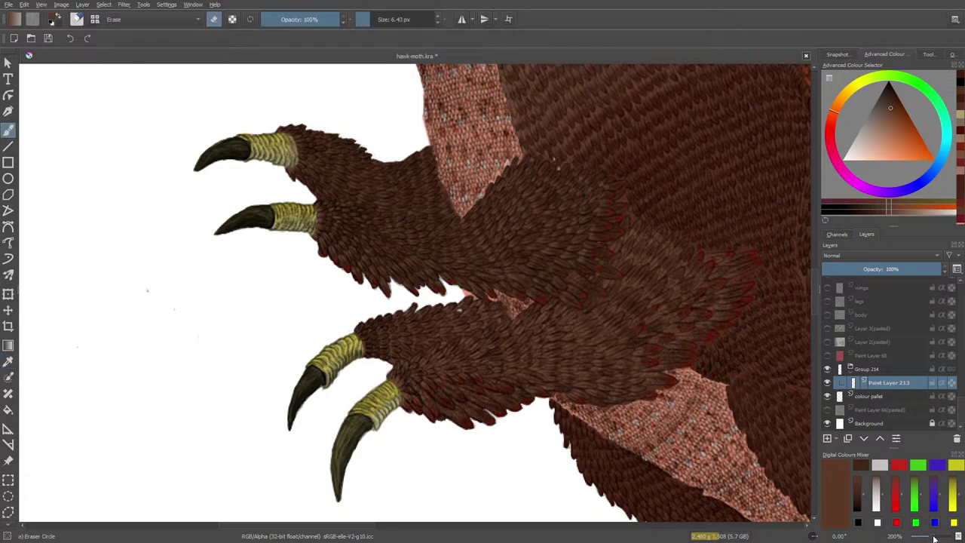
{"action": "scroll", "coordinate": [934, 538], "scroll_direction": "up", "scroll_amount": 4}
{"action": "key", "text": "e"}
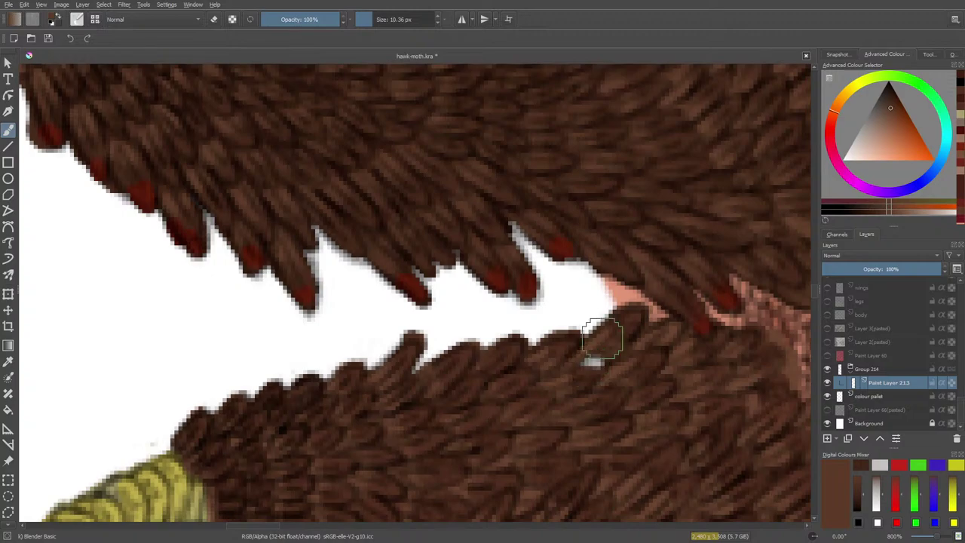
{"action": "key", "text": "bracketleft"}
{"action": "key", "text": "bracketleft"}
{"action": "key", "text": "bracketleft"}
{"action": "key", "text": "bracketleft"}
{"action": "key", "text": "bracketleft"}
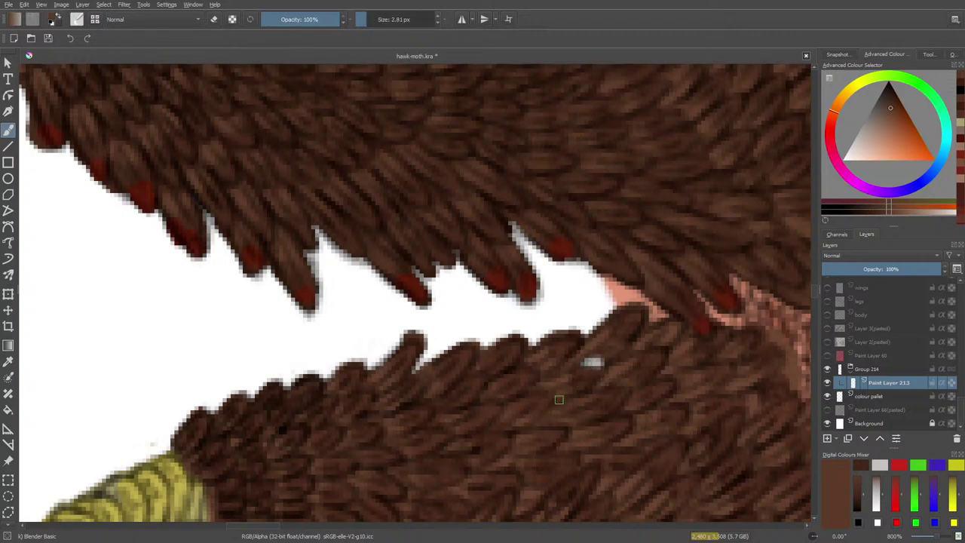
Step: Collapse Group 146 and toggle wing 1, Group 206, Group 124 and Group 146 to trace the white speck on the lower clawed foot
{"action": "scroll", "coordinate": [959, 362], "scroll_direction": "up", "scroll_amount": 5}
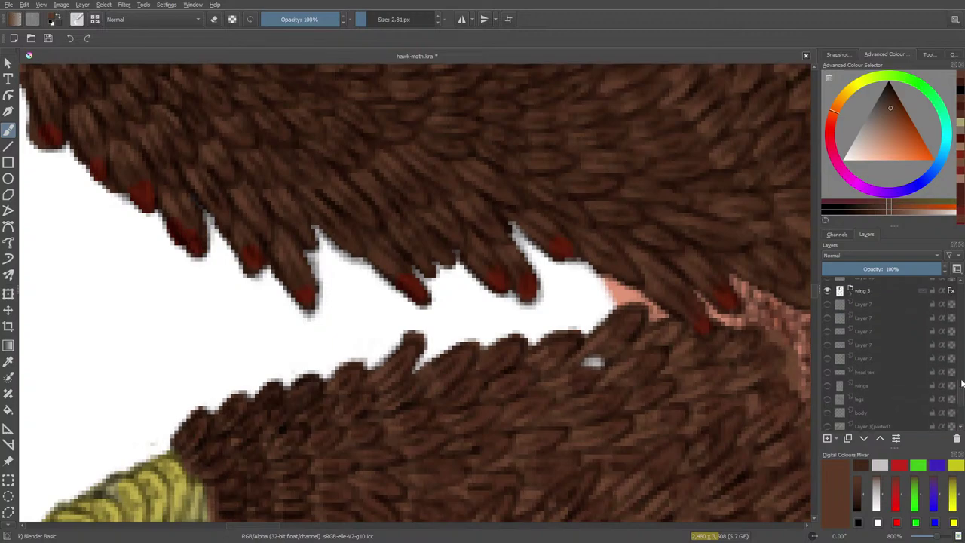
{"action": "scroll", "coordinate": [959, 368], "scroll_direction": "up", "scroll_amount": 1}
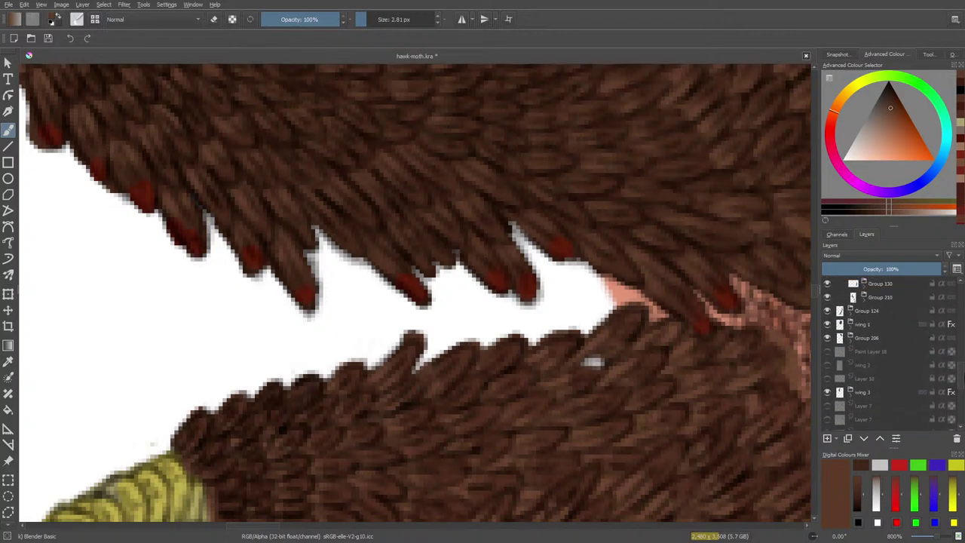
{"action": "scroll", "coordinate": [959, 370], "scroll_direction": "up", "scroll_amount": 5}
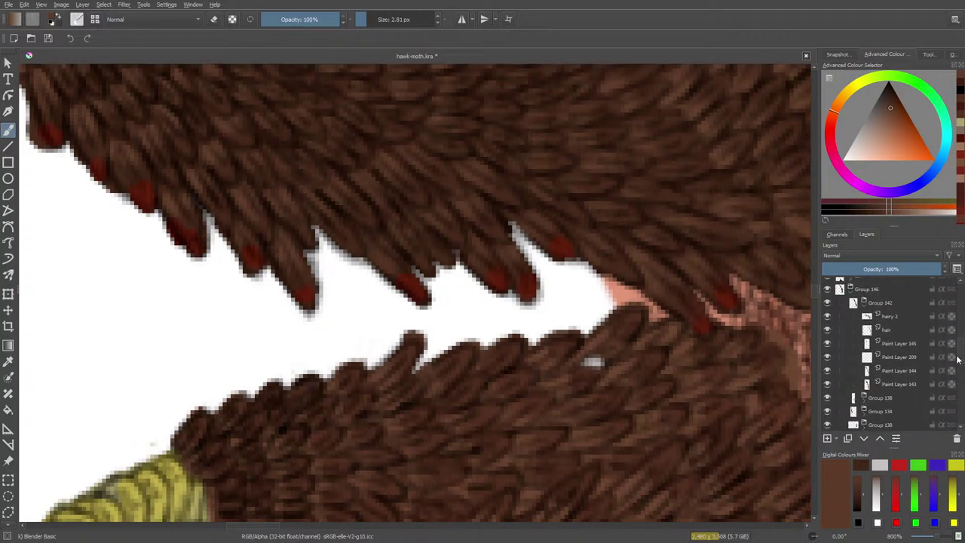
{"action": "left_click", "coordinate": [850, 290]}
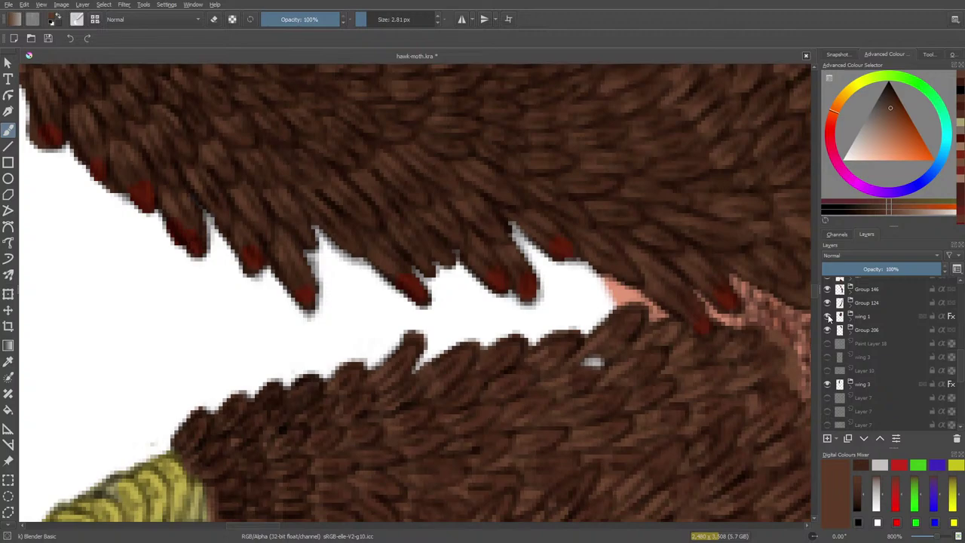
{"action": "left_click", "coordinate": [828, 316]}
{"action": "left_click", "coordinate": [827, 318]}
{"action": "left_click", "coordinate": [827, 329]}
{"action": "left_click", "coordinate": [828, 329]}
{"action": "left_click", "coordinate": [828, 304]}
{"action": "left_click", "coordinate": [829, 302]}
{"action": "left_click", "coordinate": [828, 290]}
{"action": "left_click", "coordinate": [828, 290]}
Step: Toggle wing 2, leg 2, Group 62 and the four claw groups to find which one holds the white speck
{"action": "scroll", "coordinate": [962, 367], "scroll_direction": "up", "scroll_amount": 3}
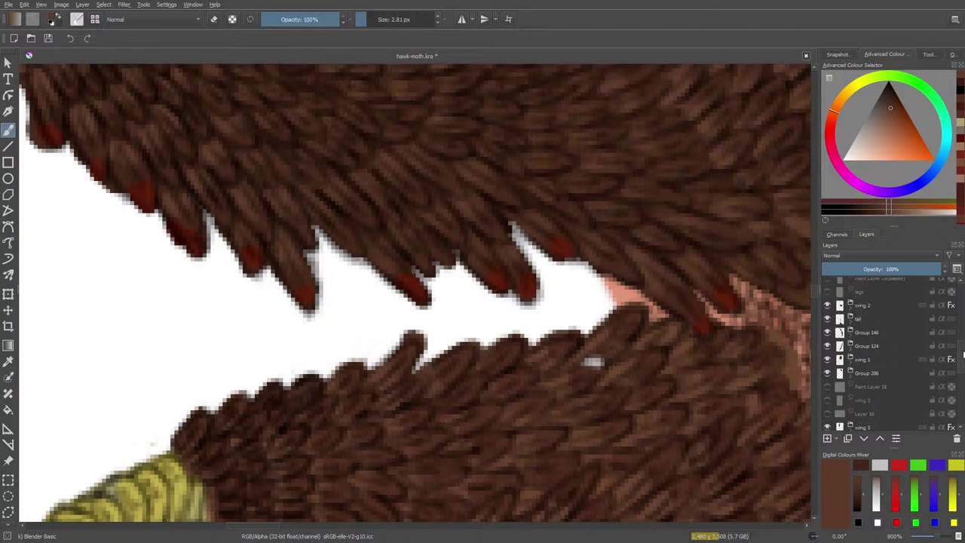
{"action": "left_click", "coordinate": [828, 310]}
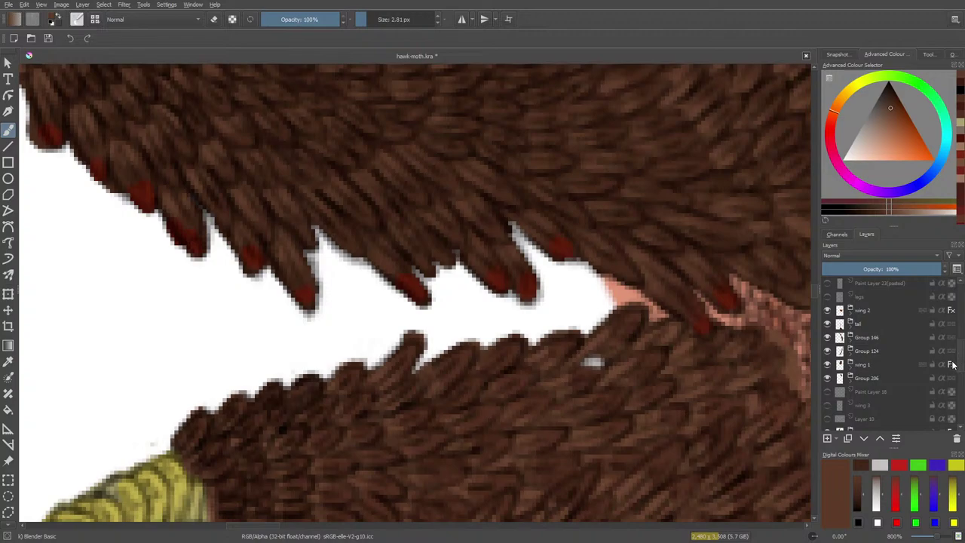
{"action": "scroll", "coordinate": [963, 364], "scroll_direction": "up", "scroll_amount": 5}
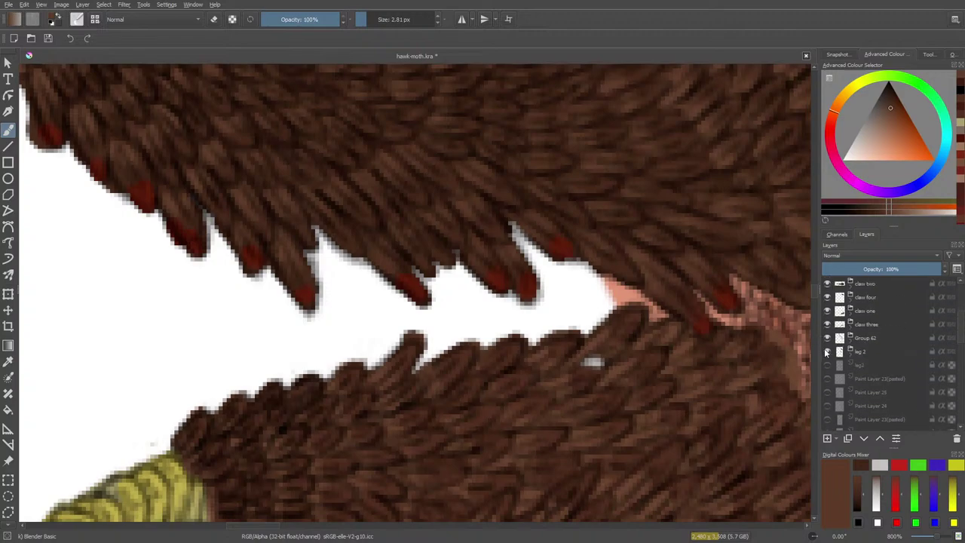
{"action": "left_click", "coordinate": [828, 352]}
{"action": "left_click", "coordinate": [827, 353]}
{"action": "left_click", "coordinate": [827, 338]}
{"action": "left_click", "coordinate": [827, 324]}
{"action": "left_click", "coordinate": [827, 325]}
{"action": "left_click", "coordinate": [827, 325]}
{"action": "left_click", "coordinate": [827, 325]}
{"action": "left_click", "coordinate": [827, 312]}
{"action": "left_click", "coordinate": [828, 311]}
{"action": "left_click", "coordinate": [827, 297]}
{"action": "left_click", "coordinate": [827, 297]}
{"action": "left_click", "coordinate": [828, 285]}
{"action": "left_click", "coordinate": [827, 285]}
Step: Toggle the legs 1 and head groups to check them for the white speck
{"action": "scroll", "coordinate": [962, 325], "scroll_direction": "up", "scroll_amount": 1}
{"action": "scroll", "coordinate": [962, 320], "scroll_direction": "up", "scroll_amount": 4}
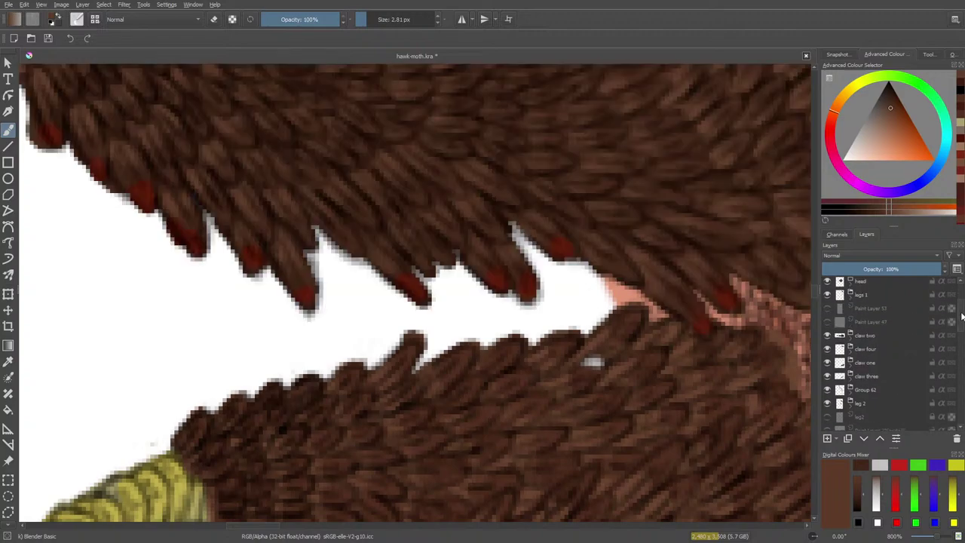
{"action": "left_click", "coordinate": [827, 329]}
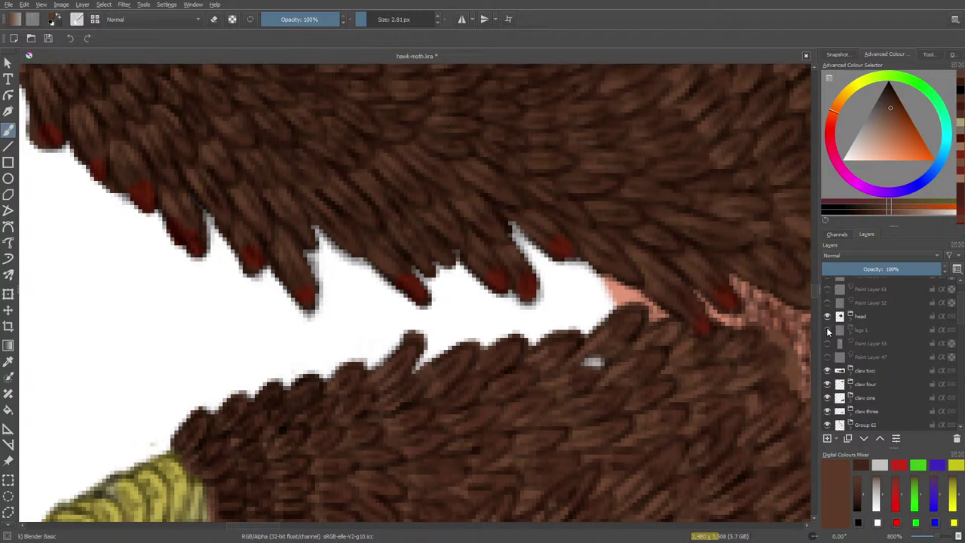
{"action": "left_click", "coordinate": [827, 329]}
{"action": "left_click", "coordinate": [827, 317]}
{"action": "left_click", "coordinate": [827, 317]}
{"action": "left_click", "coordinate": [828, 330]}
{"action": "left_click", "coordinate": [827, 330]}
Step: Paint a short brown stroke from the white speck up past the foot's feathered edge on Paint Layer 213 with the 4.12 px Basic-1 brush
{"action": "left_click", "coordinate": [77, 19]}
{"action": "left_click", "coordinate": [136, 133]}
{"action": "right_click", "coordinate": [539, 388]}
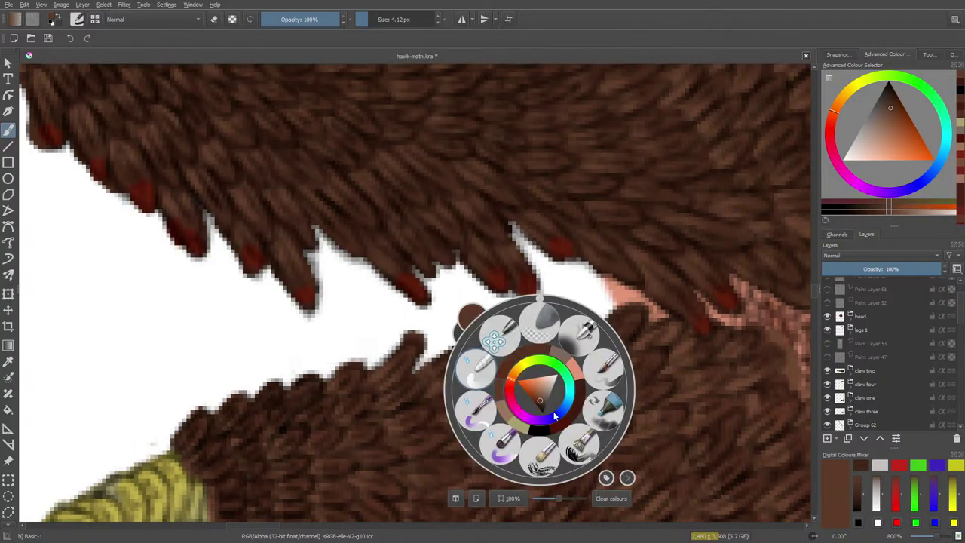
{"action": "right_click", "coordinate": [590, 362]}
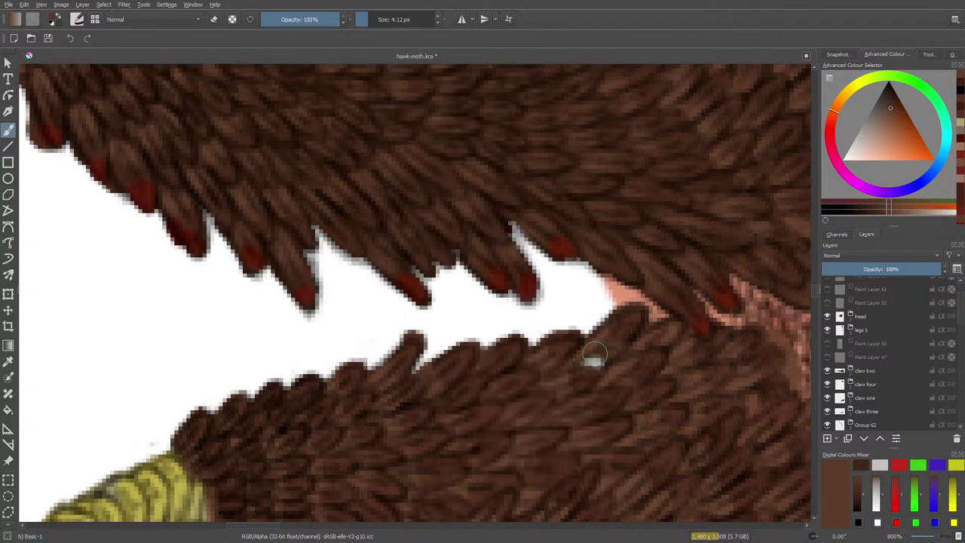
{"action": "left_click_drag", "start_coordinate": [591, 360], "coordinate": [580, 309]}
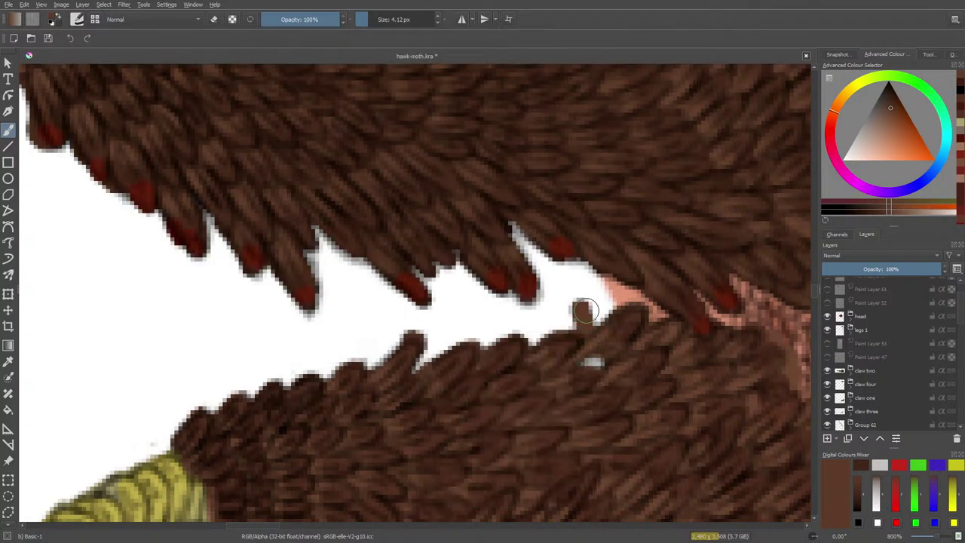
Step: Recheck head, legs 1, claw two, claw four, claw one and claw three by toggling each to trace the white speck
{"action": "left_click", "coordinate": [828, 316]}
{"action": "left_click", "coordinate": [828, 317]}
{"action": "left_click", "coordinate": [827, 330]}
{"action": "left_click", "coordinate": [828, 371]}
{"action": "left_click", "coordinate": [827, 371]}
{"action": "left_click", "coordinate": [827, 385]}
{"action": "left_click", "coordinate": [828, 385]}
{"action": "left_click", "coordinate": [827, 398]}
{"action": "left_click", "coordinate": [828, 398]}
{"action": "left_click", "coordinate": [827, 412]}
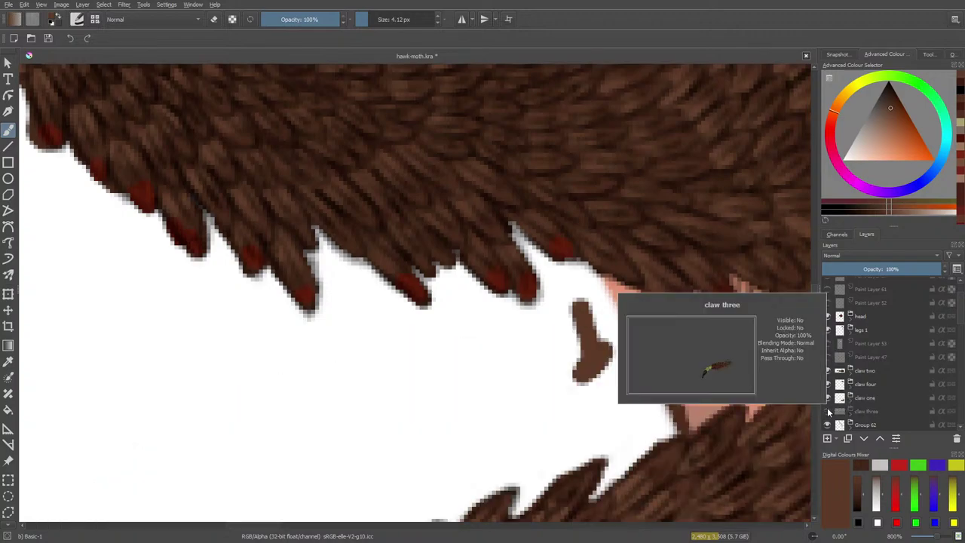
{"action": "left_click", "coordinate": [828, 411]}
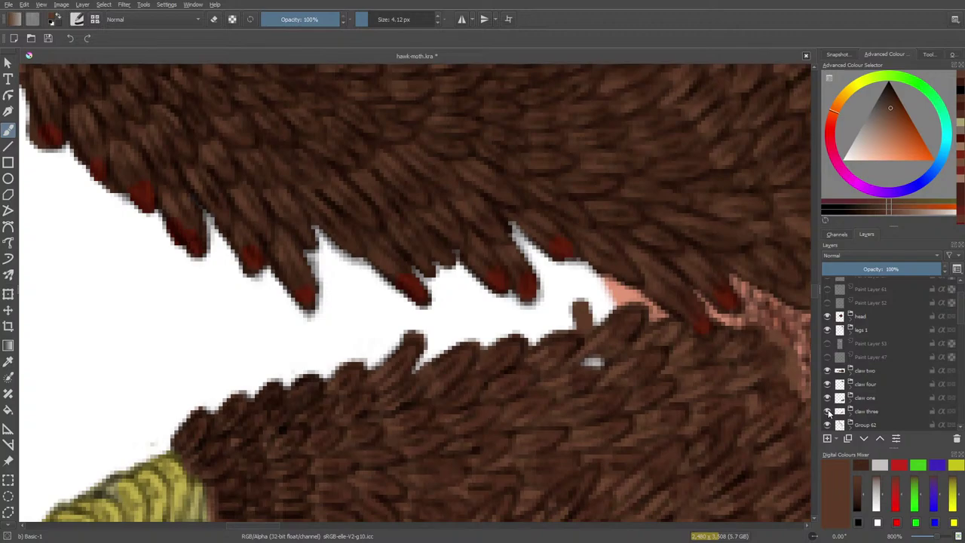
Step: Expand the claw three group and toggle its Paint Layer 23 to check it for the white speck
{"action": "left_click", "coordinate": [852, 411]}
{"action": "scroll", "coordinate": [963, 313], "scroll_direction": "down", "scroll_amount": 3}
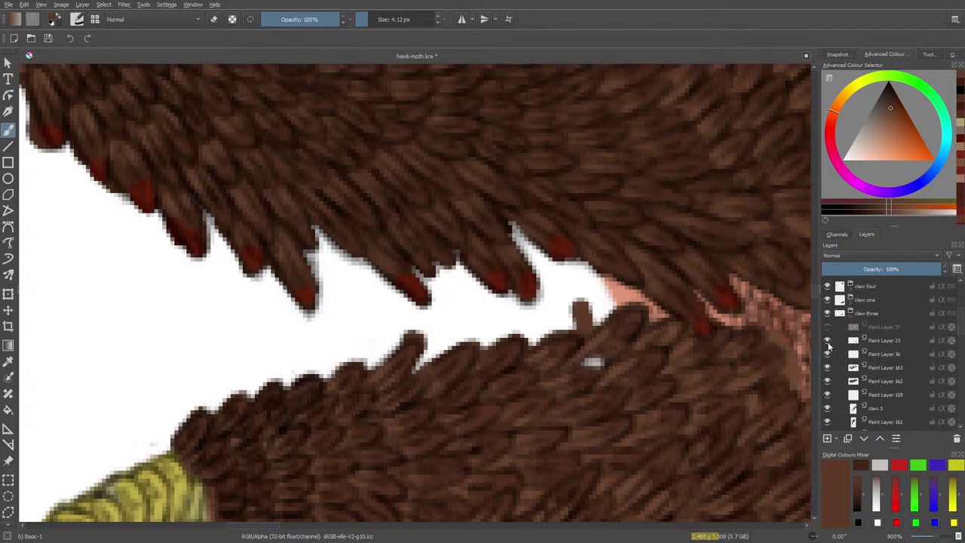
{"action": "left_click", "coordinate": [827, 341]}
{"action": "left_click", "coordinate": [828, 341]}
{"action": "left_click", "coordinate": [827, 342]}
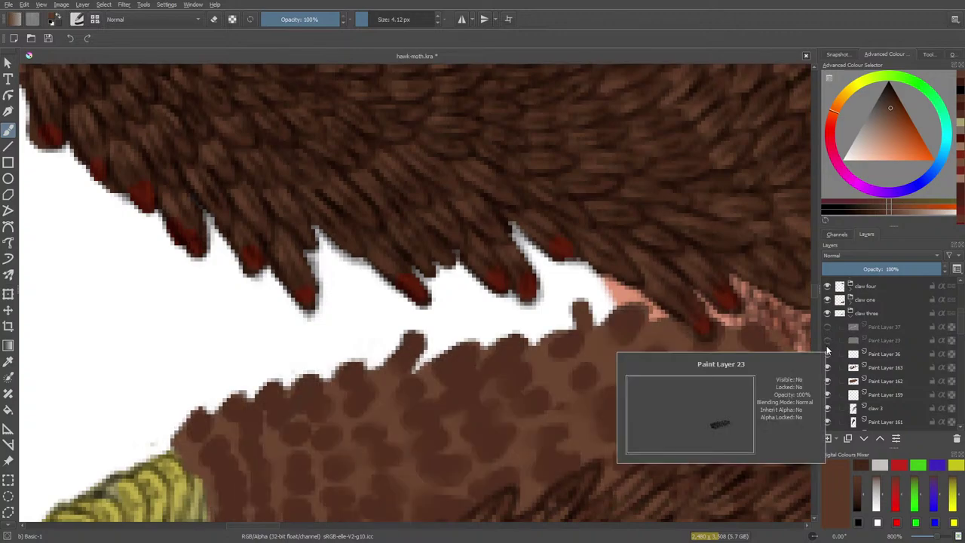
{"action": "left_click", "coordinate": [827, 341]}
{"action": "left_click", "coordinate": [827, 341]}
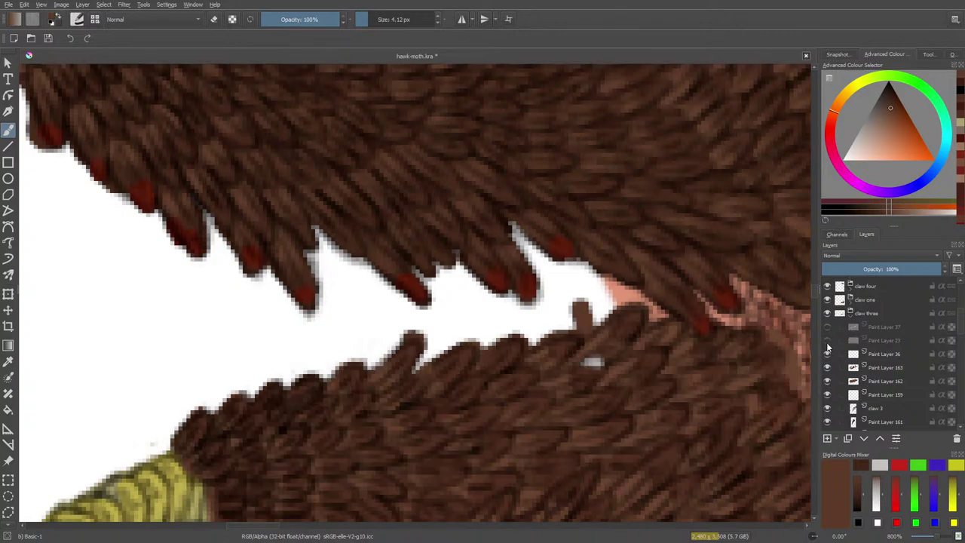
{"action": "left_click", "coordinate": [827, 343]}
Step: Reduce the Eraser Circle to 2.81 px, and show and select Paint Layer 37 in the claw three group
{"action": "scroll", "coordinate": [941, 537], "scroll_direction": "up", "scroll_amount": 1}
{"action": "key", "text": "e"}
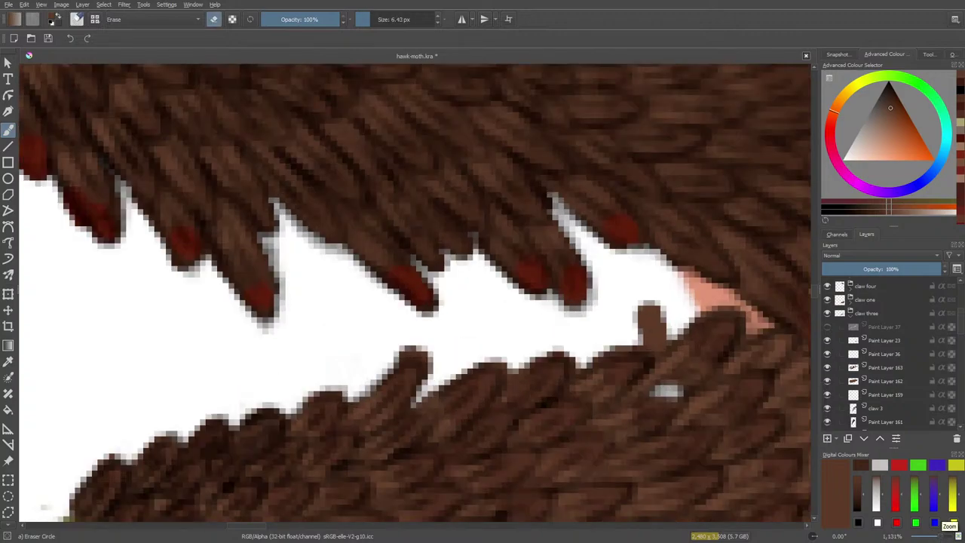
{"action": "key", "text": "bracketleft"}
{"action": "key", "text": "bracketleft"}
{"action": "key", "text": "bracketleft"}
{"action": "key", "text": "bracketleft"}
{"action": "left_click", "coordinate": [828, 327]}
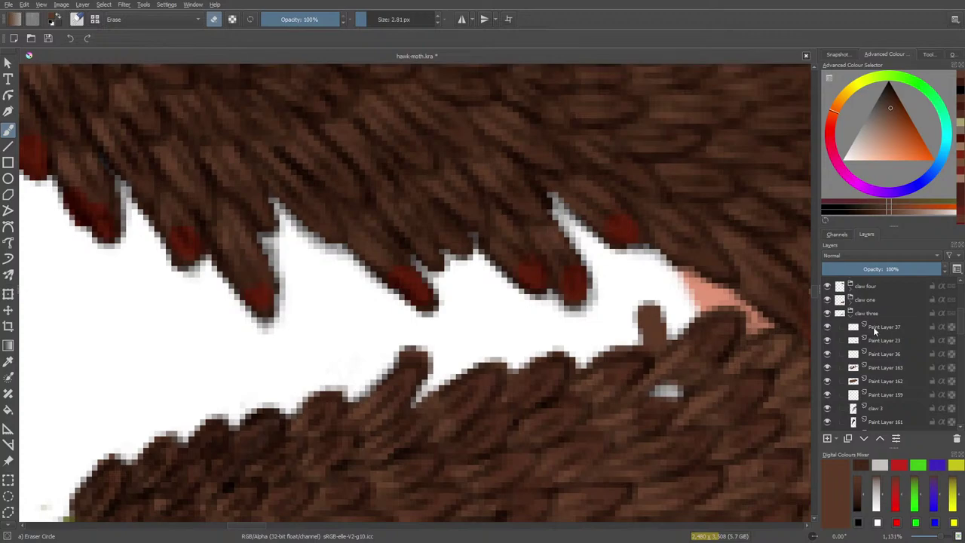
{"action": "left_click", "coordinate": [872, 329]}
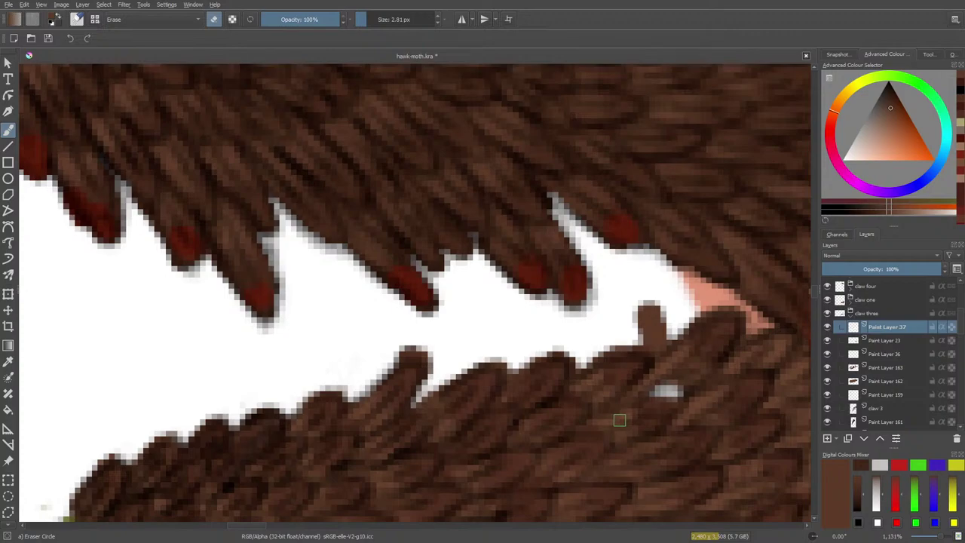
{"action": "left_click_drag", "start_coordinate": [961, 329], "coordinate": [956, 419]}
{"action": "left_click", "coordinate": [869, 383]}
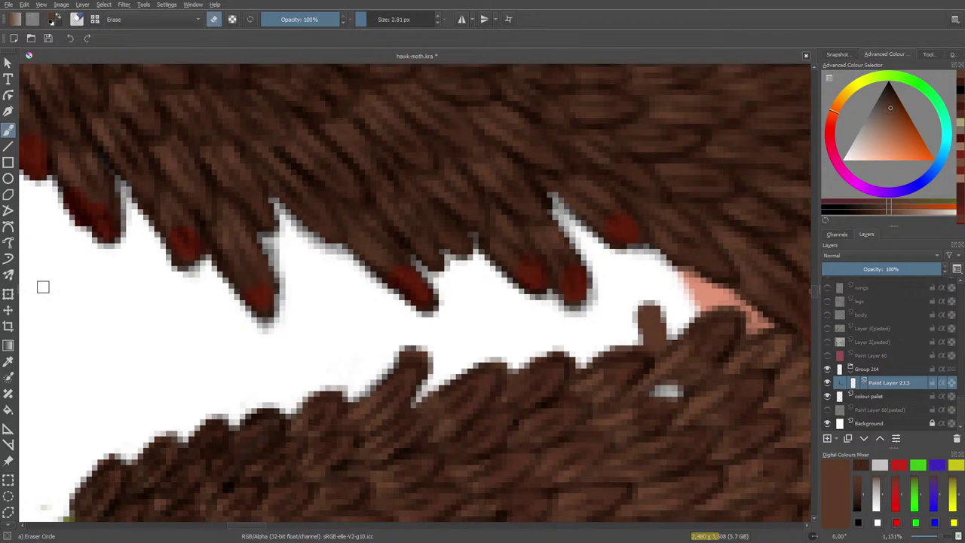
{"action": "key", "text": "e"}
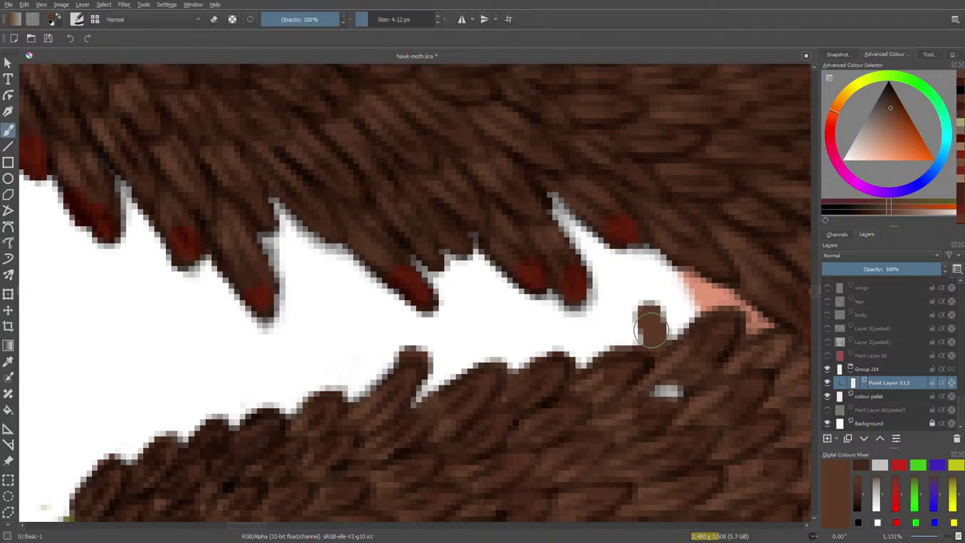
{"action": "left_click", "coordinate": [9, 362]}
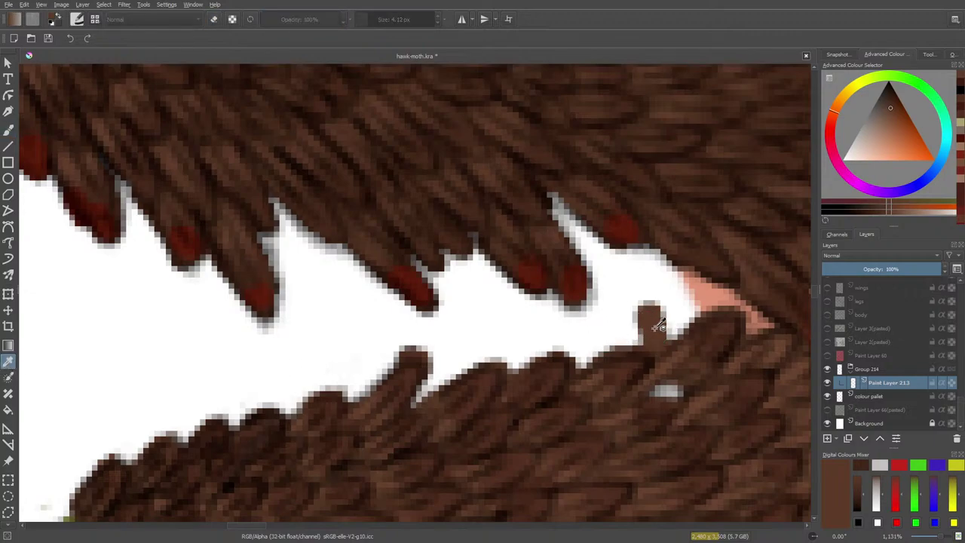
{"action": "left_click", "coordinate": [9, 129]}
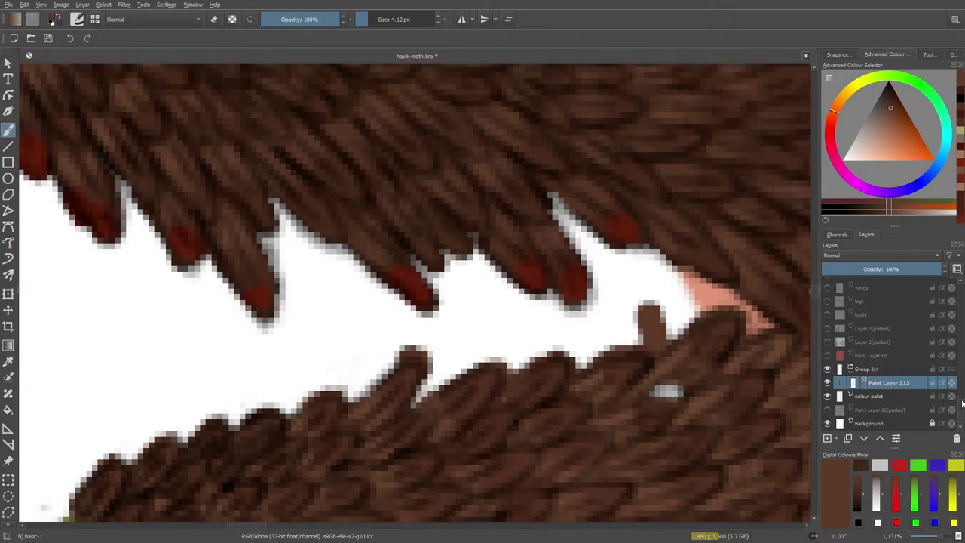
Step: Hide Paint Layer 37 in the claw three group, and toggle Paint Layers 23 and 36 to pin down the white speck
{"action": "left_click_drag", "start_coordinate": [962, 404], "coordinate": [961, 322]}
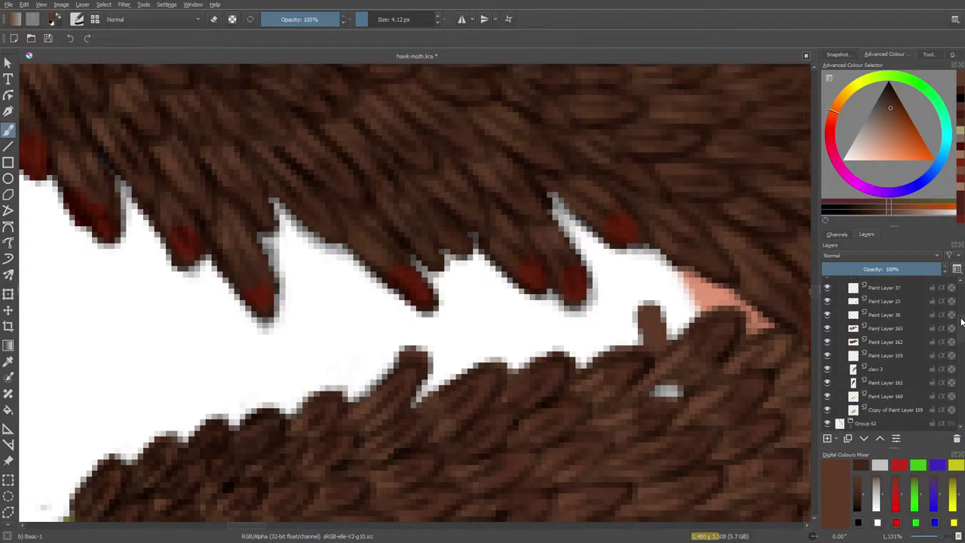
{"action": "left_click", "coordinate": [876, 287]}
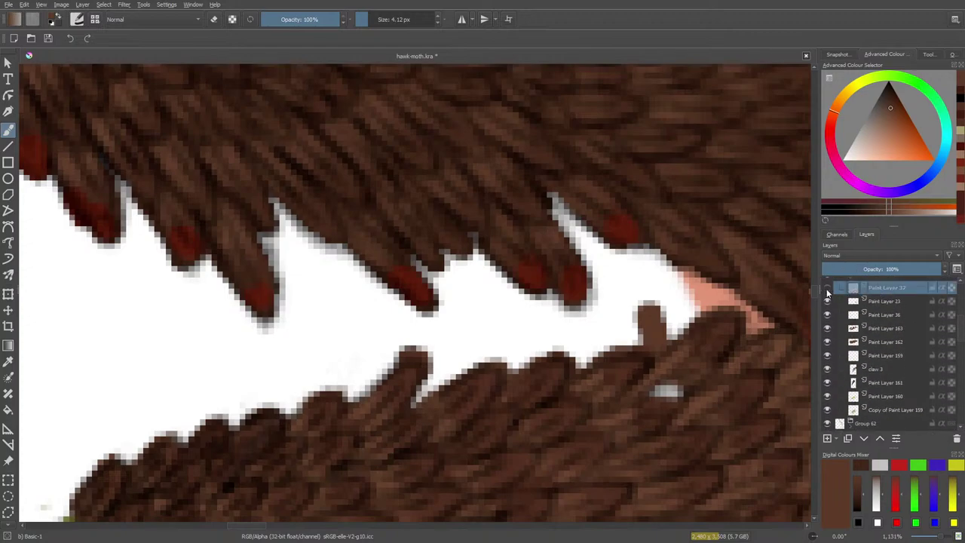
{"action": "left_click", "coordinate": [827, 302]}
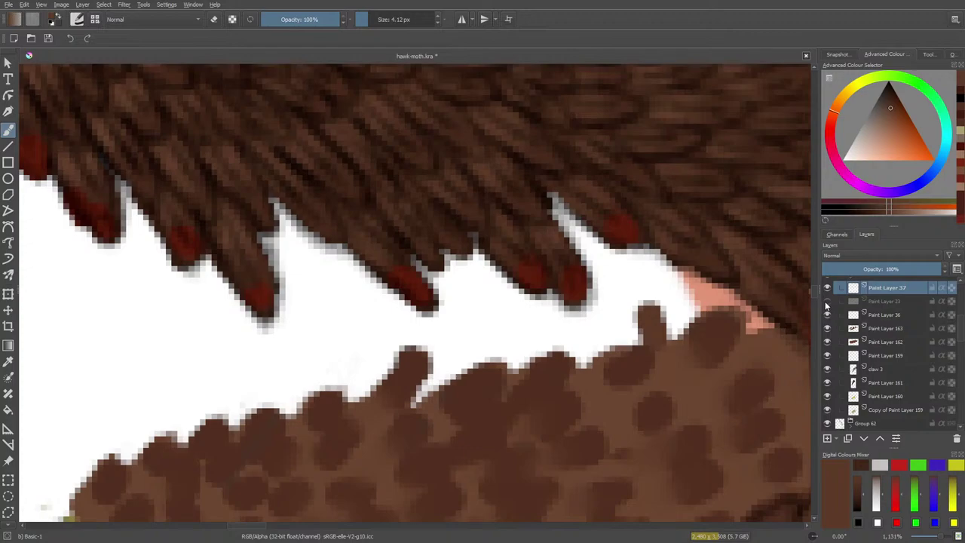
{"action": "left_click", "coordinate": [827, 302]}
{"action": "left_click", "coordinate": [827, 287]}
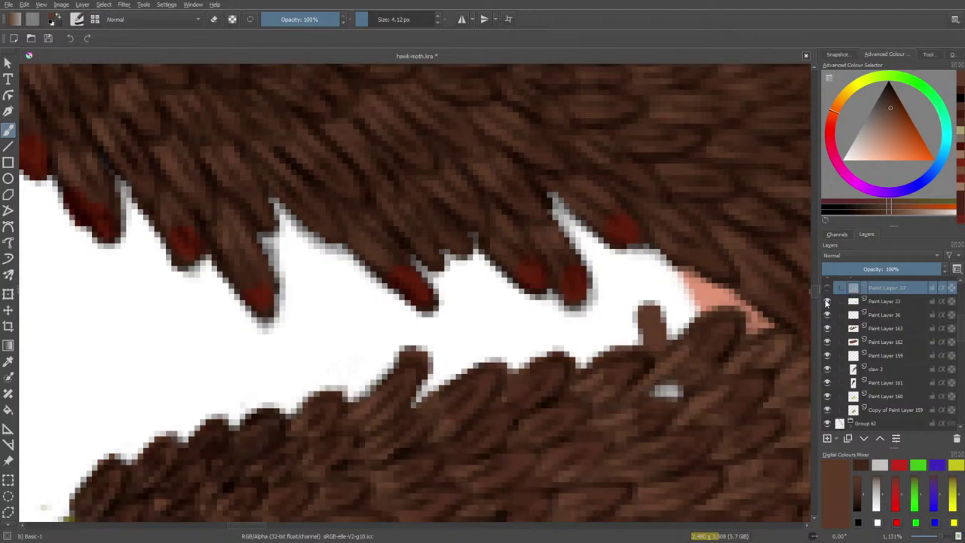
{"action": "left_click", "coordinate": [827, 302]}
{"action": "left_click", "coordinate": [827, 302]}
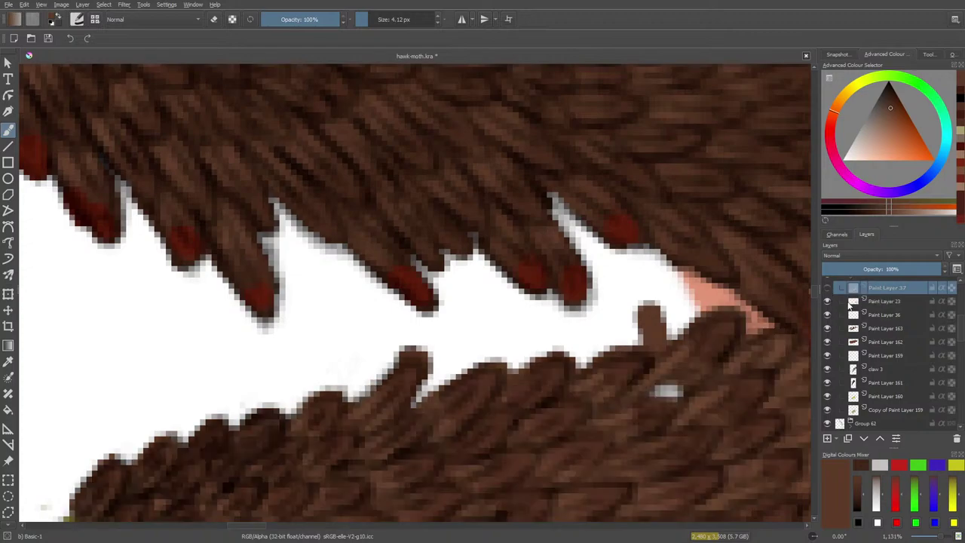
{"action": "left_click", "coordinate": [827, 315]}
{"action": "left_click", "coordinate": [827, 315]}
Step: Erase the white speck on the lower foot's feathers on Paint Layer 23 with the 2.81 px Eraser Circle
{"action": "left_click", "coordinate": [868, 301]}
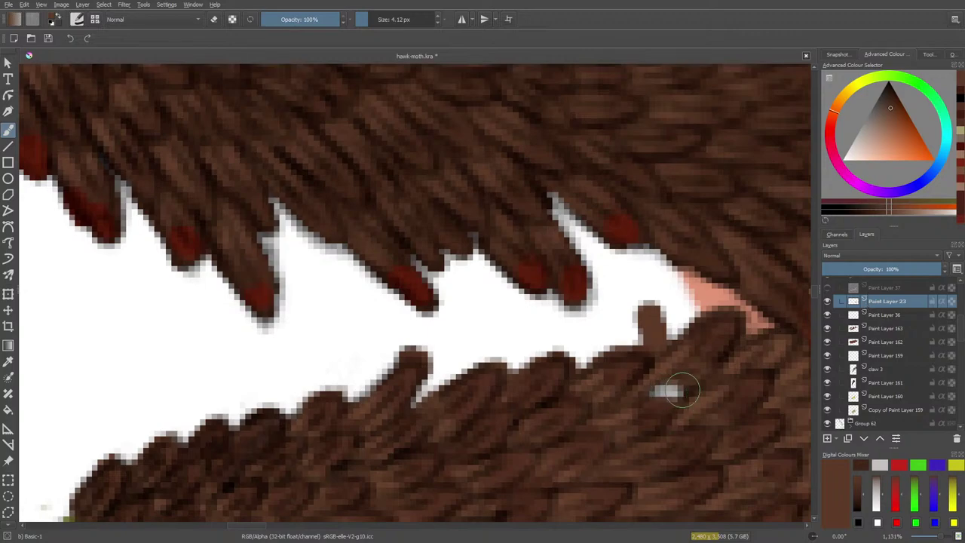
{"action": "key", "text": "e"}
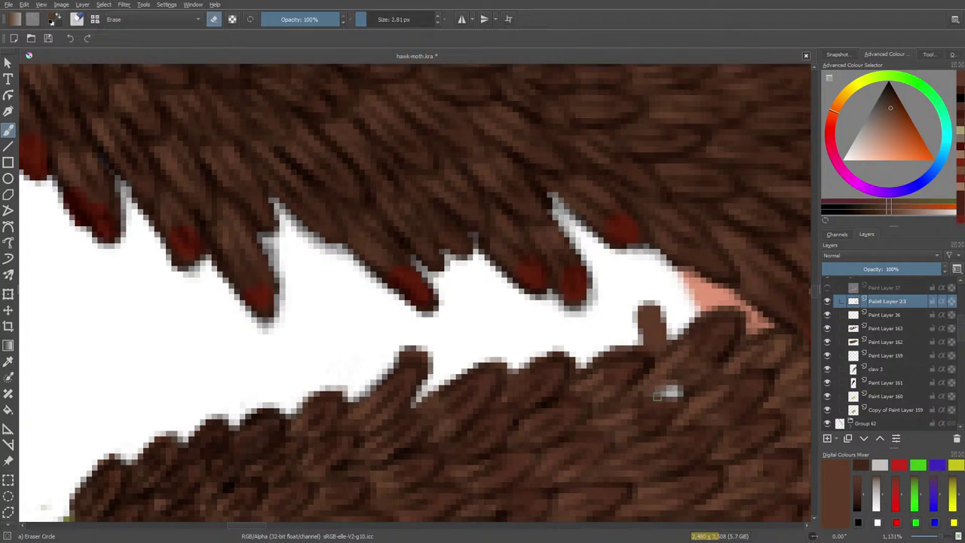
{"action": "left_click_drag", "start_coordinate": [657, 395], "coordinate": [672, 391]}
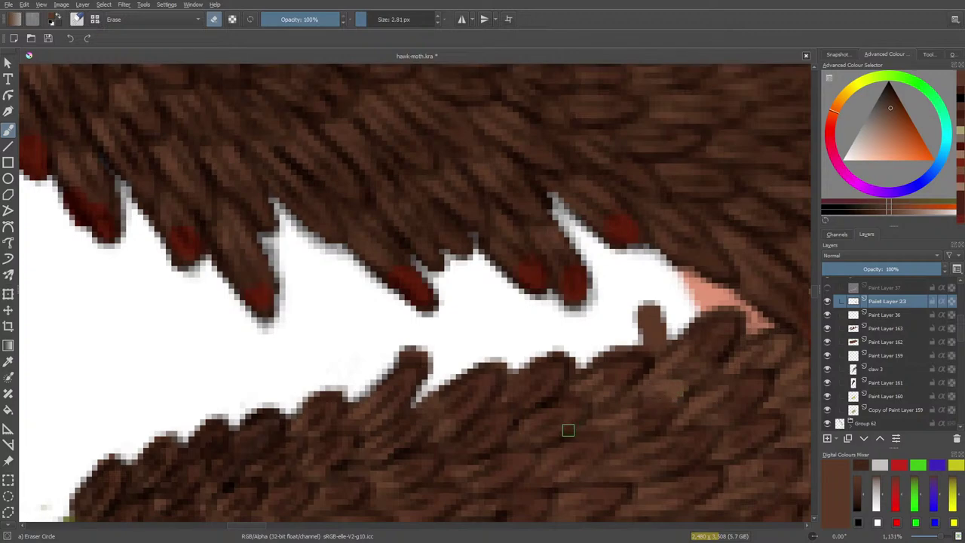
Step: Switch from the eraser to the Pencil-2 brush preset and make black the painting colour
{"action": "key", "text": "e"}
{"action": "right_click", "coordinate": [239, 171]}
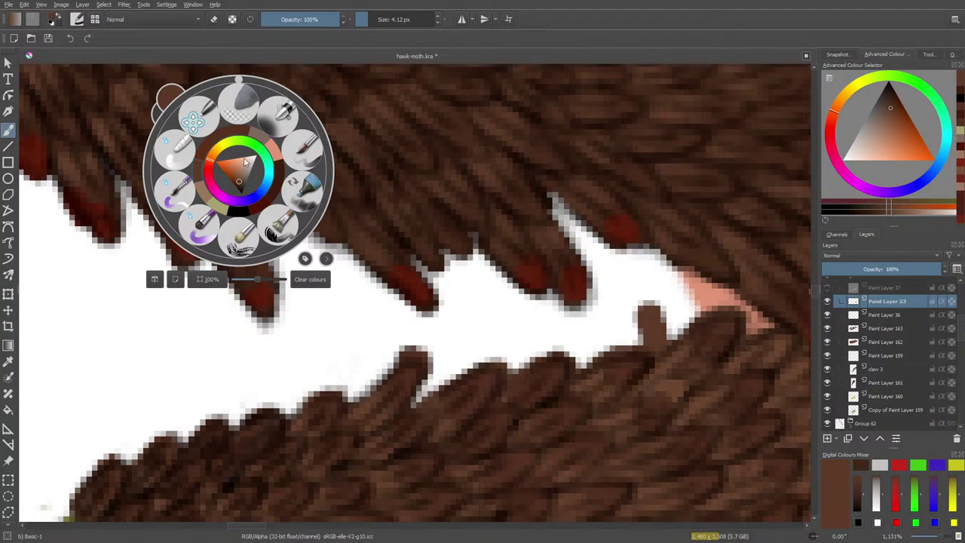
{"action": "left_click", "coordinate": [242, 187]}
{"action": "left_click", "coordinate": [192, 121]}
{"action": "left_click", "coordinate": [77, 19]}
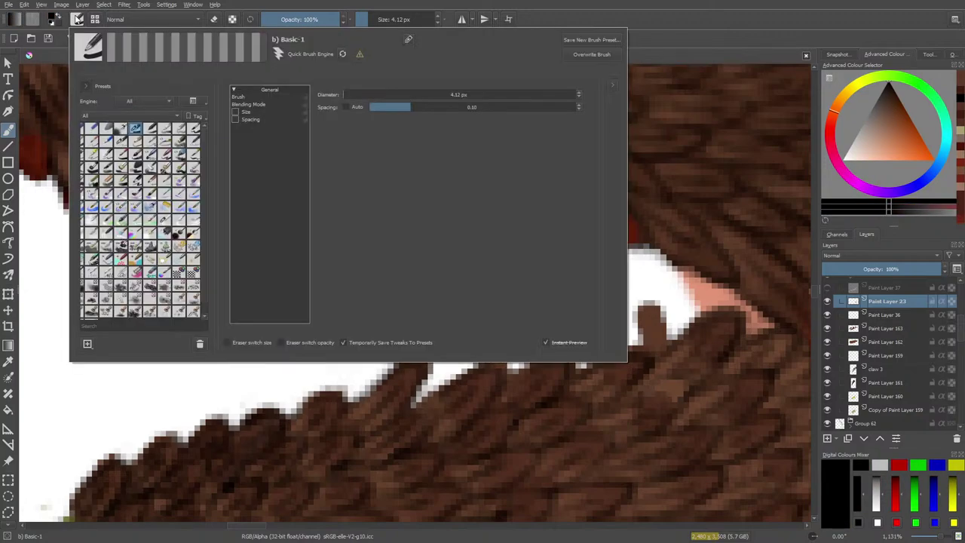
{"action": "left_click", "coordinate": [121, 143]}
{"action": "right_click", "coordinate": [129, 161]}
{"action": "left_click", "coordinate": [48, 90]}
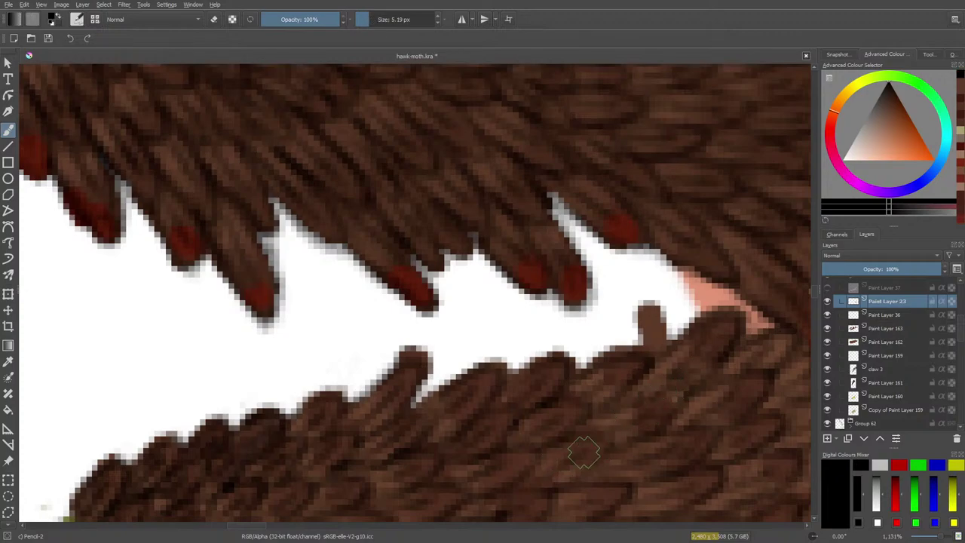
Step: Erase the stray brown stub above the lower foot's feathers on Paint Layer 213 in Group 214 with the 2.81 px Eraser Circle
{"action": "left_click_drag", "start_coordinate": [940, 536], "coordinate": [935, 539]}
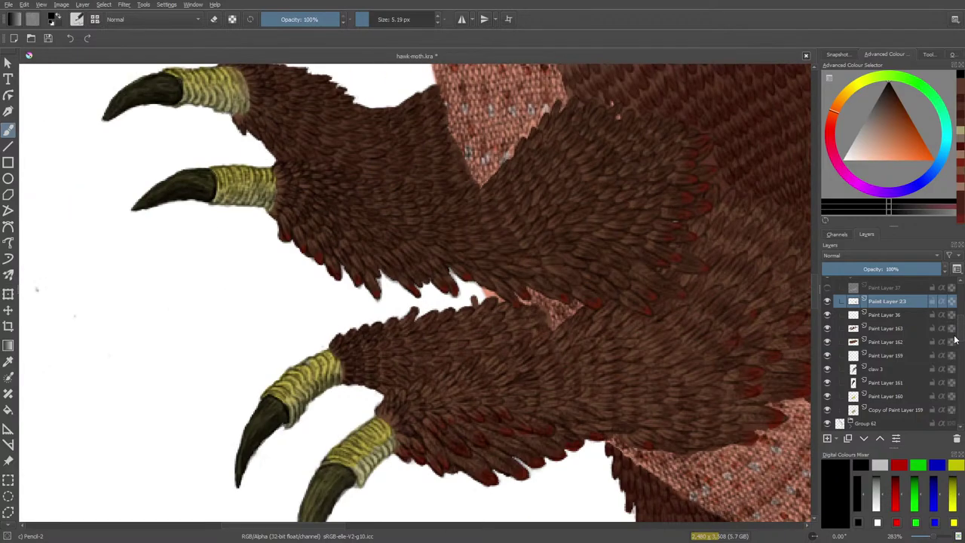
{"action": "left_click_drag", "start_coordinate": [962, 338], "coordinate": [963, 425]}
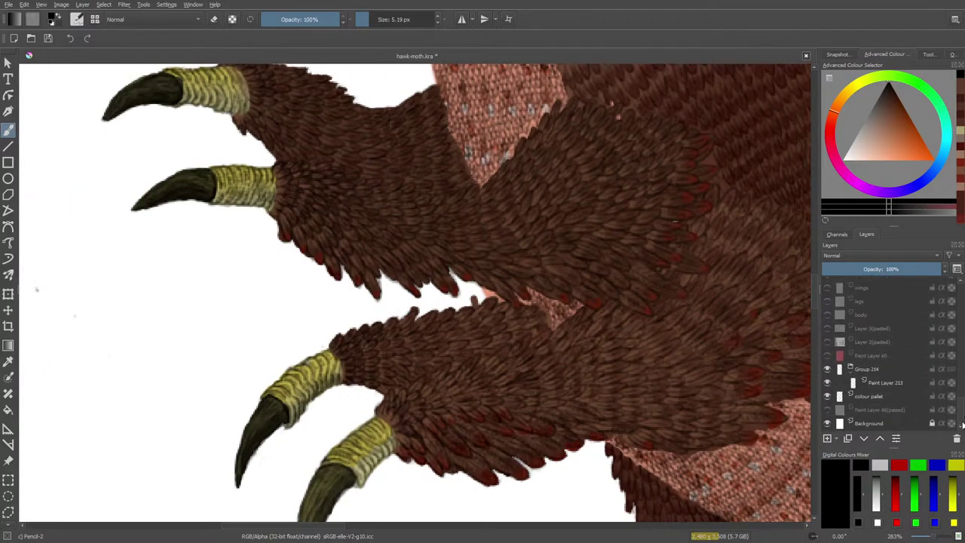
{"action": "left_click", "coordinate": [865, 394]}
{"action": "key", "text": "e"}
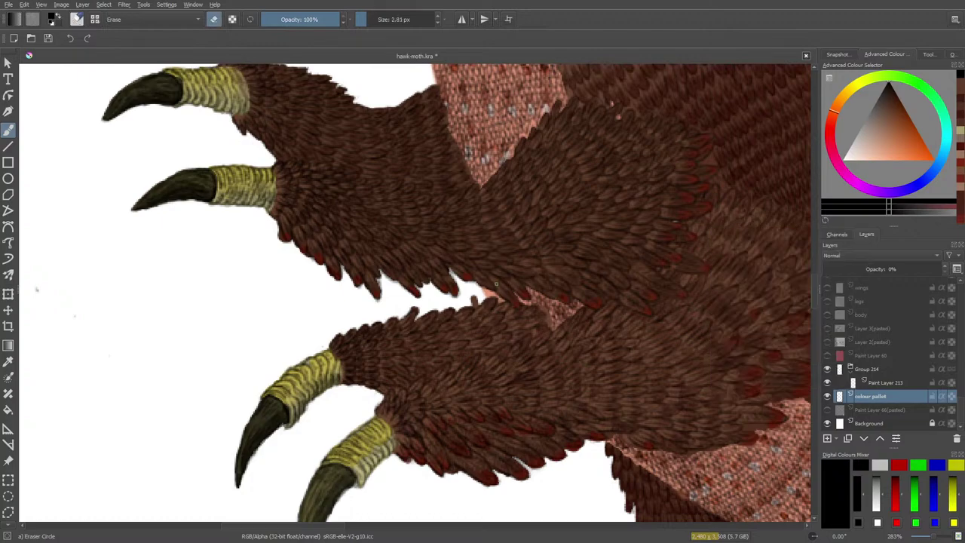
{"action": "left_click", "coordinate": [882, 383]}
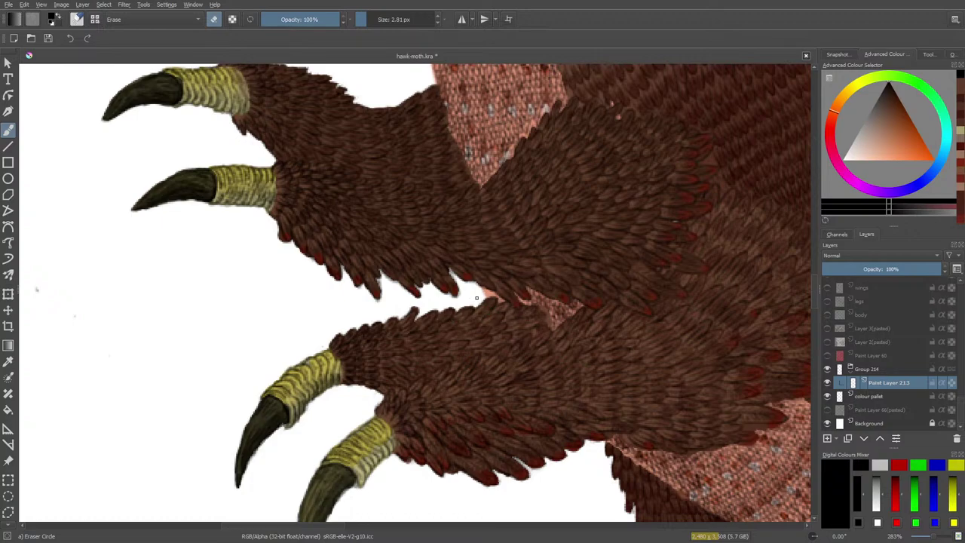
Step: Enlarge the Eraser Circle to 8.64 px for further clean-up on Paint Layer 213
{"action": "key", "text": "bracketright"}
{"action": "key", "text": "bracketright"}
{"action": "key", "text": "bracketright"}
{"action": "key", "text": "bracketright"}
{"action": "mouse_move", "coordinate": [934, 536]}
{"action": "left_mouse_down"}
{"action": "mouse_move", "coordinate": [920, 536]}
{"action": "mouse_move", "coordinate": [929, 536]}
{"action": "left_mouse_up"}
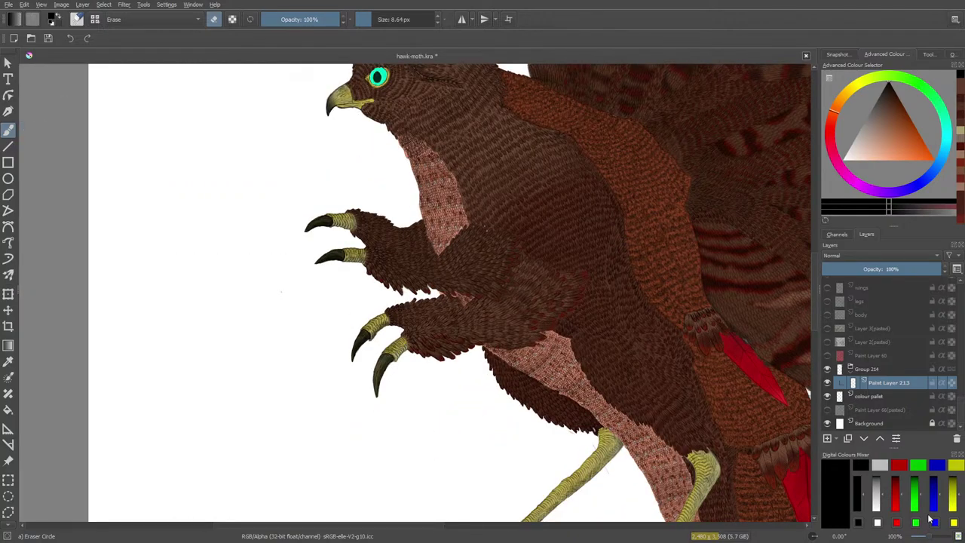
{"action": "left_click_drag", "start_coordinate": [815, 291], "coordinate": [799, 267]}
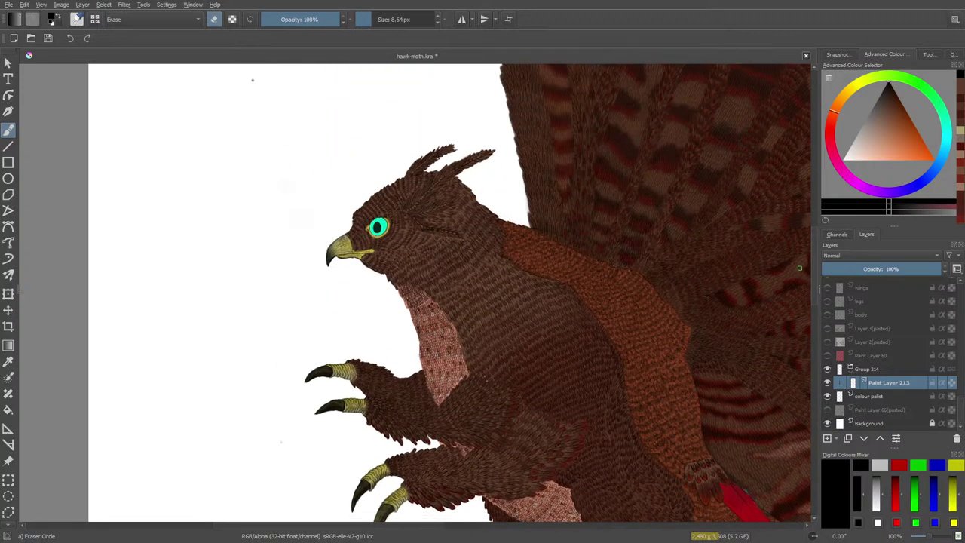